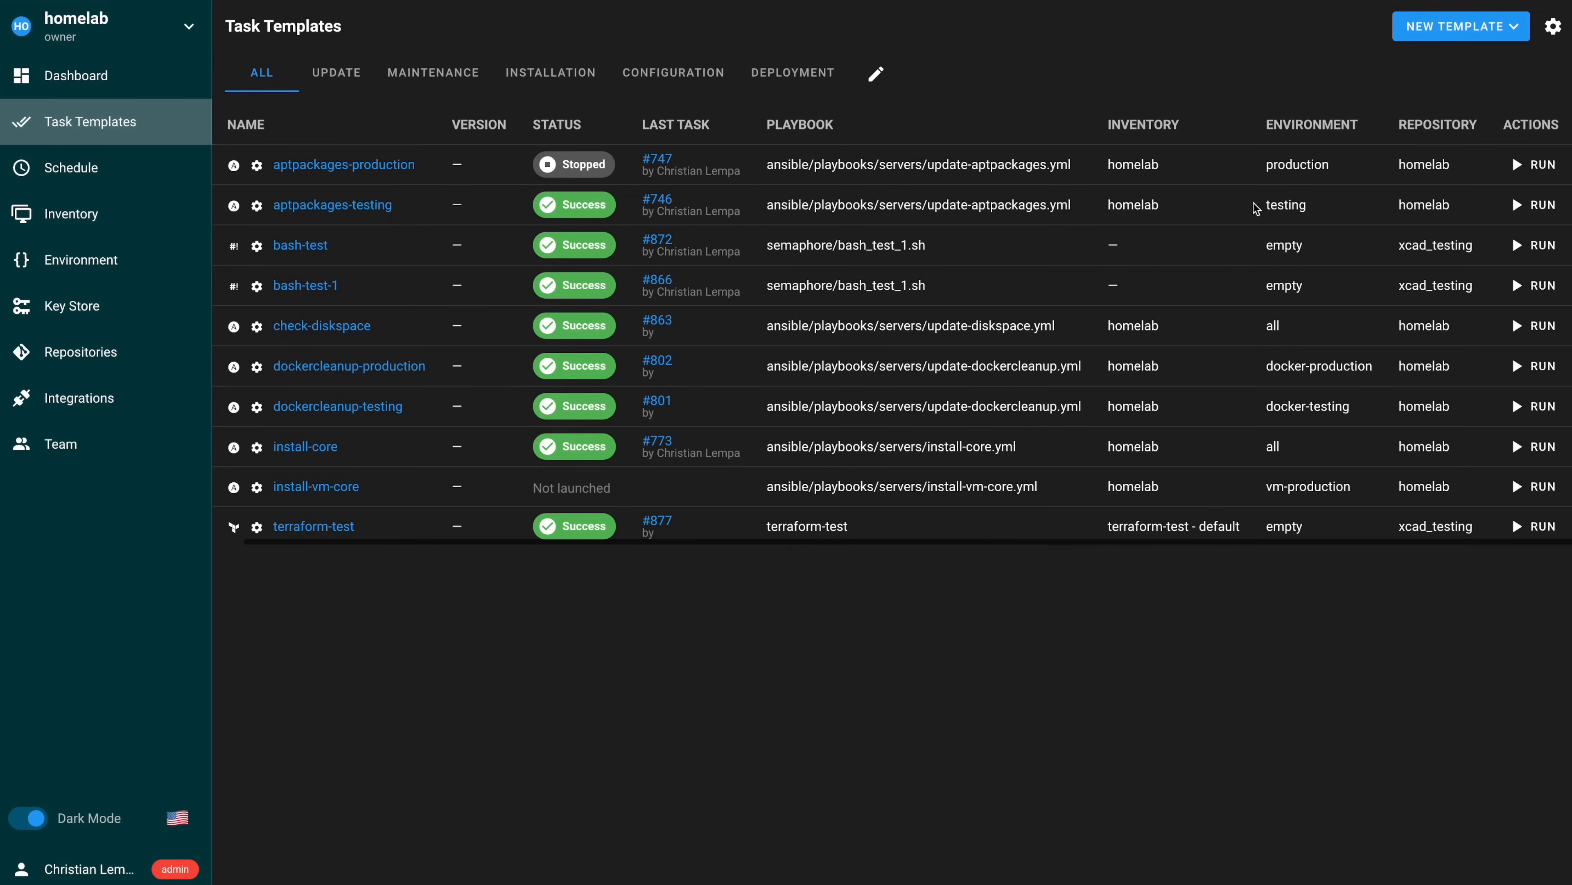
Step: Open the aptpackages-testing template in the Edit Template dialog from the Task Templates list
{"action": "scroll", "coordinate": [1414, 198], "scroll_direction": "left", "scroll_amount": 1}
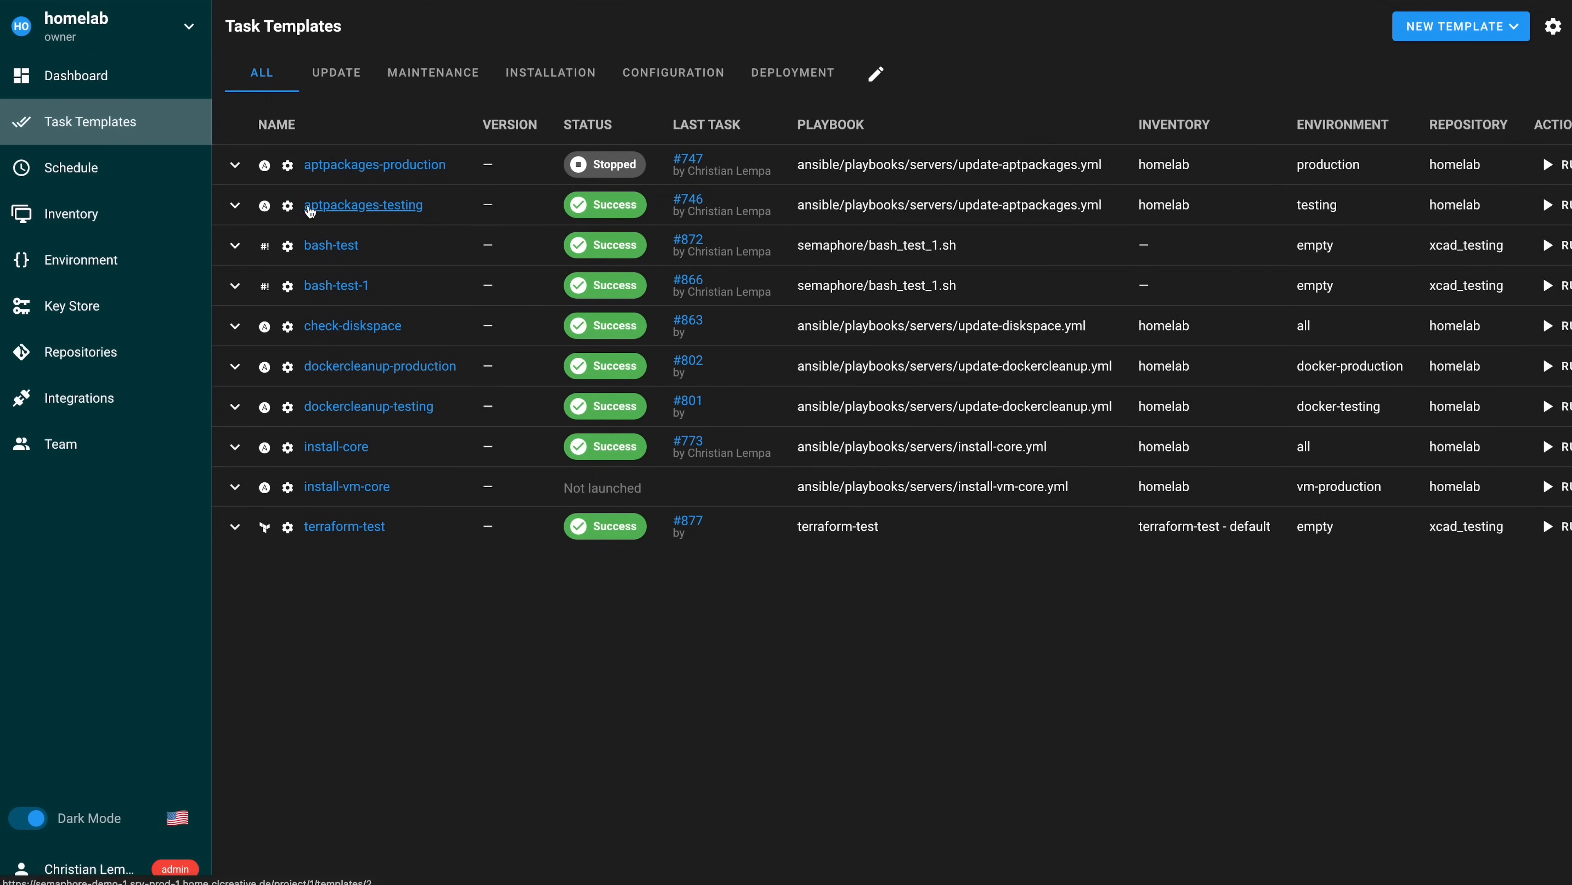
{"action": "left_click", "coordinate": [375, 210]}
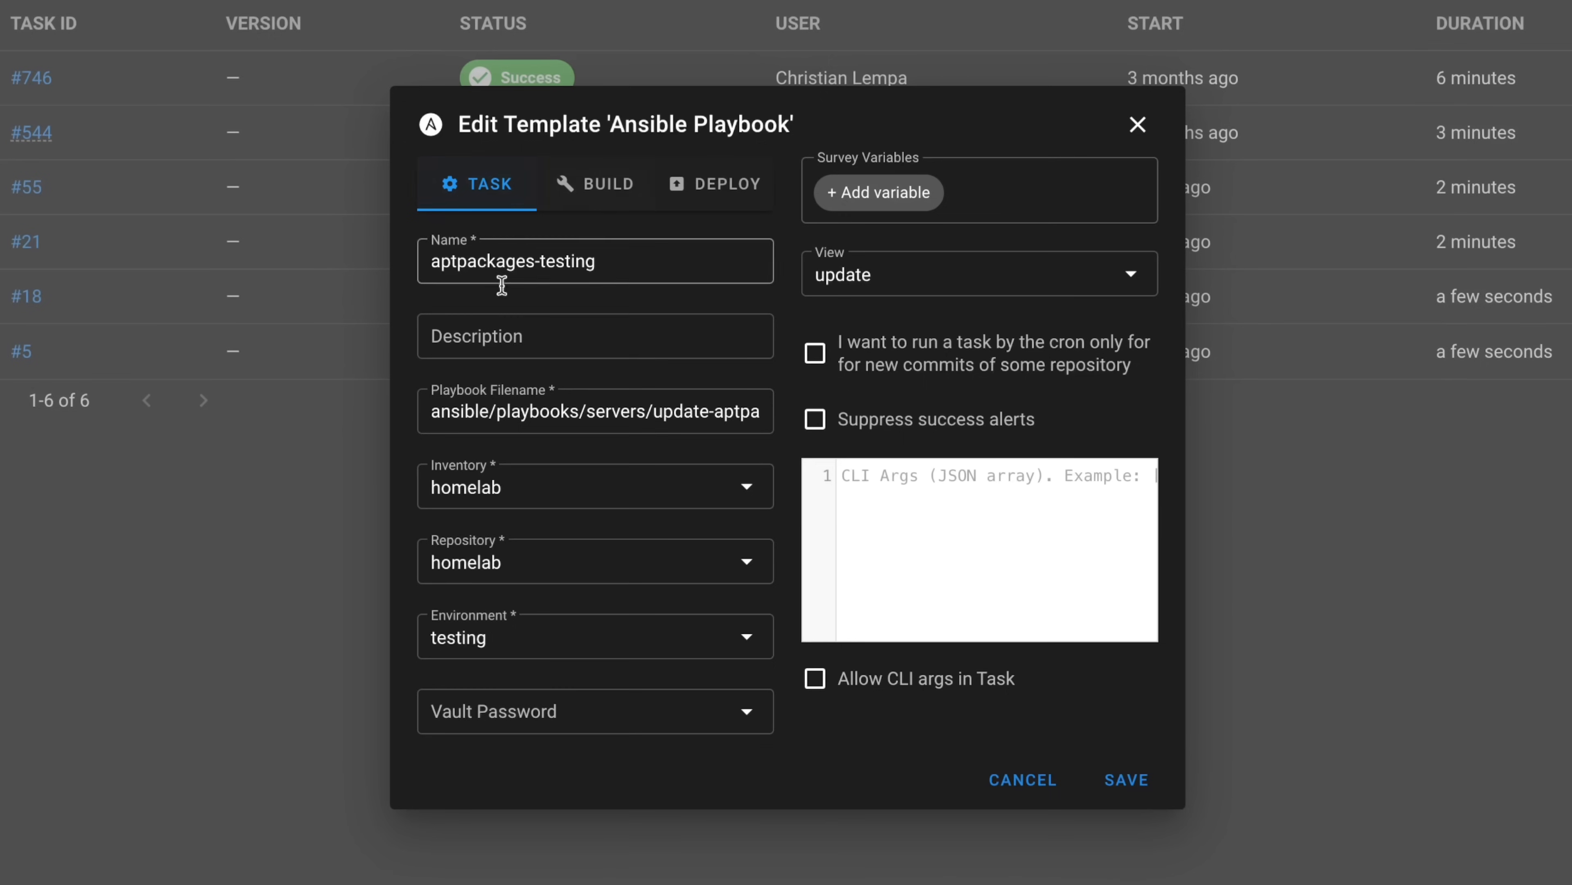
{"action": "left_click", "coordinate": [478, 411]}
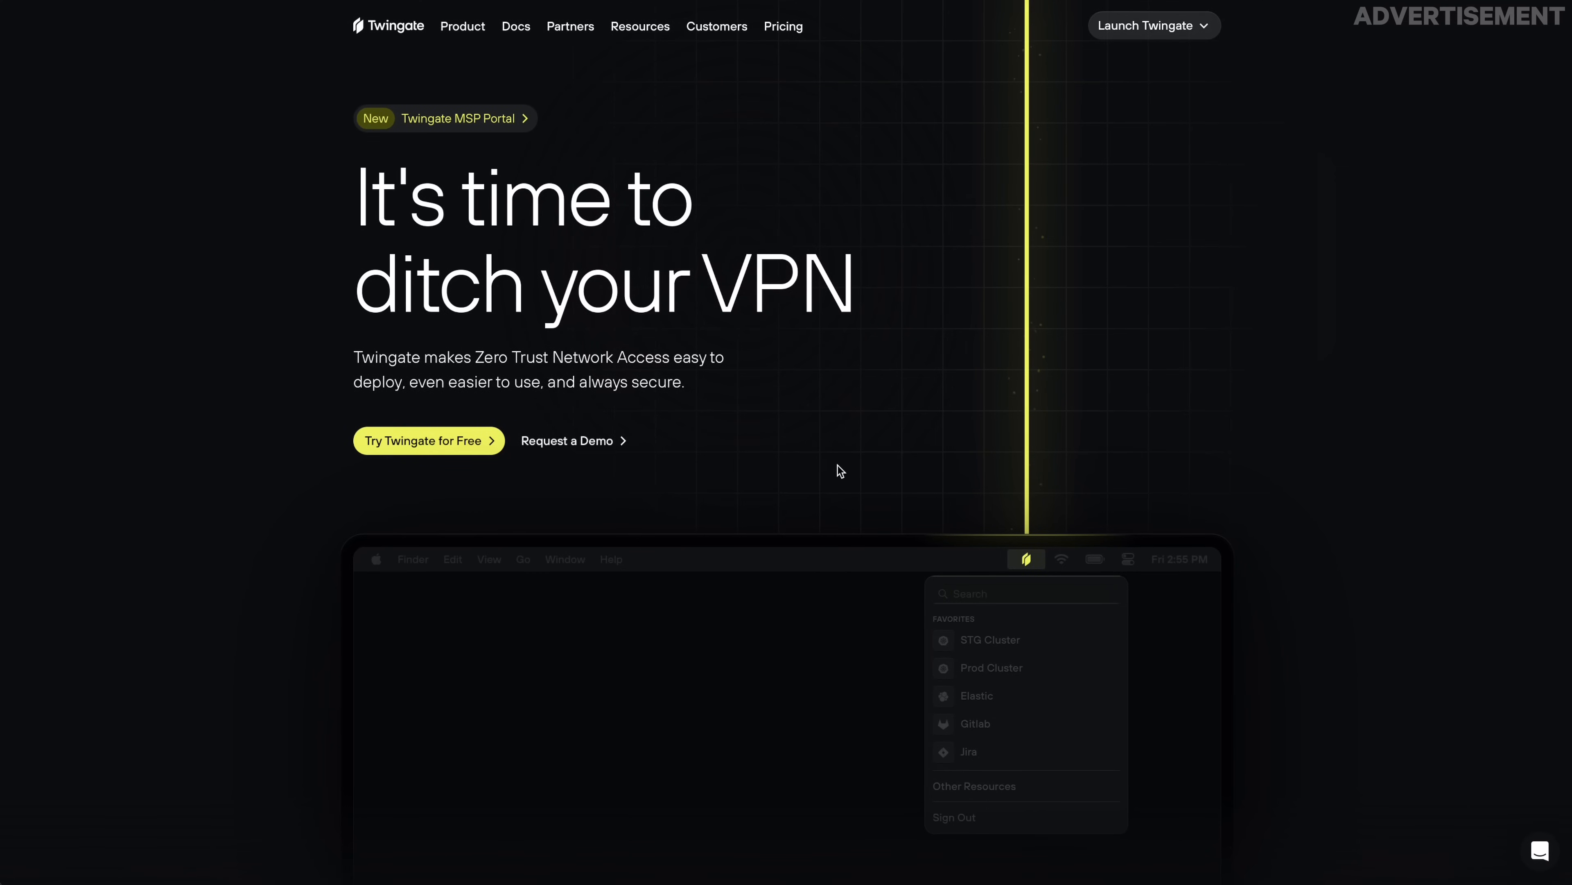
Step: Replace the 'resource' label on line 1 of resource.tf with 'prx-prod-'
{"action": "scroll", "coordinate": [840, 470], "scroll_direction": "down", "scroll_amount": 15}
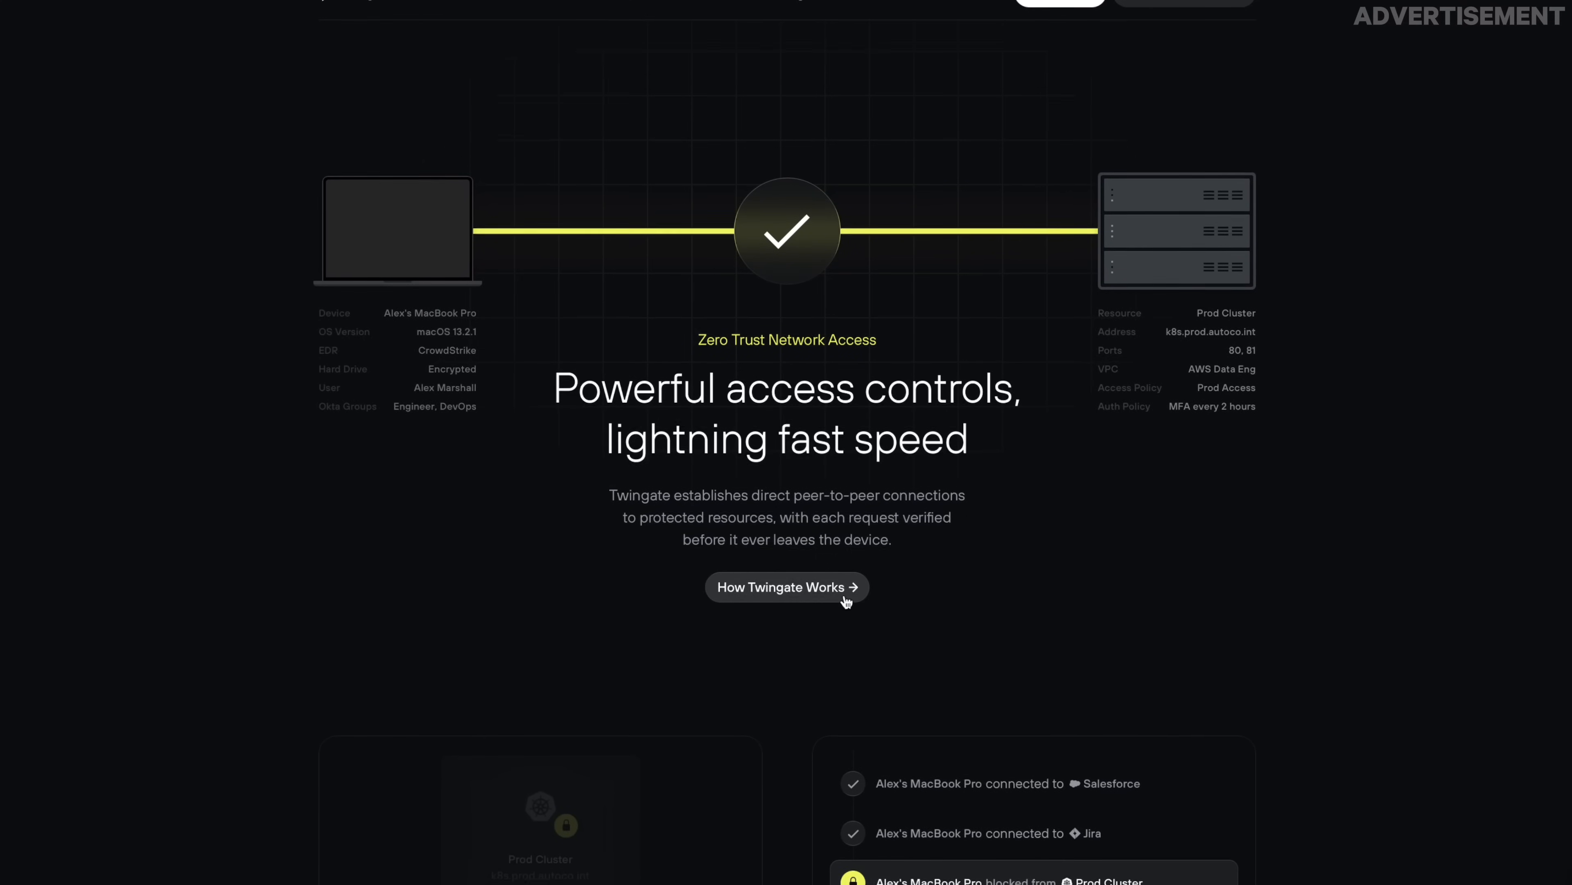
{"action": "scroll", "coordinate": [843, 601], "scroll_direction": "down", "scroll_amount": 8}
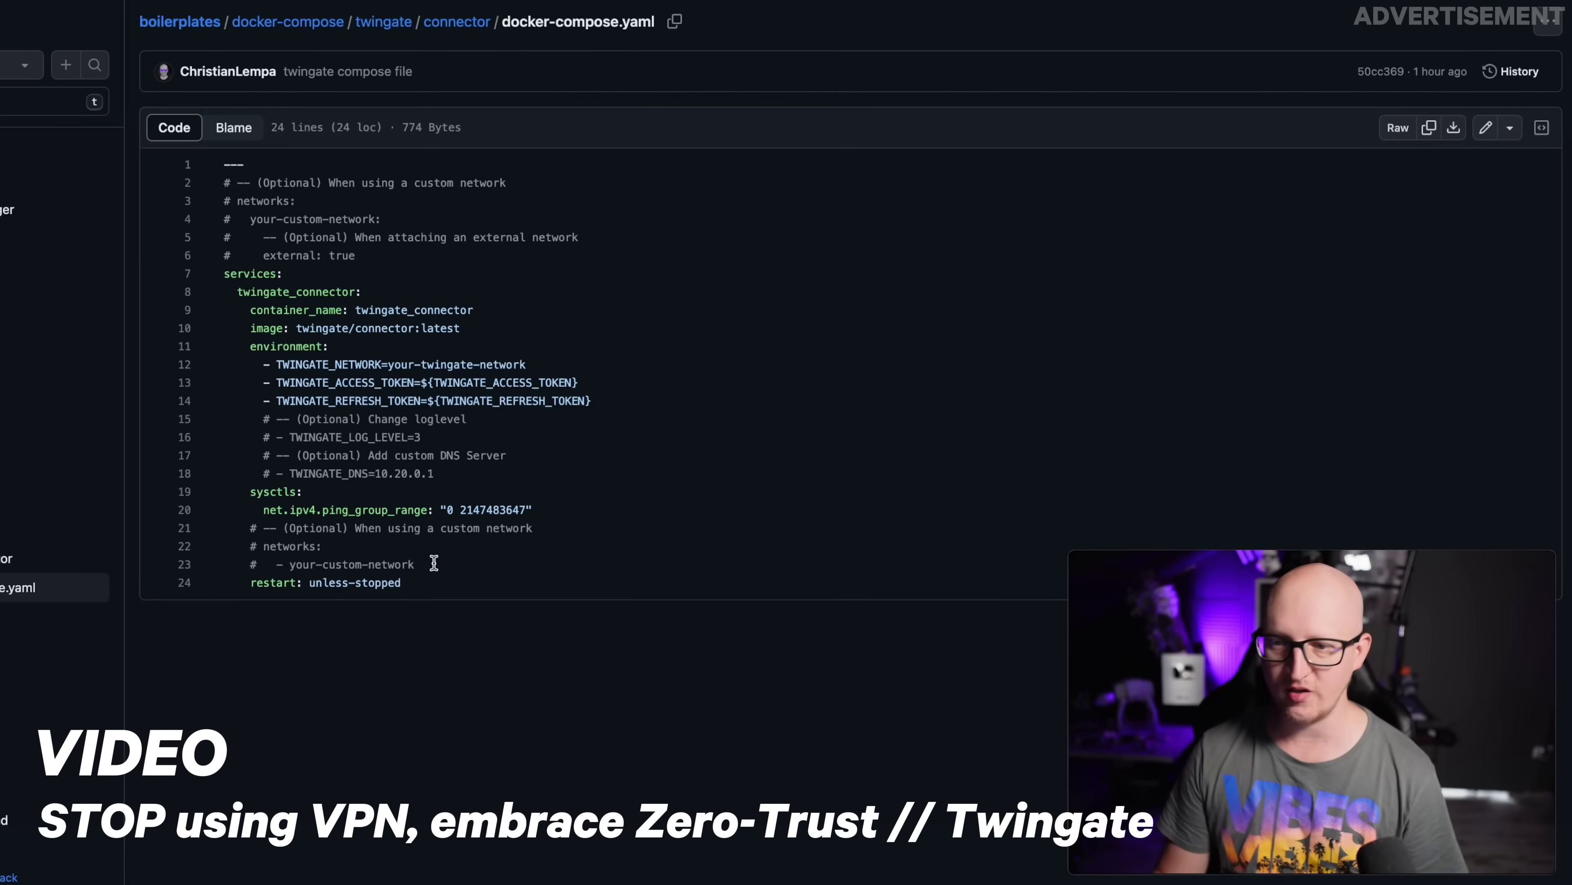
{"action": "left_click_drag", "start_coordinate": [433, 583], "coordinate": [190, 168]}
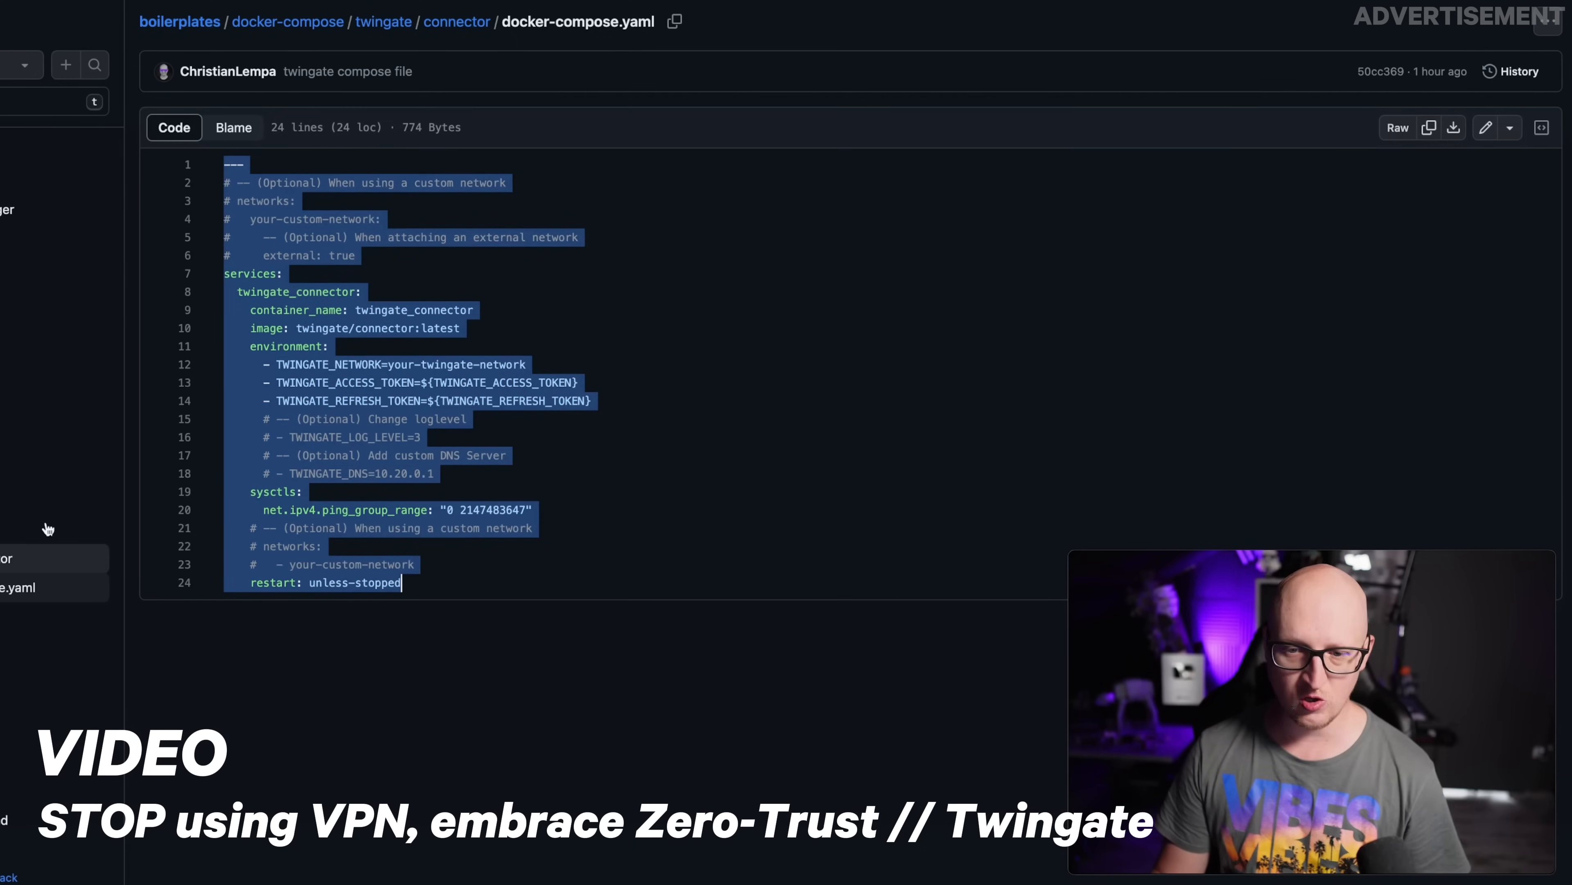
{"action": "left_click", "coordinate": [625, 699]}
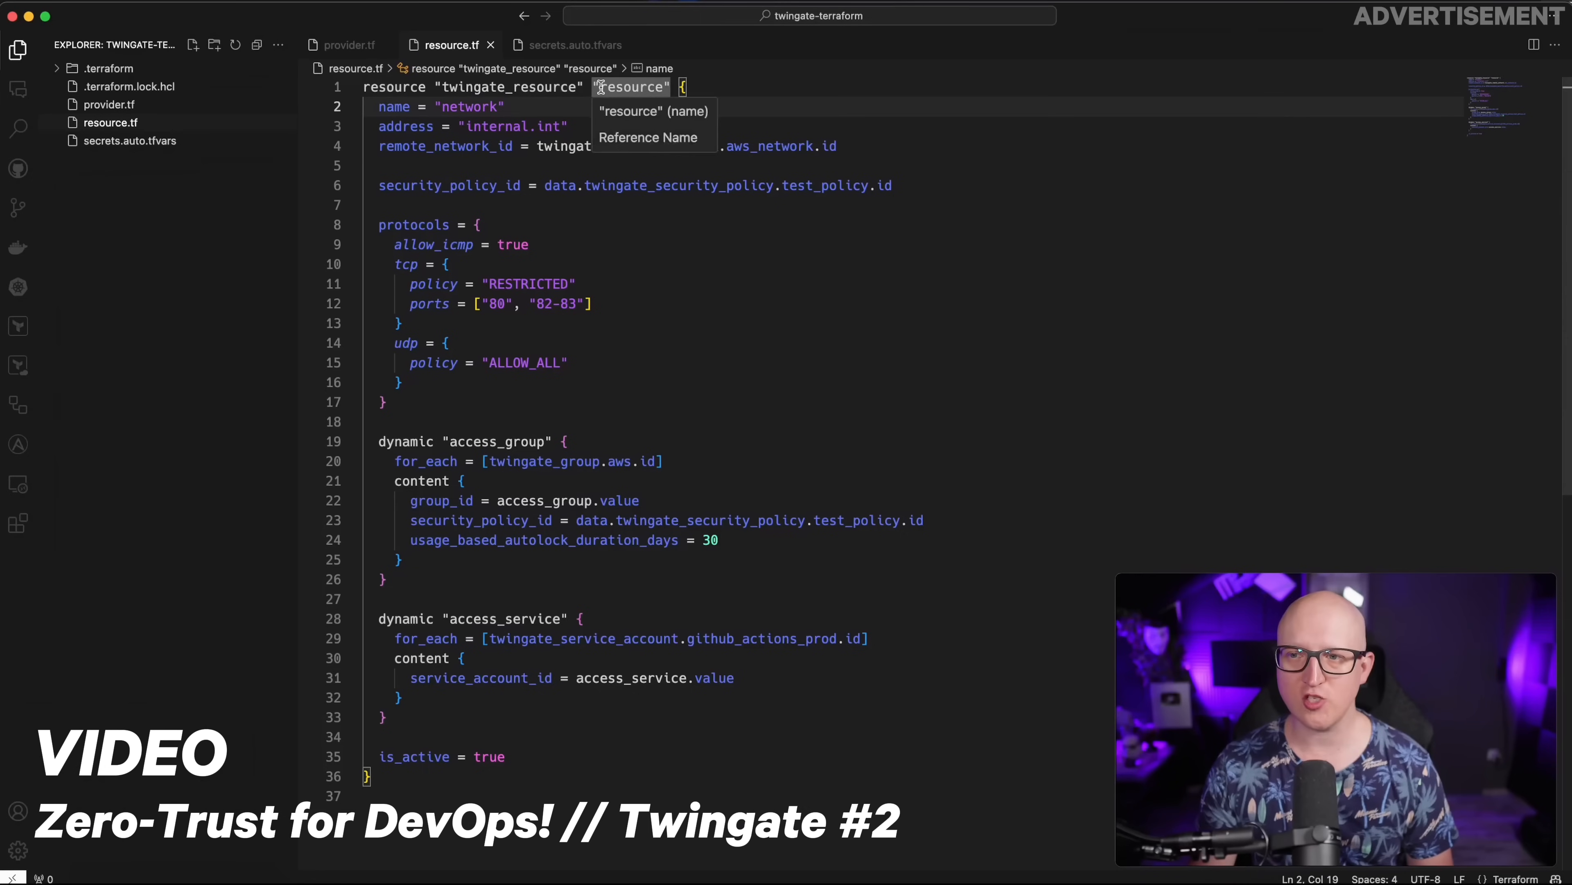
{"action": "left_click_drag", "start_coordinate": [601, 86], "coordinate": [663, 87]}
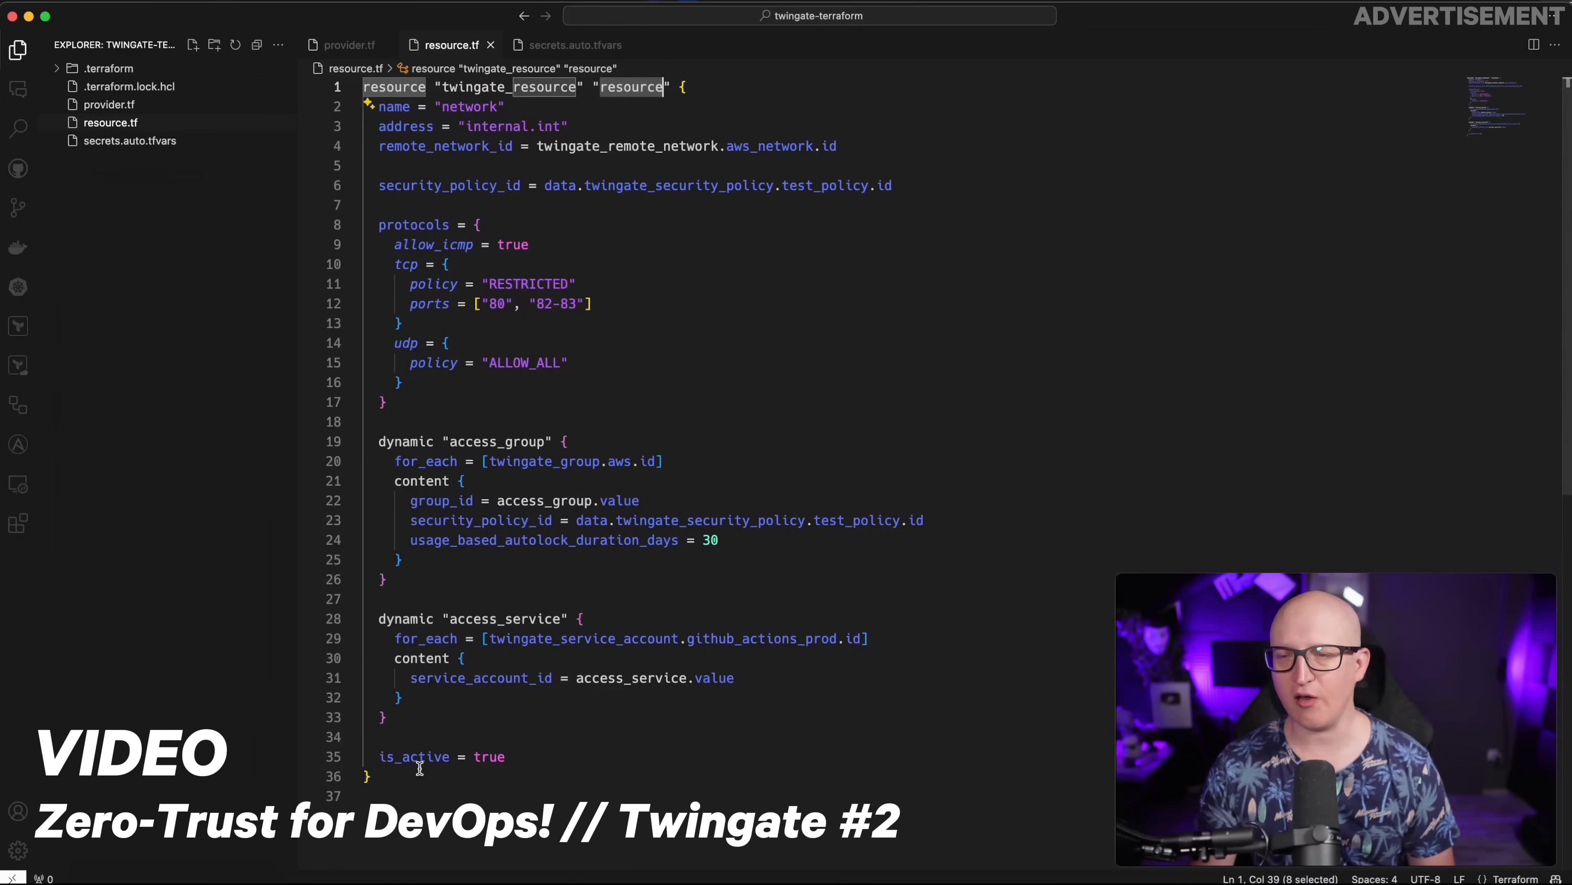
{"action": "type", "text": "prx-prod-"}
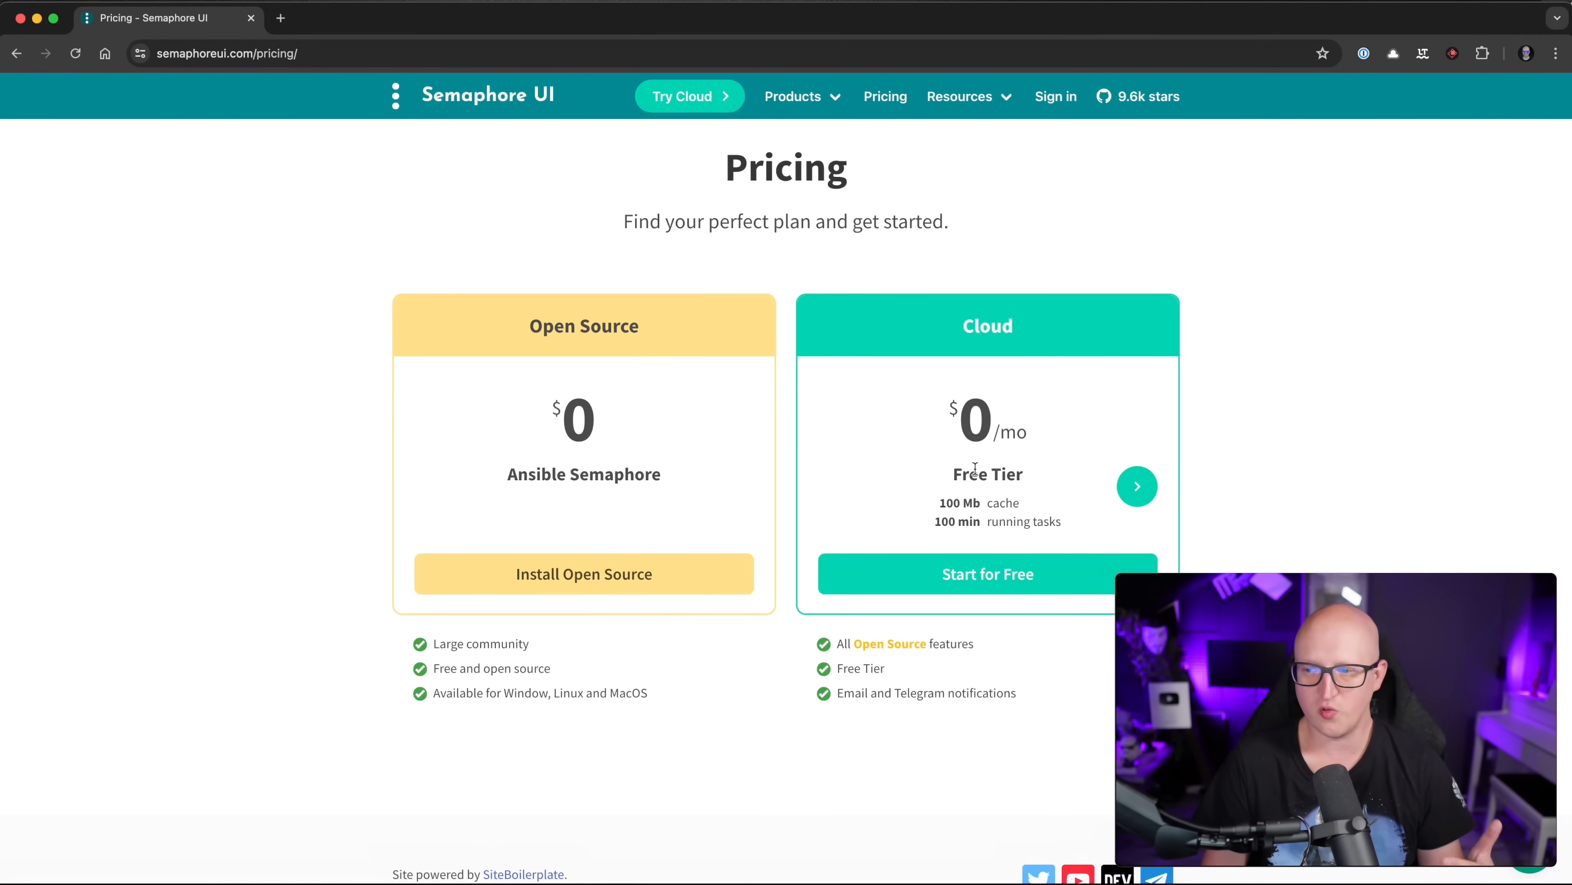
Step: Page the Cloud pricing card from Free Tier through Starter to Pro
{"action": "left_click_drag", "start_coordinate": [853, 644], "coordinate": [969, 644]}
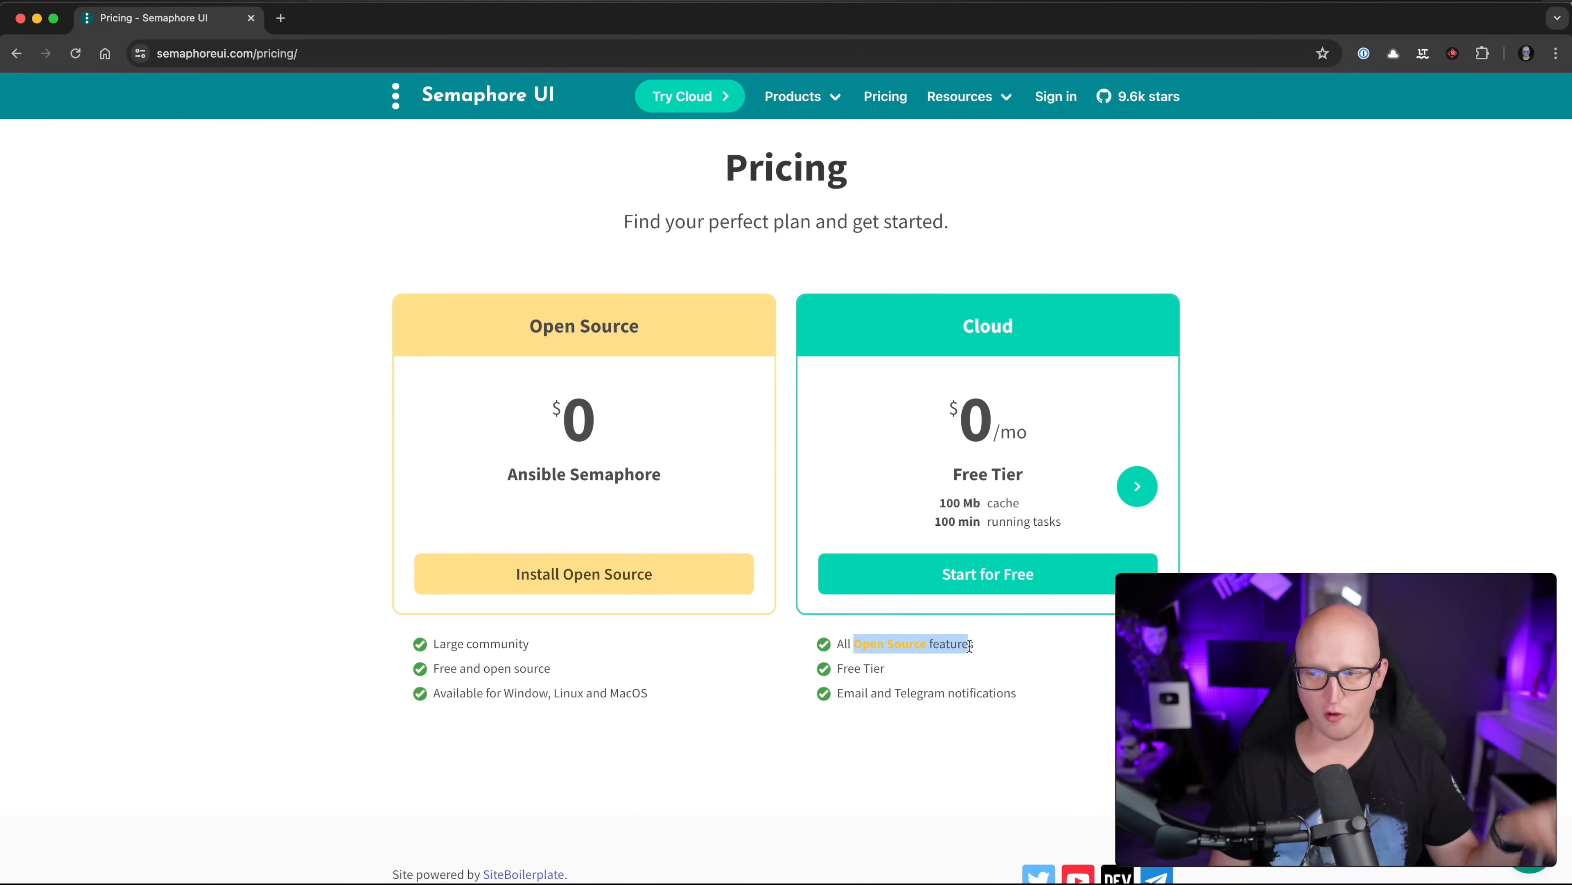
{"action": "left_click", "coordinate": [940, 663]}
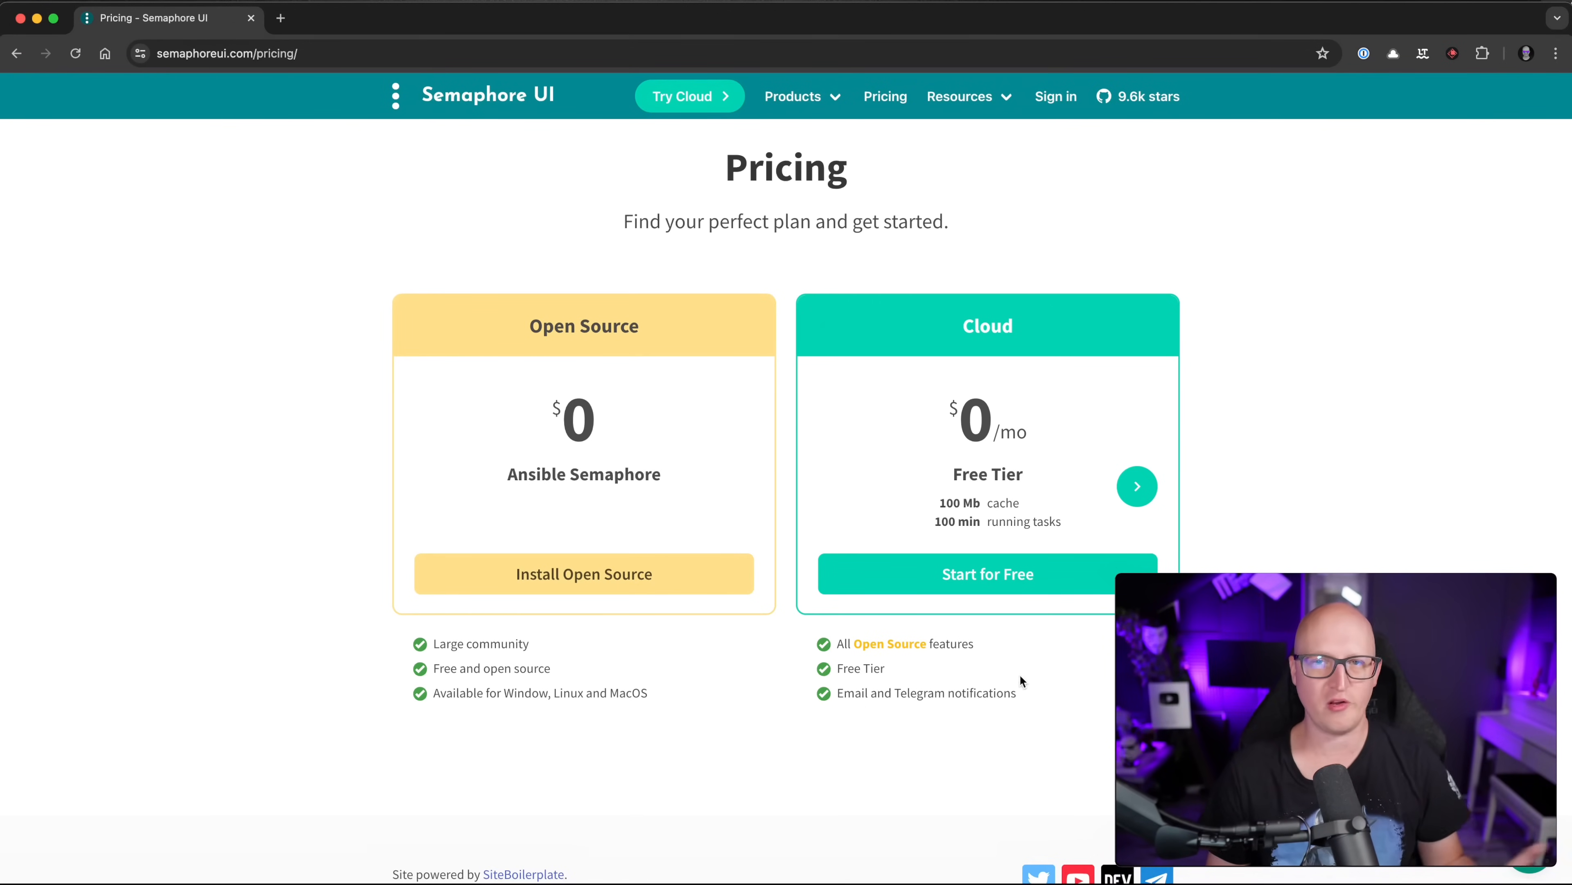
{"action": "left_click", "coordinate": [1138, 487]}
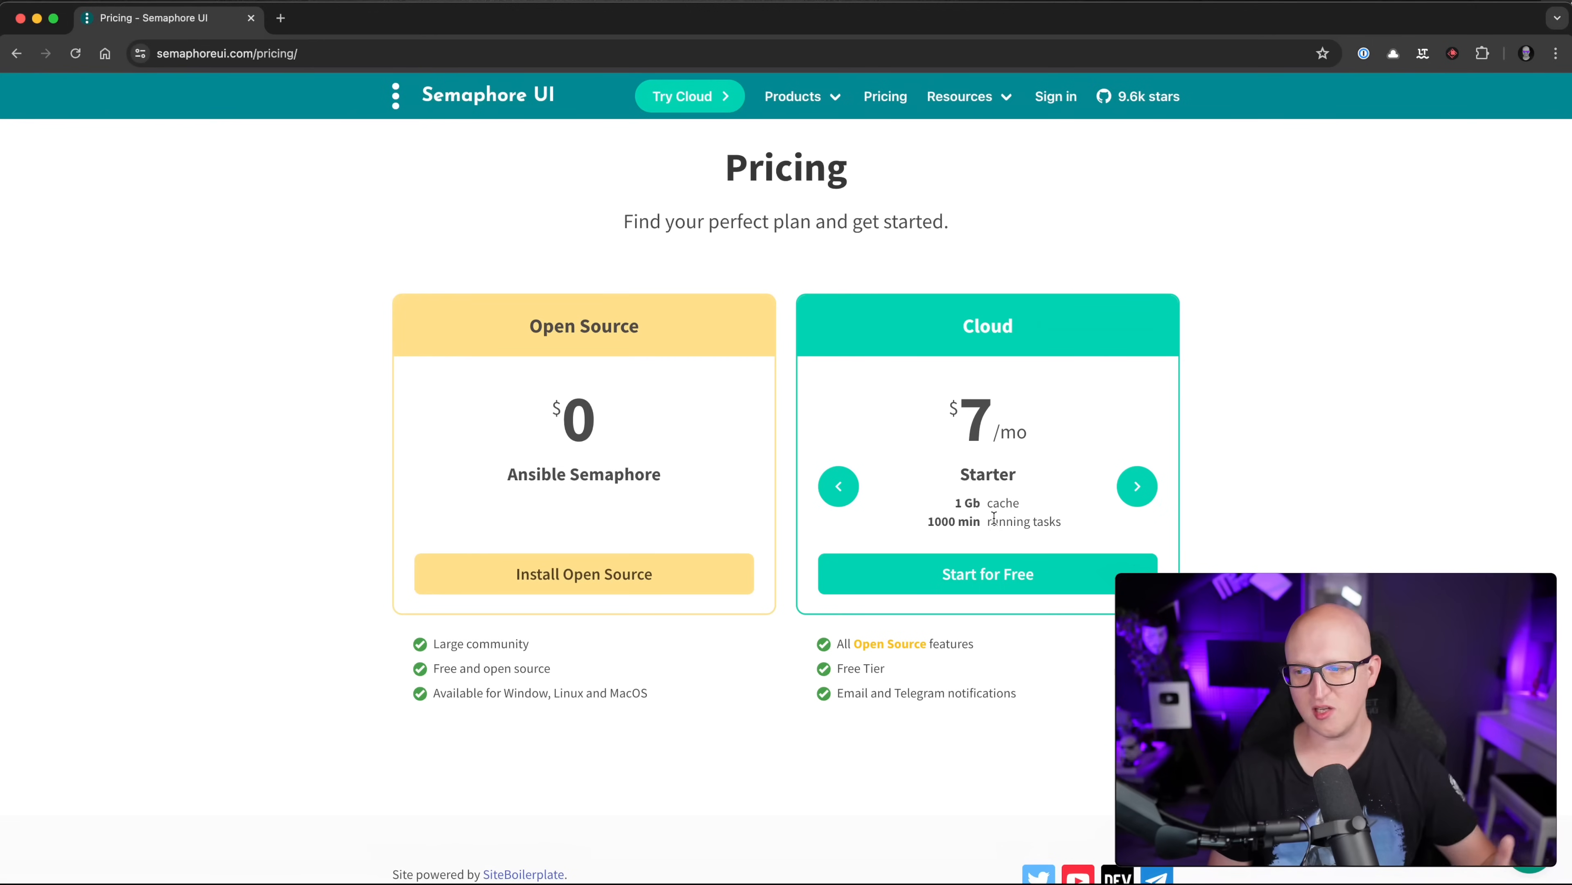
{"action": "left_click", "coordinate": [1138, 487]}
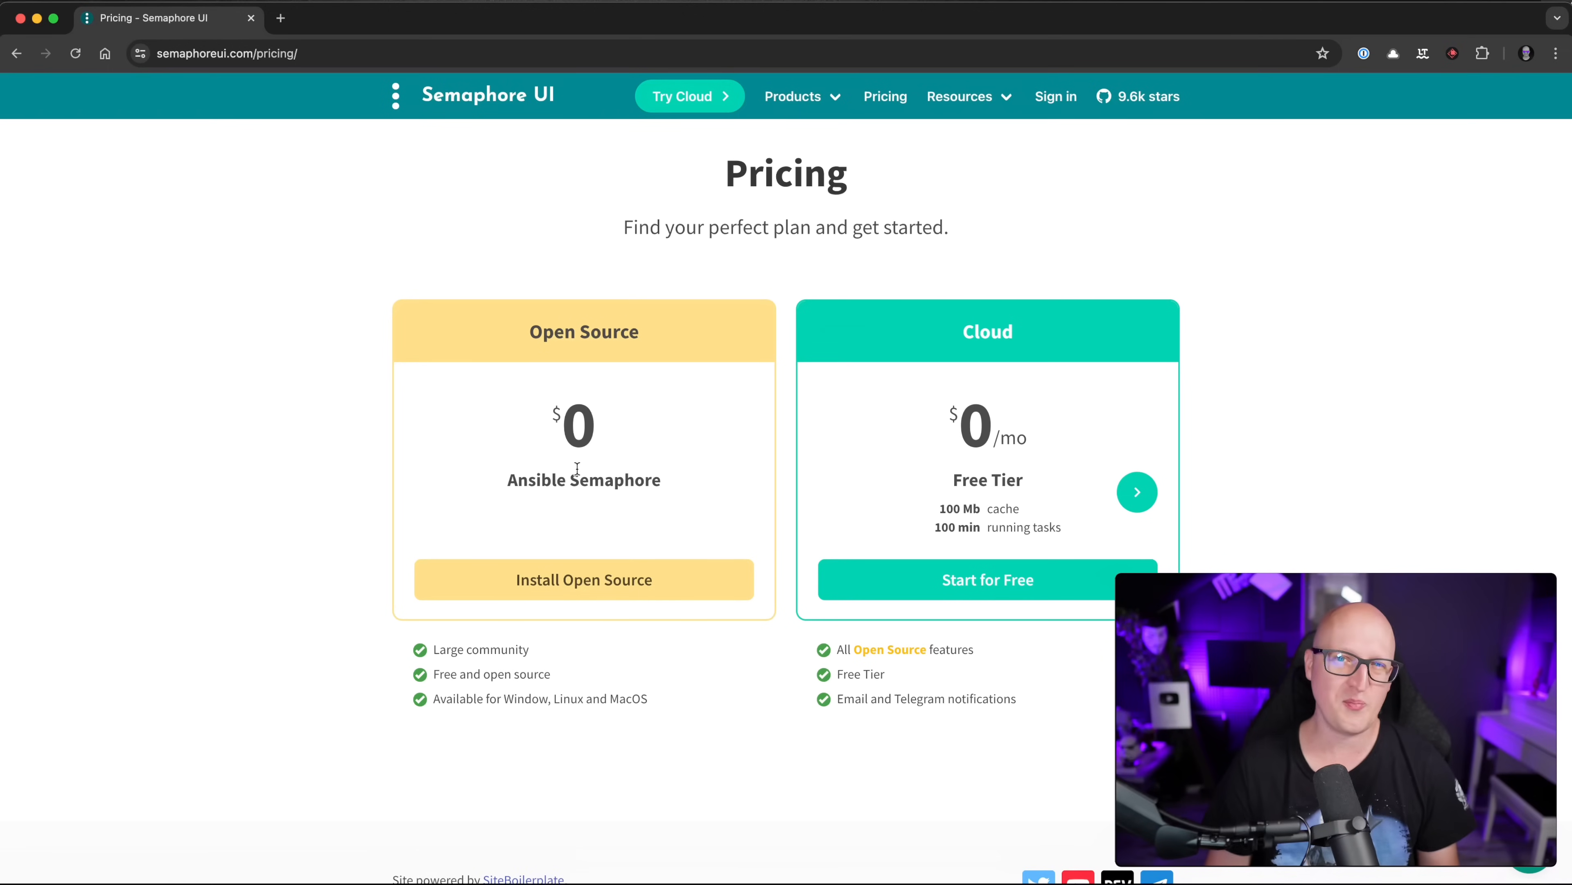
{"action": "left_click", "coordinate": [1138, 493]}
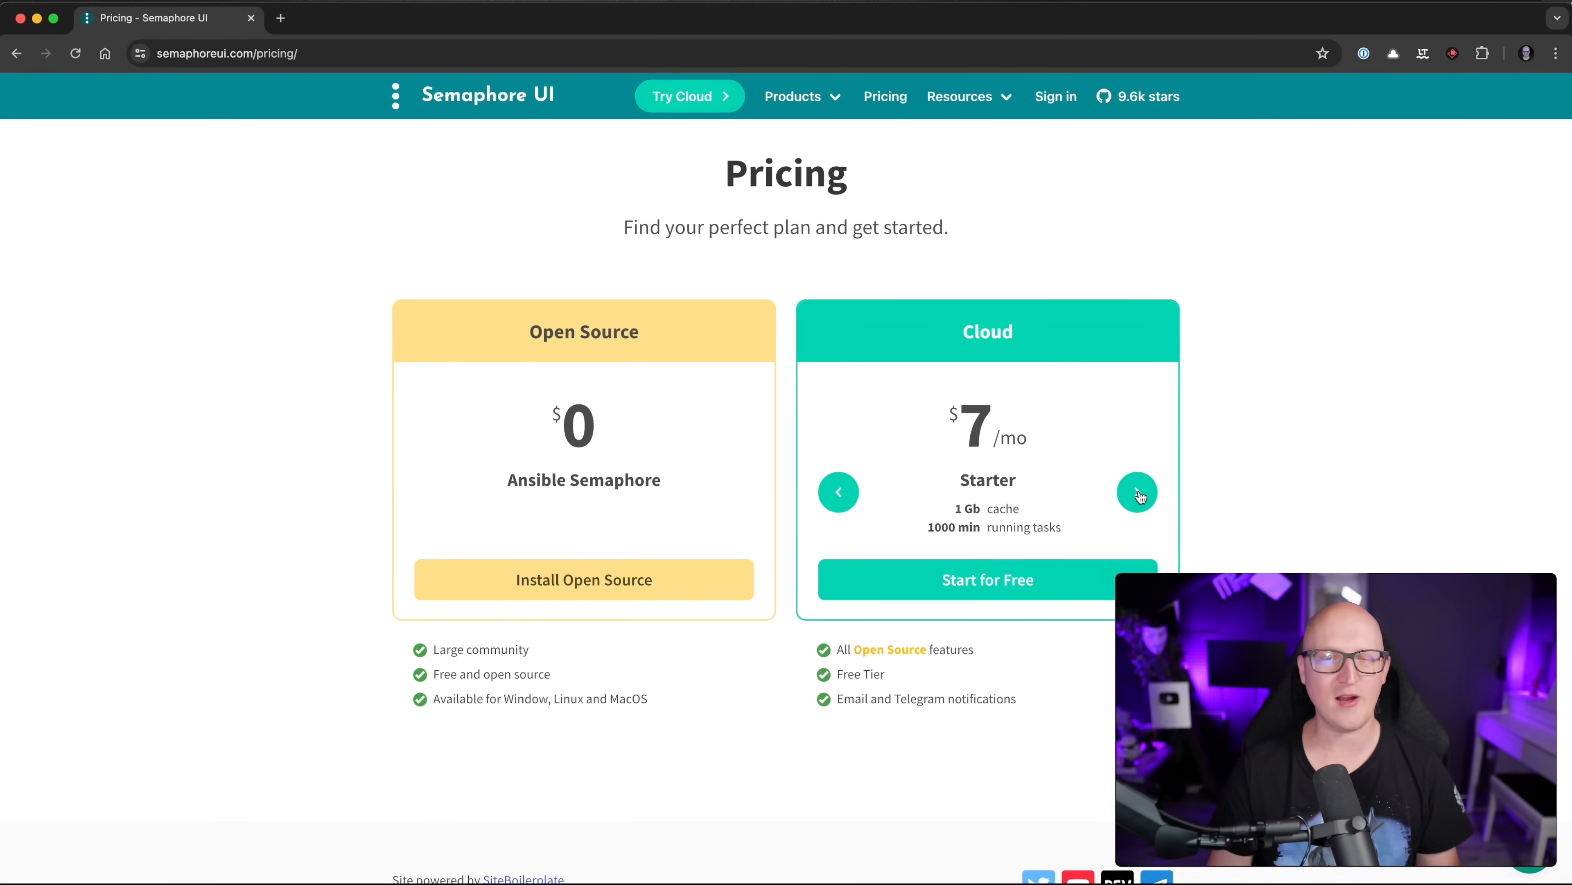
{"action": "left_click", "coordinate": [1140, 494]}
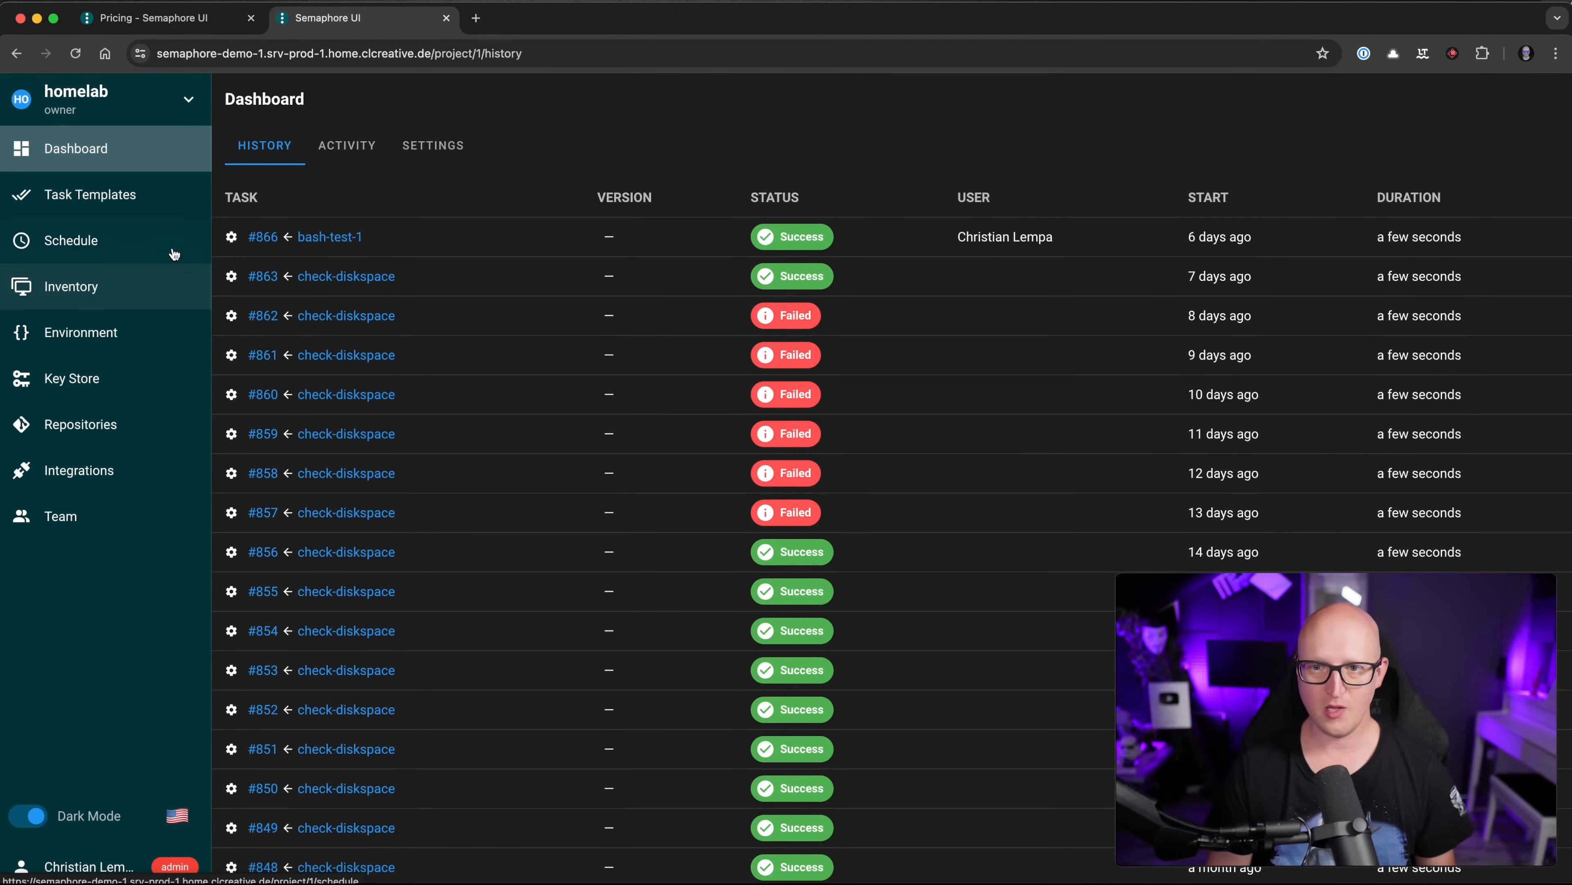
Step: Go to Task Templates and open the NEW TEMPLATE type list
{"action": "left_click", "coordinate": [130, 211]}
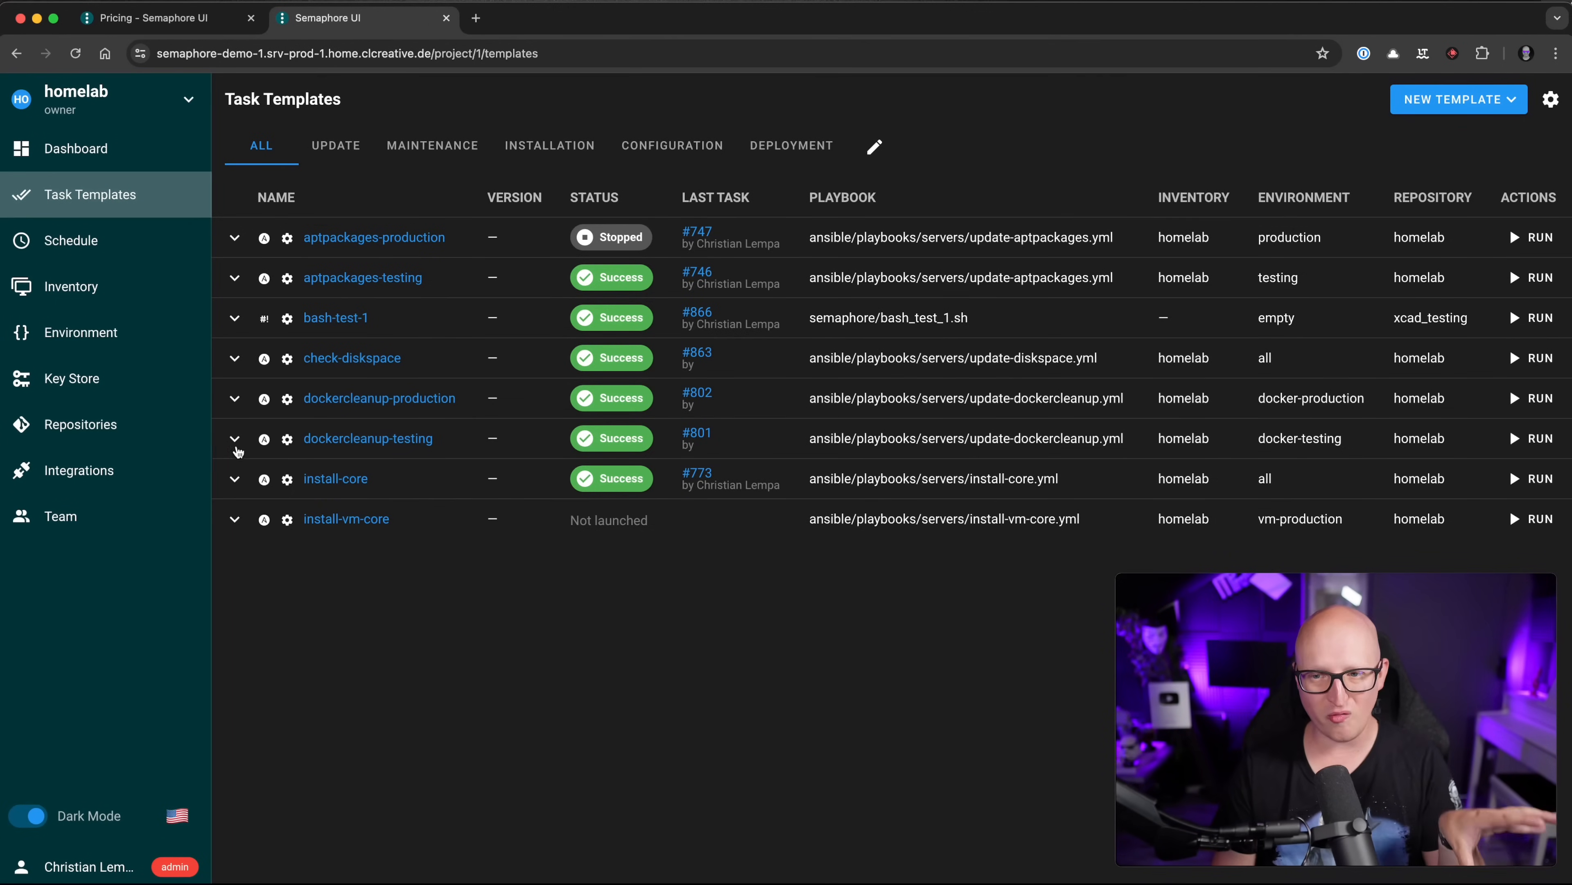
{"action": "left_click", "coordinate": [1452, 106]}
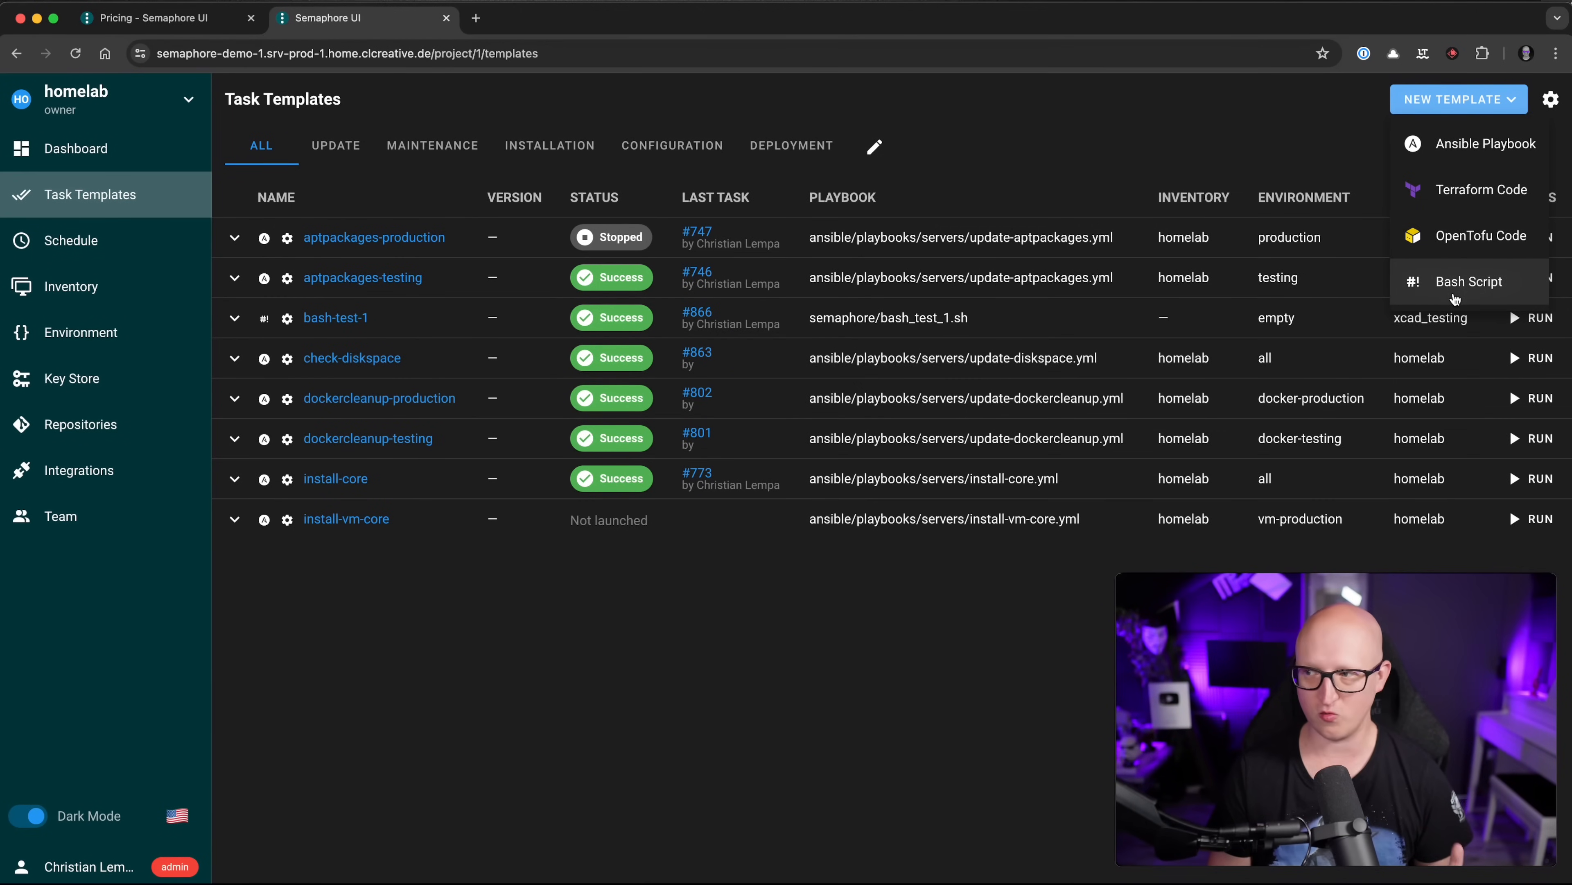
Step: Start a new Bash Script template and look through its TASK, BUILD and DEPLOY tabs
{"action": "left_click", "coordinate": [1454, 296]}
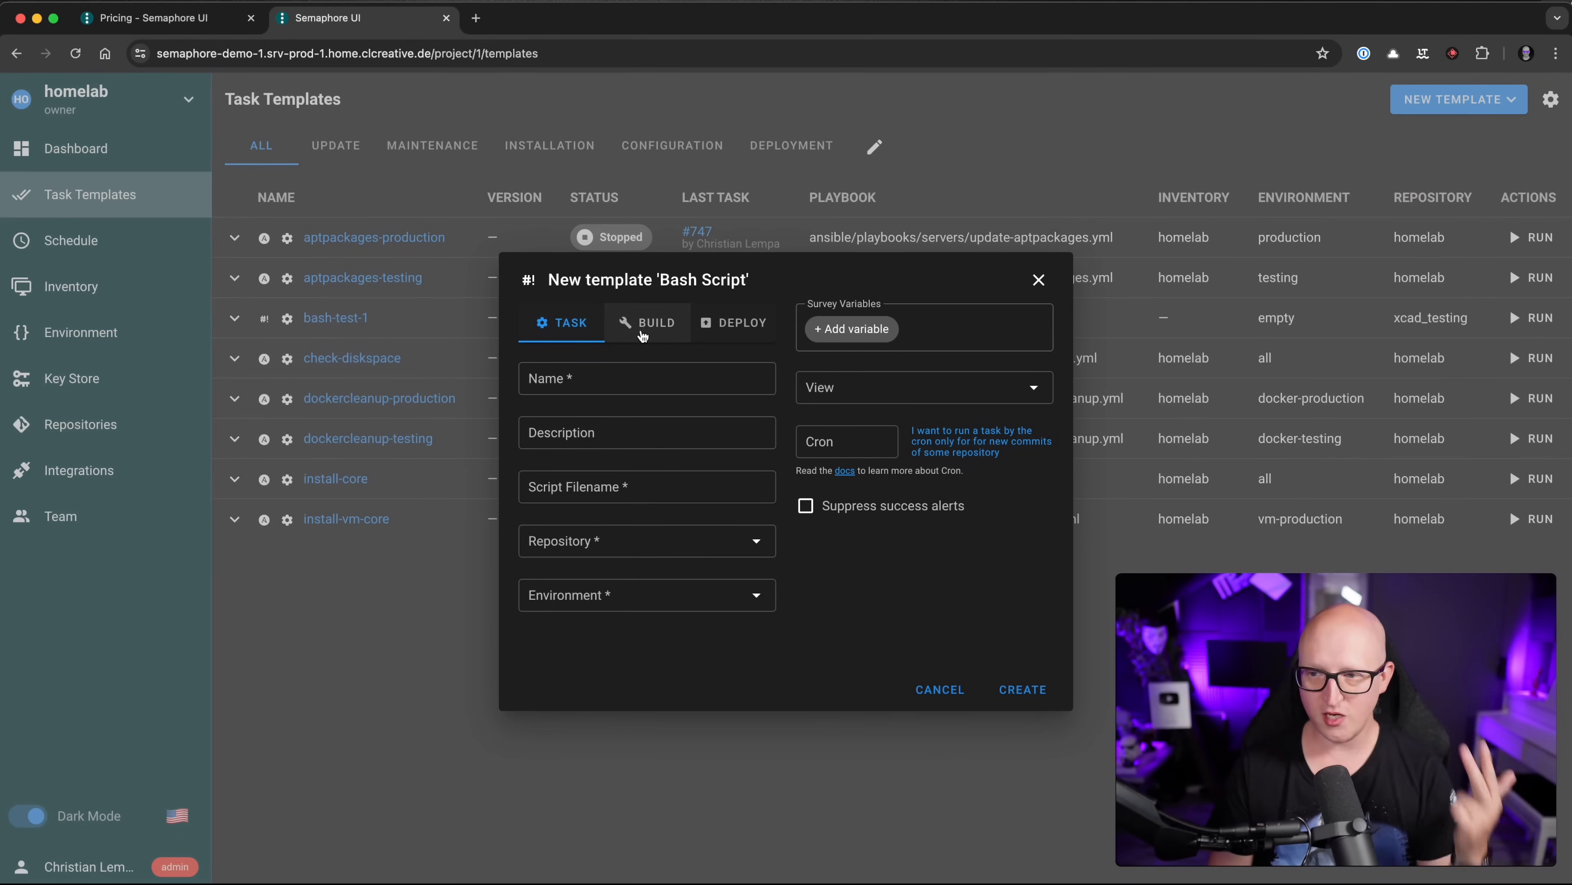
{"action": "left_click", "coordinate": [659, 327]}
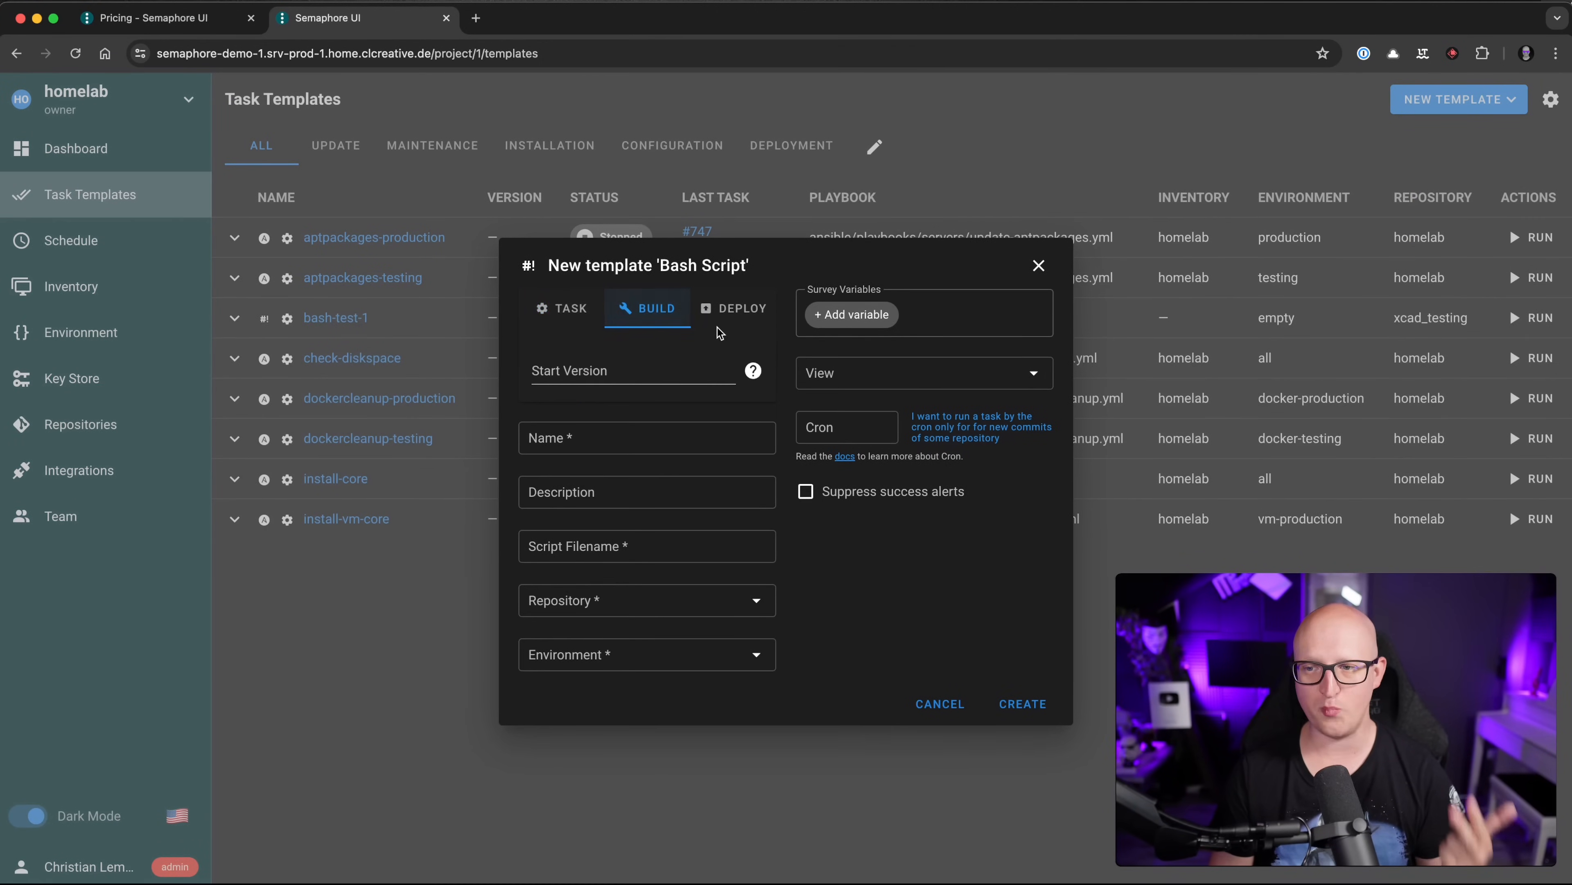
{"action": "left_click", "coordinate": [729, 319]}
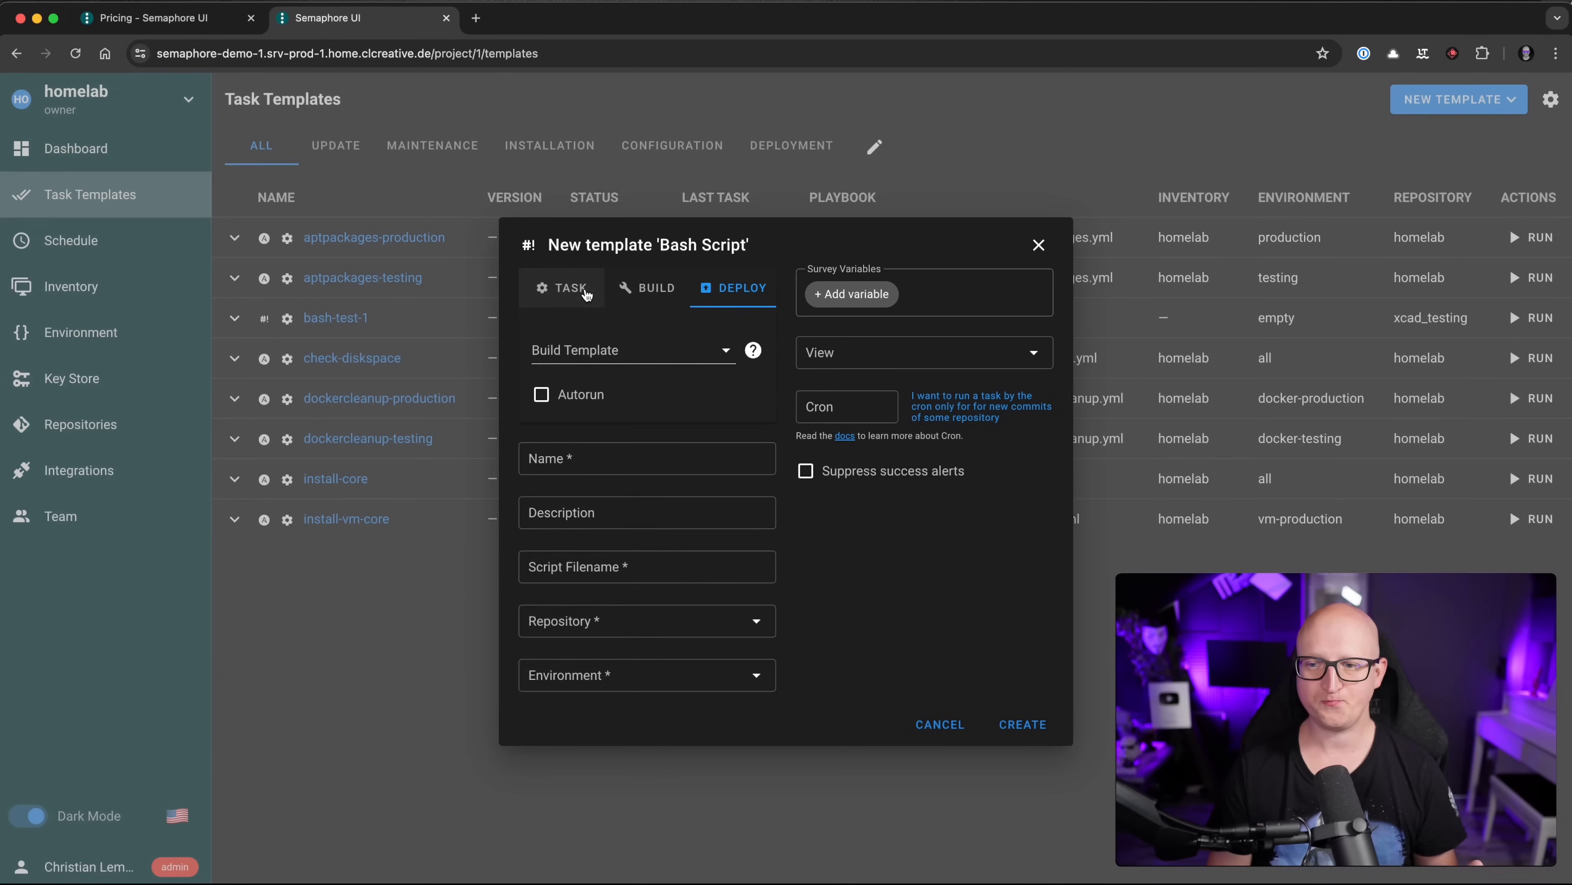
{"action": "left_click", "coordinate": [562, 288]}
{"action": "left_click_drag", "start_coordinate": [563, 281], "coordinate": [708, 280]}
{"action": "left_click", "coordinate": [705, 280]}
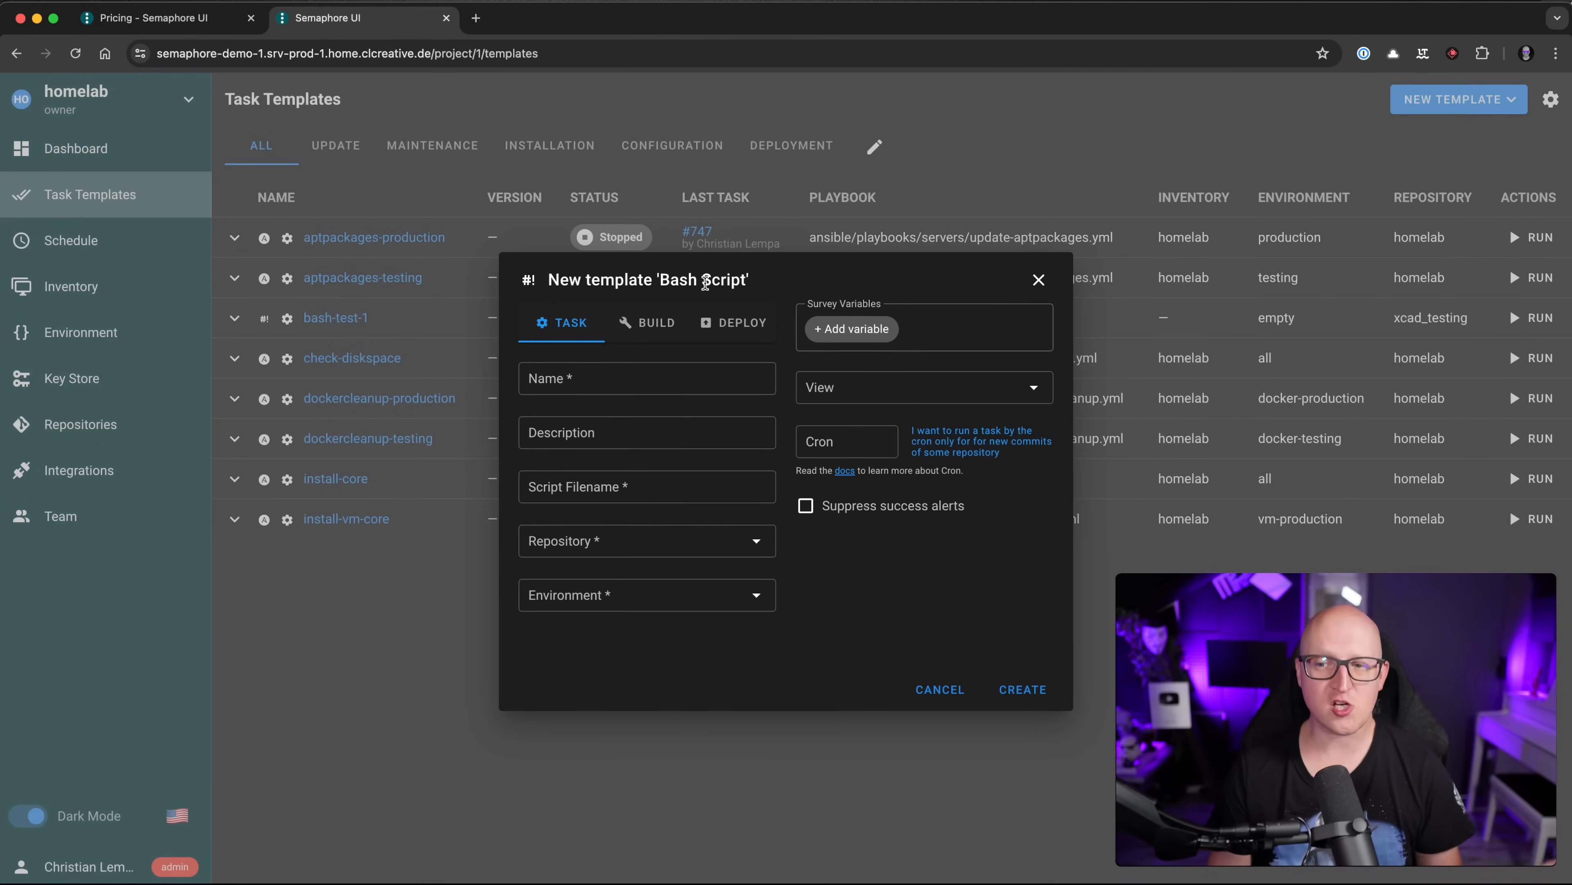
Step: Open the template's Repository choices and close them without picking one
{"action": "left_click", "coordinate": [629, 536]}
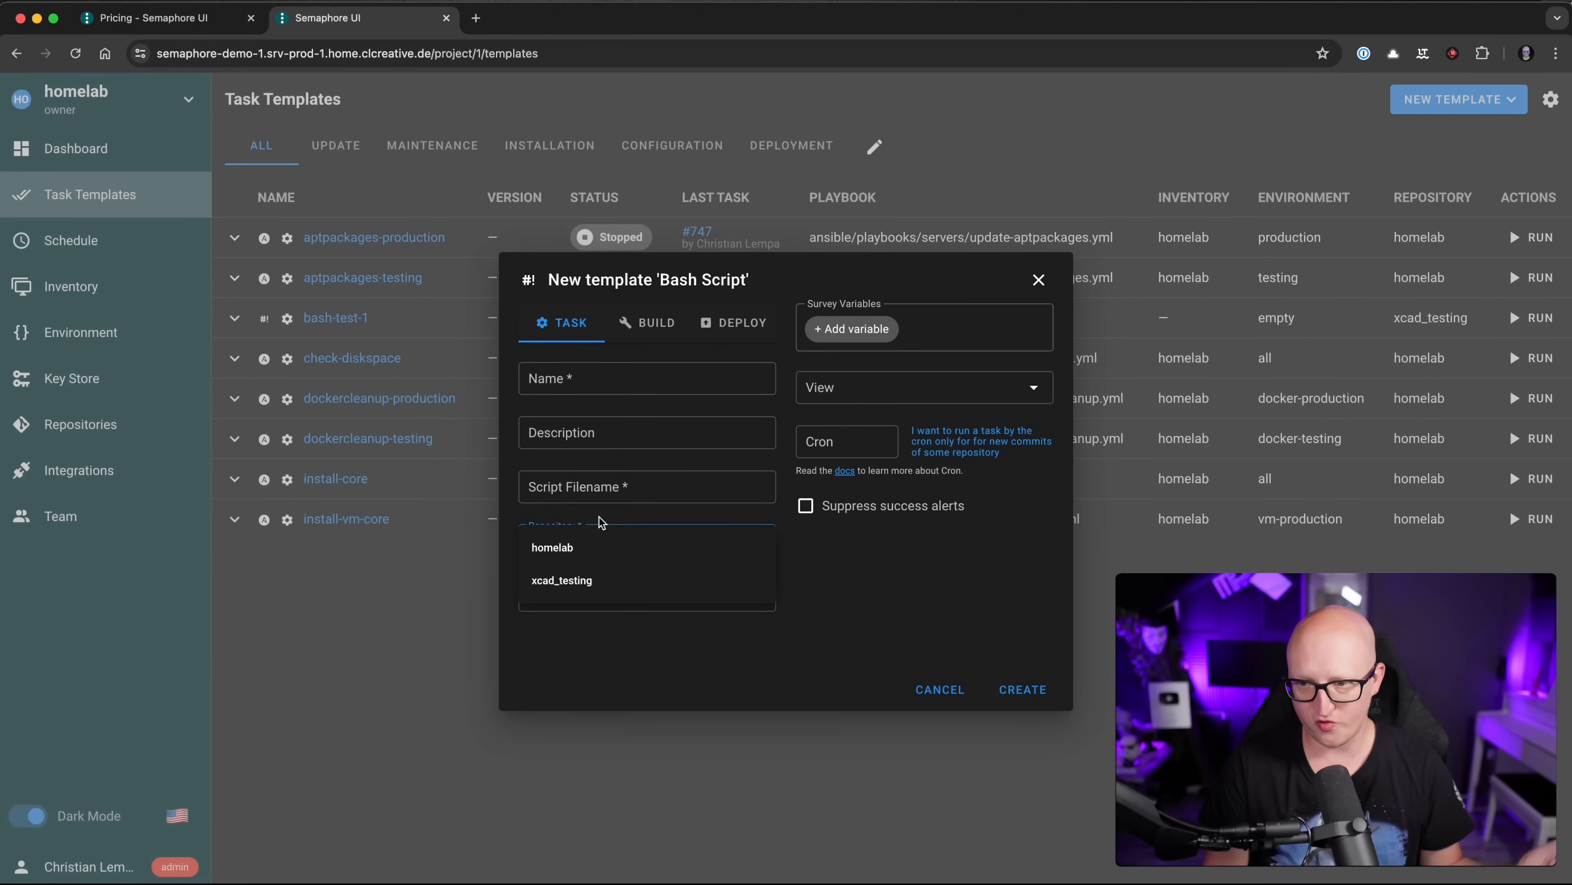
{"action": "left_click", "coordinate": [600, 522]}
{"action": "left_click", "coordinate": [591, 488]}
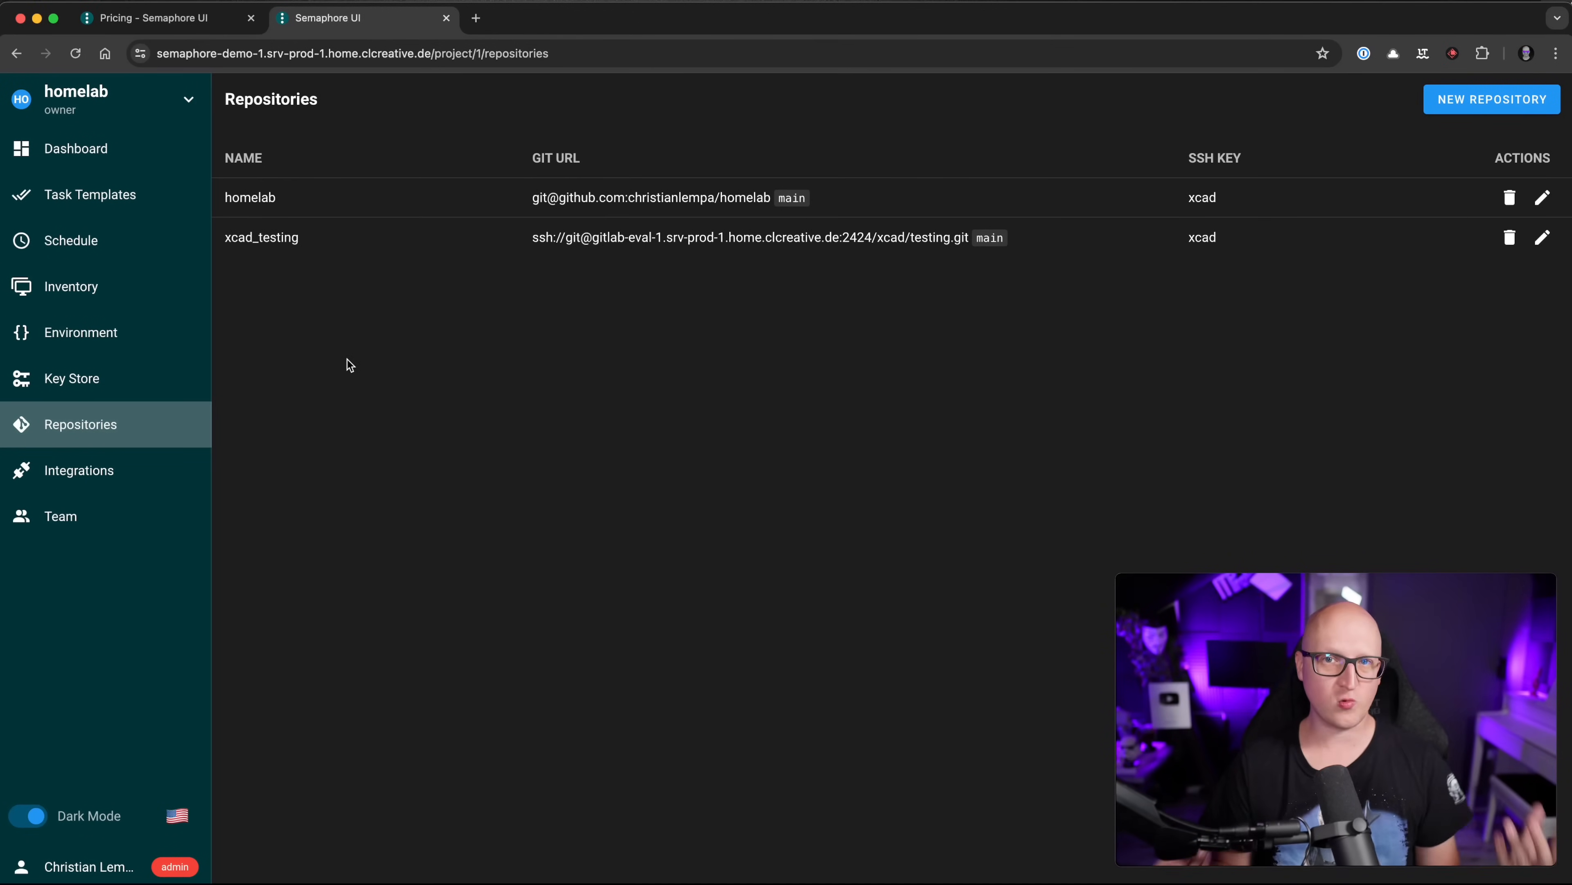
Step: Open the Schedule page, sort it by CRON, and start a NEW SCHEDULE
{"action": "left_click", "coordinate": [127, 197]}
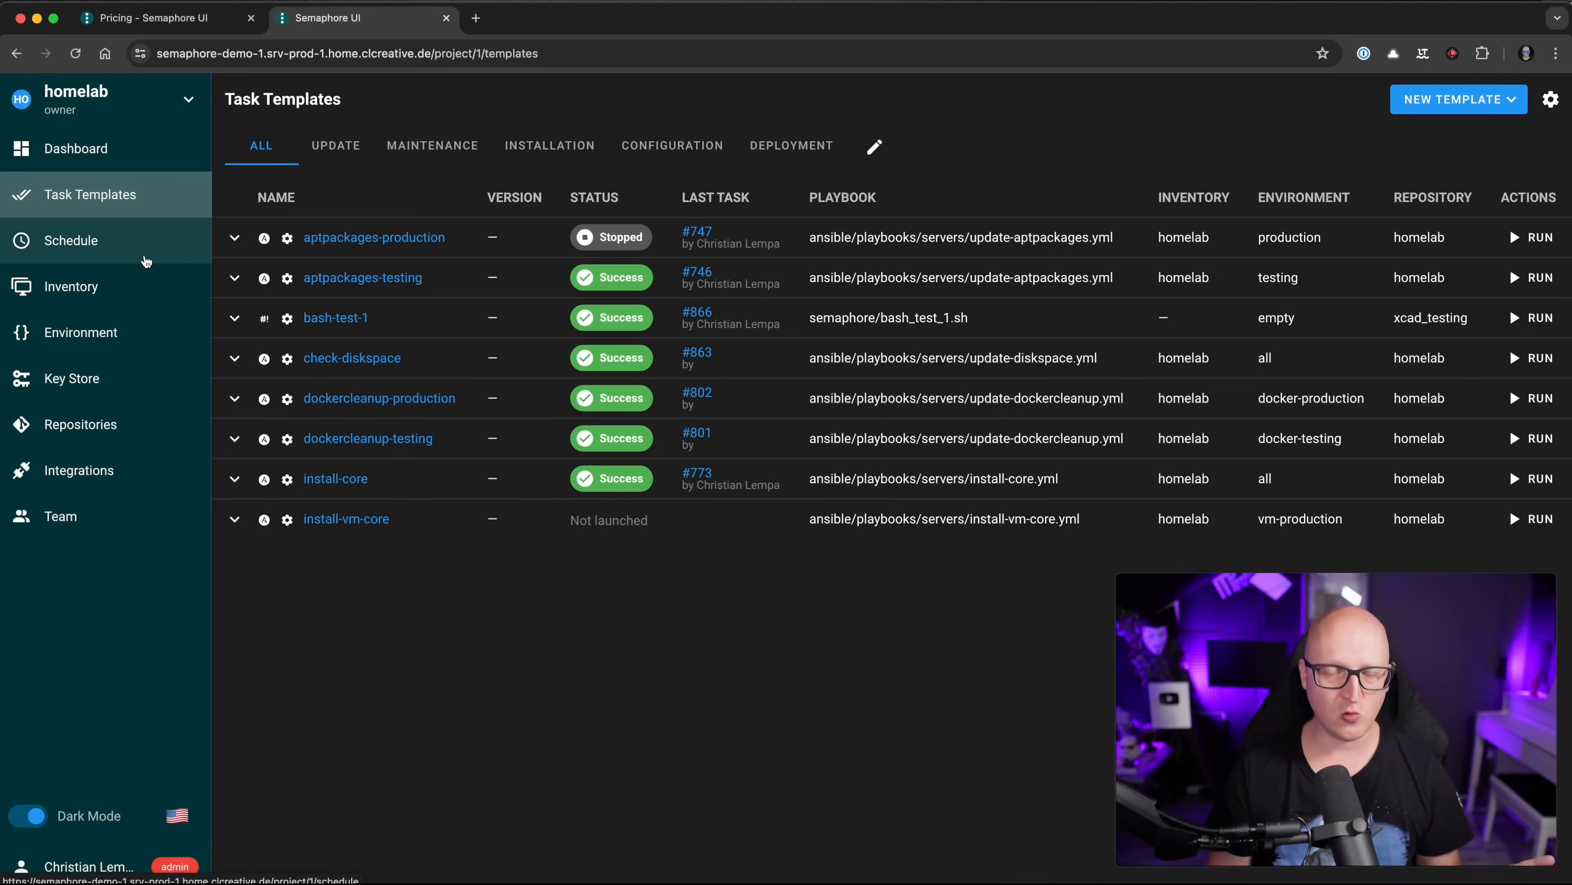
{"action": "left_click", "coordinate": [147, 261]}
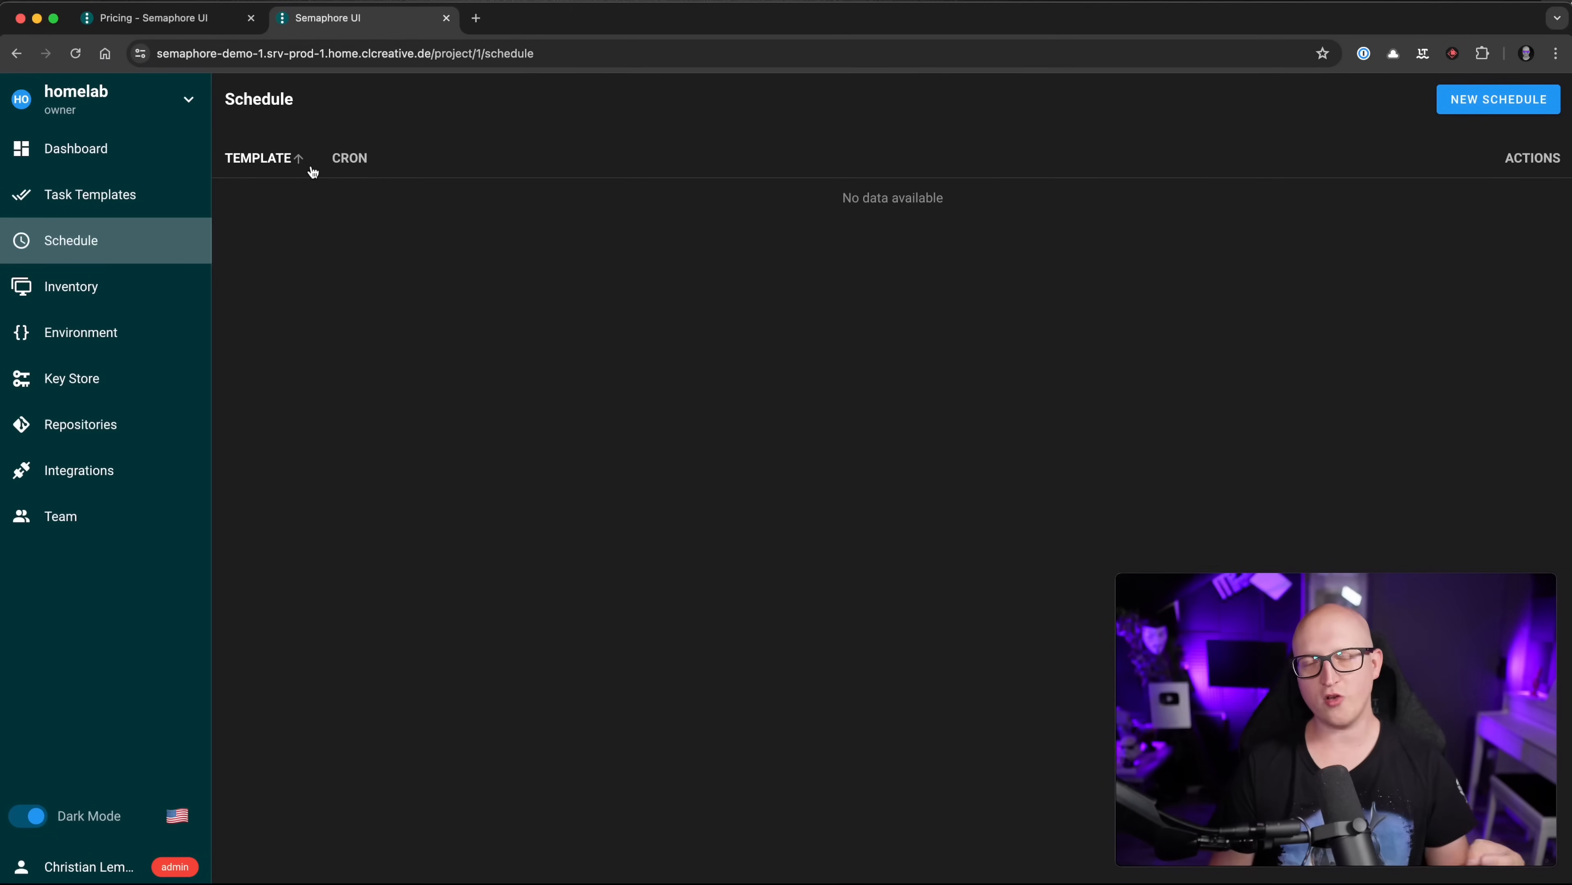
{"action": "left_click", "coordinate": [348, 159]}
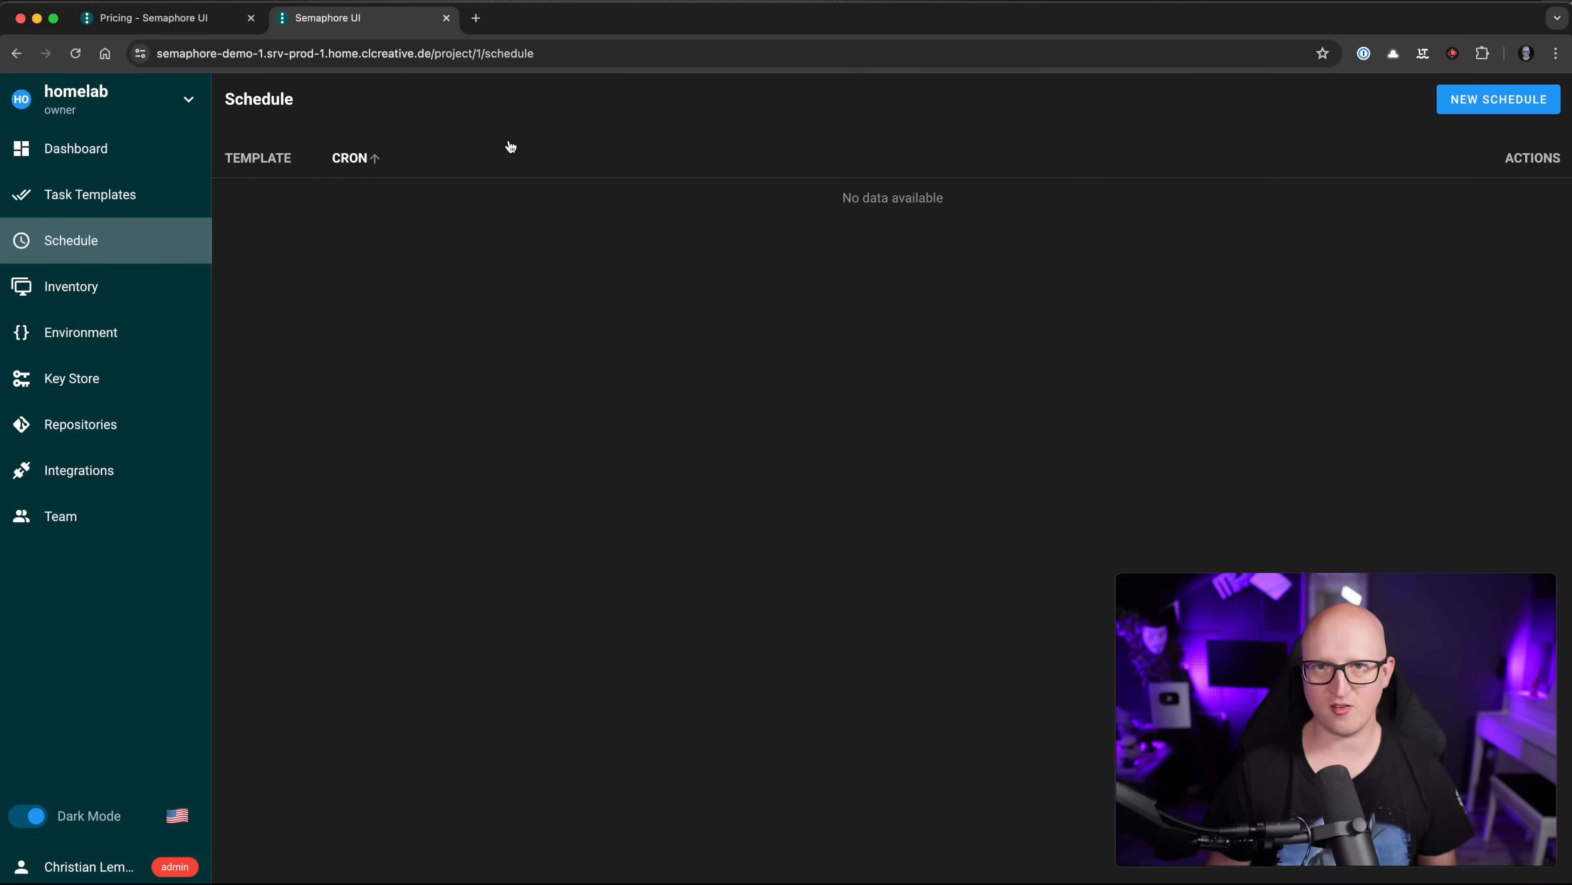
{"action": "left_click", "coordinate": [1491, 100]}
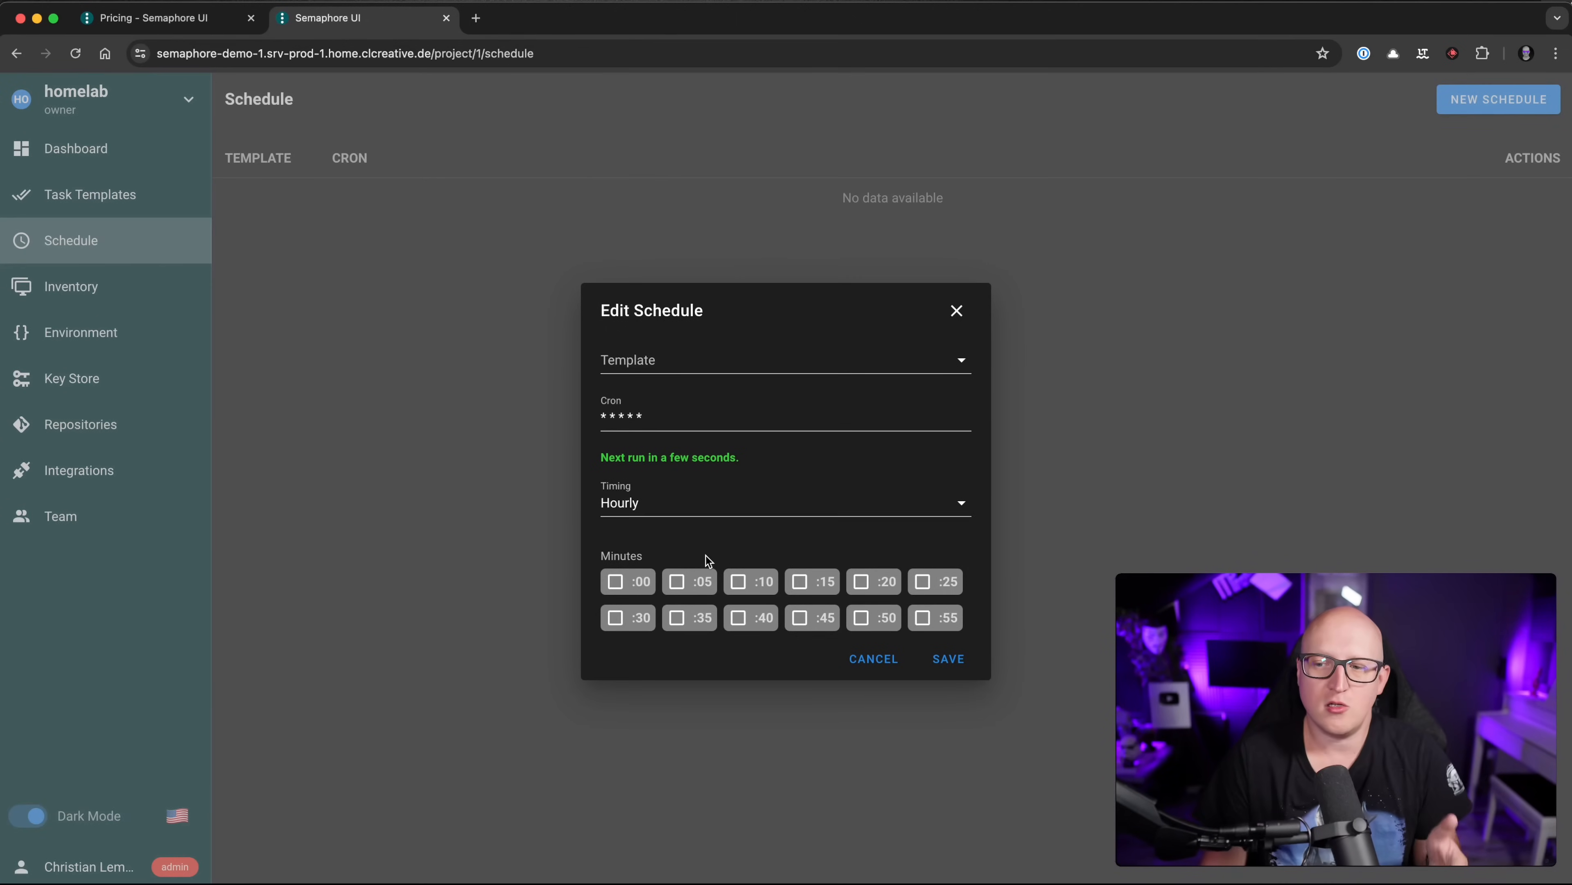
Step: Switch the schedule's timing preset to yearly and look over the cron expression
{"action": "left_click", "coordinate": [678, 417]}
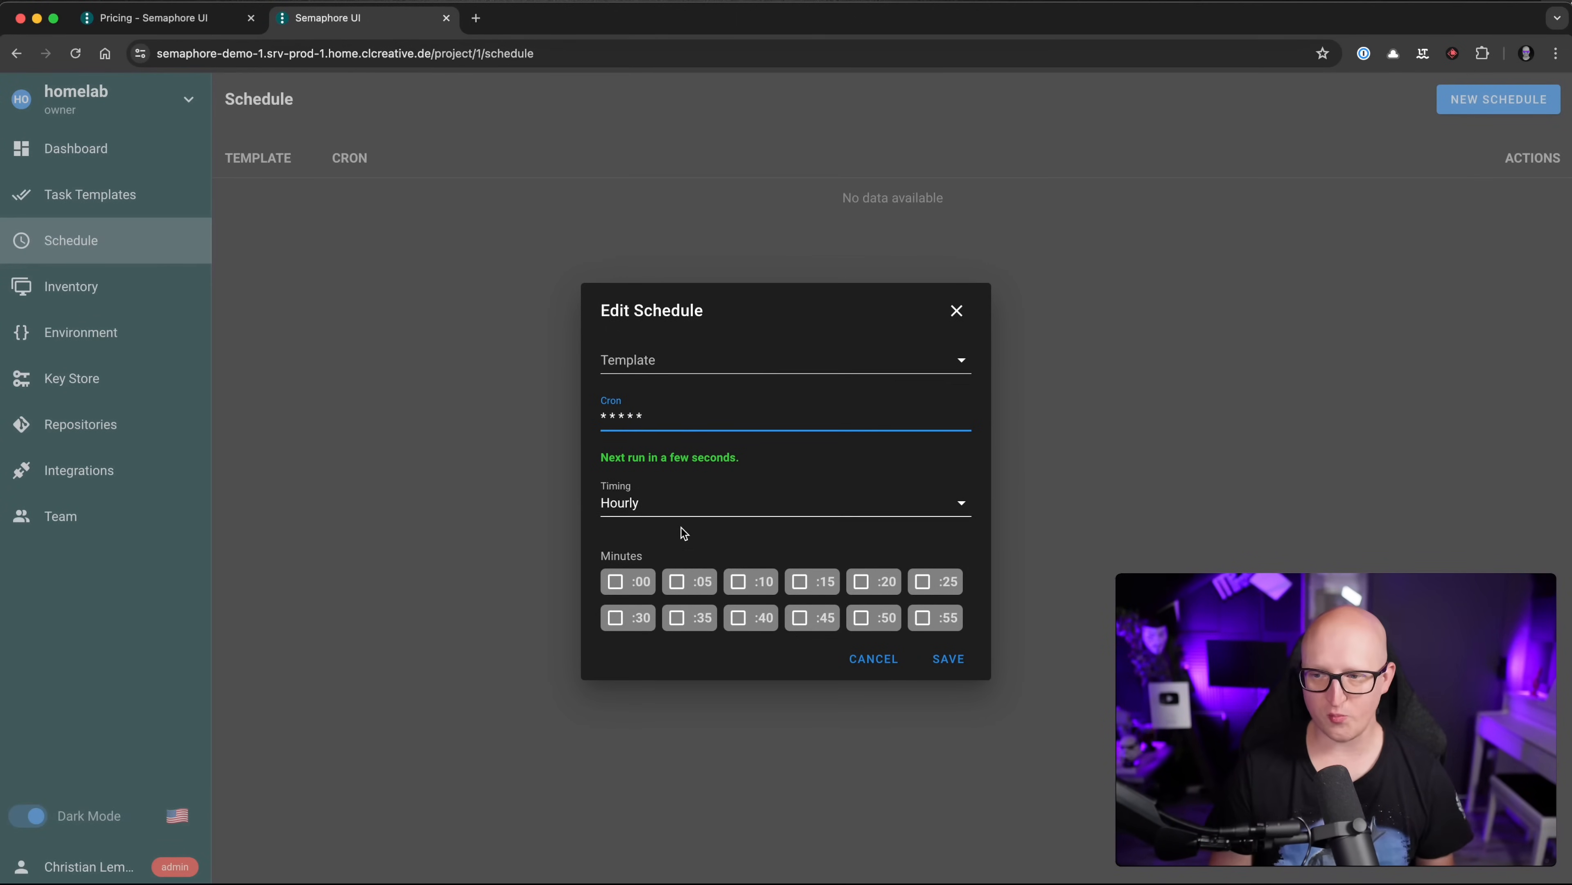
{"action": "left_click", "coordinate": [680, 549]}
{"action": "left_click", "coordinate": [680, 509]}
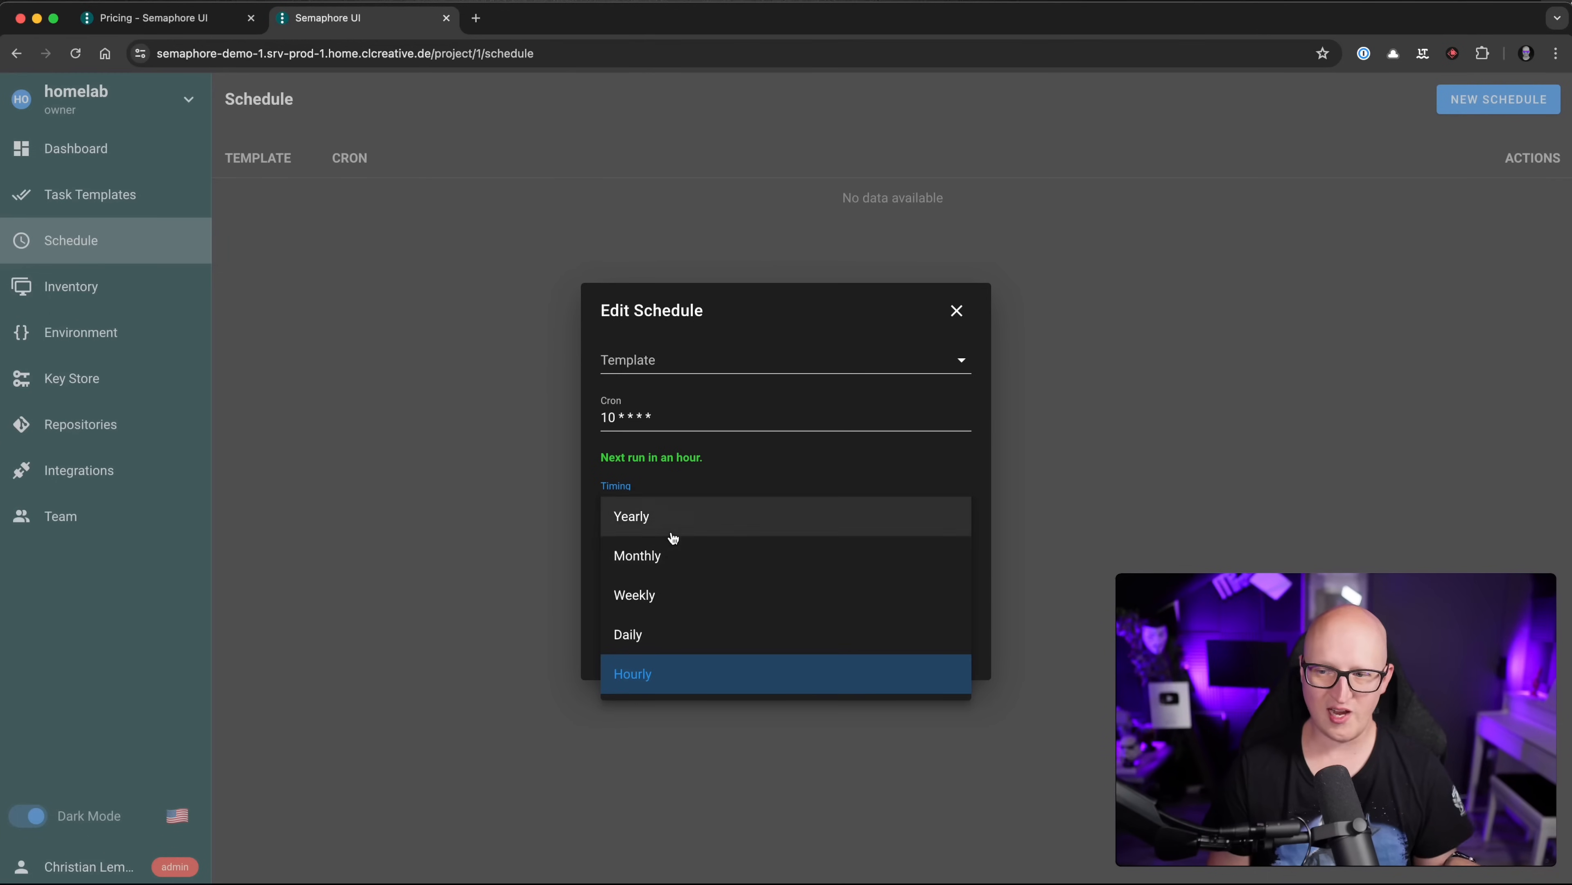
{"action": "left_click", "coordinate": [673, 519]}
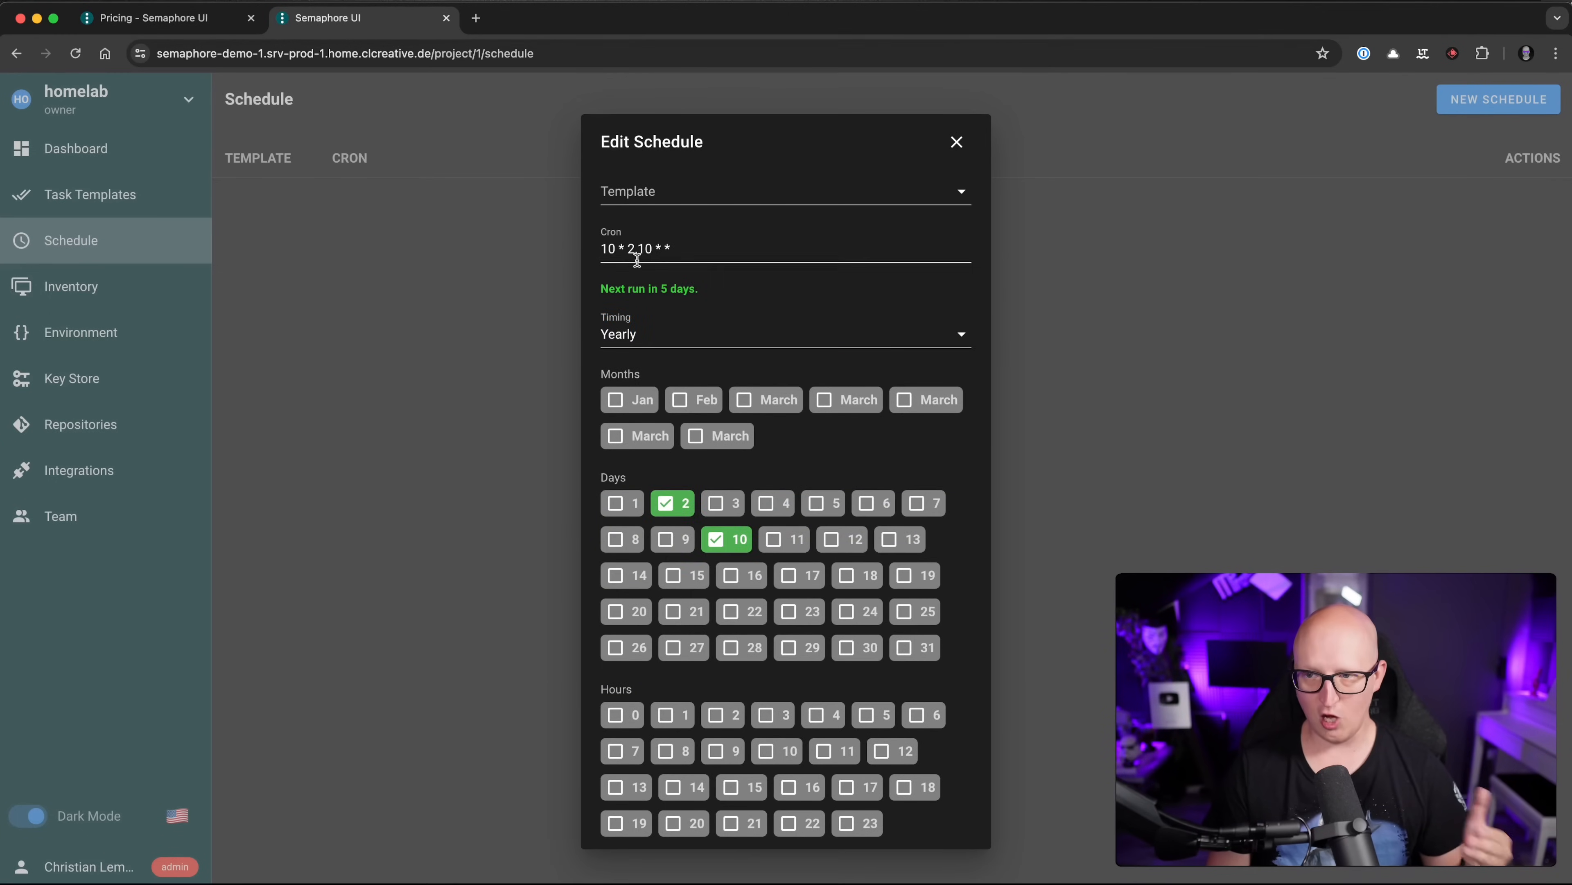
{"action": "left_click_drag", "start_coordinate": [616, 248], "coordinate": [636, 250]}
{"action": "left_click", "coordinate": [688, 250]}
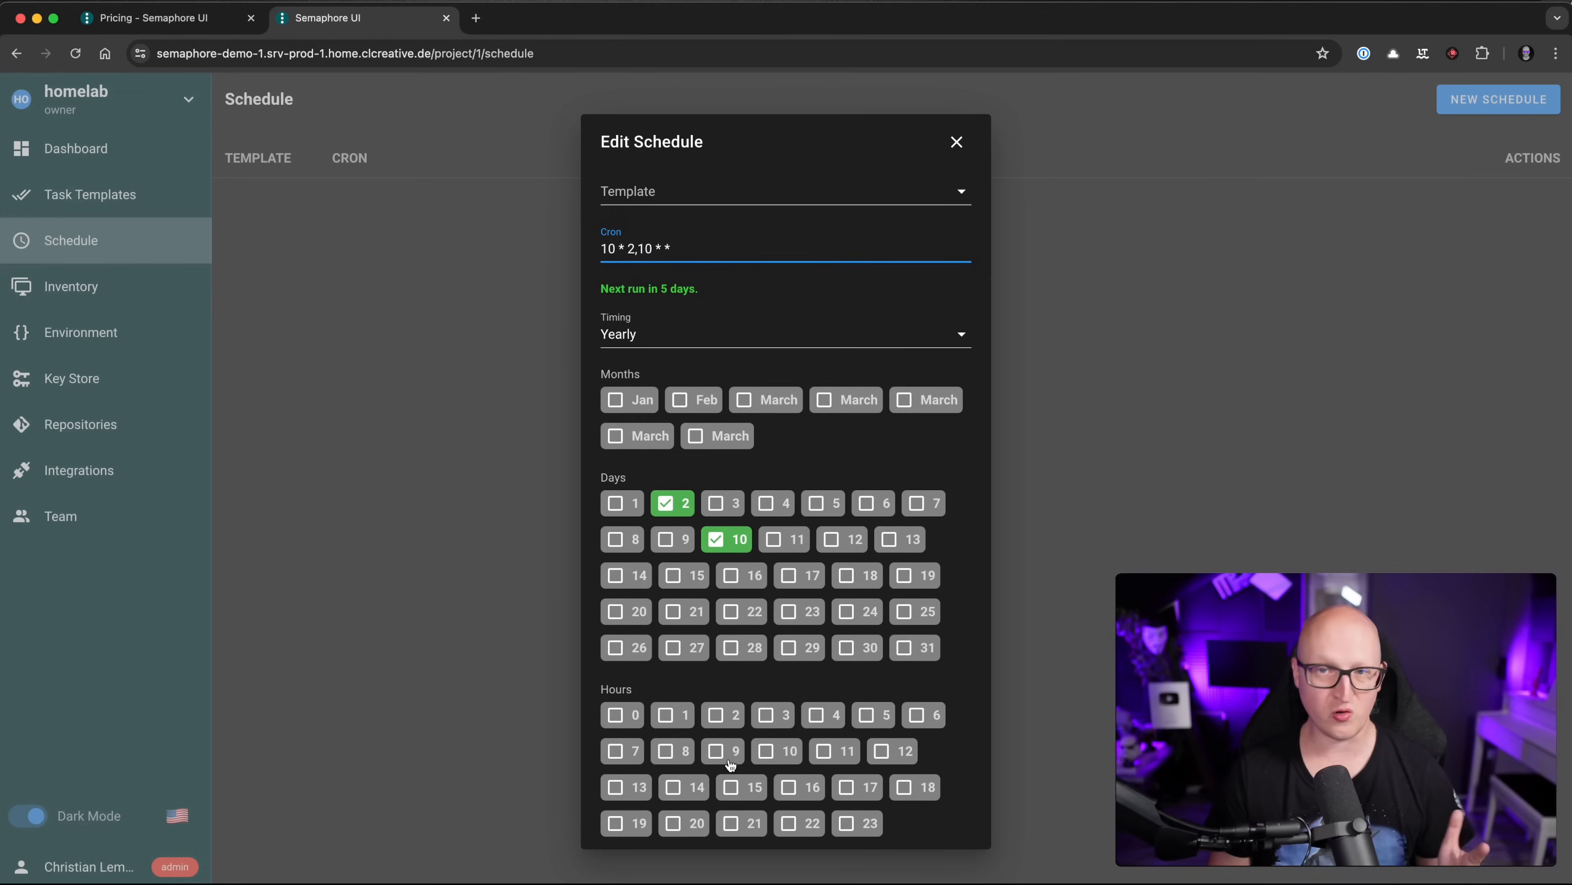
Step: Untick hour 10 and days 2 and 10, check the Template list, and close without saving
{"action": "left_click", "coordinate": [753, 749]}
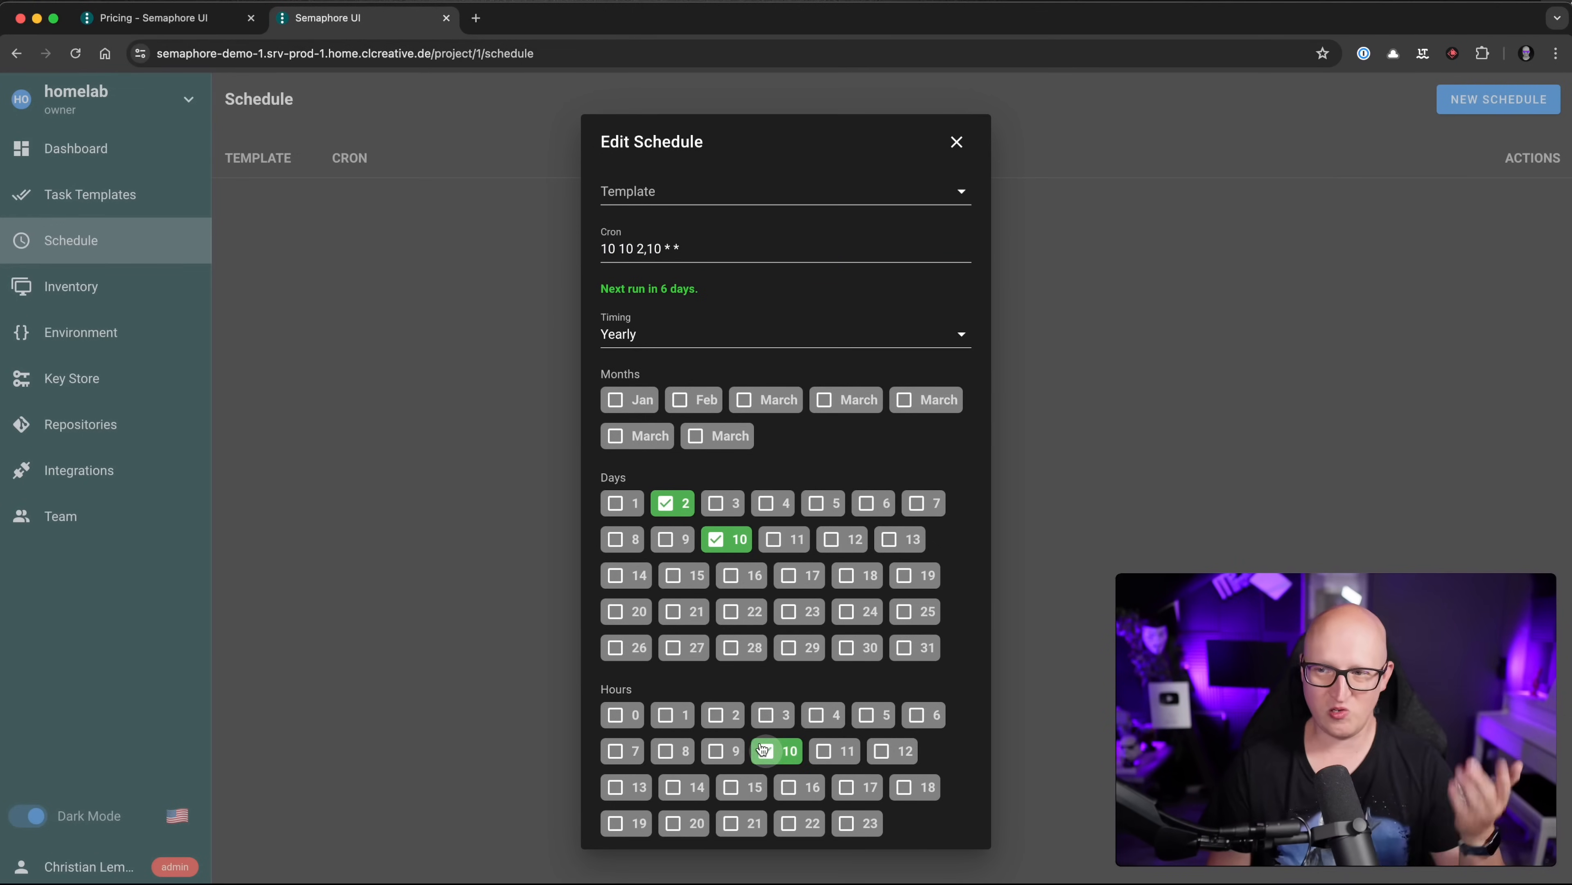
{"action": "left_click", "coordinate": [763, 749]}
{"action": "left_click", "coordinate": [716, 539]}
{"action": "left_click", "coordinate": [665, 503]}
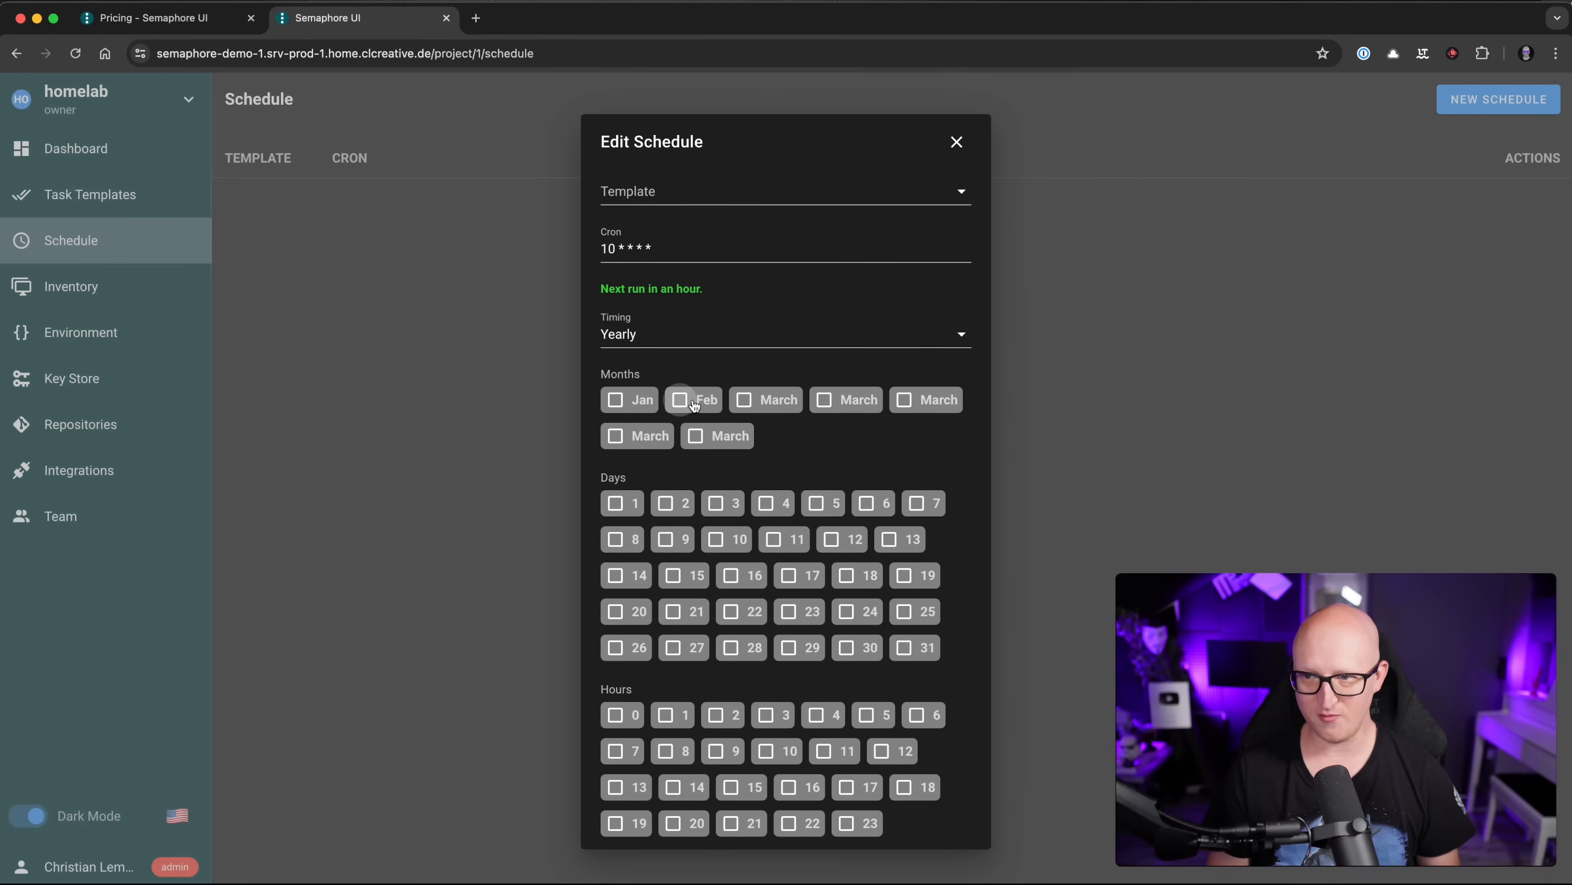
{"action": "left_click", "coordinate": [800, 186]}
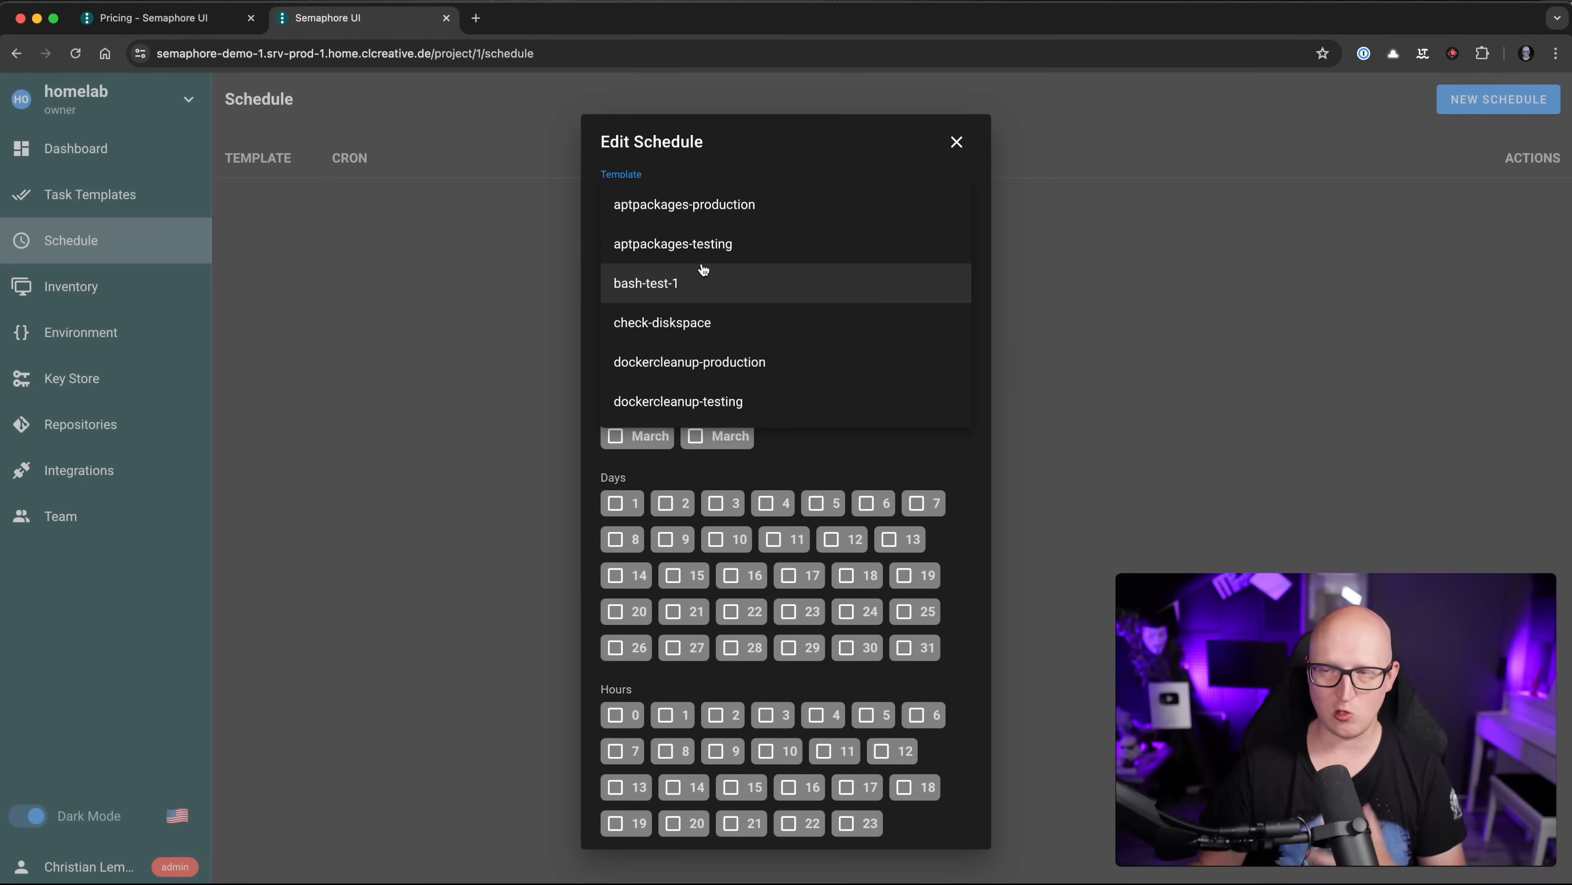
{"action": "left_click", "coordinate": [957, 142]}
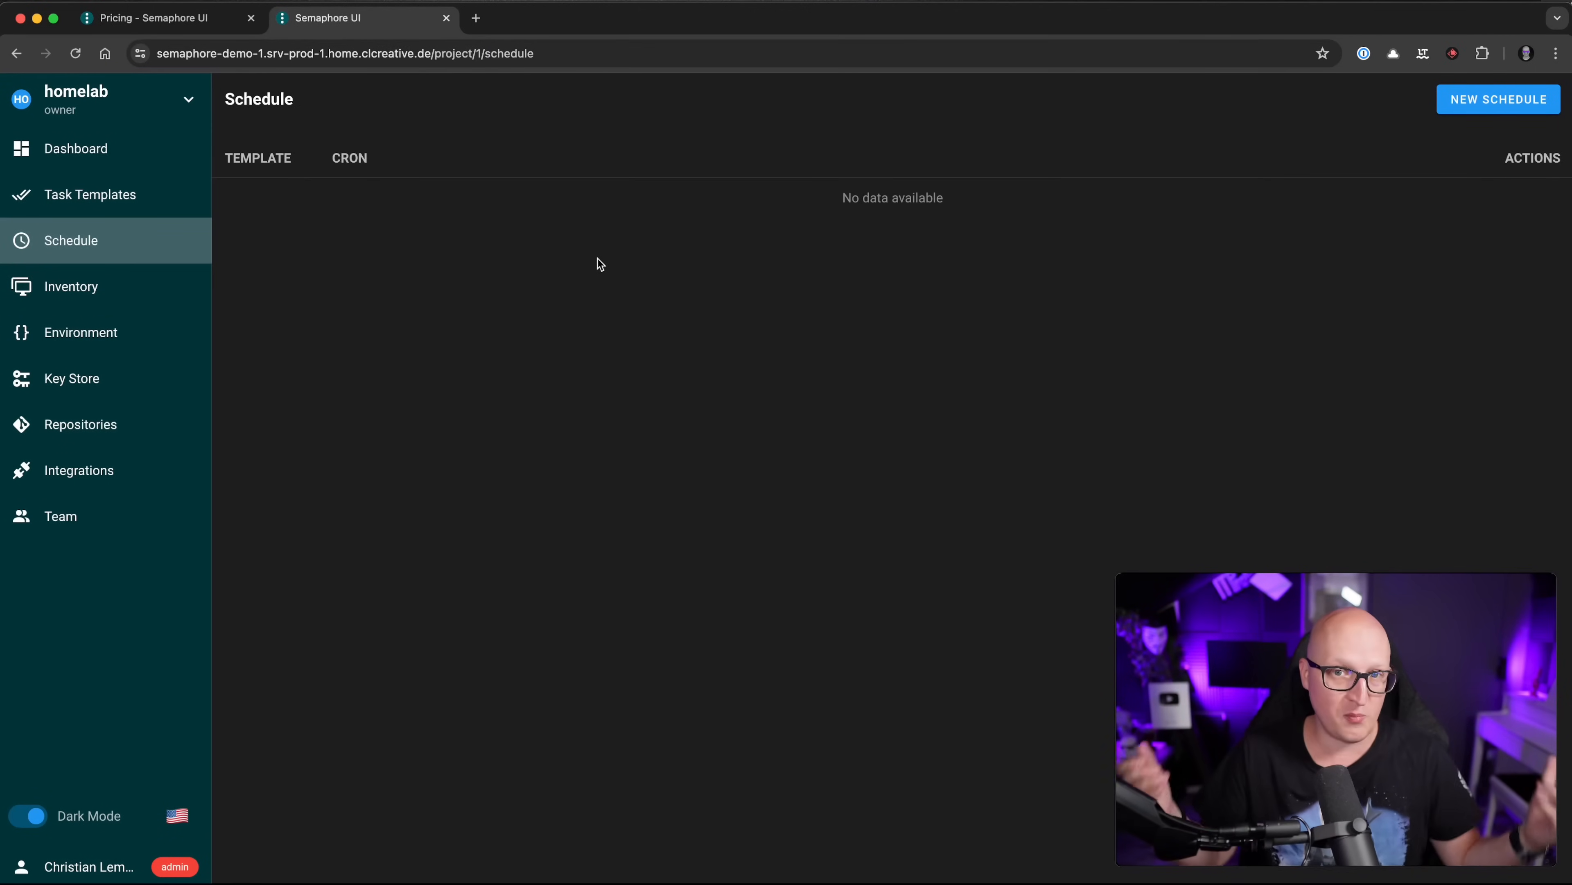
Step: Open the project's Integrations page and start a NEW INTEGRATION
{"action": "left_click", "coordinate": [132, 467]}
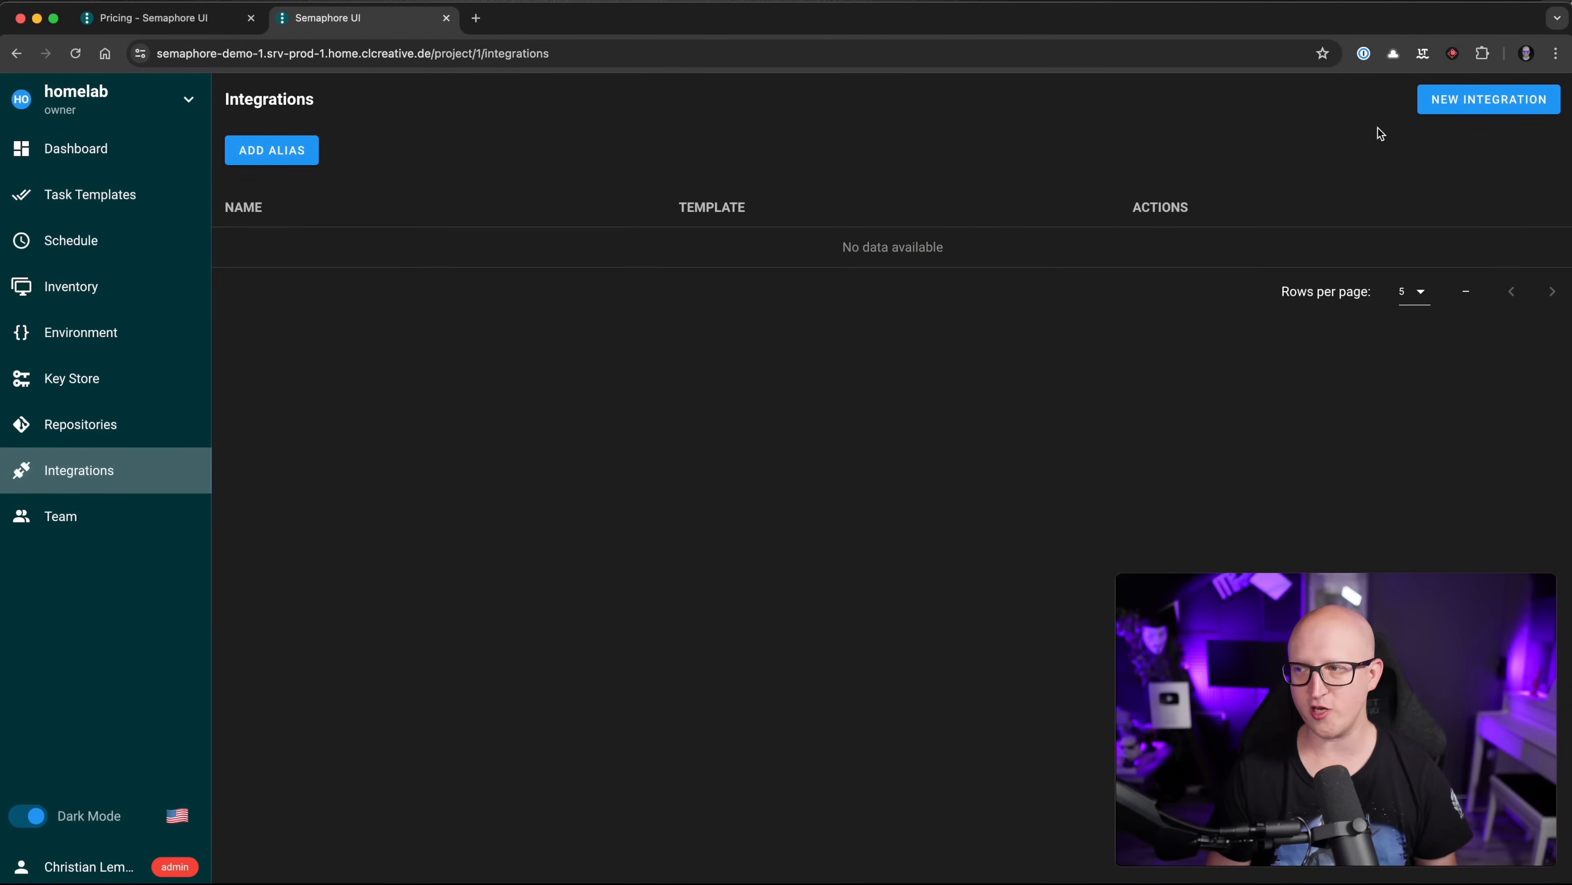
{"action": "left_click", "coordinate": [1423, 109]}
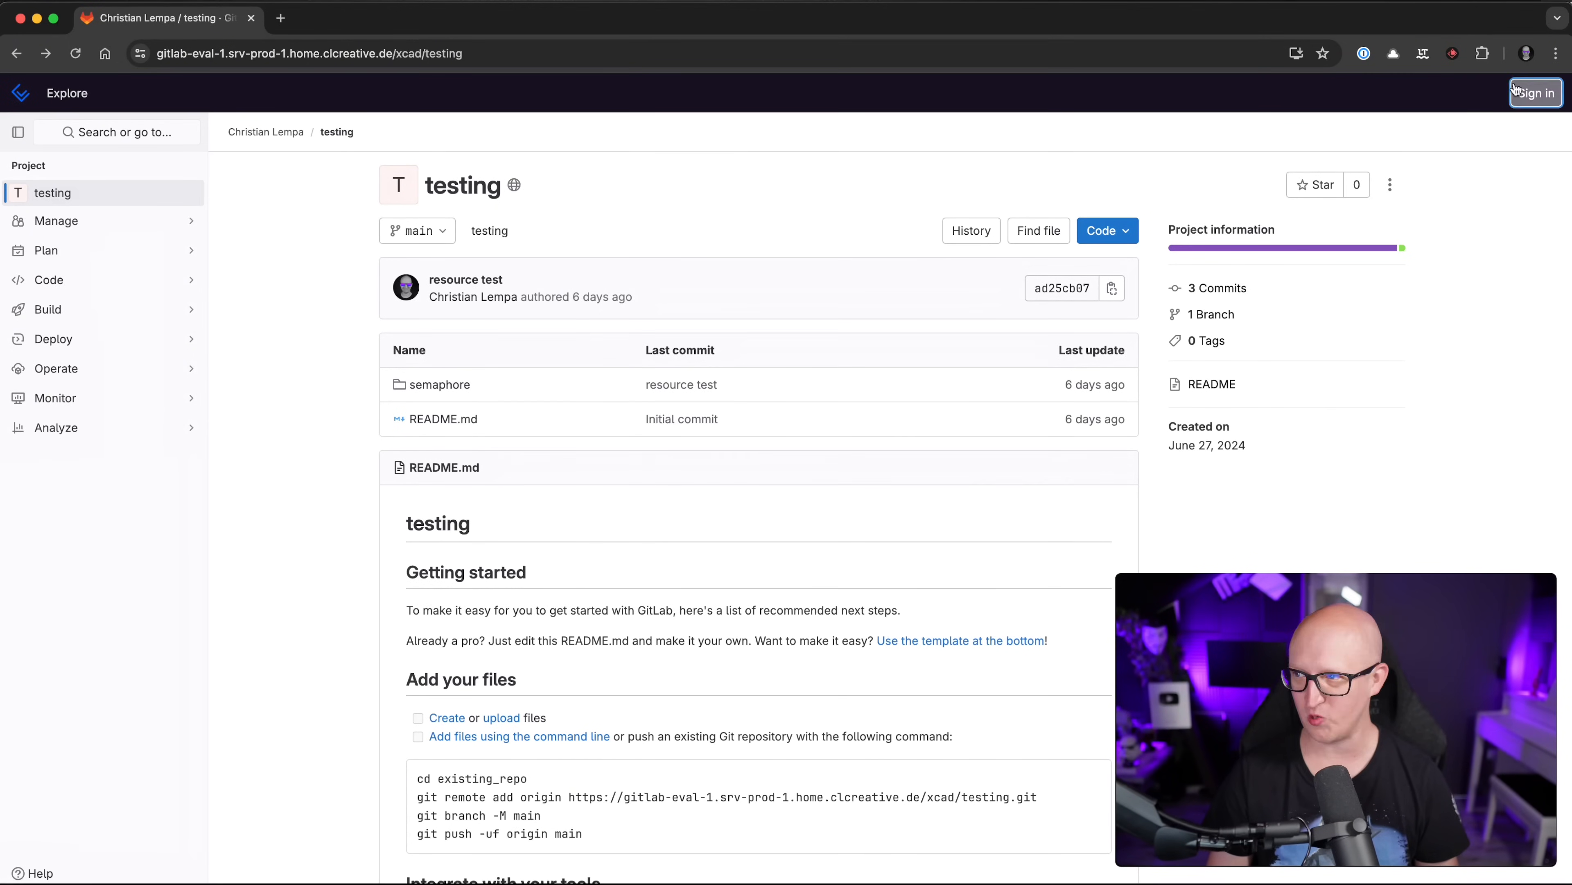
Step: Sign in to GitLab through Authentik with Remember me ticked, using a passkey
{"action": "left_click", "coordinate": [1534, 93]}
{"action": "left_click", "coordinate": [743, 560]}
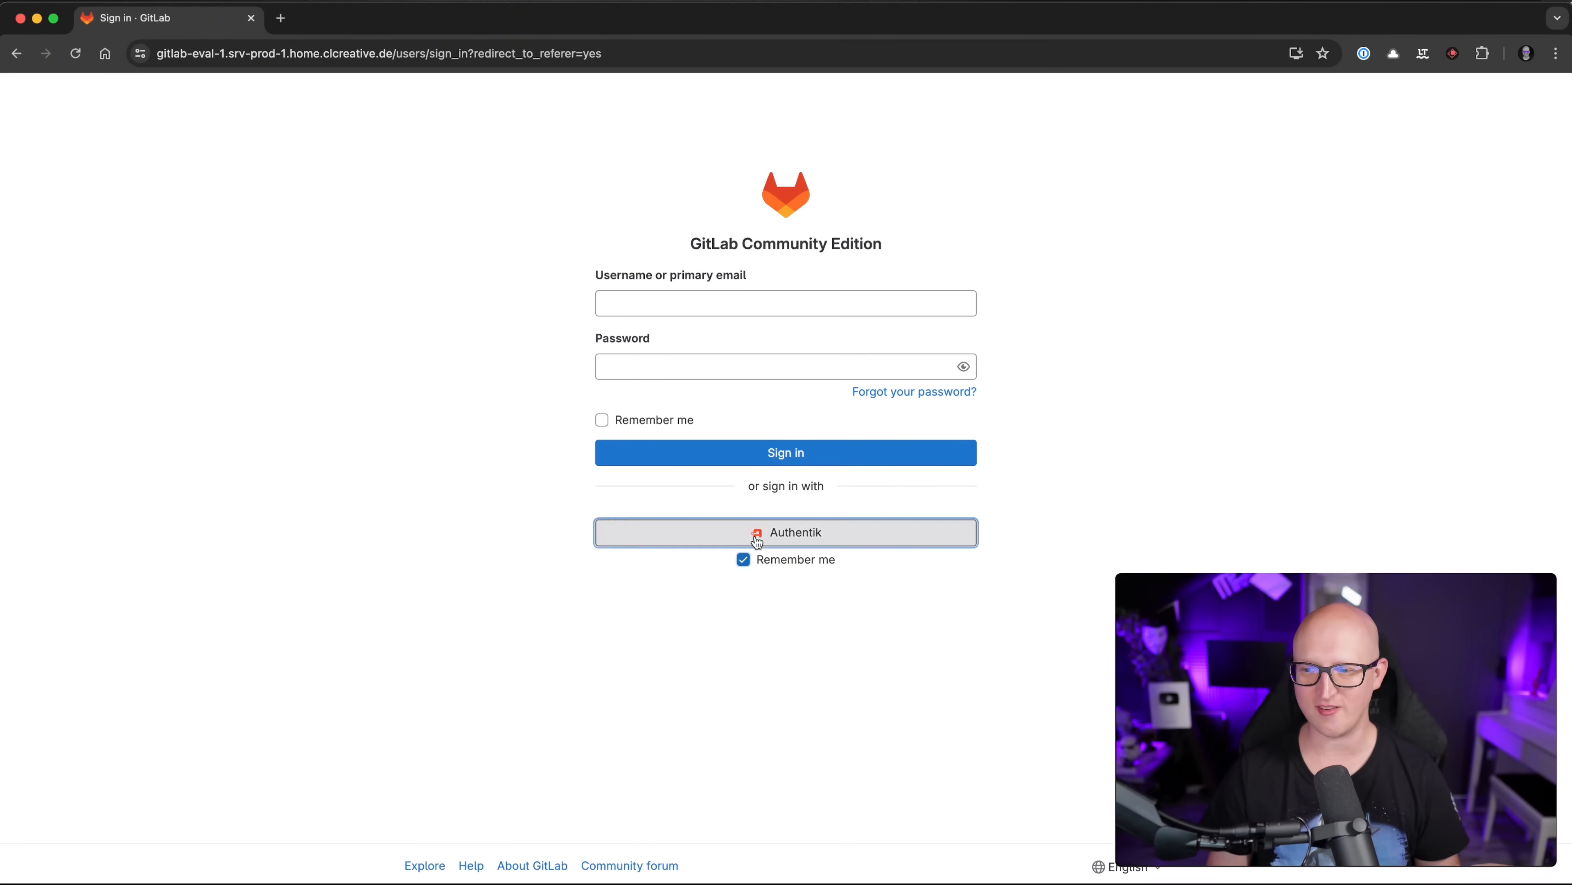
{"action": "left_click", "coordinate": [754, 534]}
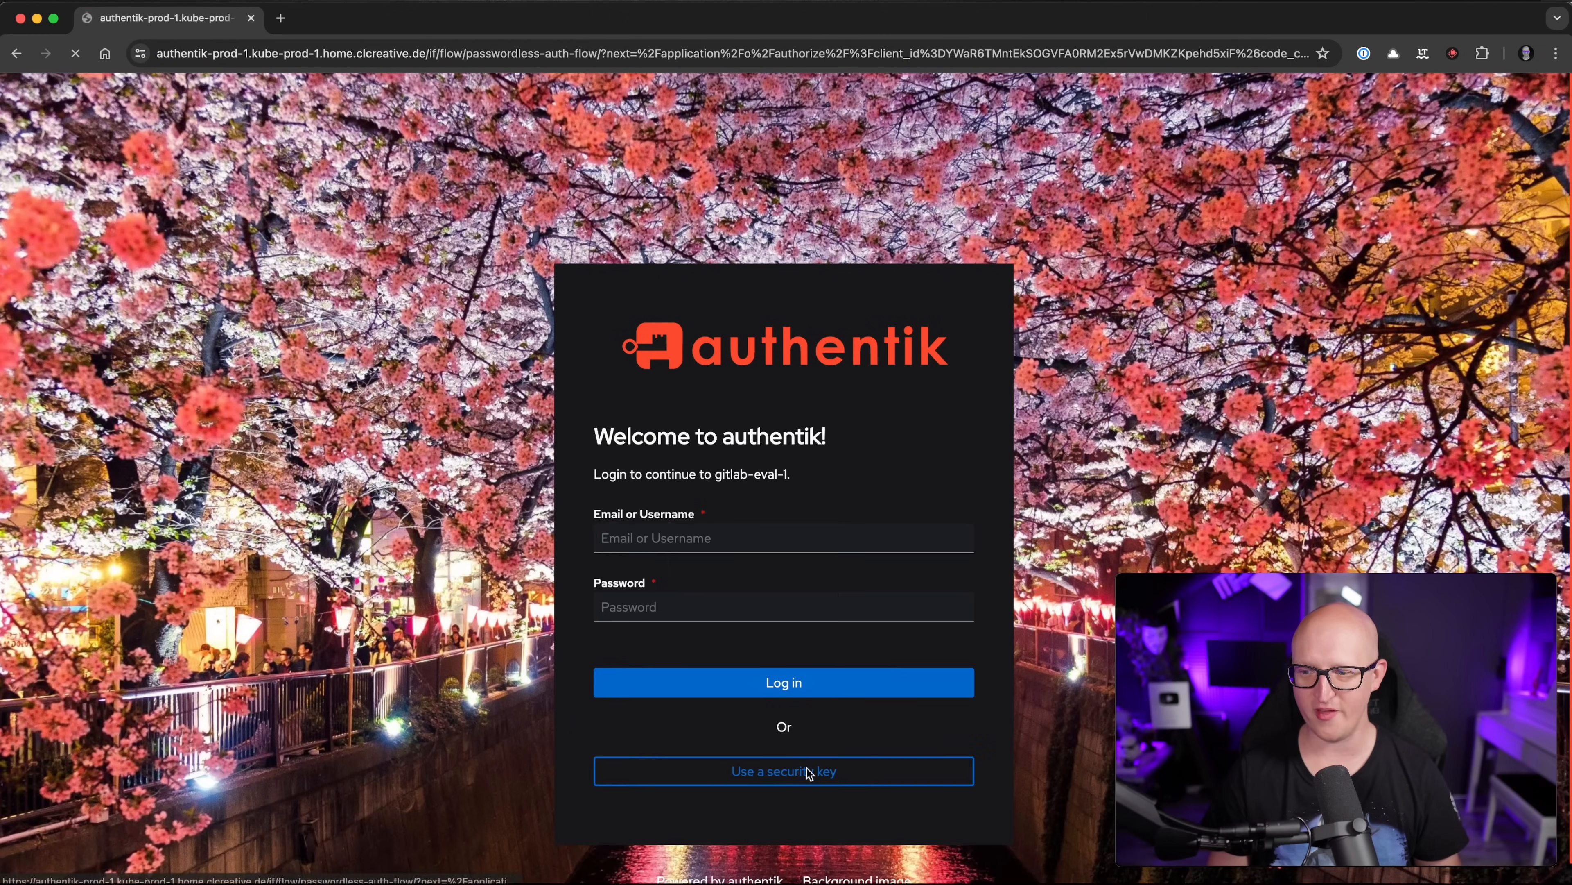
{"action": "left_click", "coordinate": [804, 768]}
{"action": "left_click", "coordinate": [1509, 171]}
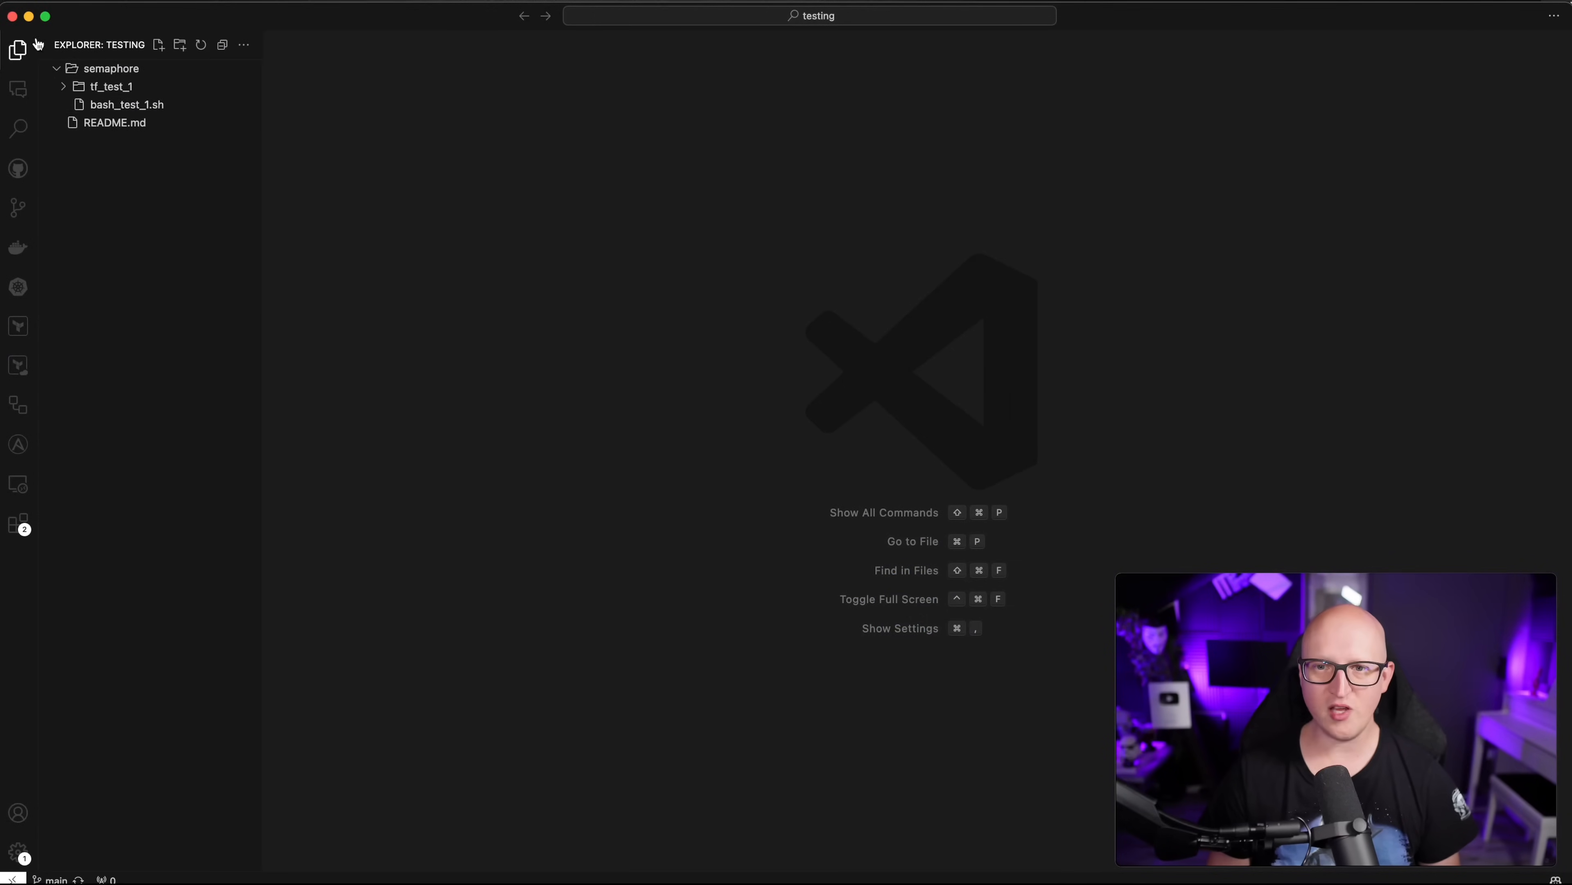
Step: Show the 'hello world.' echo in bash_test_1.sh, then return to Semaphore's Task Templates
{"action": "left_click", "coordinate": [146, 109]}
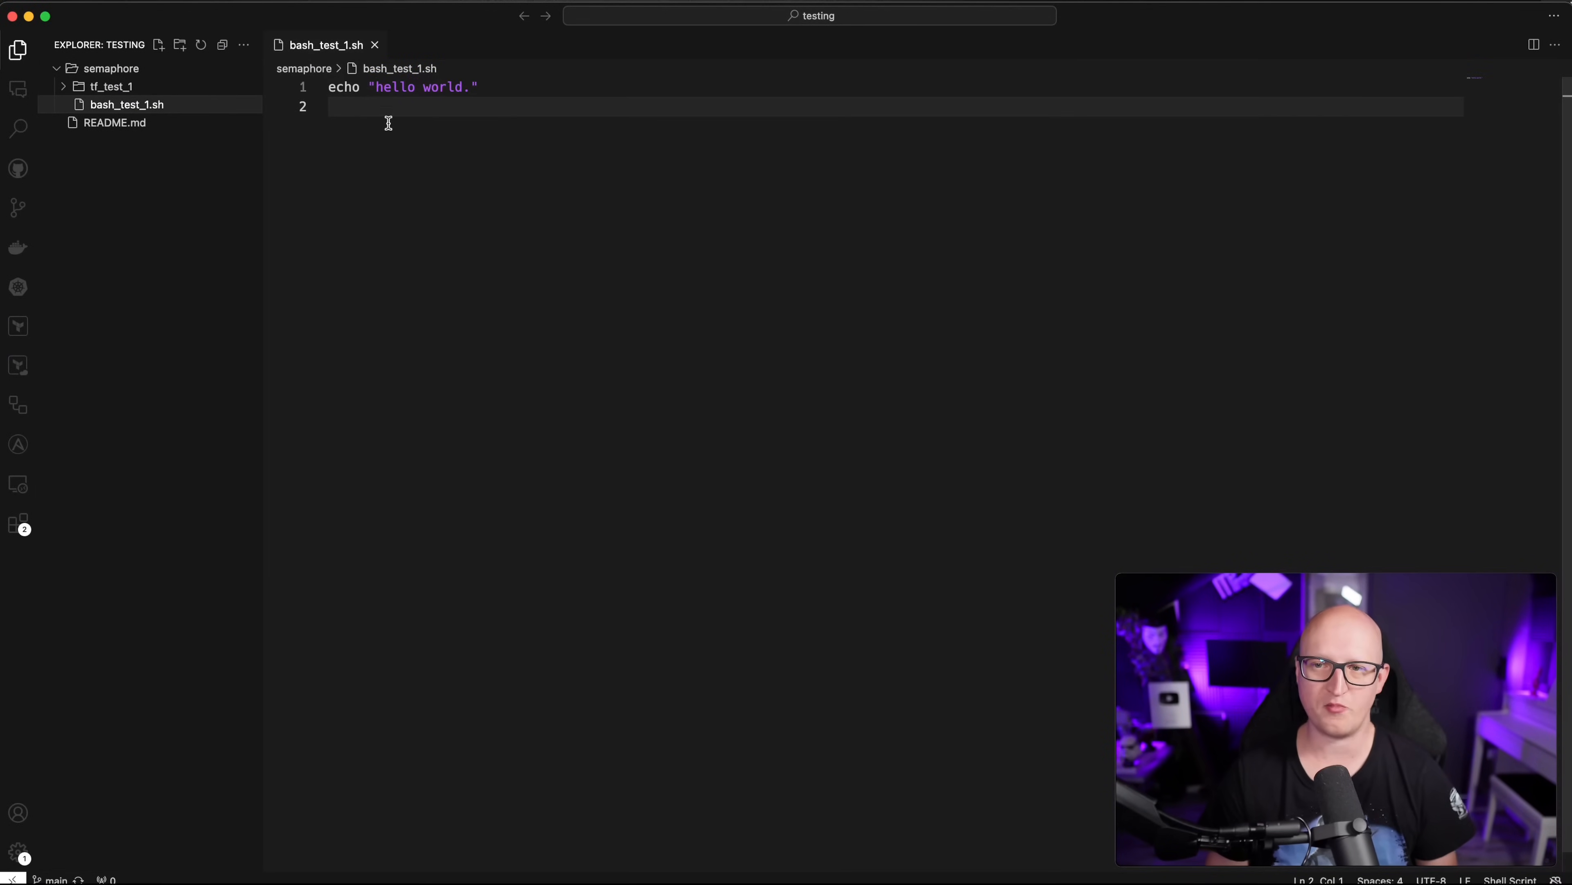
{"action": "left_click_drag", "start_coordinate": [365, 87], "coordinate": [482, 87]}
{"action": "left_click", "coordinate": [478, 226]}
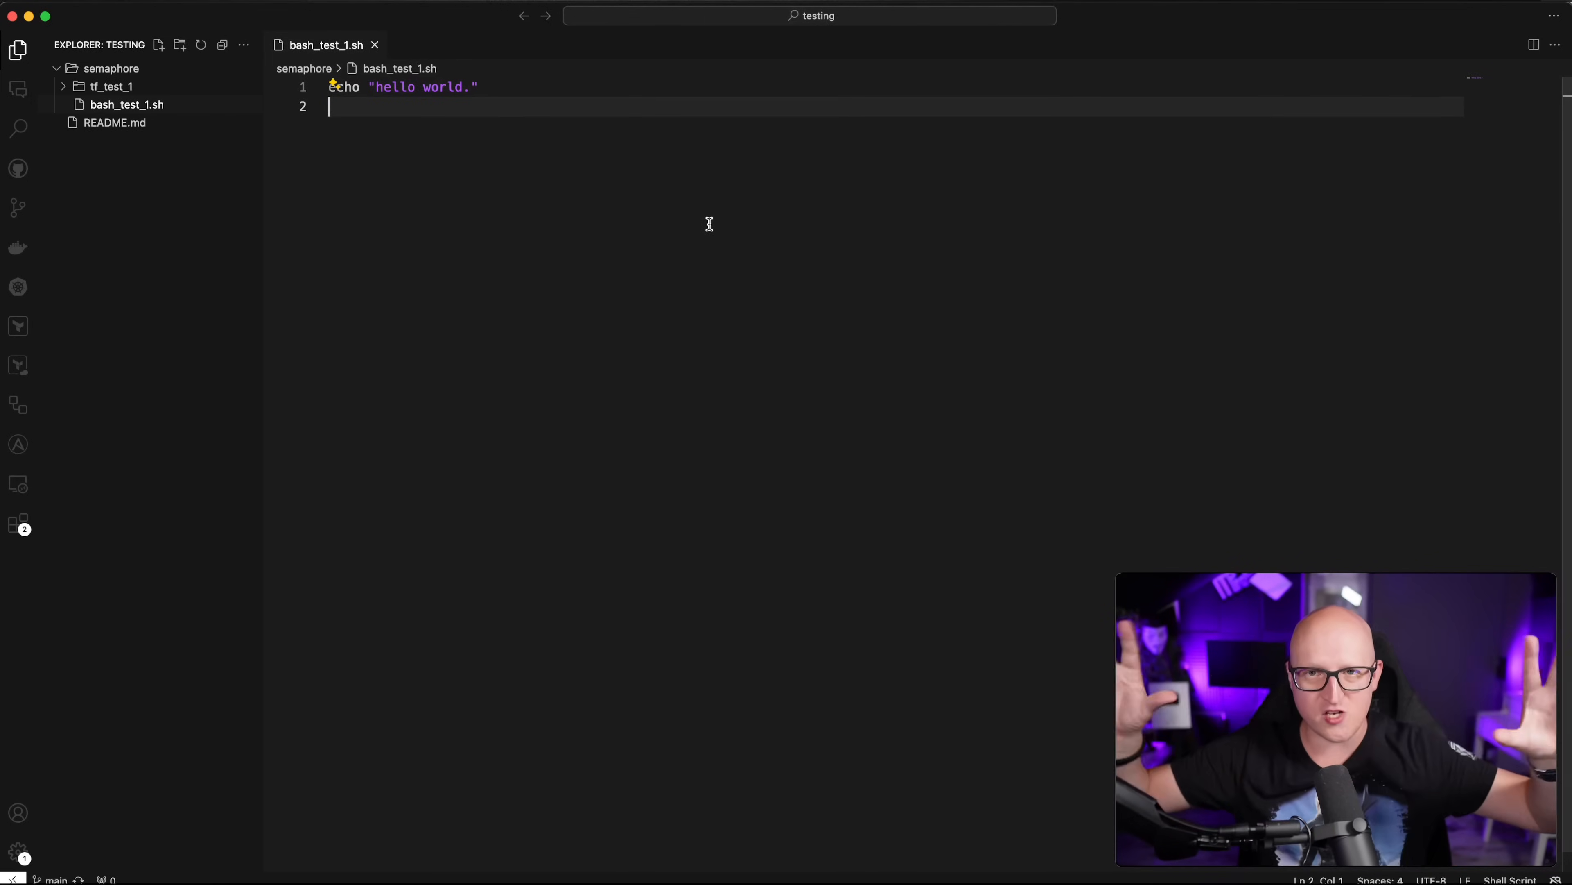
{"action": "scroll", "coordinate": [640, 316], "scroll_direction": "down", "scroll_amount": 1}
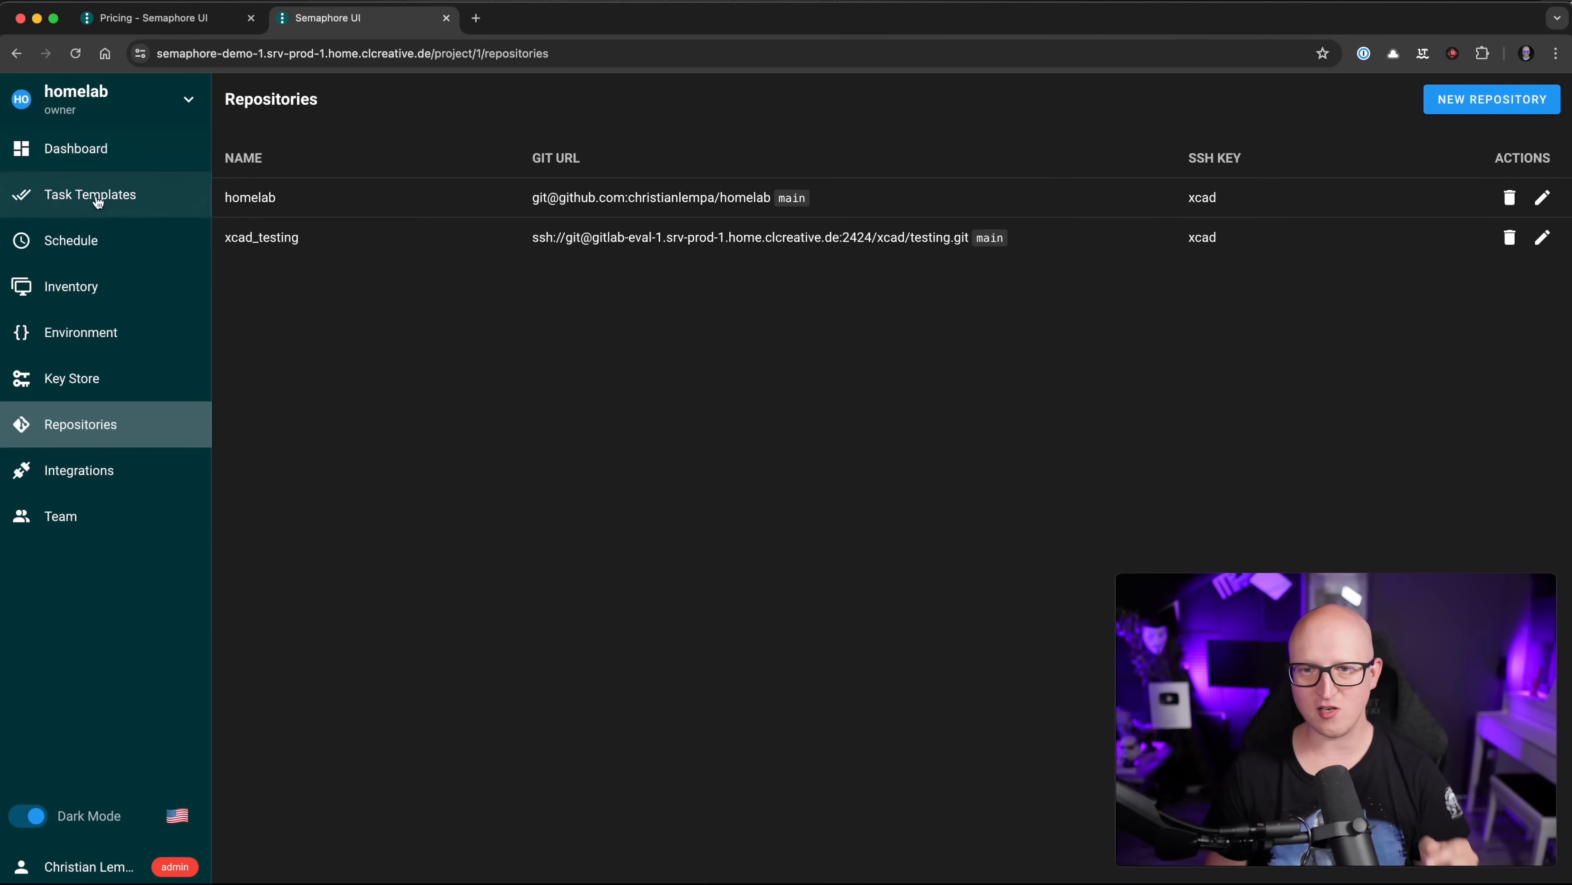
{"action": "left_click", "coordinate": [93, 195]}
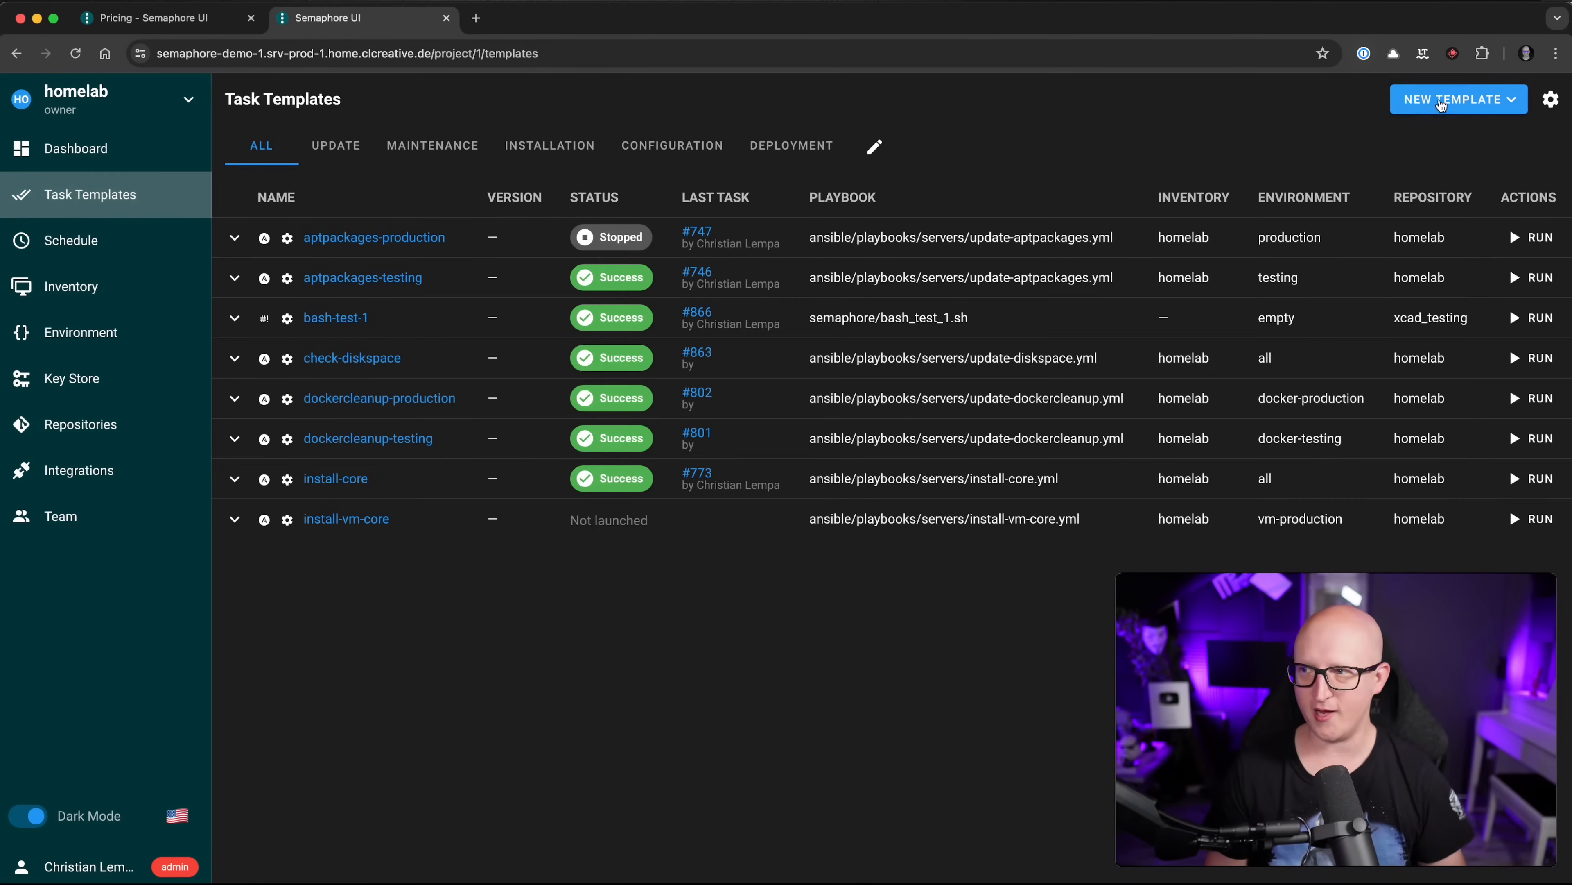
Step: Start a new Bash Script template named bash-test and go to its Script Filename field
{"action": "left_click", "coordinate": [1442, 104]}
{"action": "left_click", "coordinate": [1452, 283]}
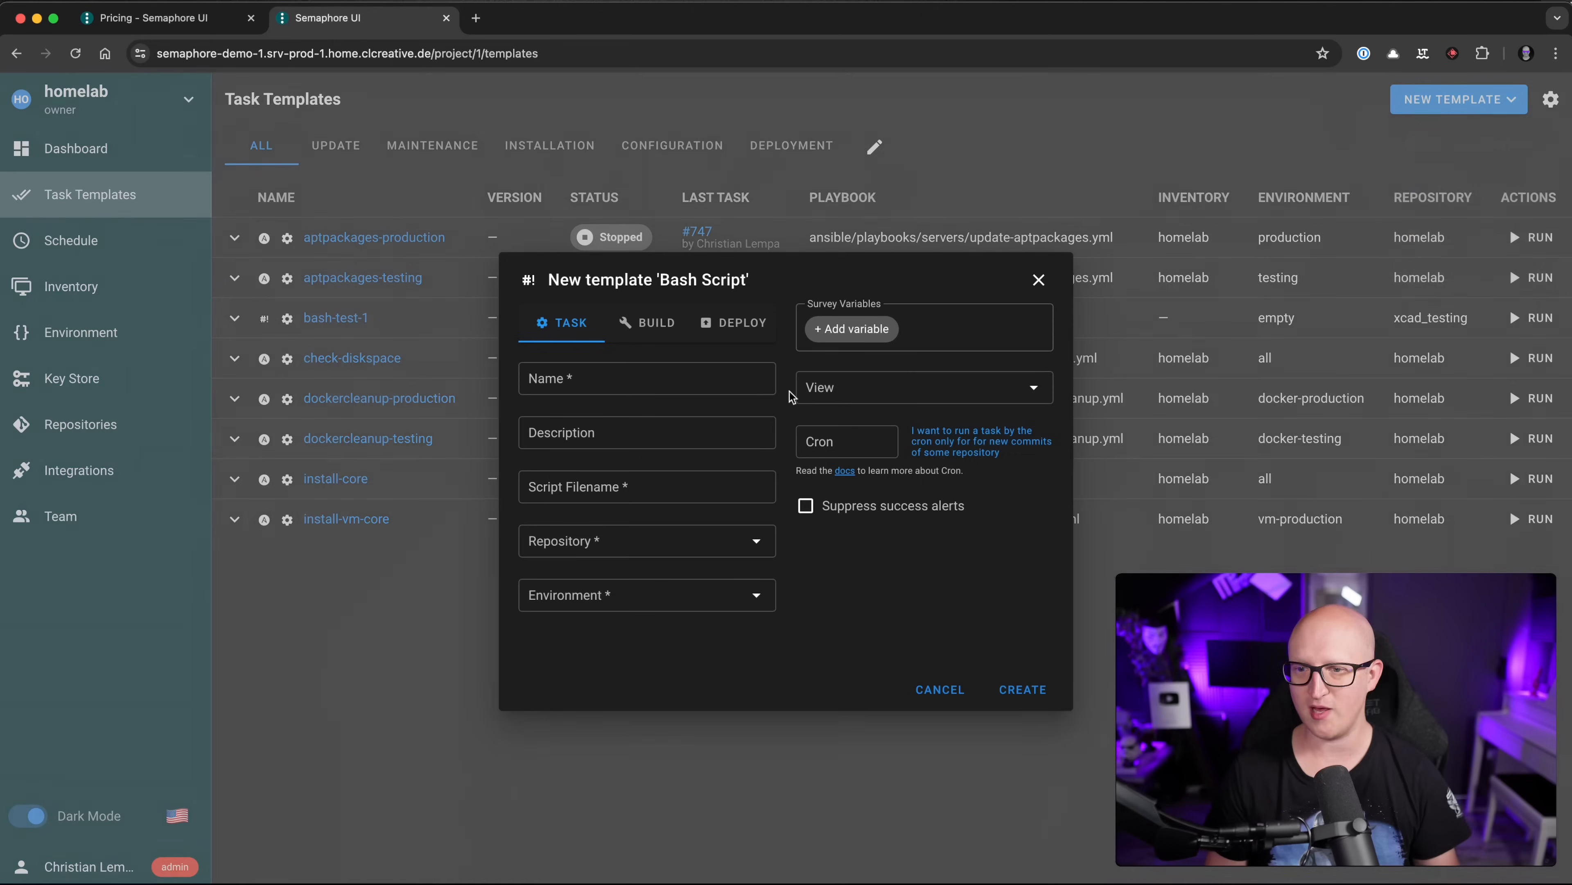
{"action": "left_click", "coordinate": [591, 383]}
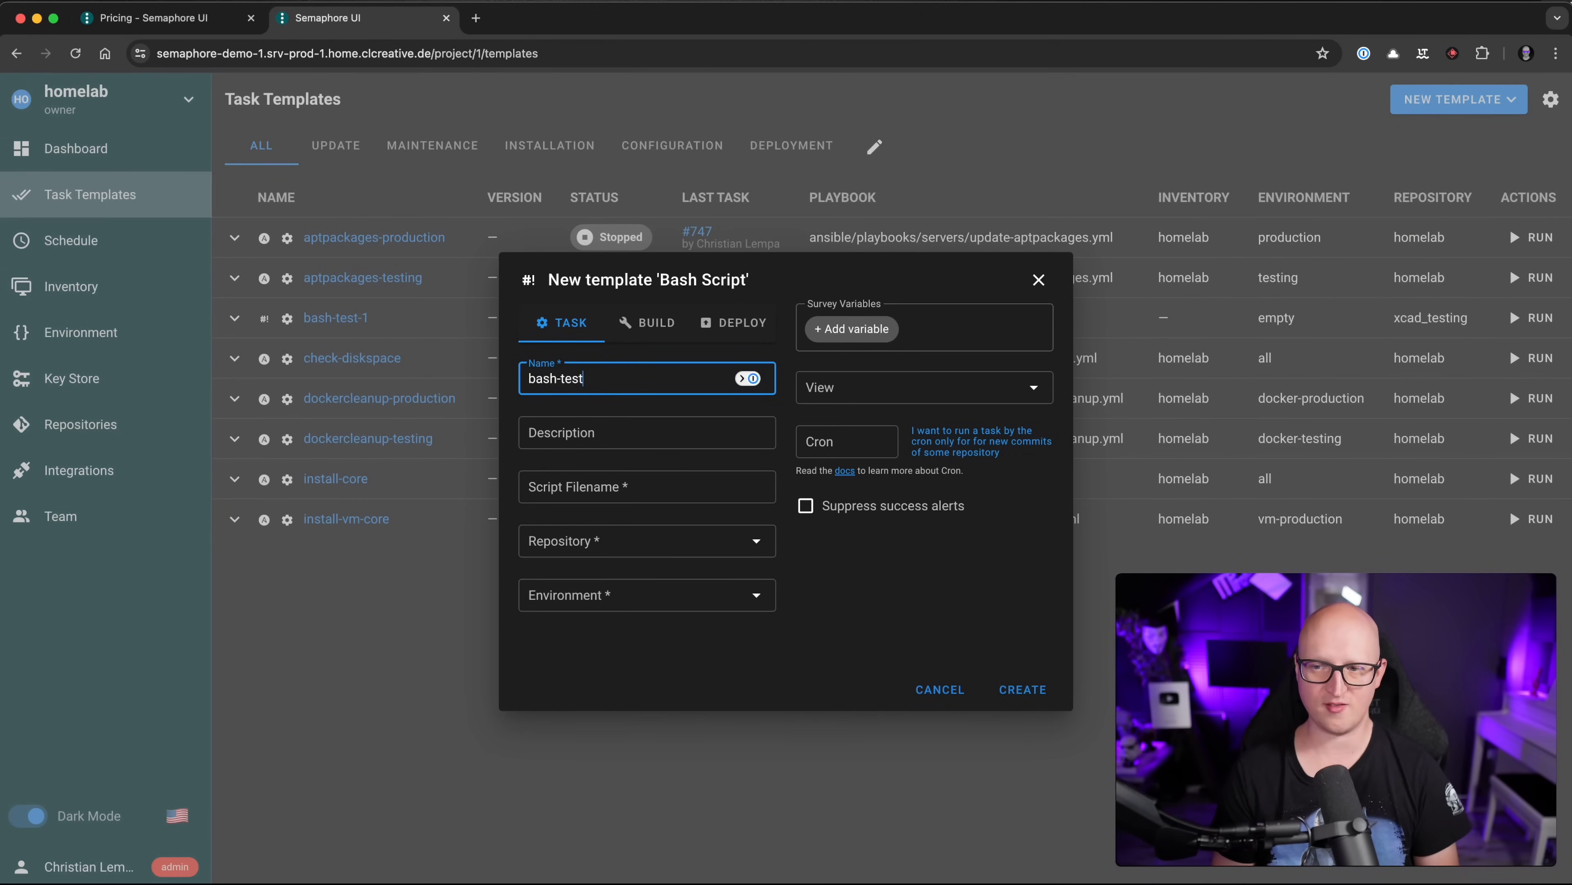
{"action": "key", "text": "Tab"}
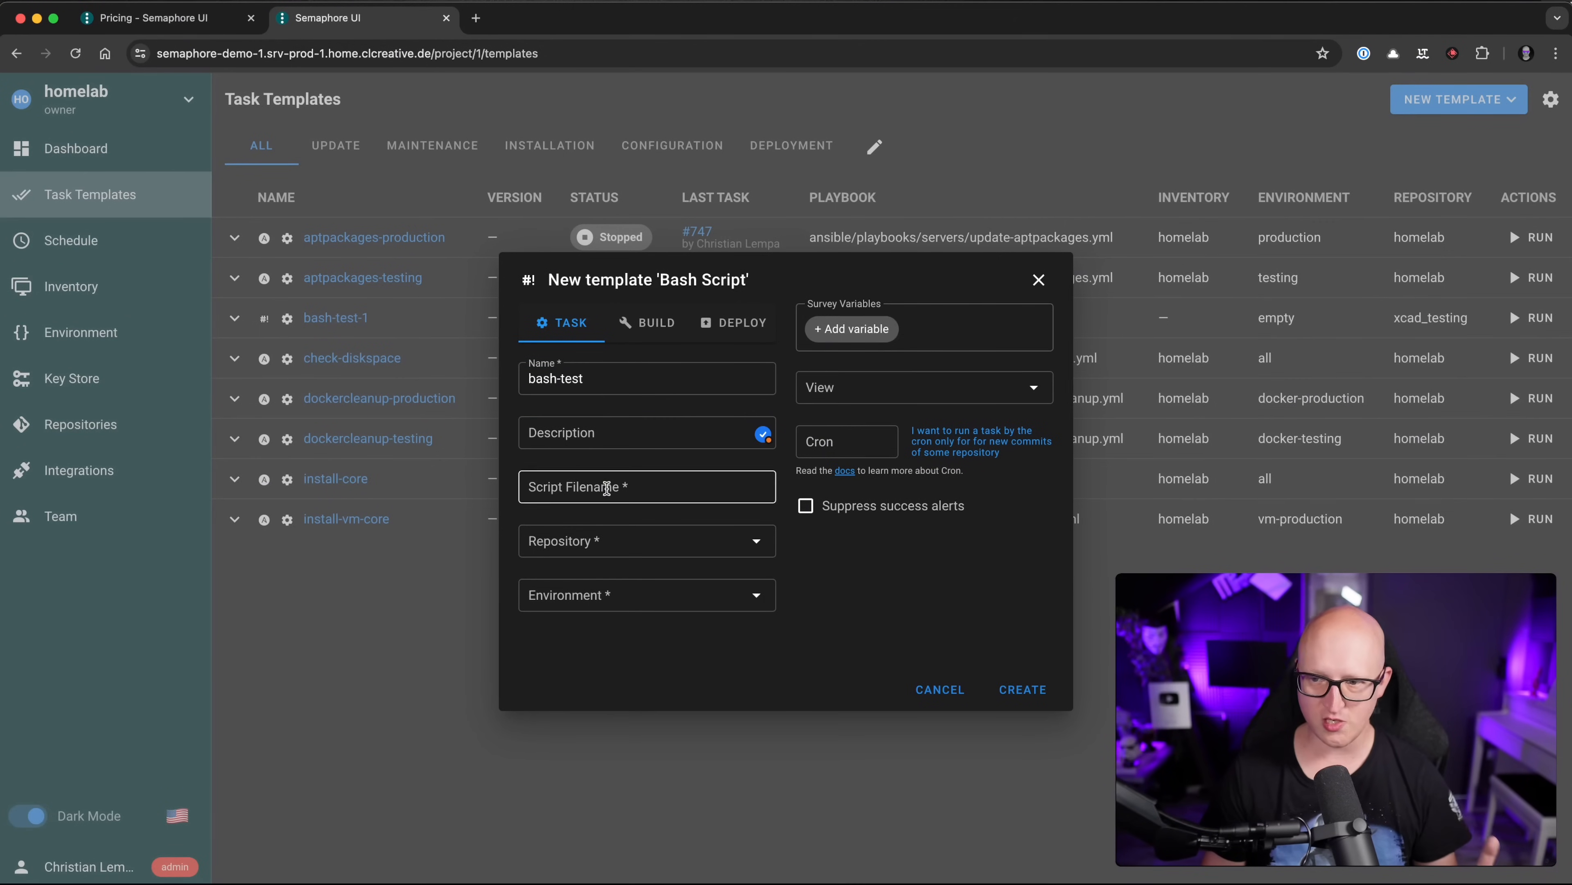
{"action": "left_click", "coordinate": [608, 488]}
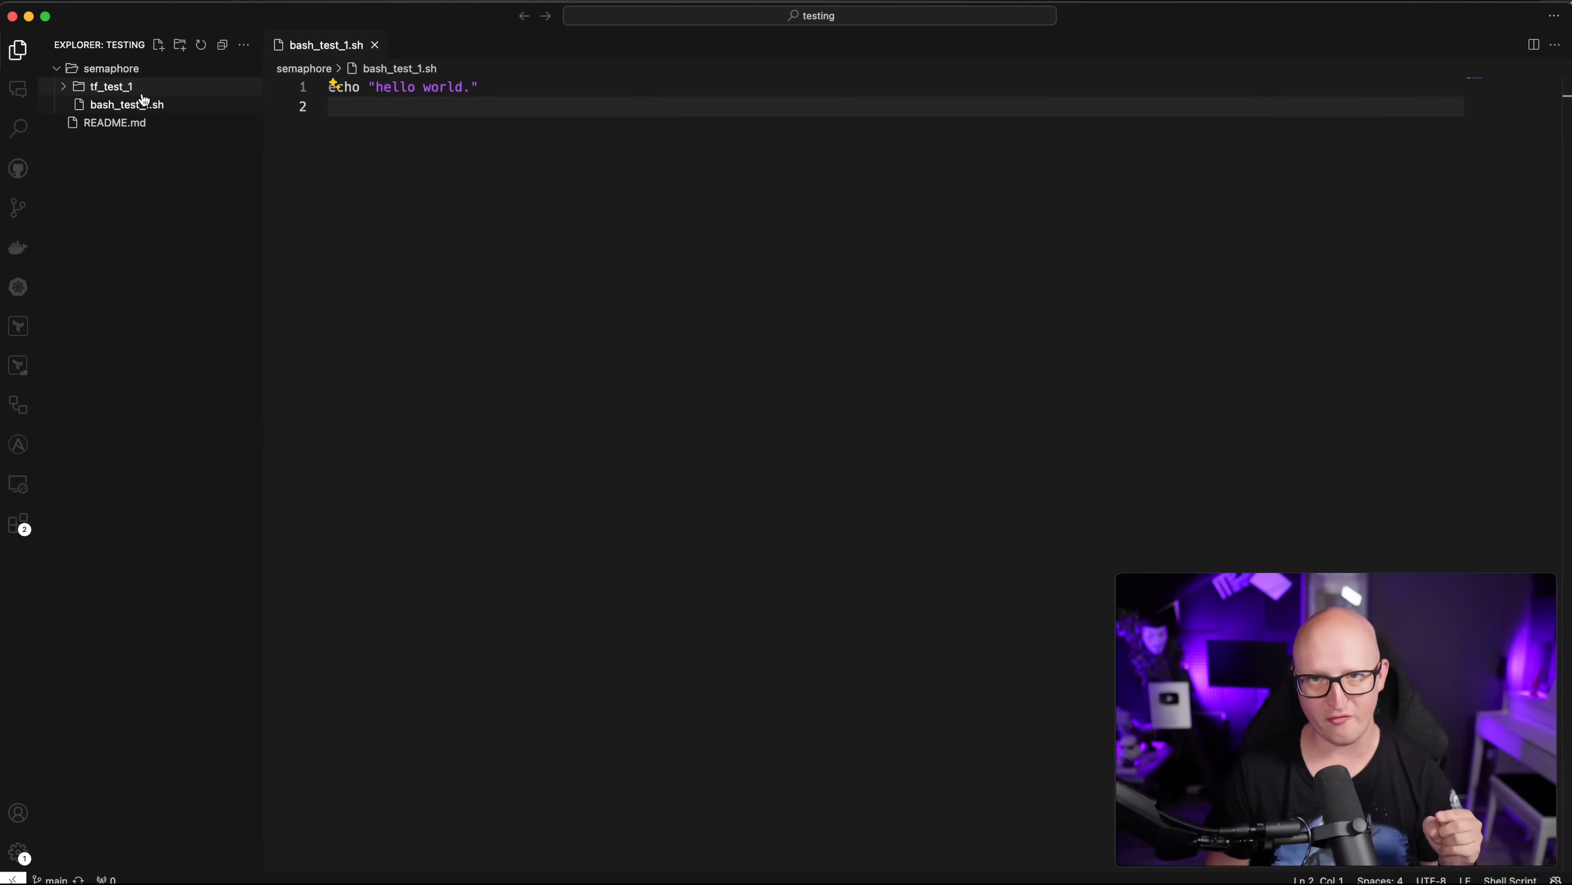
Step: Copy the bash_test_1.sh file name from the VS Code Explorer's Rename field
{"action": "right_click", "coordinate": [111, 105]}
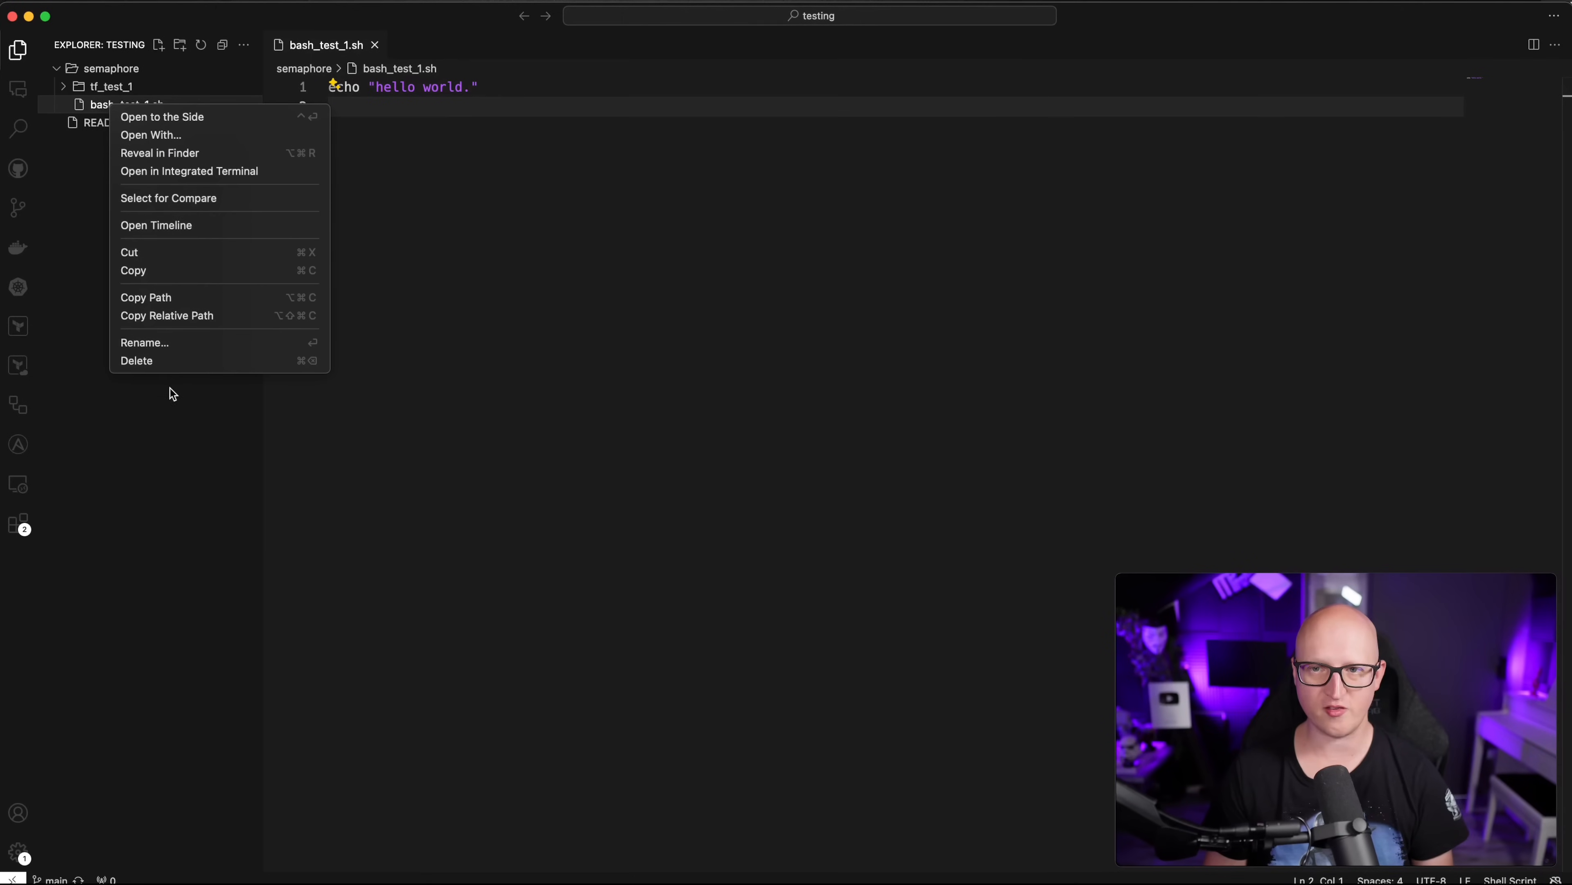
{"action": "left_click", "coordinate": [161, 343]}
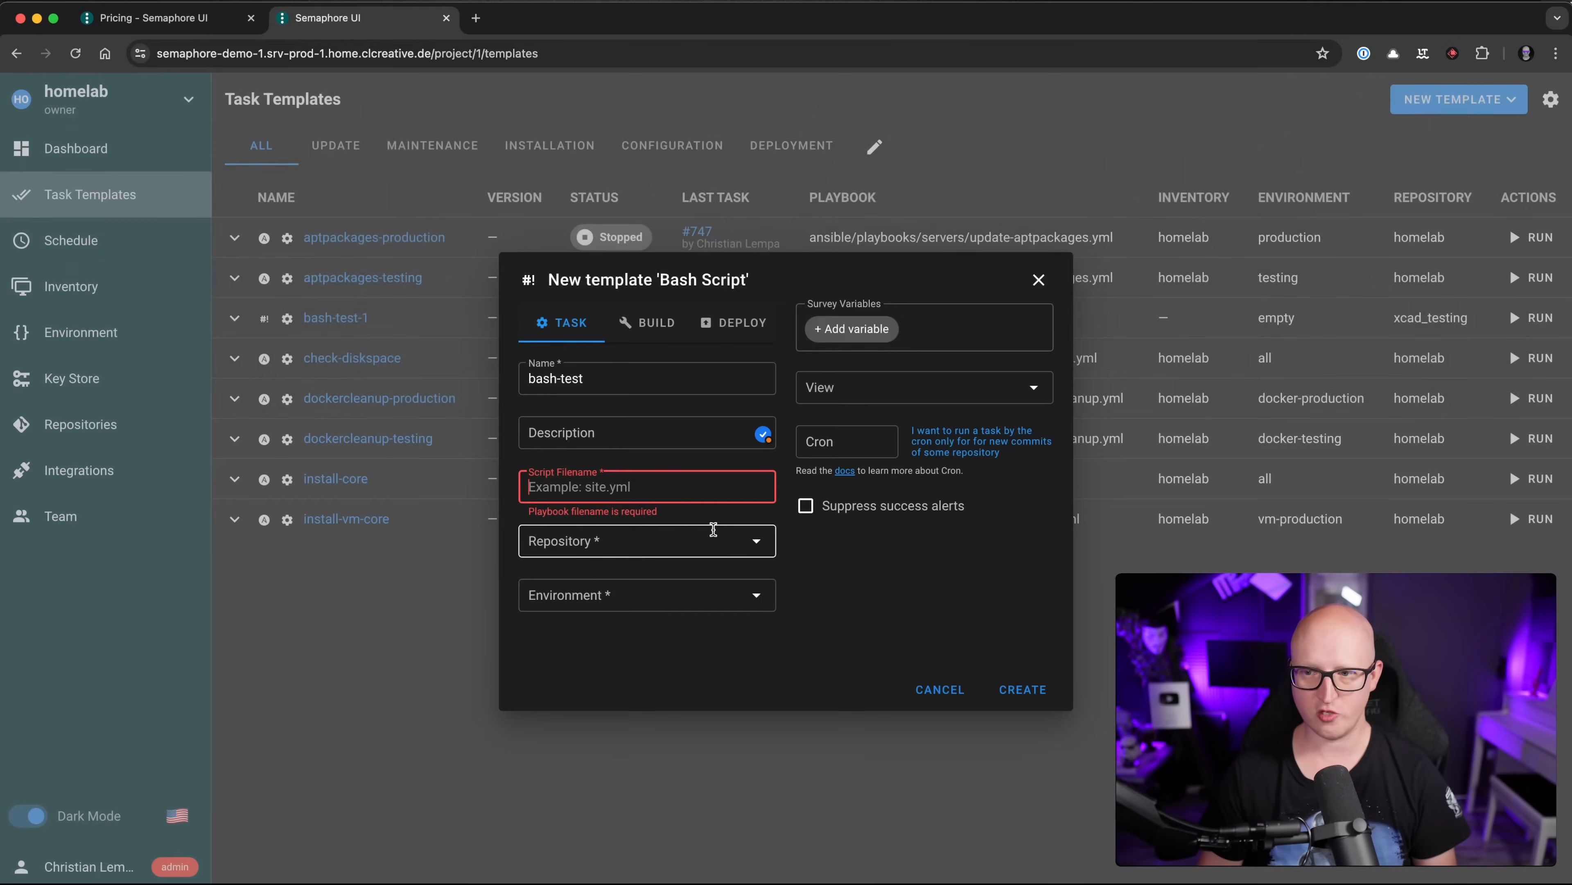
Step: Set the Script Filename to semaphore/bash_test_1.sh
{"action": "left_click", "coordinate": [612, 491]}
{"action": "type", "text": "sema"}
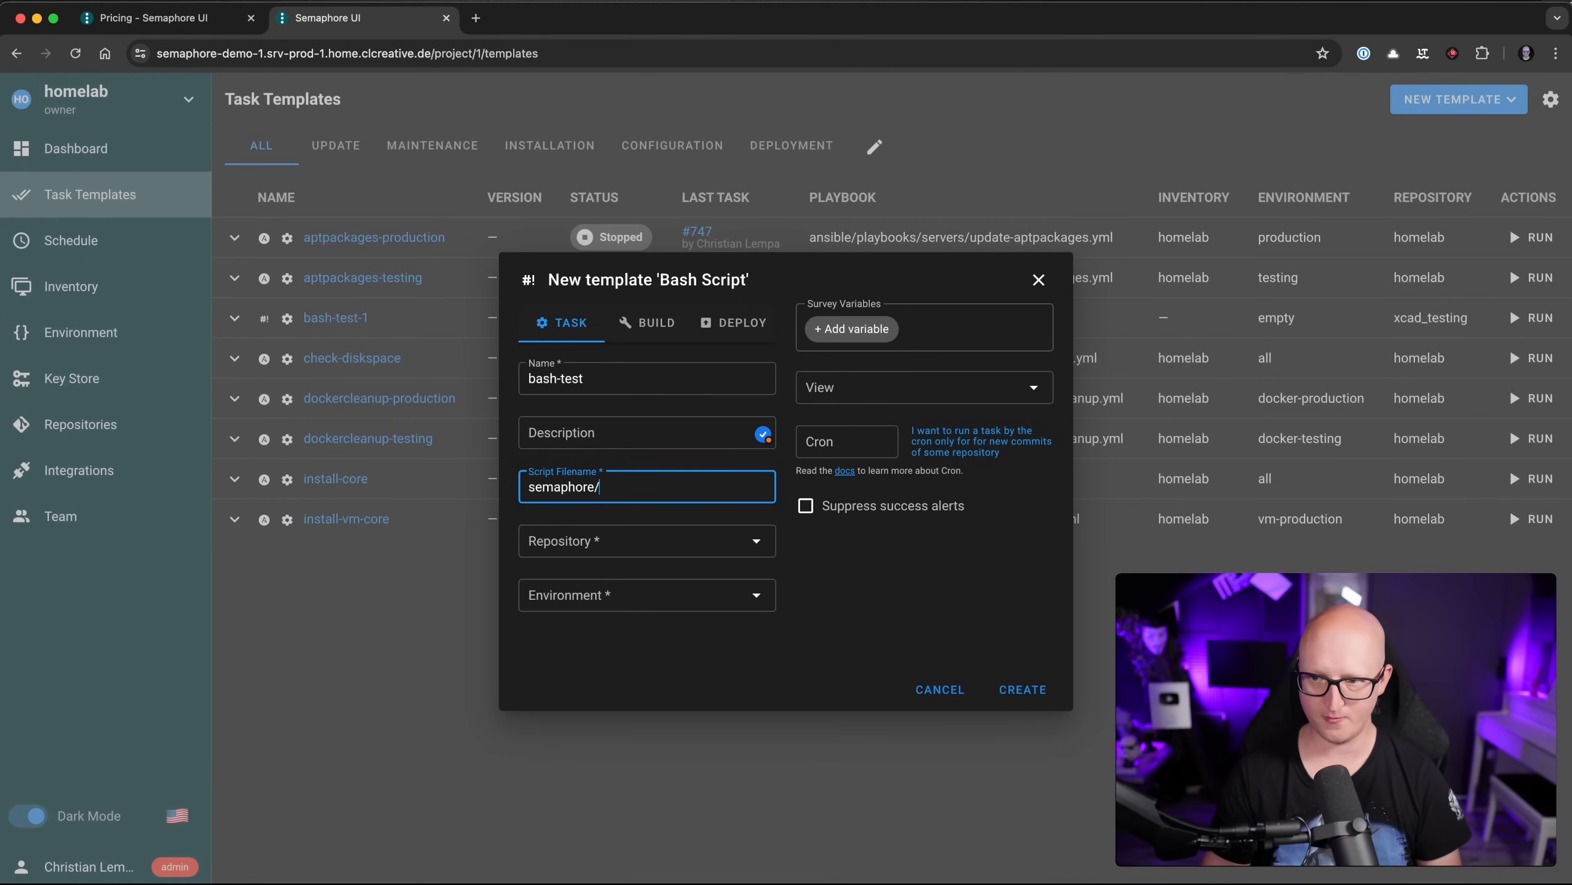
{"action": "type", "text": "phore/"}
{"action": "type", "text": "bash_test_1.sh"}
Step: Choose the xcad_testing repository and the empty environment, then create the template
{"action": "left_click", "coordinate": [594, 541]}
{"action": "left_click", "coordinate": [557, 585]}
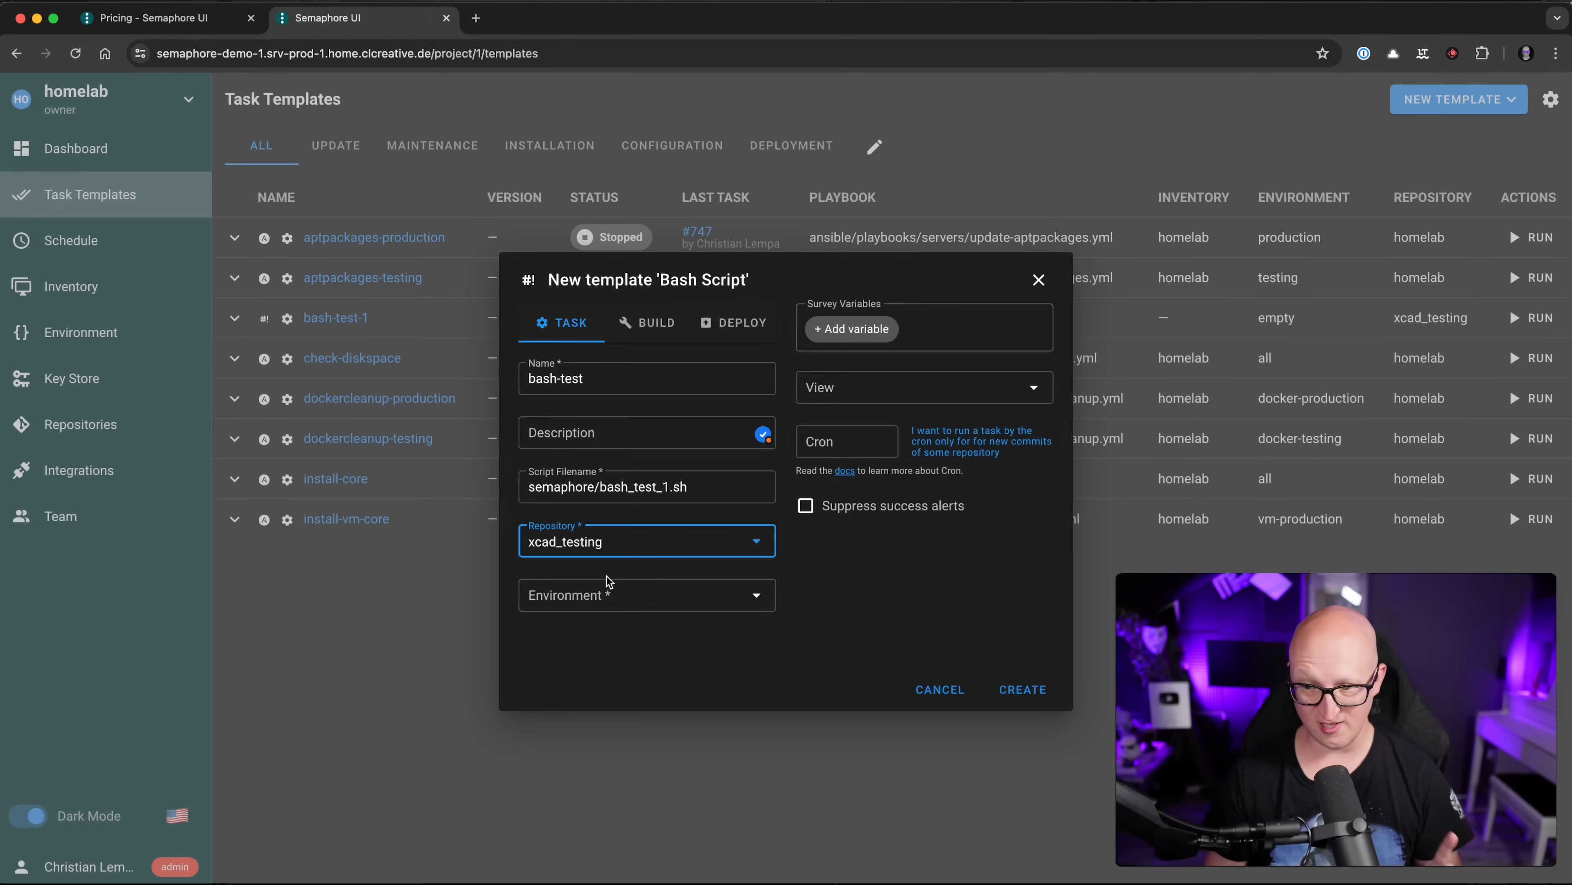
{"action": "left_click", "coordinate": [639, 676]}
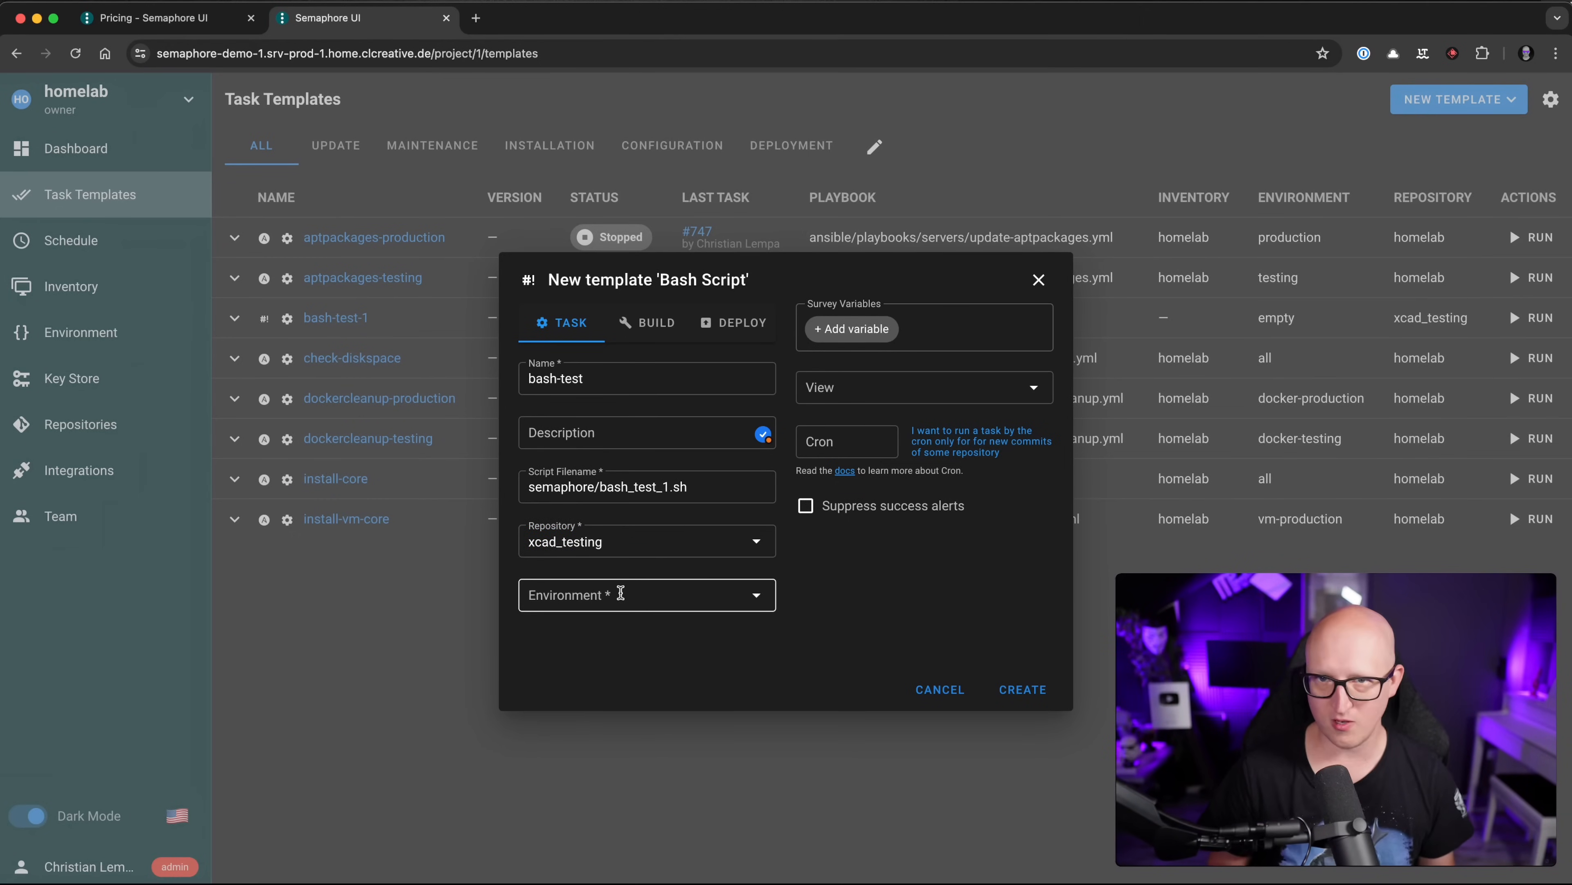
{"action": "left_click", "coordinate": [621, 593]}
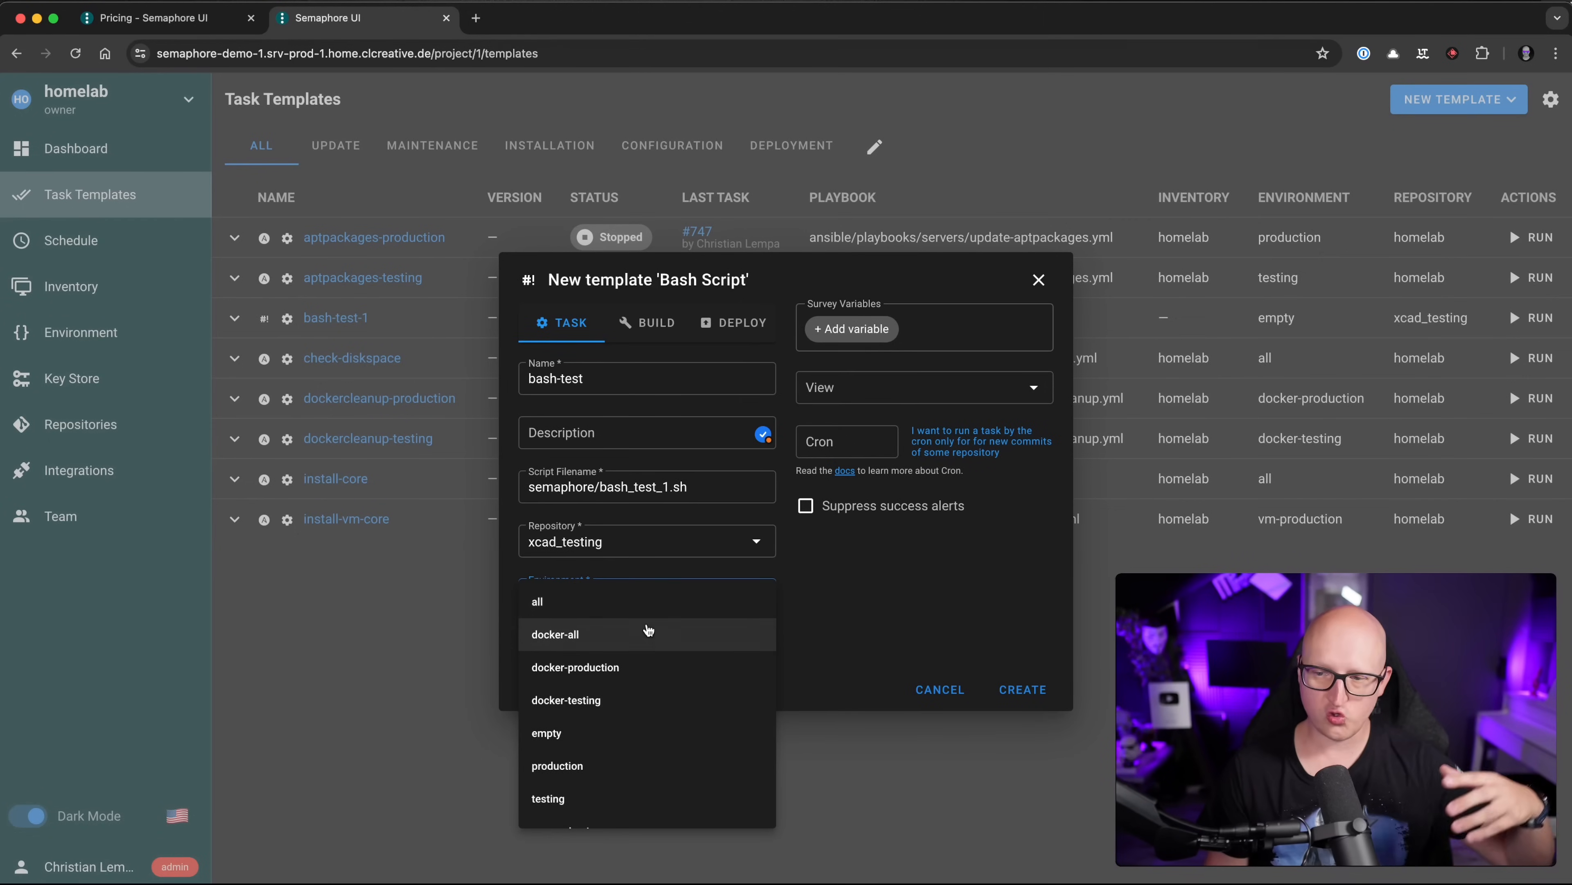
{"action": "scroll", "coordinate": [649, 630], "scroll_direction": "down", "scroll_amount": 1}
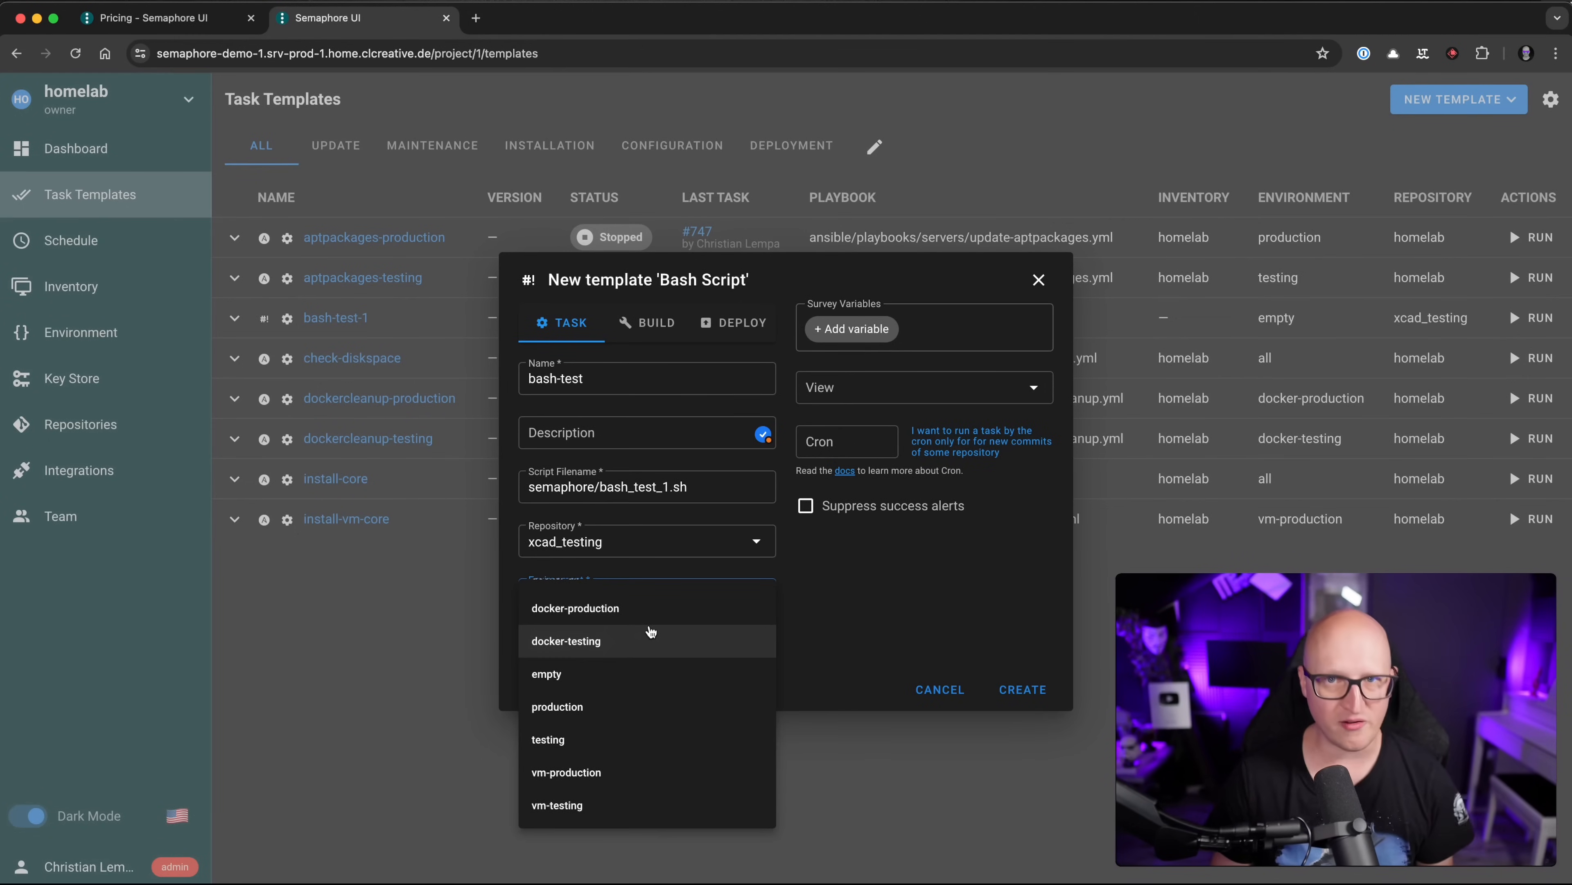
{"action": "left_click", "coordinate": [641, 674]}
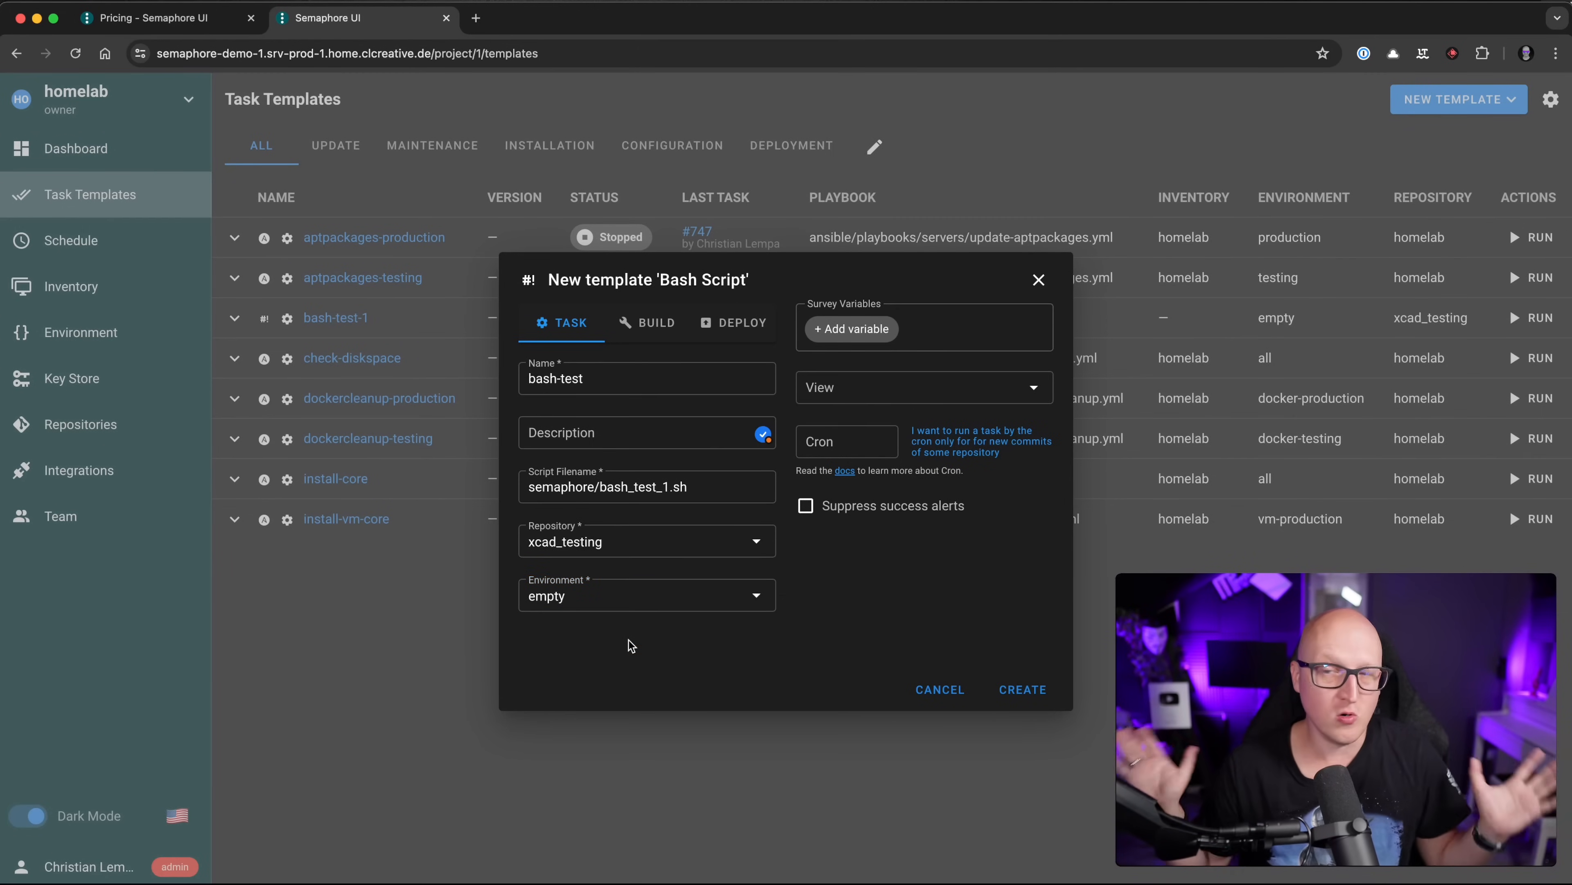
{"action": "left_click", "coordinate": [1023, 690]}
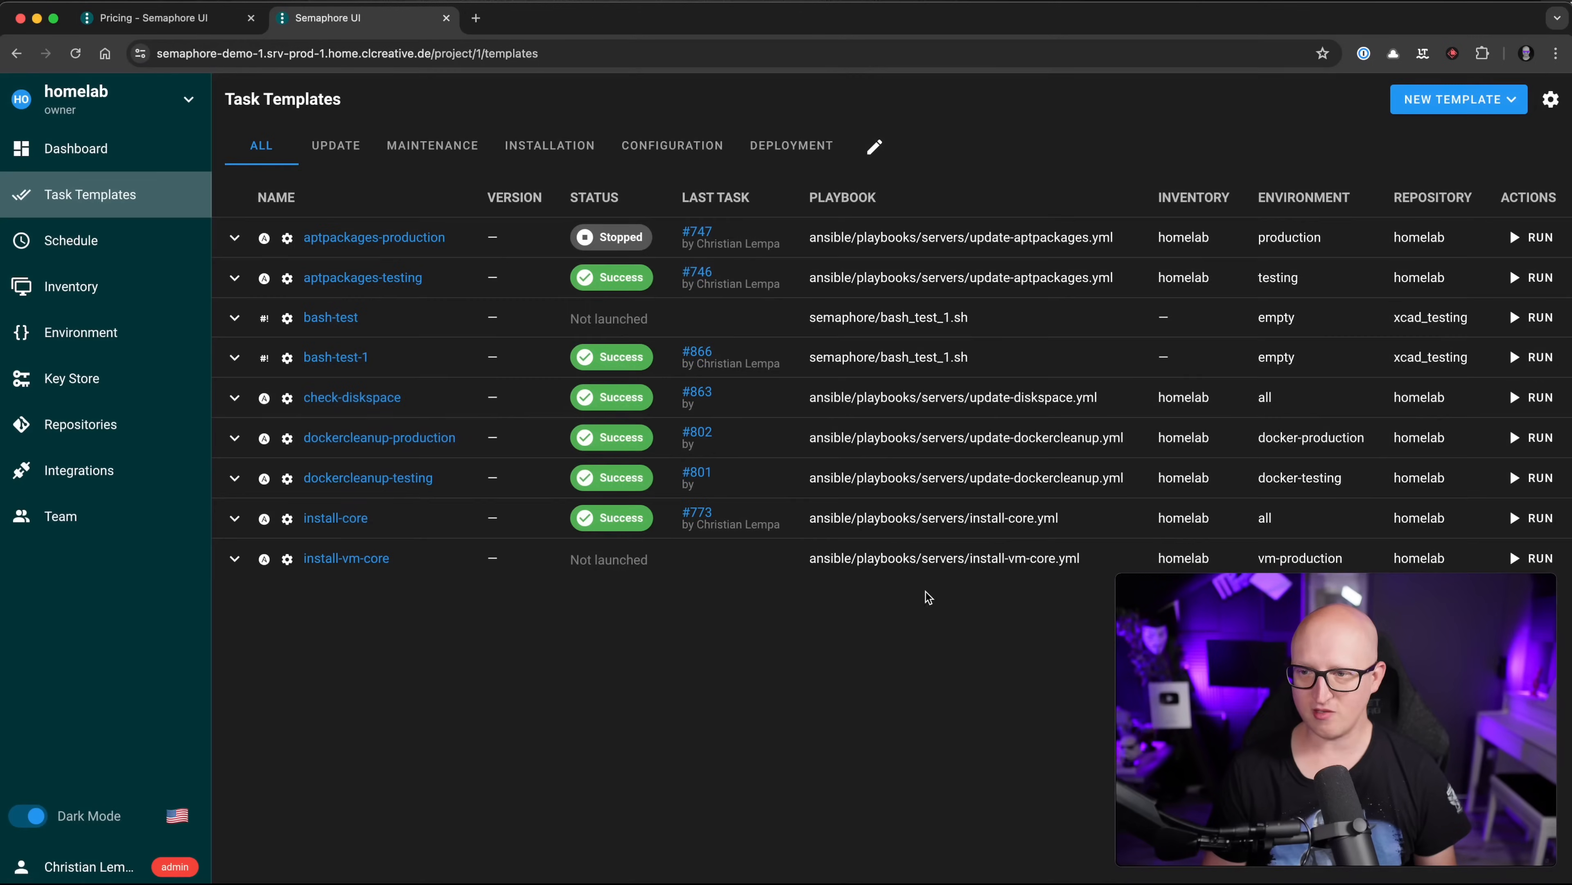
Step: Launch a new run of the bash-test template
{"action": "left_click", "coordinate": [334, 320]}
{"action": "left_click", "coordinate": [1416, 99]}
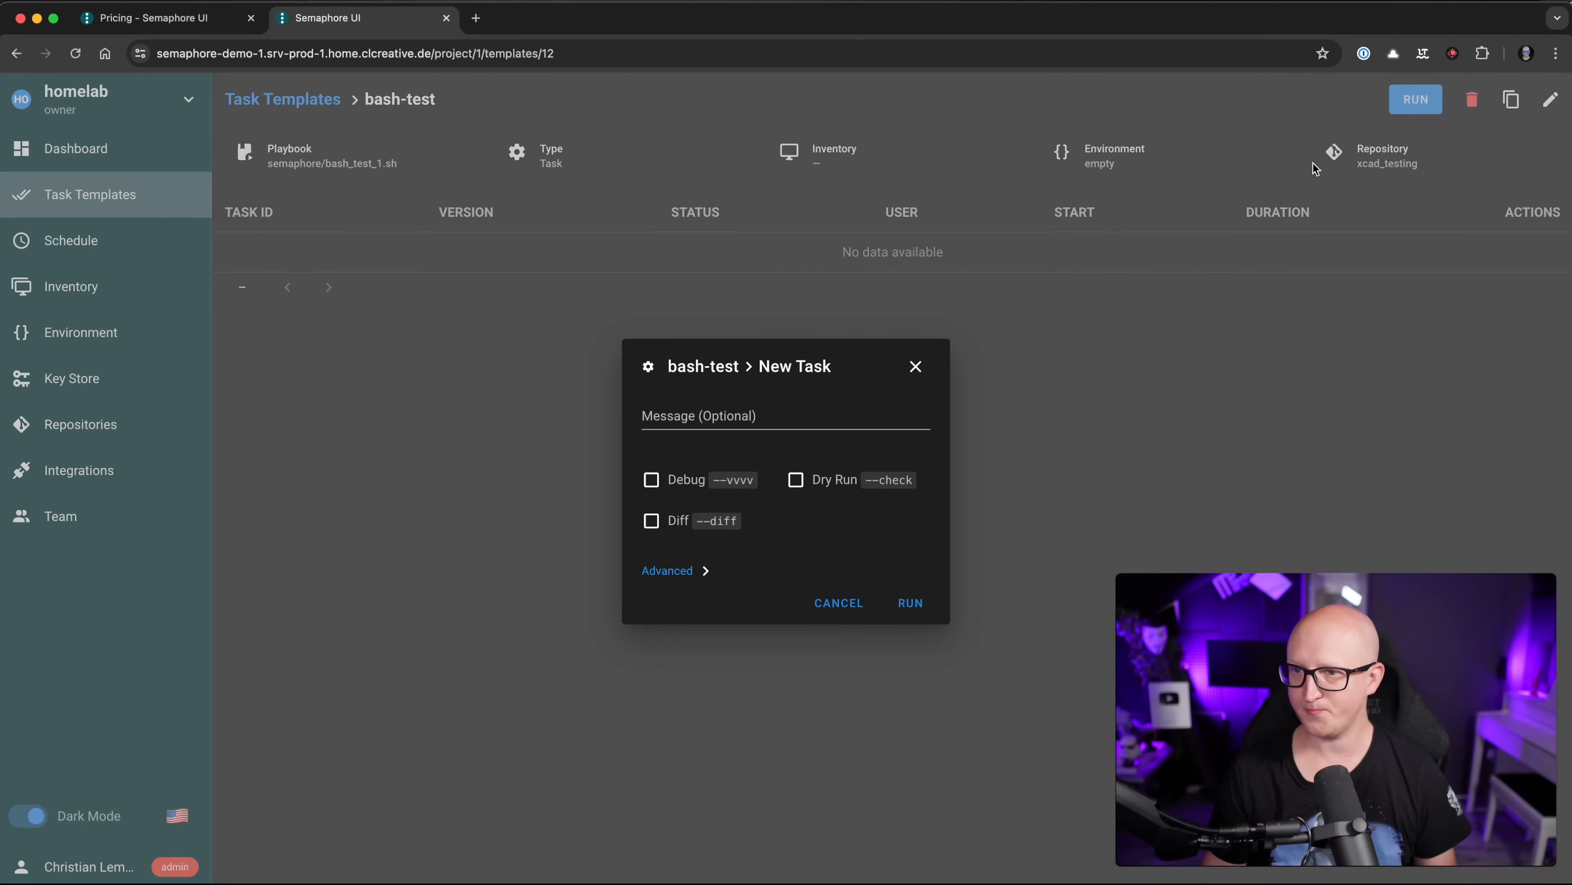
{"action": "left_click", "coordinate": [906, 600]}
Step: Review task #872's log for the hello world output, then close it
{"action": "left_click_drag", "start_coordinate": [482, 316], "coordinate": [1139, 312]}
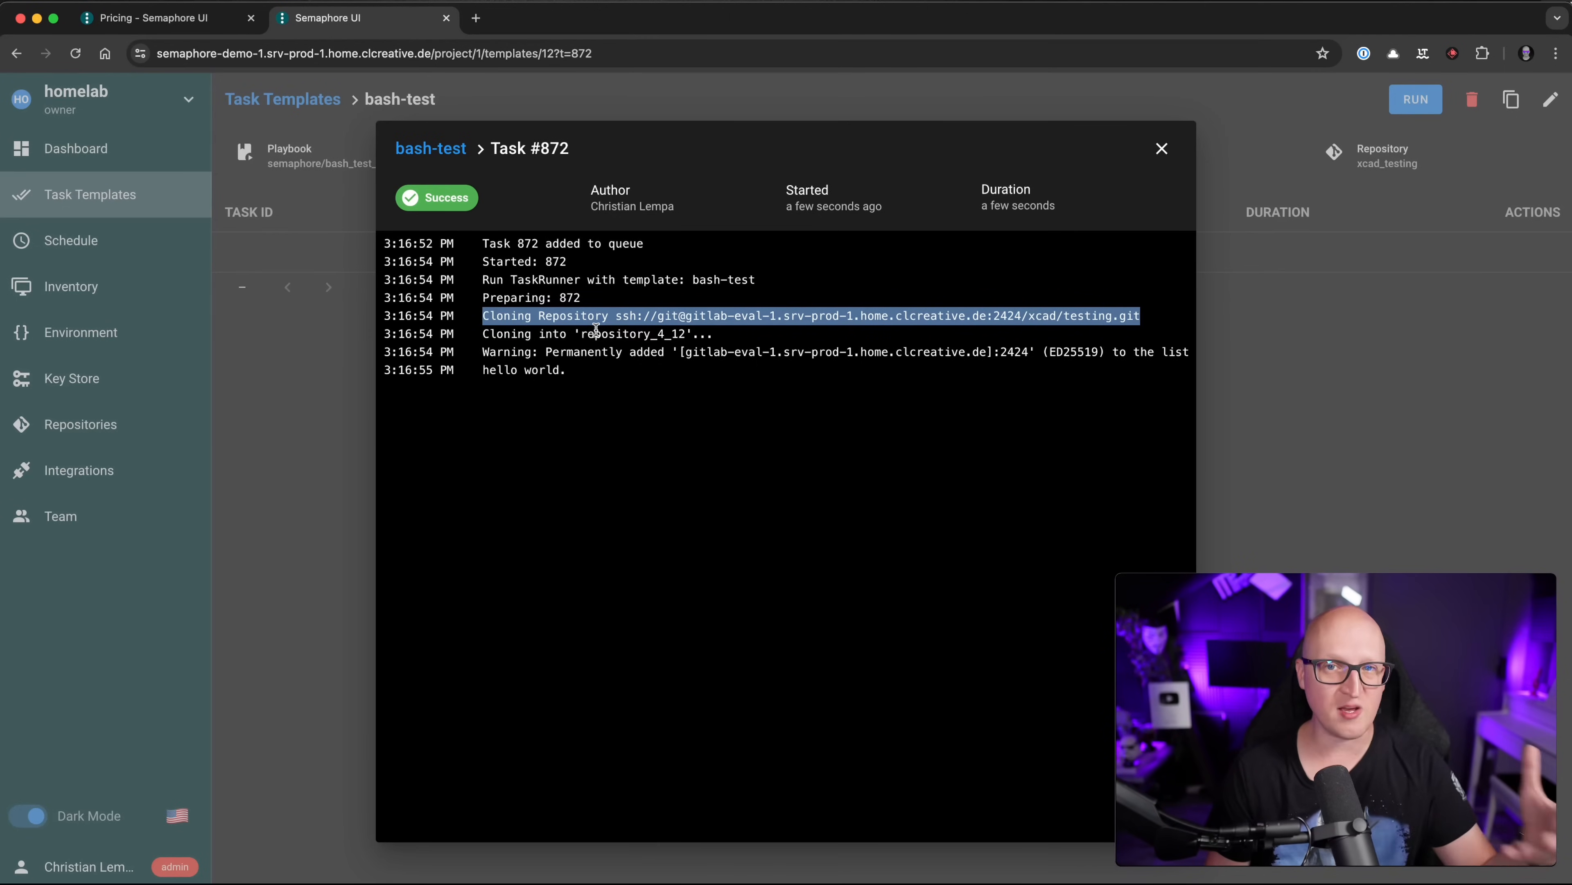
{"action": "left_click_drag", "start_coordinate": [477, 359], "coordinate": [801, 354]}
{"action": "left_click_drag", "start_coordinate": [688, 381], "coordinate": [485, 369]}
{"action": "left_click", "coordinate": [532, 400]}
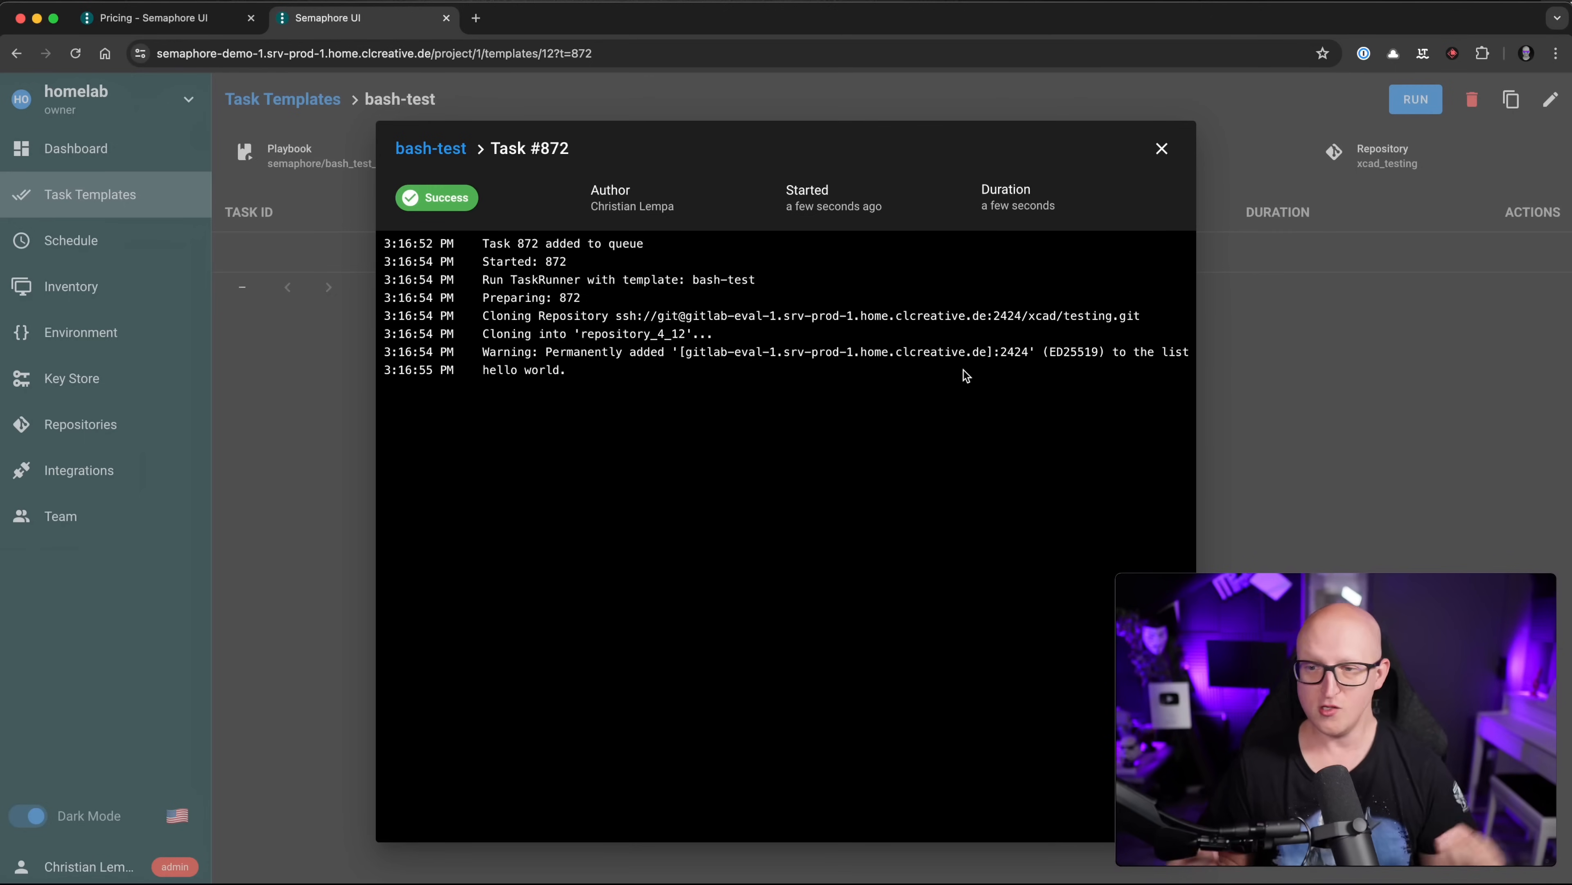
{"action": "left_click_drag", "start_coordinate": [489, 372], "coordinate": [538, 376]}
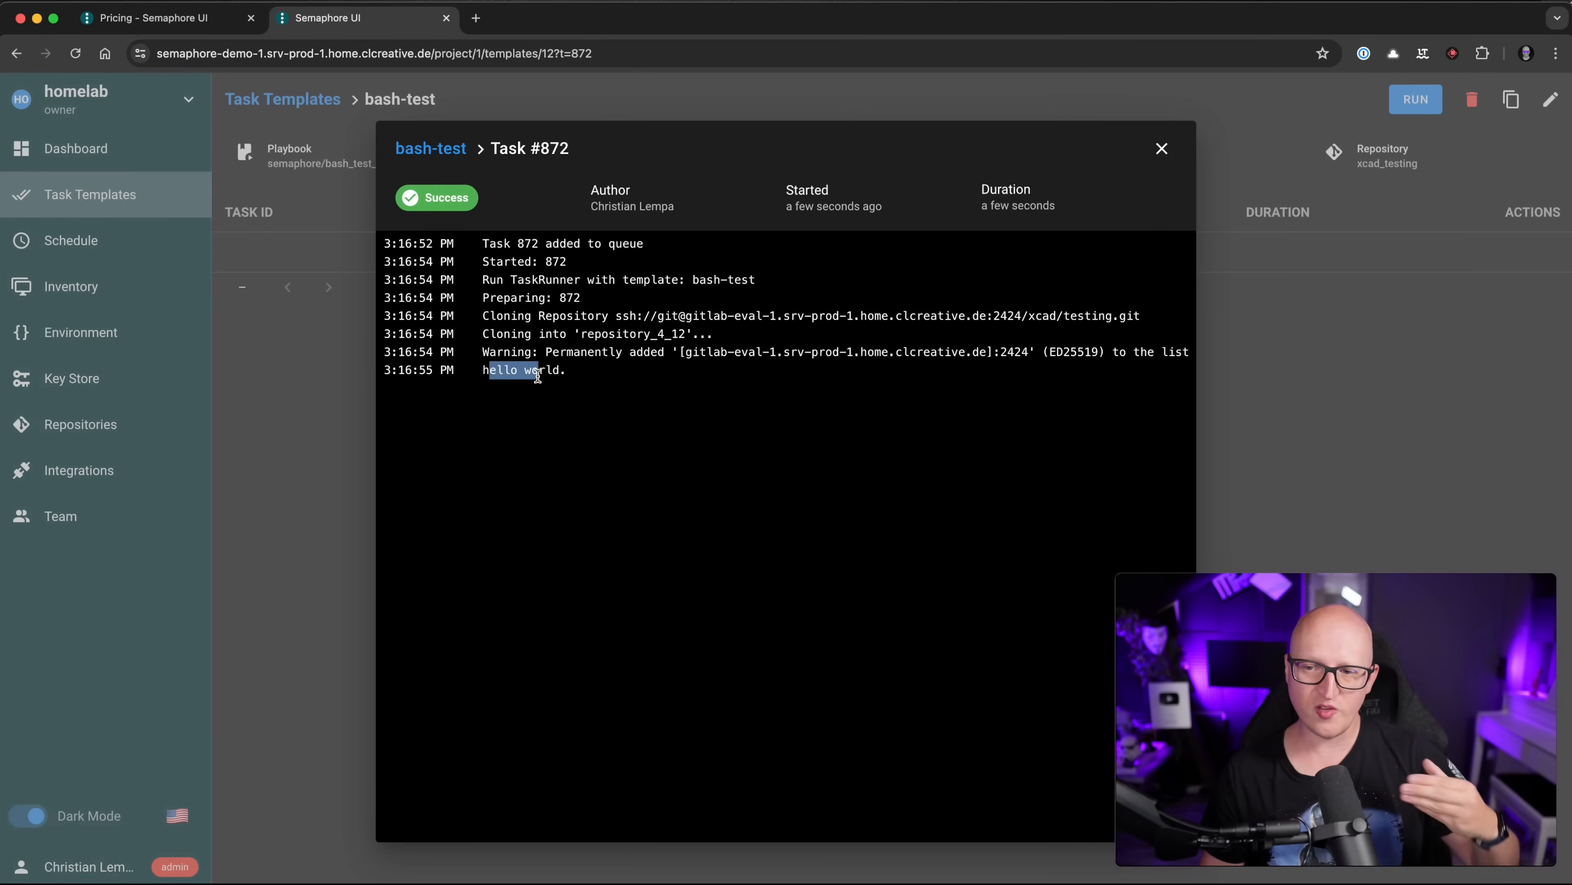
{"action": "left_click", "coordinate": [608, 389]}
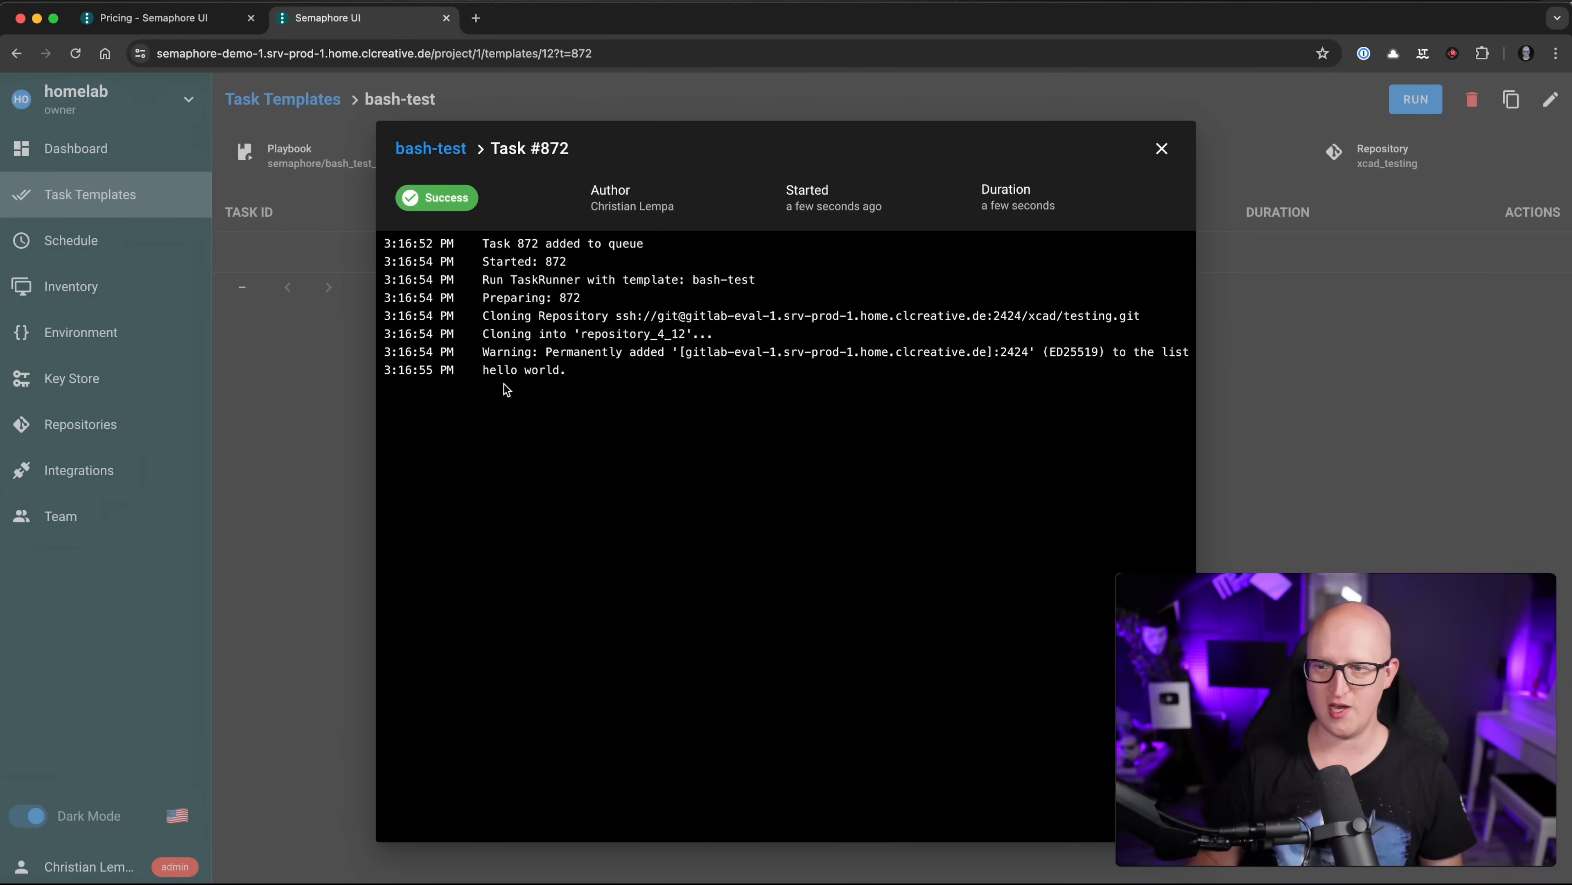
{"action": "left_click", "coordinate": [1162, 149]}
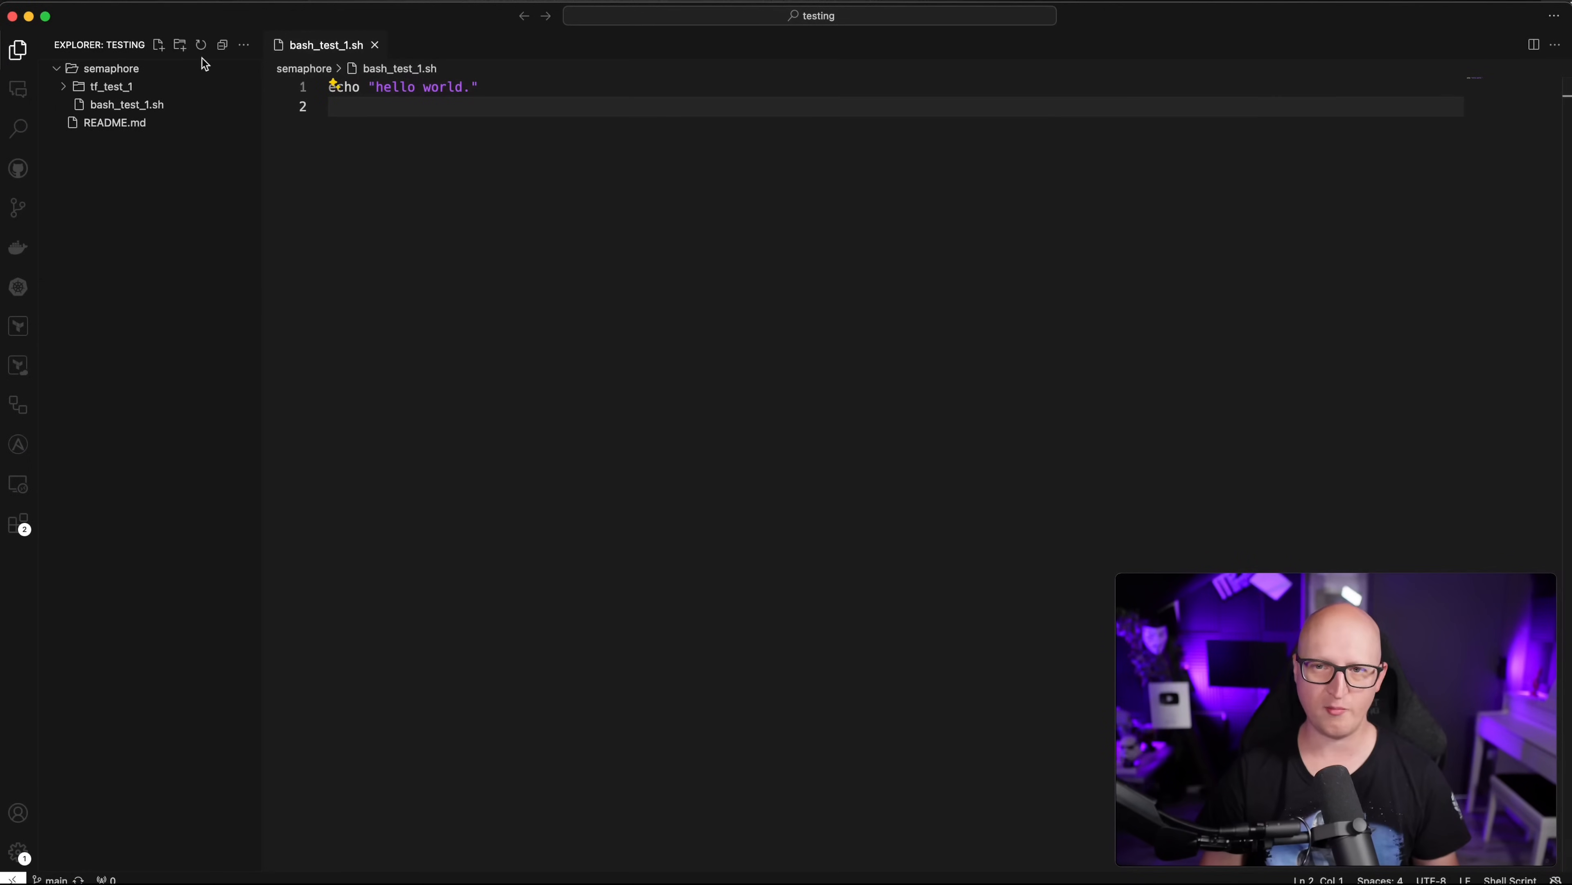
Step: Create a terraform-test folder containing a new provider.tf file
{"action": "left_click", "coordinate": [181, 44]}
{"action": "type", "text": "t"}
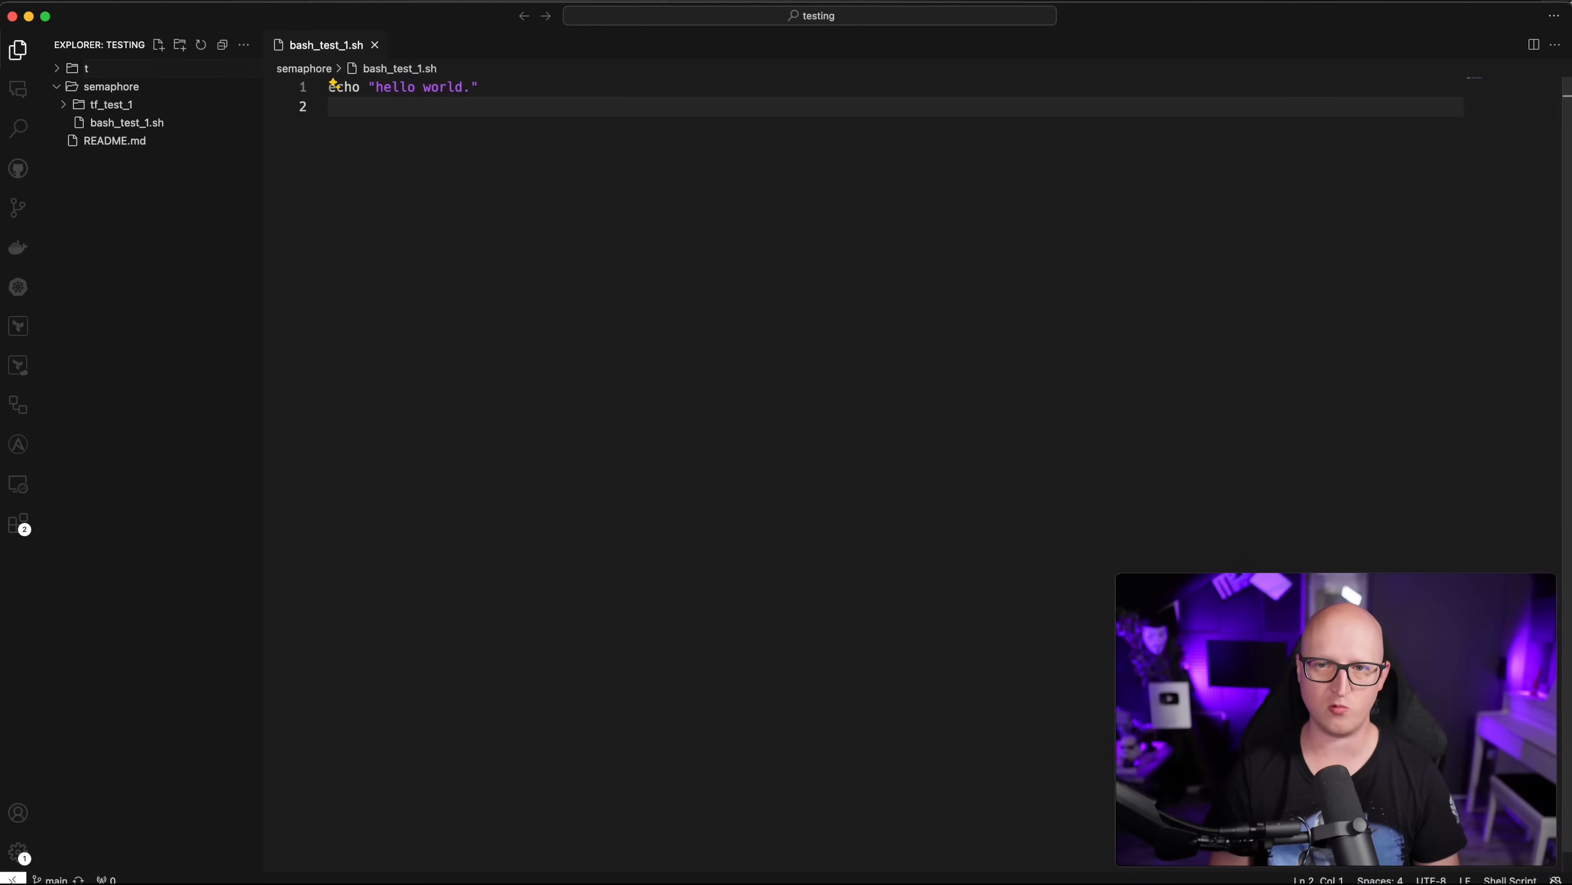
{"action": "key", "text": "Escape"}
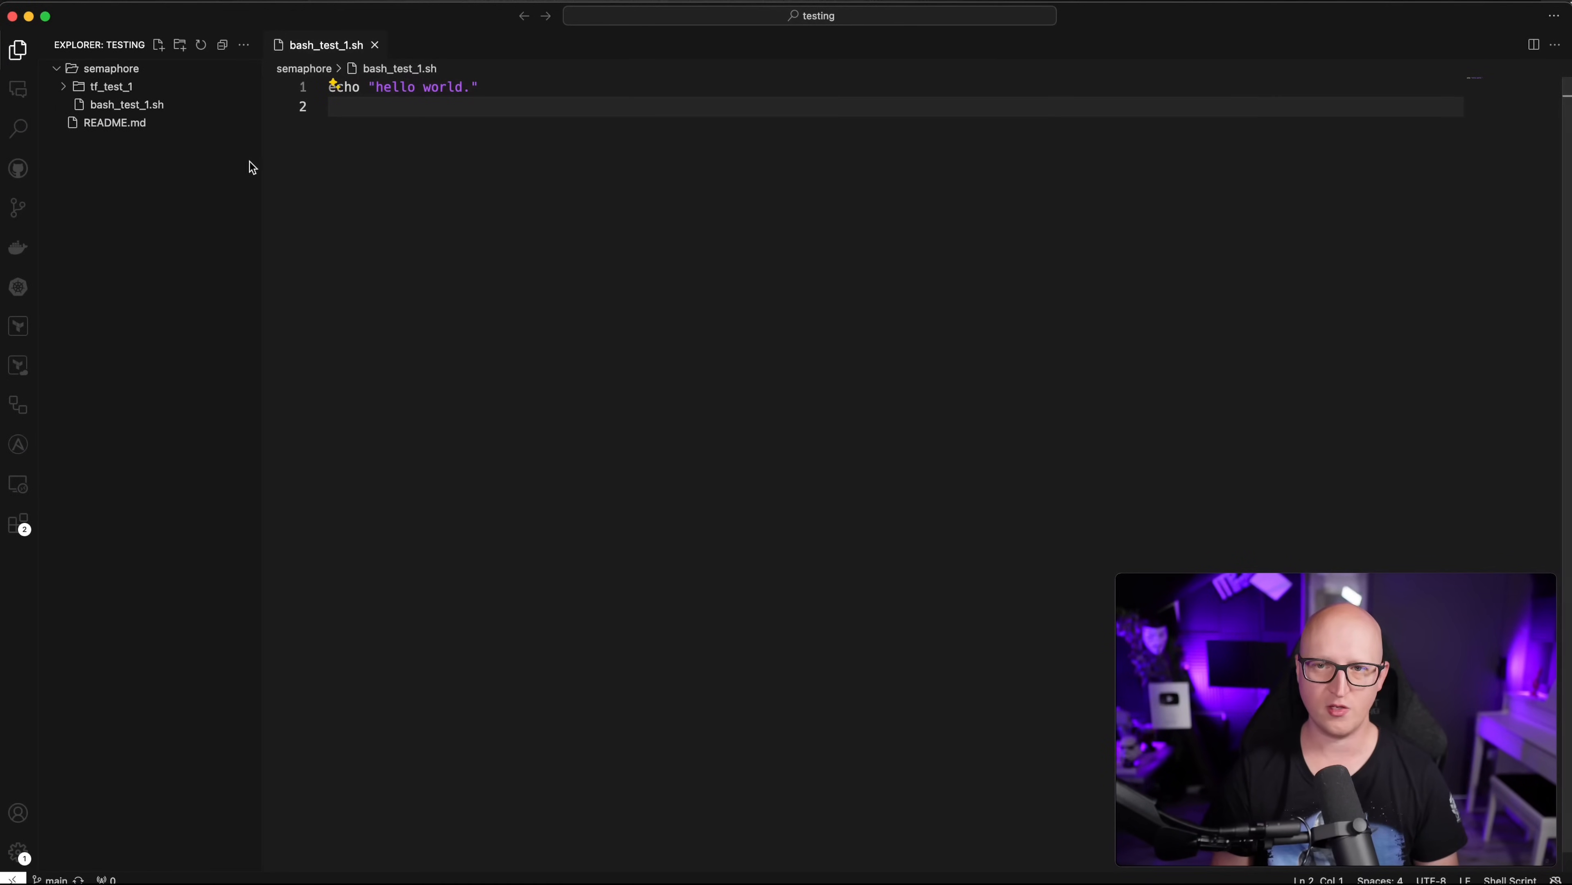
{"action": "left_click", "coordinate": [180, 45]}
{"action": "type", "text": "terraform-test"}
{"action": "key", "text": "Return"}
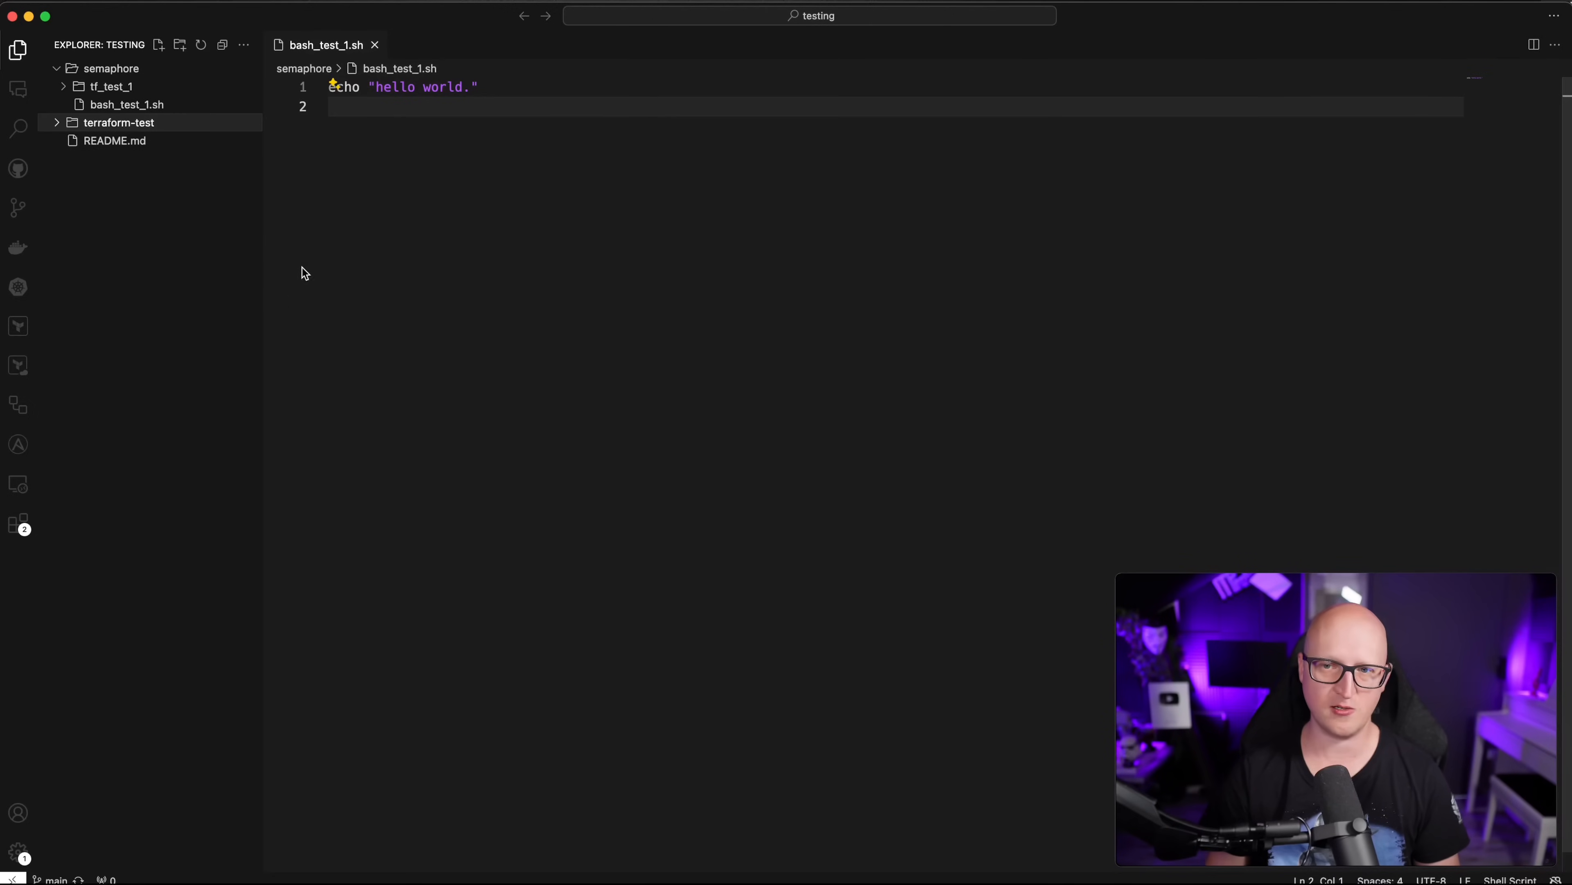
{"action": "left_click", "coordinate": [159, 44]}
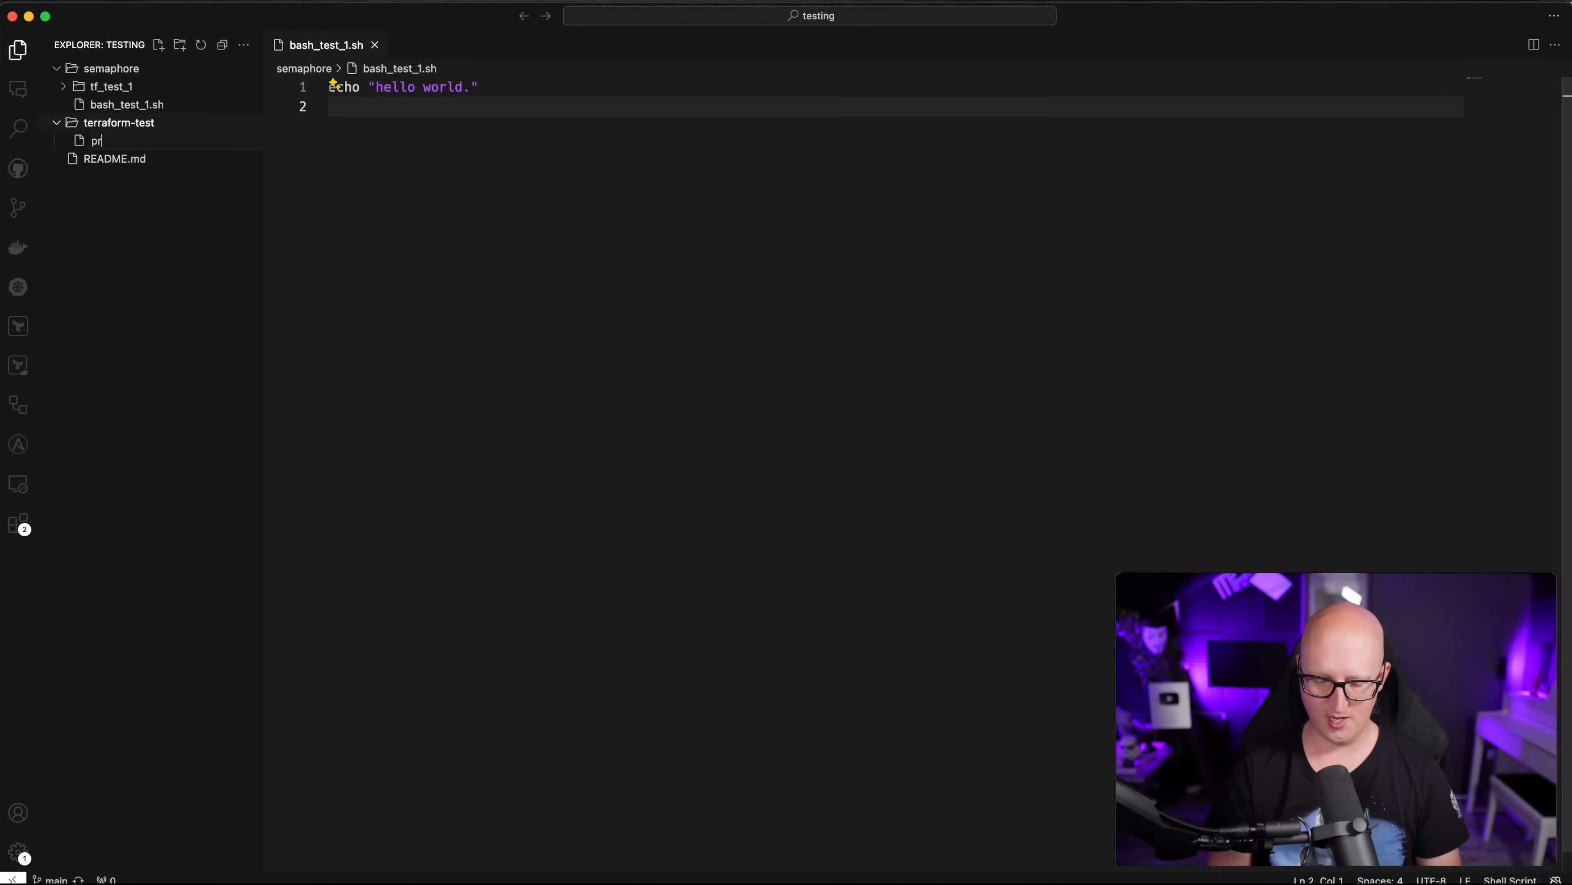
{"action": "type", "text": "provider.tf"}
{"action": "key", "text": "Return"}
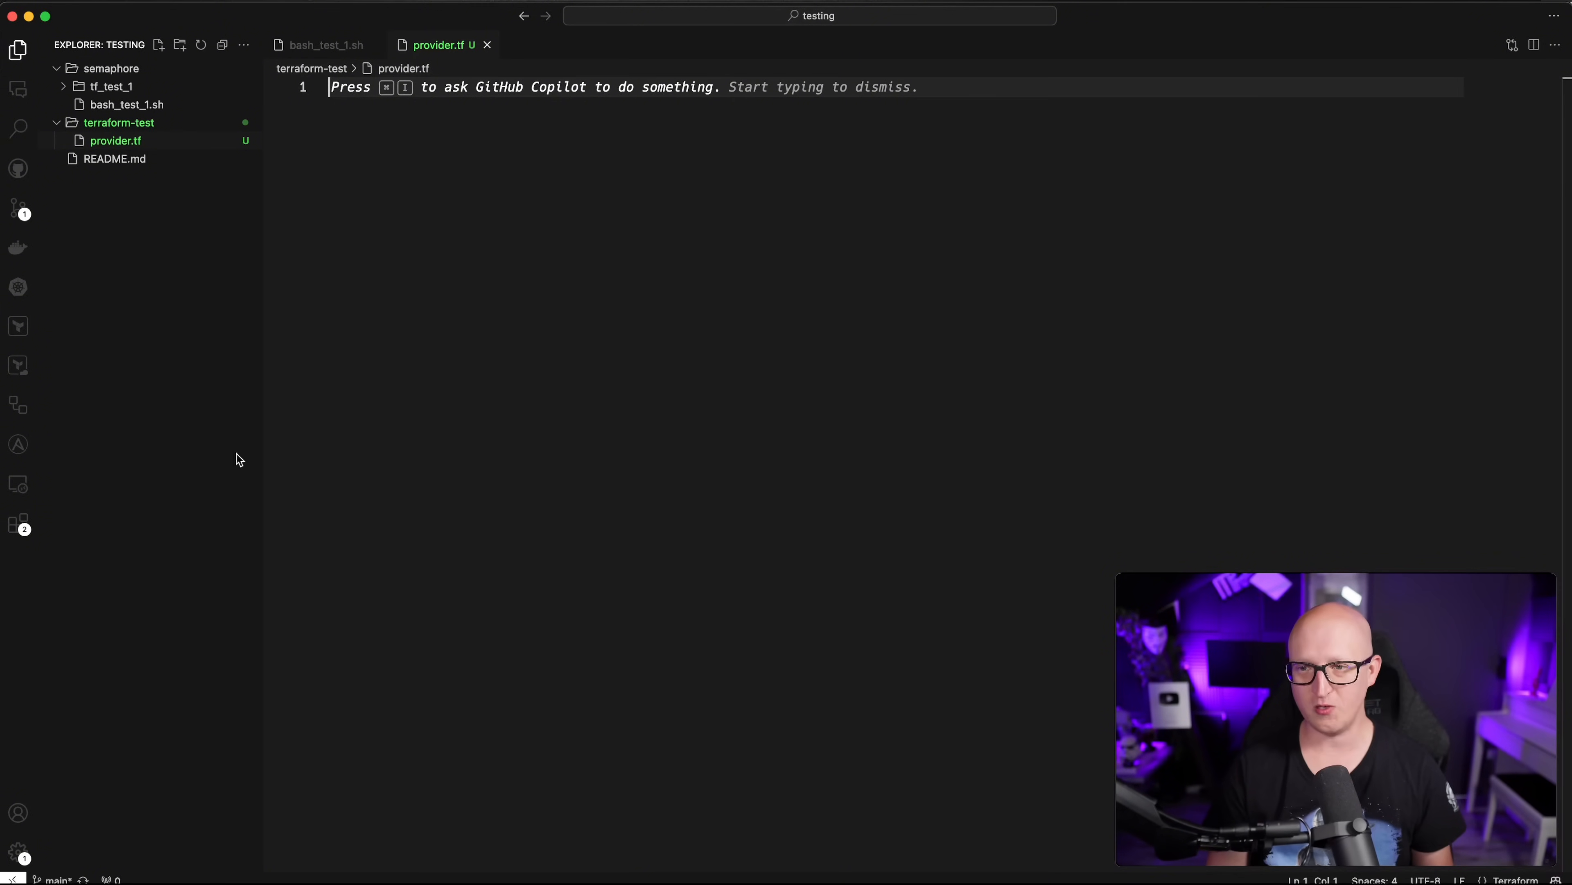
Step: Add a terraform required_providers block pinning hashicorp/kubernetes to ~> 2.31.0
{"action": "type", "text": "terraform {"}
{"action": "key", "text": "Return"}
{"action": "key", "text": "Return"}
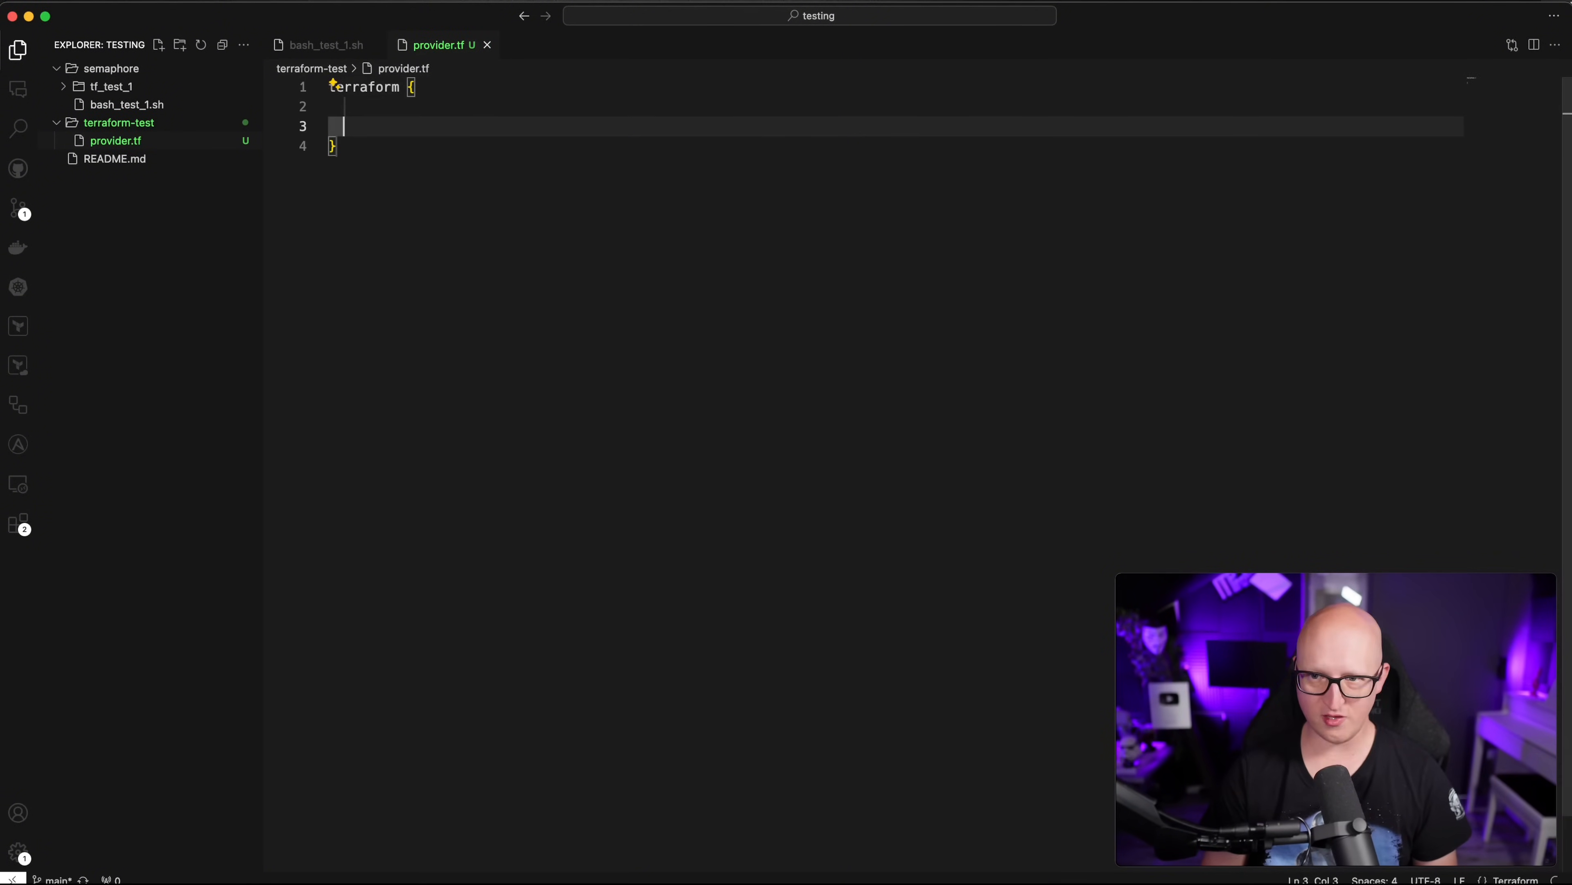
{"action": "key", "text": "Down"}
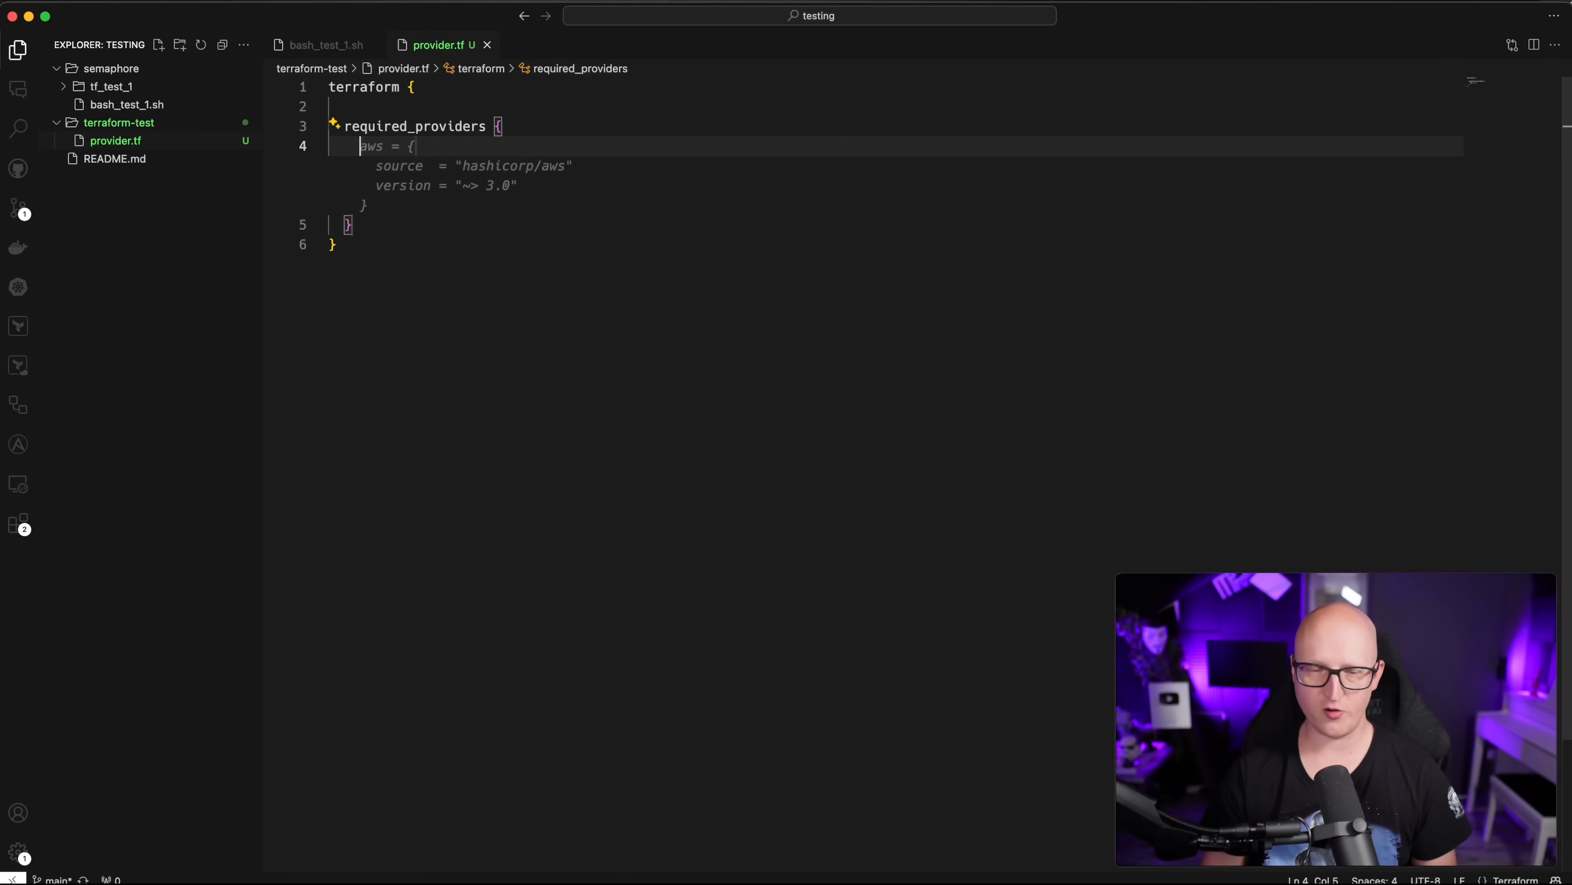
{"action": "type", "text": "kubernetes ="}
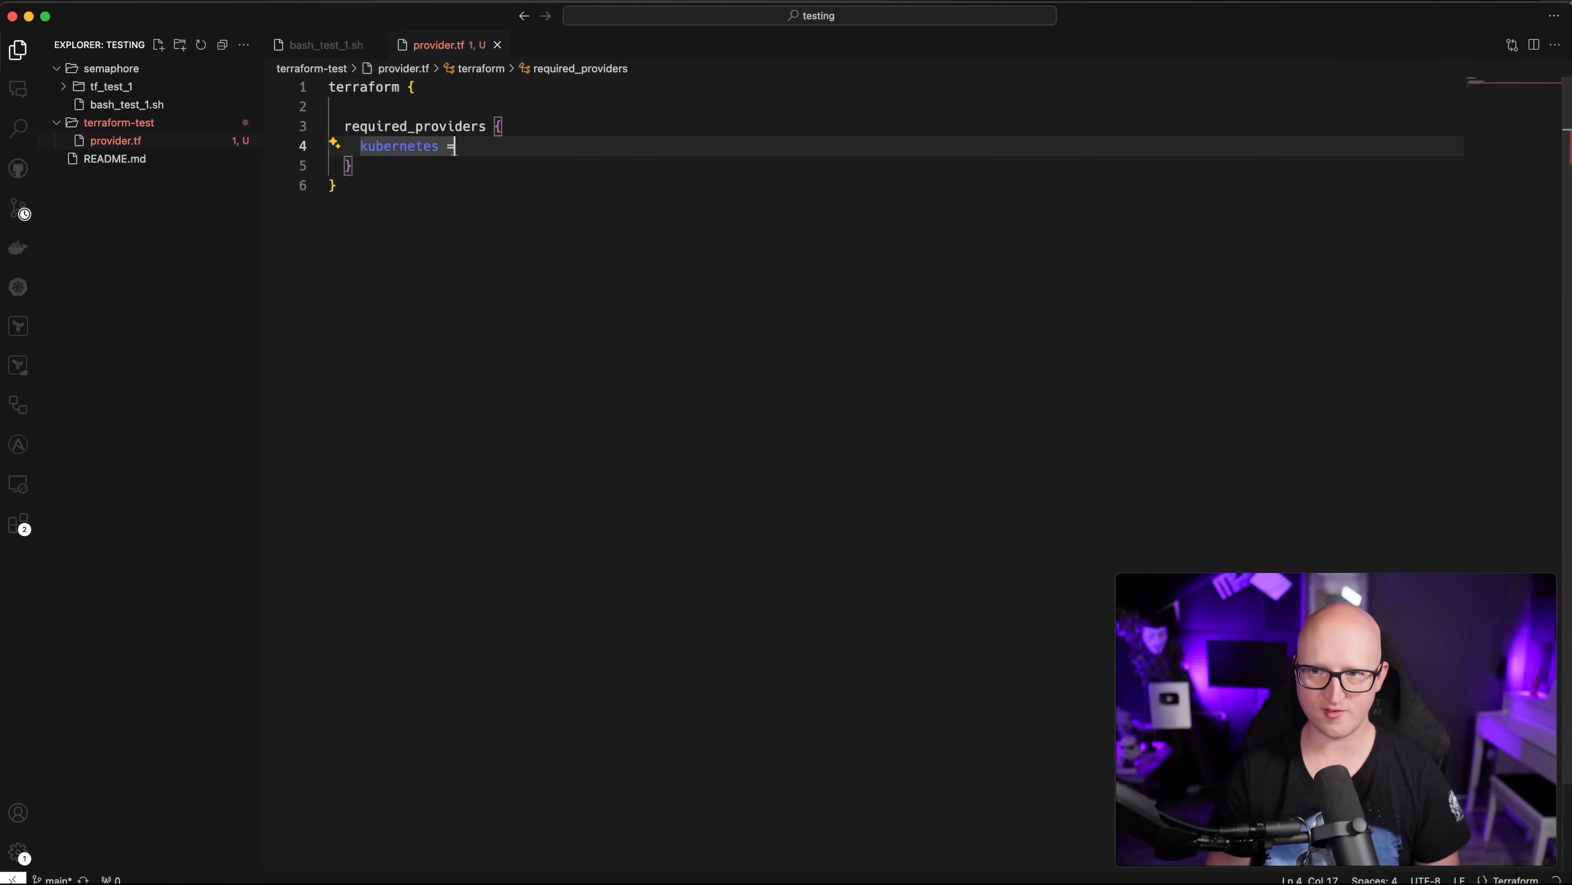
{"action": "key", "text": "Tab"}
{"action": "left_click", "coordinate": [462, 186]}
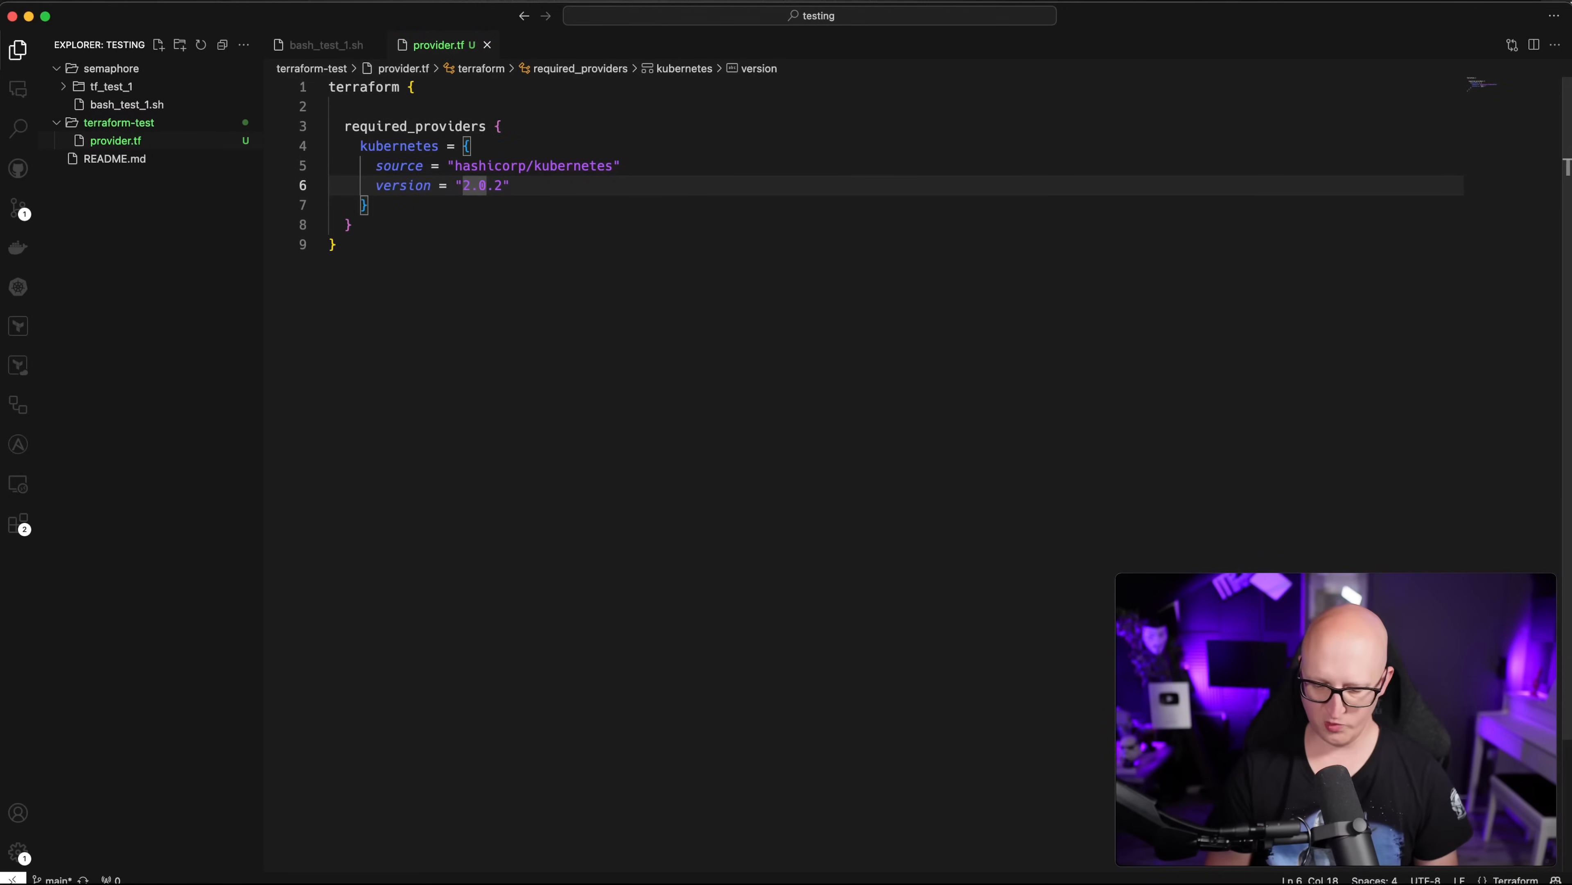
{"action": "type", "text": ">="}
{"action": "key", "text": "BackSpace"}
{"action": "key", "text": "BackSpace"}
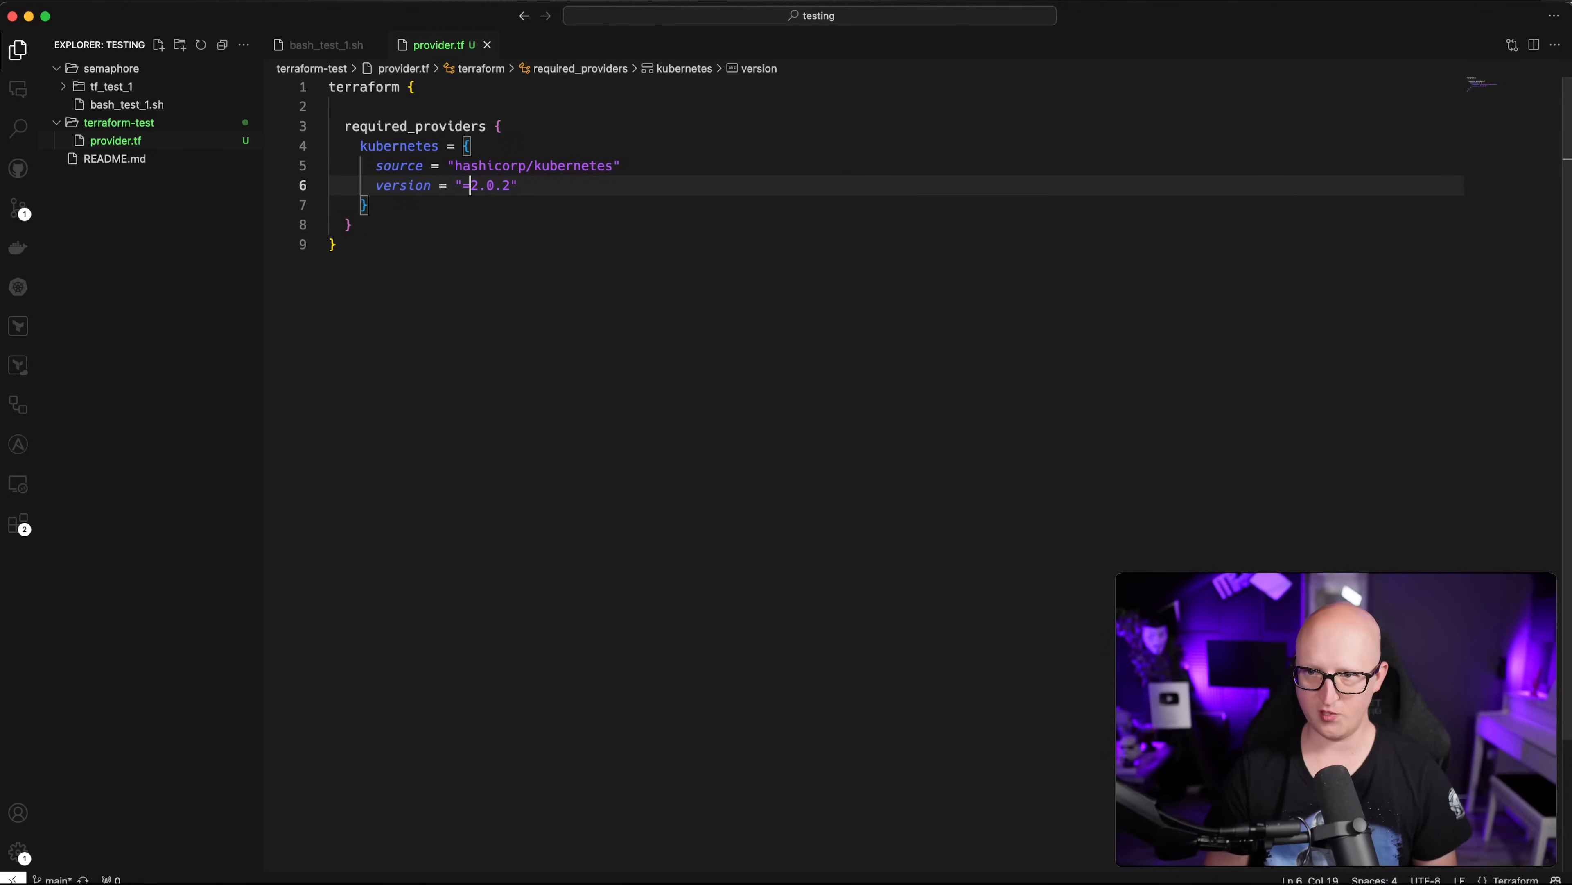
{"action": "type", "text": "~>"}
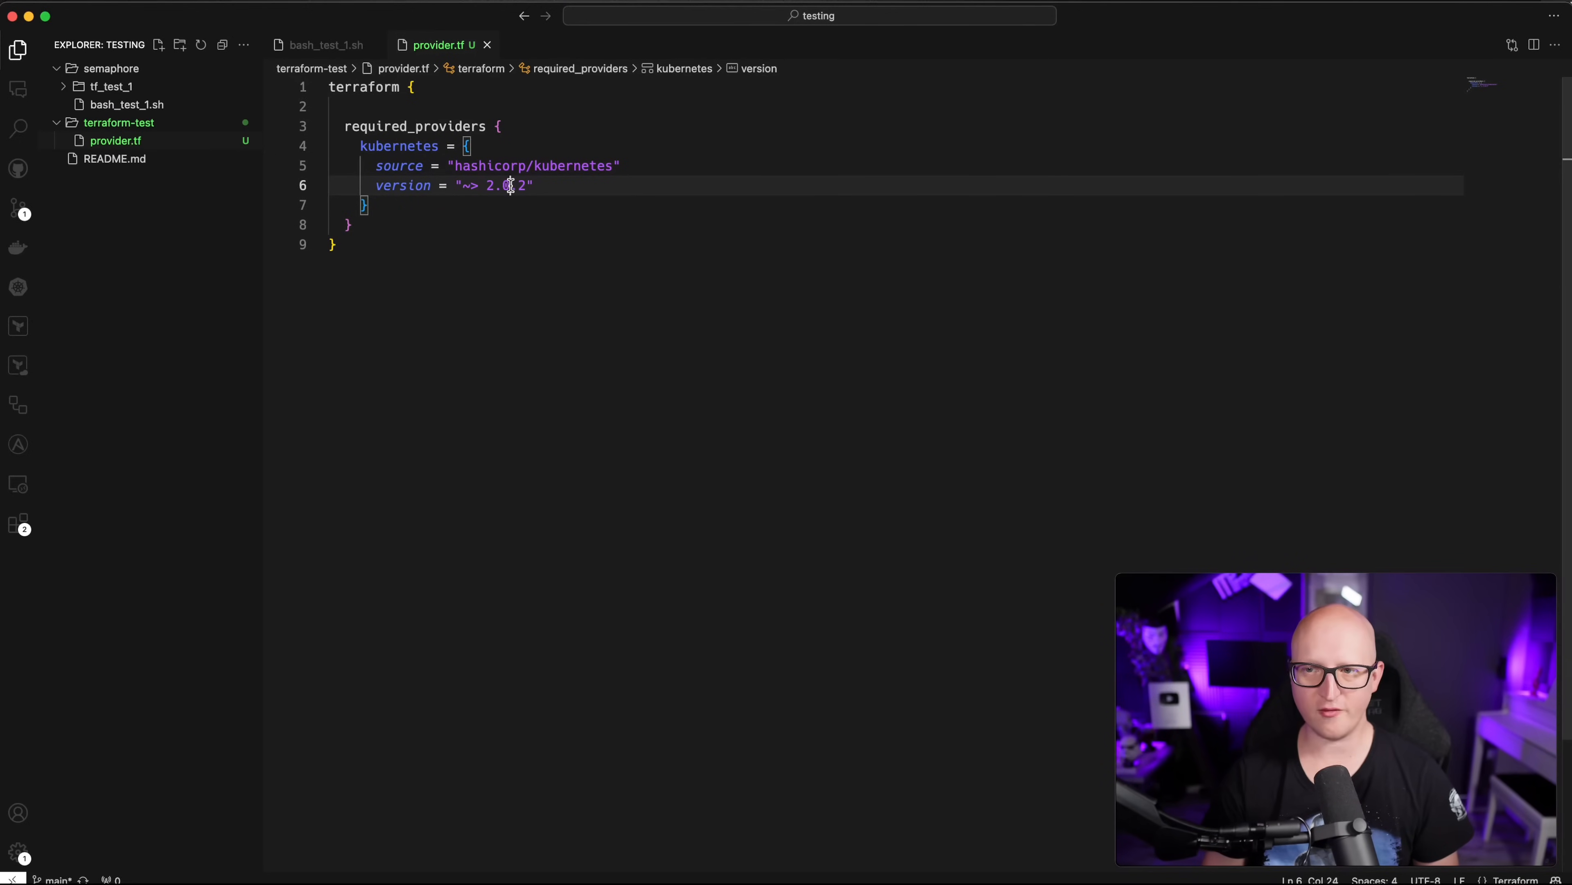
{"action": "key", "text": "shift+Right"}
{"action": "key", "text": "shift+Right"}
{"action": "key", "text": "shift+Right"}
{"action": "type", "text": "2.31"}
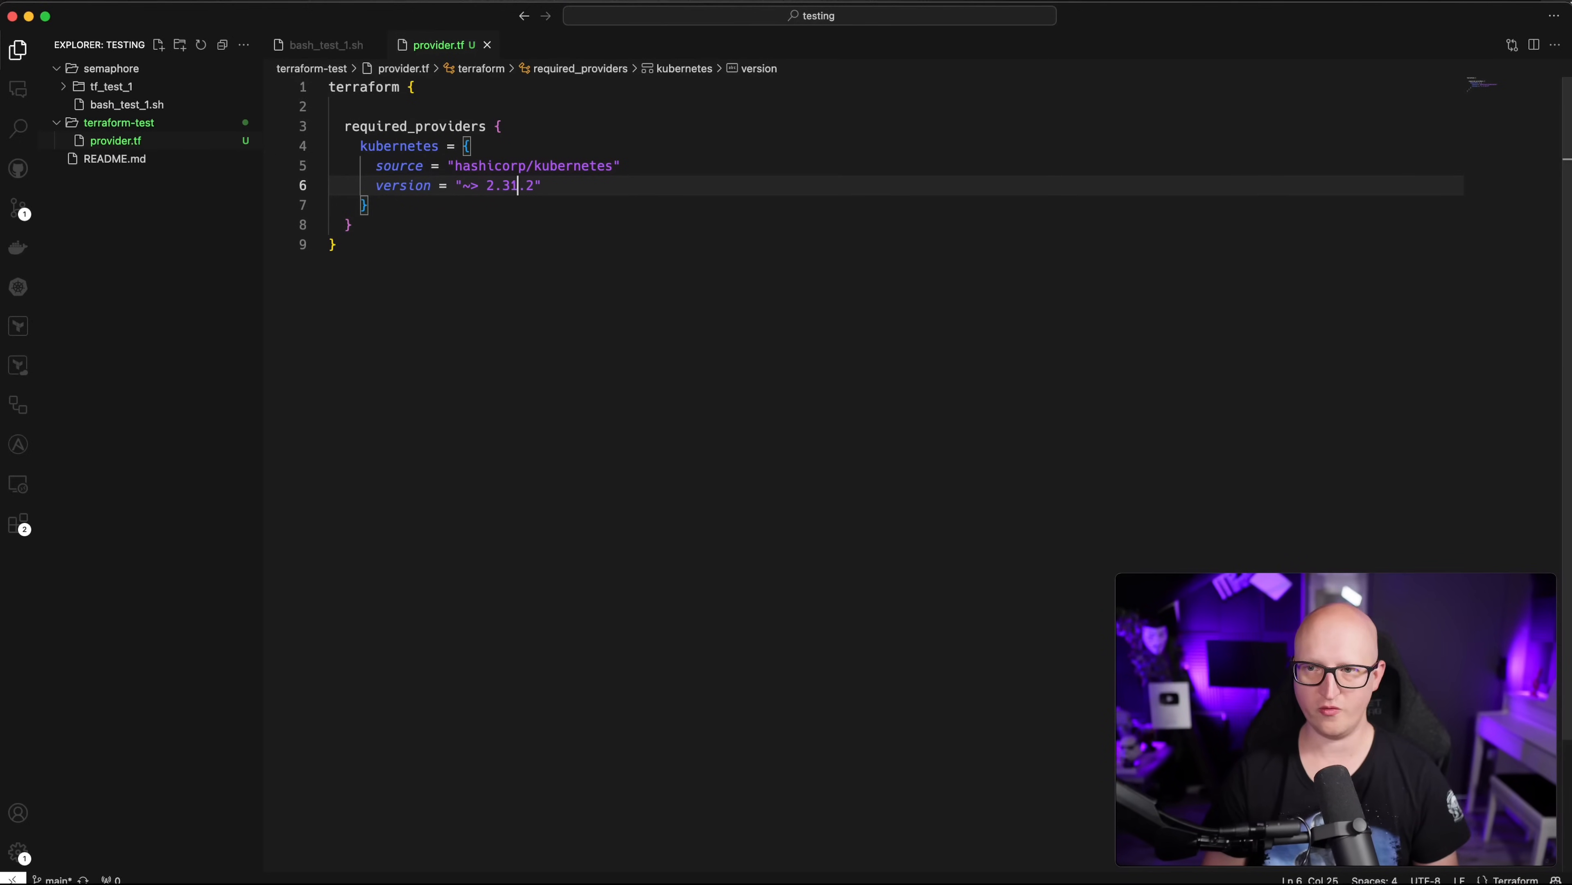
{"action": "key", "text": "BackSpace"}
{"action": "type", "text": "0"}
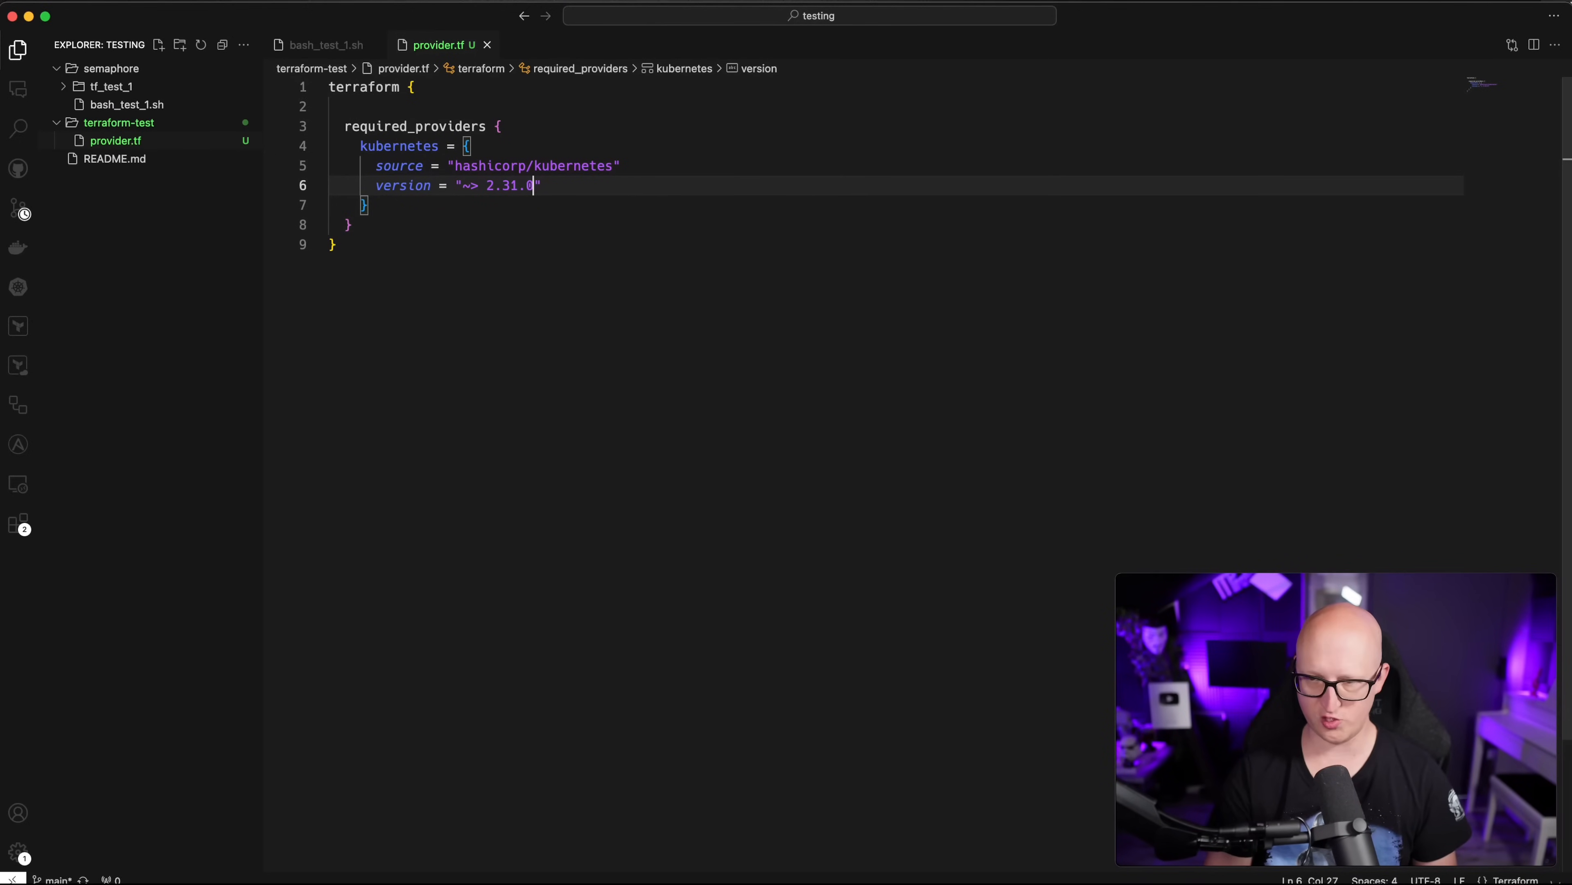
{"action": "key", "text": "Down"}
{"action": "key", "text": "Down"}
{"action": "key", "text": "Down"}
Step: Add a provider "kubernetes" block with config_path ~/.kube/config
{"action": "key", "text": "Return"}
{"action": "key", "text": "Return"}
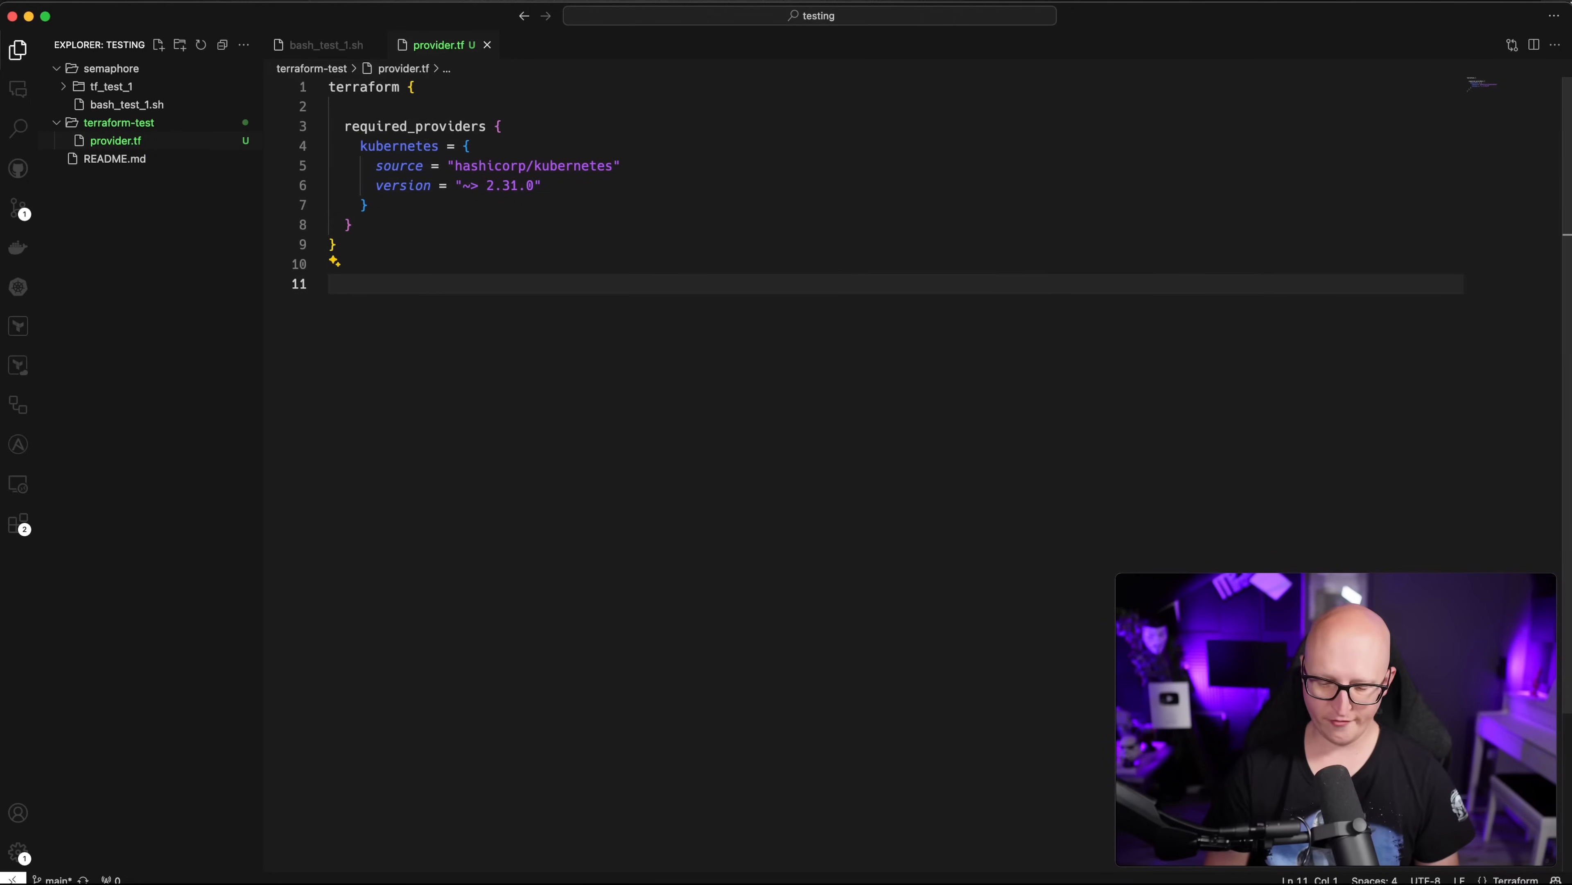
{"action": "type", "text": "prov"}
{"action": "key", "text": "Return"}
{"action": "type", "text": "kubernetes\" {"}
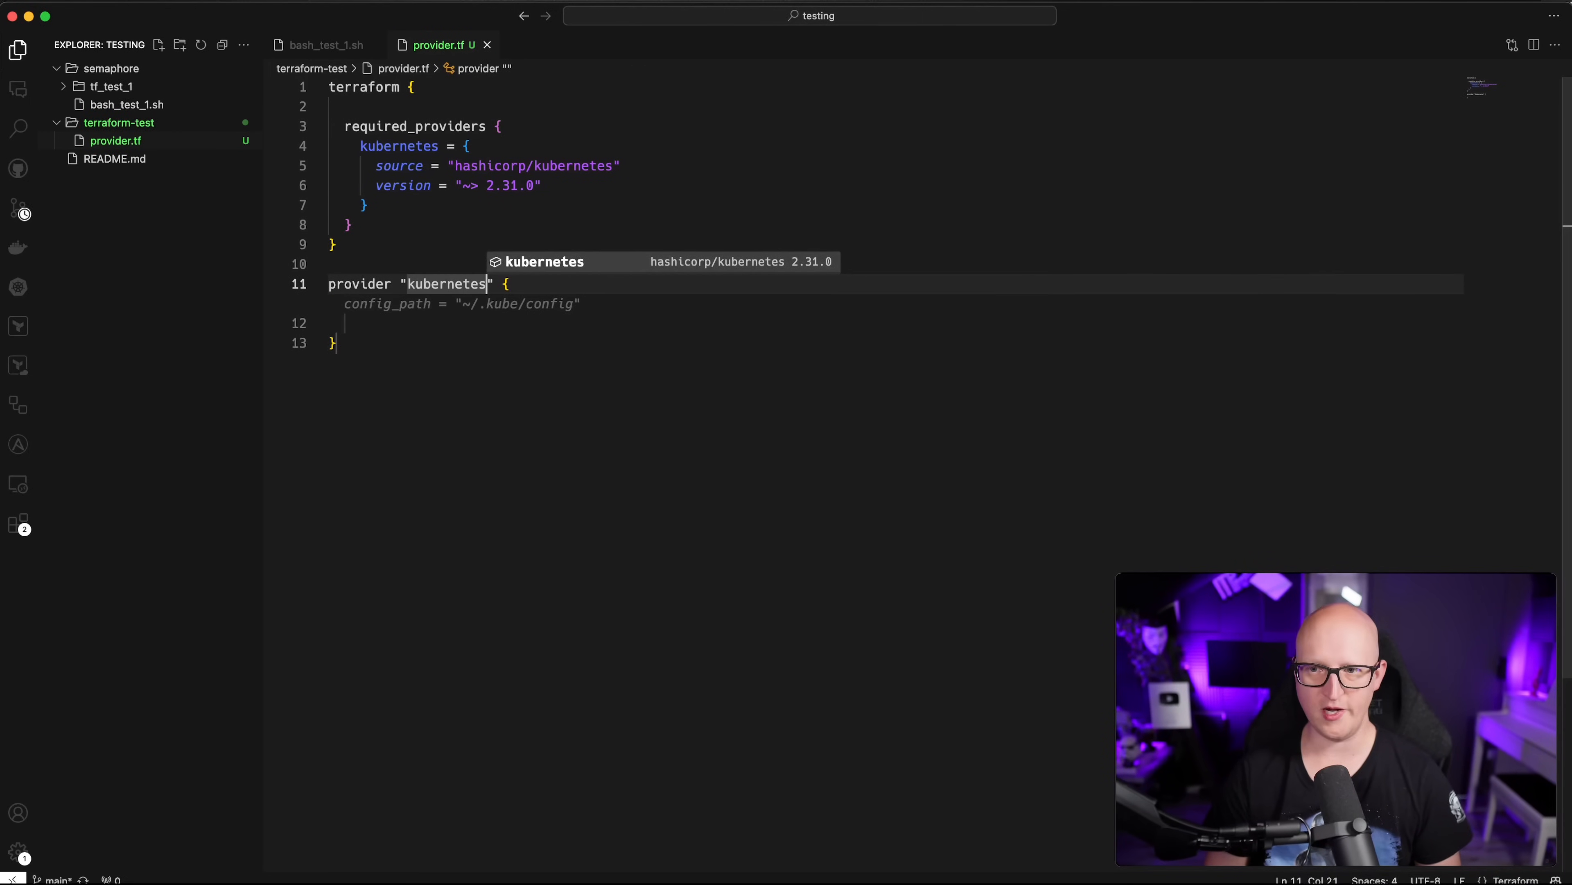
{"action": "key", "text": "Escape"}
{"action": "key", "text": "Tab"}
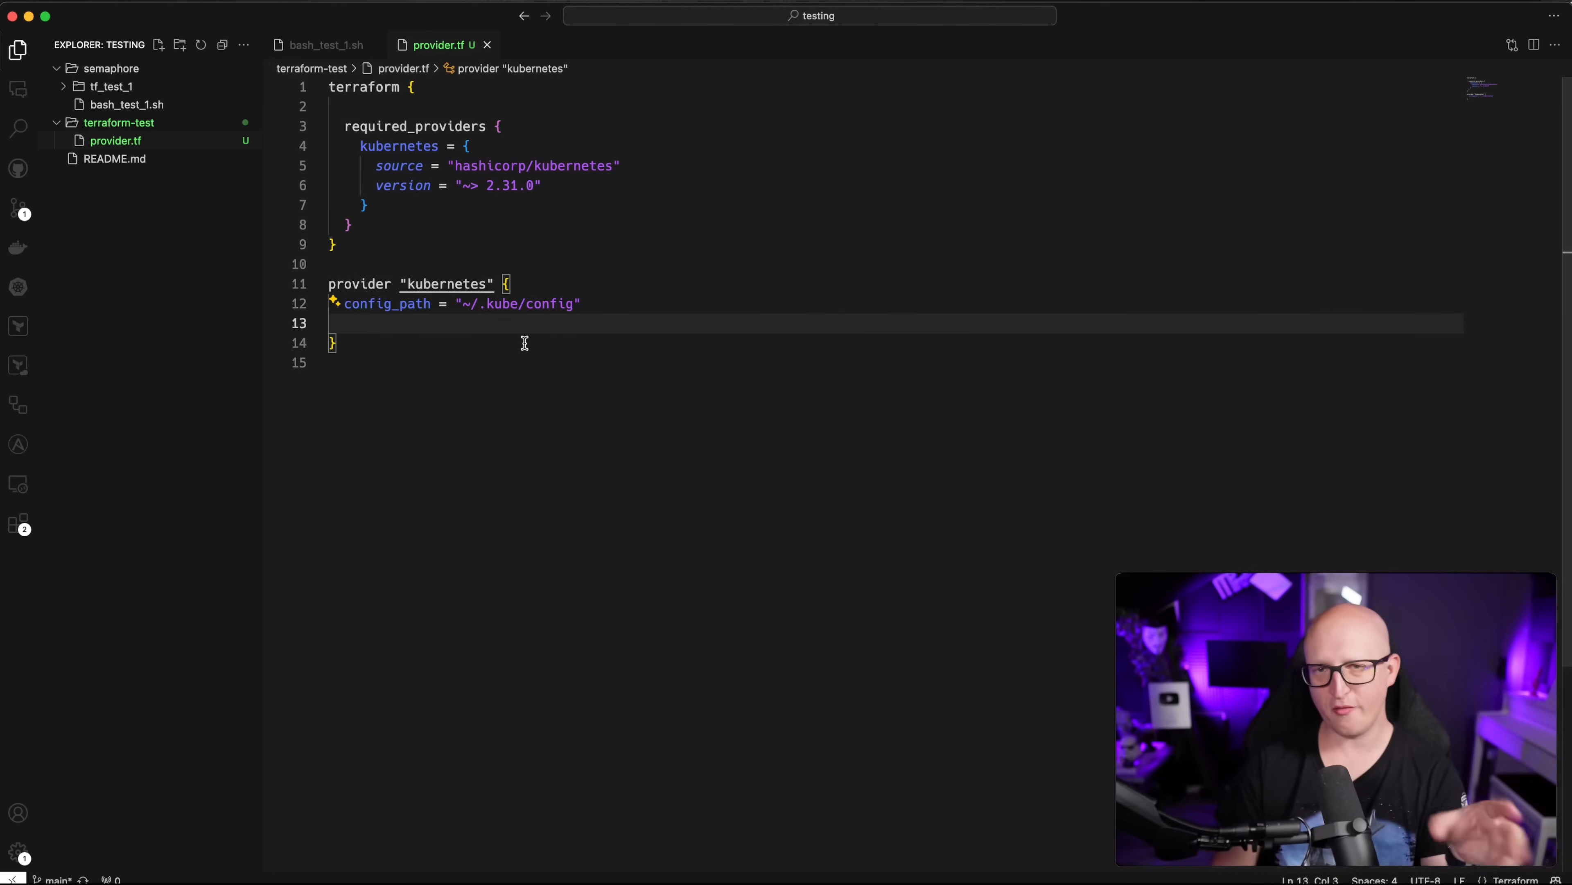
{"action": "key", "text": "super+Tab"}
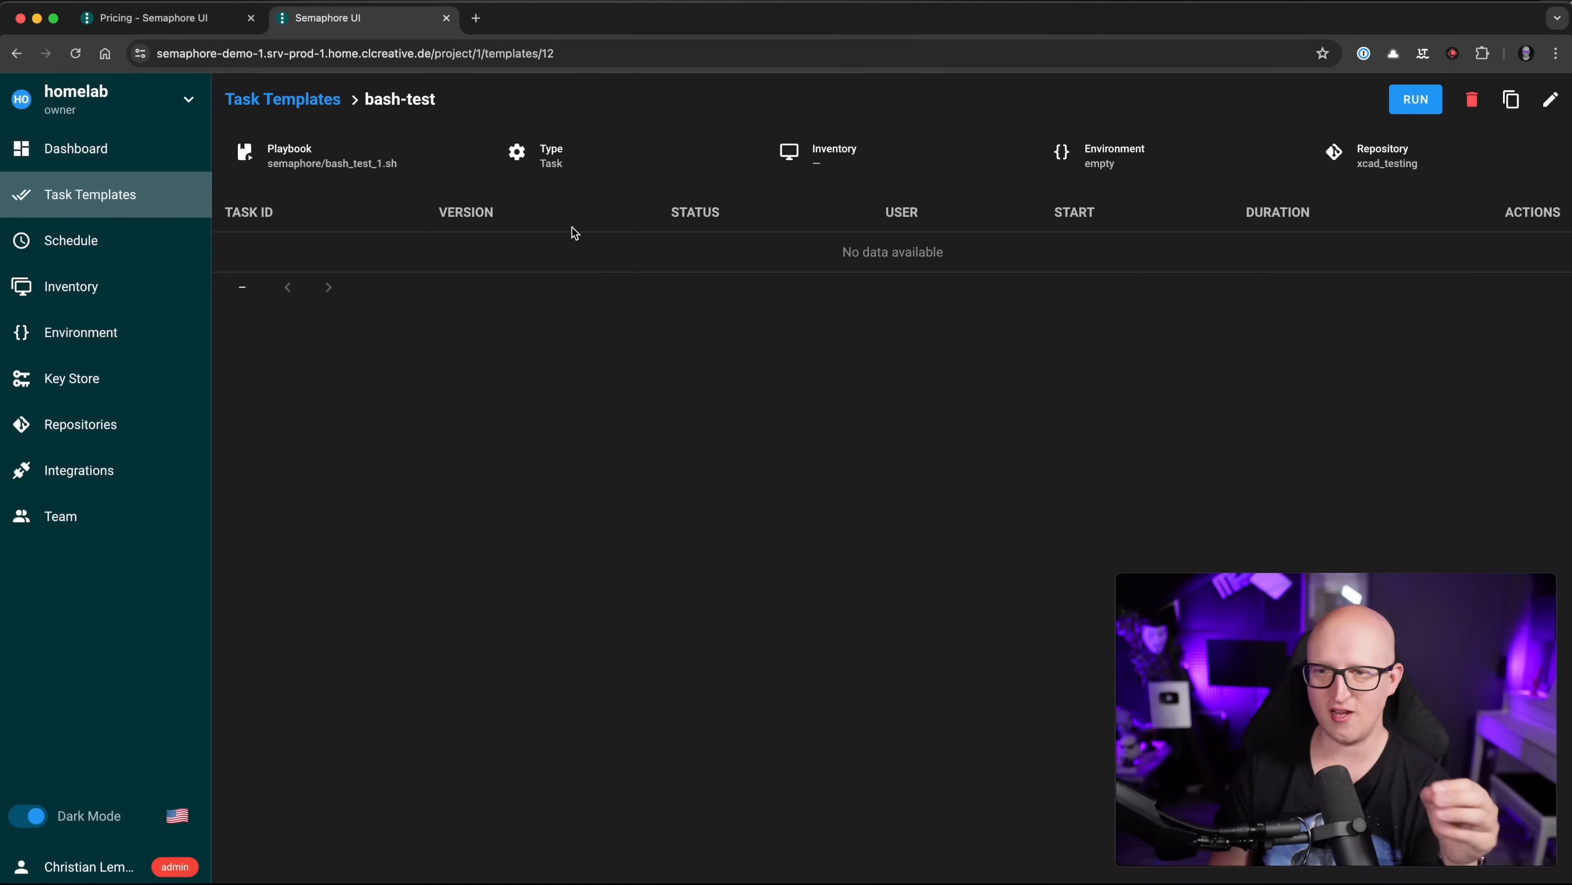
Step: View the xcad and xcad-pass keys in the Key Store, then return to the editor
{"action": "left_click", "coordinate": [106, 374]}
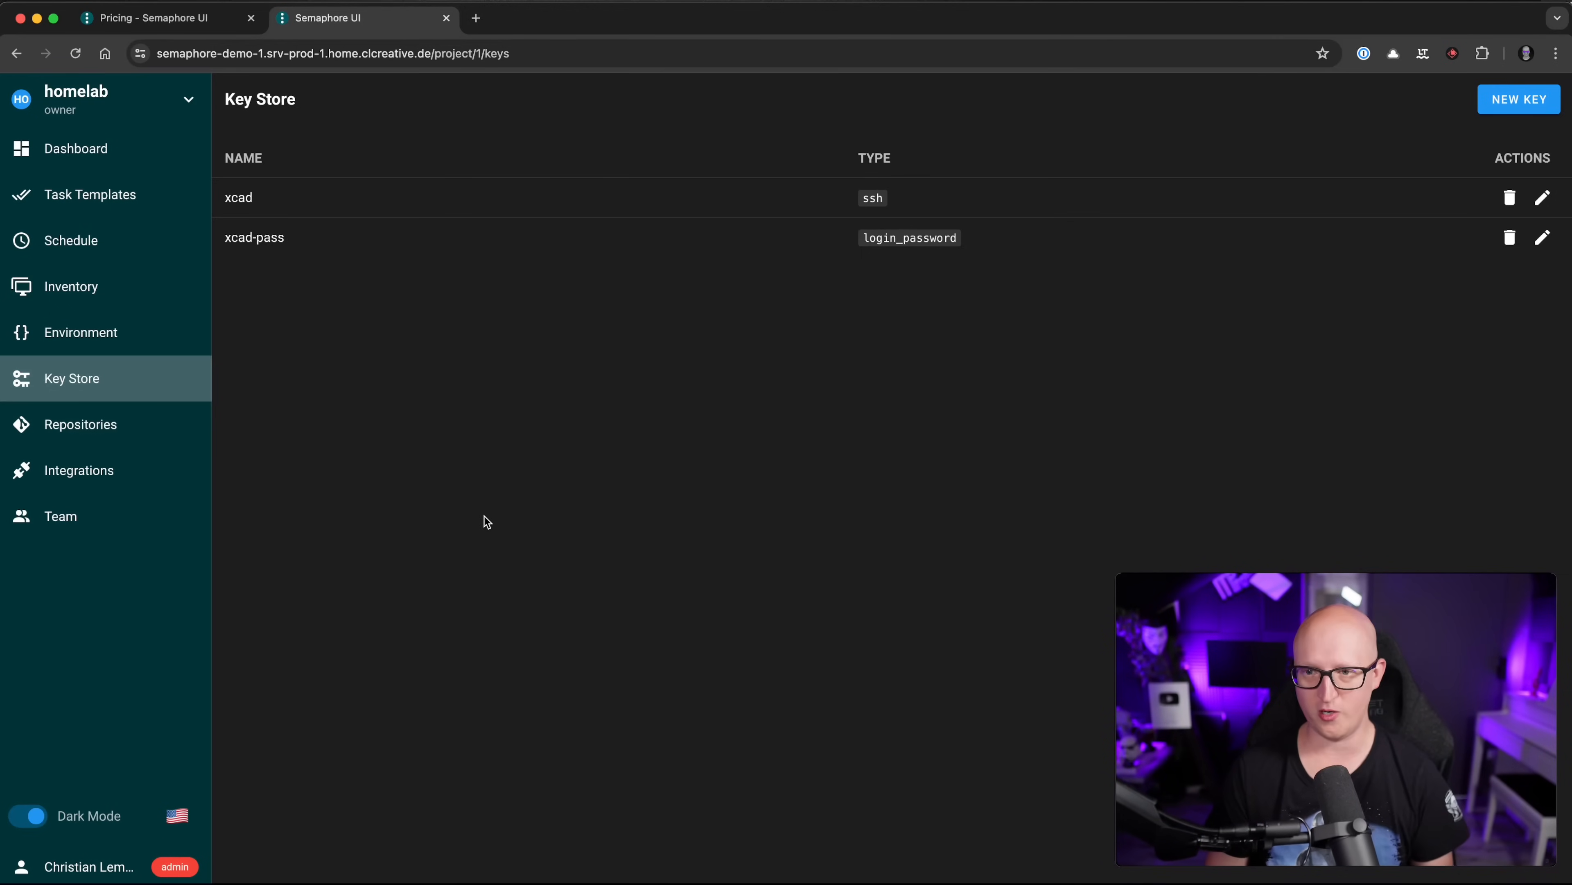
{"action": "key", "text": "super+Tab"}
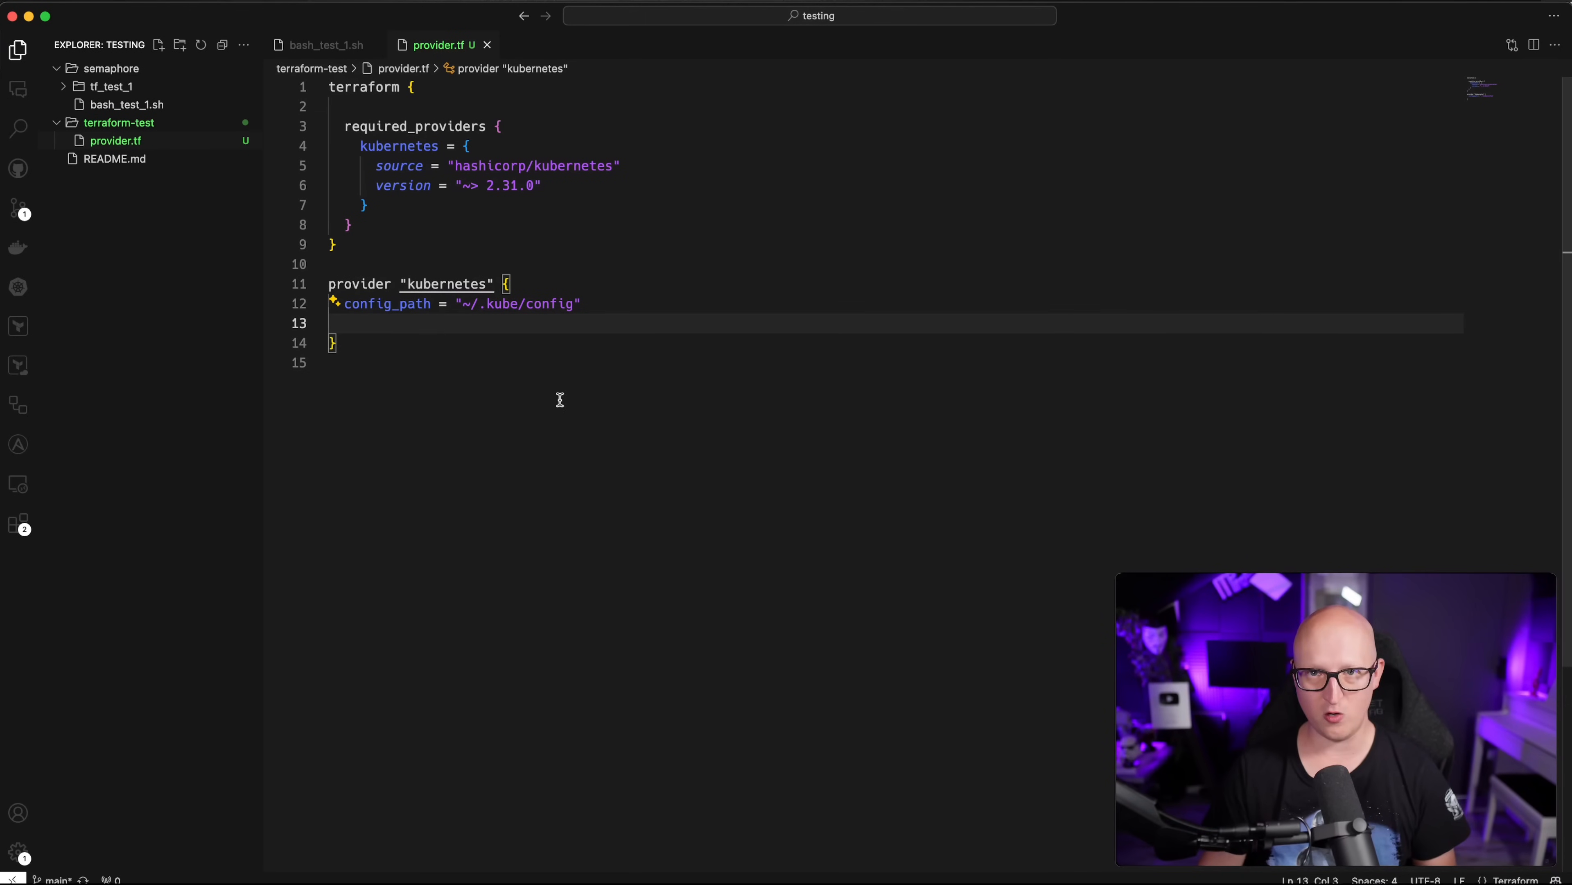
{"action": "left_click", "coordinate": [1078, 882]}
{"action": "scroll", "coordinate": [387, 561], "scroll_direction": "down", "scroll_amount": 1}
{"action": "left_click", "coordinate": [377, 494]}
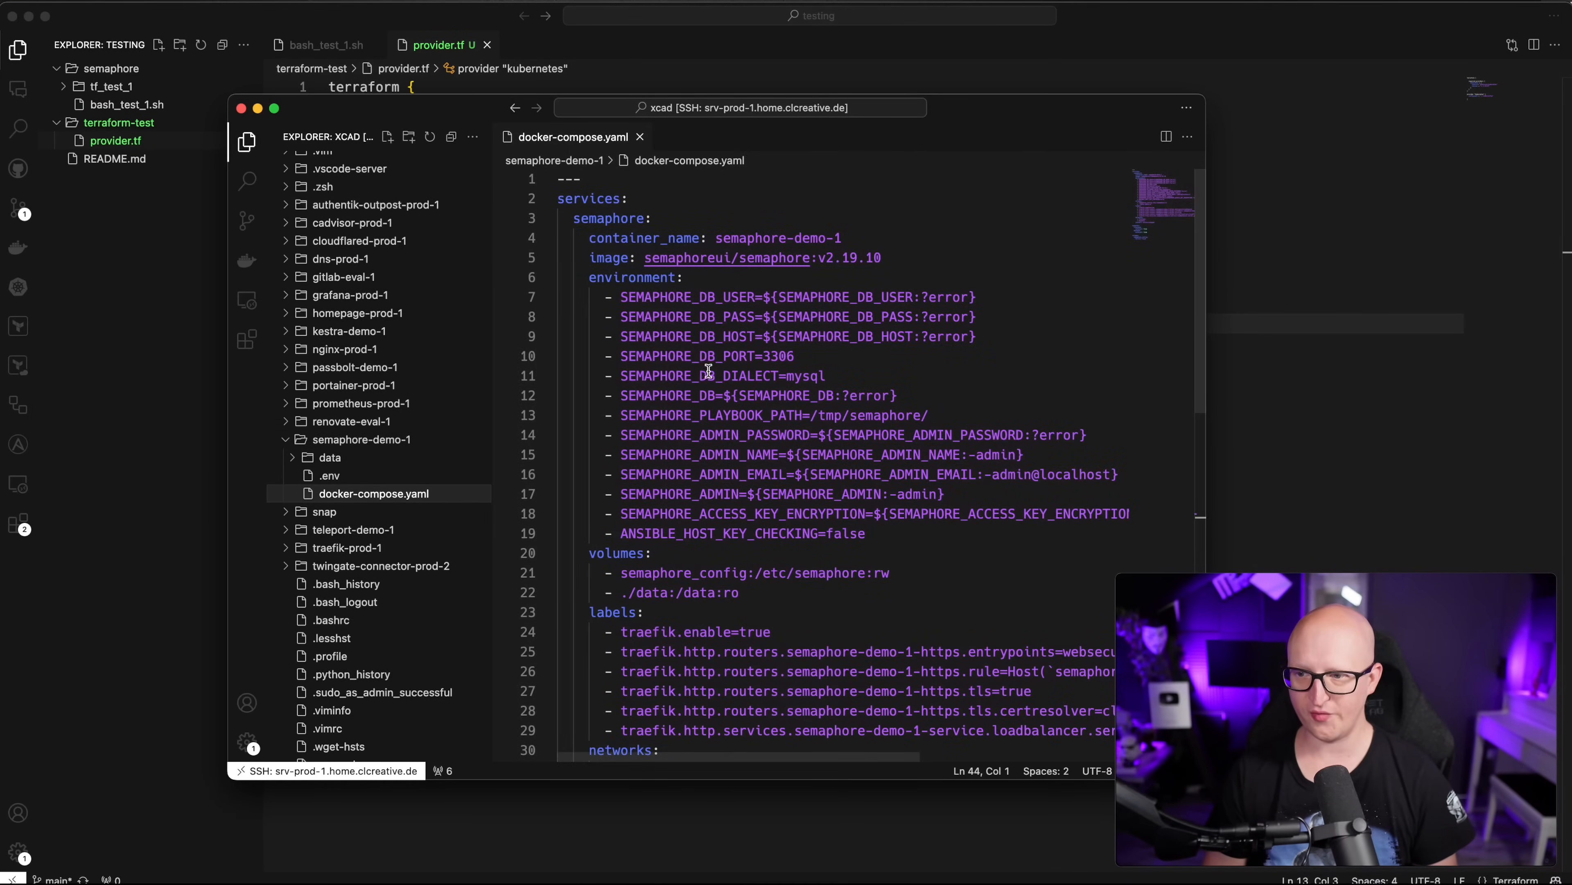
{"action": "scroll", "coordinate": [743, 394], "scroll_direction": "down", "scroll_amount": 3}
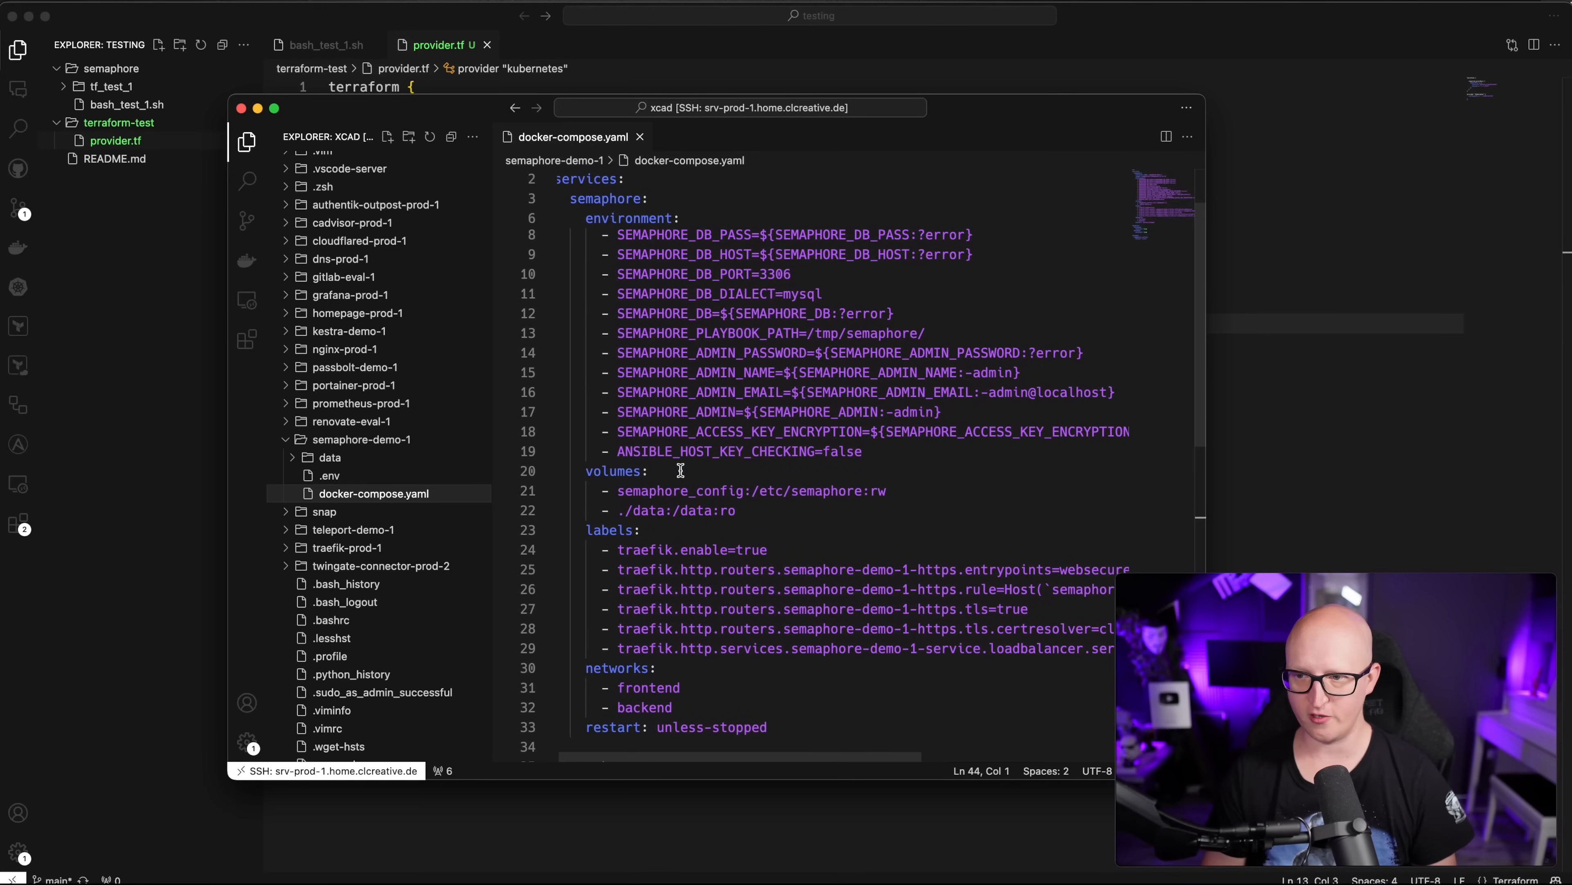
{"action": "left_click_drag", "start_coordinate": [611, 512], "coordinate": [744, 515]}
{"action": "left_click", "coordinate": [334, 458]}
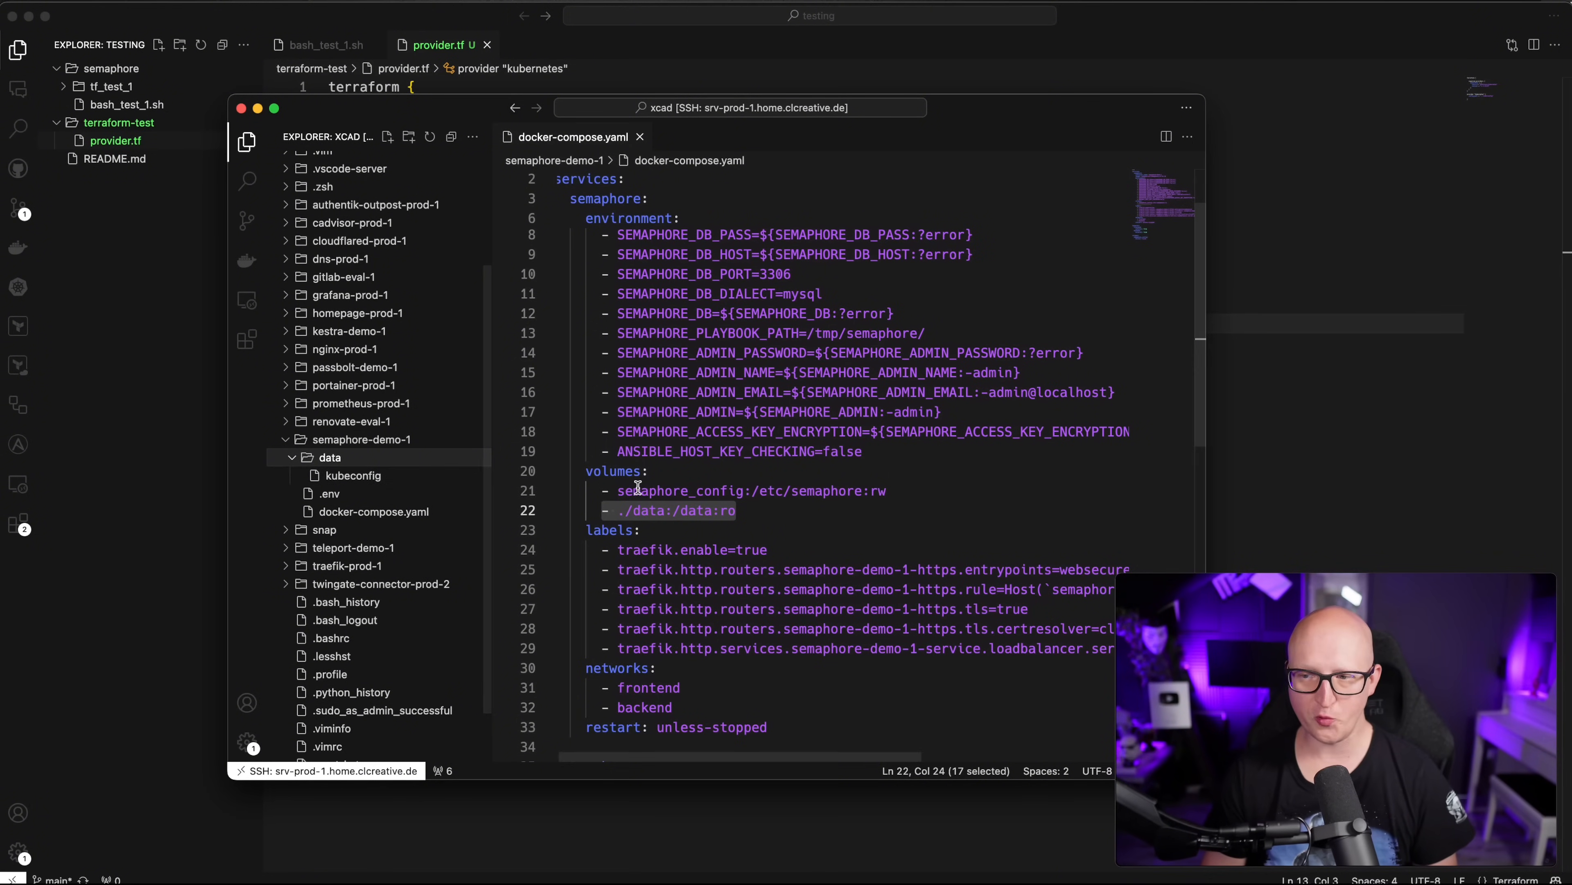
{"action": "left_click", "coordinate": [759, 492]}
{"action": "left_click_drag", "start_coordinate": [673, 511], "coordinate": [712, 509]}
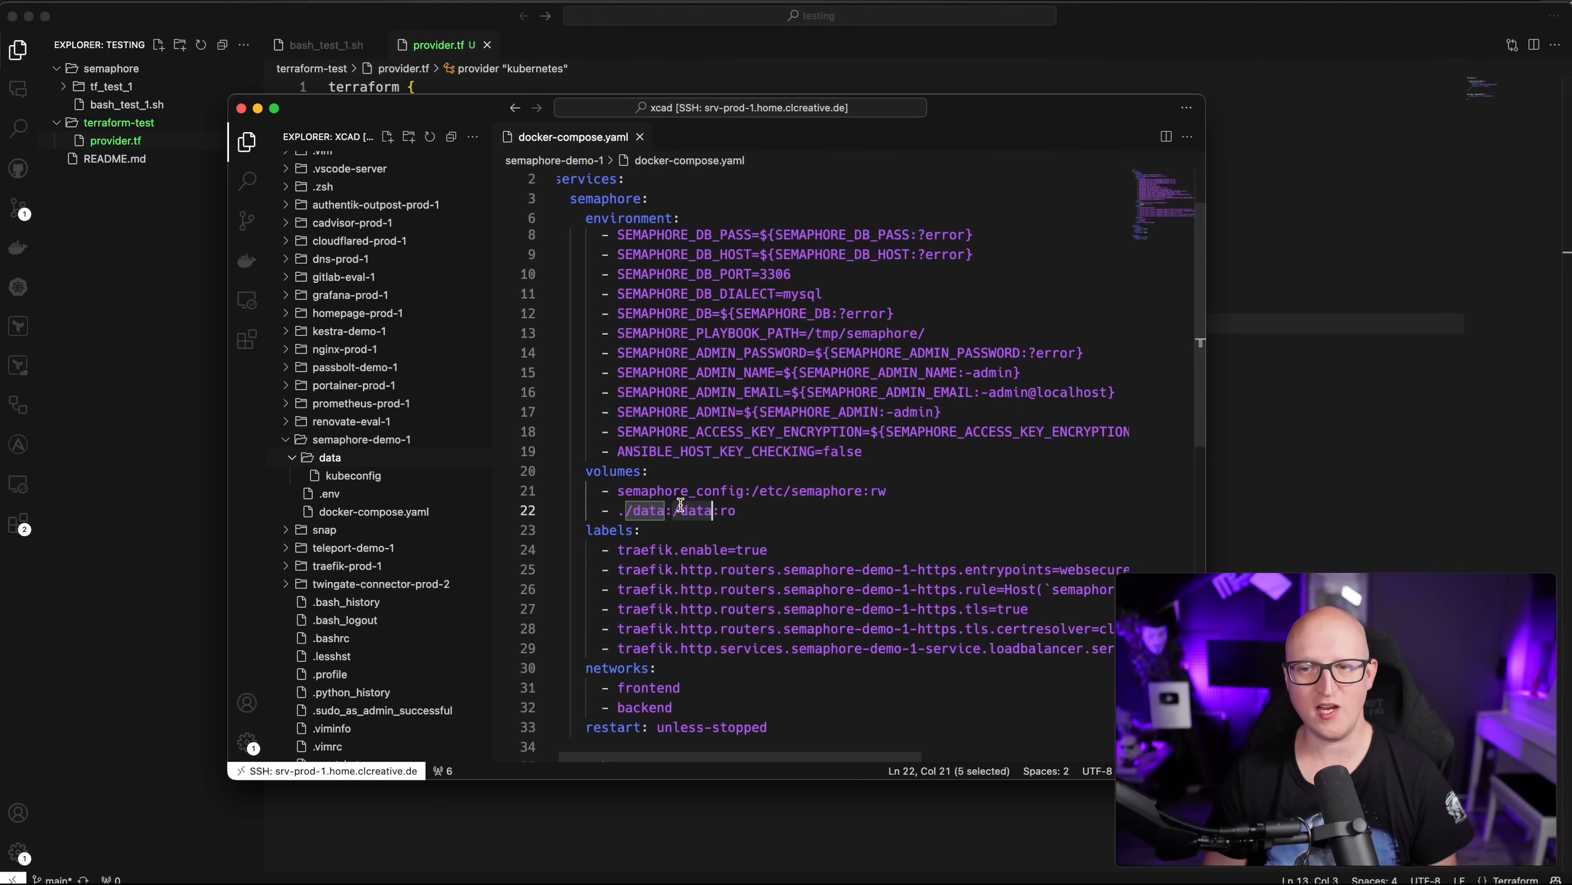
{"action": "left_click", "coordinate": [258, 109]}
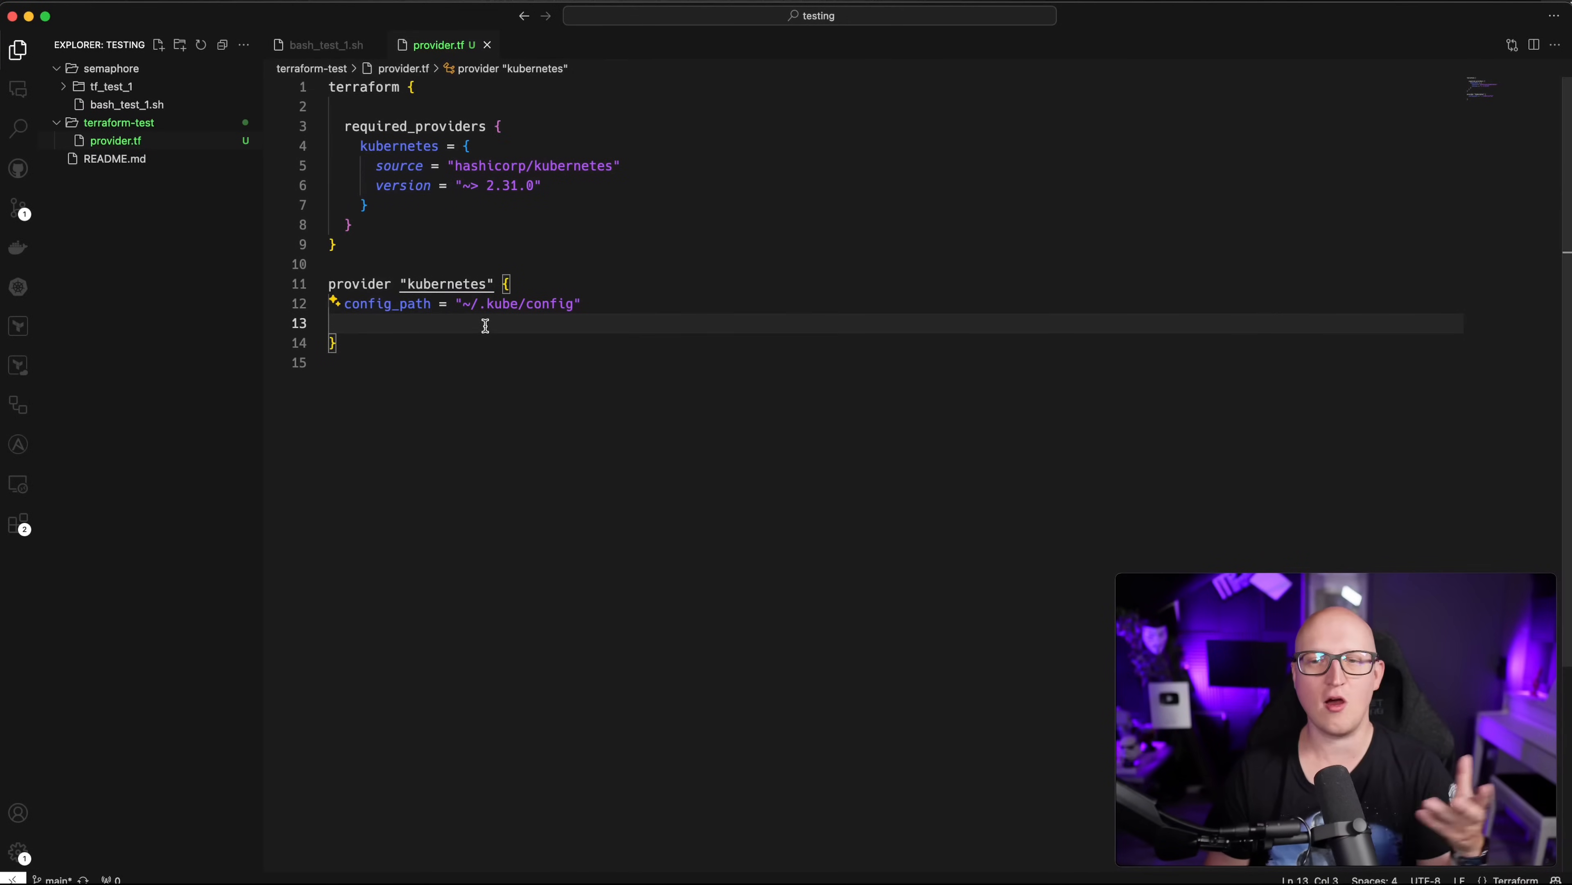
Step: Change config_path to /data/kube/config and add config_context "kube-demo-1" in provider.tf
{"action": "left_click_drag", "start_coordinate": [463, 303], "coordinate": [518, 303]}
{"action": "type", "text": "/data/k"}
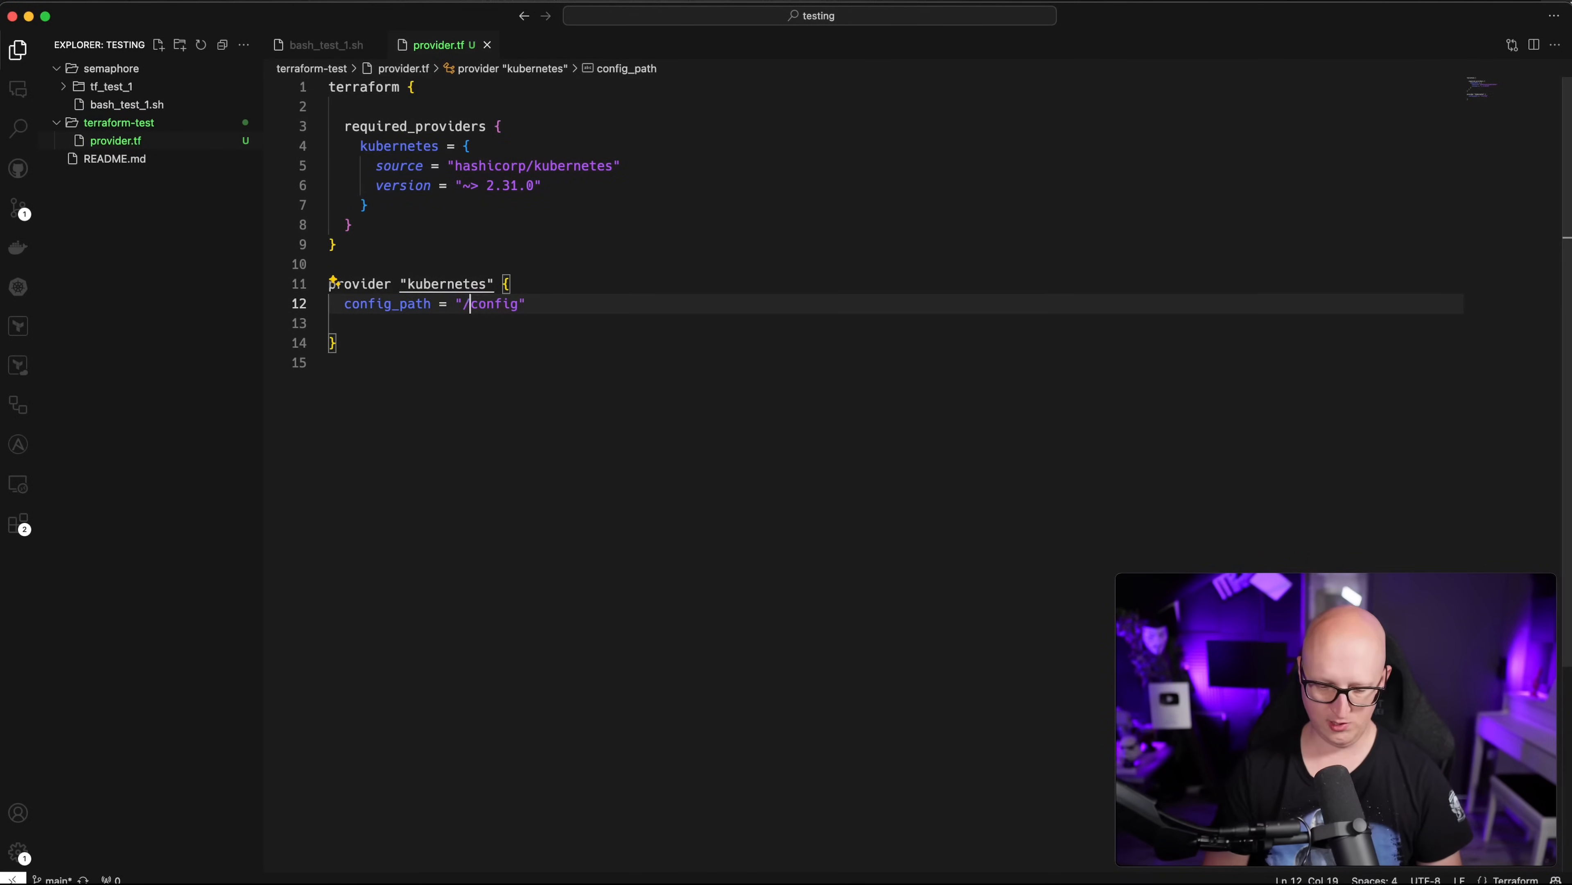
{"action": "type", "text": "ube"}
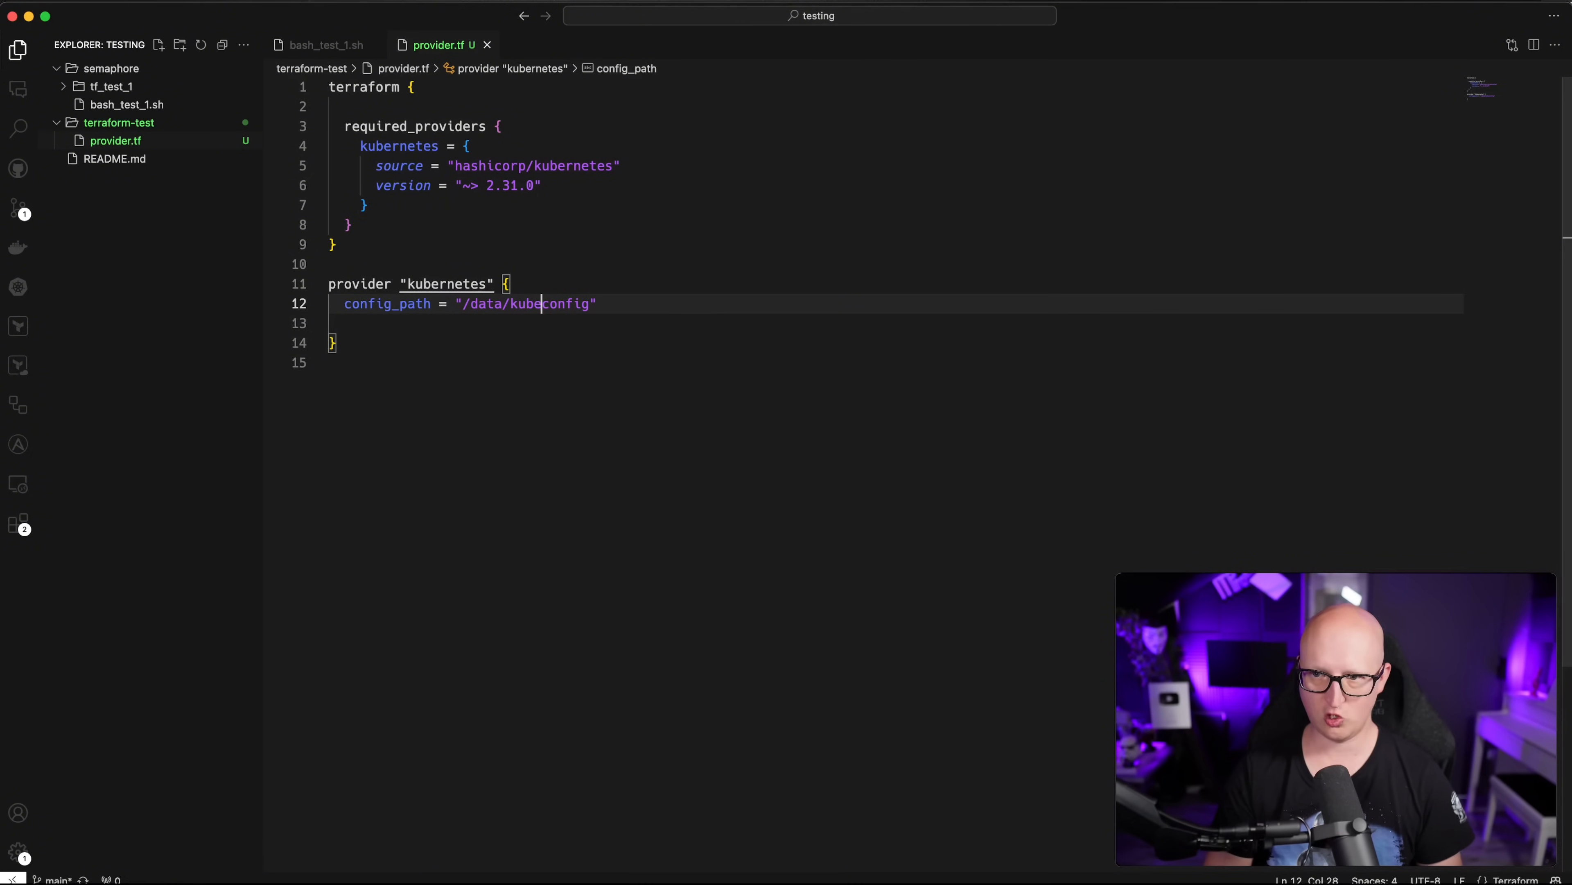
{"action": "key", "text": "Down"}
{"action": "type", "text": "config"}
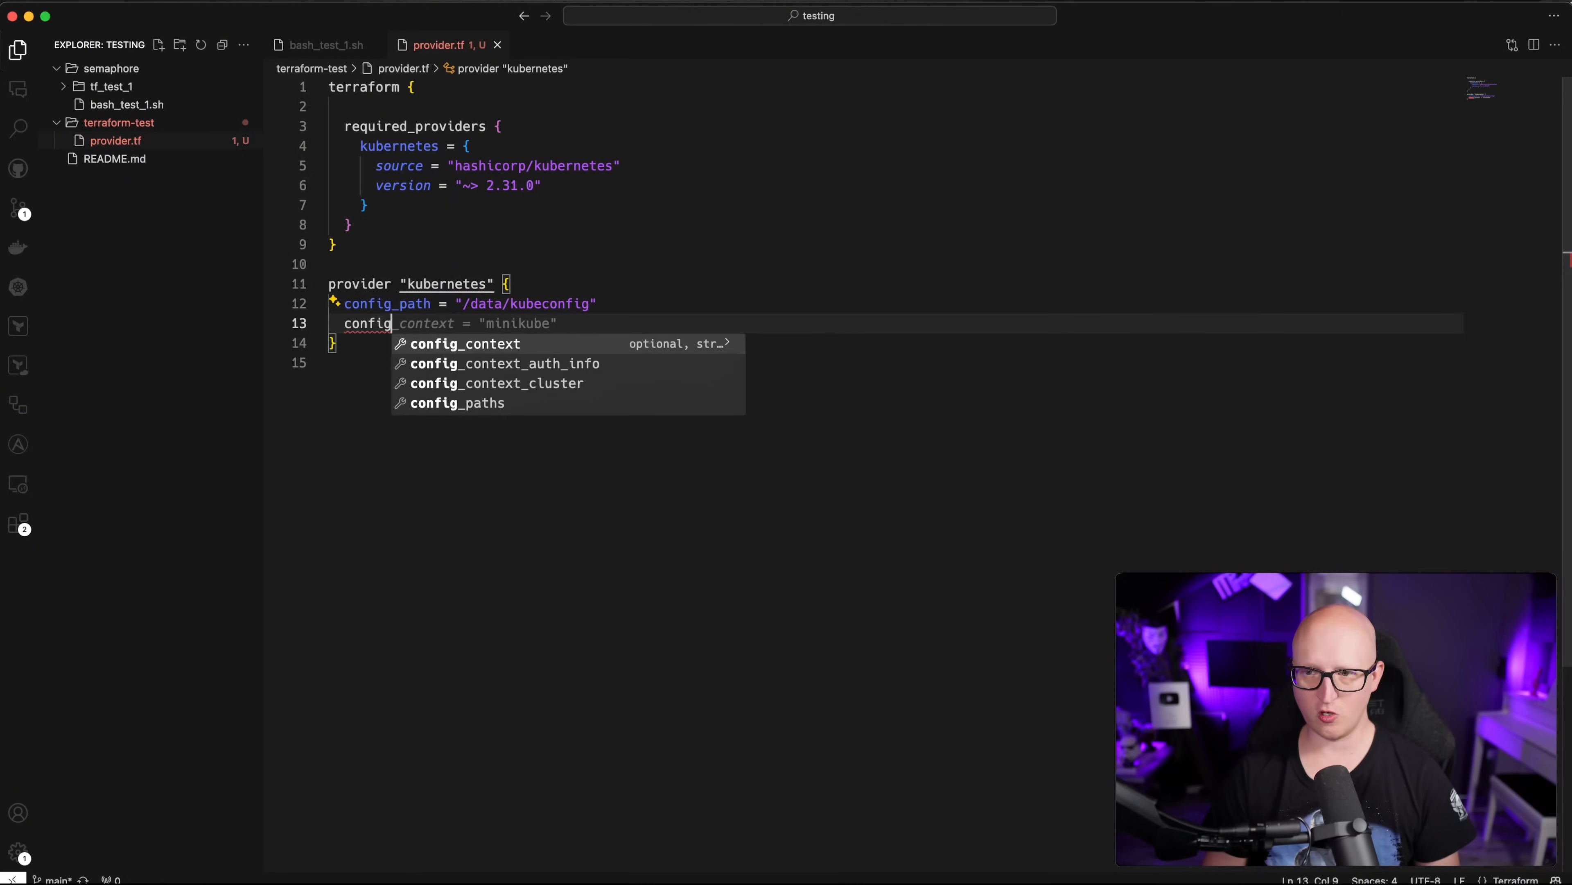
{"action": "key", "text": "Tab"}
{"action": "type", "text": "\"kube"}
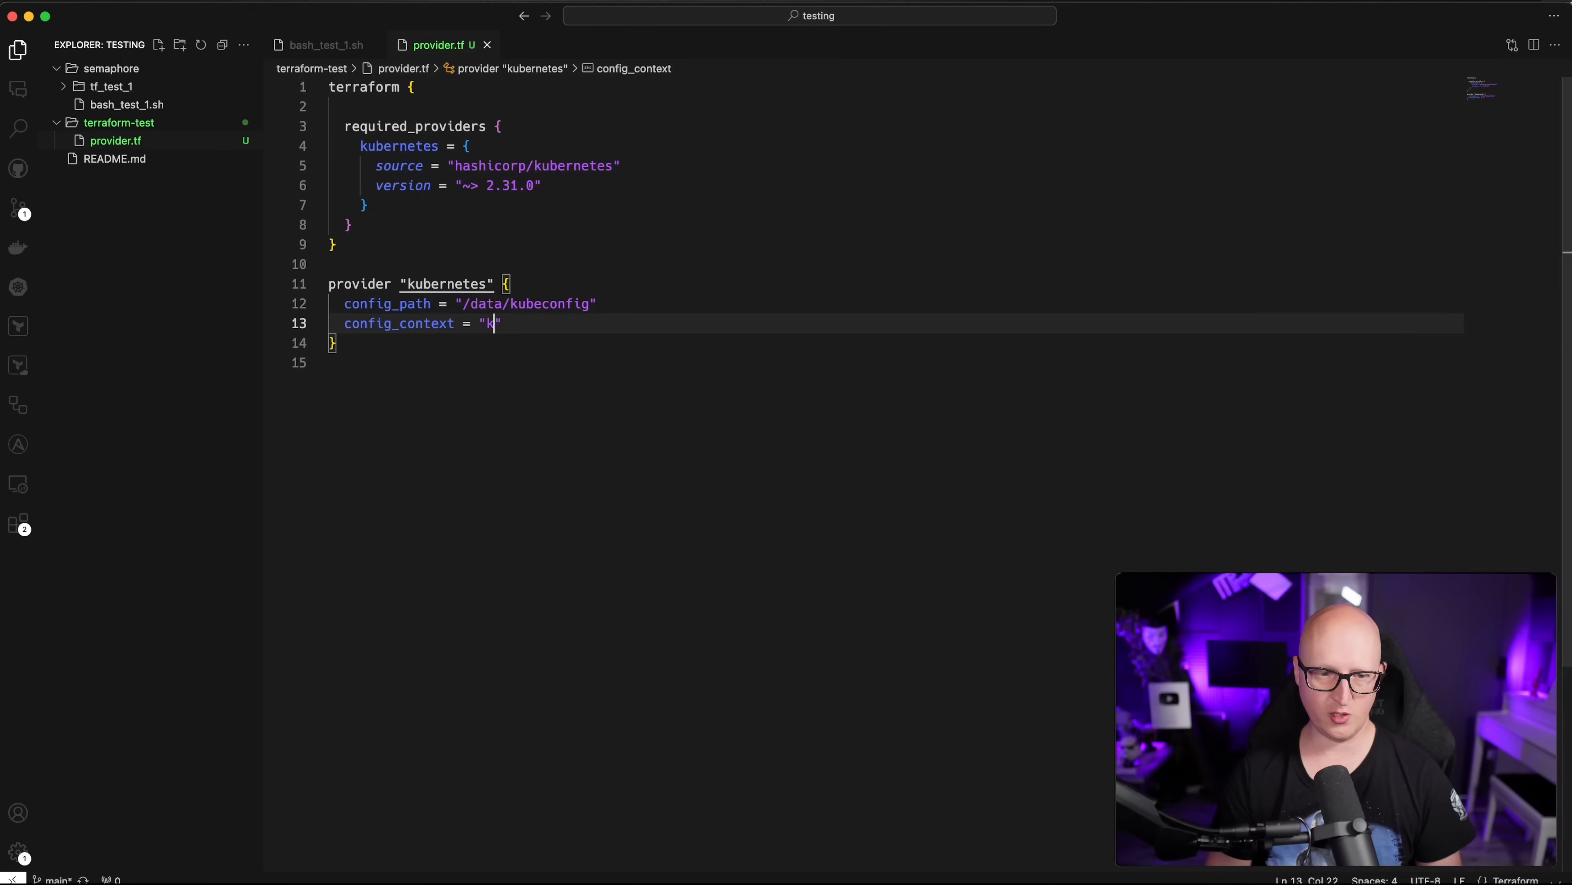
{"action": "type", "text": "-demo-1"}
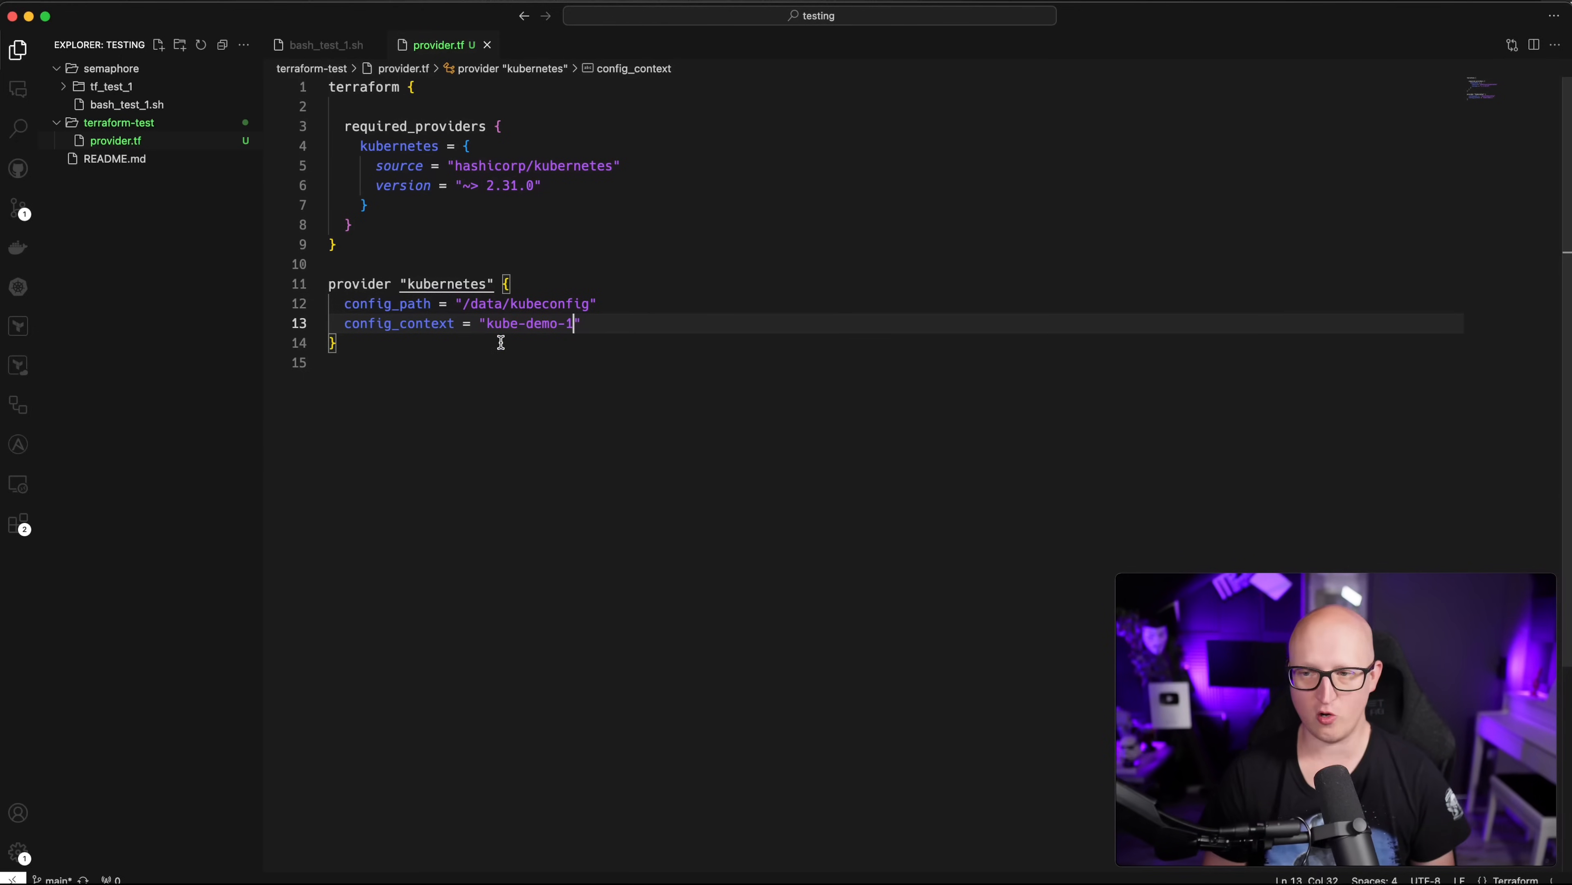
{"action": "left_click", "coordinate": [421, 427]}
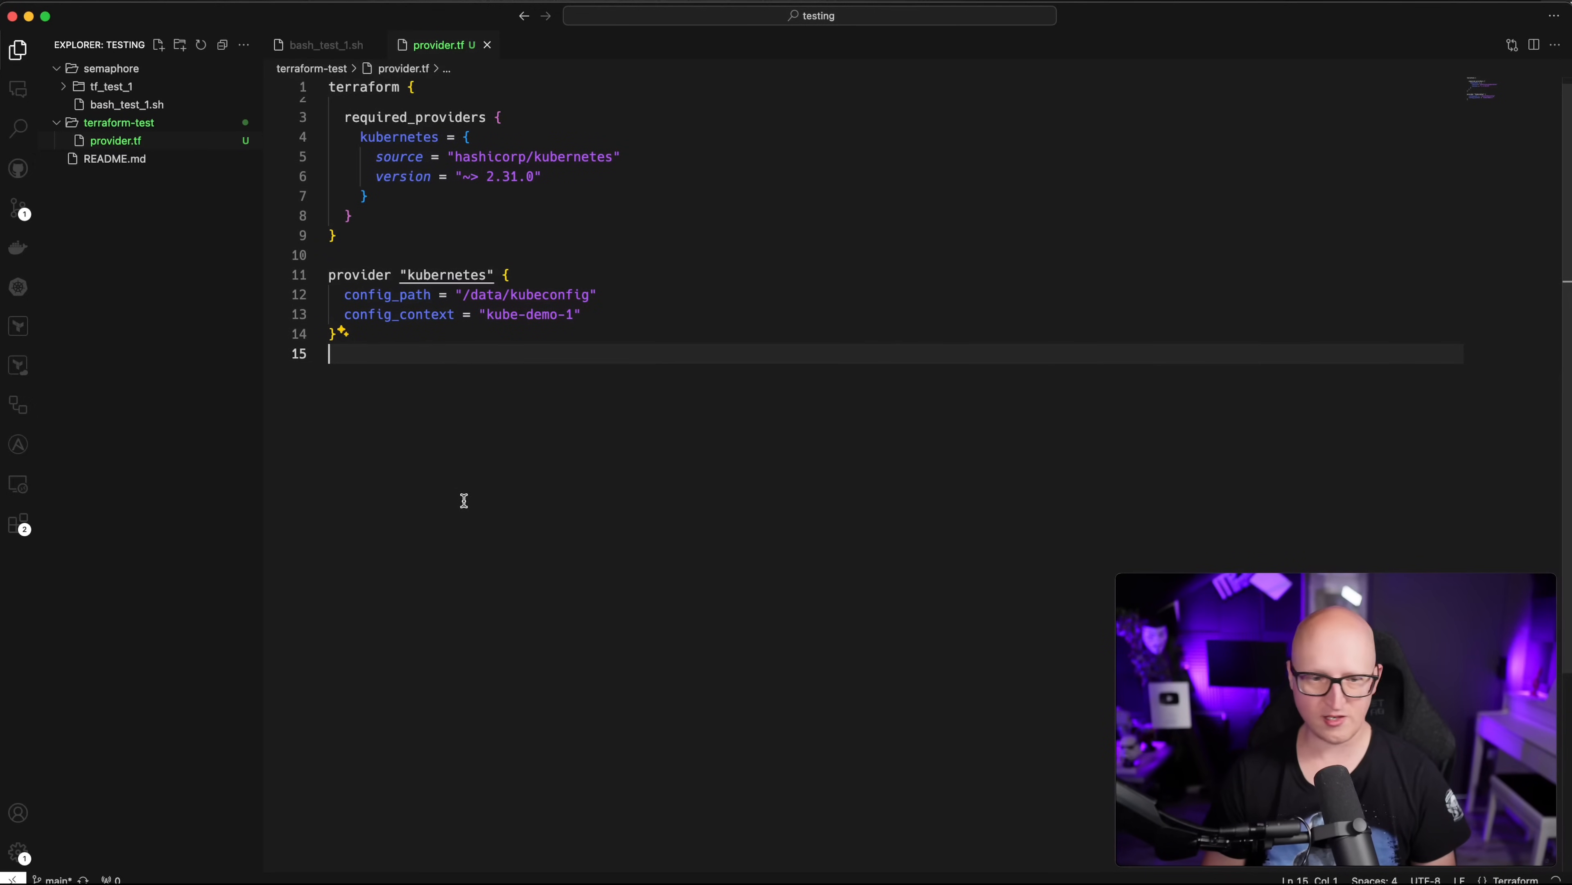
Step: Create resources.tf with a kubernetes_namespace resource whose metadata name is example-namespace
{"action": "right_click", "coordinate": [162, 124]}
{"action": "left_click", "coordinate": [178, 137]}
{"action": "type", "text": "resour"}
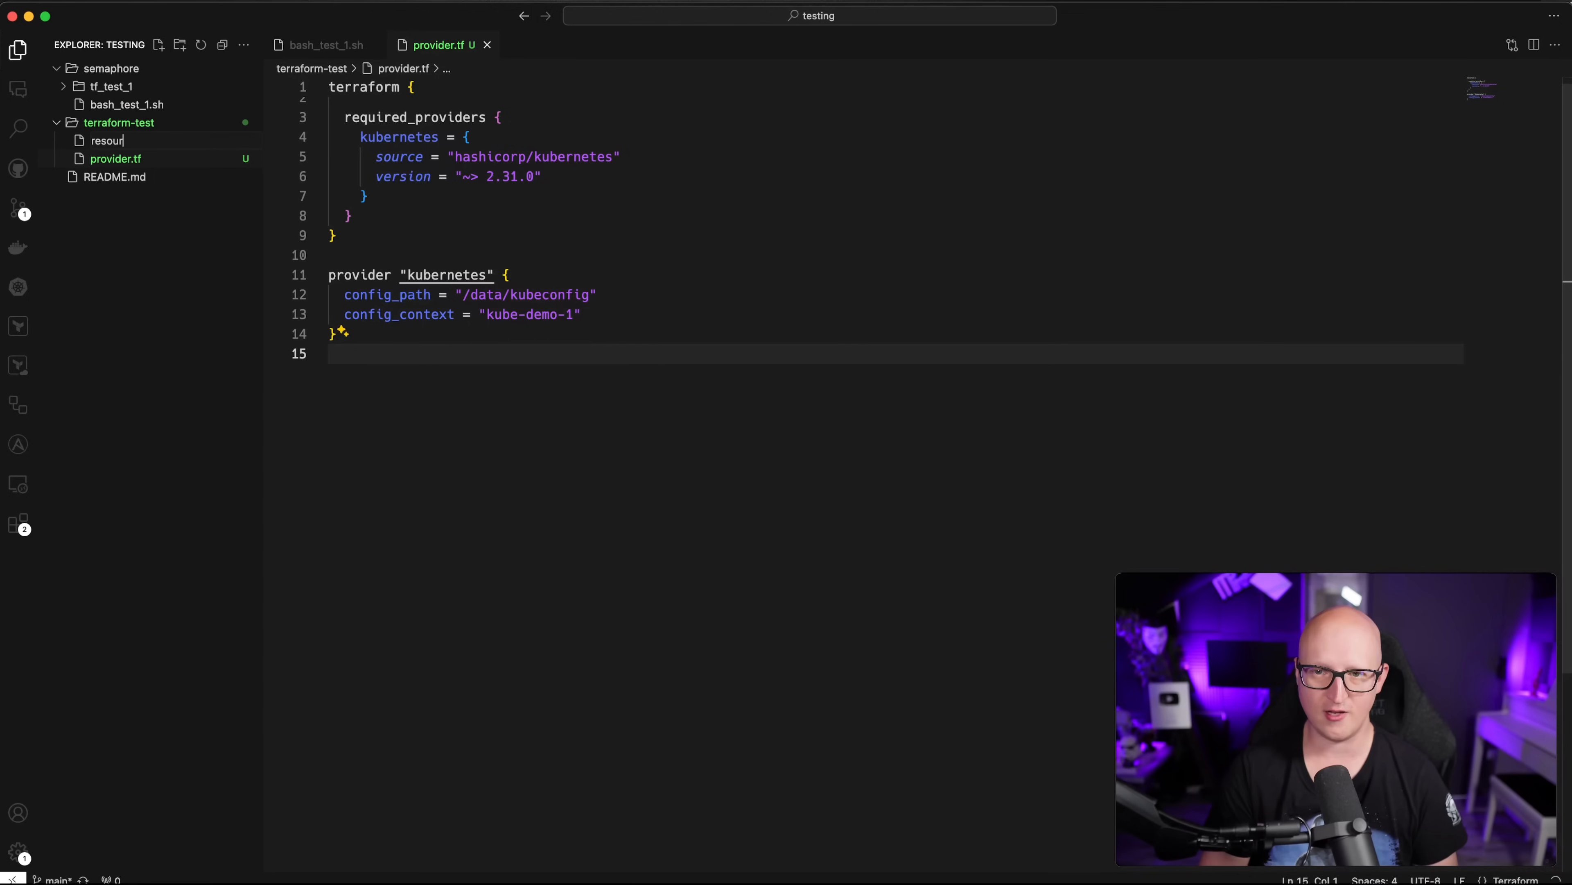
{"action": "type", "text": "ces.tf"}
{"action": "key", "text": "Return"}
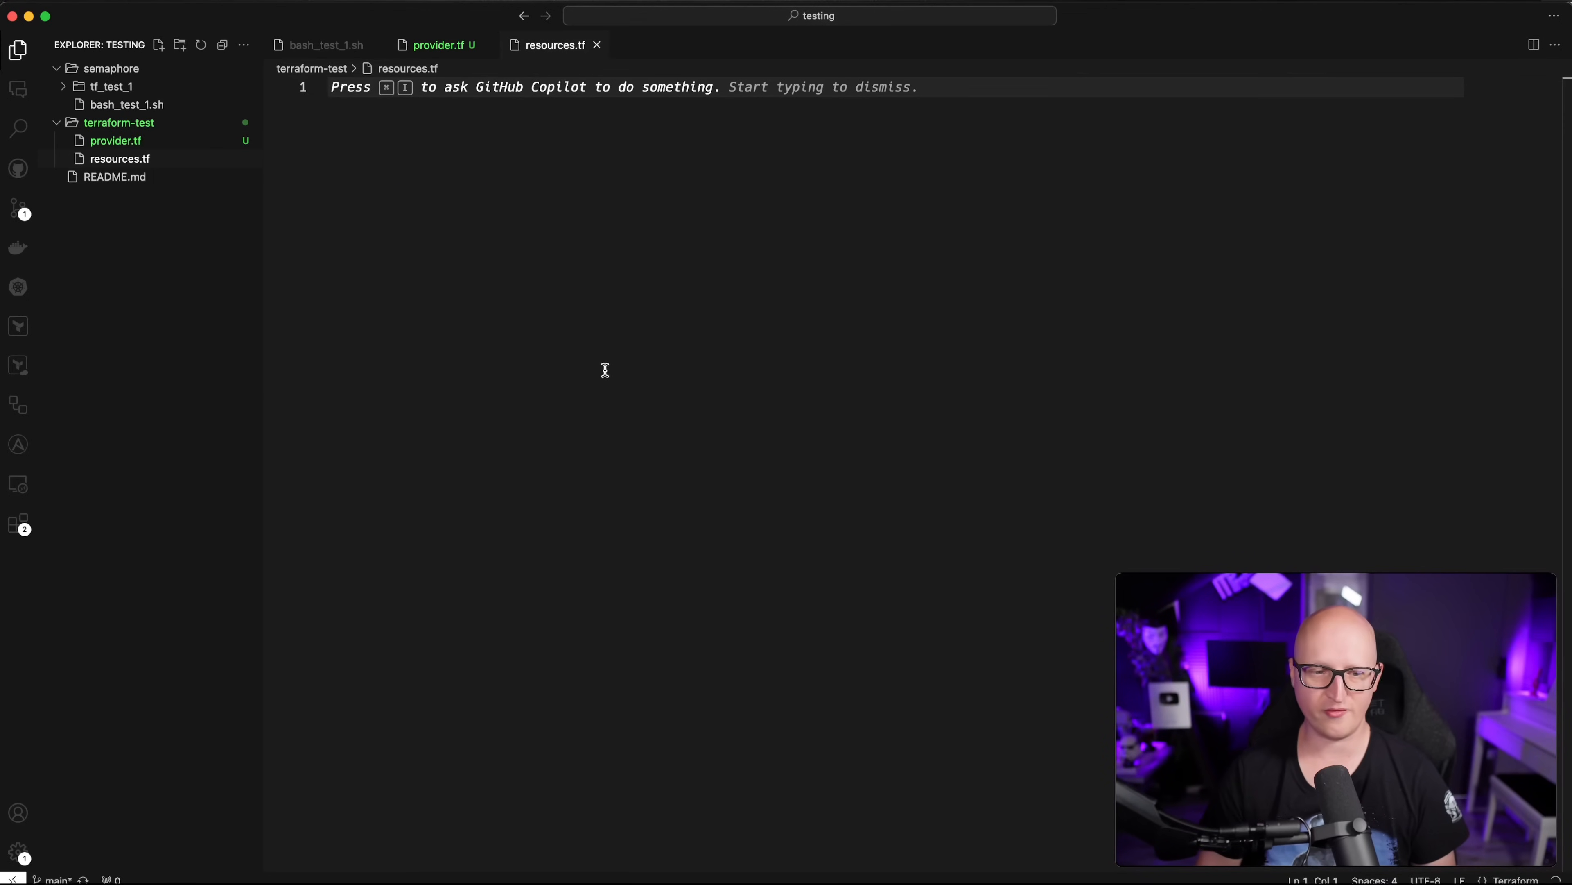
{"action": "type", "text": "resource "}
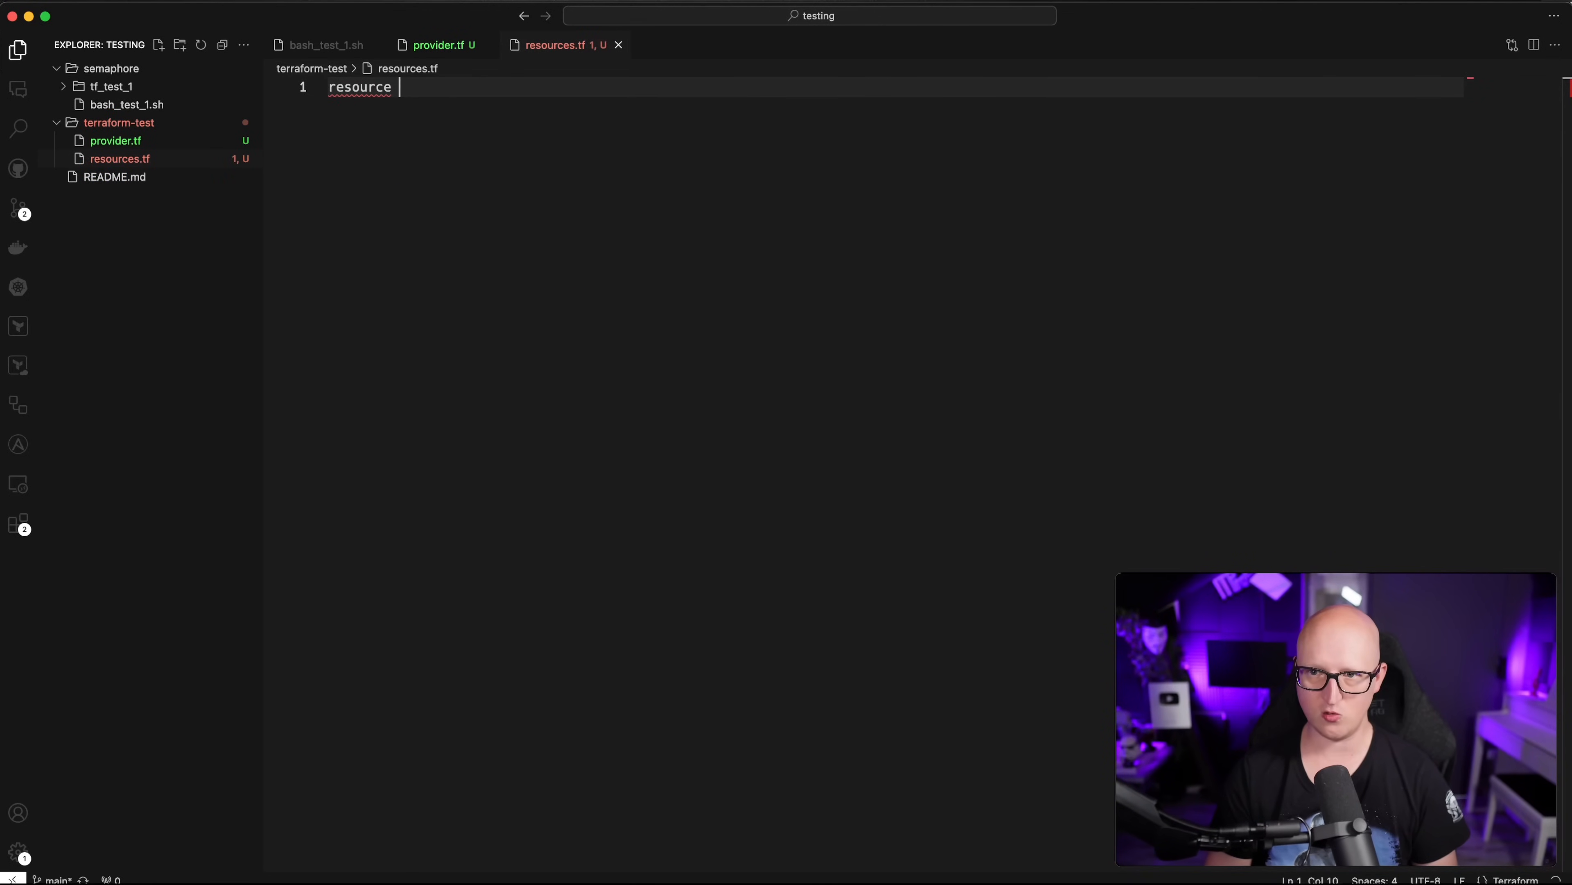
{"action": "type", "text": "\""}
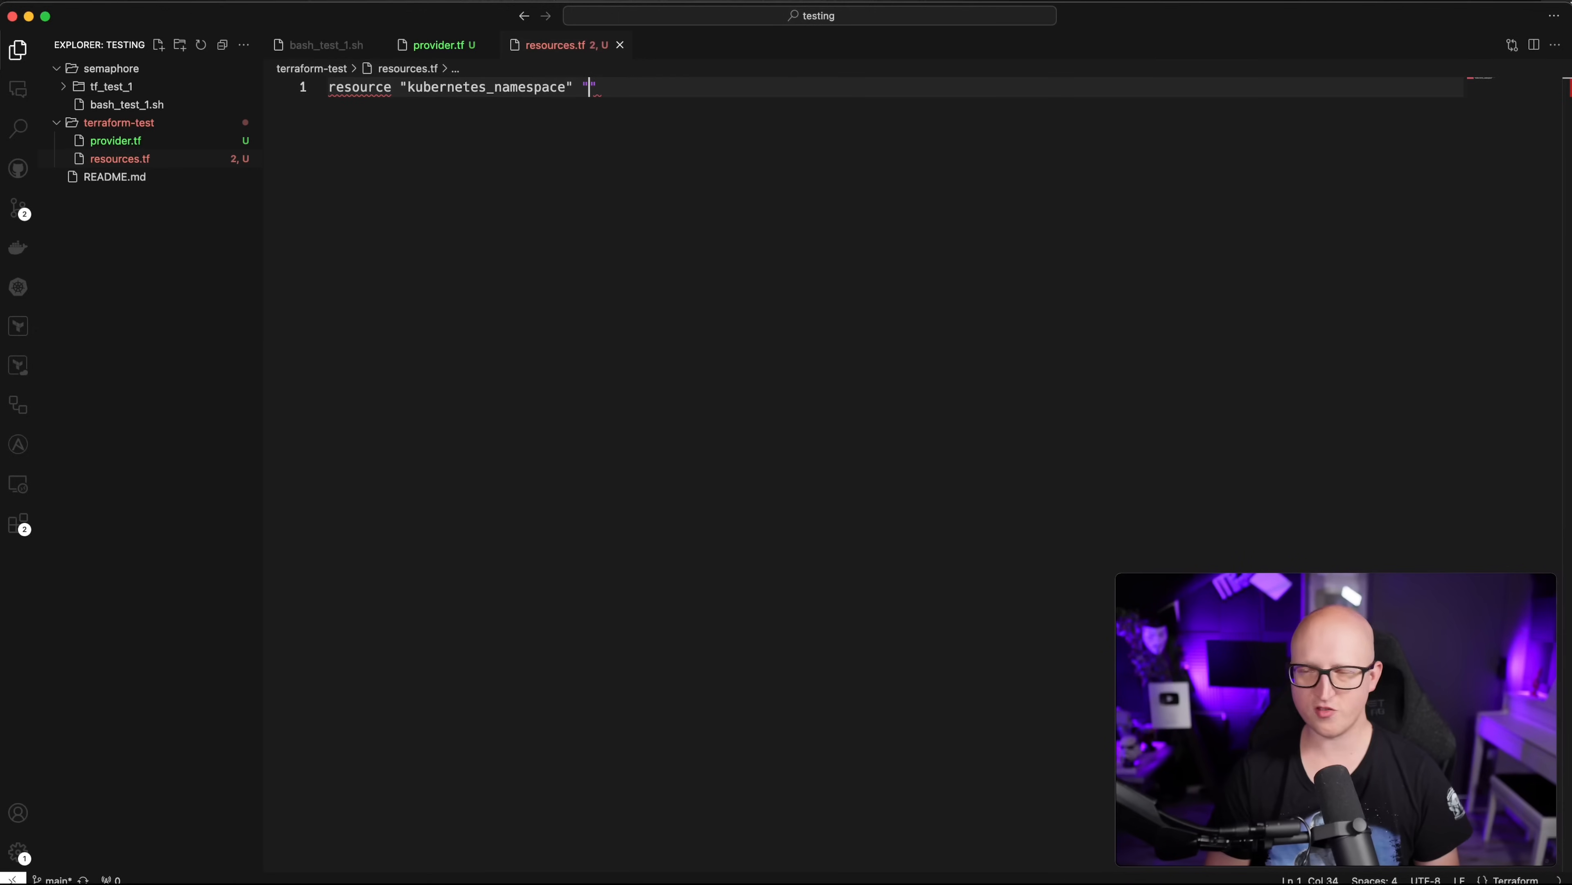
{"action": "type", "text": "kubernetes_namespace\" \"example\" {"}
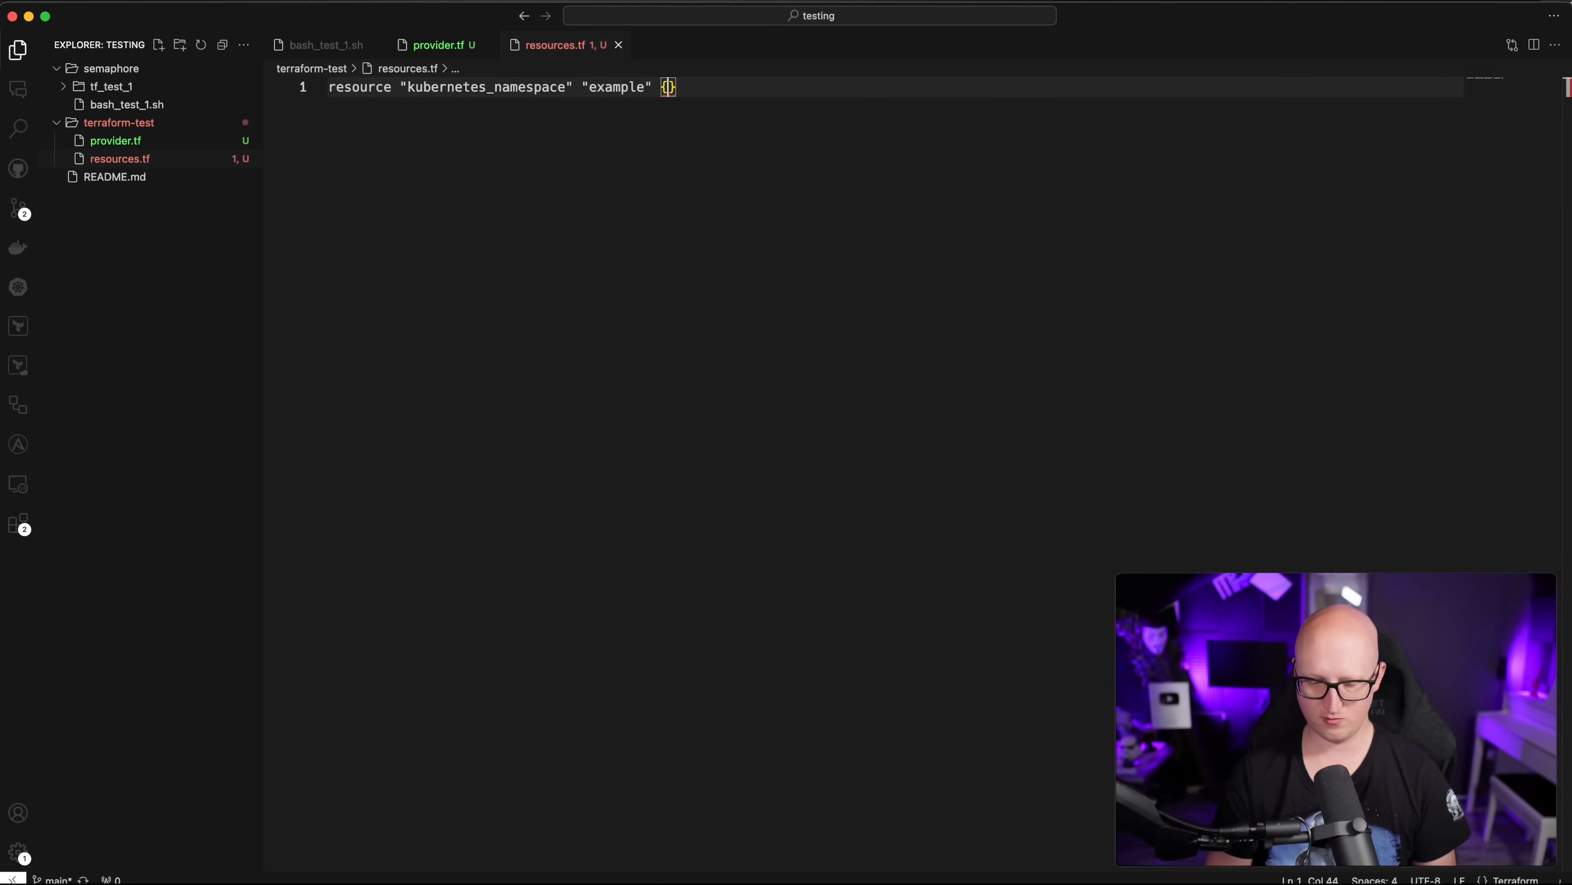
{"action": "key", "text": "Return"}
{"action": "key", "text": "Tab"}
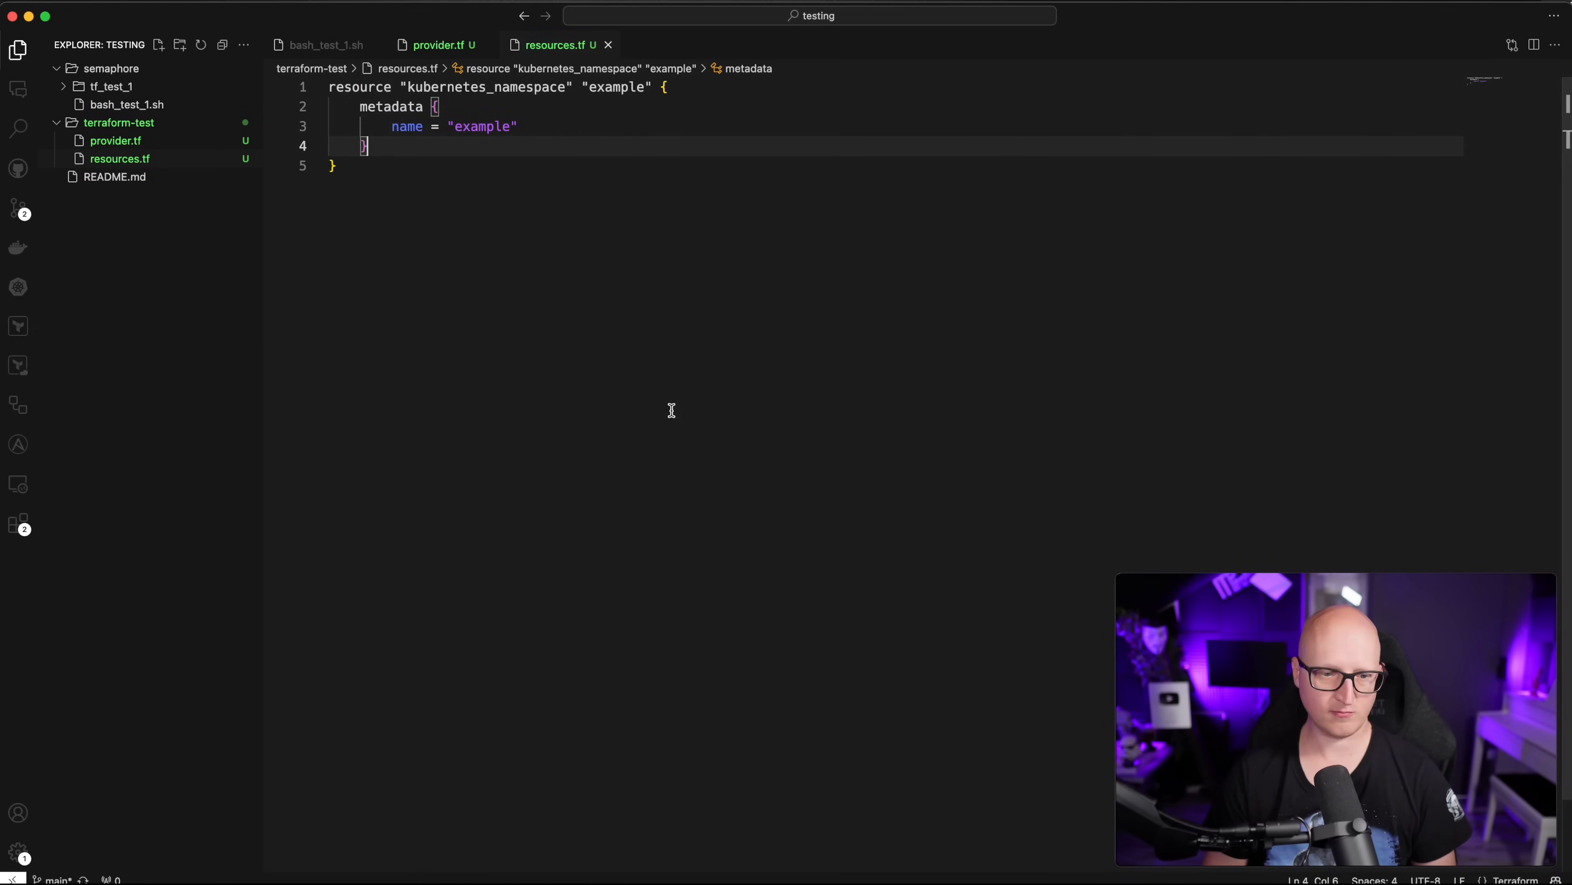
{"action": "left_click", "coordinate": [482, 232]}
{"action": "double_click", "coordinate": [512, 127]}
{"action": "left_click", "coordinate": [500, 193]}
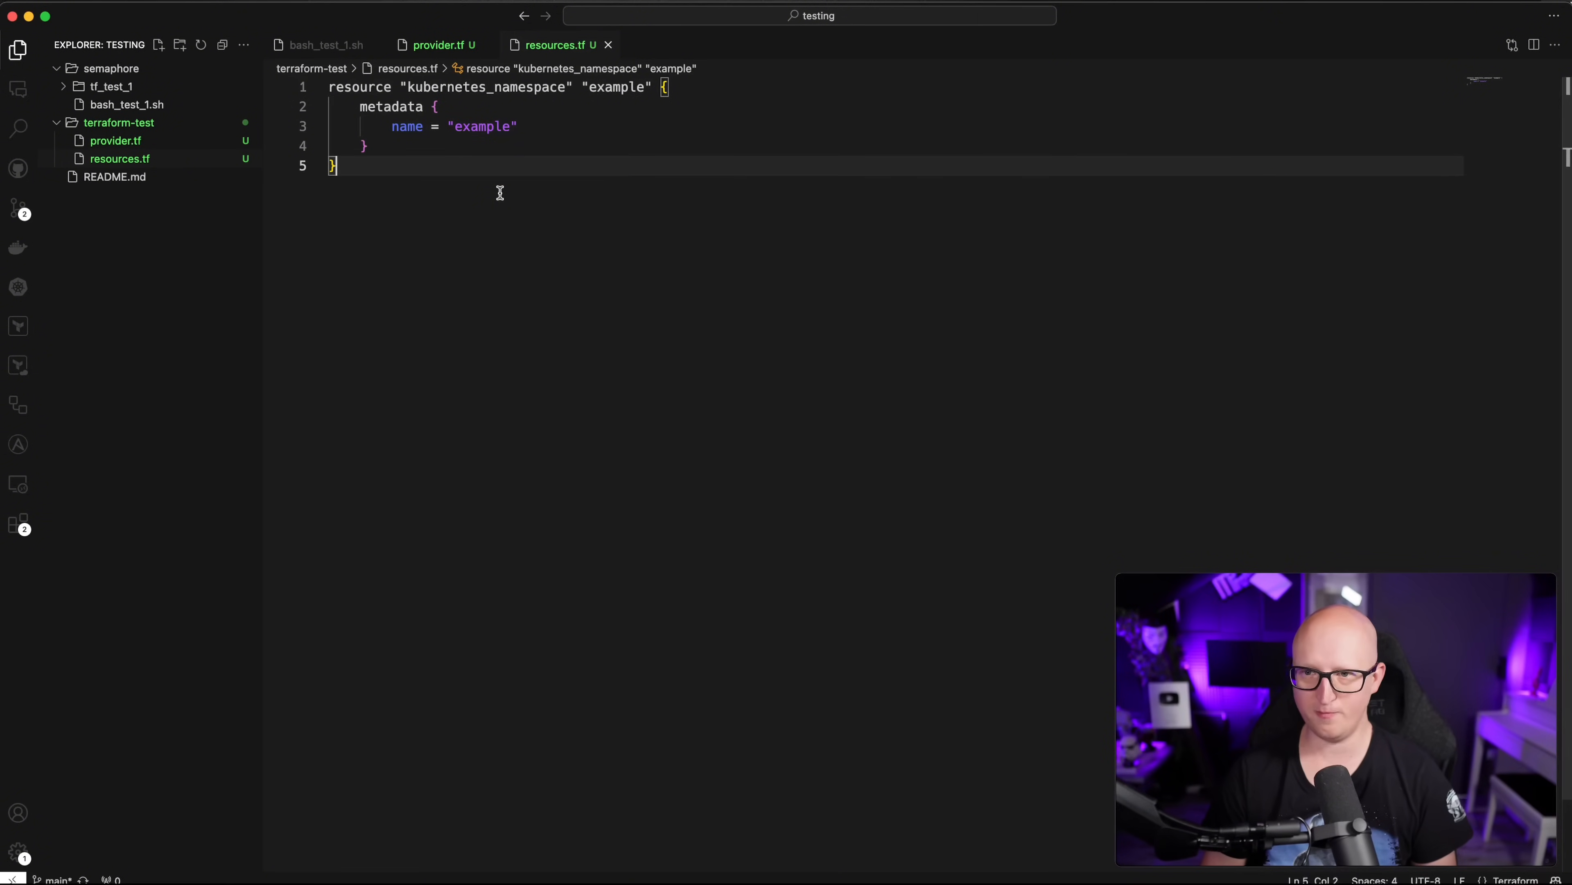
{"action": "key", "text": "Return"}
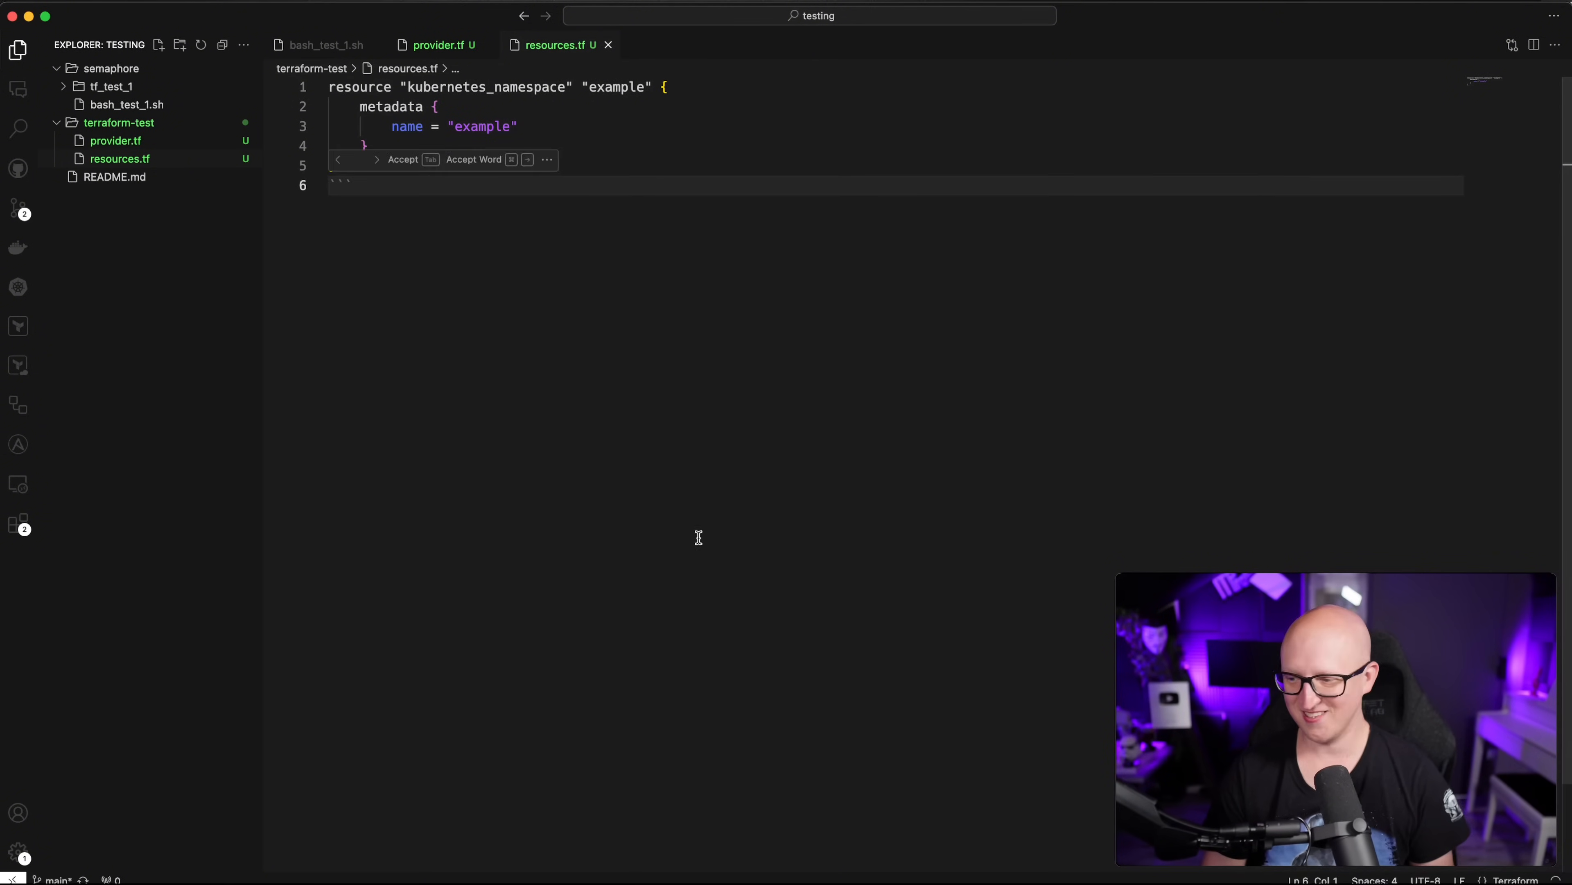
{"action": "key", "text": "Tab"}
Step: Commit the new terraform files as 'tf example' and push them to GitLab
{"action": "left_click", "coordinate": [18, 208]}
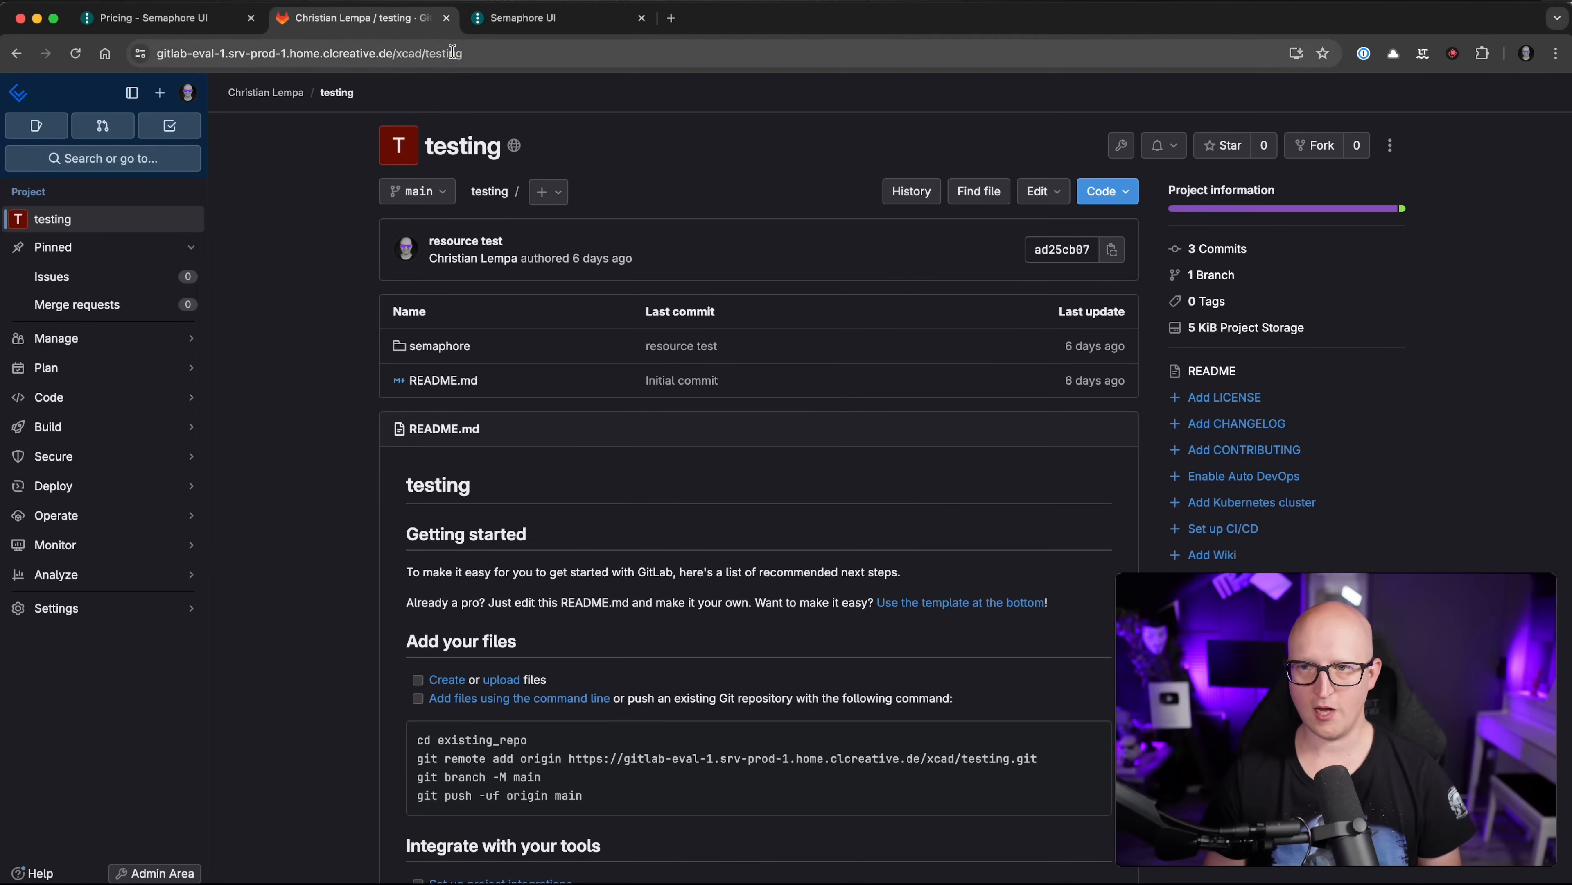
{"action": "key", "text": "super+l"}
{"action": "key", "text": "Return"}
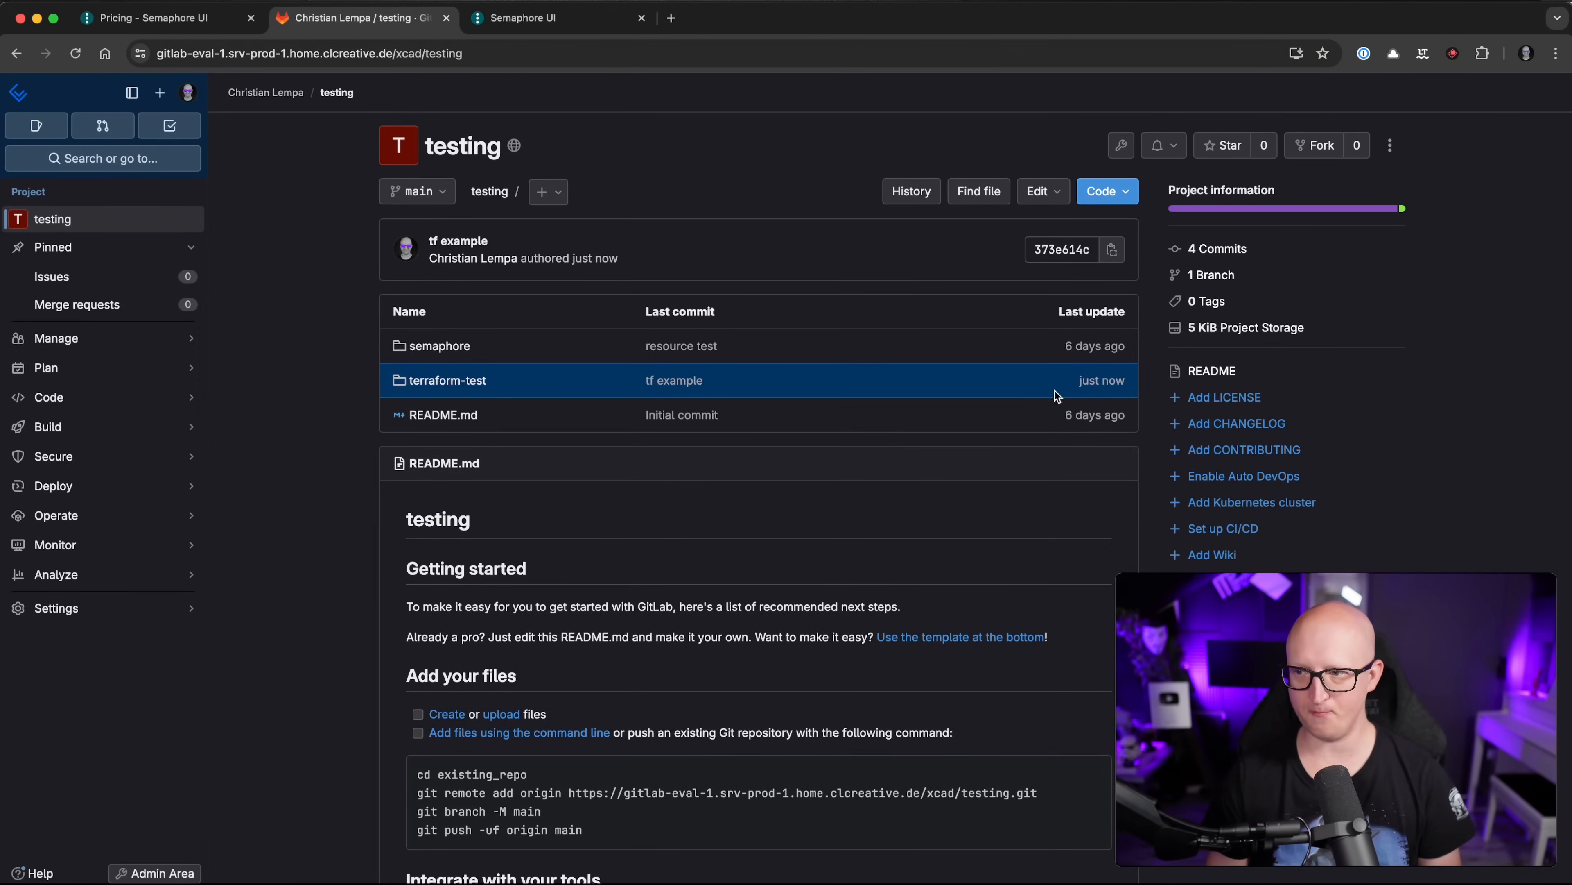
Step: Start a Terraform Code template named terraform-test with subdirectory terraform-test
{"action": "left_click", "coordinate": [1453, 104]}
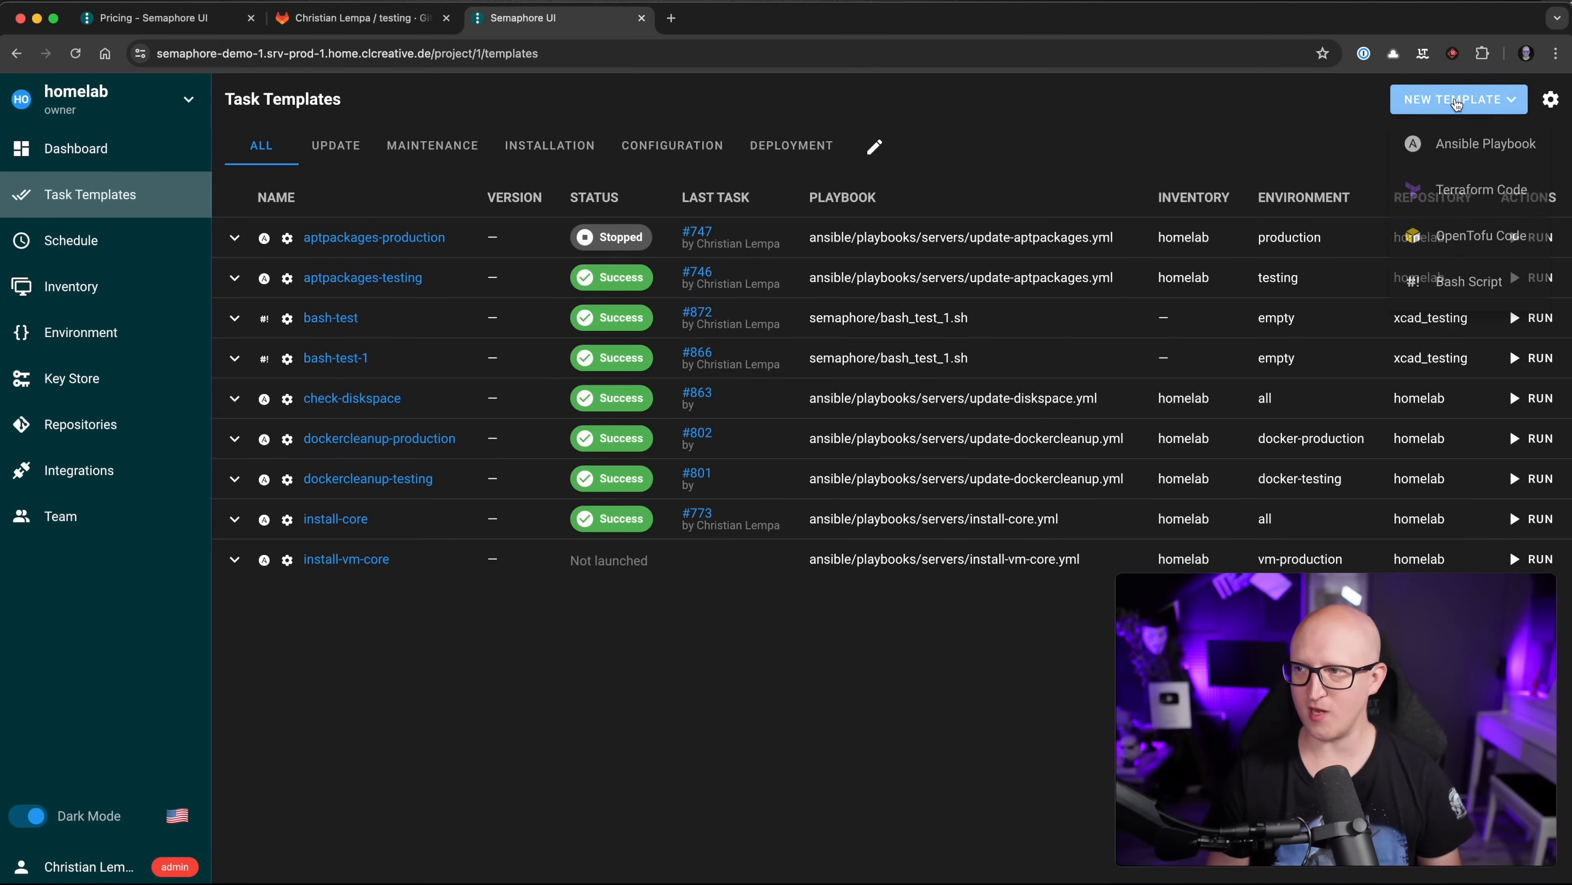
{"action": "left_click", "coordinate": [1449, 193]}
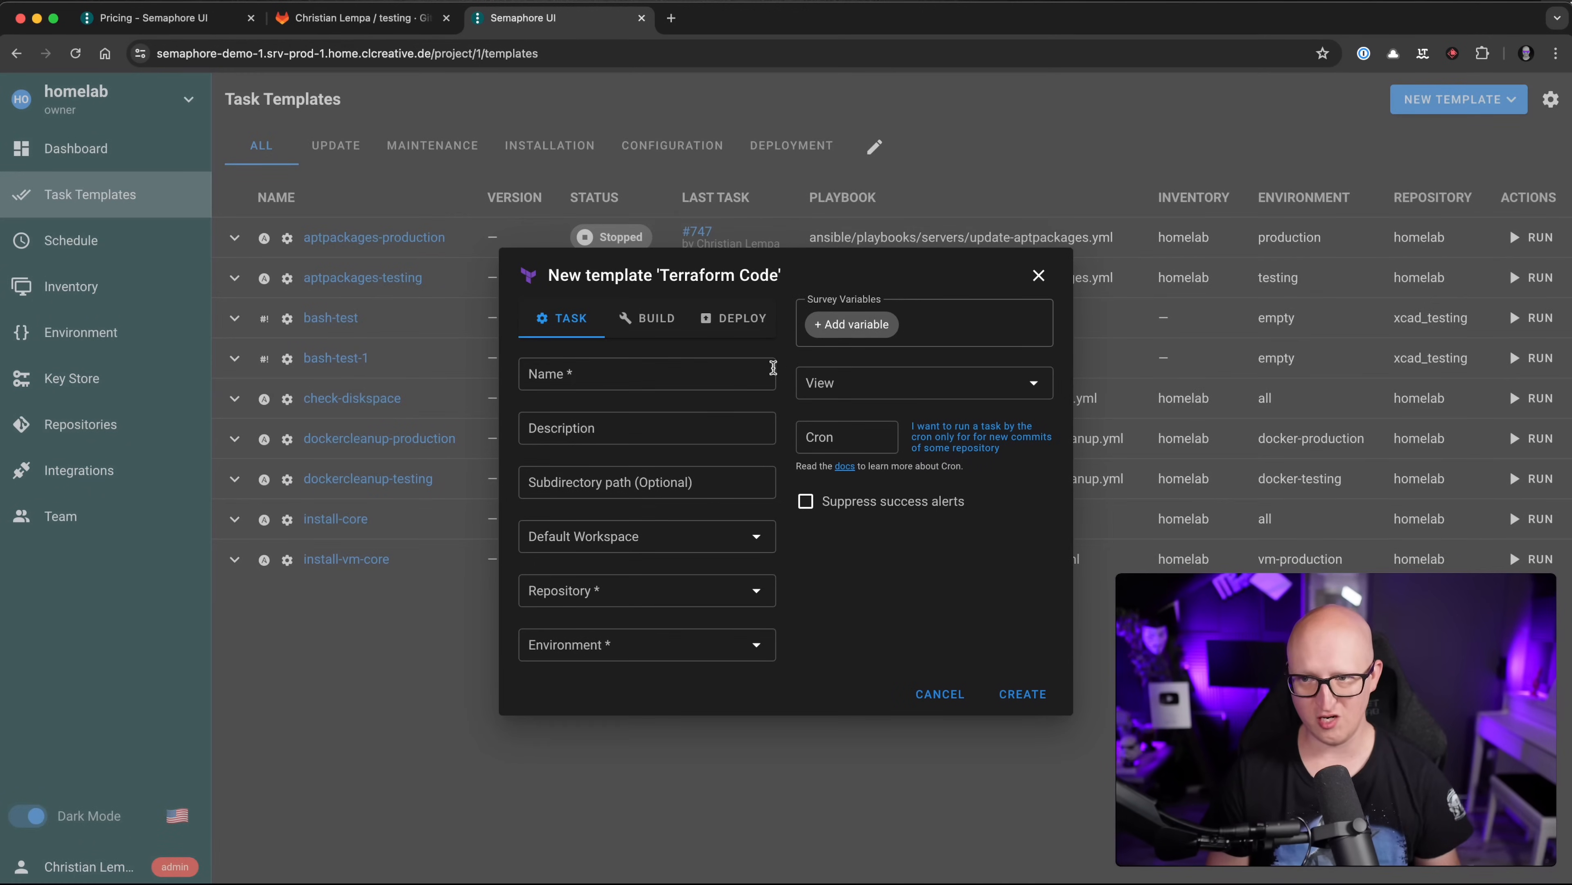
{"action": "left_click", "coordinate": [642, 368]}
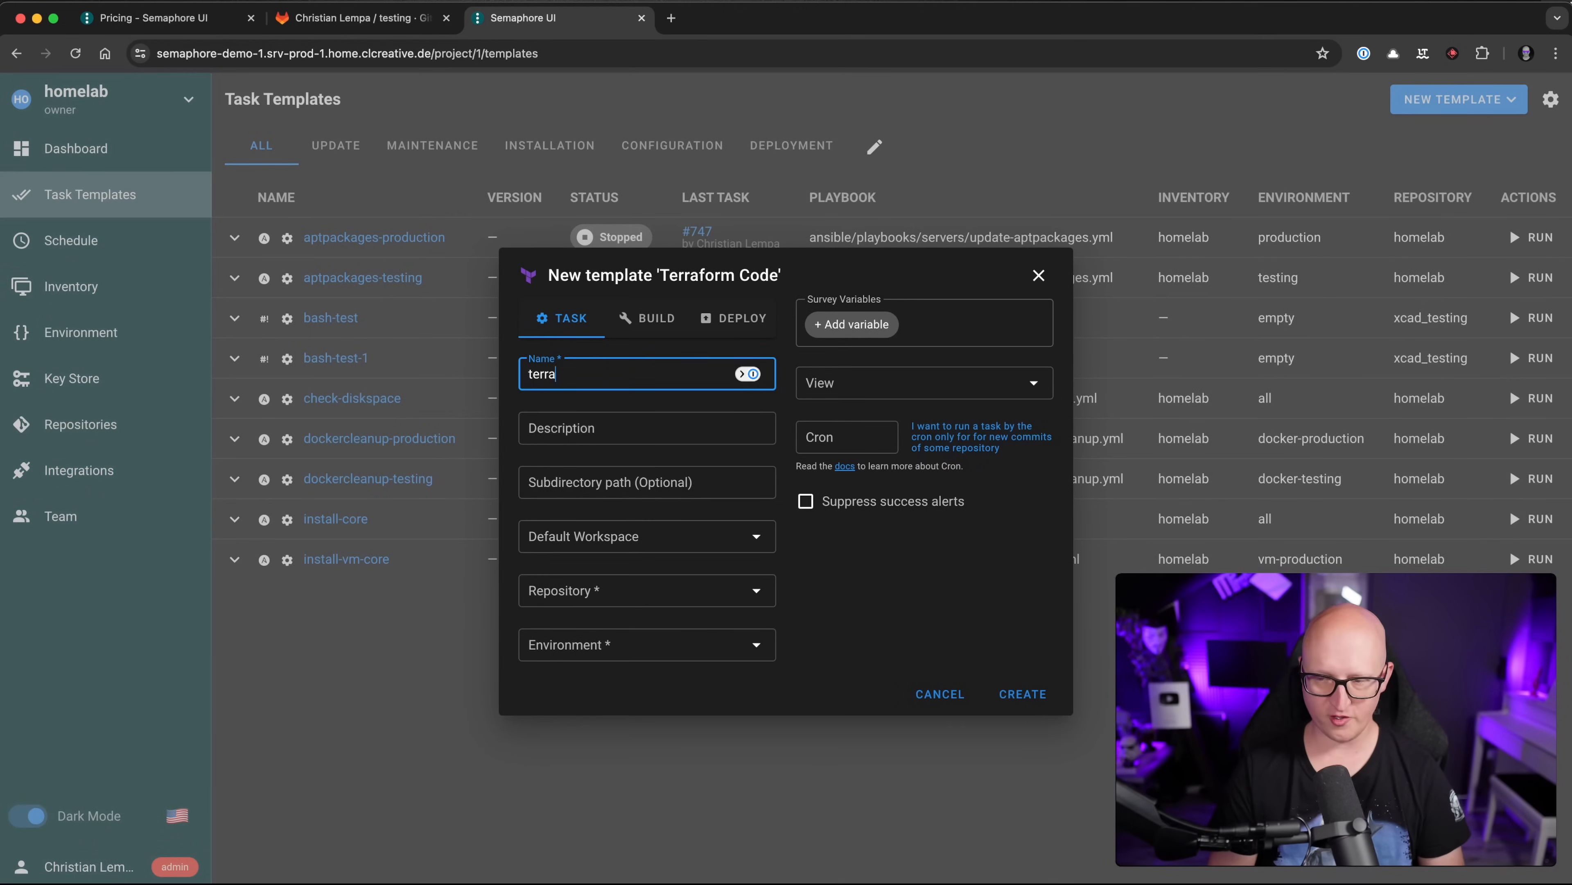
{"action": "left_click", "coordinate": [572, 478]}
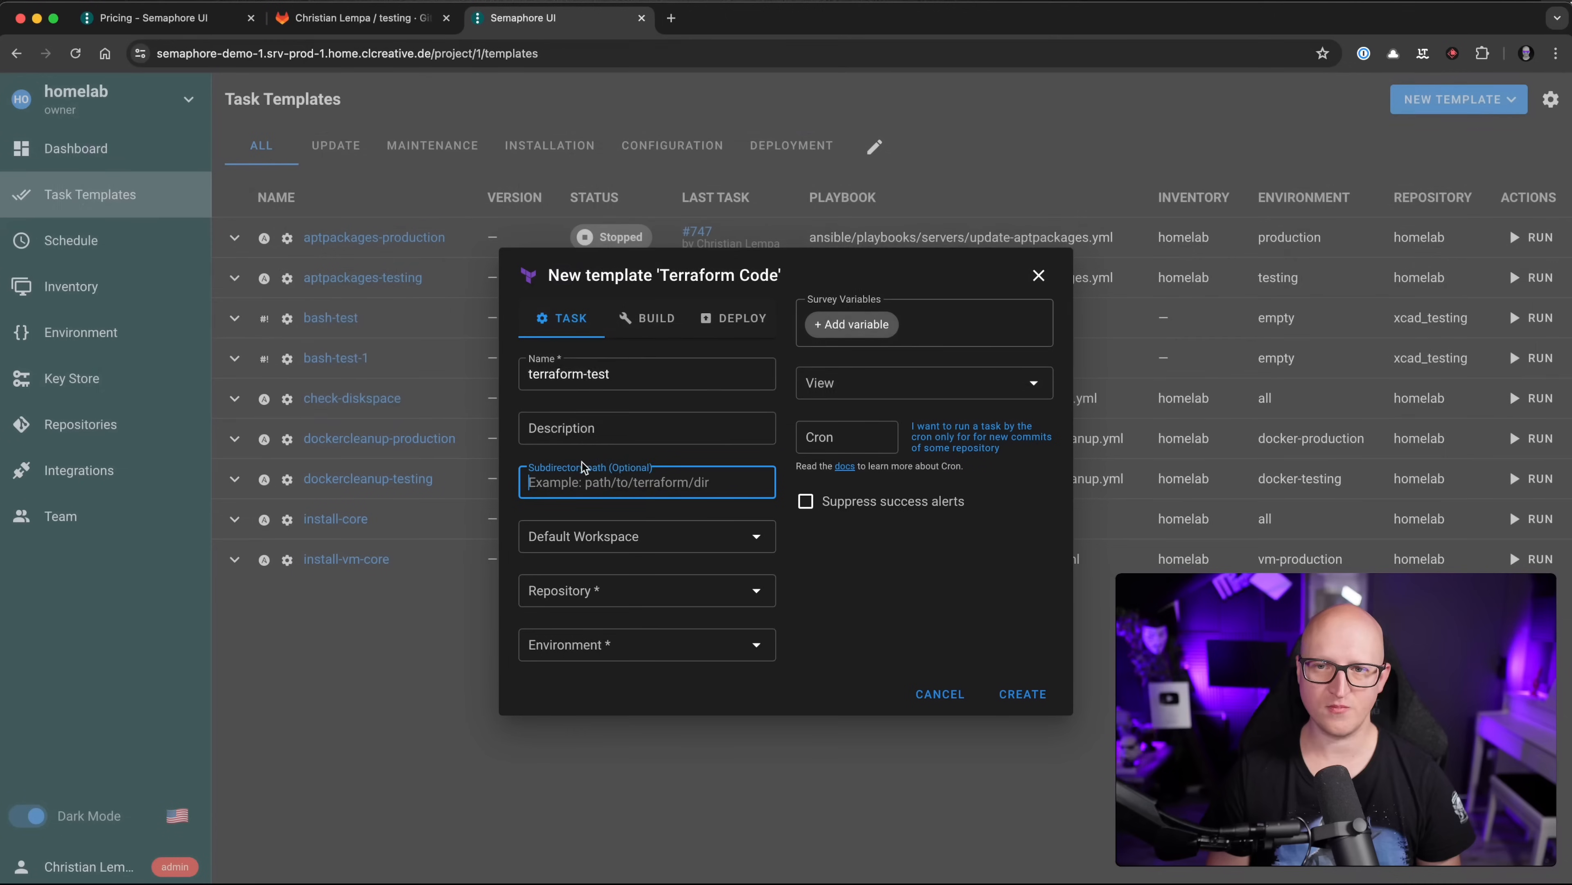
{"action": "type", "text": "terraform-test"}
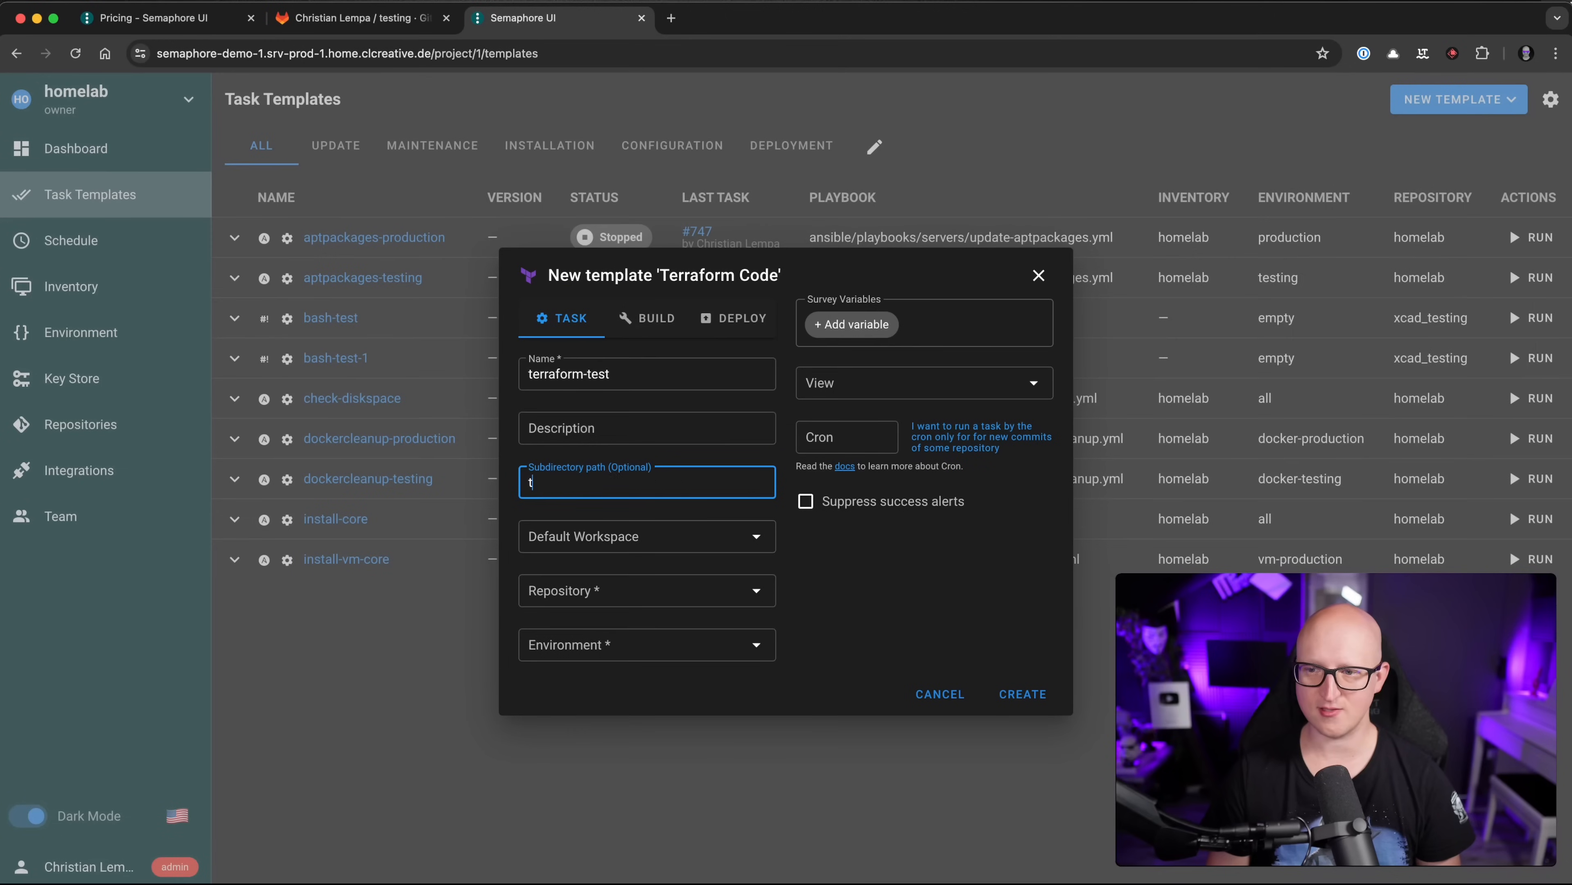
Step: Select the xcad_testing repository and empty environment, then create the template
{"action": "left_click", "coordinate": [597, 585]}
{"action": "left_click", "coordinate": [561, 630]}
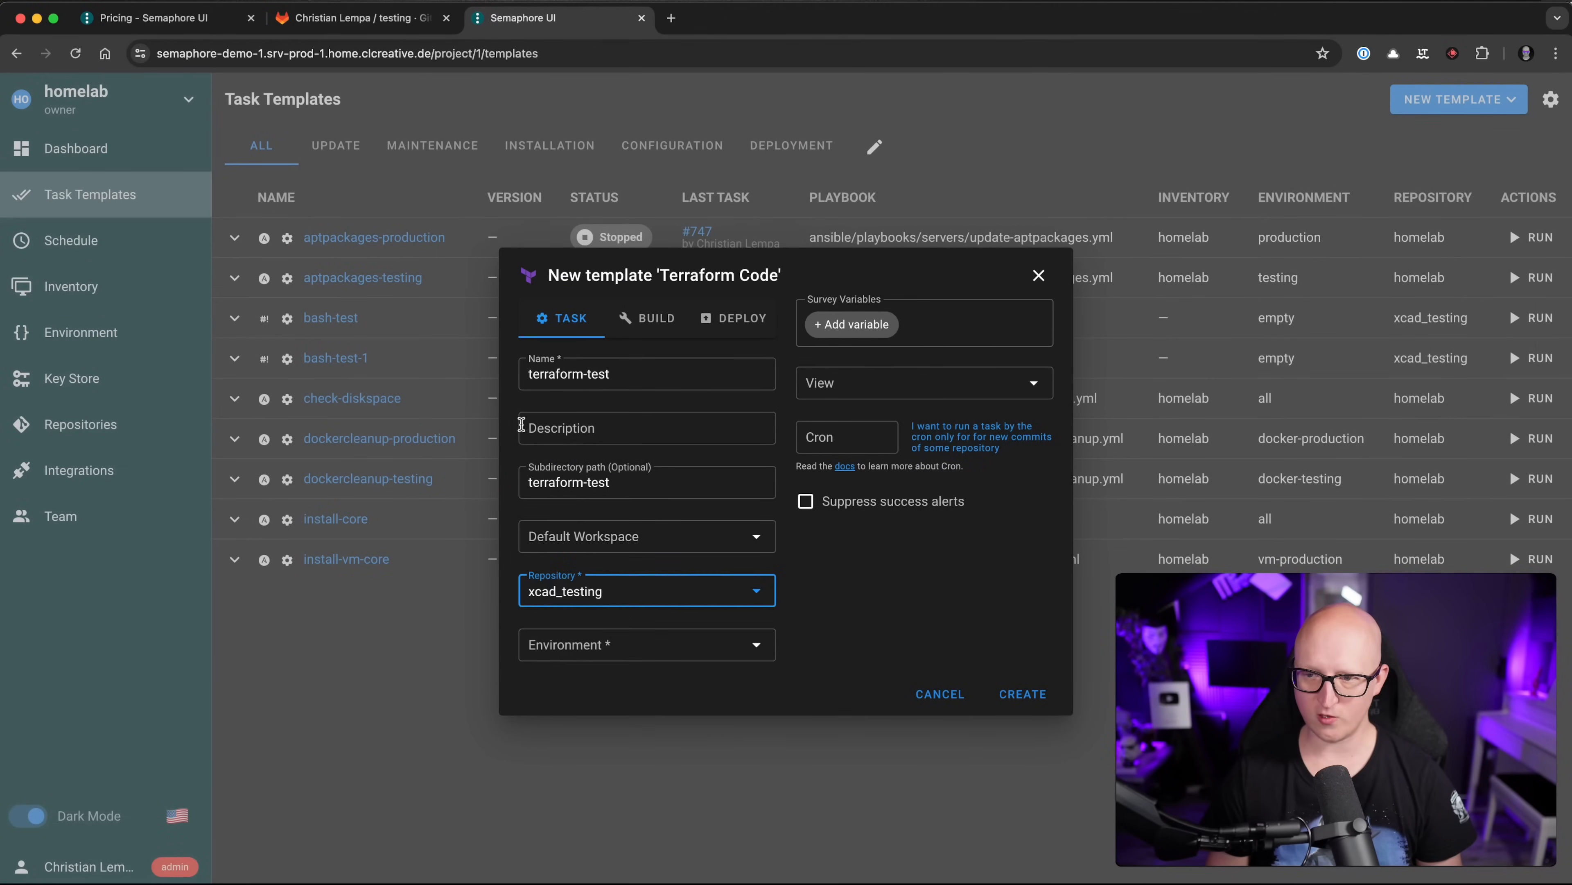
{"action": "left_click", "coordinate": [687, 644]}
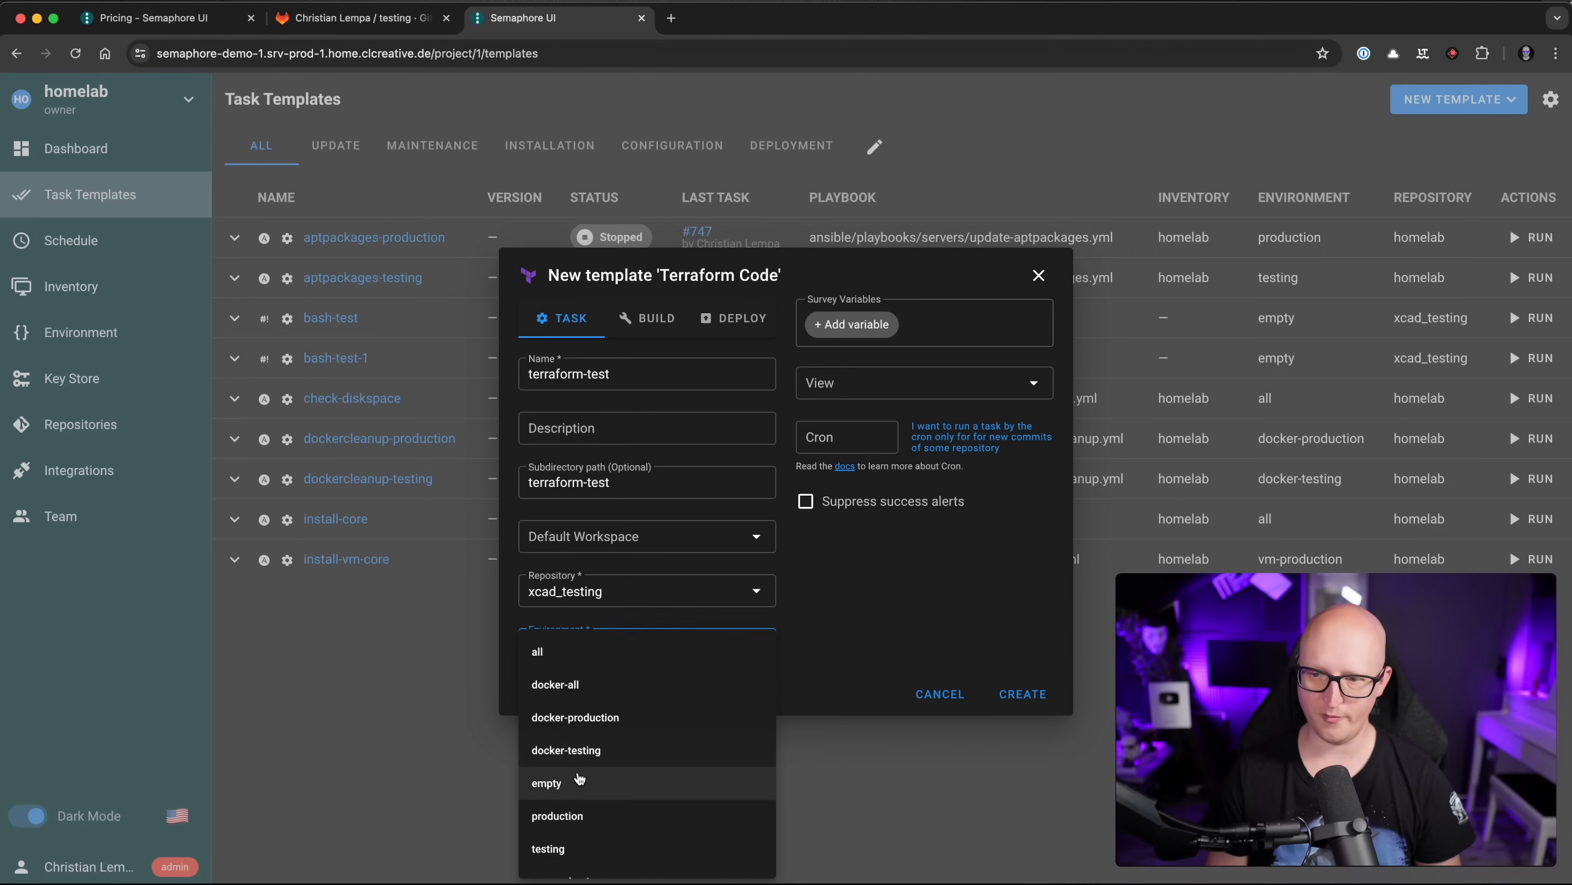
{"action": "left_click", "coordinate": [580, 782]}
{"action": "left_click", "coordinate": [872, 627]}
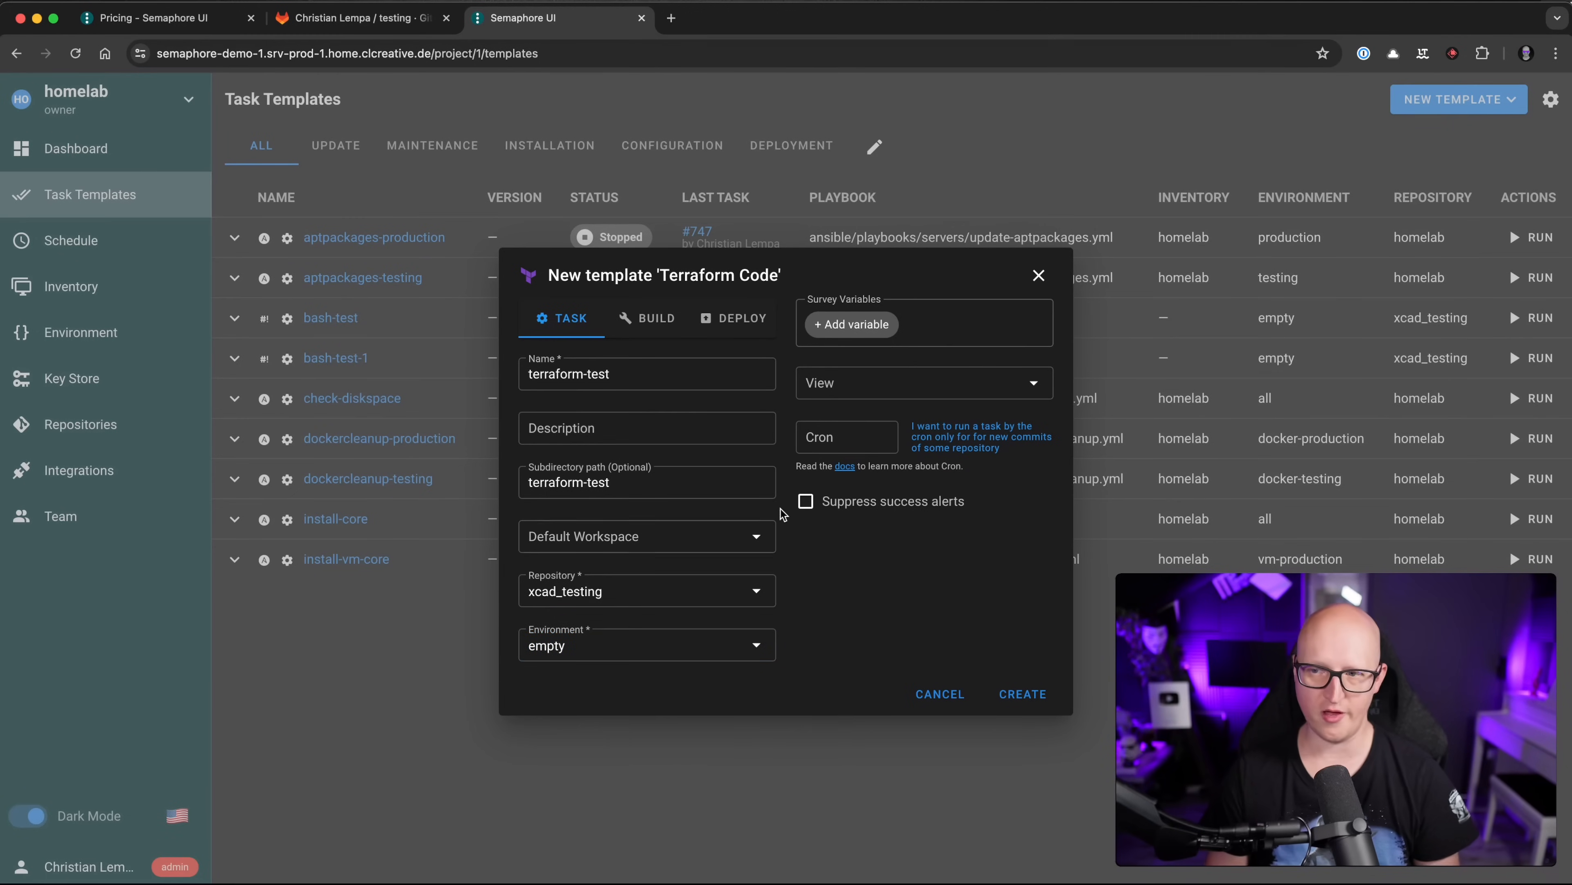
{"action": "left_click", "coordinate": [1030, 694]}
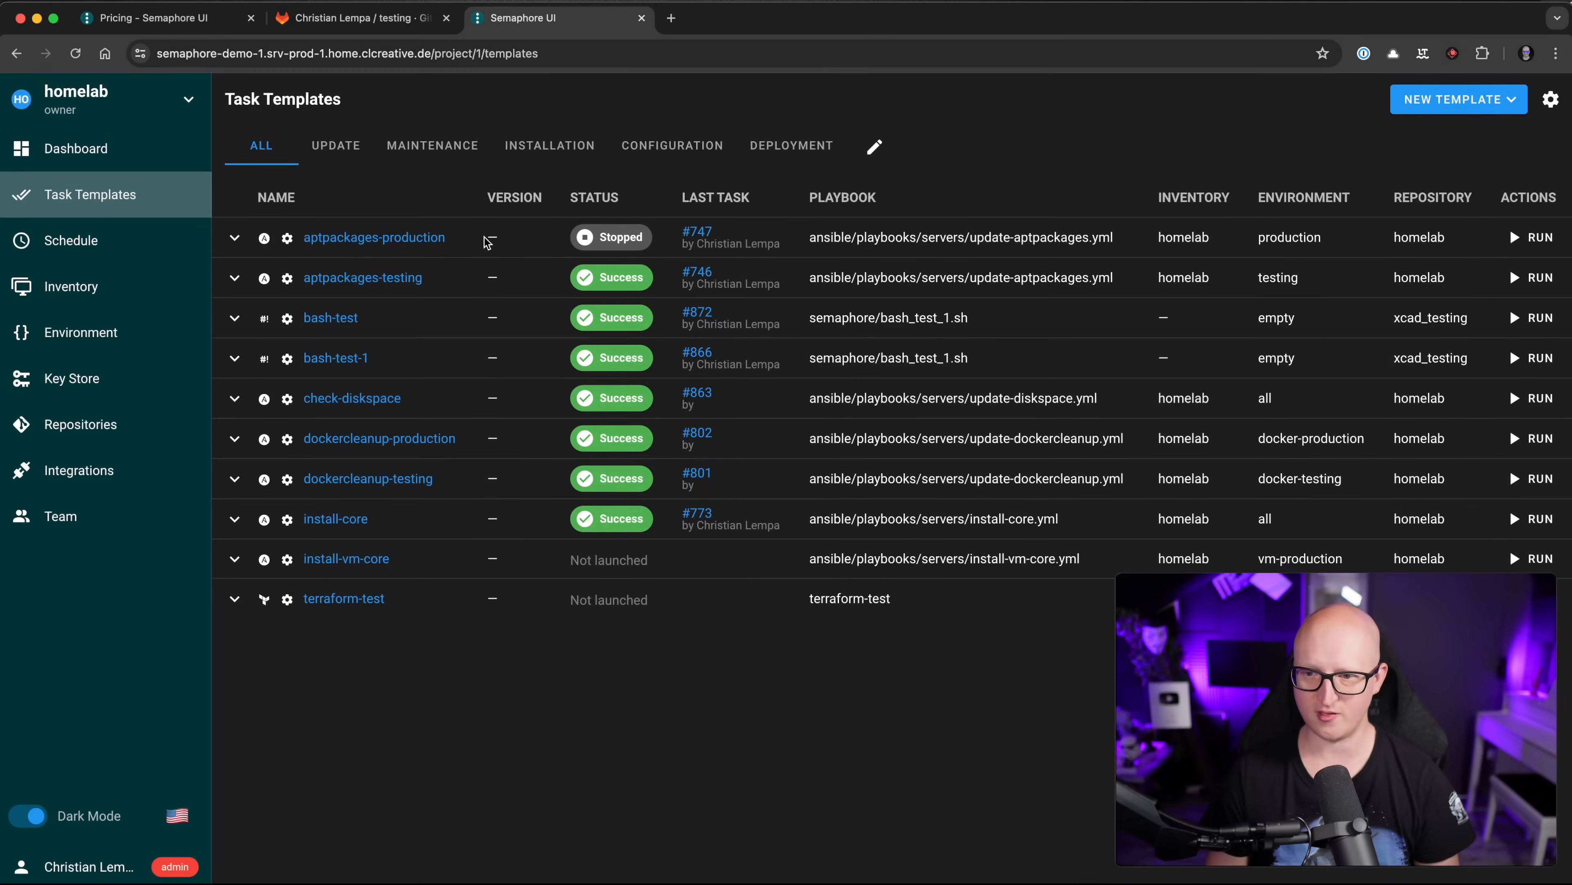
{"action": "left_click", "coordinate": [366, 599]}
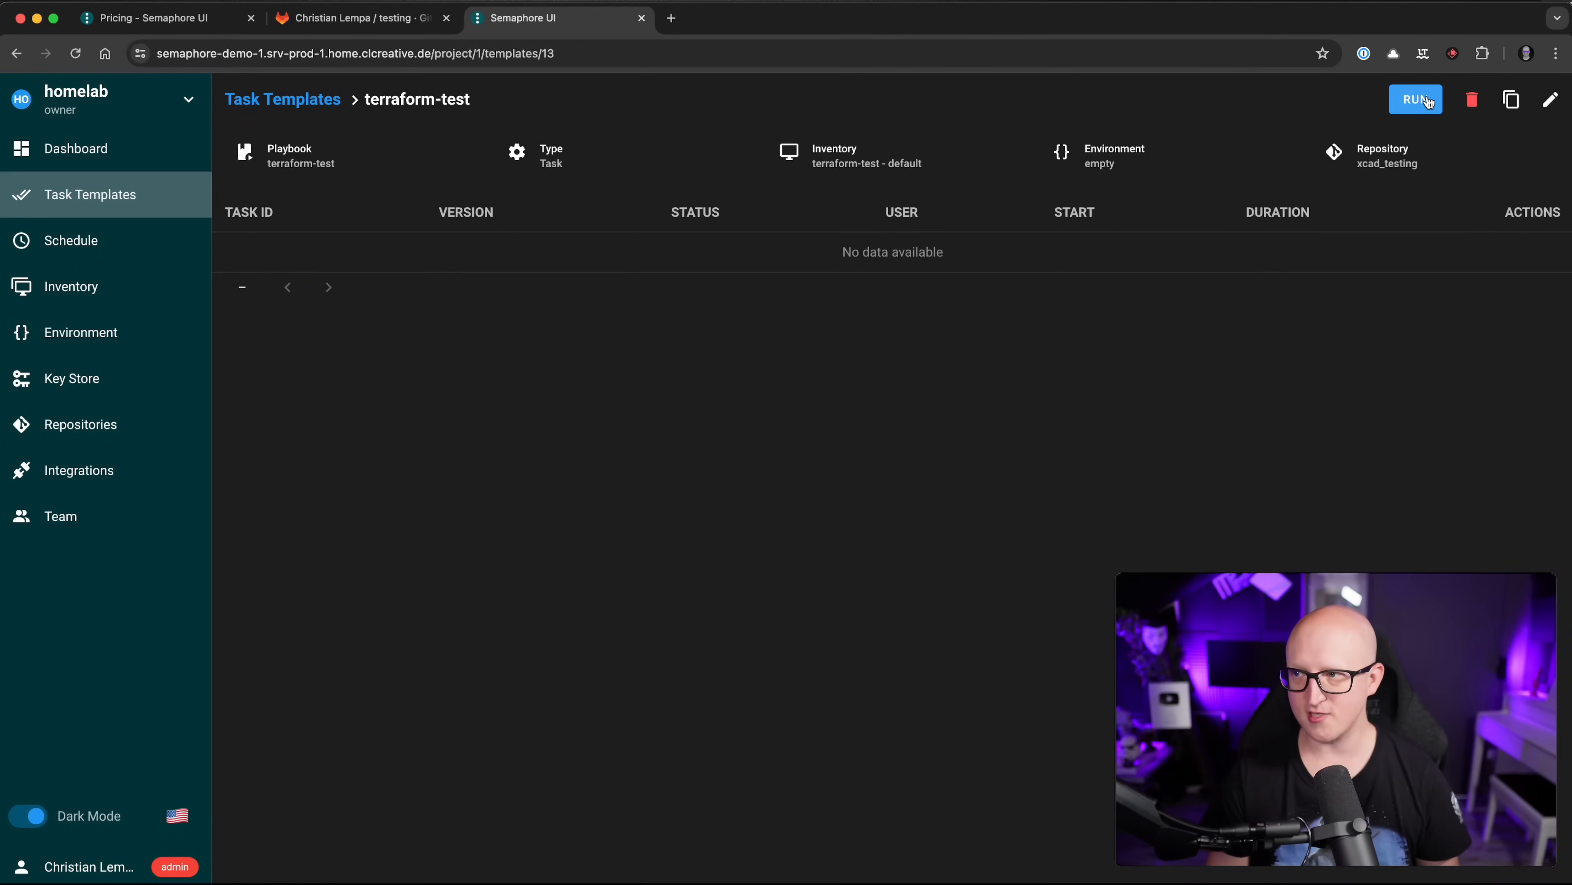
Step: Run terraform-test as task #873 and check the namespace plan and Apply complete message
{"action": "left_click", "coordinate": [1416, 100]}
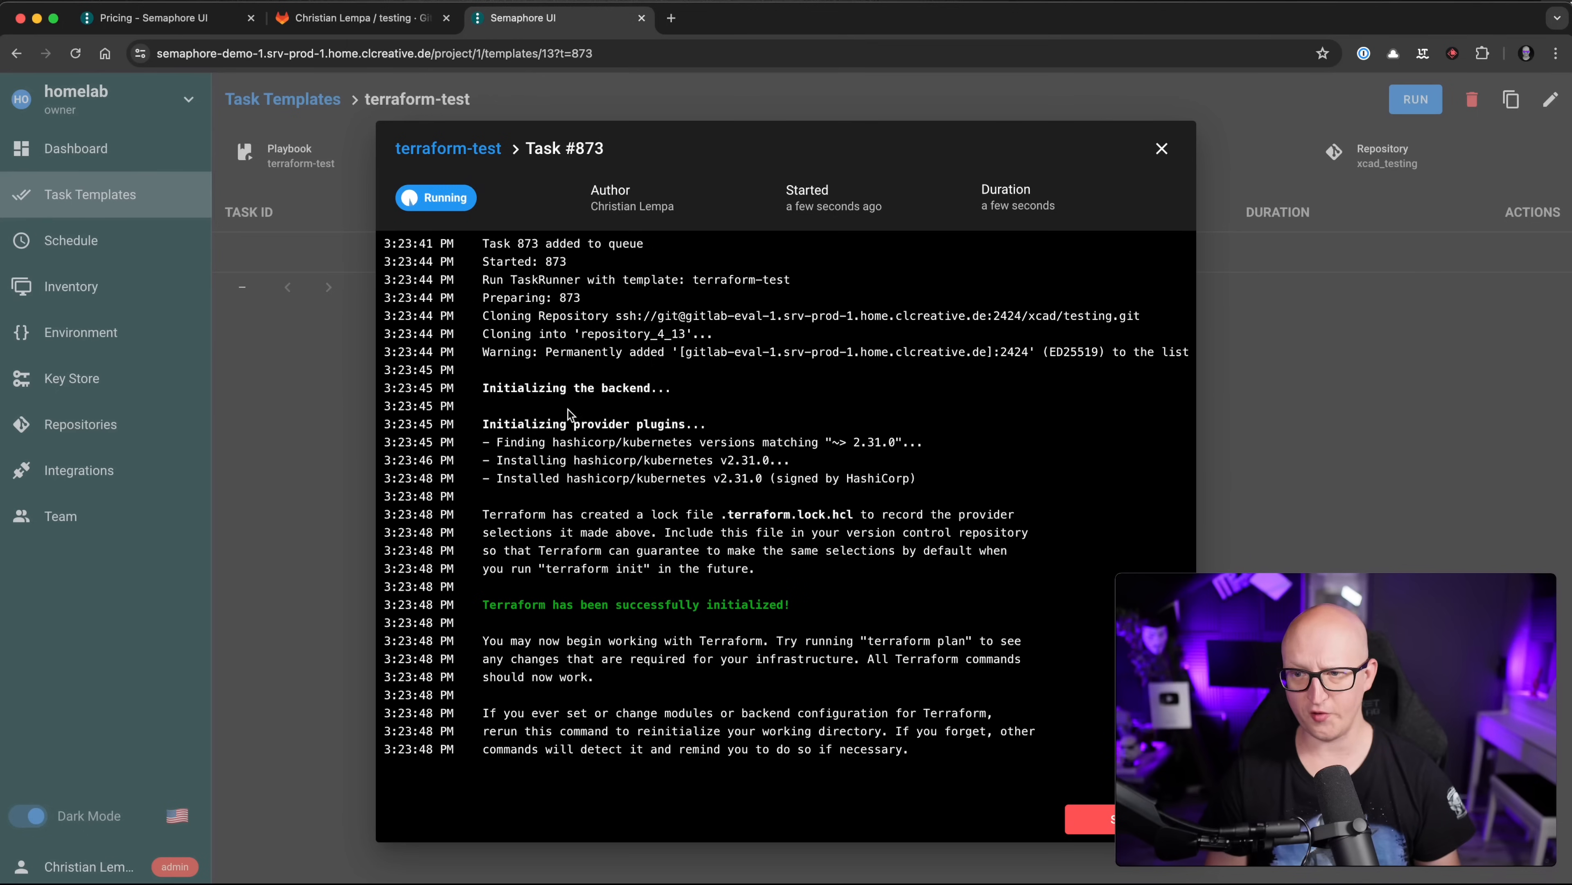
{"action": "scroll", "coordinate": [560, 393], "scroll_direction": "up", "scroll_amount": 10}
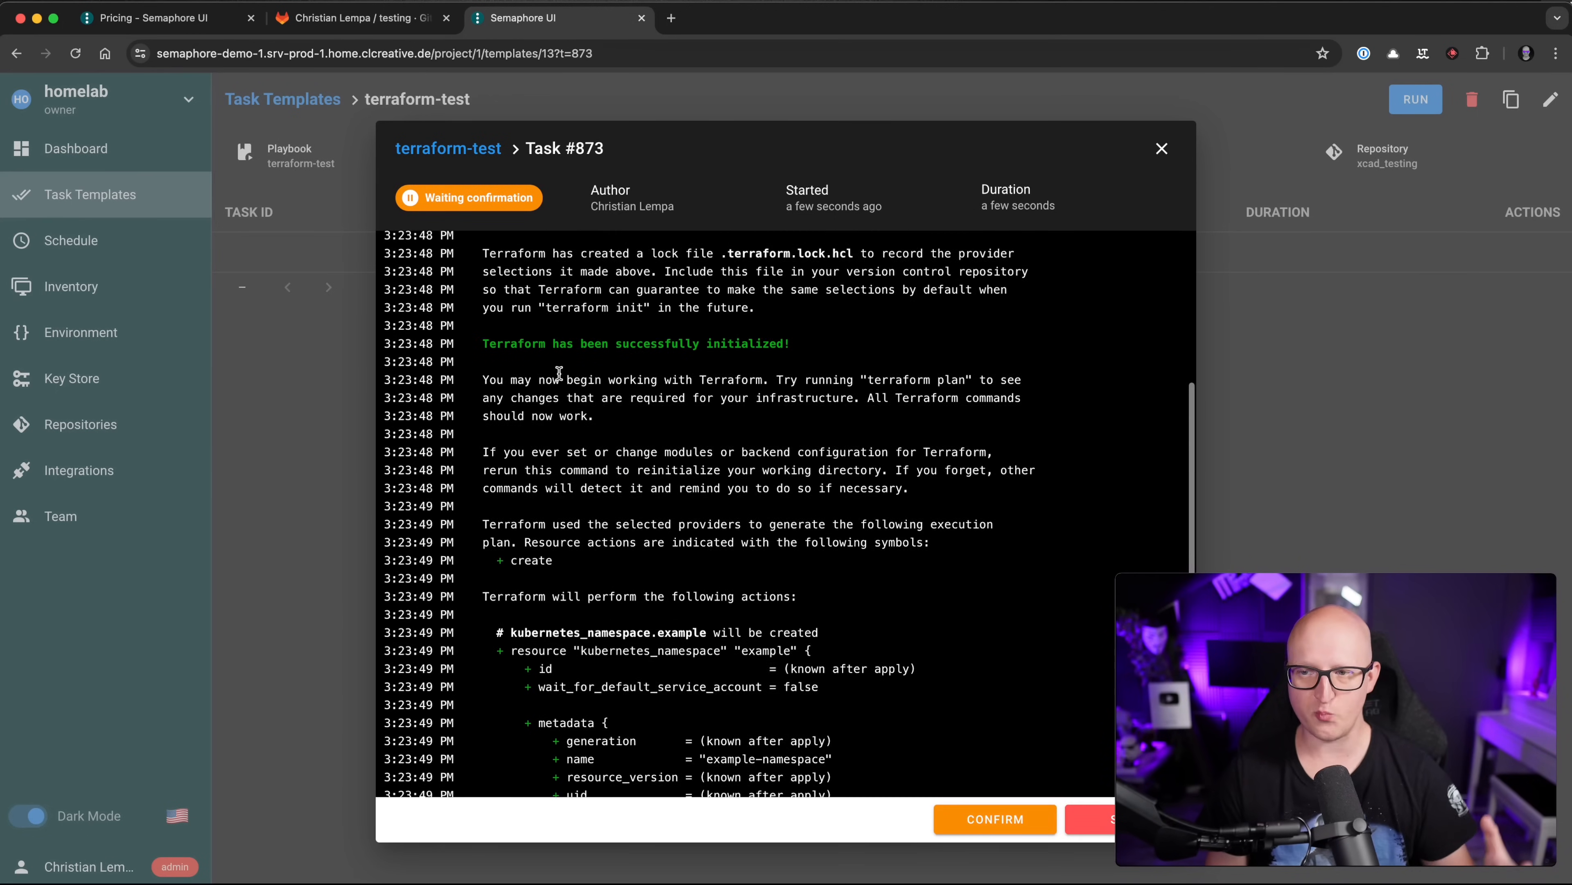
{"action": "scroll", "coordinate": [563, 370], "scroll_direction": "up", "scroll_amount": 3}
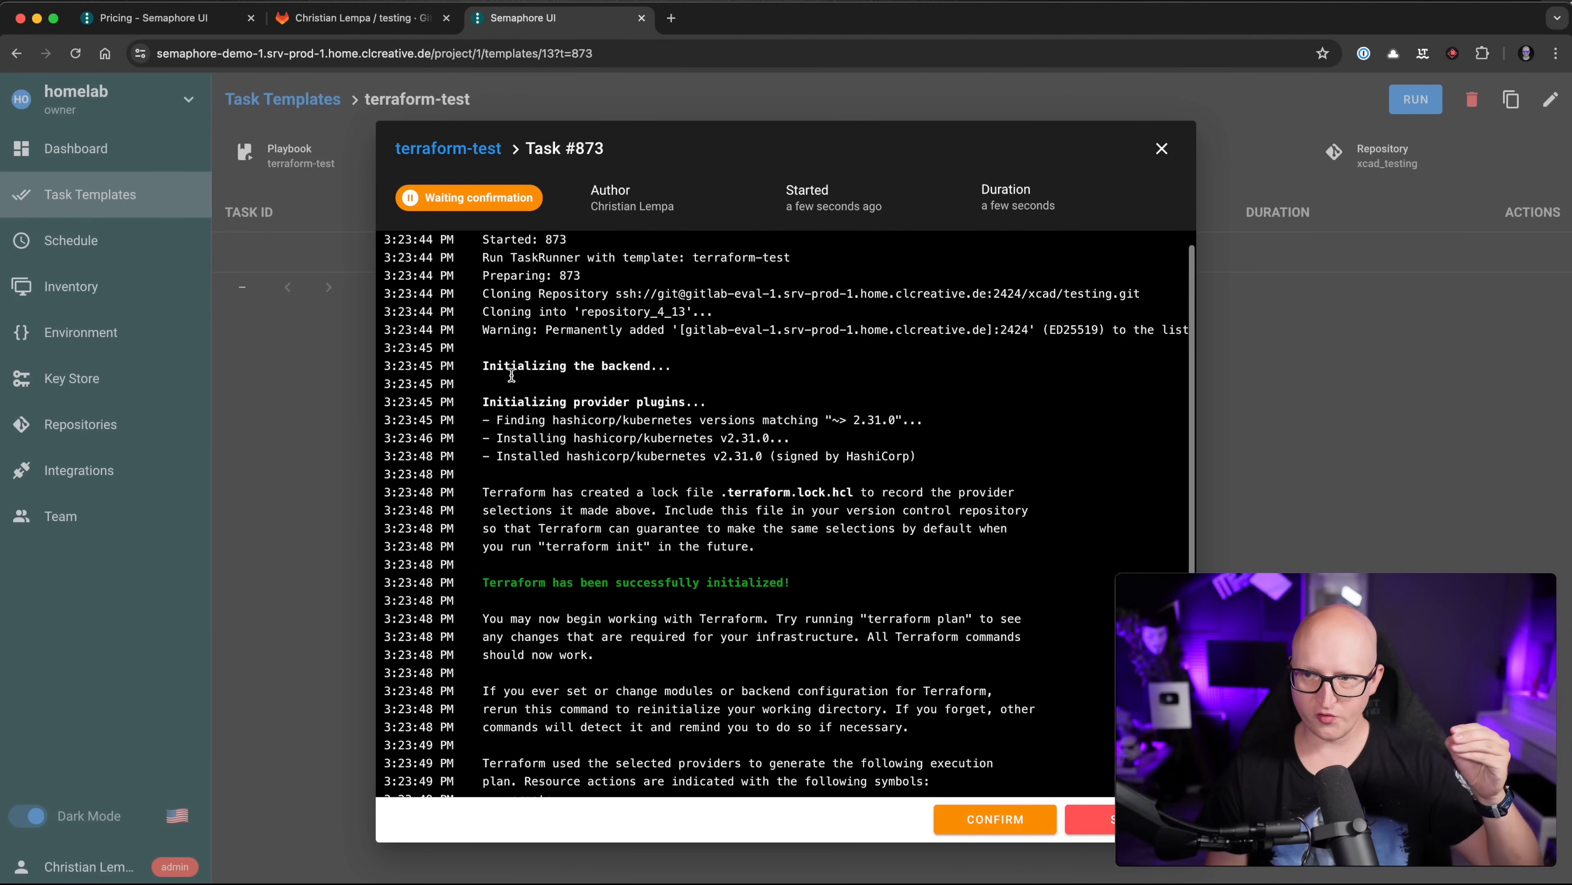
{"action": "scroll", "coordinate": [585, 534], "scroll_direction": "down", "scroll_amount": 5}
{"action": "scroll", "coordinate": [586, 534], "scroll_direction": "down", "scroll_amount": 8}
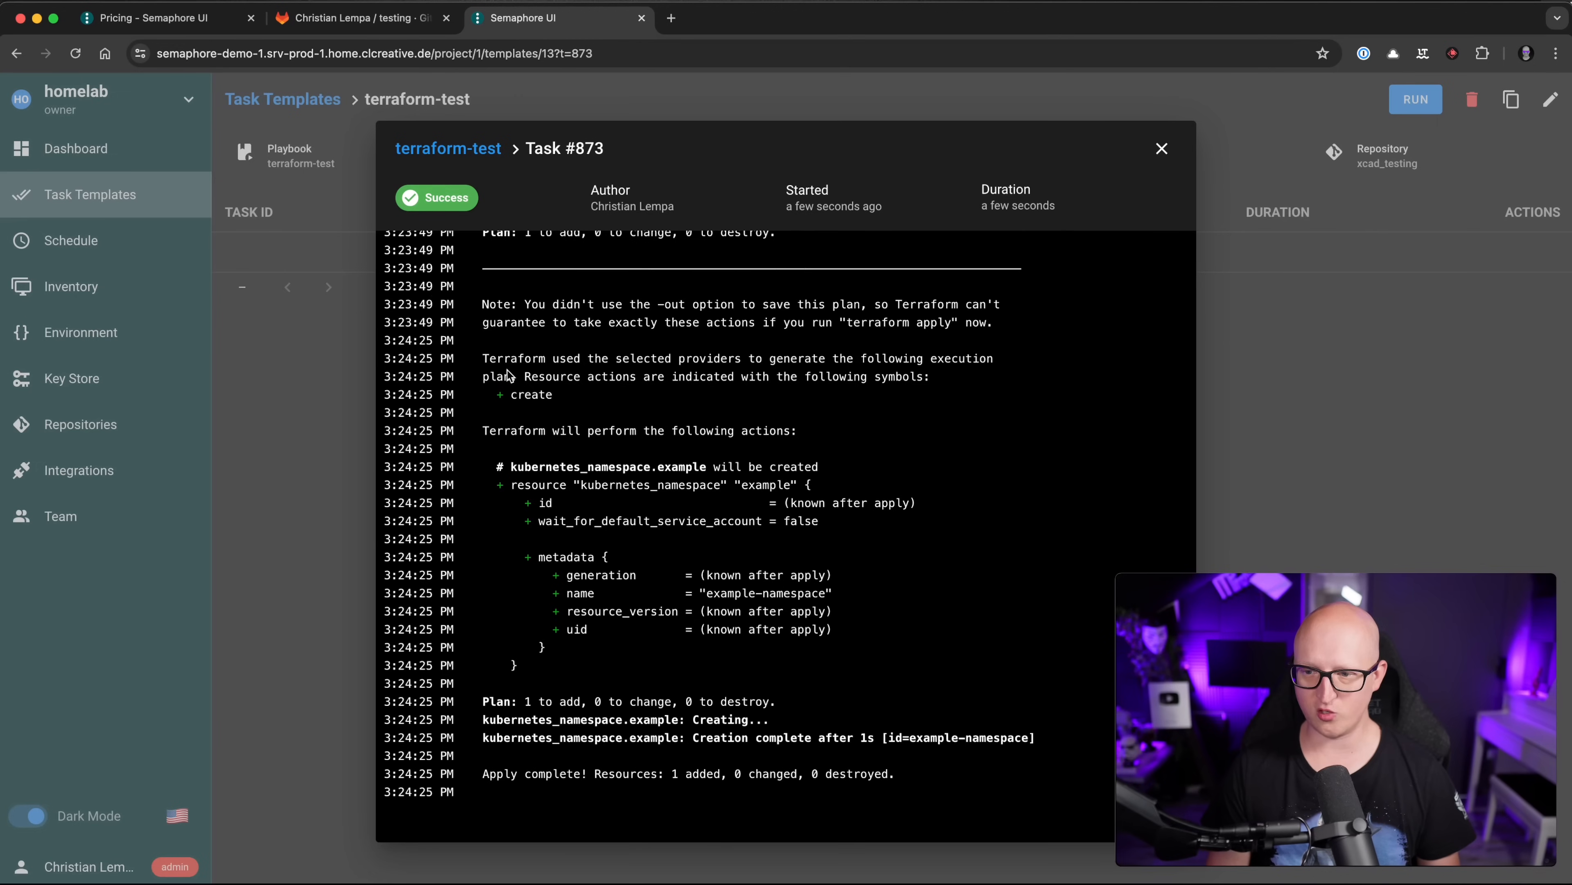
{"action": "left_click_drag", "start_coordinate": [489, 389], "coordinate": [644, 613]}
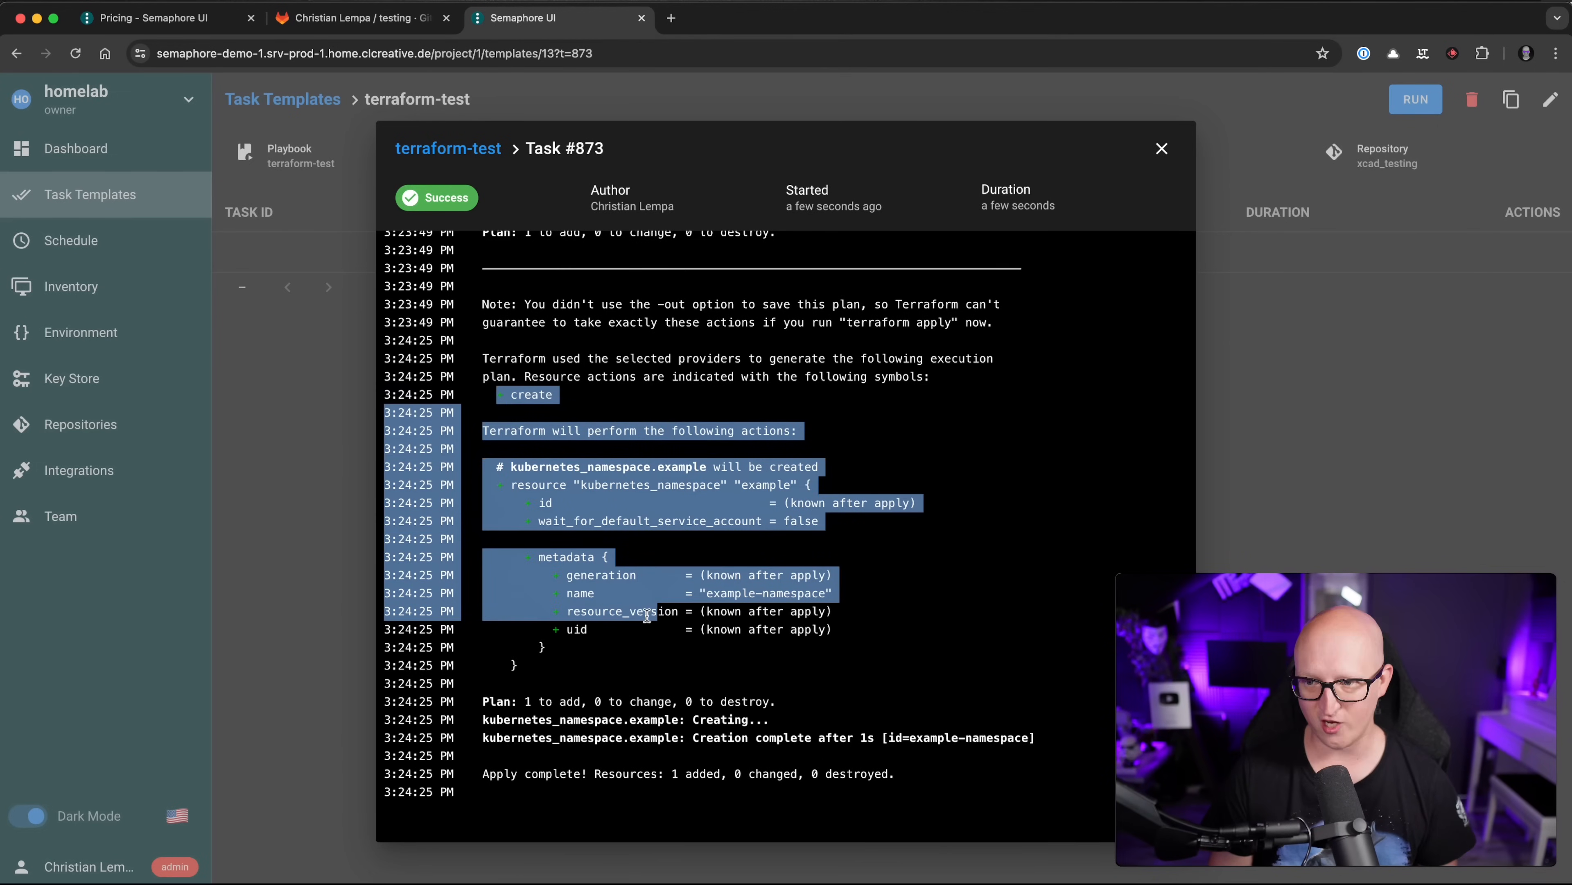
{"action": "left_click", "coordinate": [630, 631]}
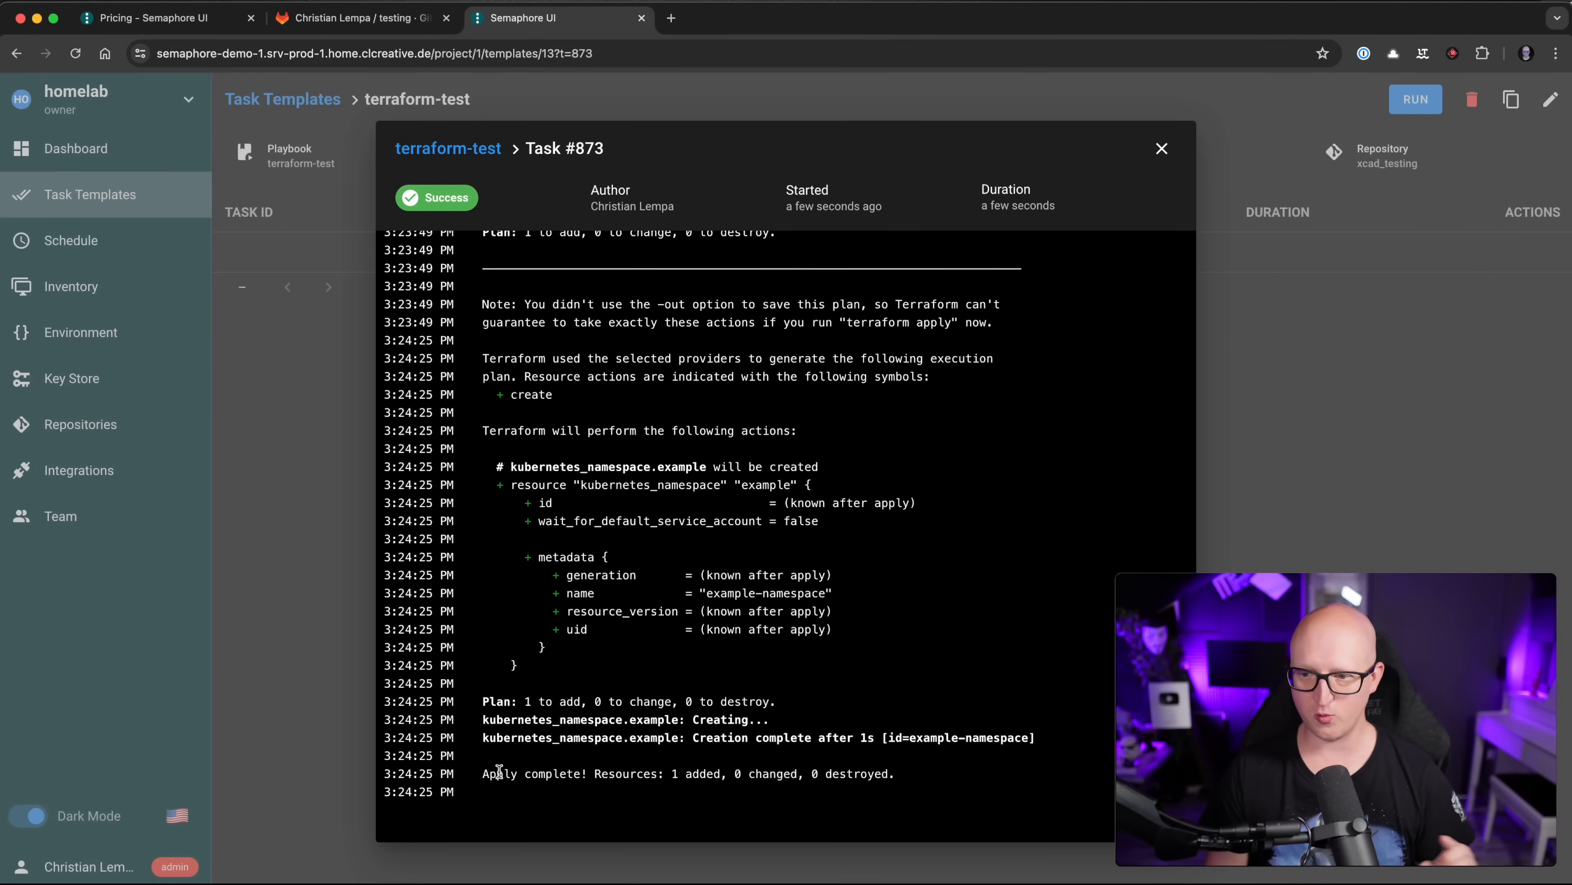
{"action": "left_click_drag", "start_coordinate": [497, 773], "coordinate": [706, 738]}
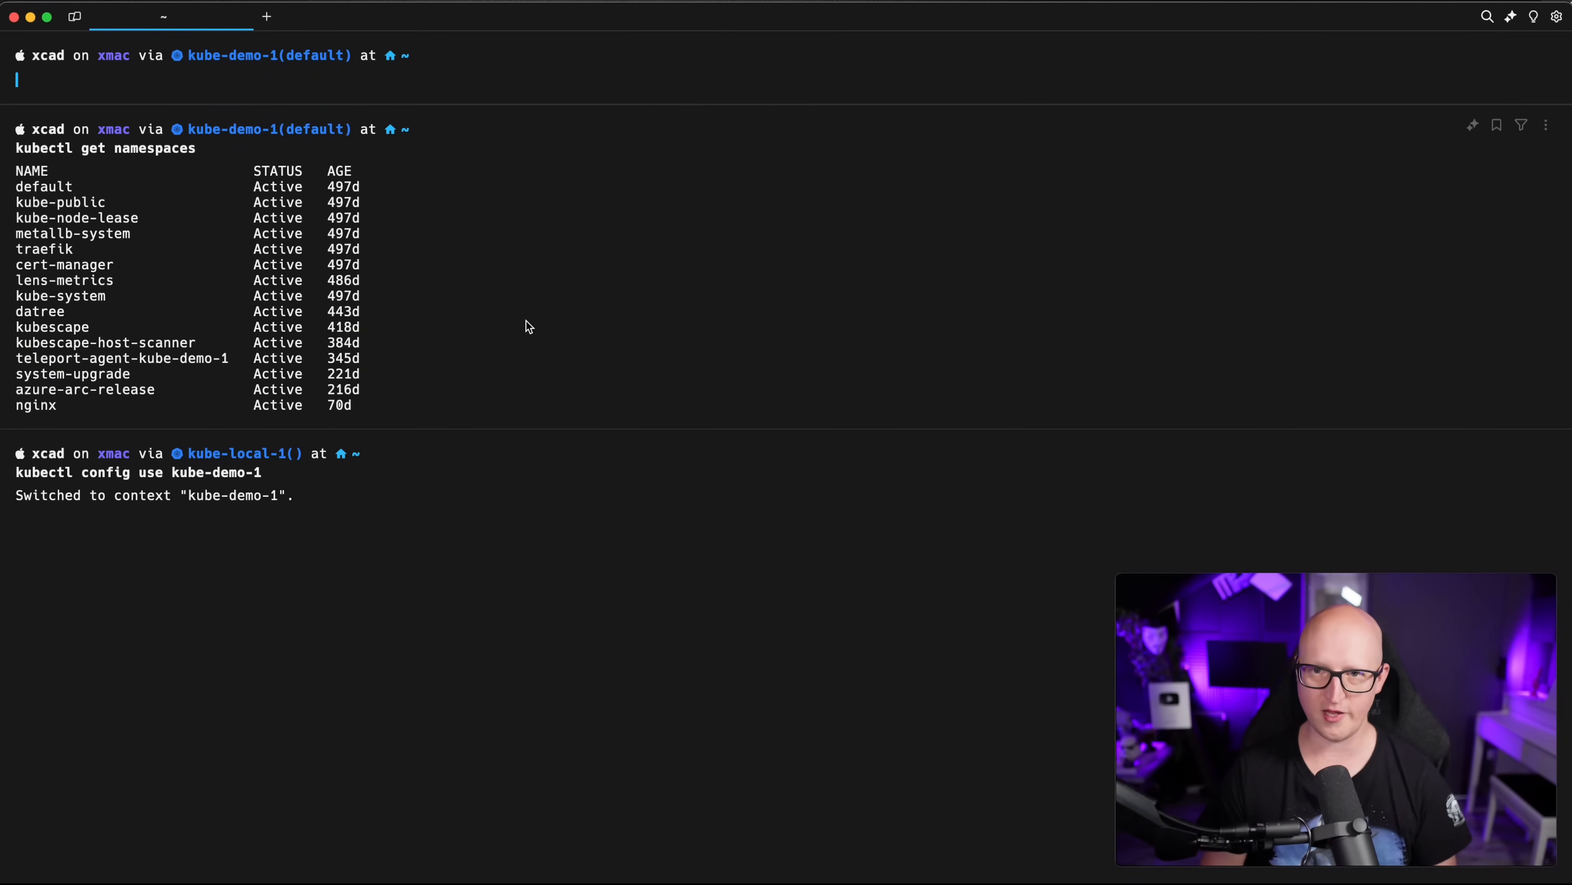
Step: Rerun kubectl get namespaces and verify example-namespace is listed as Active
{"action": "key", "text": "Up"}
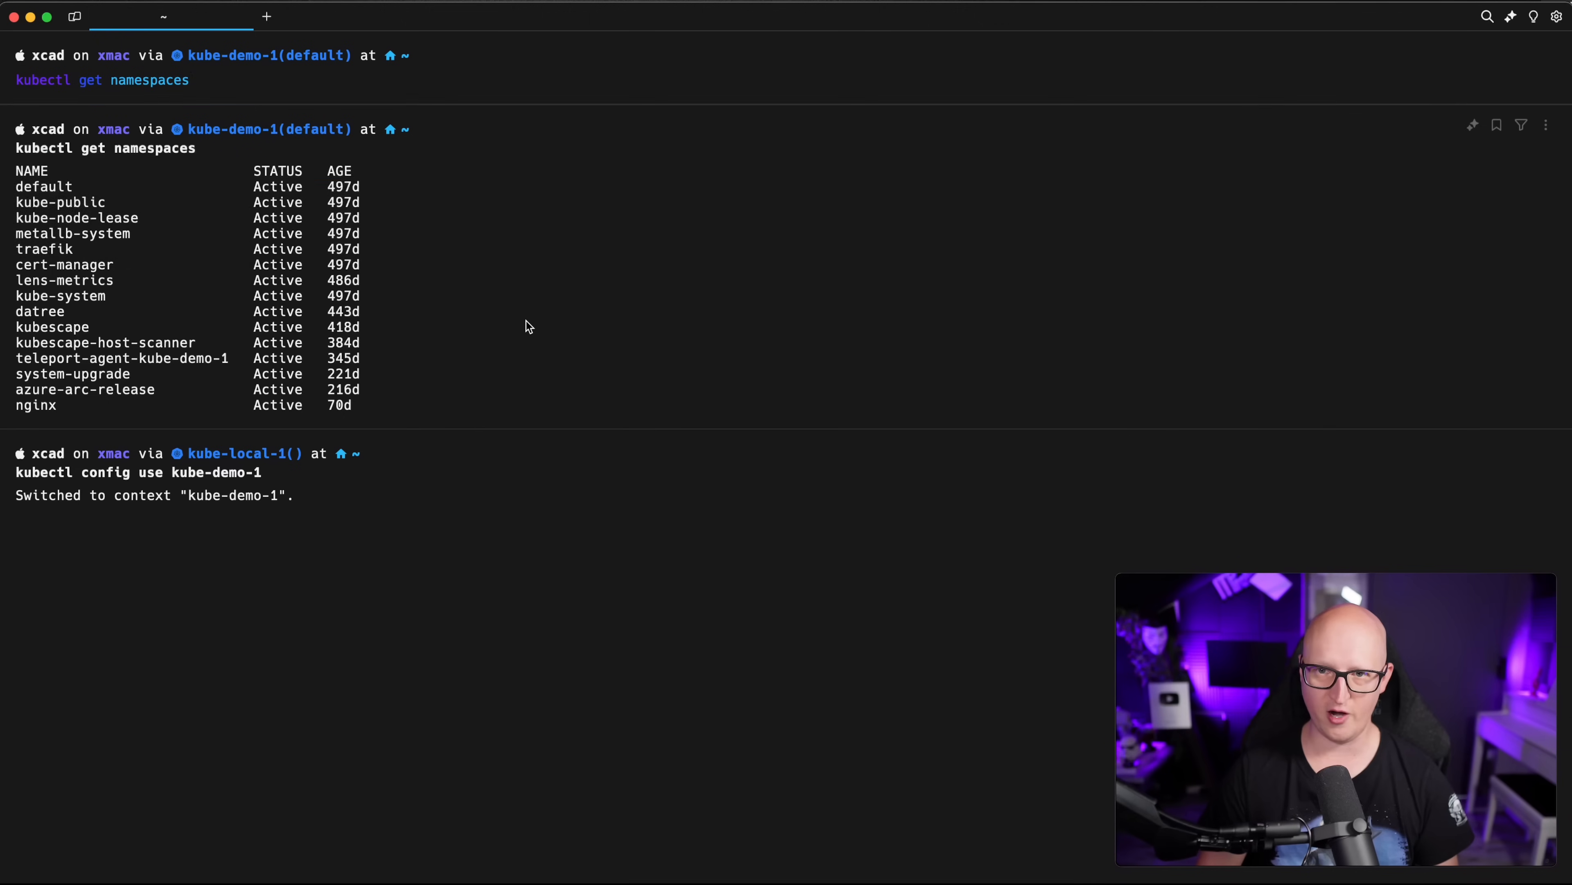
{"action": "key", "text": "Return"}
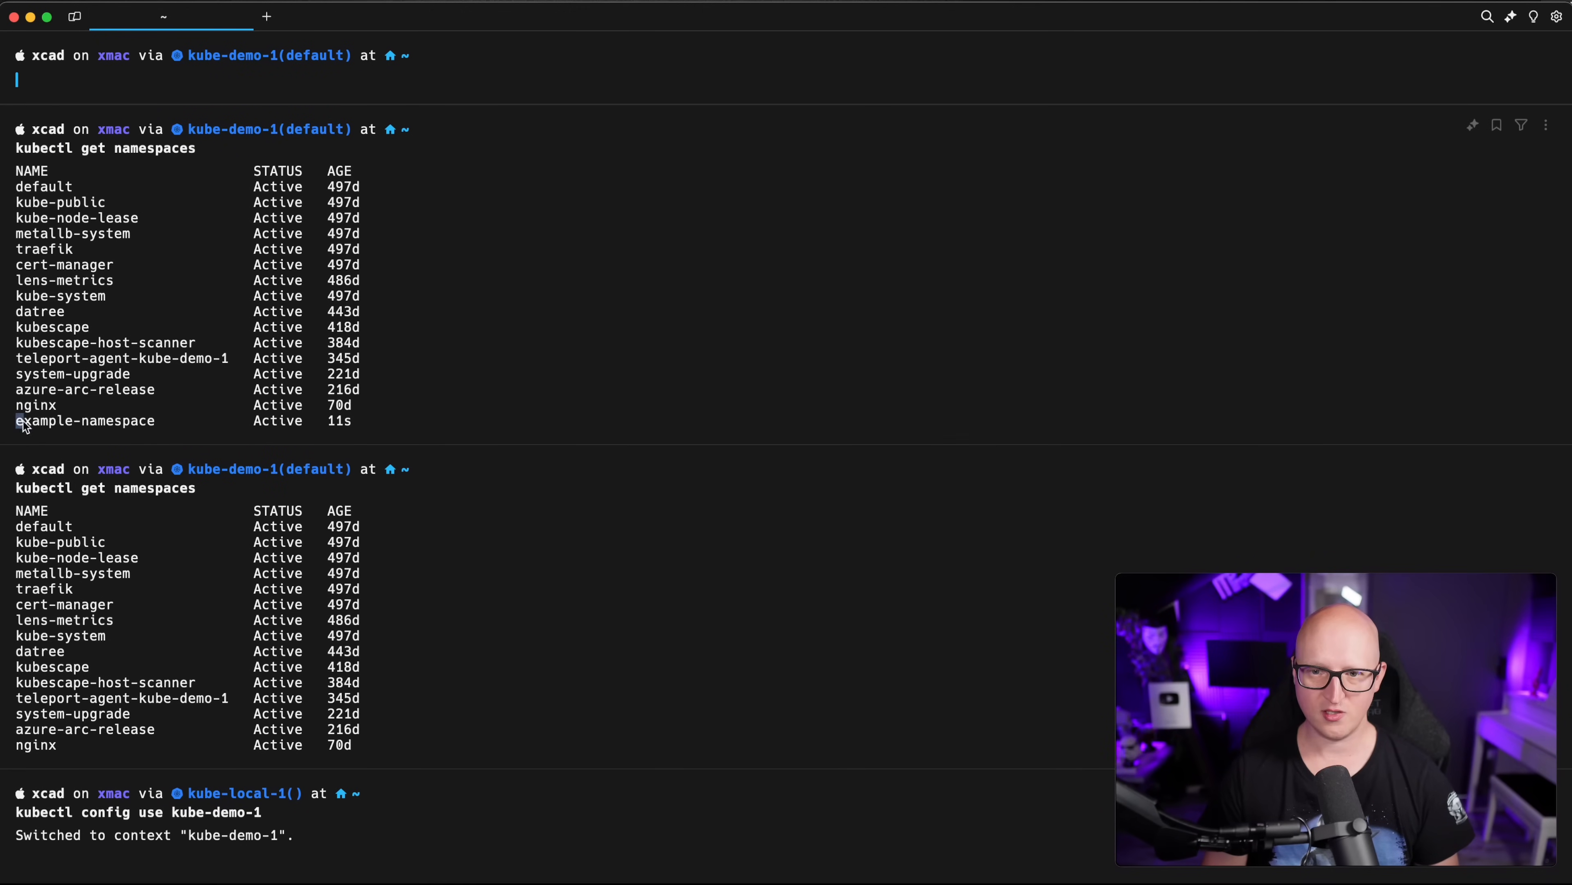
{"action": "left_click_drag", "start_coordinate": [23, 423], "coordinate": [359, 427]}
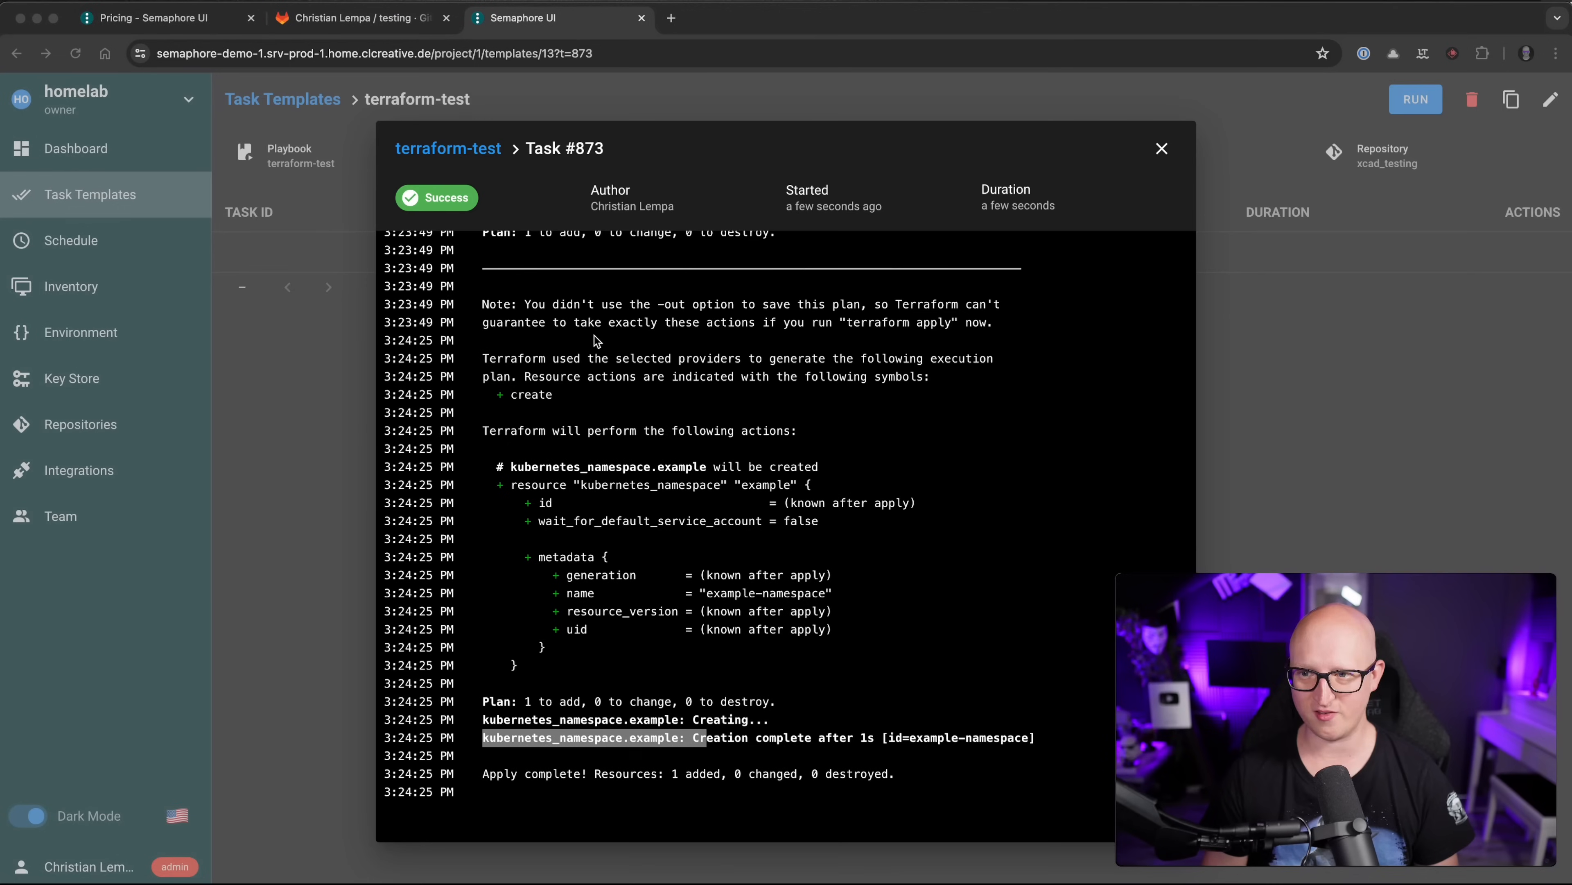
Step: Close the task #873 log and open the terraform-test template, where #873 shows Success
{"action": "left_click", "coordinate": [952, 239]}
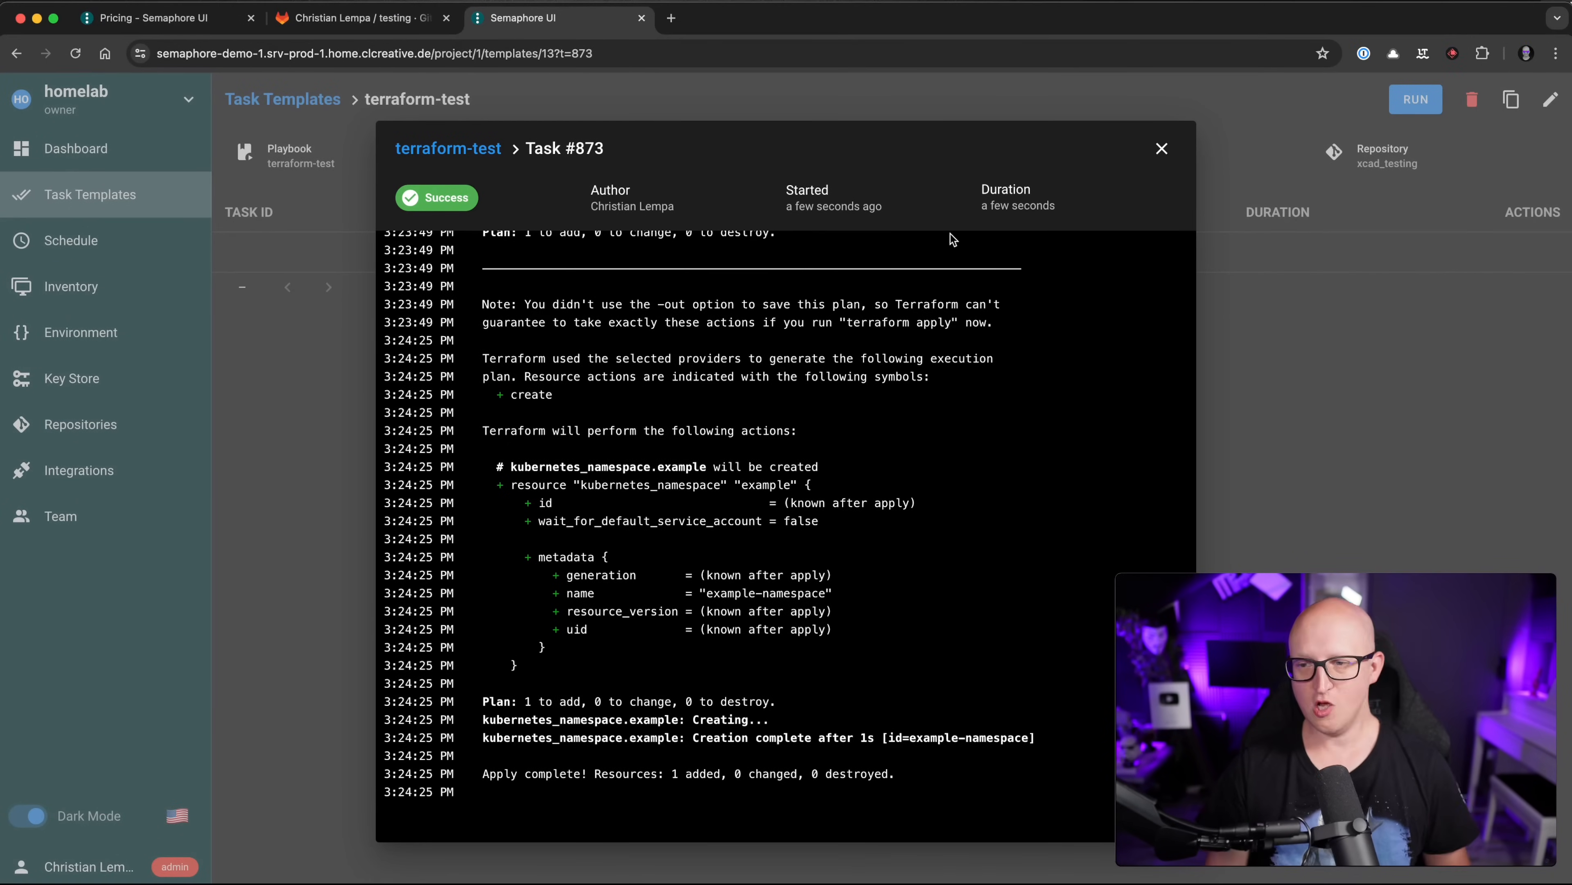
{"action": "left_click_drag", "start_coordinate": [553, 484], "coordinate": [655, 482]}
{"action": "left_click", "coordinate": [655, 483]}
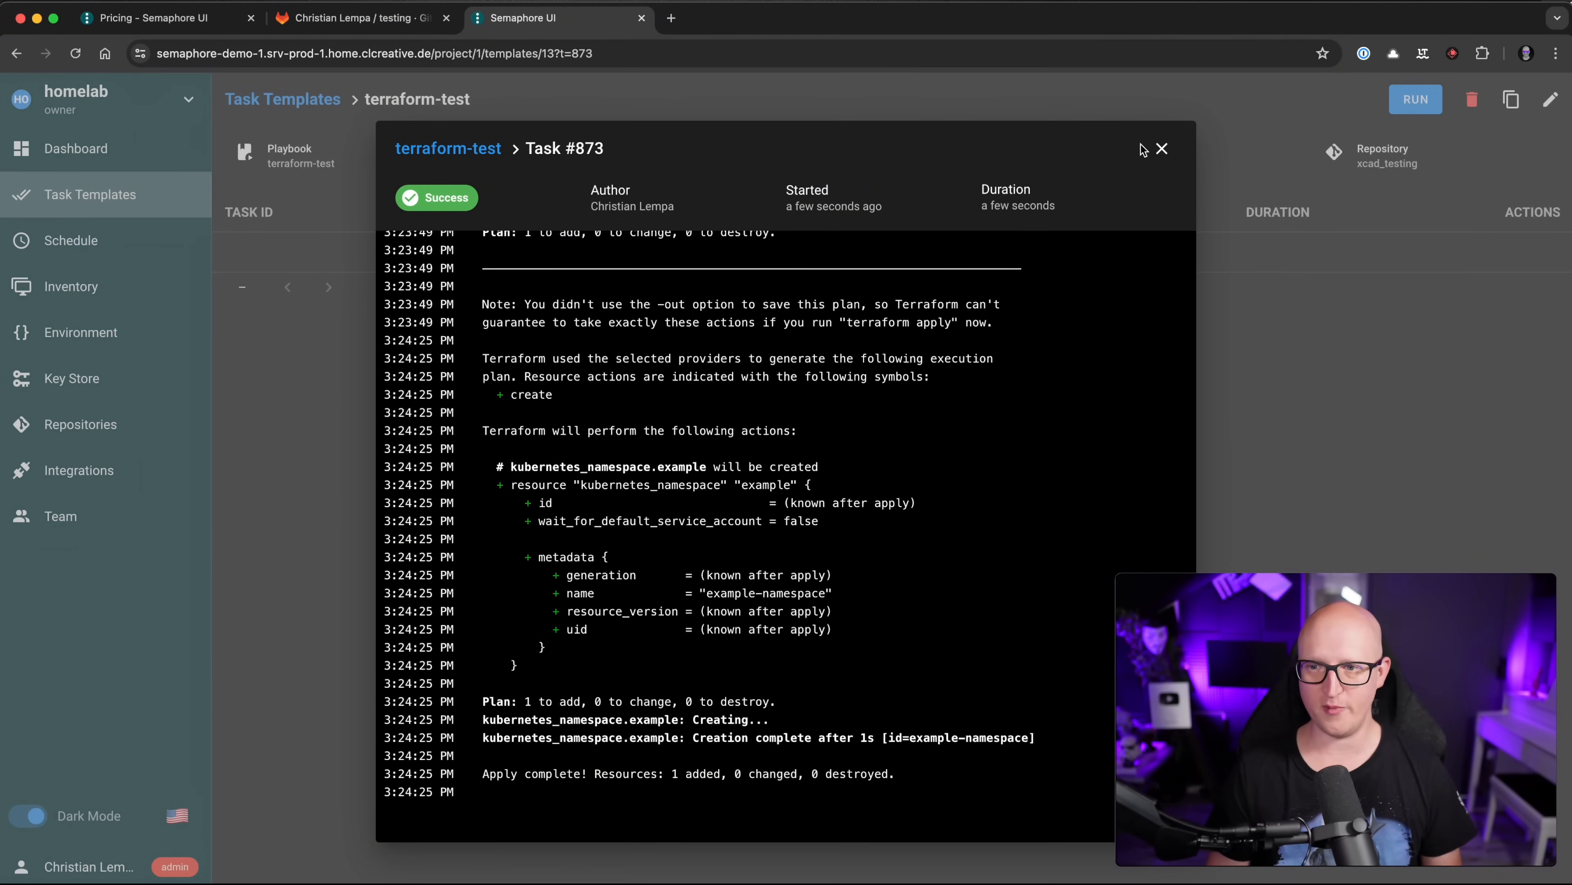
{"action": "left_click", "coordinate": [1162, 149]}
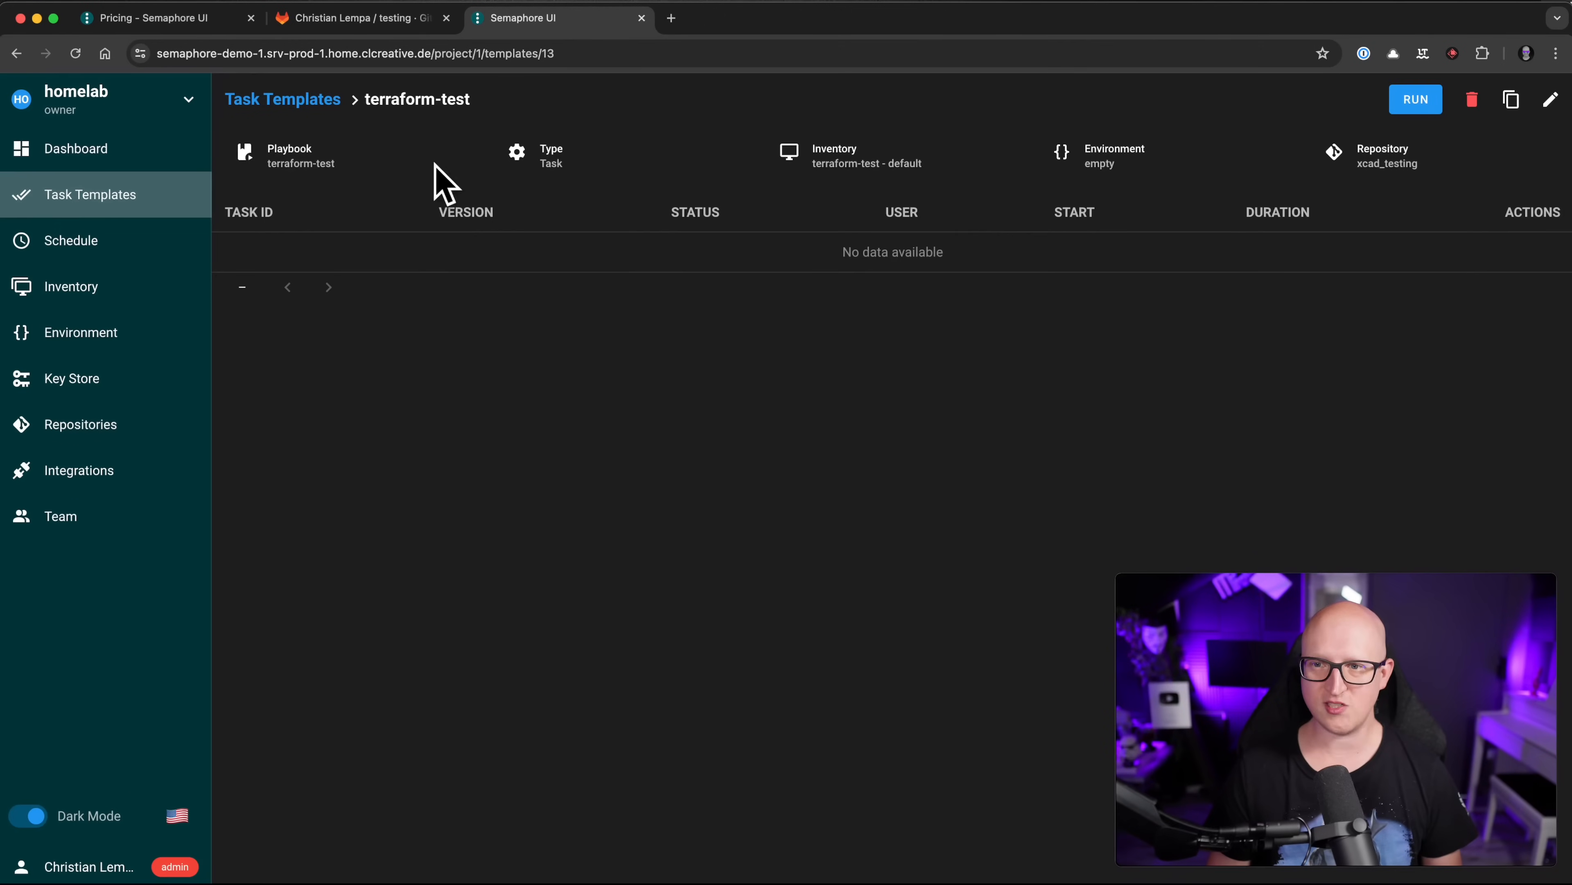
{"action": "left_click", "coordinate": [322, 101]}
{"action": "left_click", "coordinate": [342, 601]}
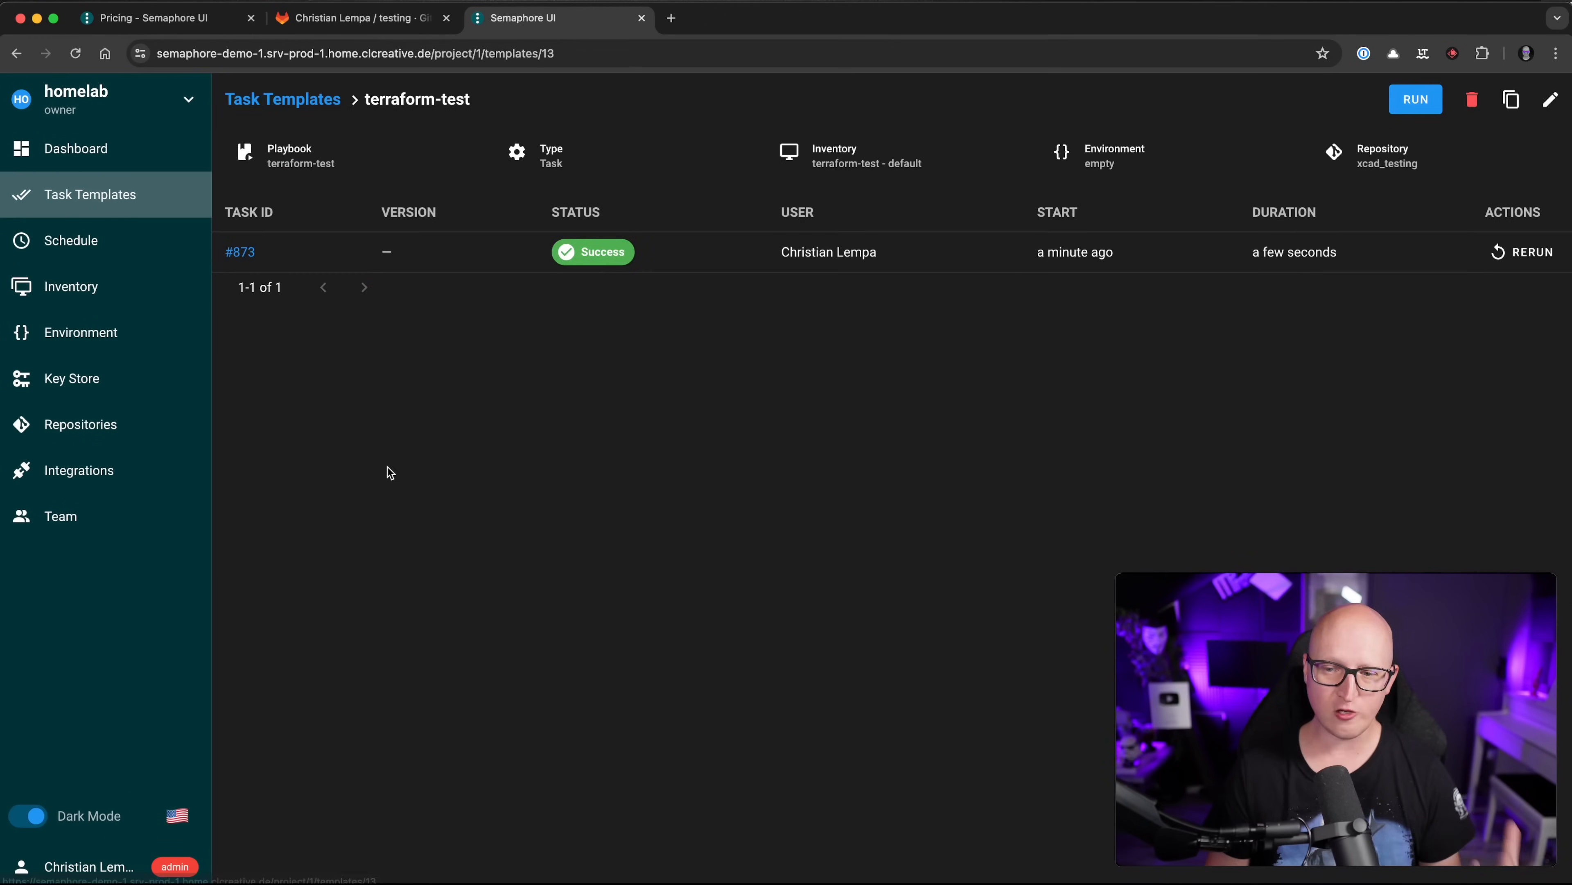
{"action": "key", "text": "super+Tab"}
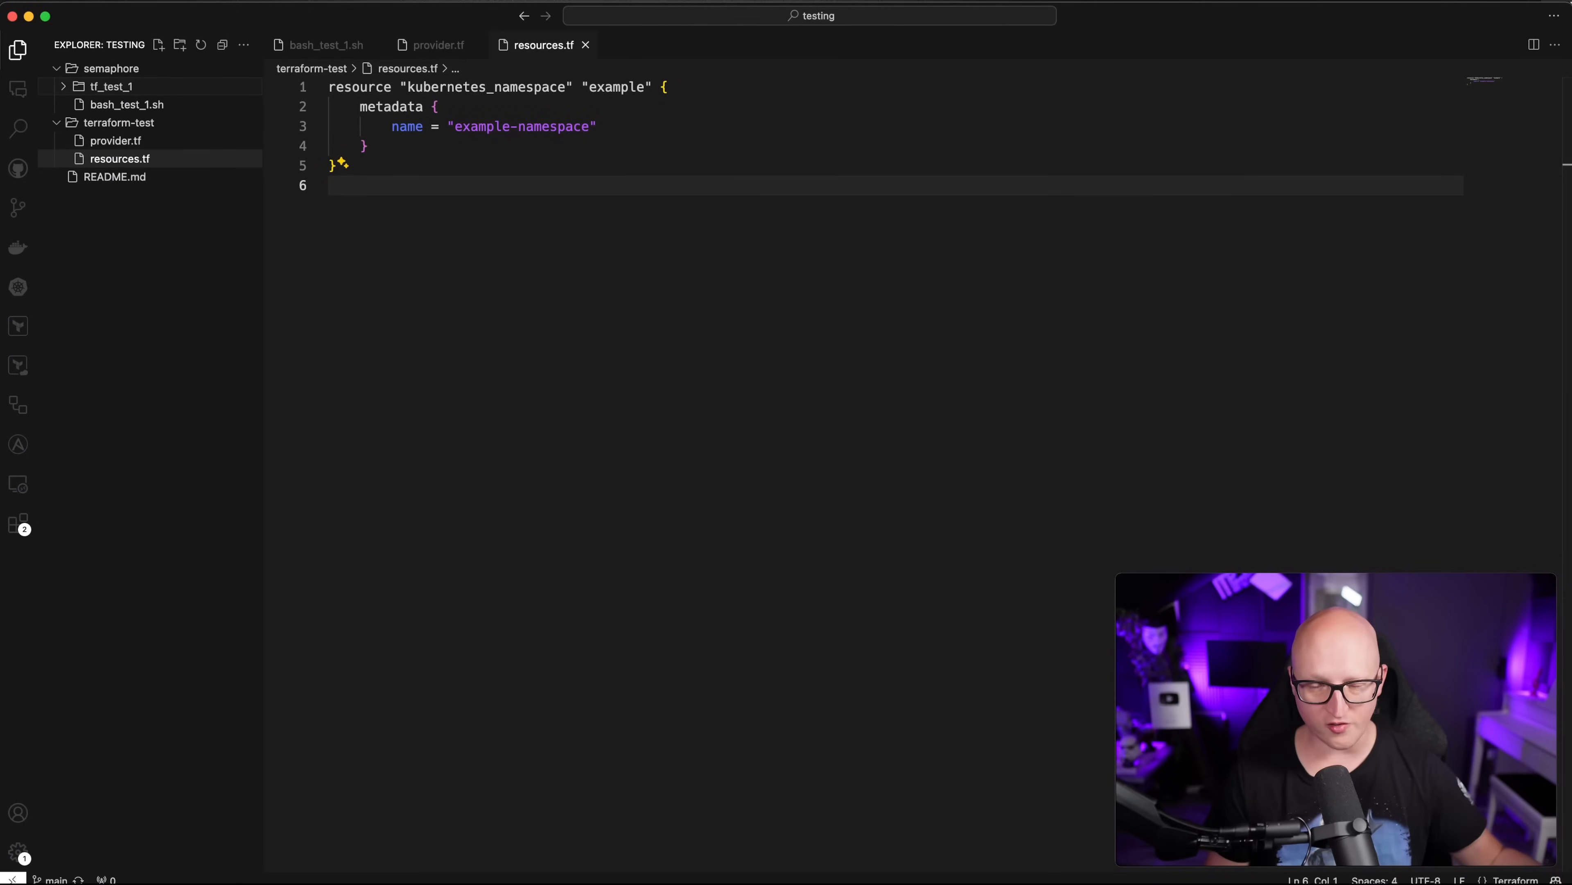
Step: Paste the deployment, service and ingress resources into resources.tf at line 7
{"action": "key", "text": "super+Tab"}
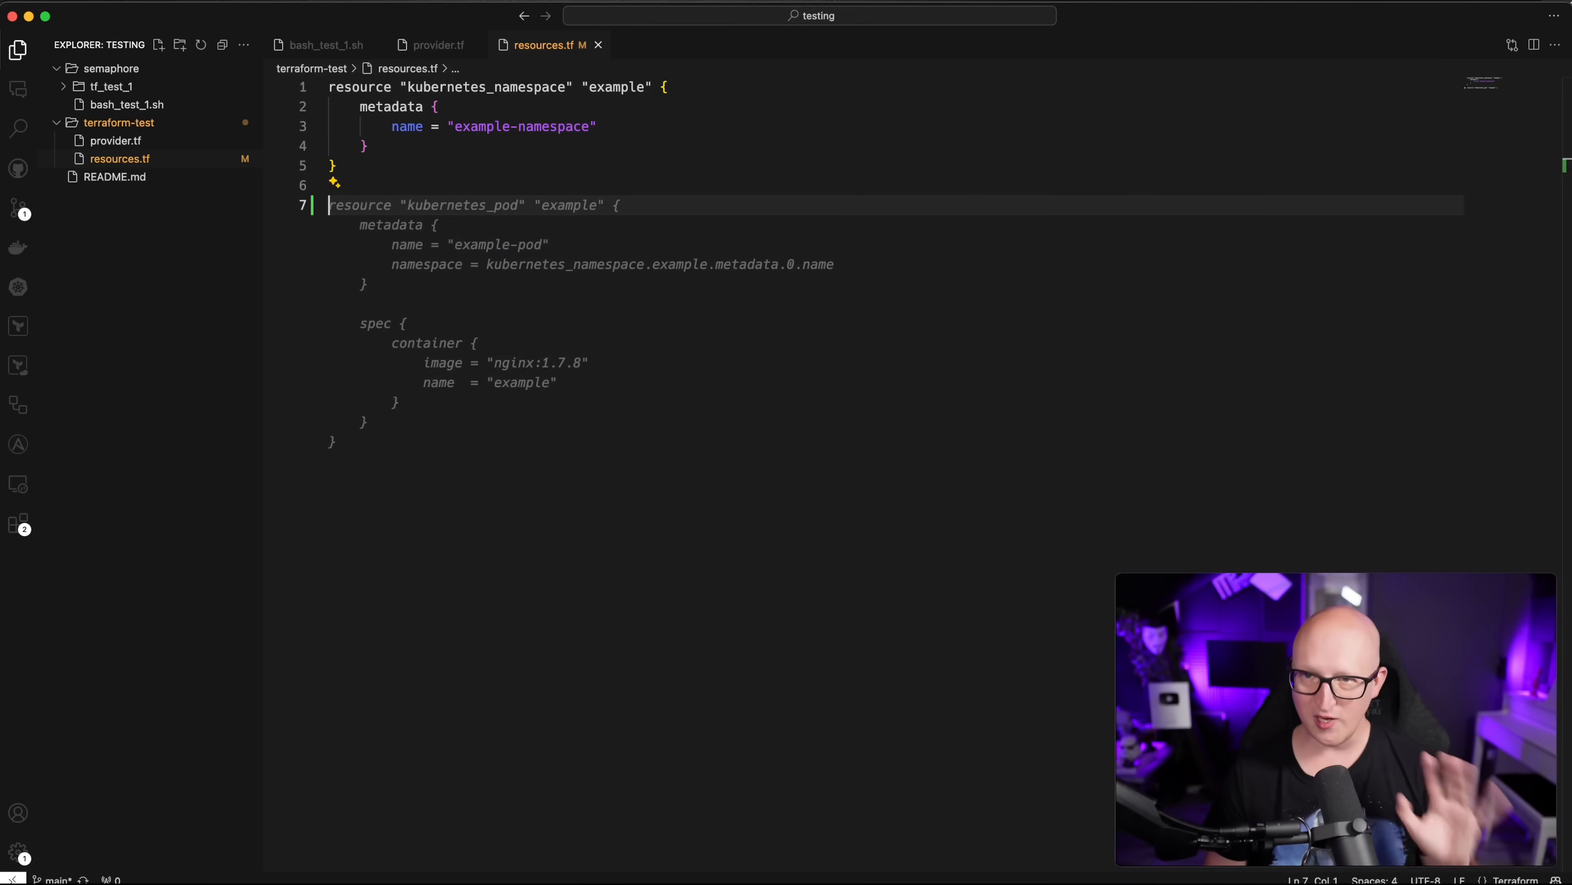
{"action": "key", "text": "super+Tab"}
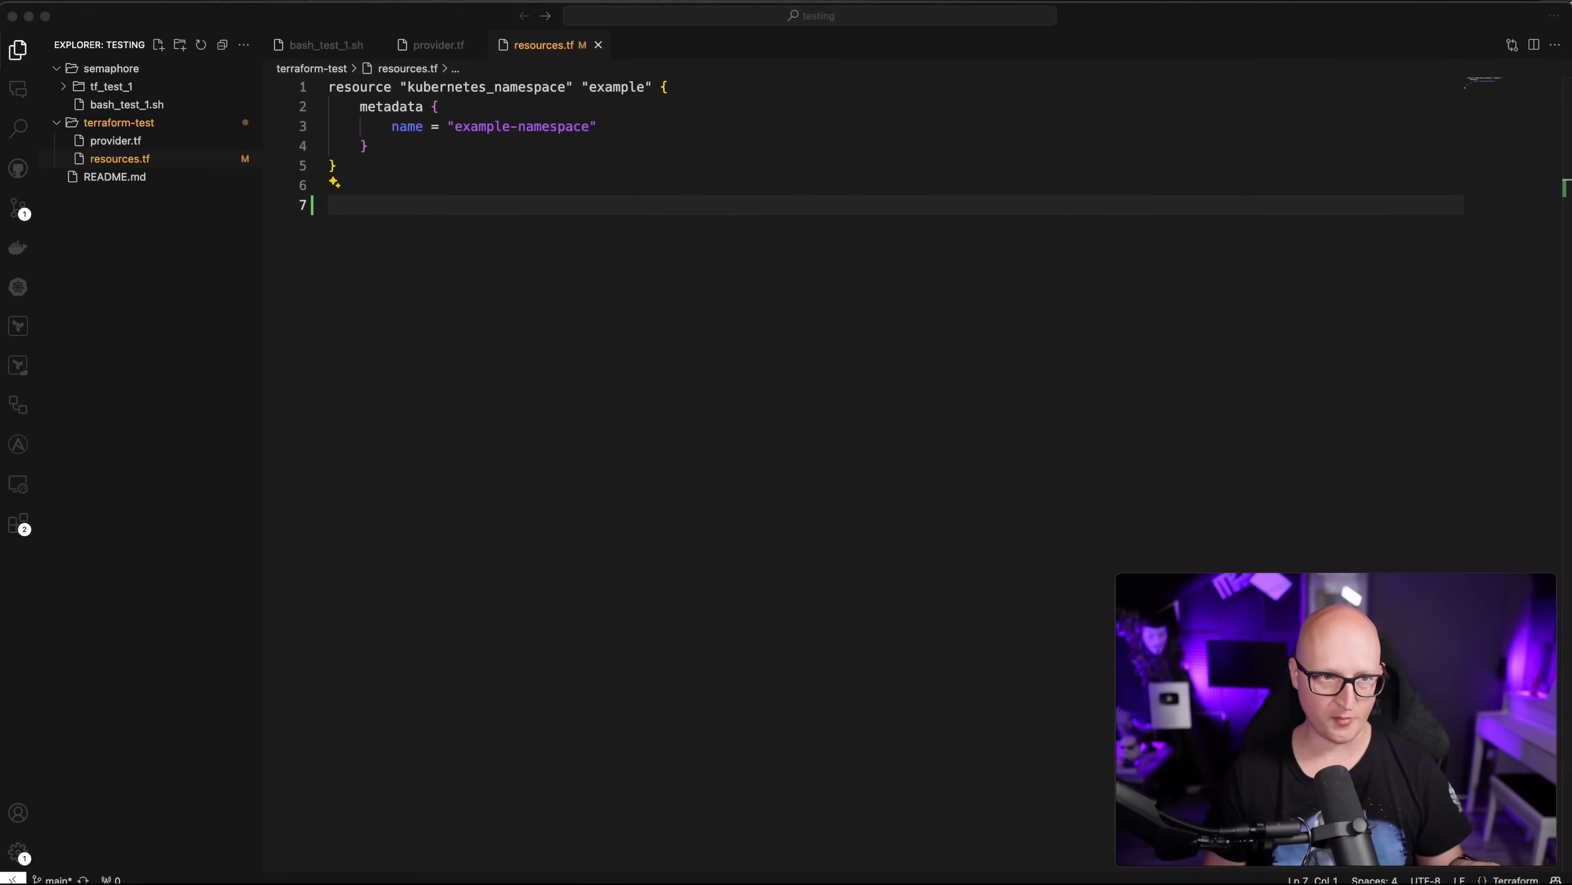
{"action": "left_click", "coordinate": [498, 309]}
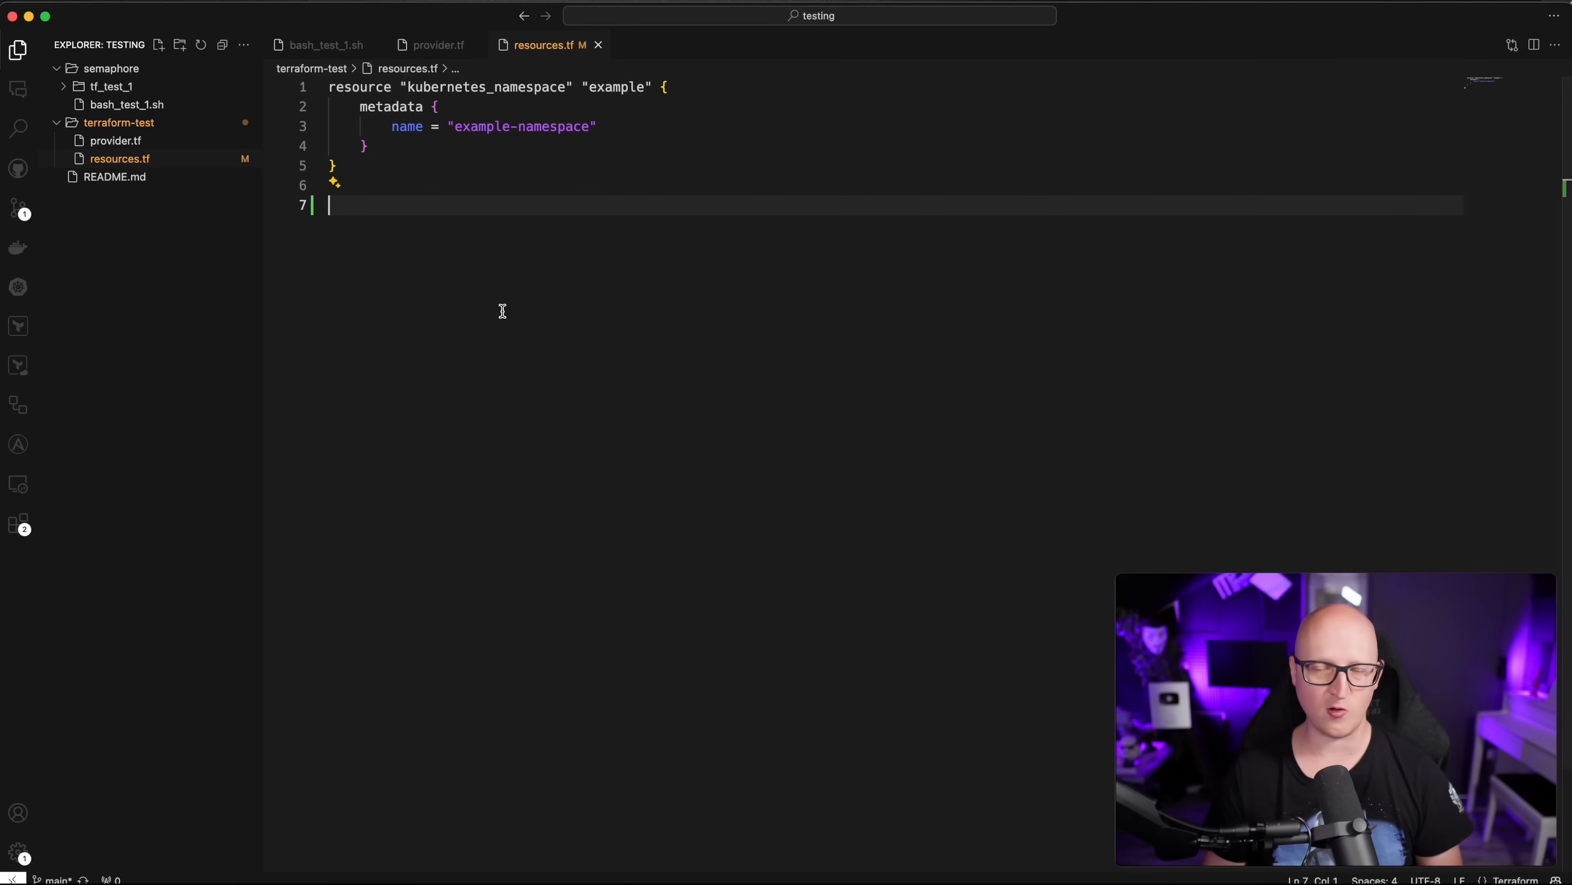
{"action": "key", "text": "super+v"}
Step: Review the kubernetes_deployment block, including its namespace dependency and nginx:latest image
{"action": "scroll", "coordinate": [571, 311], "scroll_direction": "up", "scroll_amount": 15}
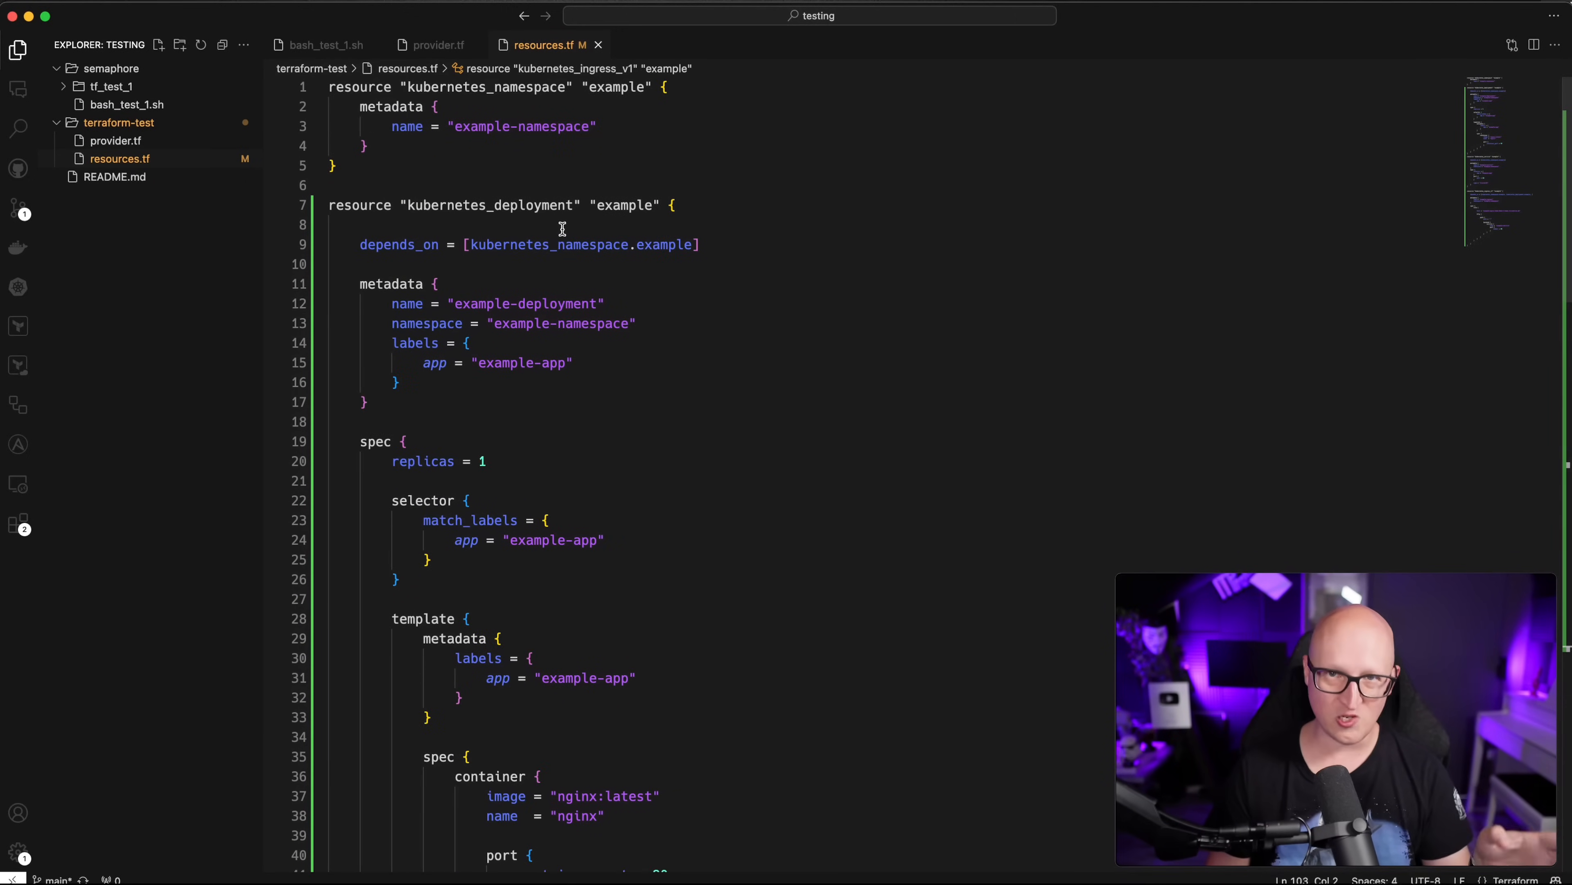
{"action": "left_click_drag", "start_coordinate": [423, 205], "coordinate": [572, 205]}
{"action": "double_click", "coordinate": [521, 248]}
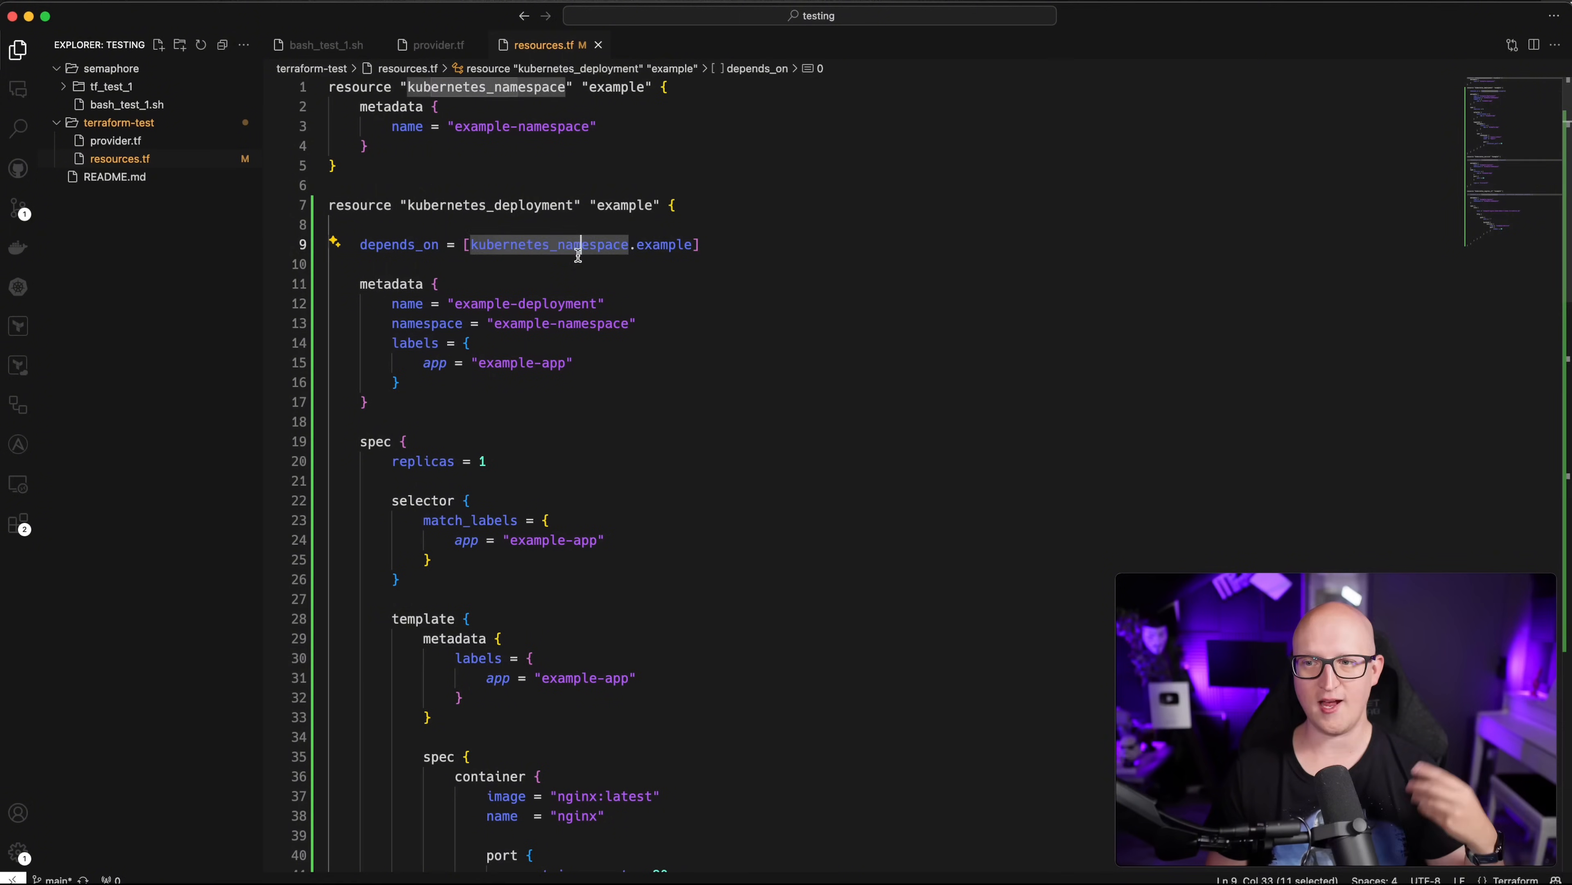
{"action": "left_click", "coordinate": [561, 421]}
{"action": "scroll", "coordinate": [557, 409], "scroll_direction": "down", "scroll_amount": 5}
{"action": "left_click_drag", "start_coordinate": [550, 404], "coordinate": [645, 405]}
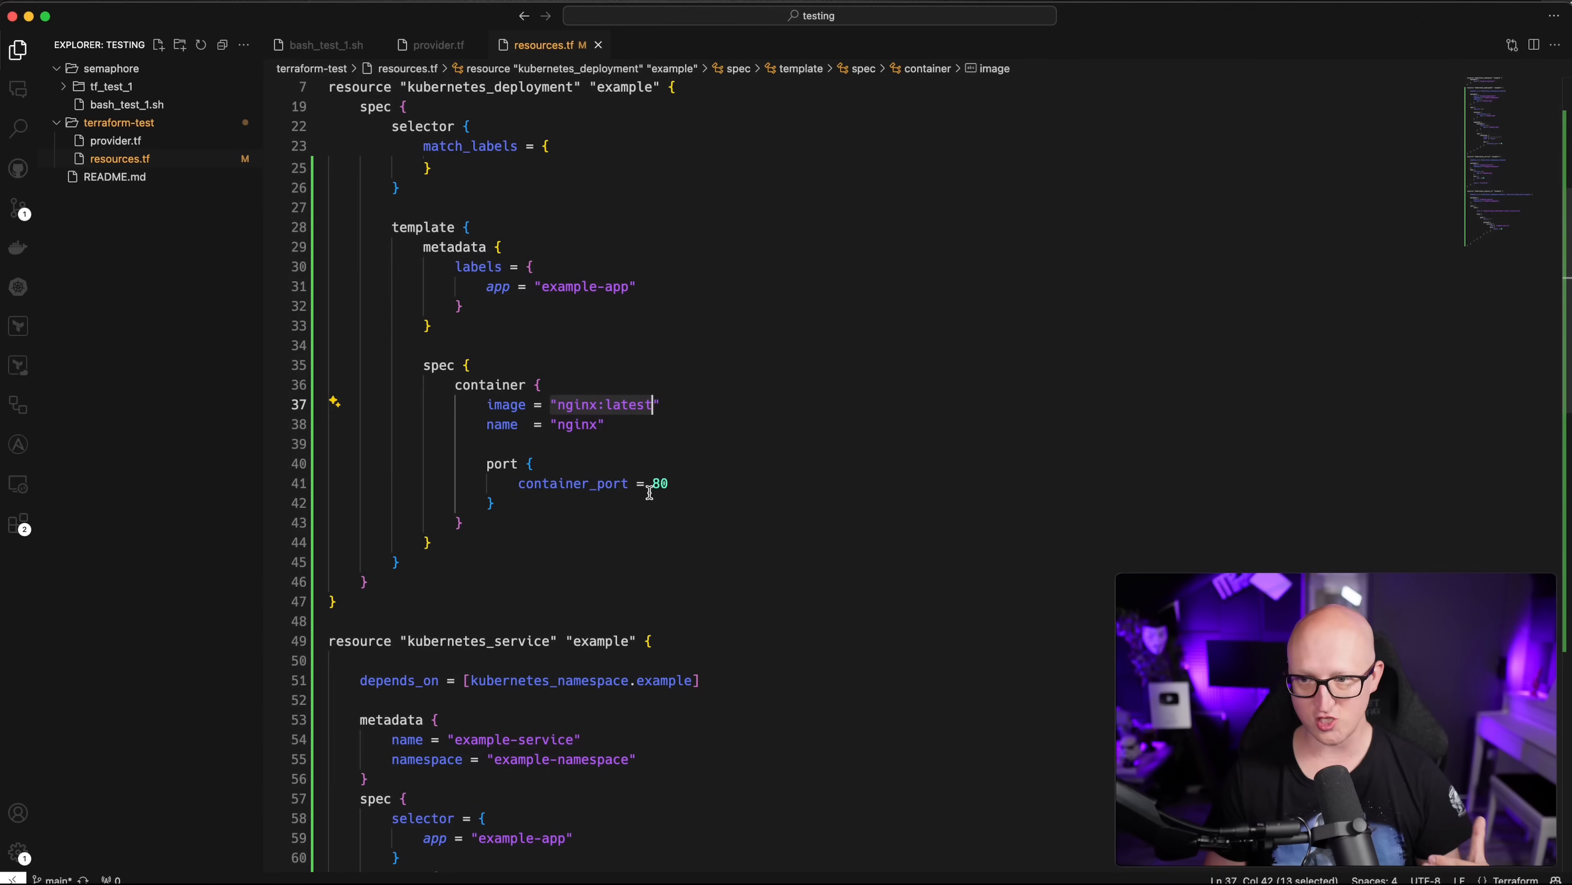
{"action": "scroll", "coordinate": [649, 492], "scroll_direction": "down", "scroll_amount": 5}
{"action": "left_click", "coordinate": [471, 713]}
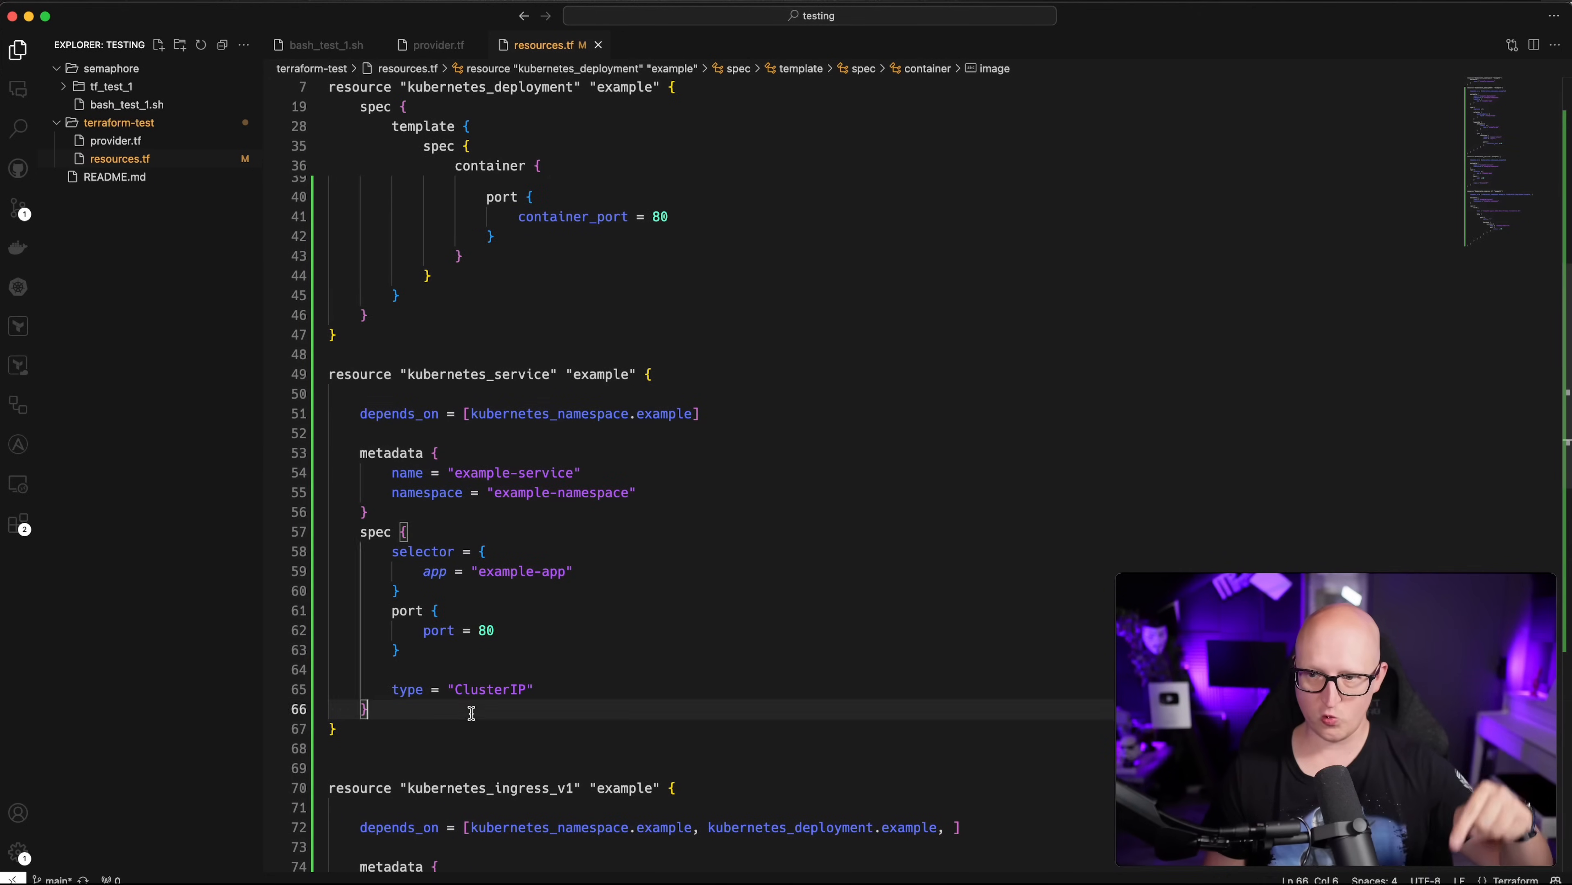
Step: Review the ingress block and its host example-nginx.kube-demo-1.home.clcreative.de on line 82
{"action": "left_click_drag", "start_coordinate": [471, 713], "coordinate": [337, 414]}
{"action": "scroll", "coordinate": [510, 502], "scroll_direction": "down", "scroll_amount": 5}
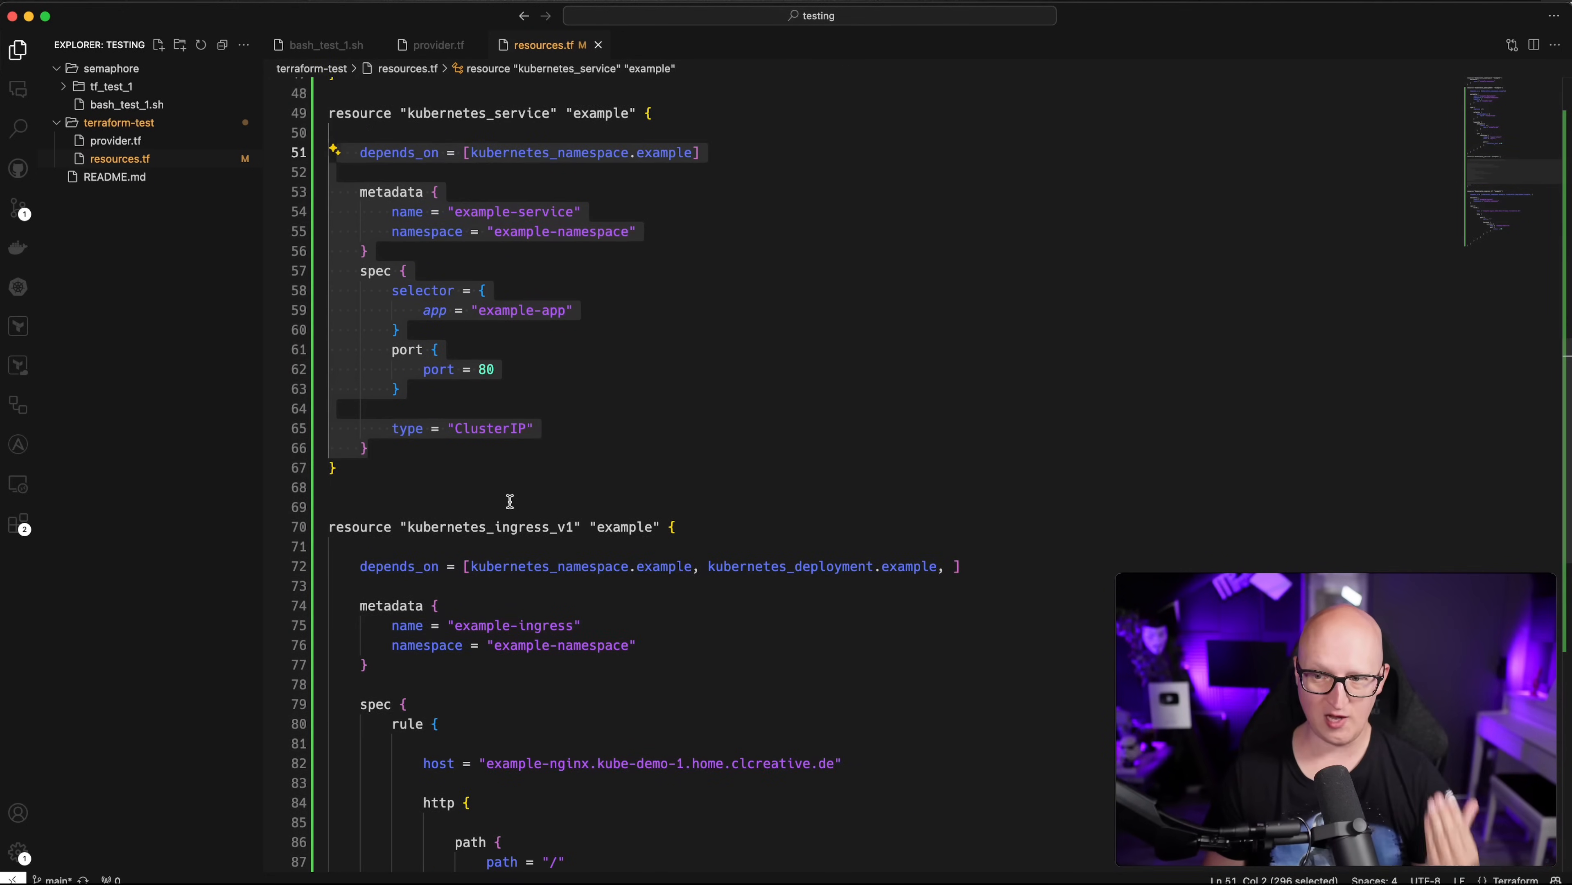
{"action": "scroll", "coordinate": [510, 501], "scroll_direction": "down", "scroll_amount": 5}
{"action": "left_click_drag", "start_coordinate": [430, 316], "coordinate": [599, 734]}
{"action": "left_click", "coordinate": [545, 824]}
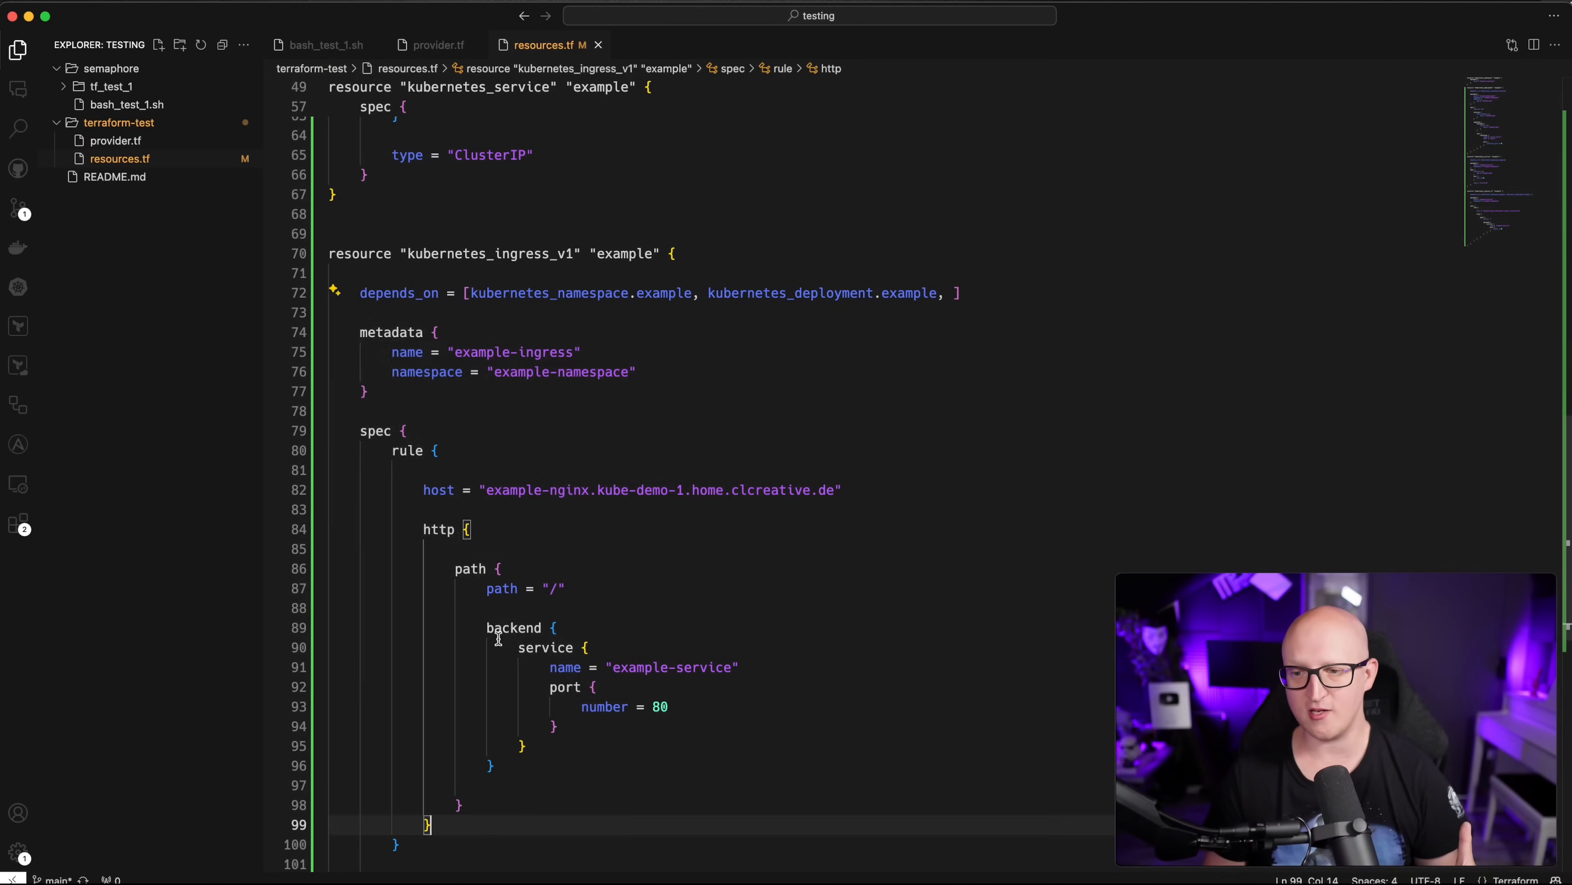
{"action": "left_click_drag", "start_coordinate": [487, 492], "coordinate": [706, 490]}
{"action": "left_click", "coordinate": [805, 505]}
{"action": "left_click", "coordinate": [626, 536]}
{"action": "left_click", "coordinate": [648, 542]}
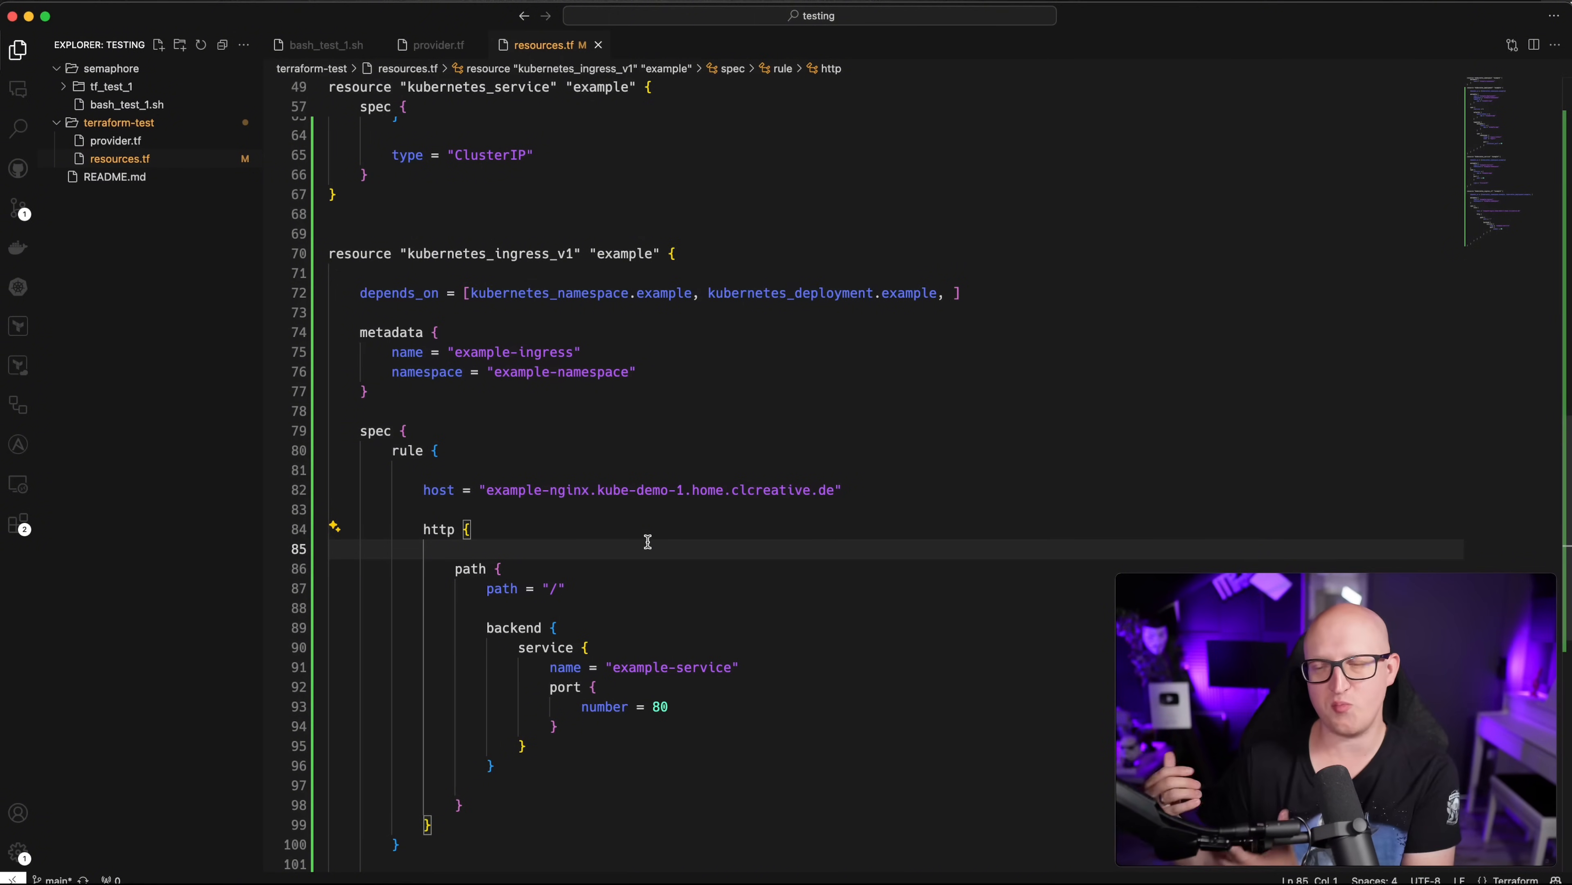
{"action": "left_click_drag", "start_coordinate": [484, 490], "coordinate": [836, 490]}
{"action": "left_click", "coordinate": [551, 691]}
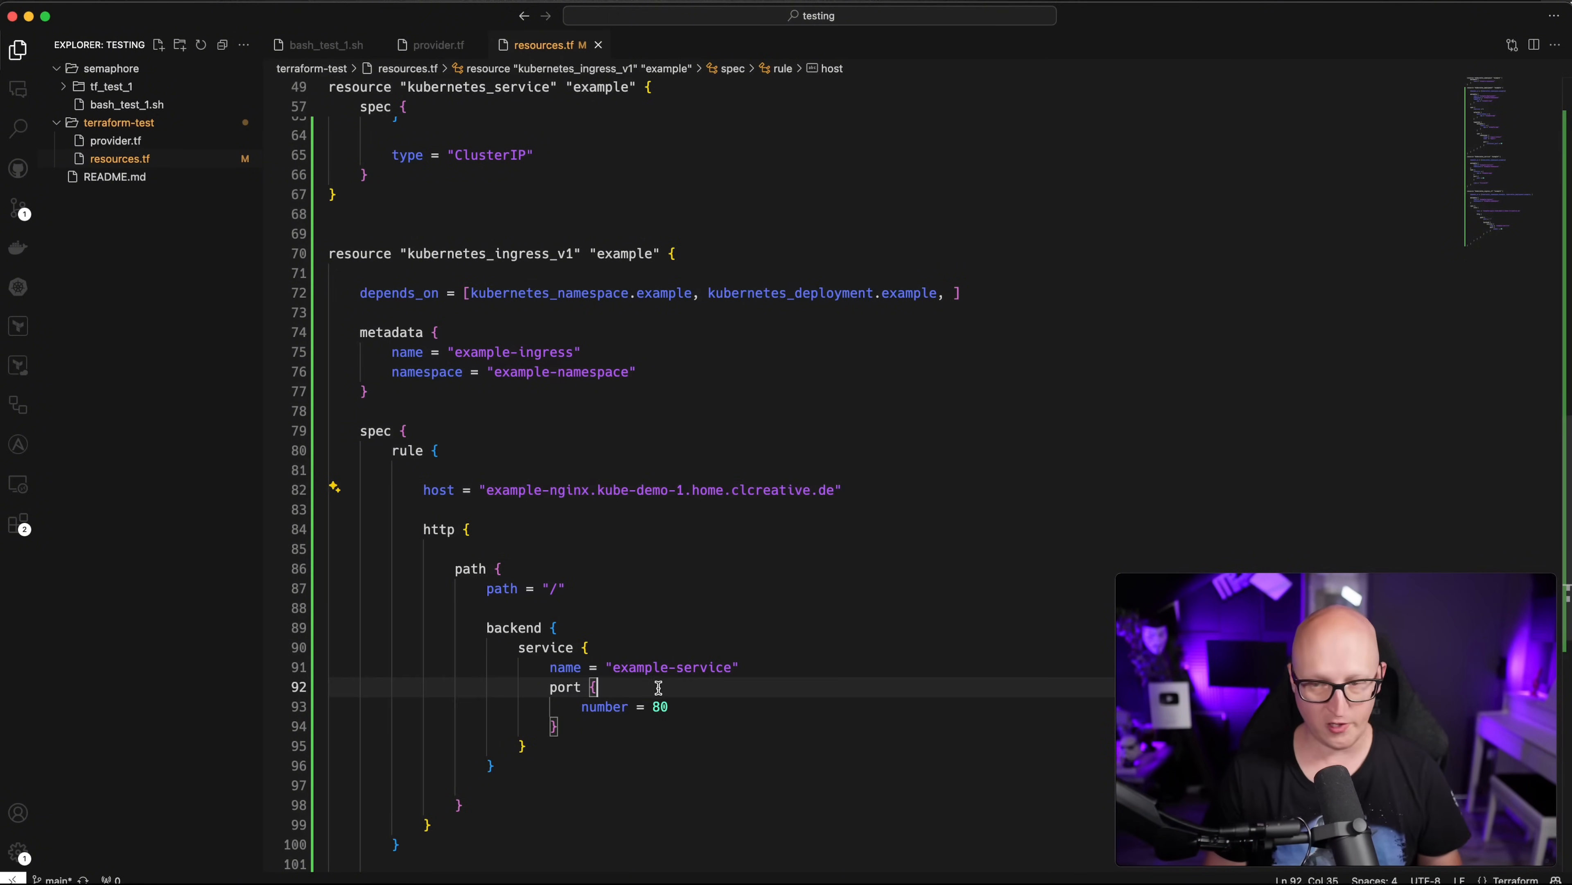
Step: Add a trailing empty line at the end of resources.tf
{"action": "scroll", "coordinate": [579, 692], "scroll_direction": "down", "scroll_amount": 4}
{"action": "left_click", "coordinate": [478, 770]}
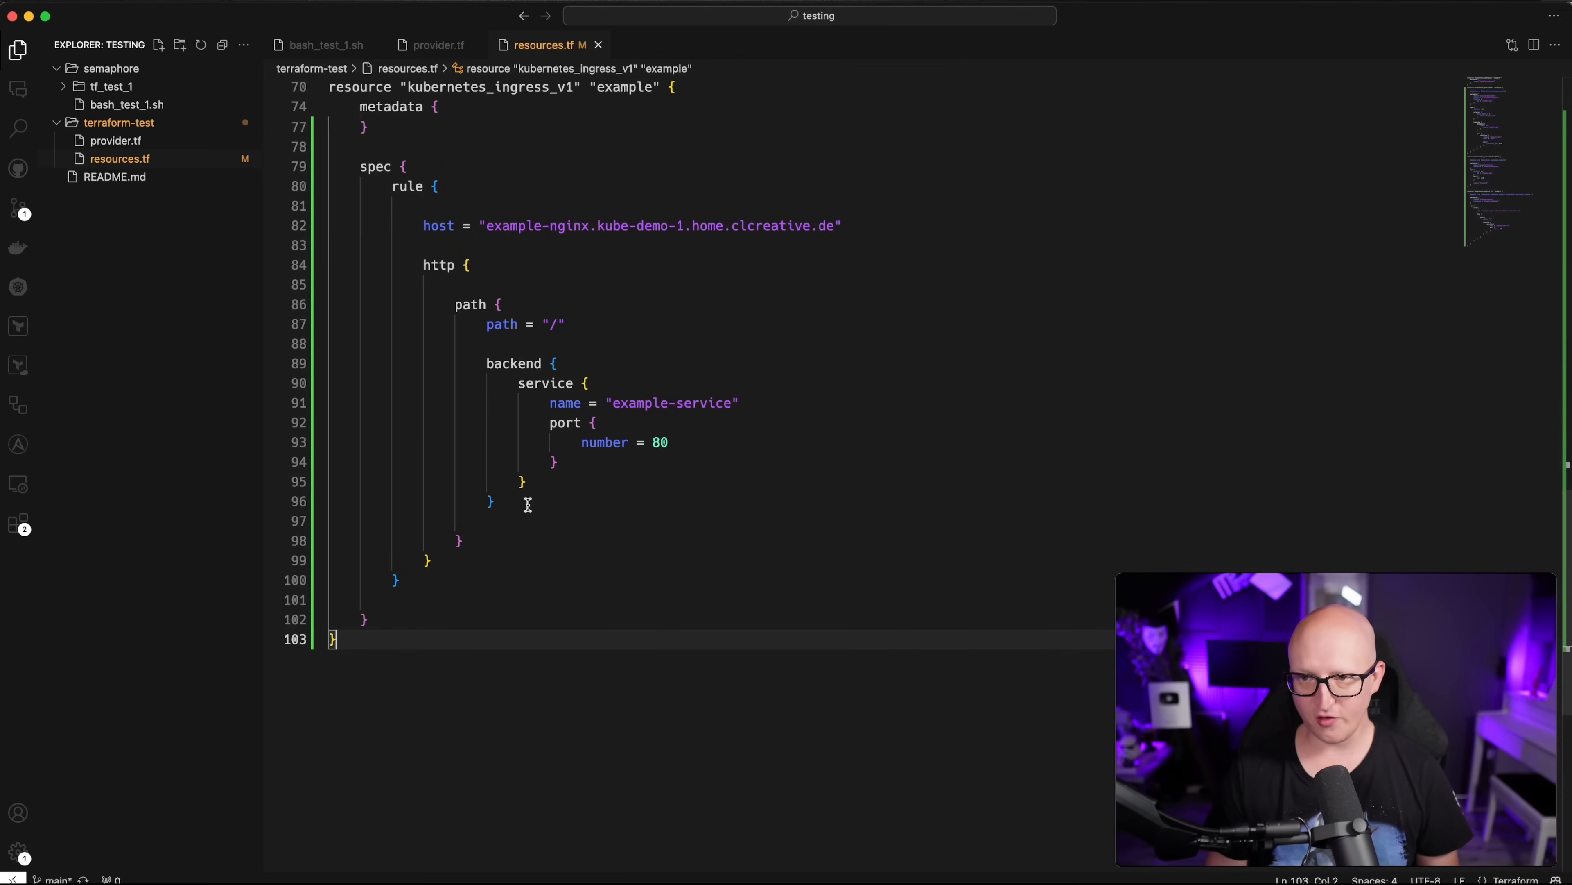
{"action": "key", "text": "Return"}
{"action": "scroll", "coordinate": [610, 421], "scroll_direction": "up", "scroll_amount": 20}
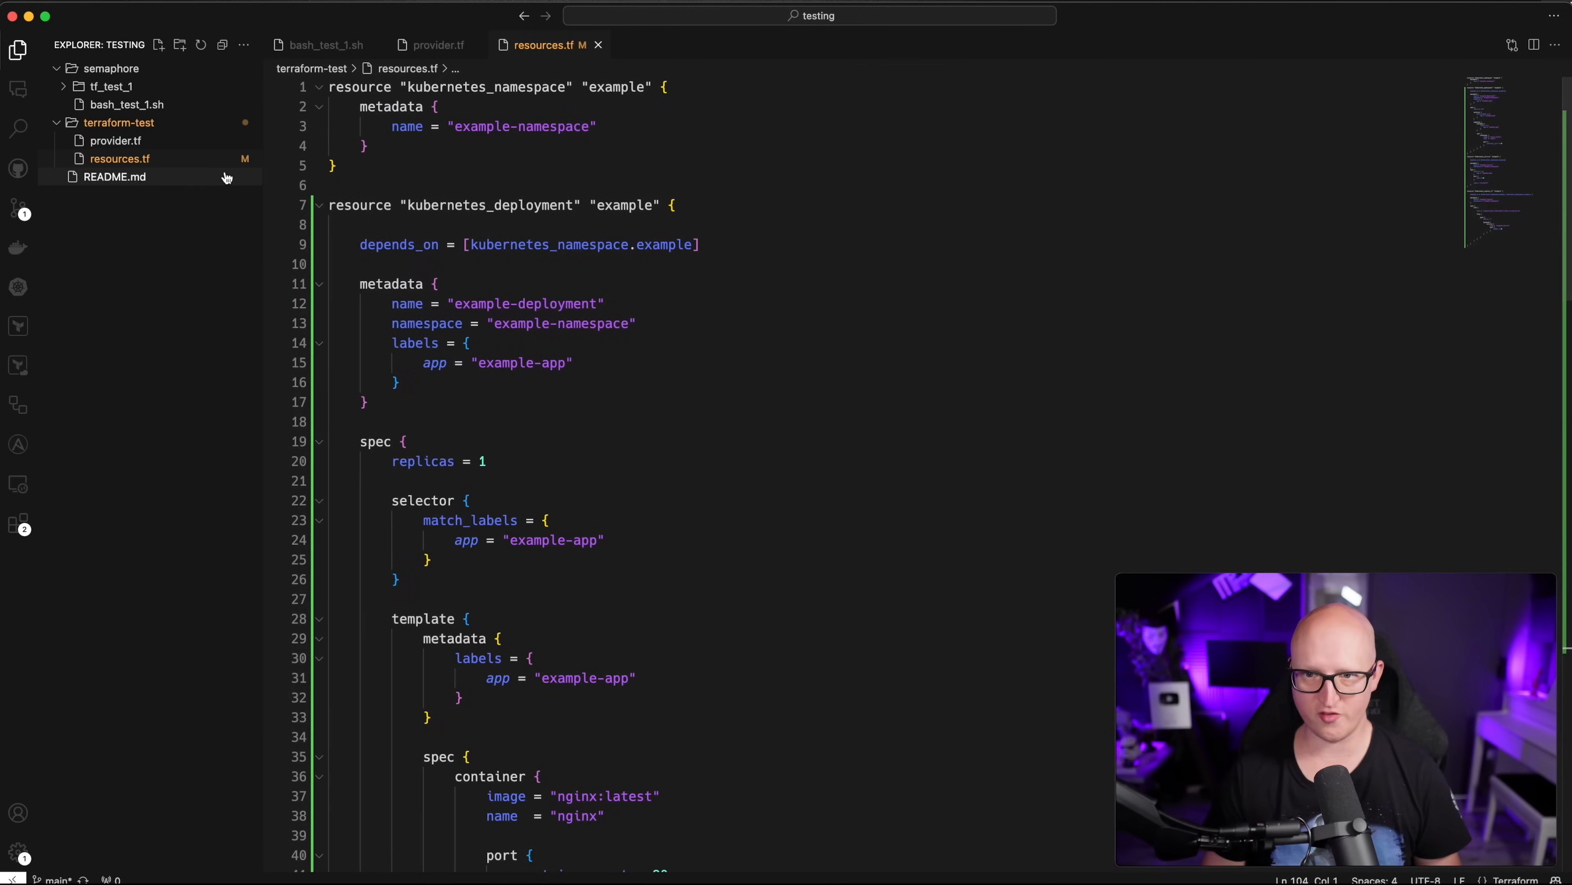
Step: Commit and push resources.tf as 'kubernetes nginx deployment', then bring up the GitLab testing repository
{"action": "left_click", "coordinate": [18, 208]}
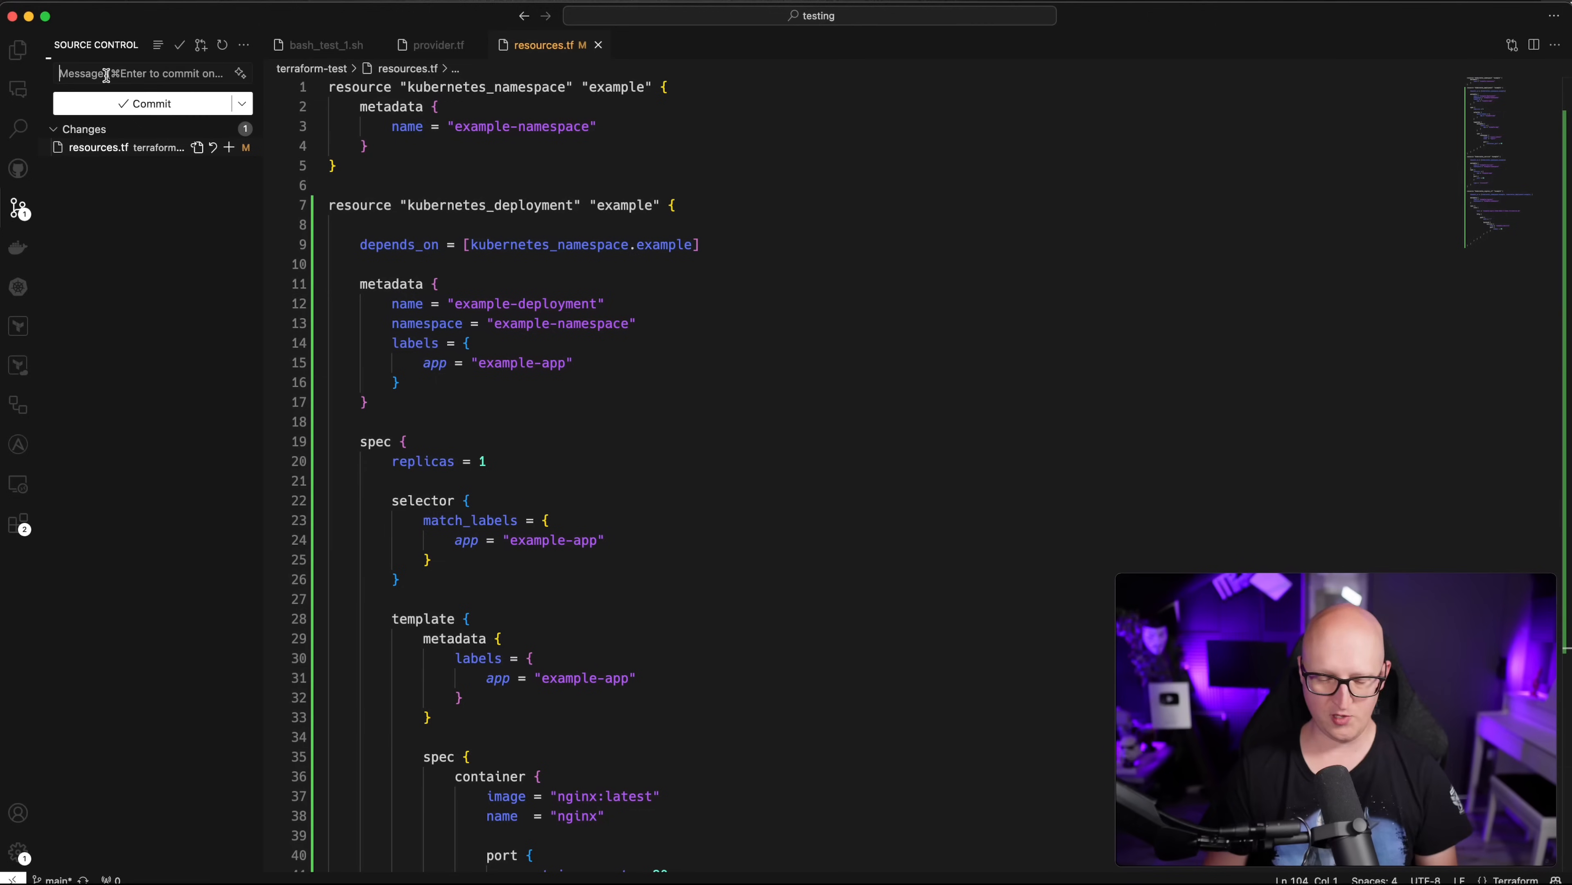
{"action": "left_click", "coordinate": [106, 75]}
{"action": "type", "text": "kubernetes nginx deployment"}
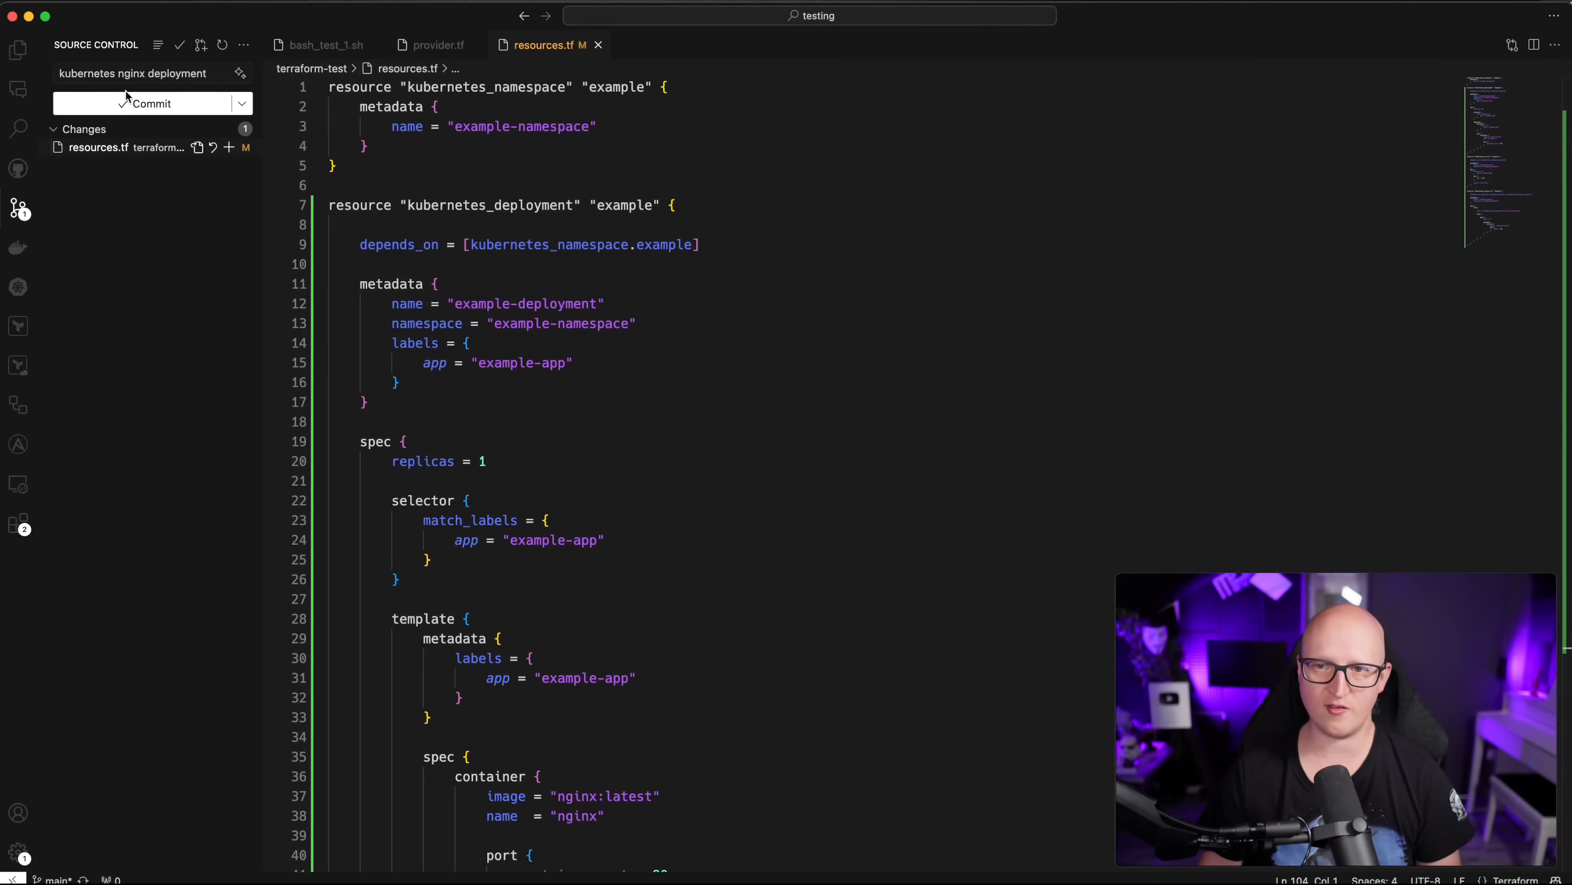
{"action": "left_click", "coordinate": [130, 103]}
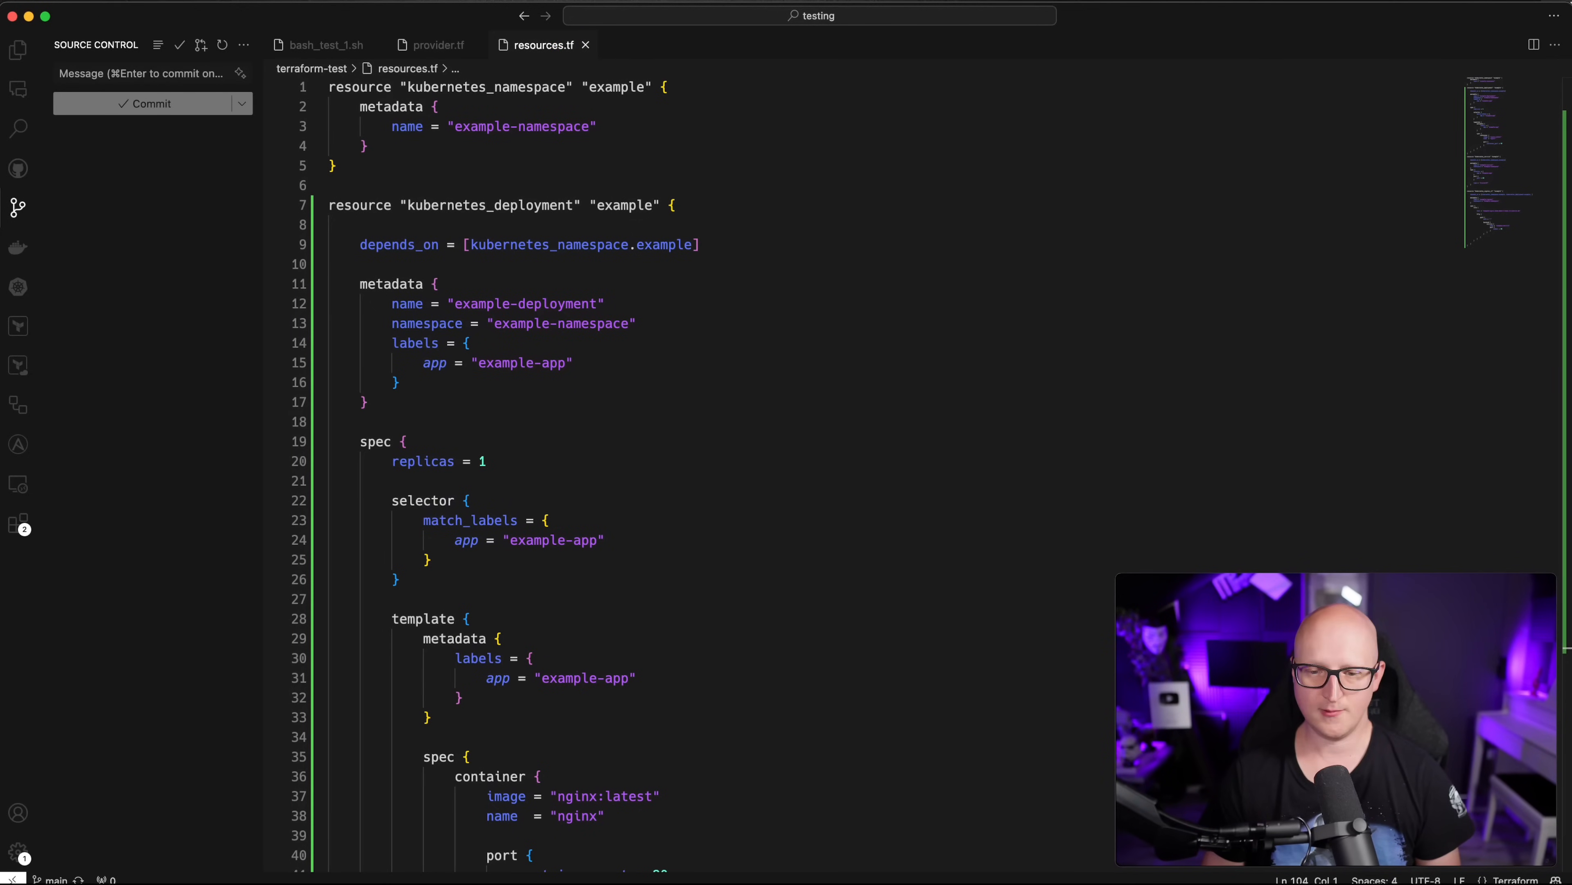
{"action": "key", "text": "super+Tab"}
{"action": "left_click", "coordinate": [393, 18]}
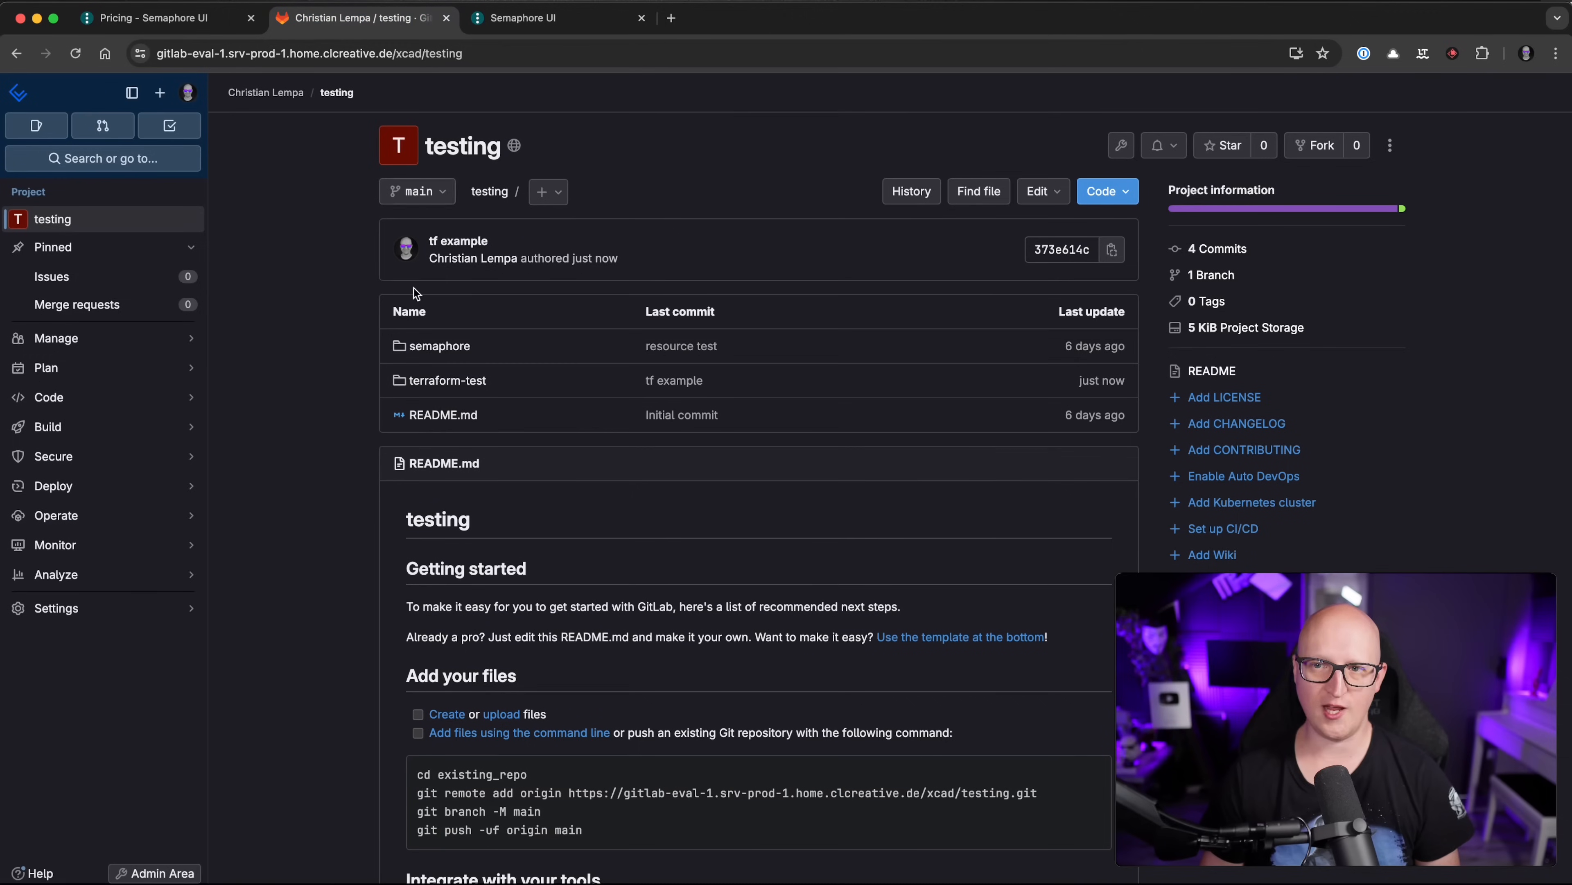
Step: Check the pushed terraform-test/resources.tf in GitLab, then go back to the Semaphore template page
{"action": "left_click", "coordinate": [438, 385]}
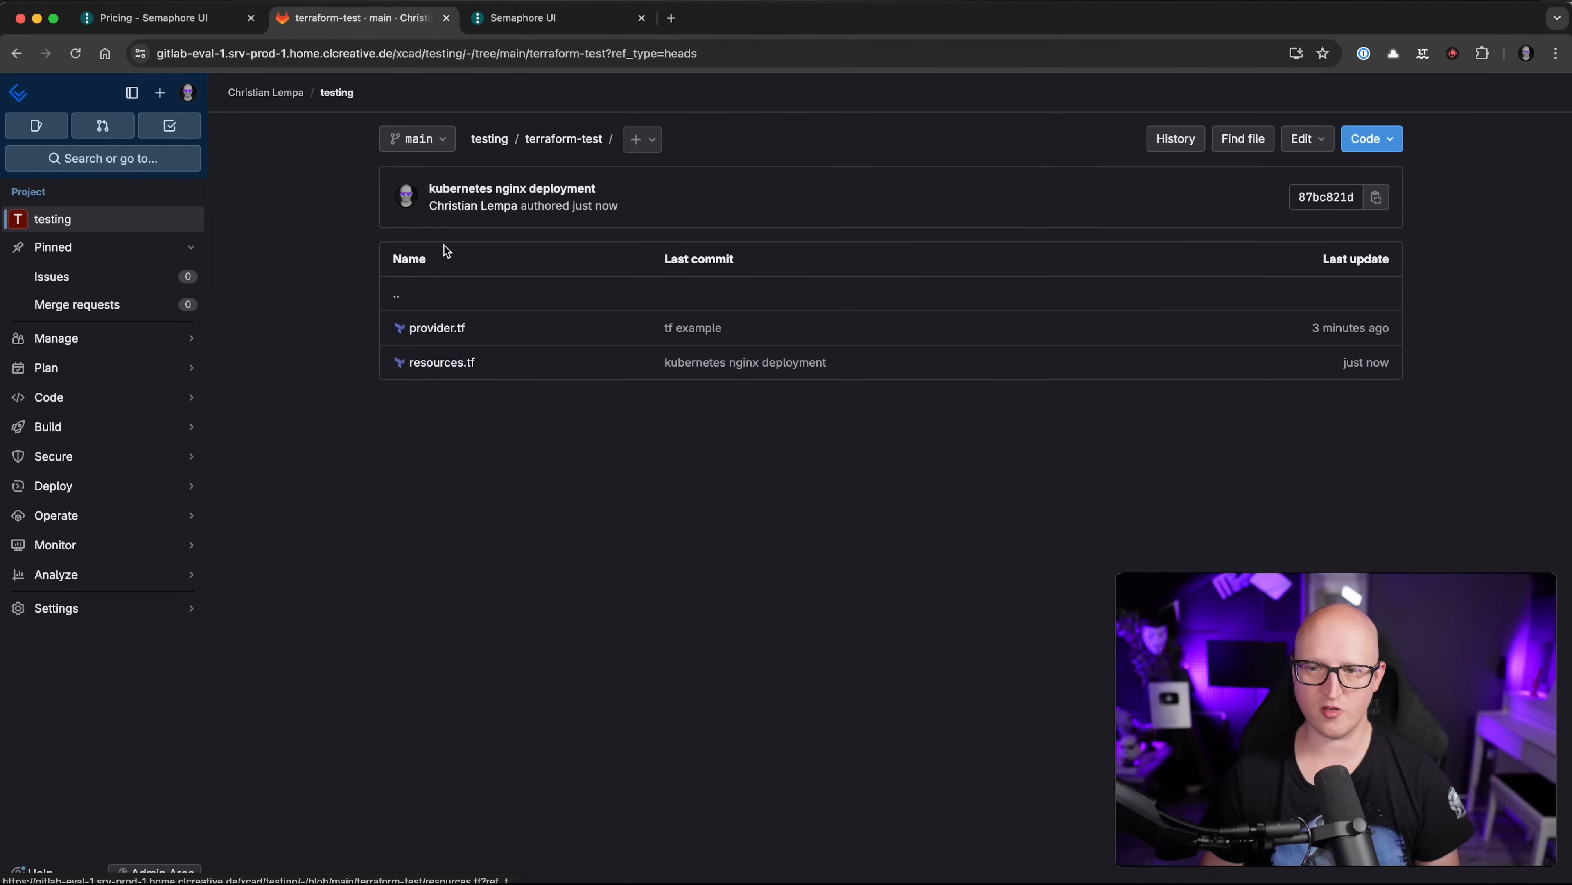
{"action": "left_click", "coordinate": [441, 363]}
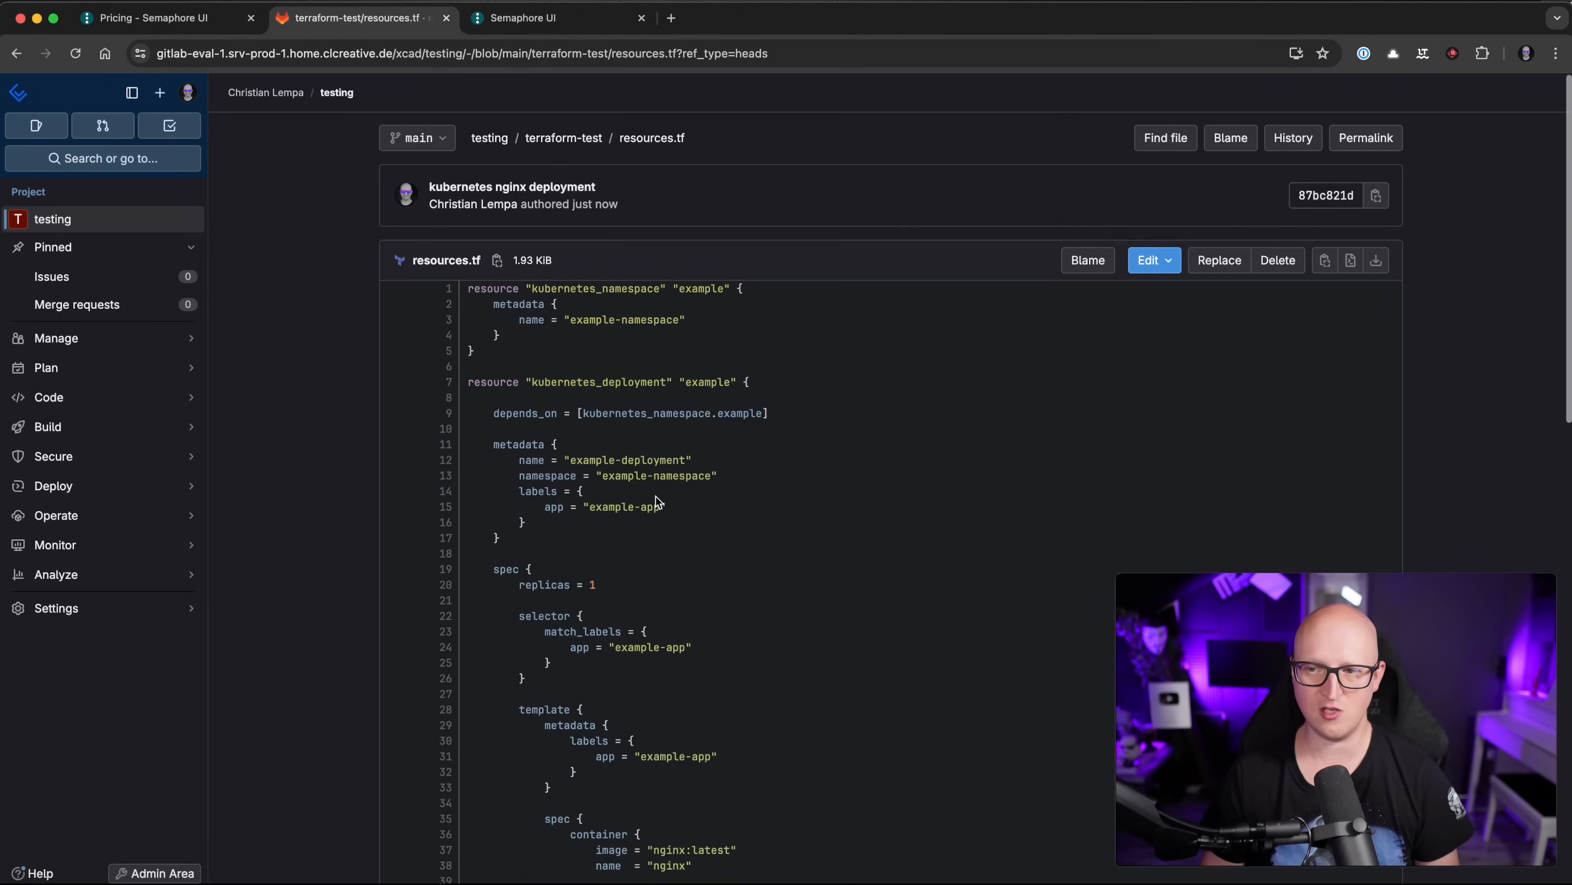
{"action": "scroll", "coordinate": [657, 490], "scroll_direction": "down", "scroll_amount": 10}
{"action": "scroll", "coordinate": [657, 473], "scroll_direction": "down", "scroll_amount": 5}
{"action": "scroll", "coordinate": [656, 403], "scroll_direction": "up", "scroll_amount": 15}
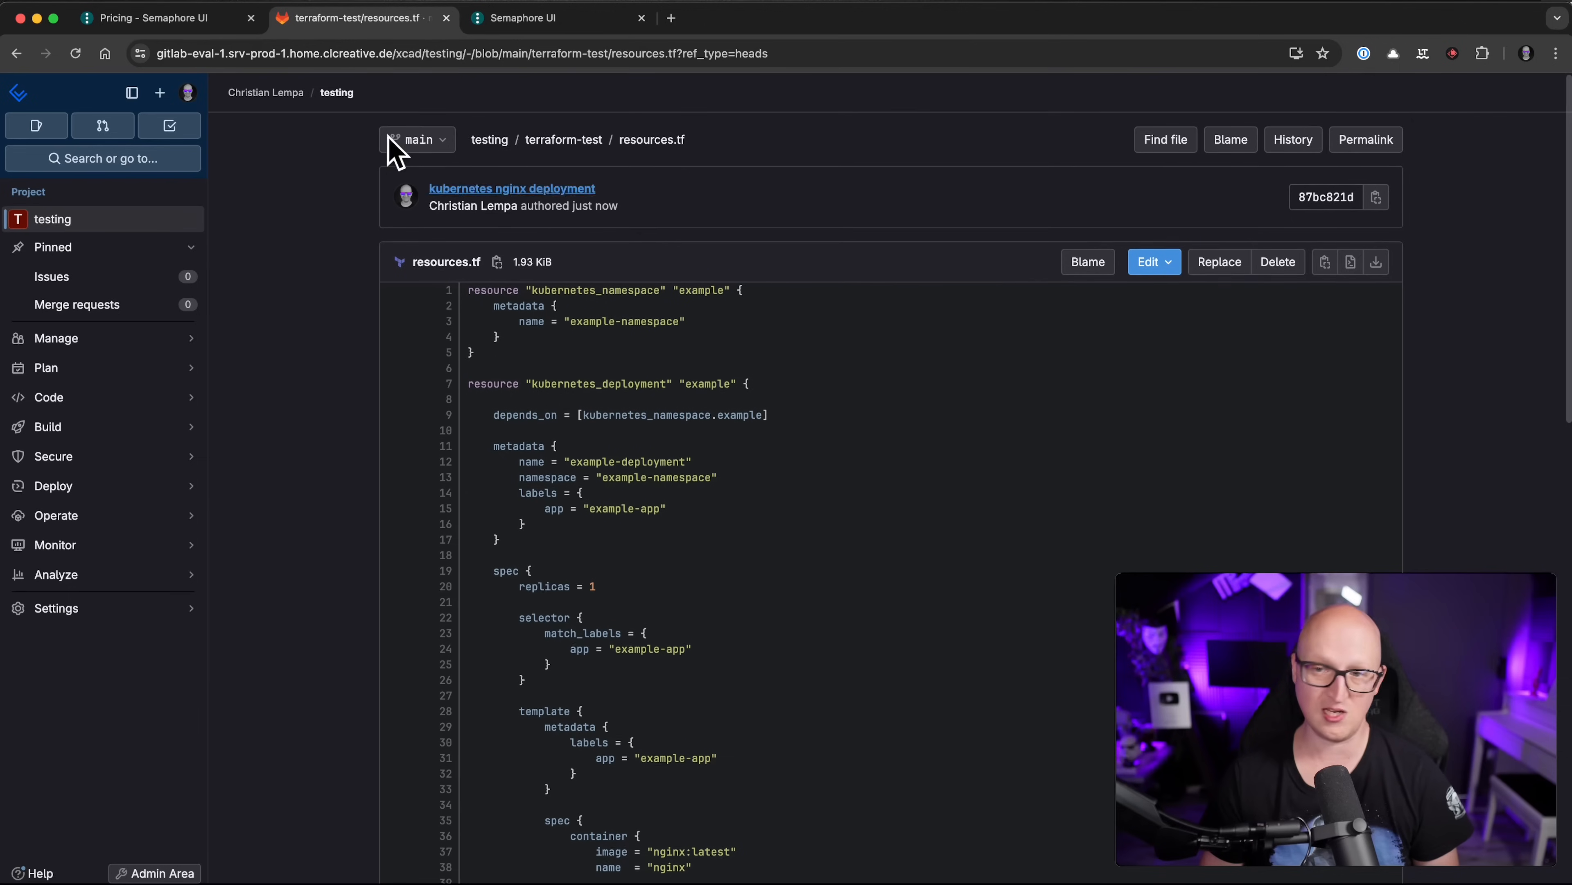
{"action": "left_click", "coordinate": [16, 54]}
{"action": "left_click", "coordinate": [17, 53]}
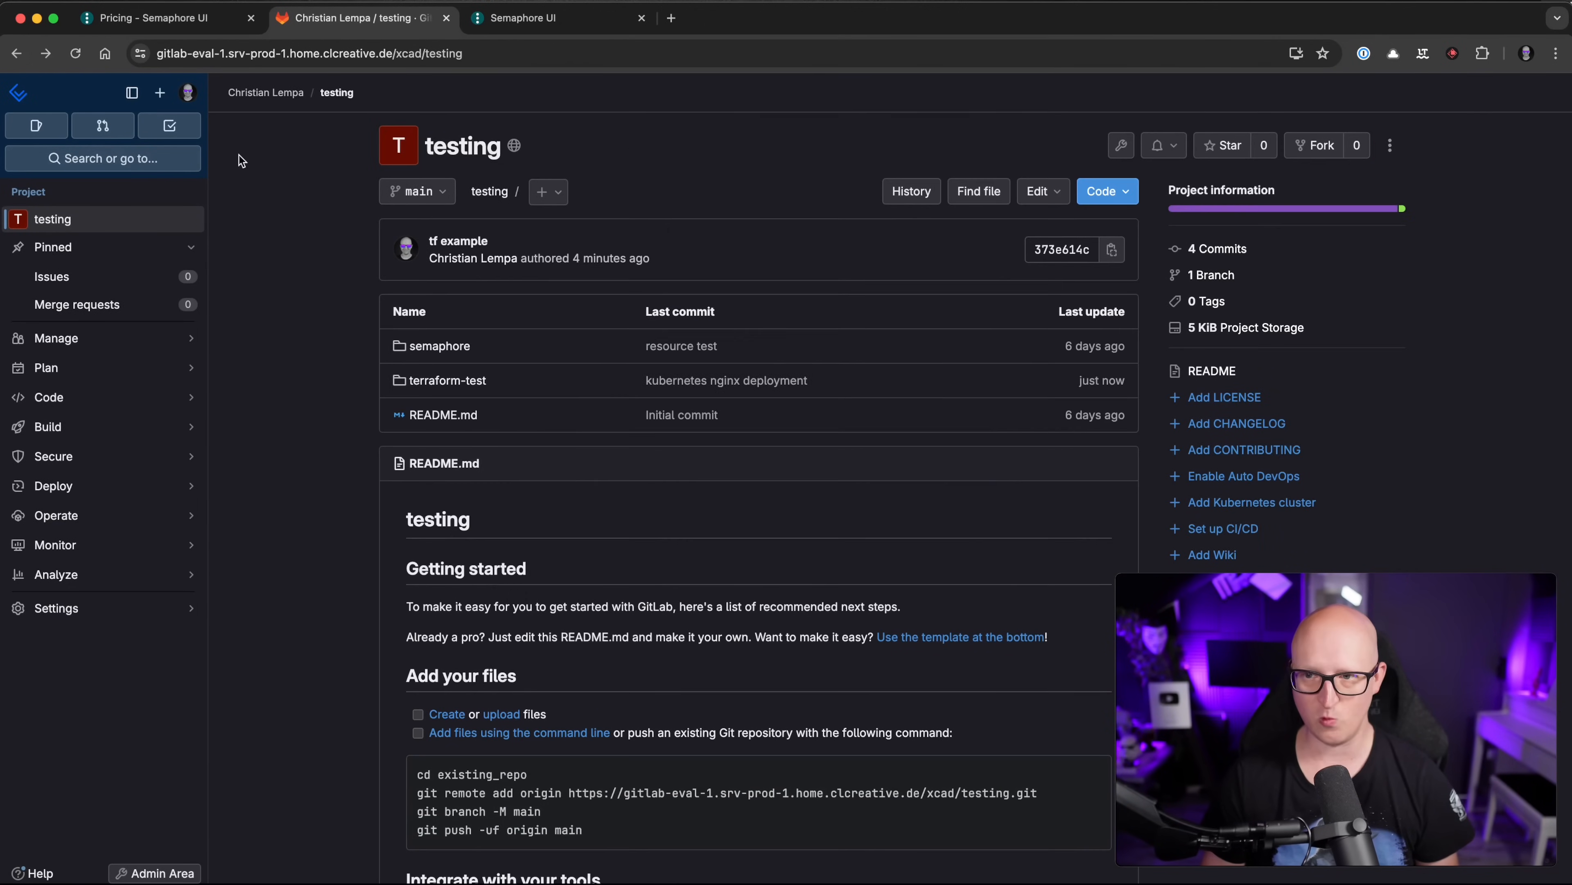
{"action": "left_click", "coordinate": [544, 18]}
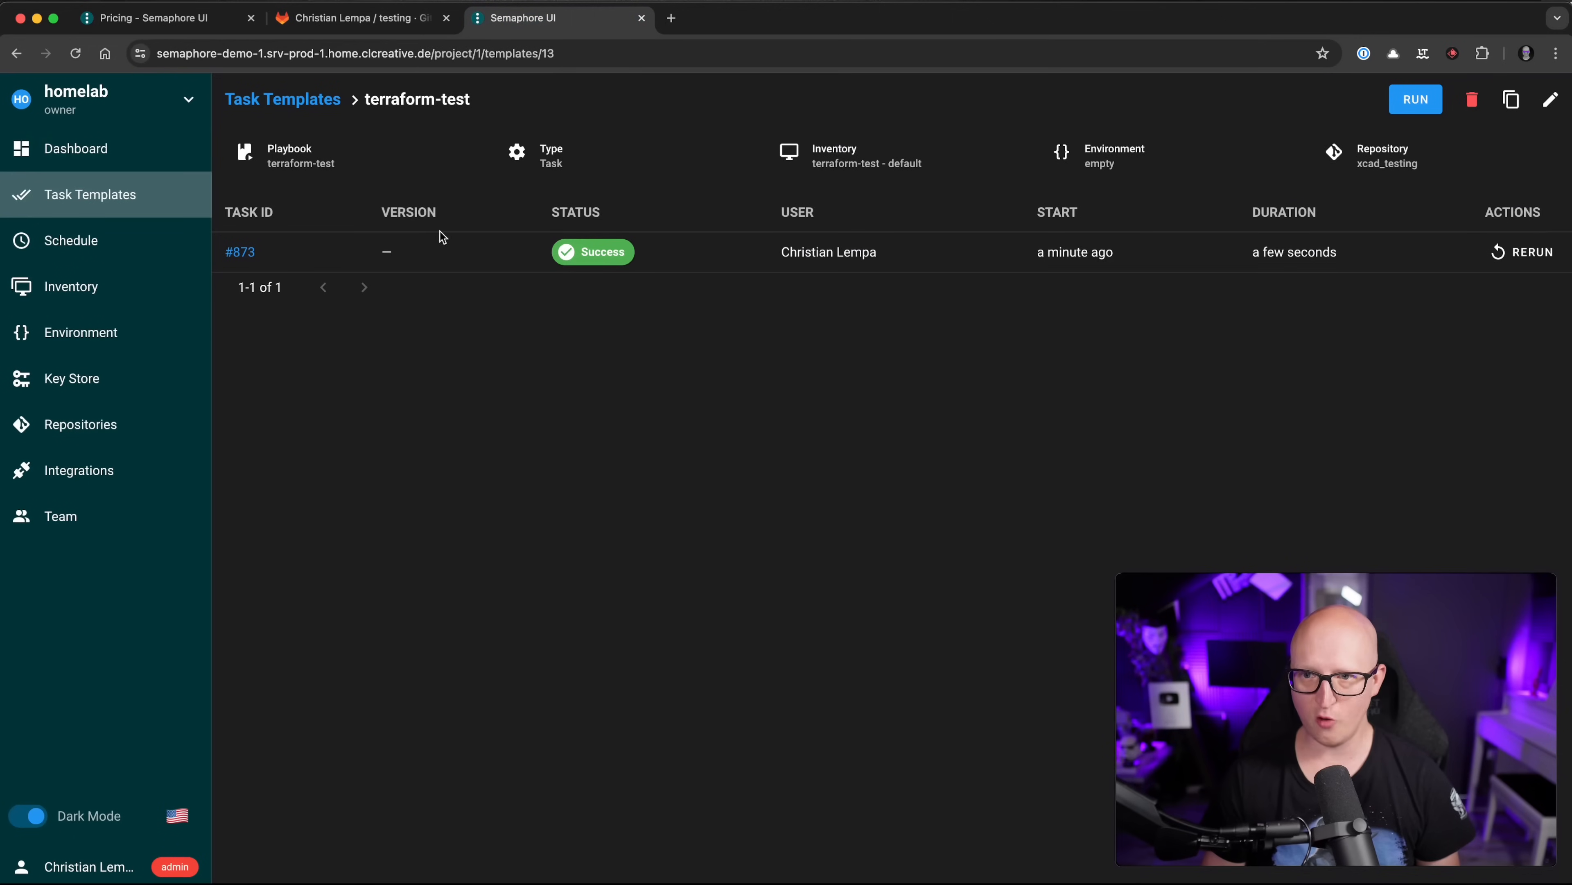
Step: Launch a new terraform-test task and check the repository update line in its log
{"action": "left_click", "coordinate": [1417, 101]}
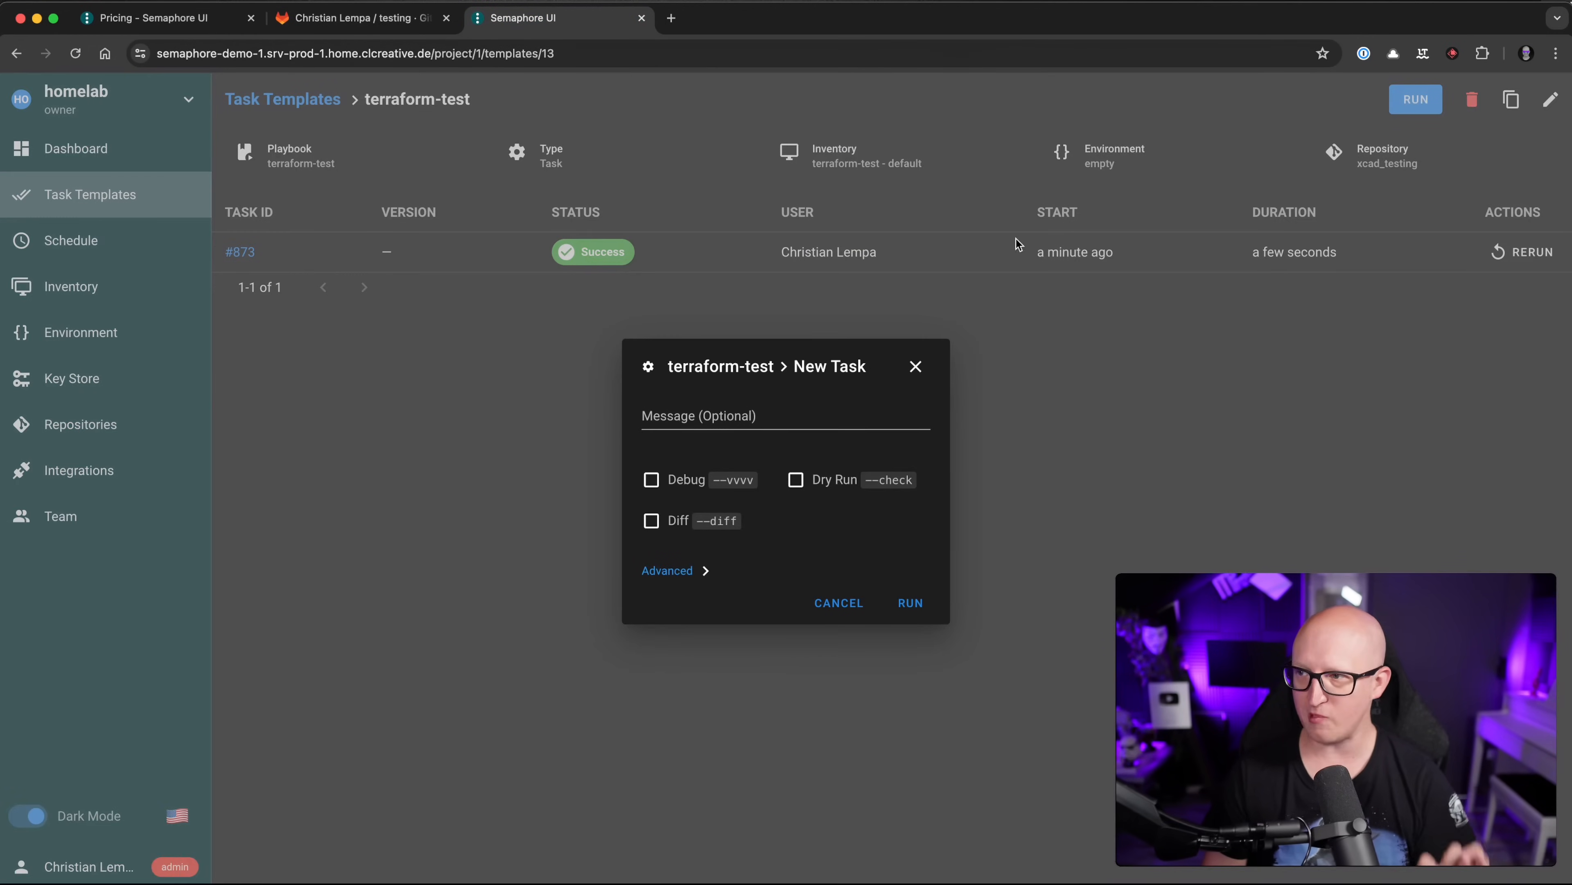
{"action": "left_click", "coordinate": [911, 603]}
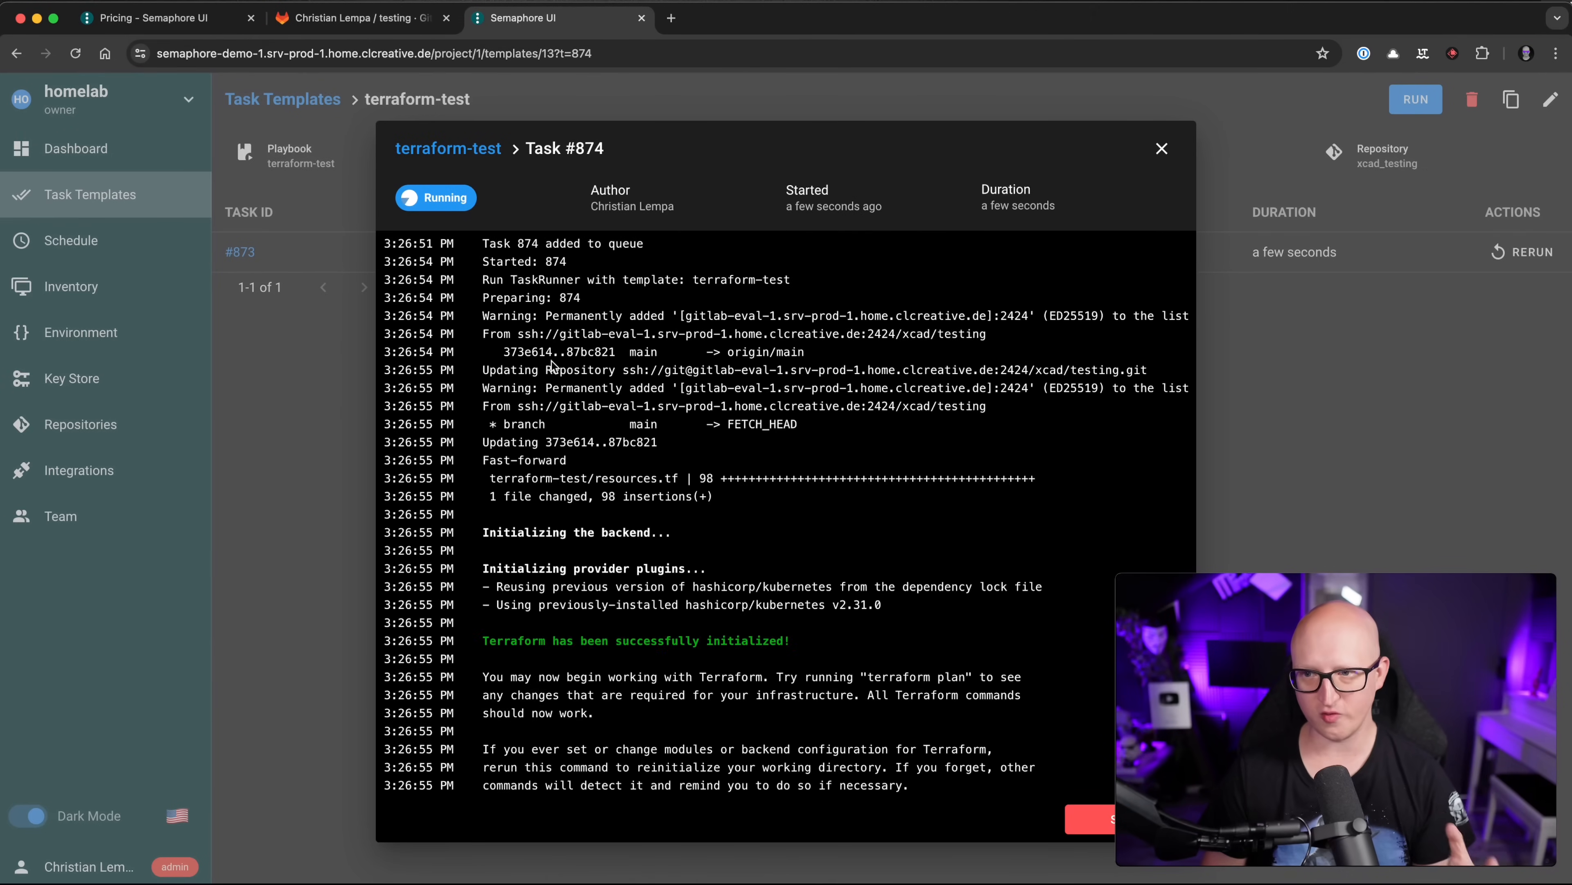
{"action": "scroll", "coordinate": [596, 362], "scroll_direction": "up", "scroll_amount": 10}
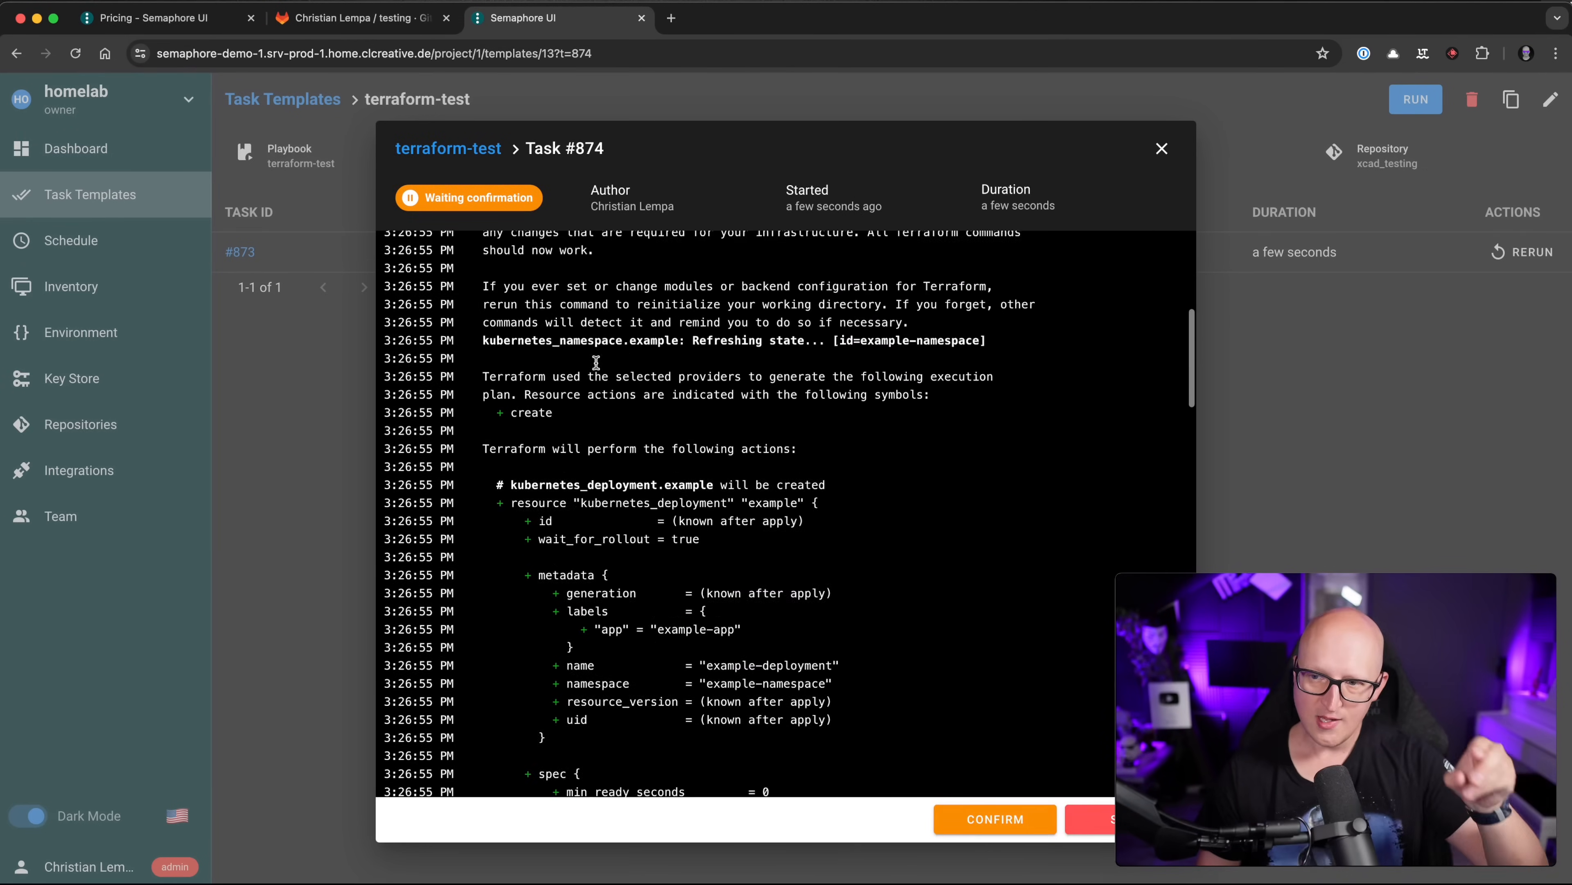
{"action": "scroll", "coordinate": [596, 363], "scroll_direction": "up", "scroll_amount": 8}
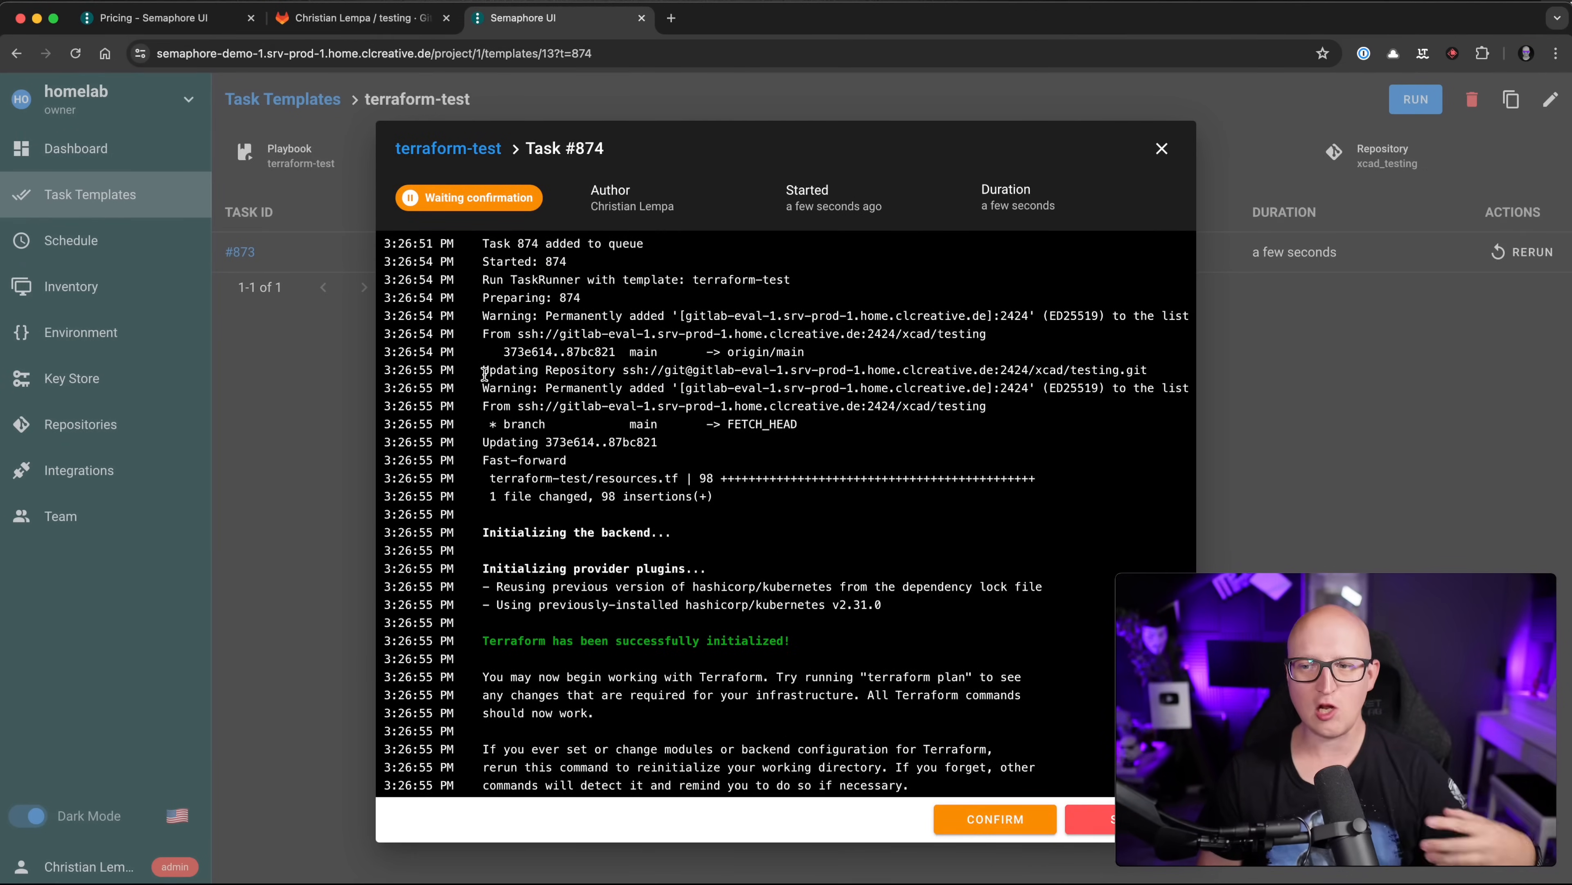
{"action": "left_click_drag", "start_coordinate": [484, 374], "coordinate": [1083, 366]}
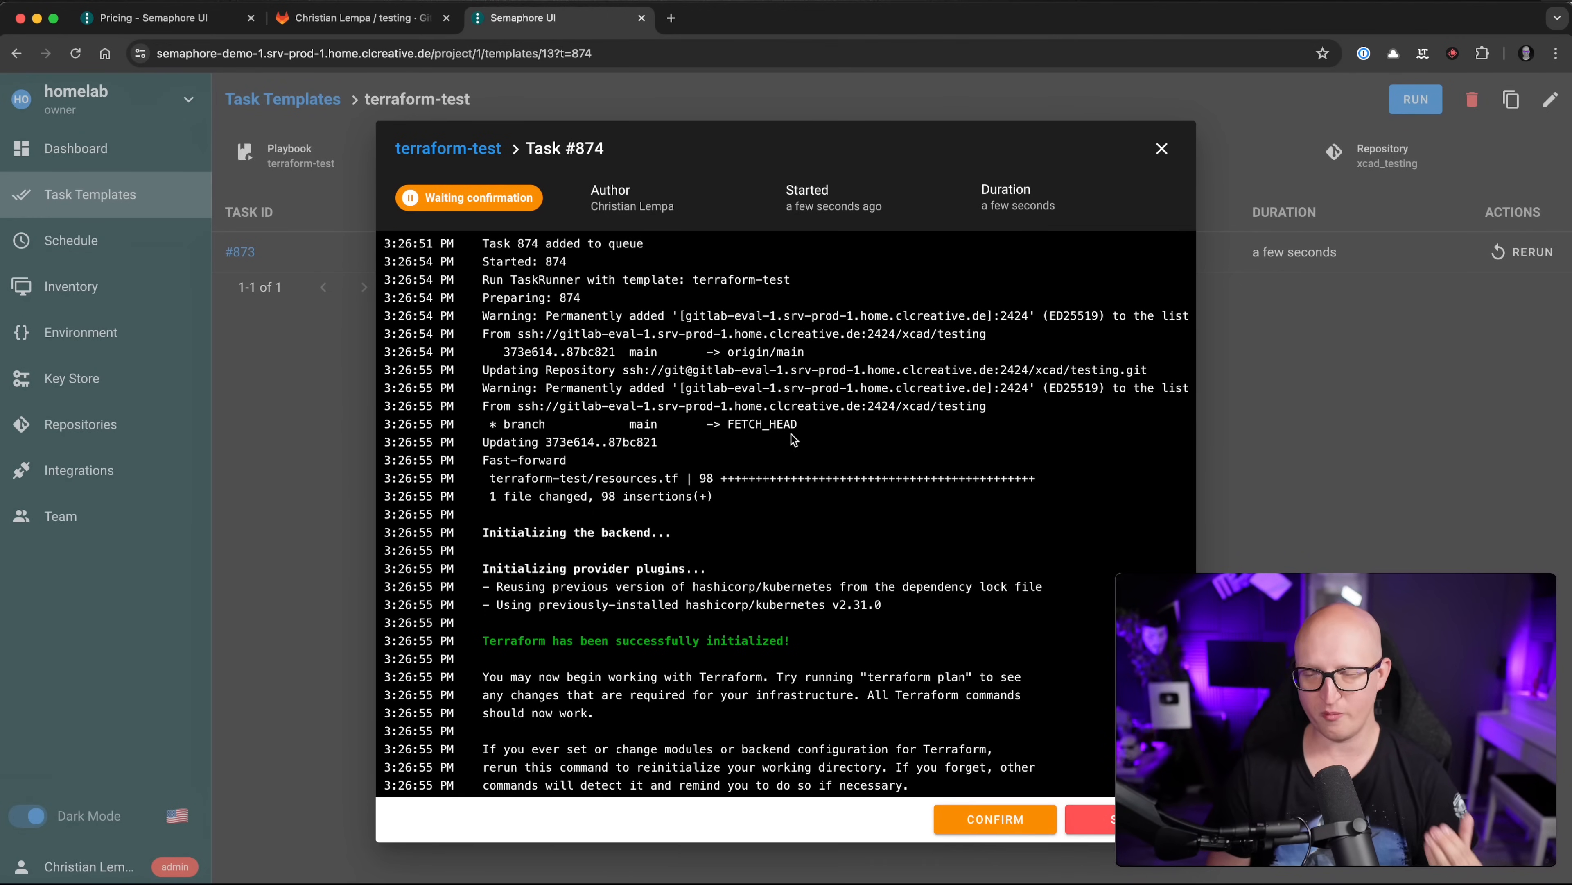
Step: Follow task #874's log down to the resource creation lines showing 3 resources added
{"action": "scroll", "coordinate": [712, 421], "scroll_direction": "down", "scroll_amount": 5}
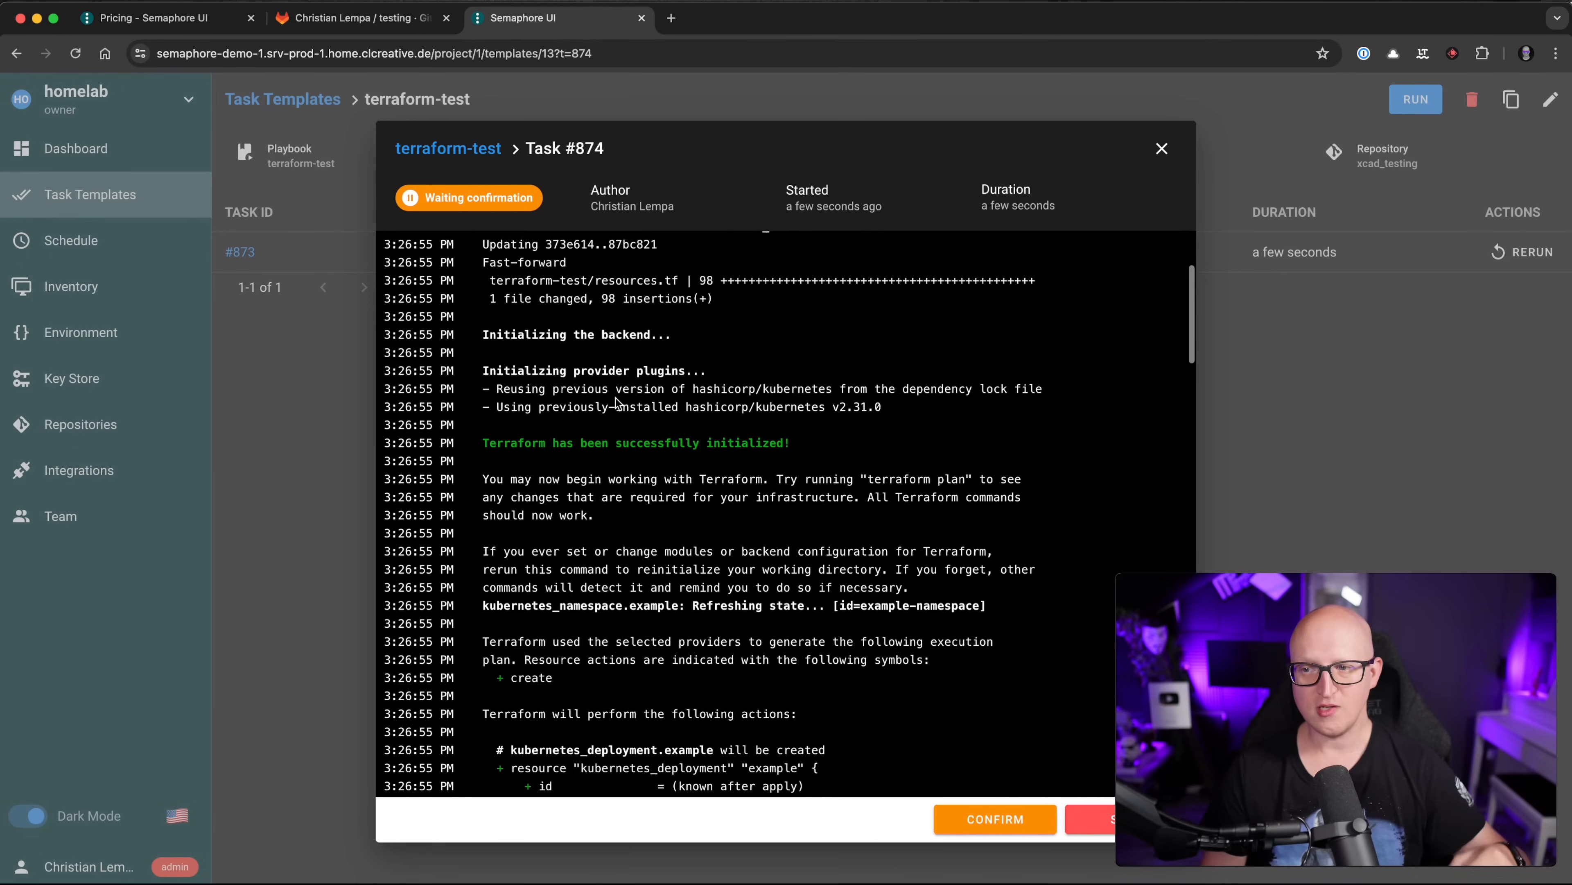
{"action": "scroll", "coordinate": [615, 397], "scroll_direction": "down", "scroll_amount": 5}
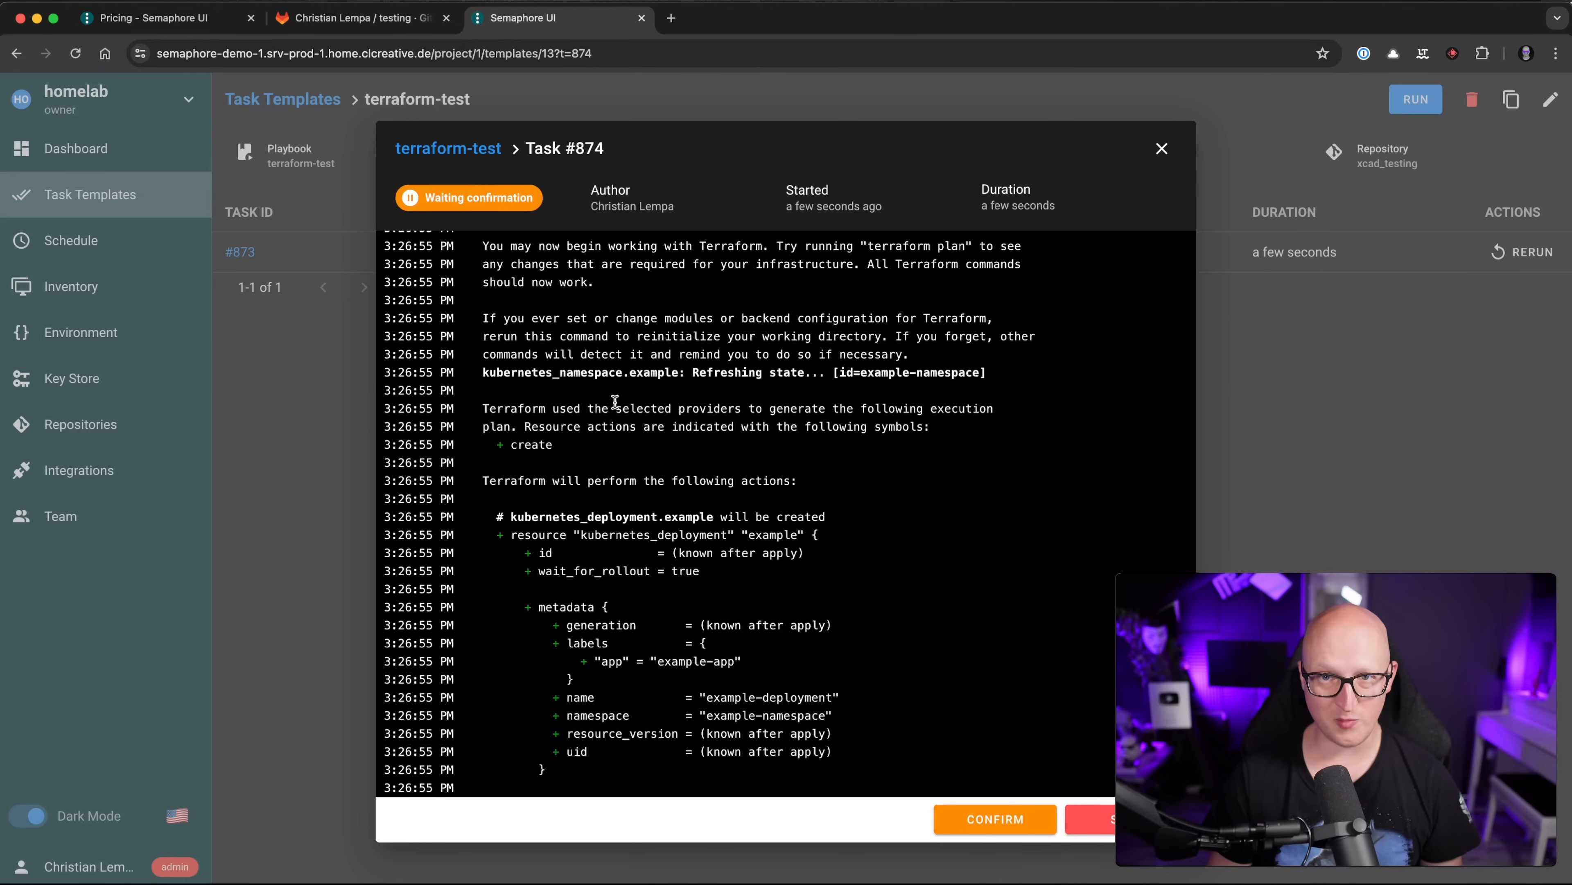
{"action": "scroll", "coordinate": [609, 499], "scroll_direction": "down", "scroll_amount": 4}
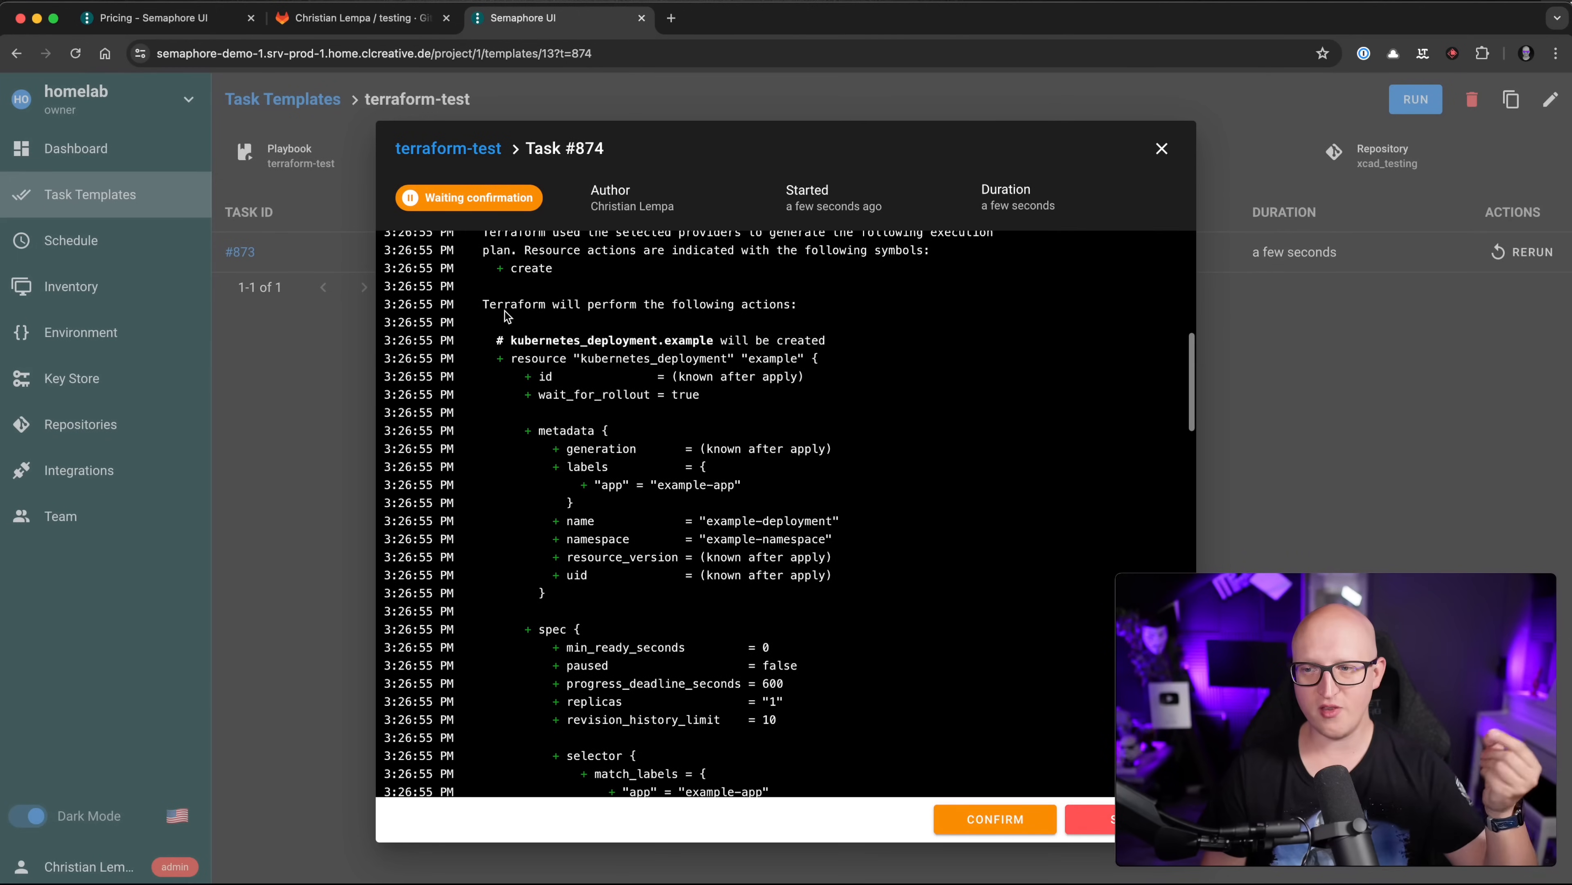
{"action": "left_click_drag", "start_coordinate": [503, 305], "coordinate": [712, 396]}
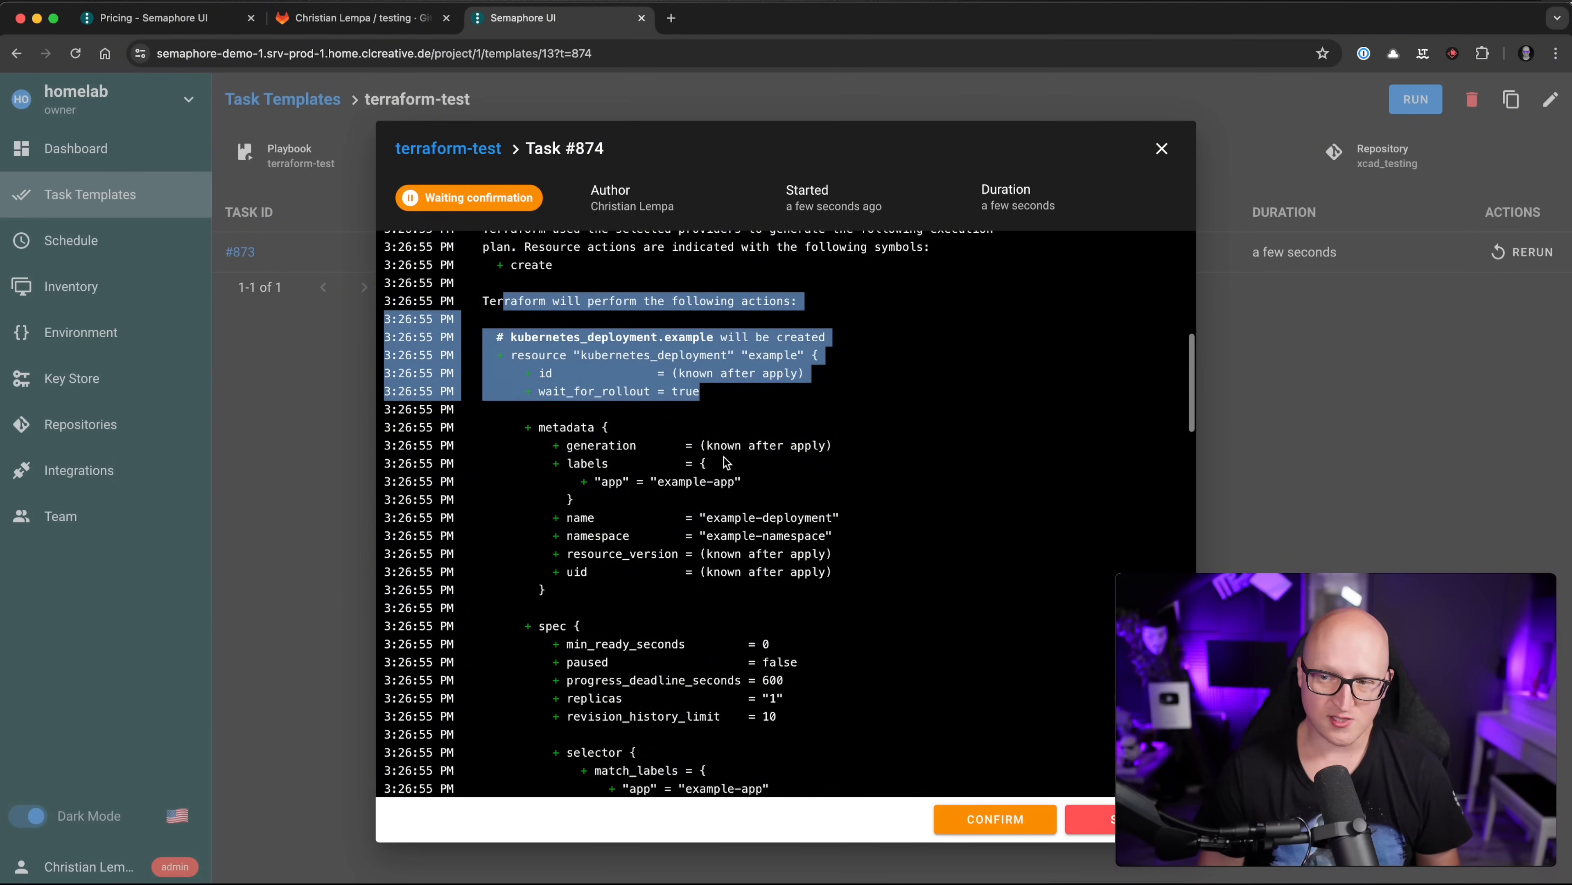
{"action": "scroll", "coordinate": [728, 458], "scroll_direction": "down", "scroll_amount": 15}
{"action": "scroll", "coordinate": [730, 464], "scroll_direction": "down", "scroll_amount": 5}
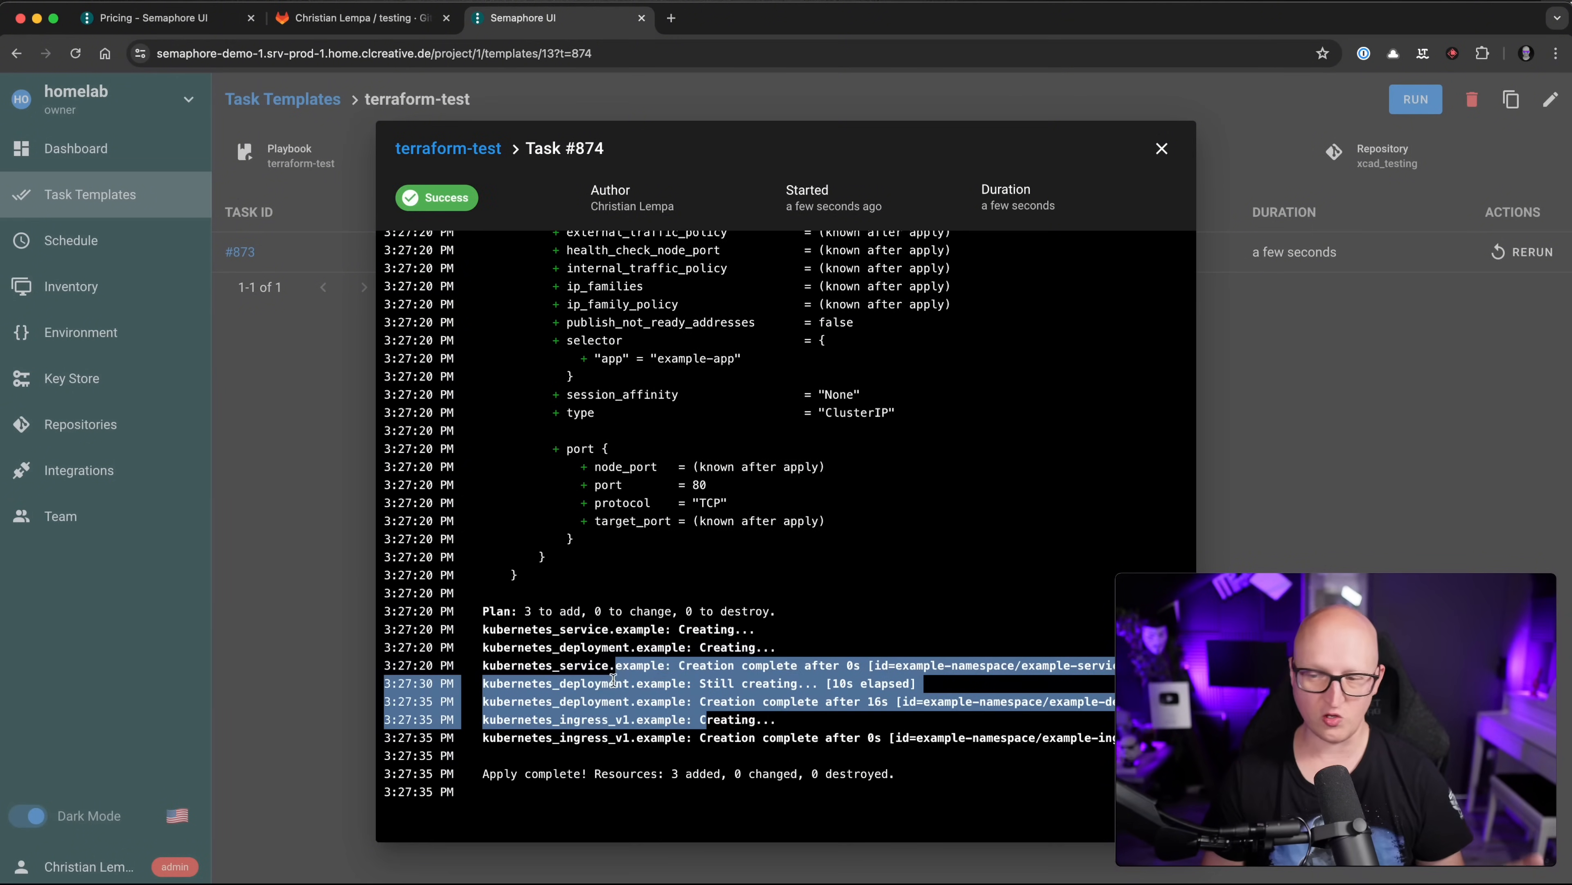
{"action": "left_click", "coordinate": [577, 722]}
{"action": "left_click_drag", "start_coordinate": [540, 722], "coordinate": [733, 735]}
{"action": "left_click", "coordinate": [734, 735]}
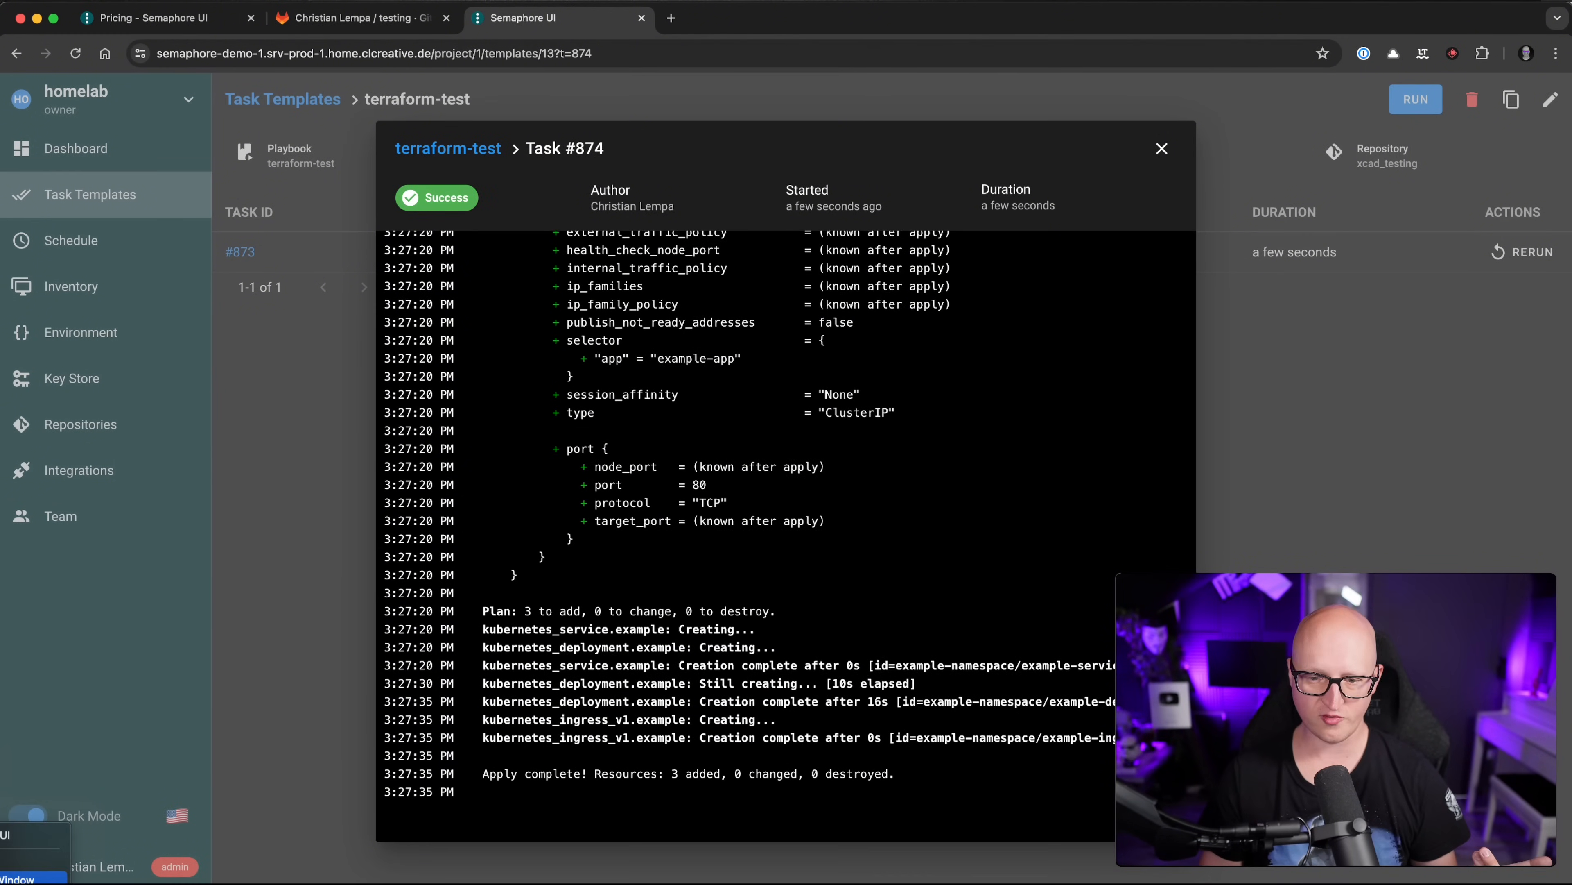
{"action": "key", "text": "super+shift+n"}
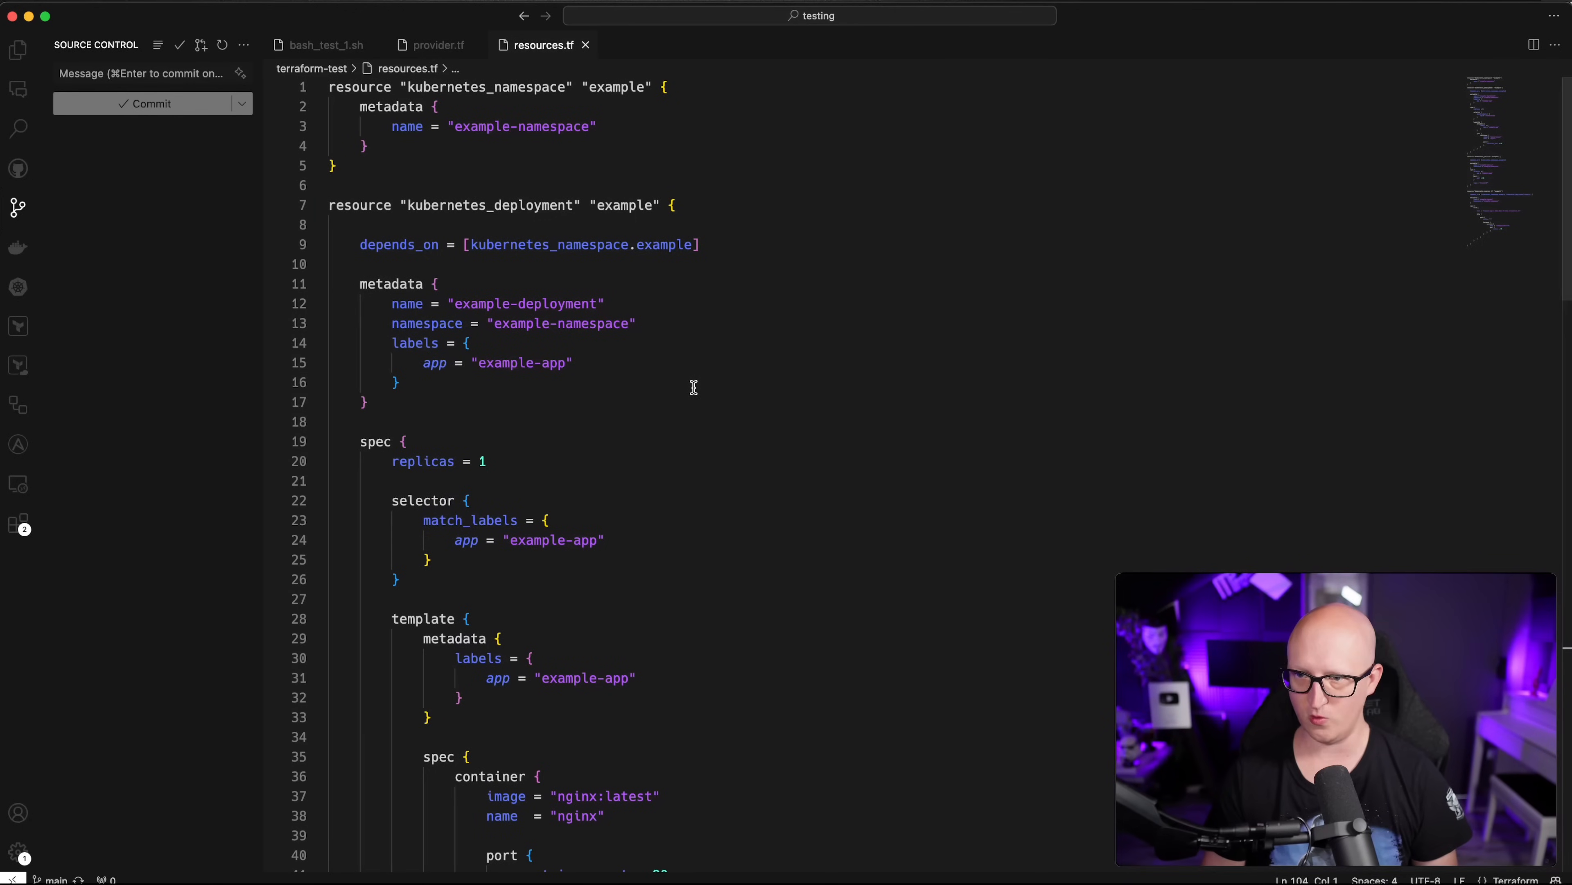
Step: Copy the ingress host example-nginx.kube-demo-1.home.clcreative.de from line 82
{"action": "scroll", "coordinate": [693, 384], "scroll_direction": "down", "scroll_amount": 20}
{"action": "scroll", "coordinate": [711, 347], "scroll_direction": "up", "scroll_amount": 7}
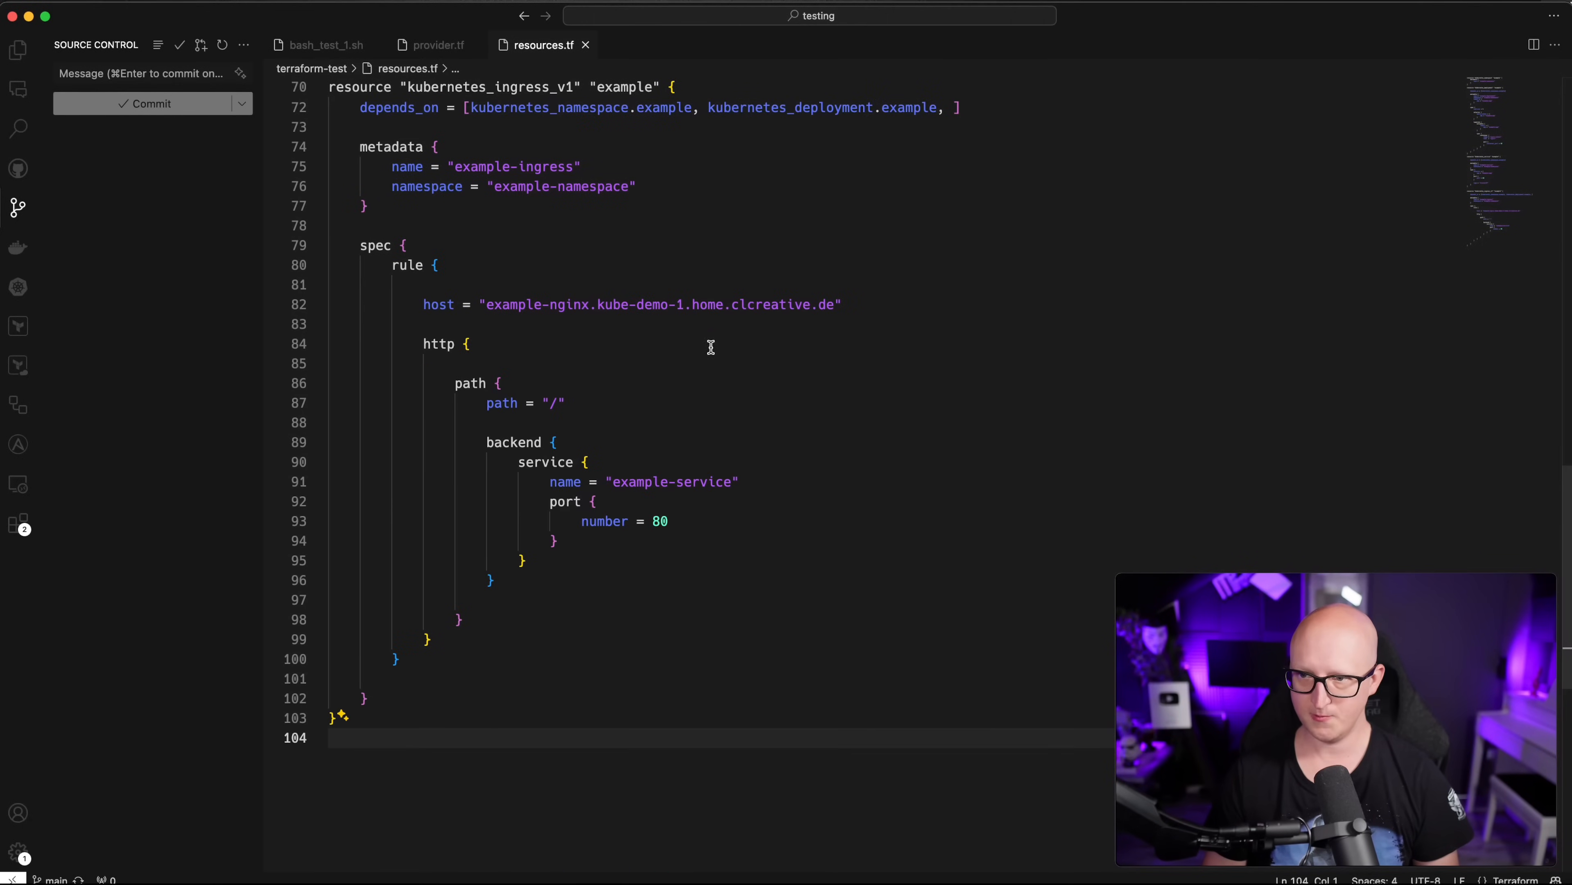
{"action": "mouse_move", "coordinate": [840, 304]}
{"action": "left_mouse_down"}
{"action": "mouse_move", "coordinate": [488, 306]}
{"action": "mouse_move", "coordinate": [835, 302]}
{"action": "left_mouse_up"}
{"action": "key", "text": "Down"}
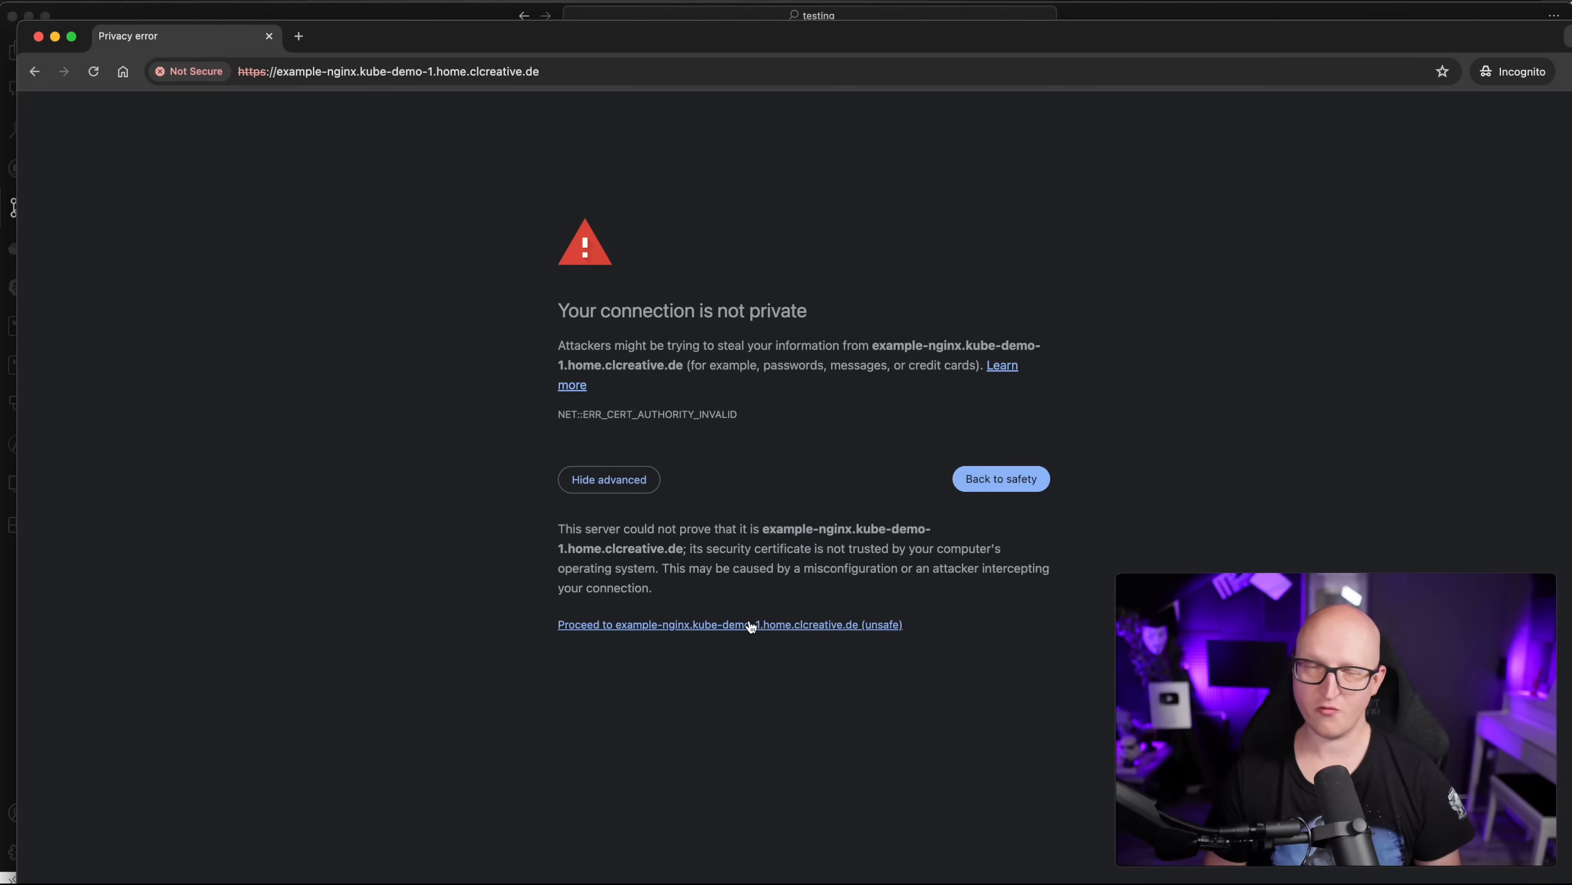
Step: Proceed past the certificate warning and confirm the 'Welcome to nginx!' page loads
{"action": "left_click", "coordinate": [654, 625]}
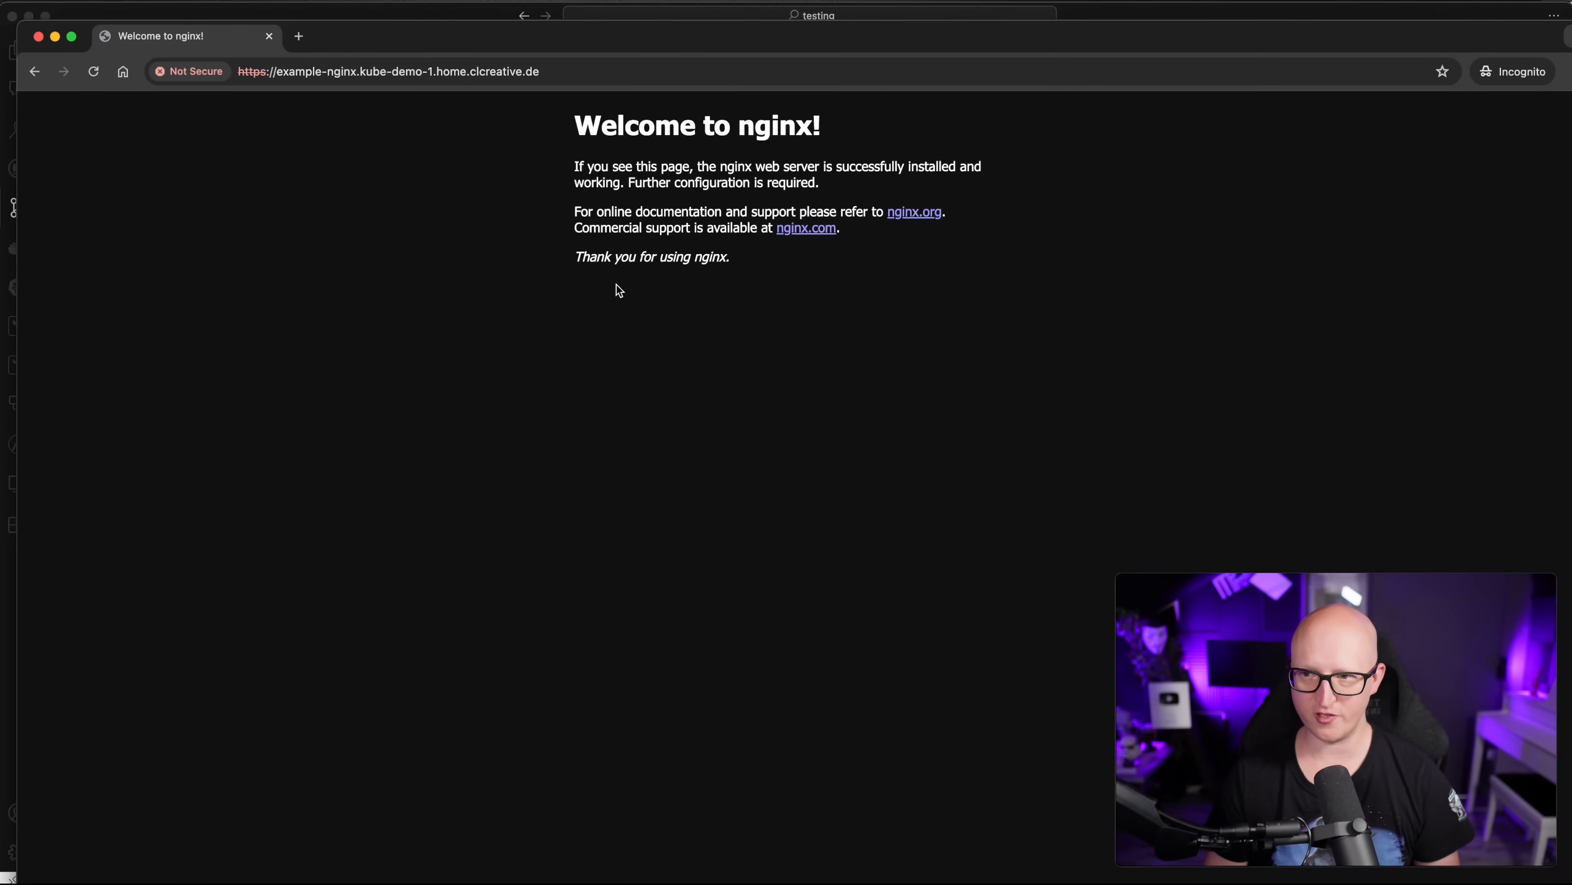
{"action": "left_click_drag", "start_coordinate": [623, 155], "coordinate": [798, 290]}
{"action": "left_click", "coordinate": [794, 321]}
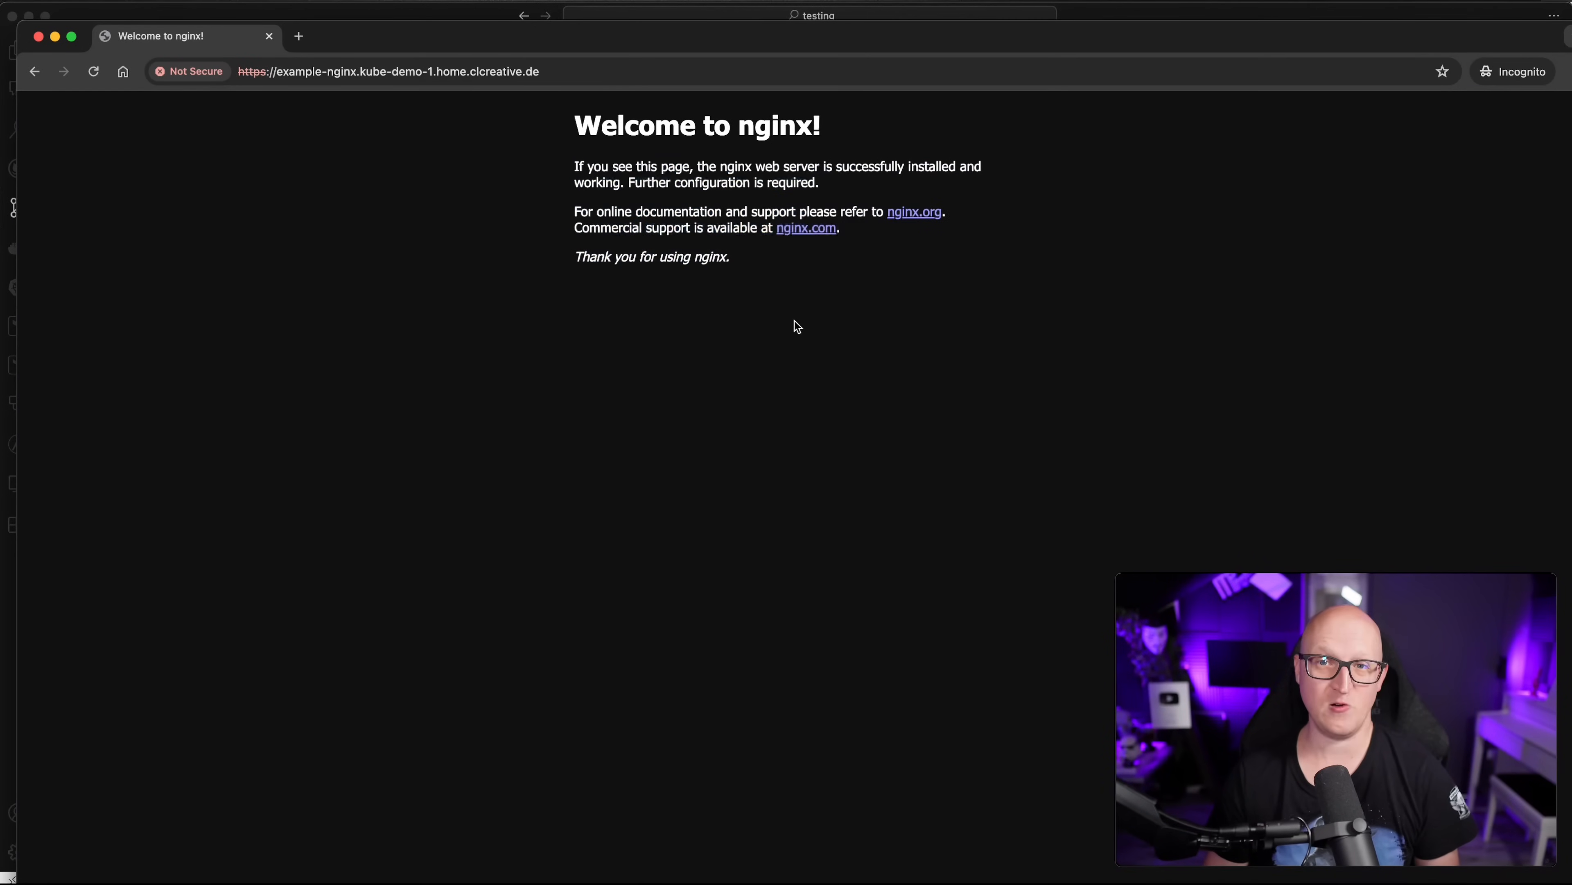
{"action": "left_click", "coordinate": [269, 36]}
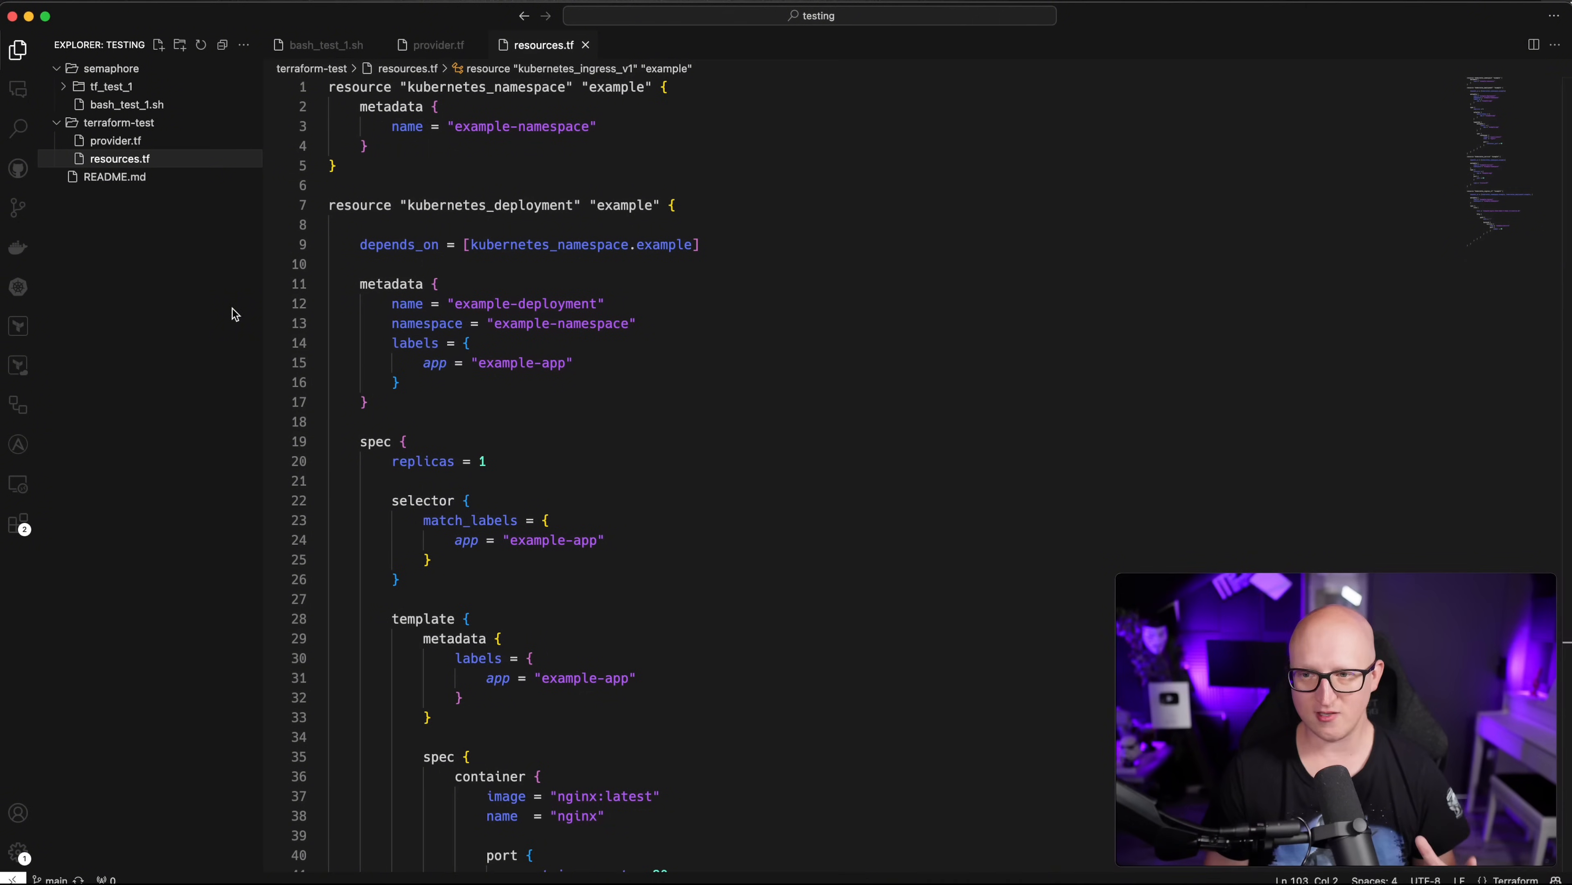
{"action": "mouse_move", "coordinate": [399, 317]}
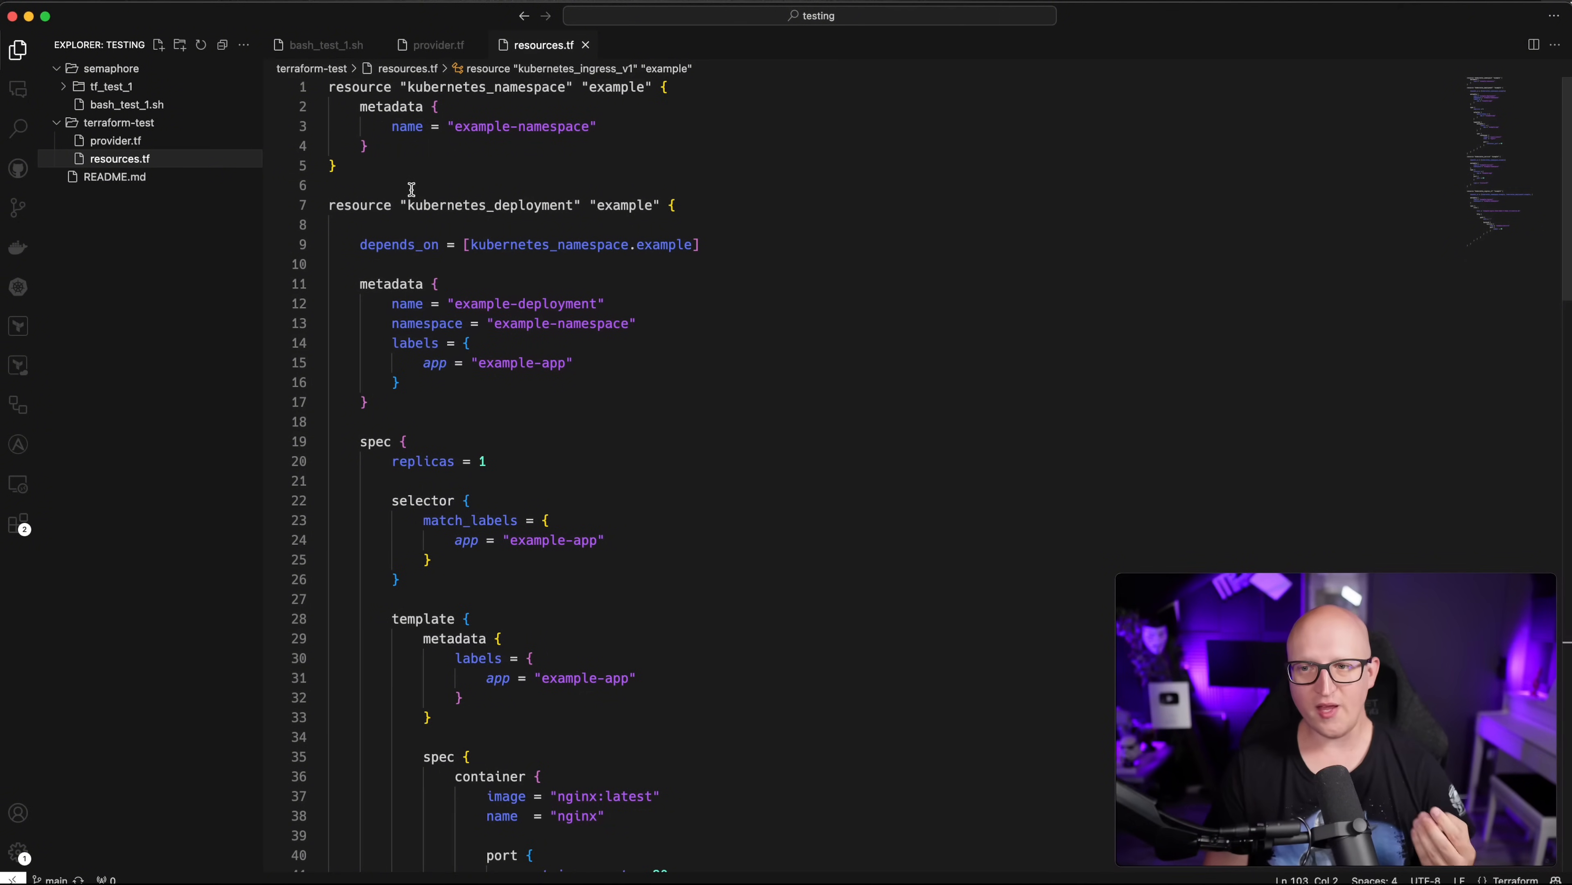
{"action": "left_click_drag", "start_coordinate": [406, 175], "coordinate": [487, 389]}
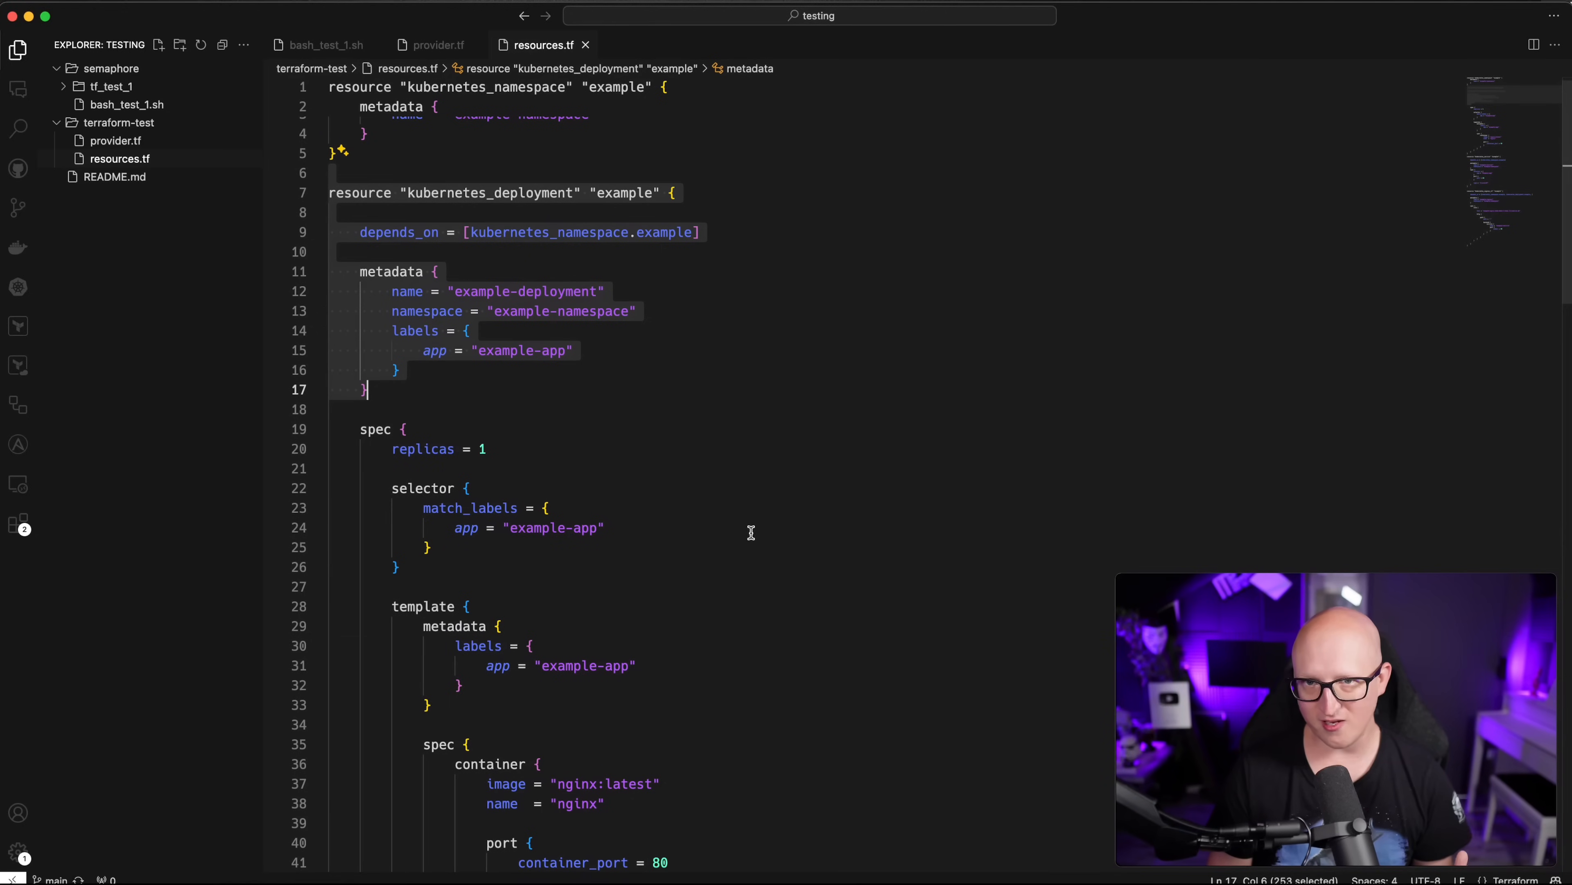
{"action": "left_click", "coordinate": [618, 495]}
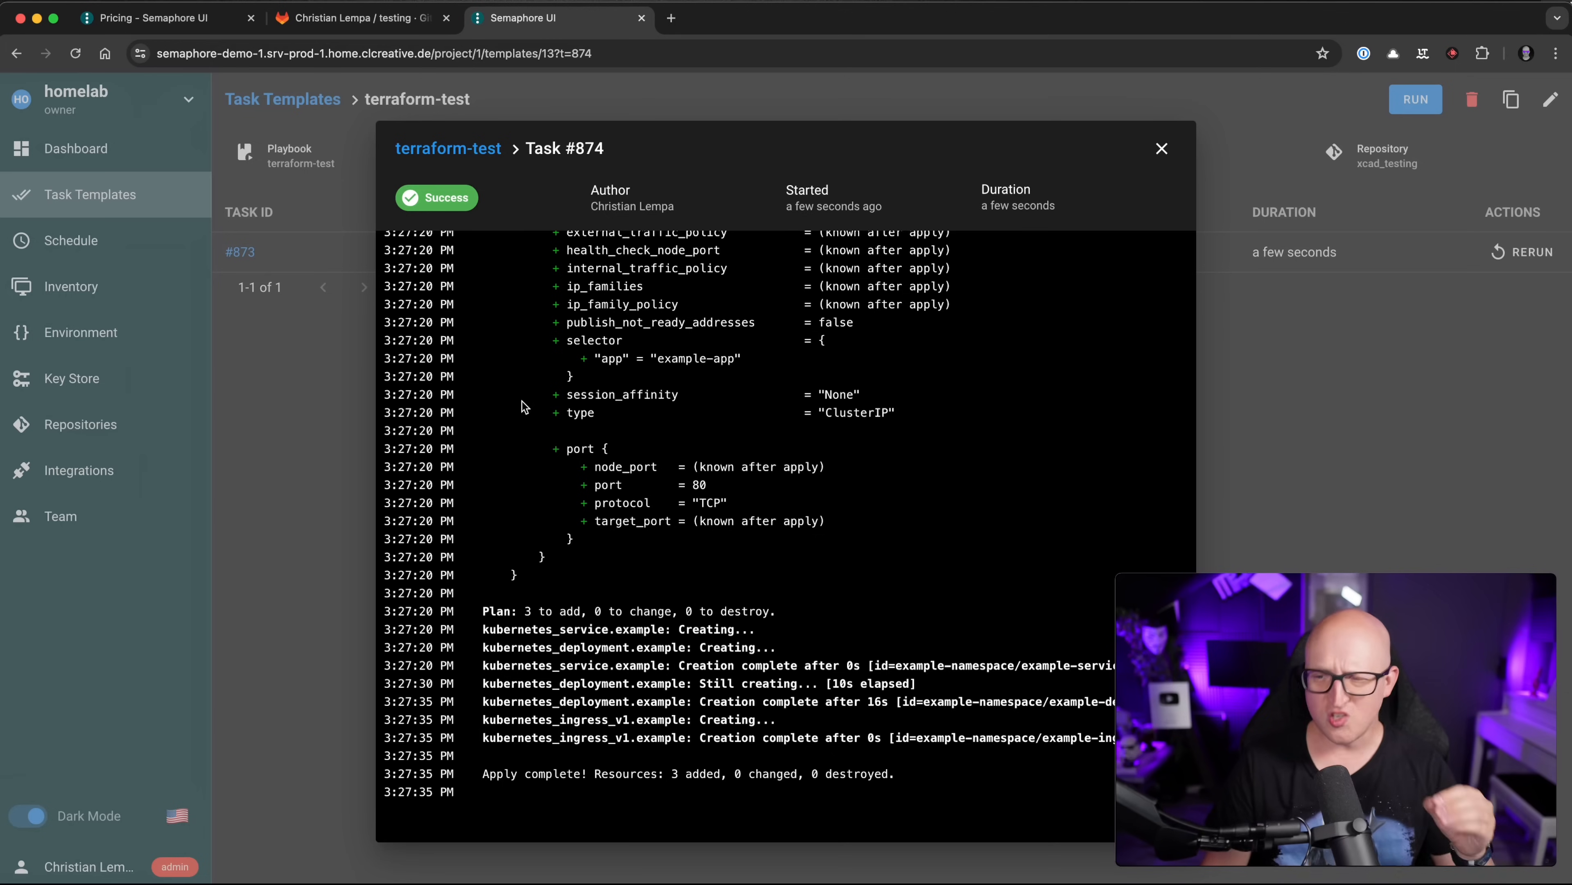
Step: Review task #874's plan summary (0 to change, 0 to destroy) and close its log
{"action": "scroll", "coordinate": [561, 397], "scroll_direction": "up", "scroll_amount": 4}
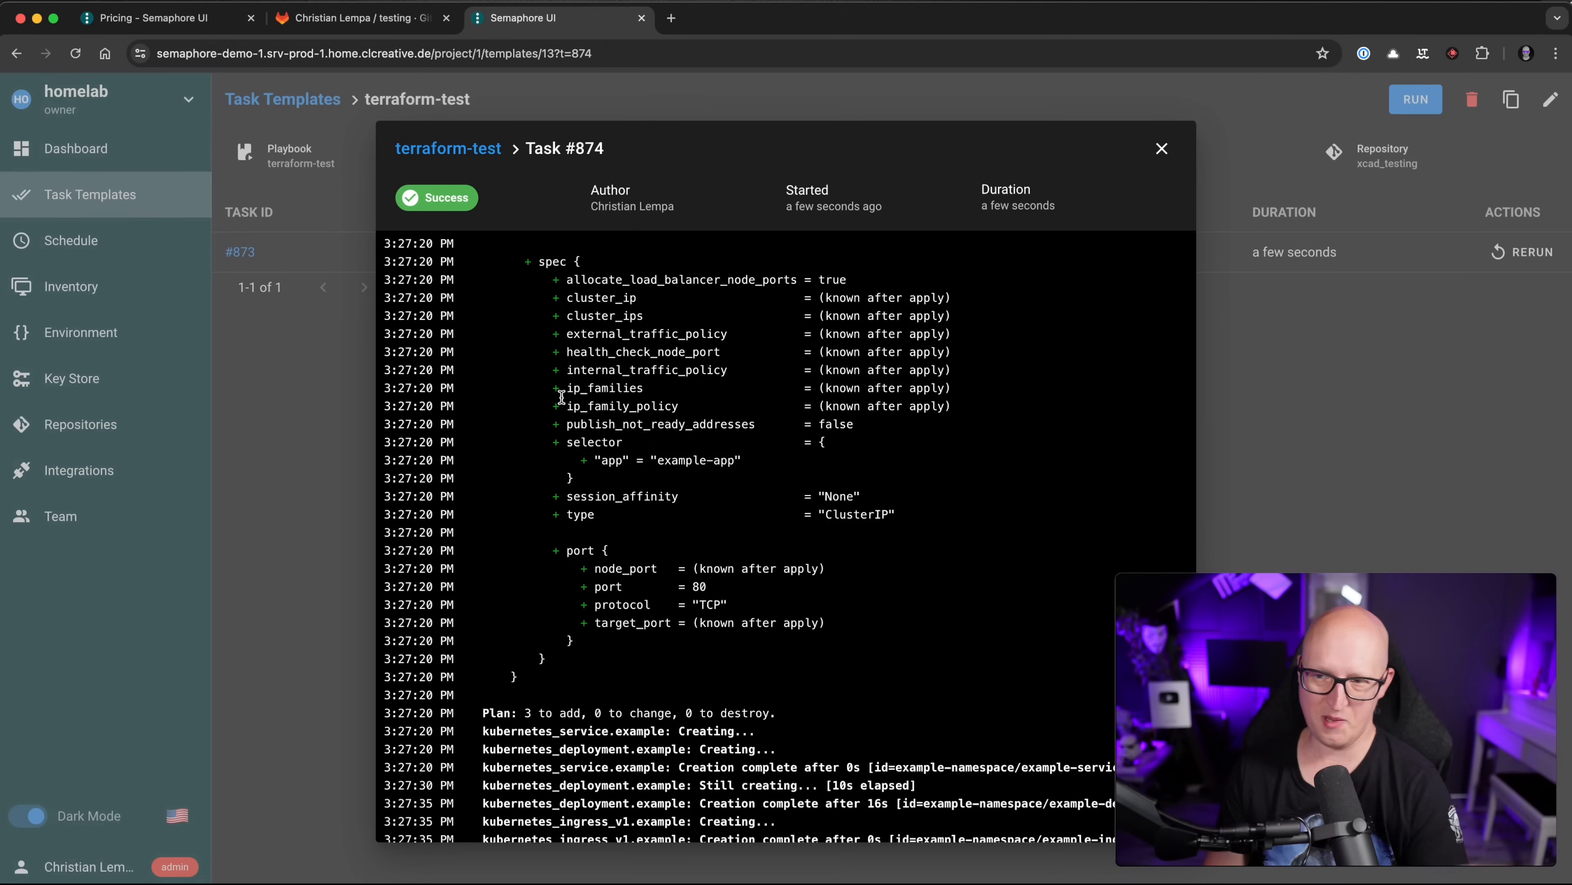
{"action": "scroll", "coordinate": [561, 398], "scroll_direction": "up", "scroll_amount": 10}
{"action": "left_click_drag", "start_coordinate": [587, 328], "coordinate": [715, 384]}
{"action": "scroll", "coordinate": [571, 411], "scroll_direction": "up", "scroll_amount": 5}
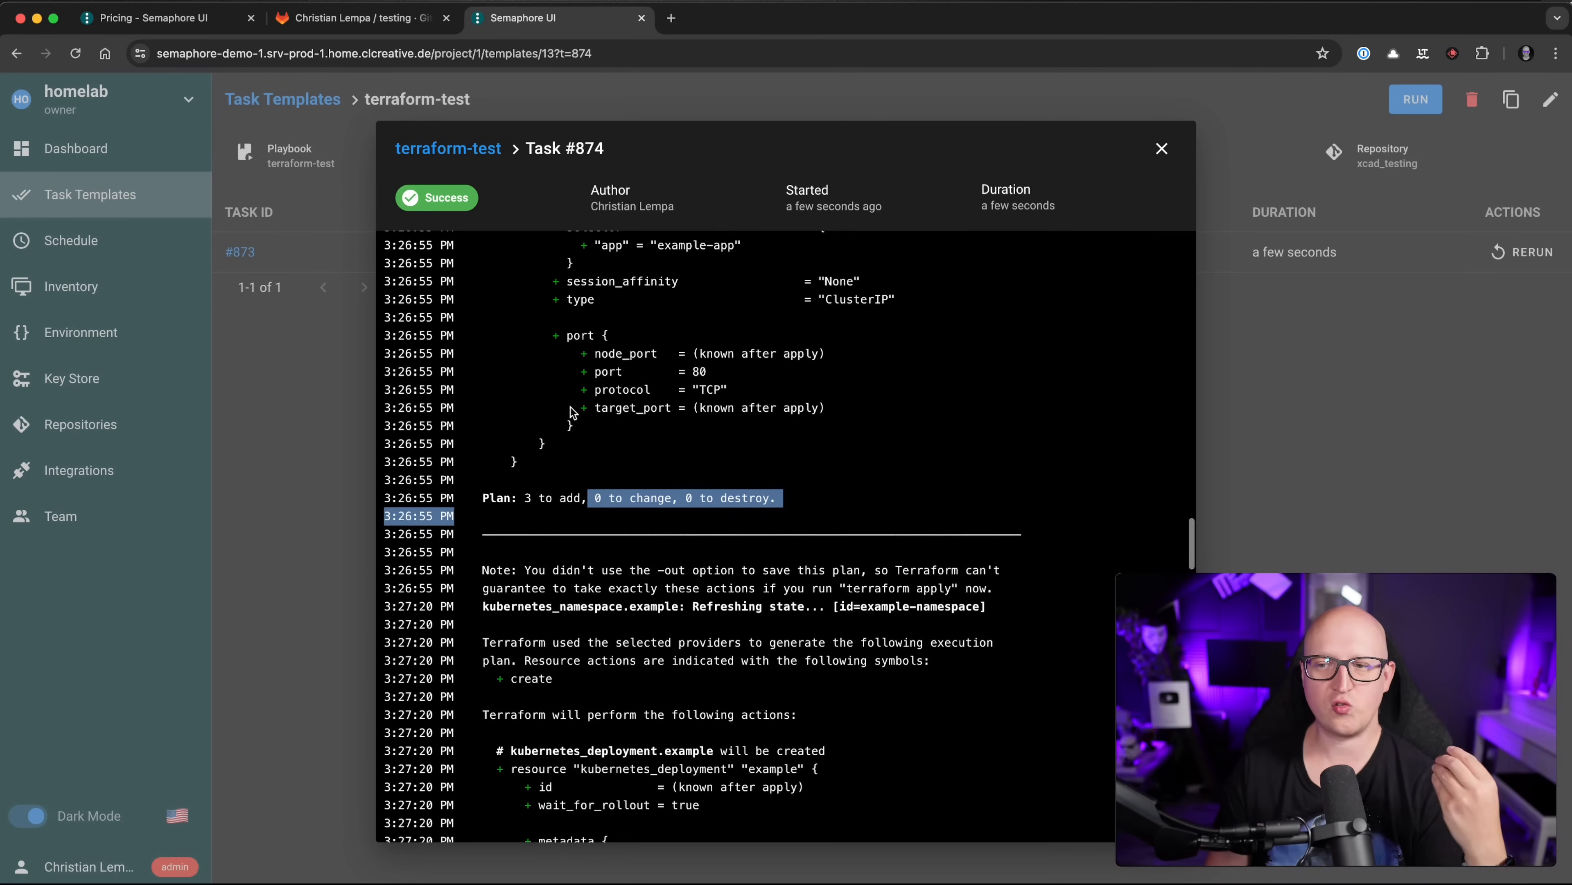
{"action": "scroll", "coordinate": [573, 417], "scroll_direction": "up", "scroll_amount": 12}
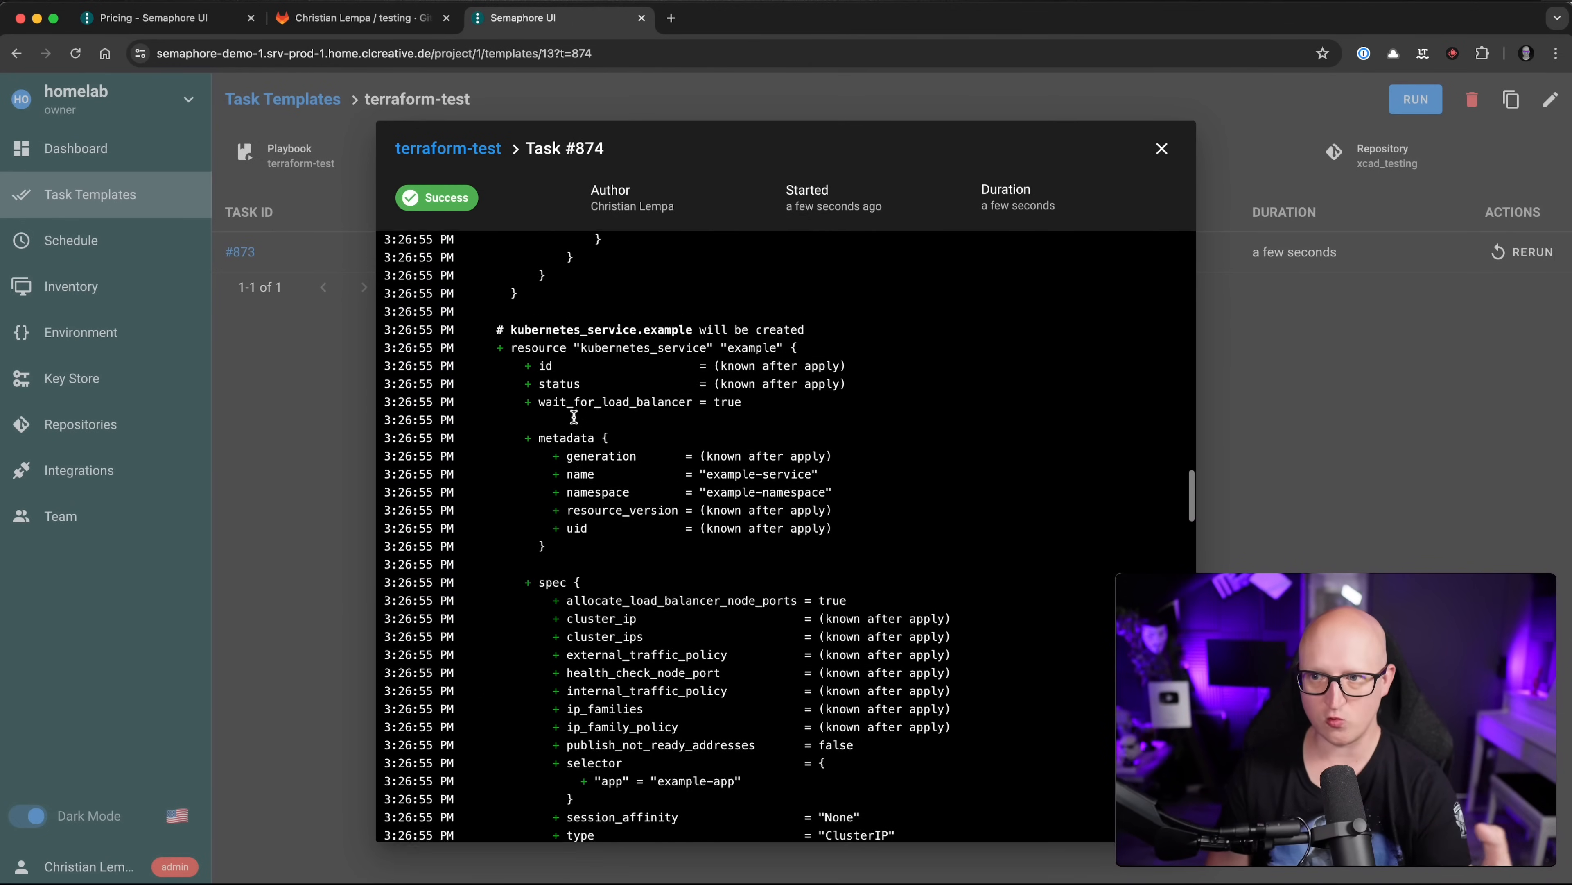
{"action": "scroll", "coordinate": [571, 397], "scroll_direction": "up", "scroll_amount": 8}
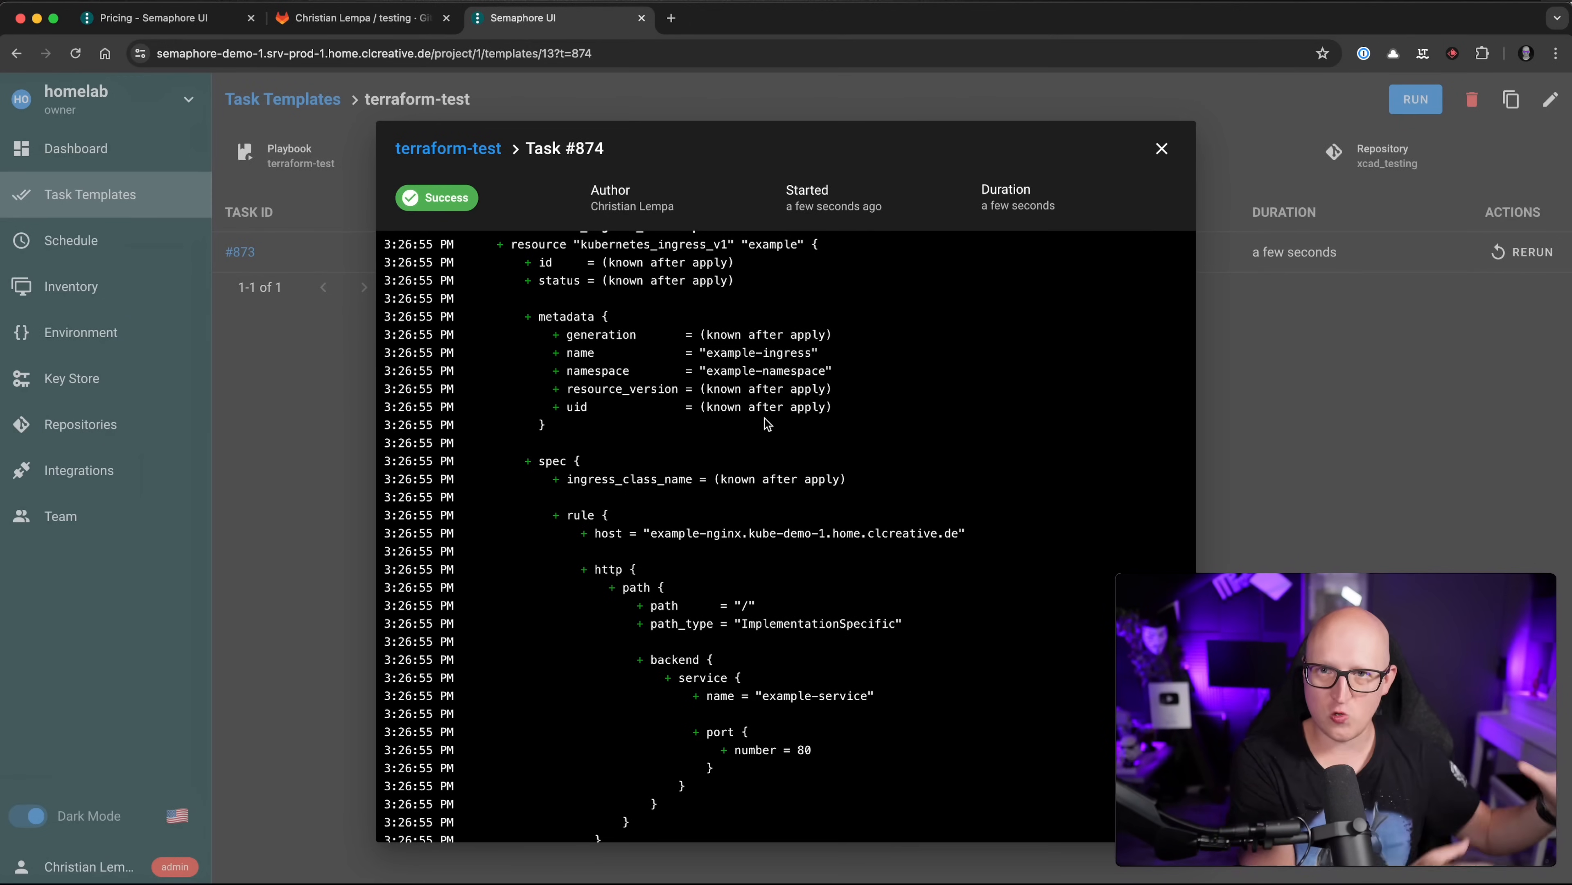
{"action": "left_click", "coordinate": [1162, 148]}
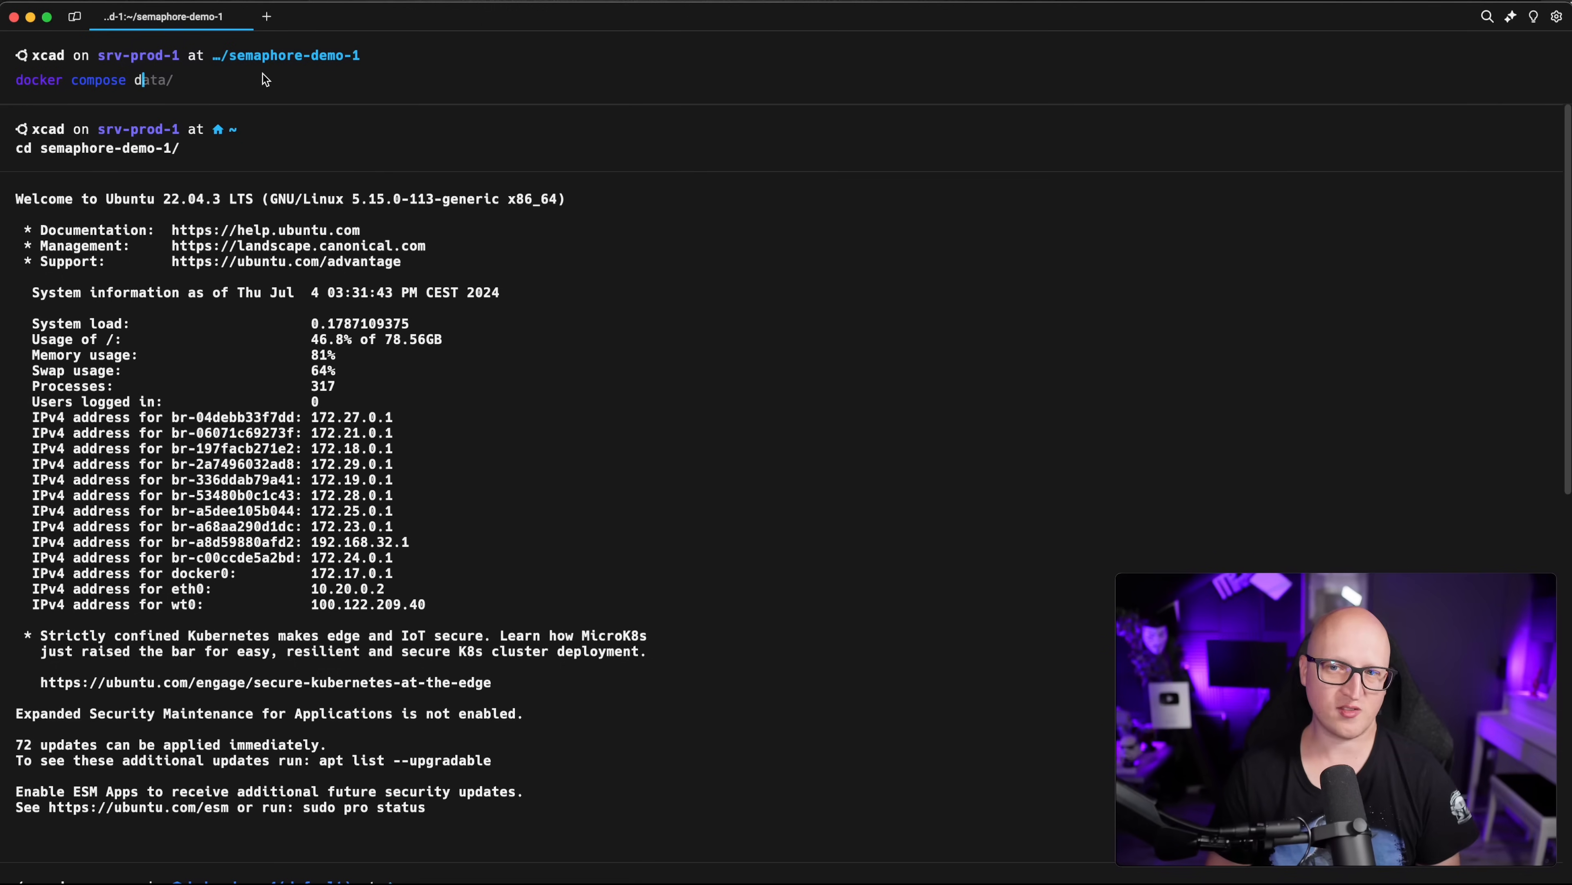
Step: Restart Semaphore with docker compose down and up, then return to Task Templates
{"action": "type", "text": "own"}
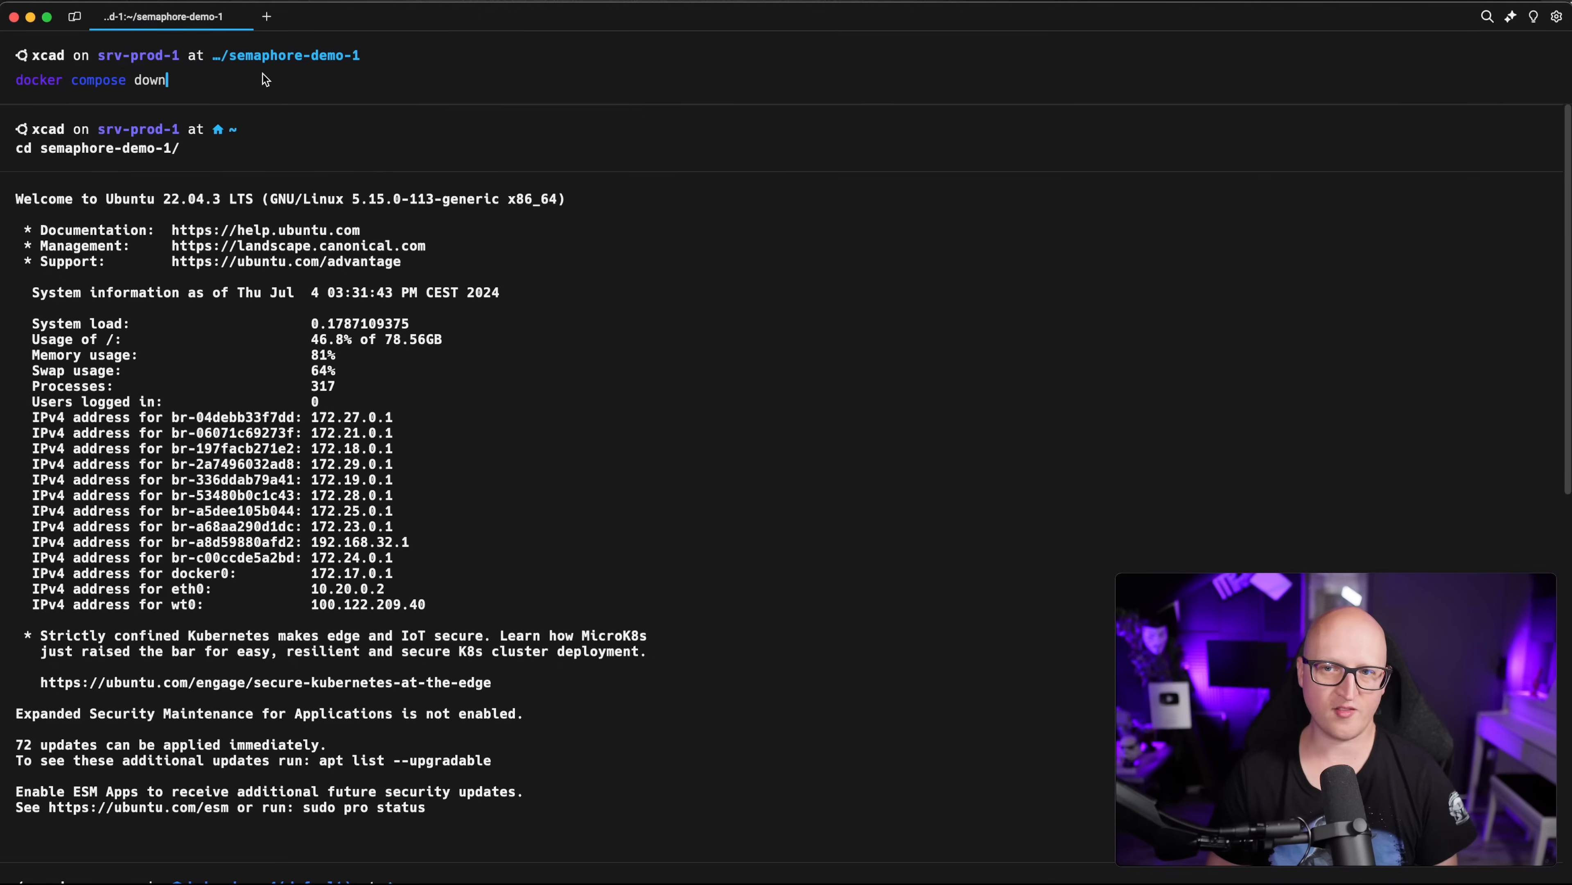
{"action": "key", "text": "Return"}
{"action": "key", "text": "Up"}
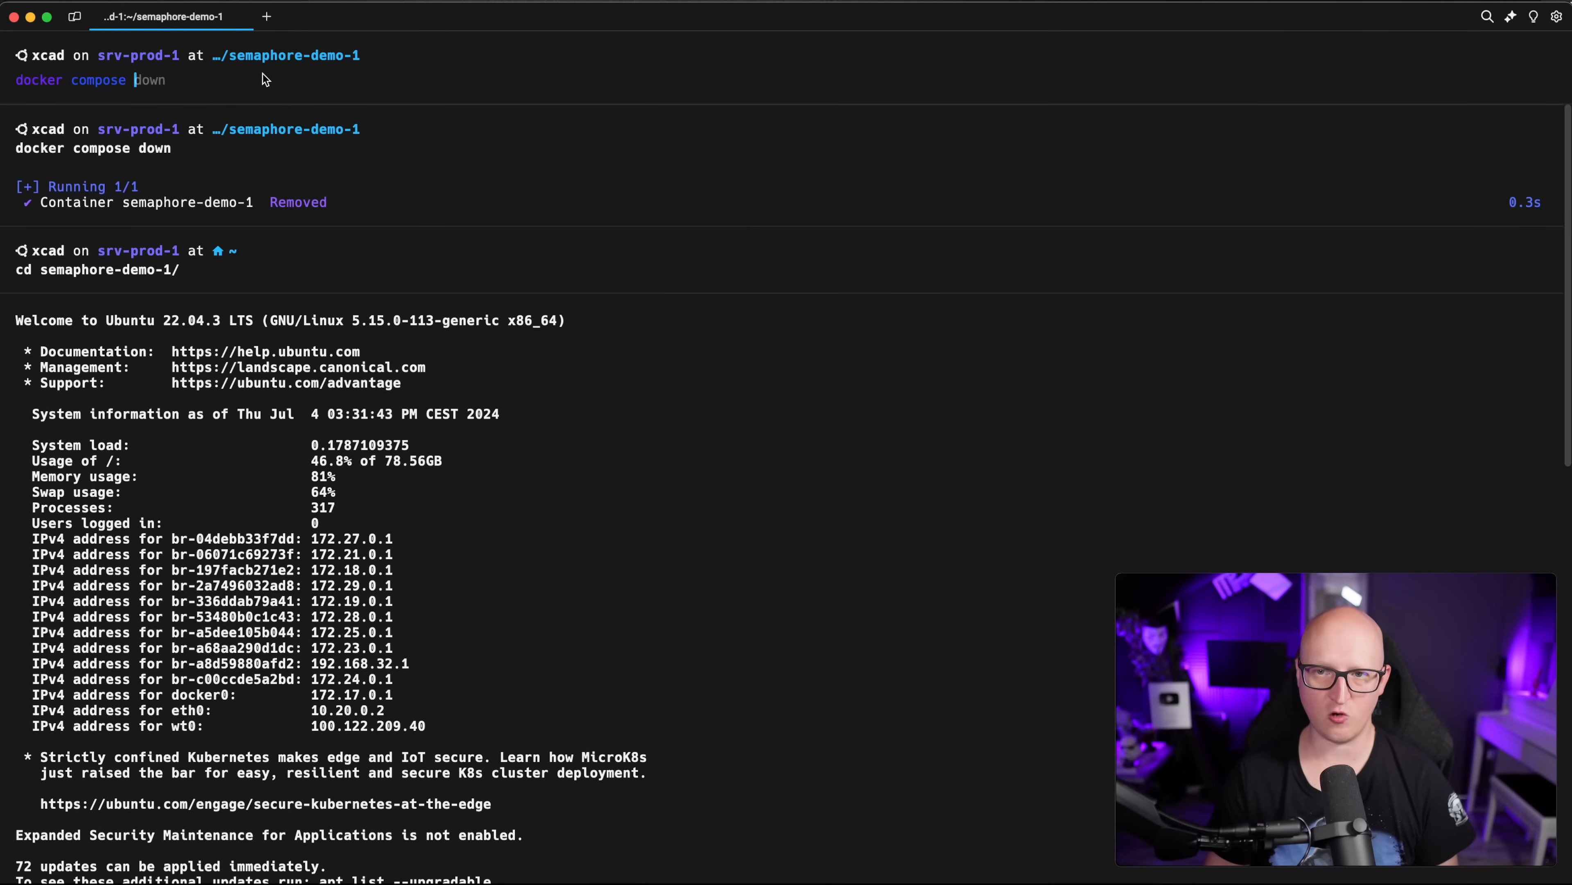
{"action": "type", "text": "up"}
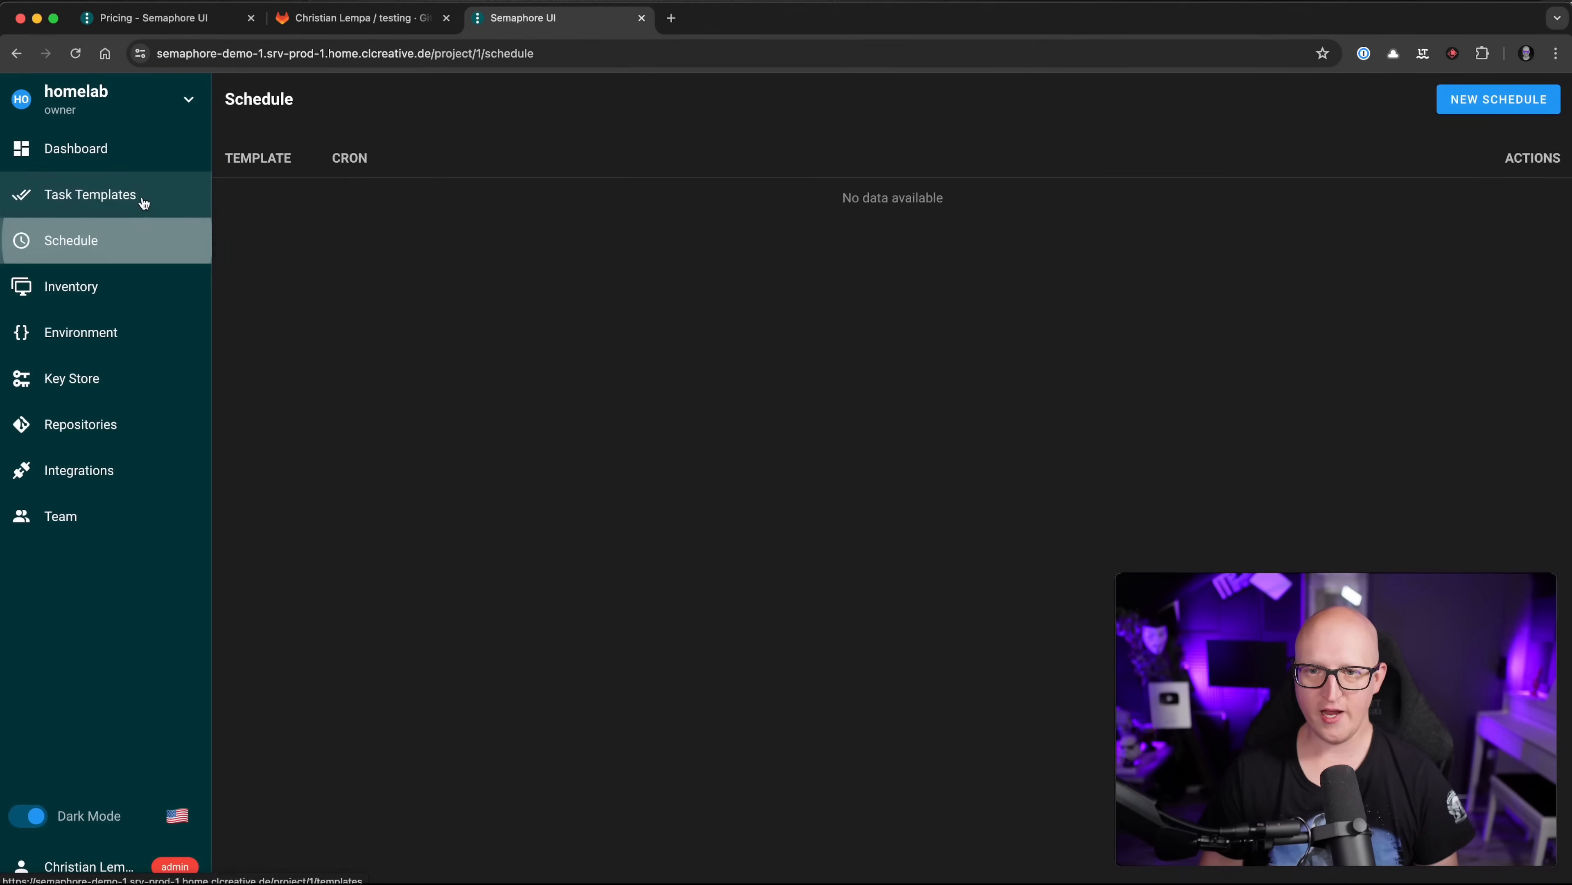
{"action": "left_click", "coordinate": [123, 195]}
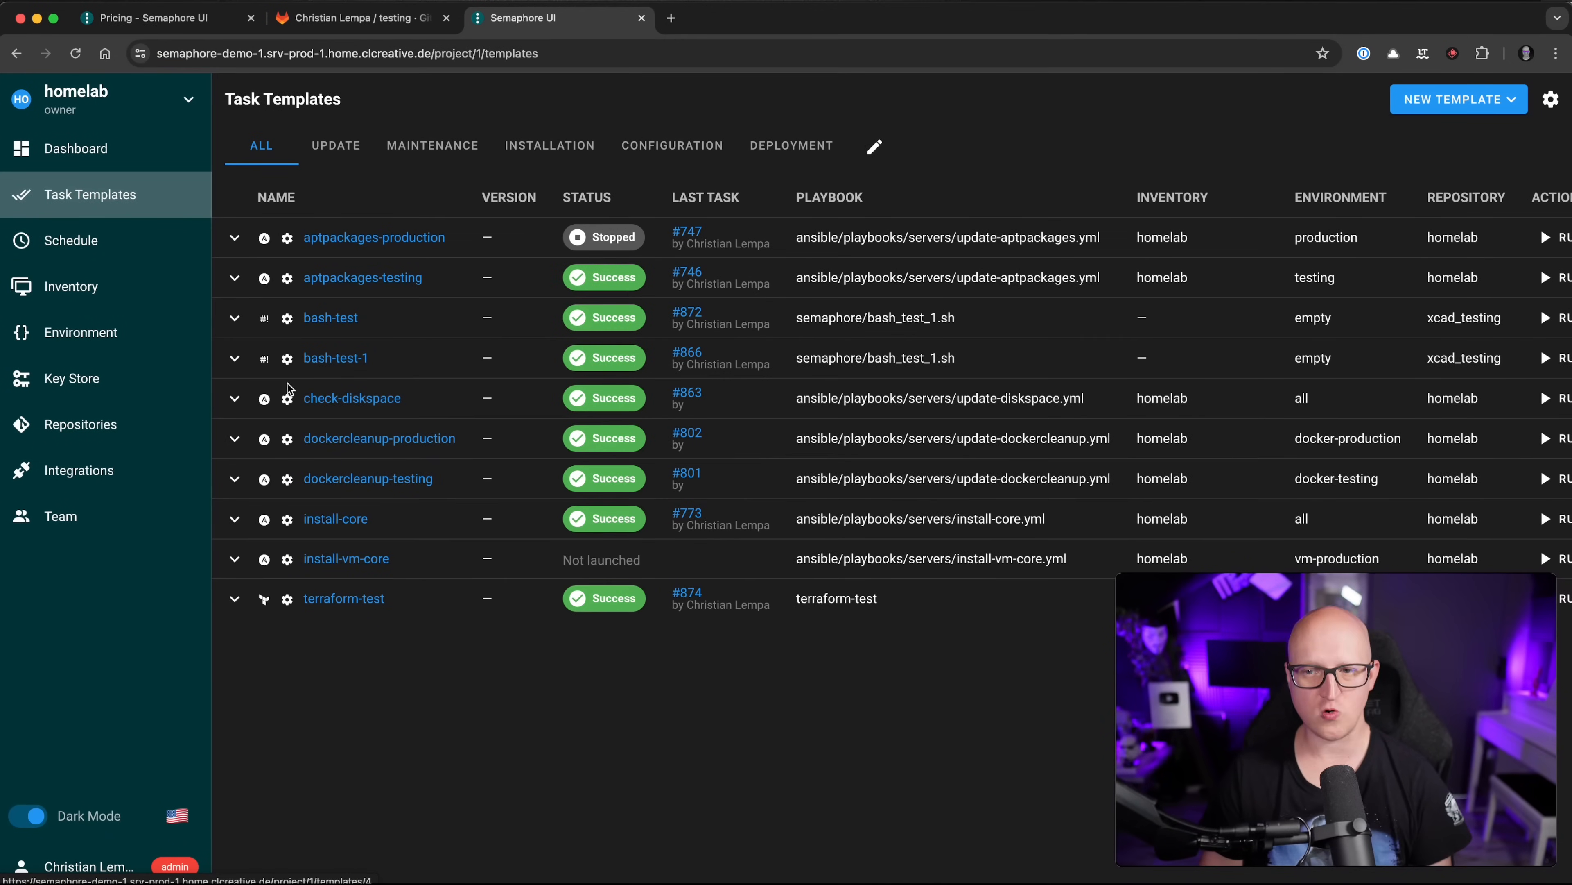
Step: Open terraform-test and scroll task #875's log to the 'example-namespace already exists' error
{"action": "left_click", "coordinate": [345, 599]}
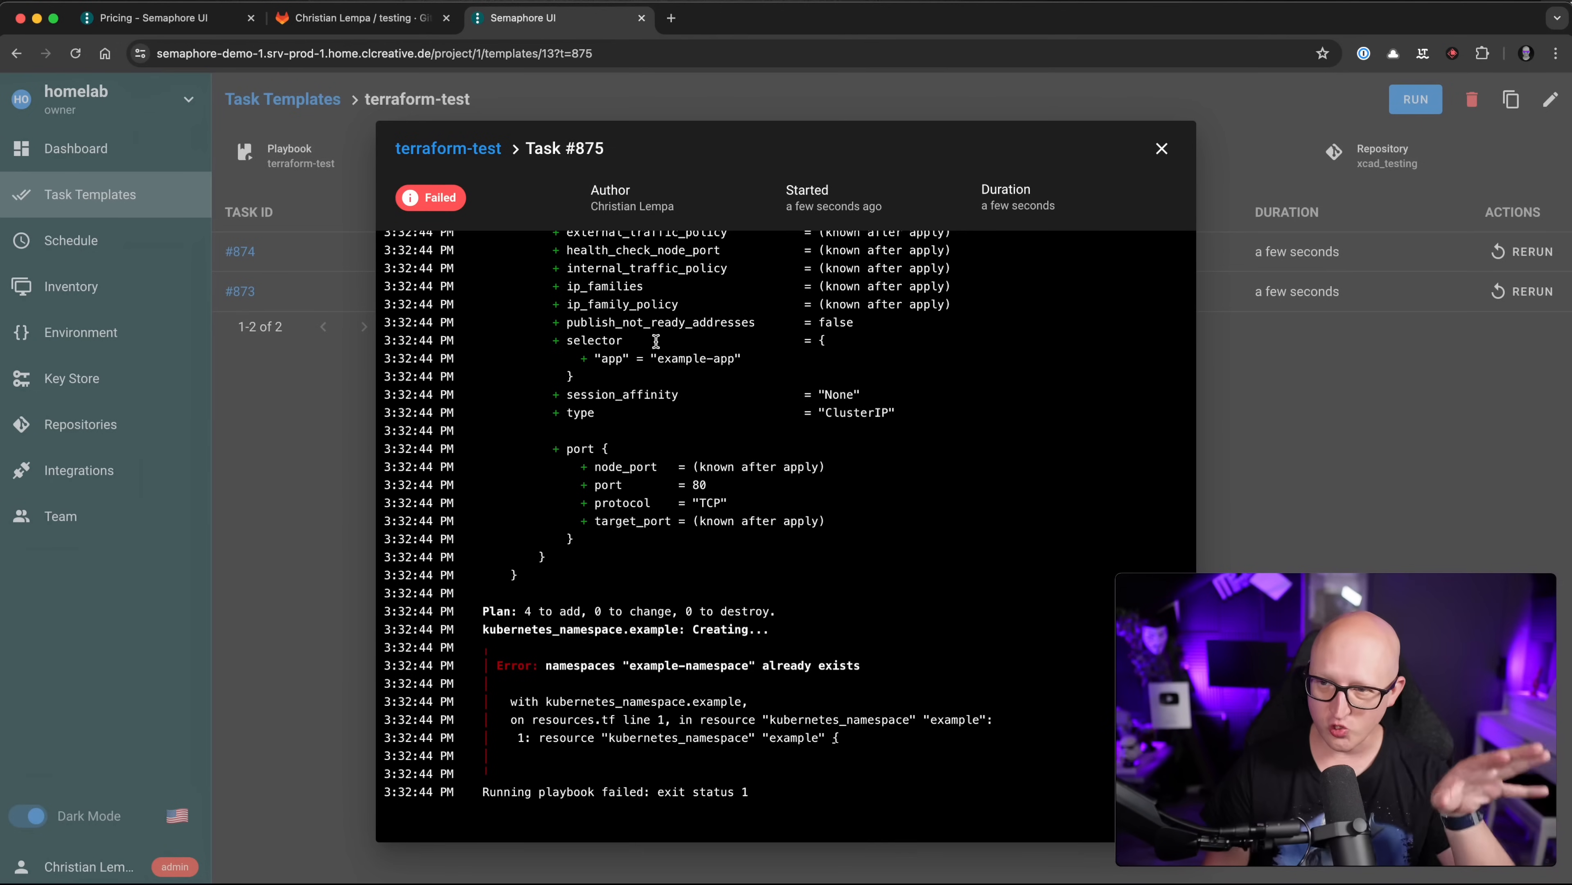
{"action": "scroll", "coordinate": [656, 342], "scroll_direction": "up", "scroll_amount": 15}
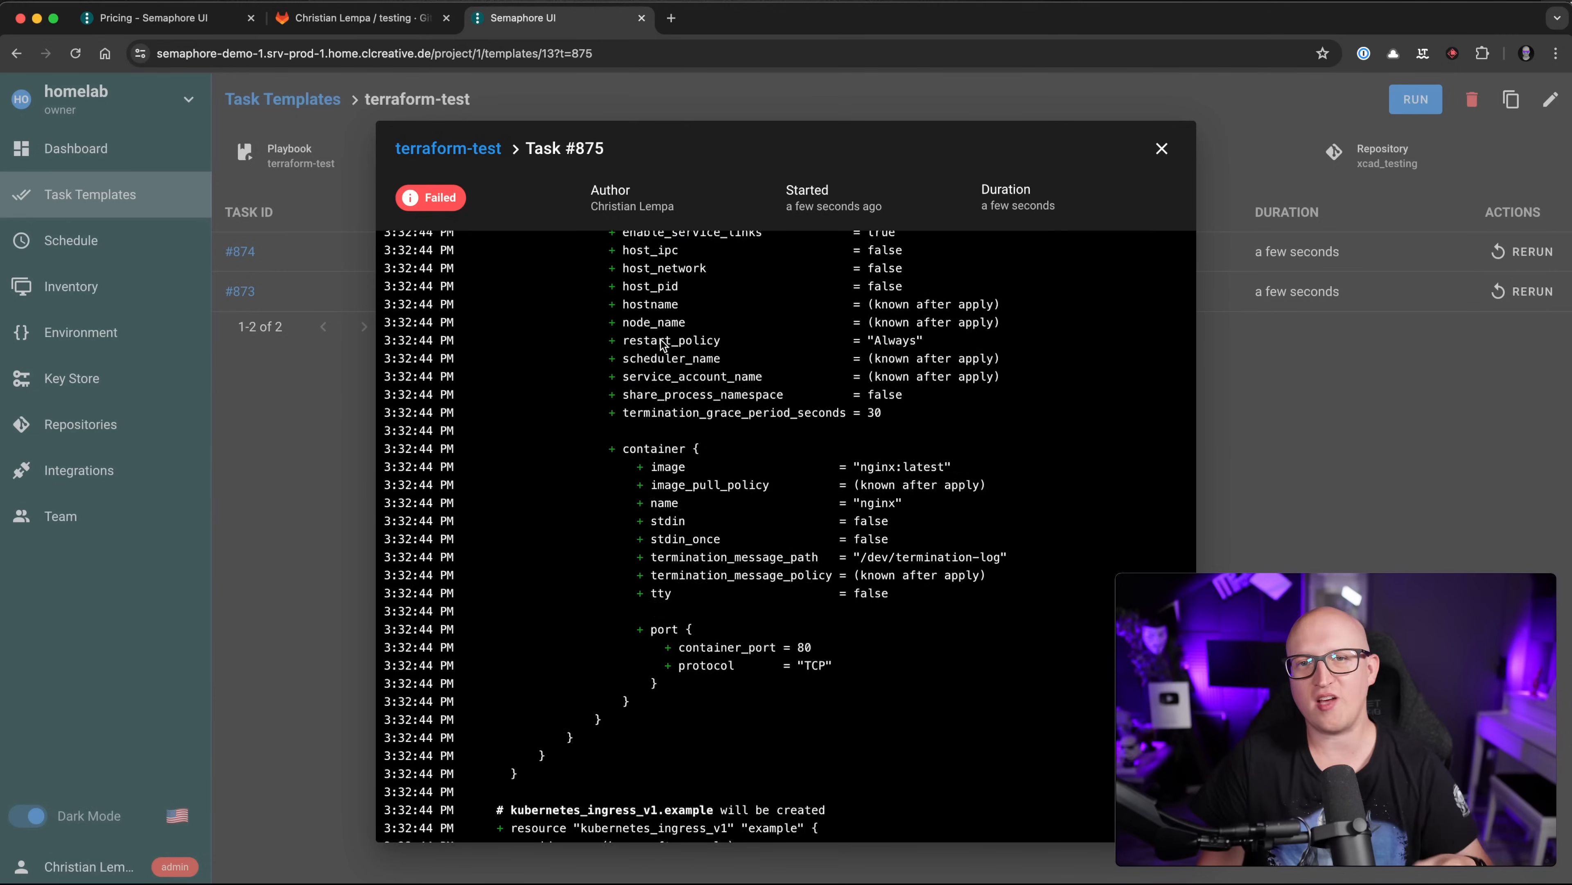
{"action": "scroll", "coordinate": [661, 342], "scroll_direction": "up", "scroll_amount": 15}
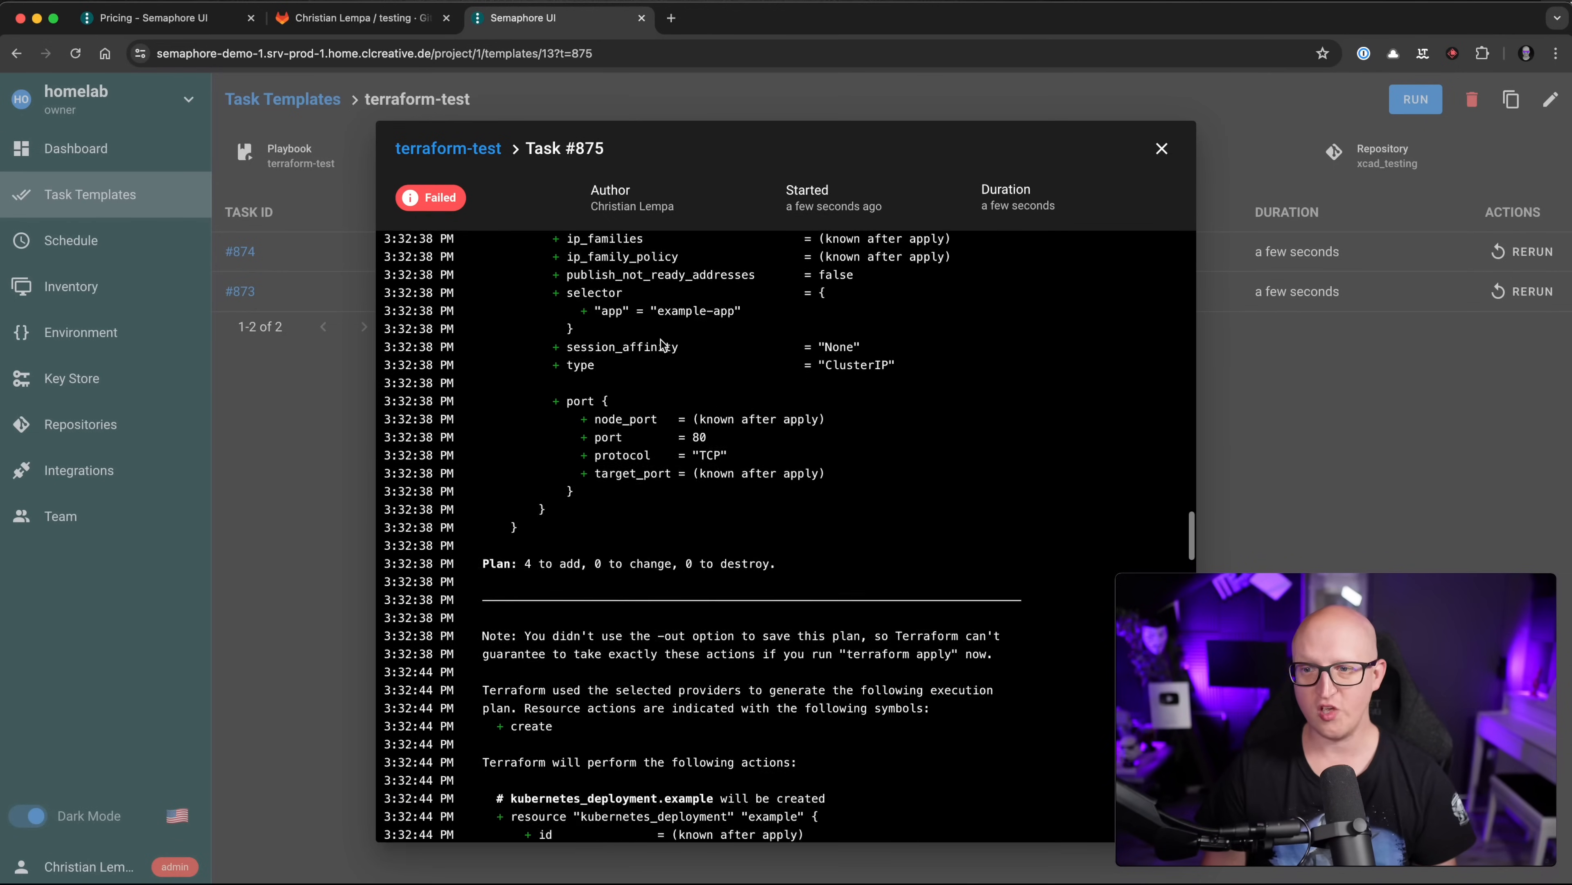
{"action": "scroll", "coordinate": [661, 342], "scroll_direction": "up", "scroll_amount": 5}
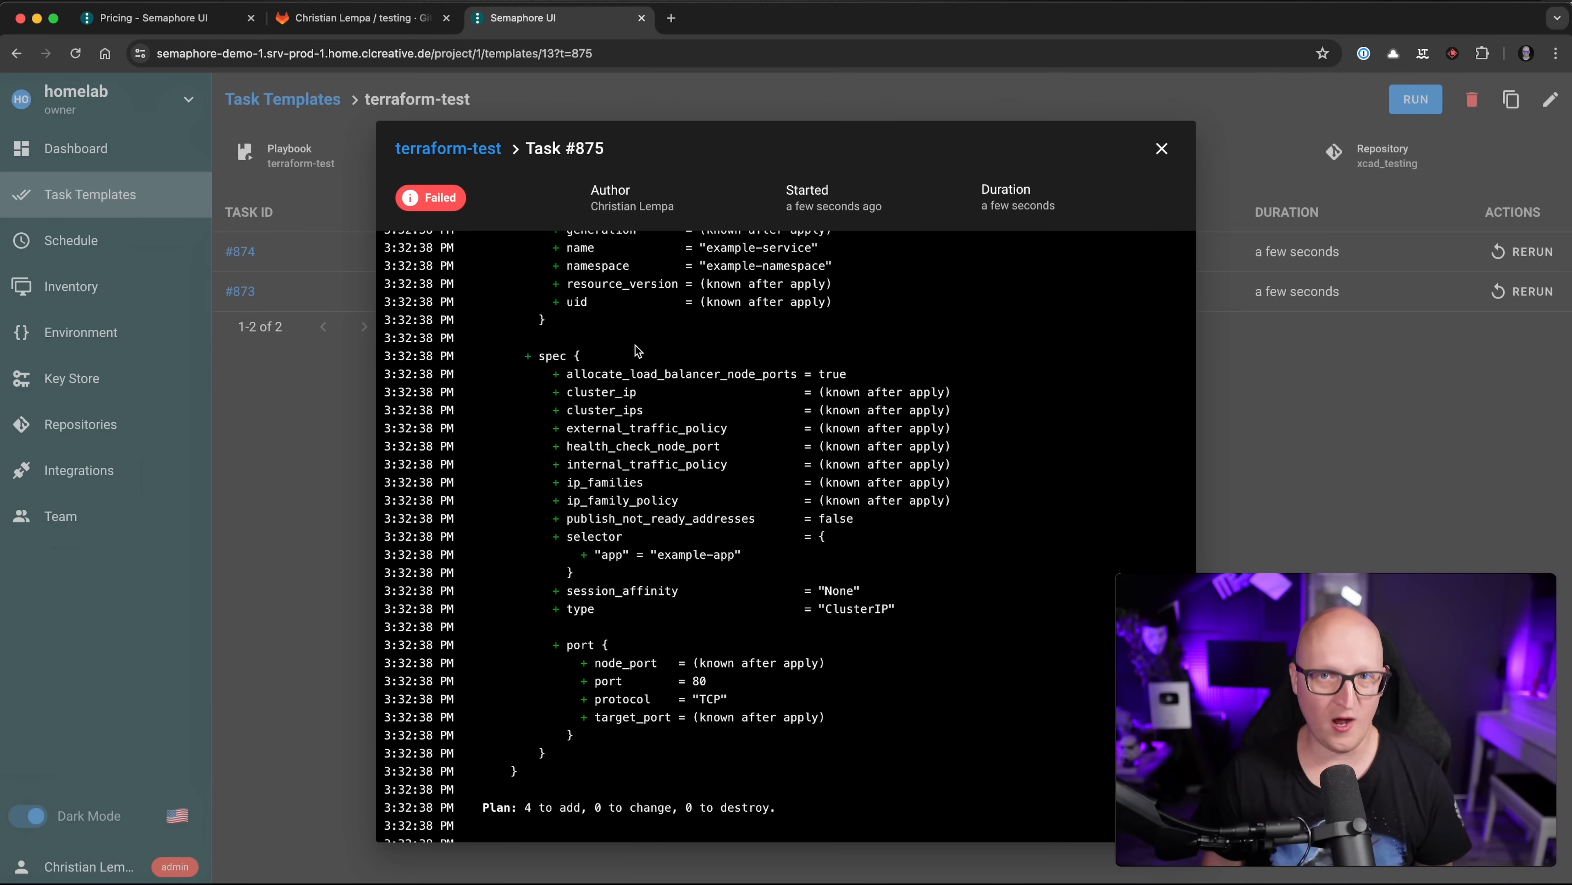
{"action": "scroll", "coordinate": [644, 343], "scroll_direction": "up", "scroll_amount": 20}
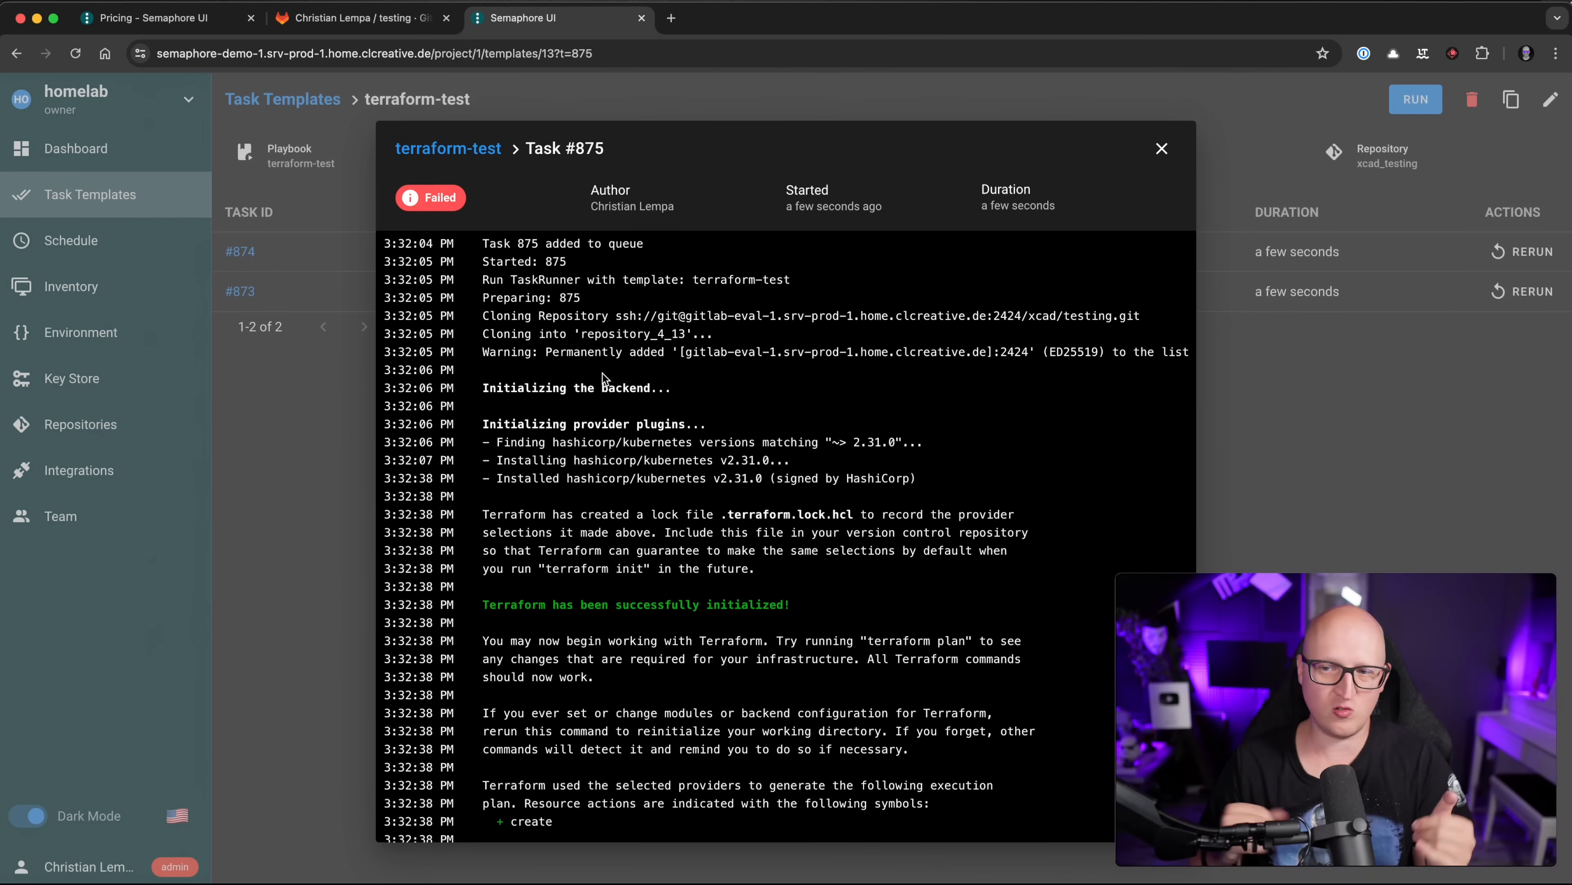
{"action": "scroll", "coordinate": [601, 374], "scroll_direction": "down", "scroll_amount": 1}
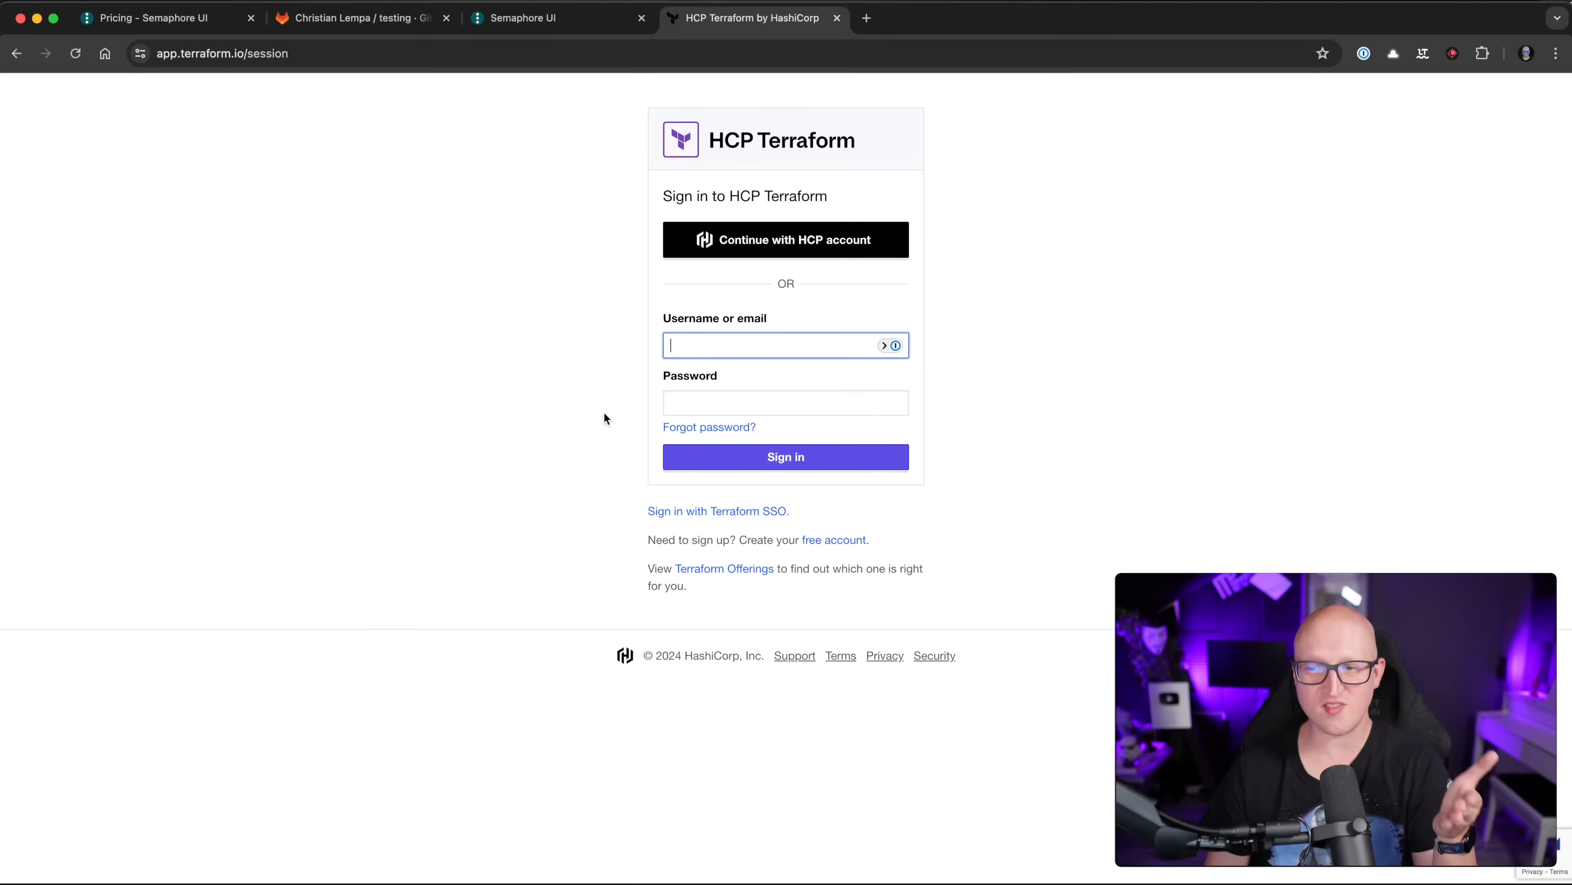
Step: Close the HCP Terraform sign-in tab to return to the Semaphore task log
{"action": "left_click", "coordinate": [561, 389]}
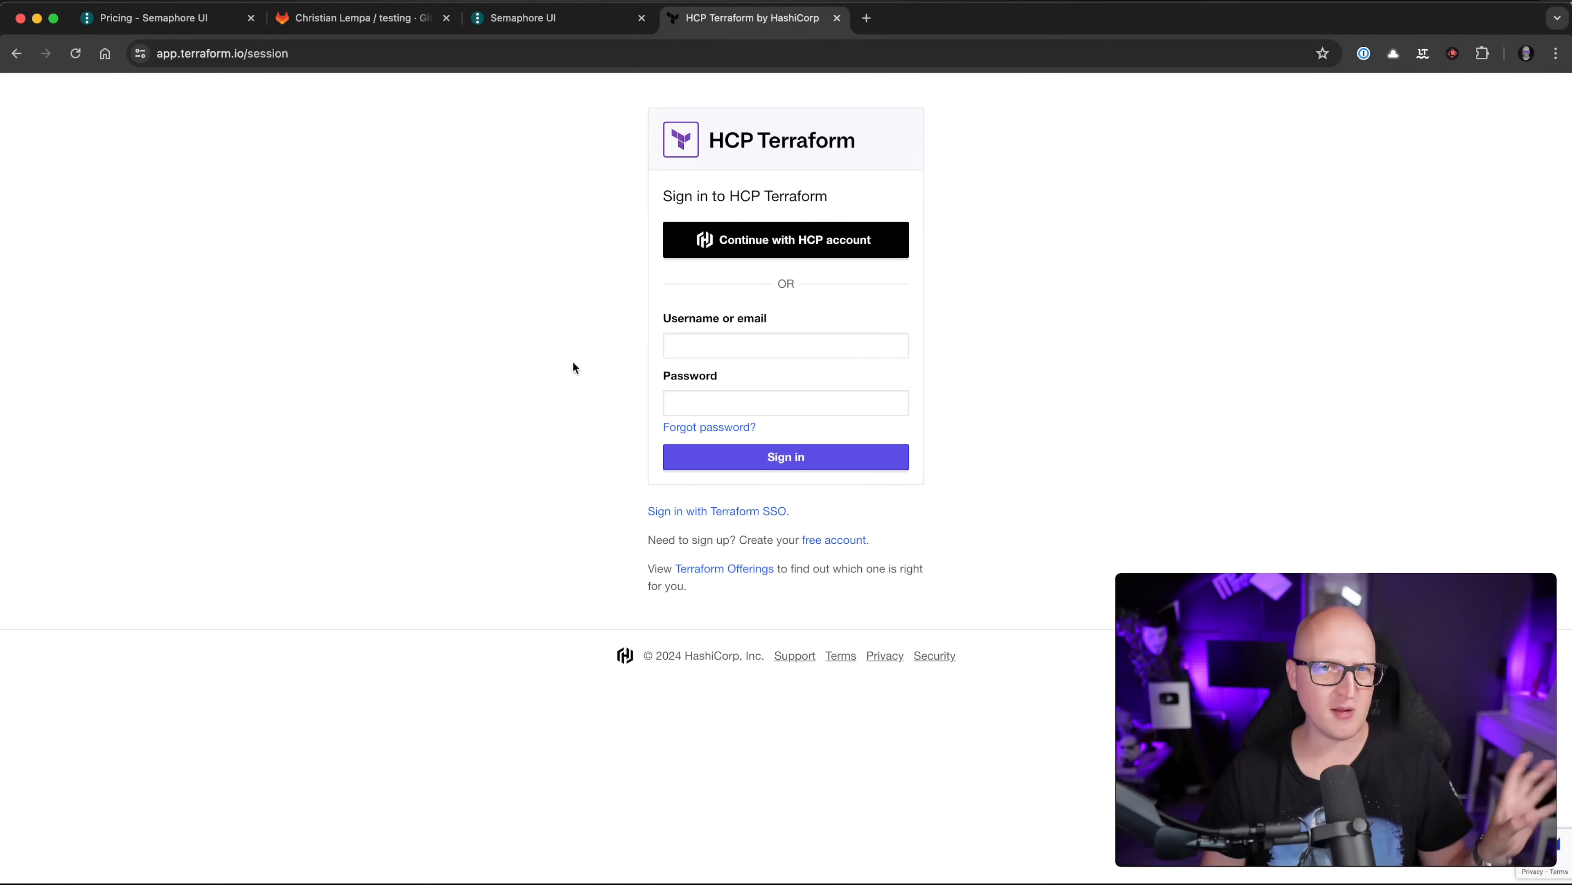
{"action": "left_click", "coordinate": [837, 19]}
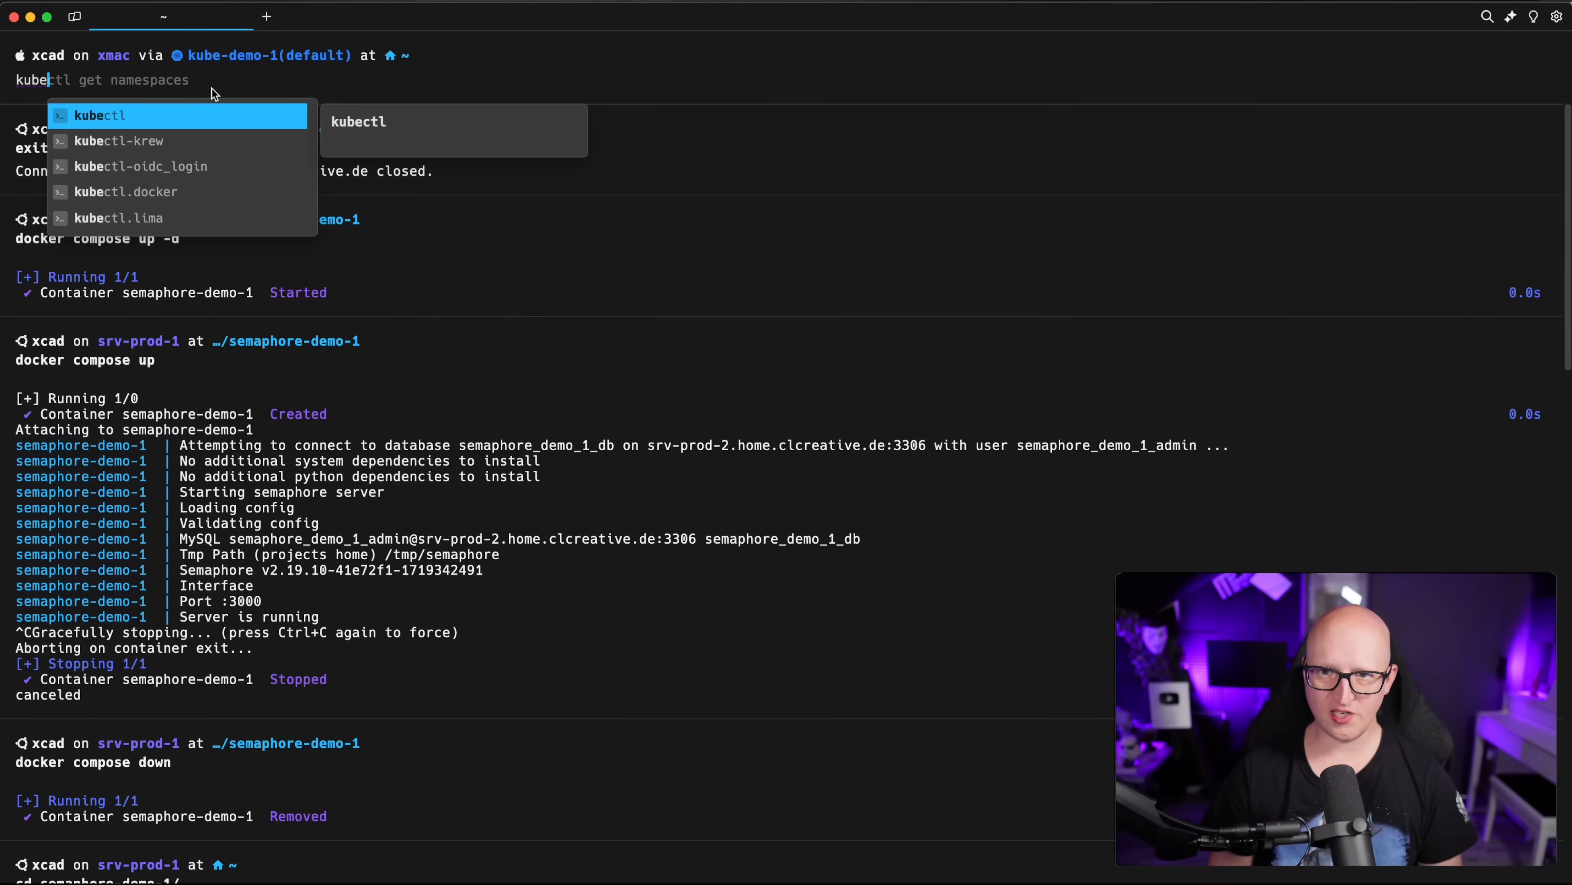
Step: Run kubectl delete namespace example-namespace to remove it from the kube-demo-1 cluster
{"action": "type", "text": "l delete"}
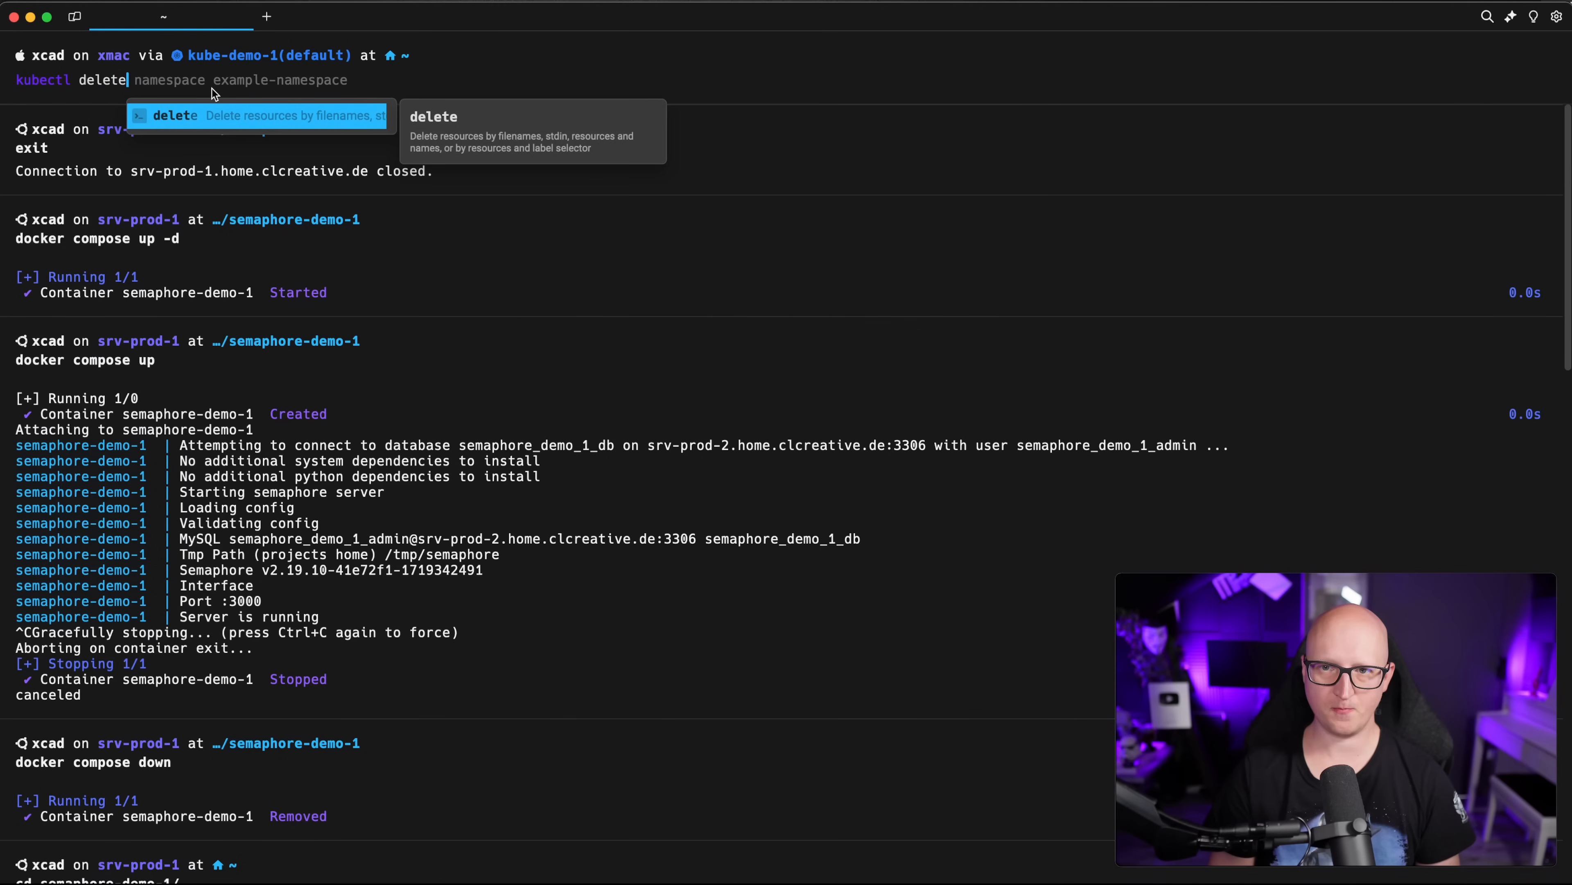
{"action": "key", "text": "Right"}
{"action": "key", "text": "Return"}
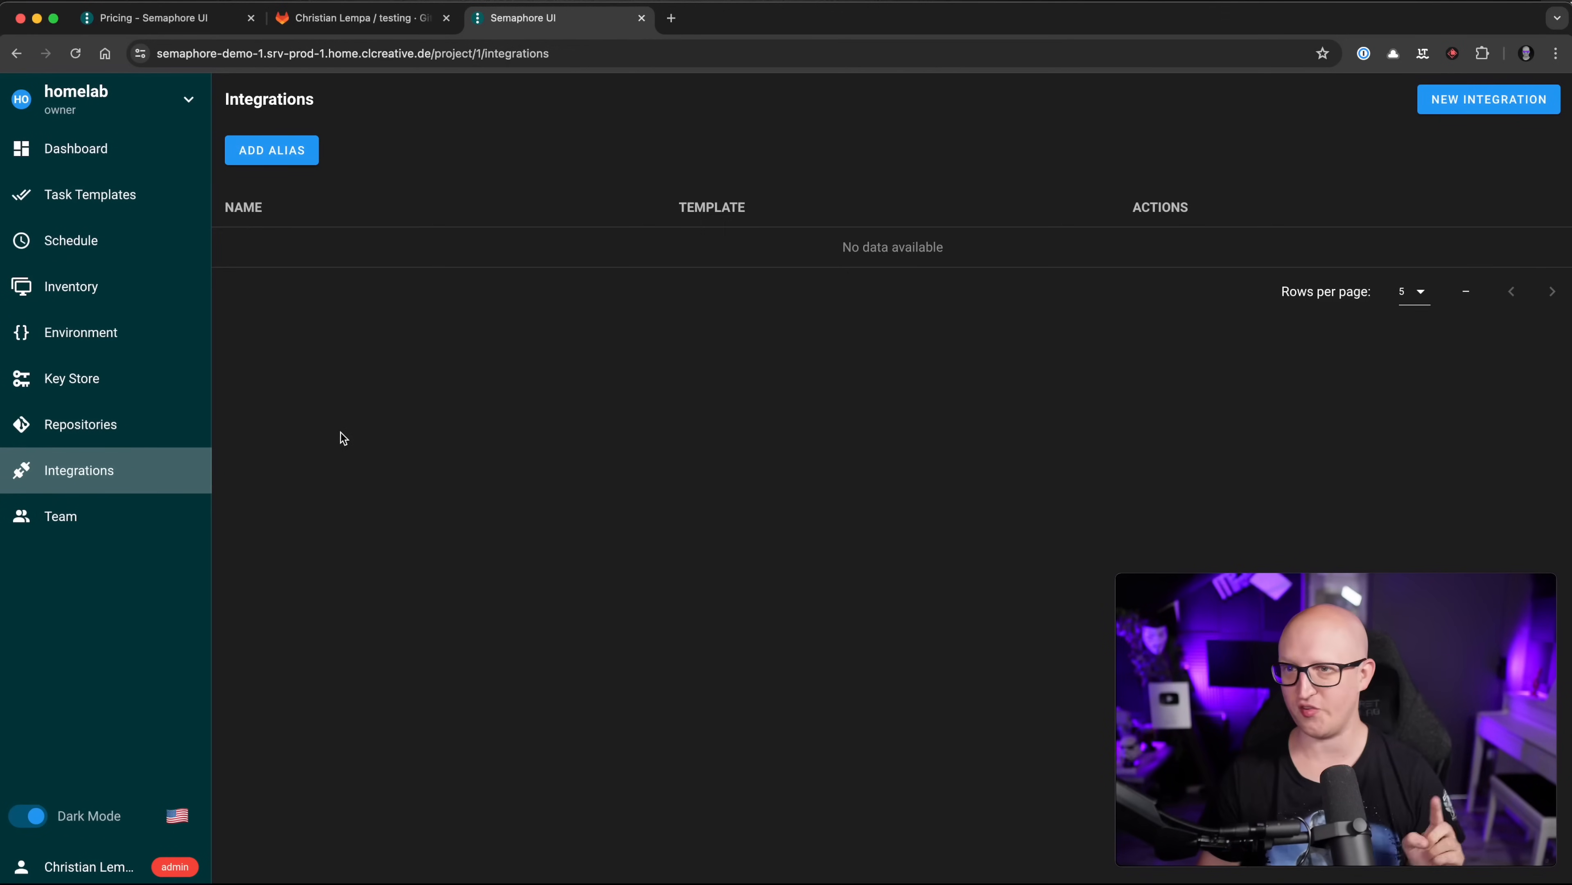
Step: Create integration gitlab-webhook running template terraform-test with auth method None, and open its page
{"action": "left_click", "coordinate": [1472, 105]}
{"action": "left_click", "coordinate": [709, 415]}
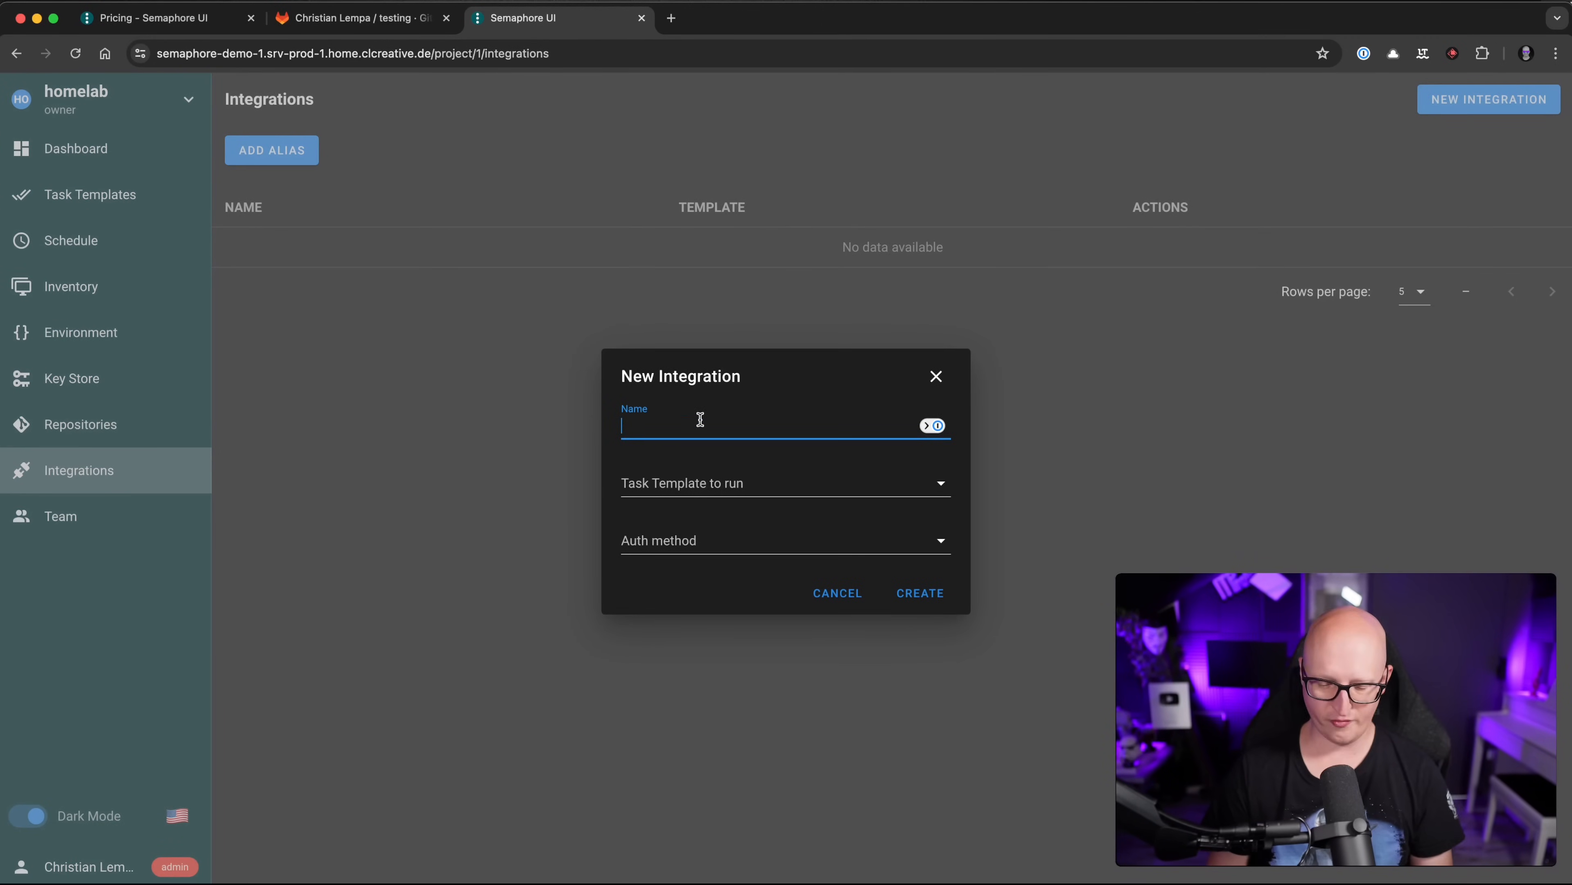
{"action": "type", "text": "gitlab-webhook"}
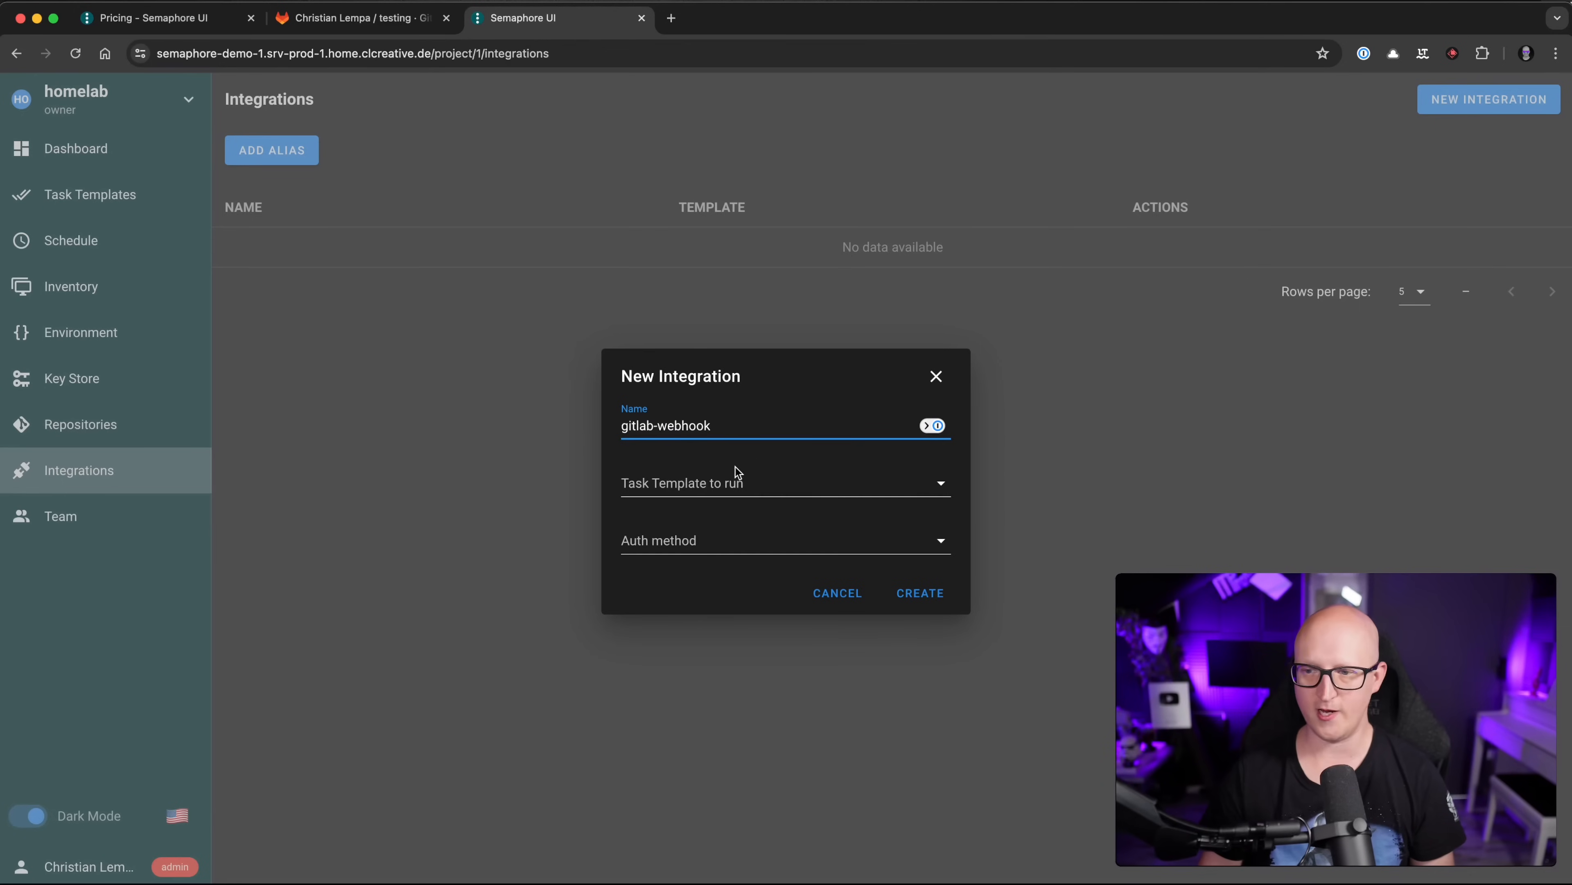
{"action": "left_click", "coordinate": [736, 472]}
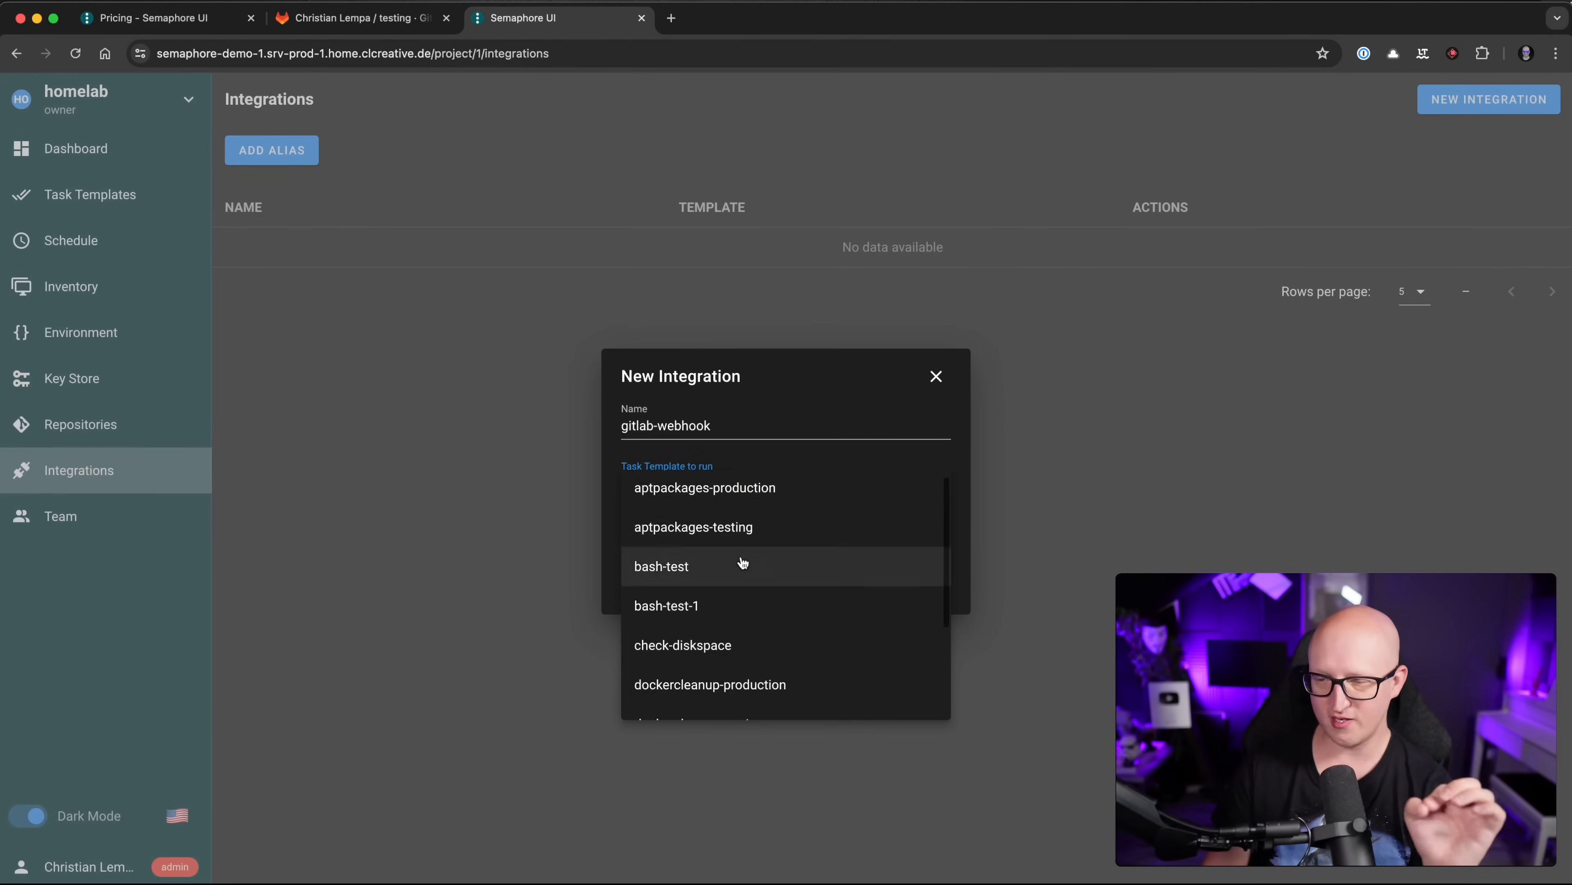
{"action": "scroll", "coordinate": [747, 545], "scroll_direction": "down", "scroll_amount": 3}
{"action": "scroll", "coordinate": [752, 626], "scroll_direction": "down", "scroll_amount": 1}
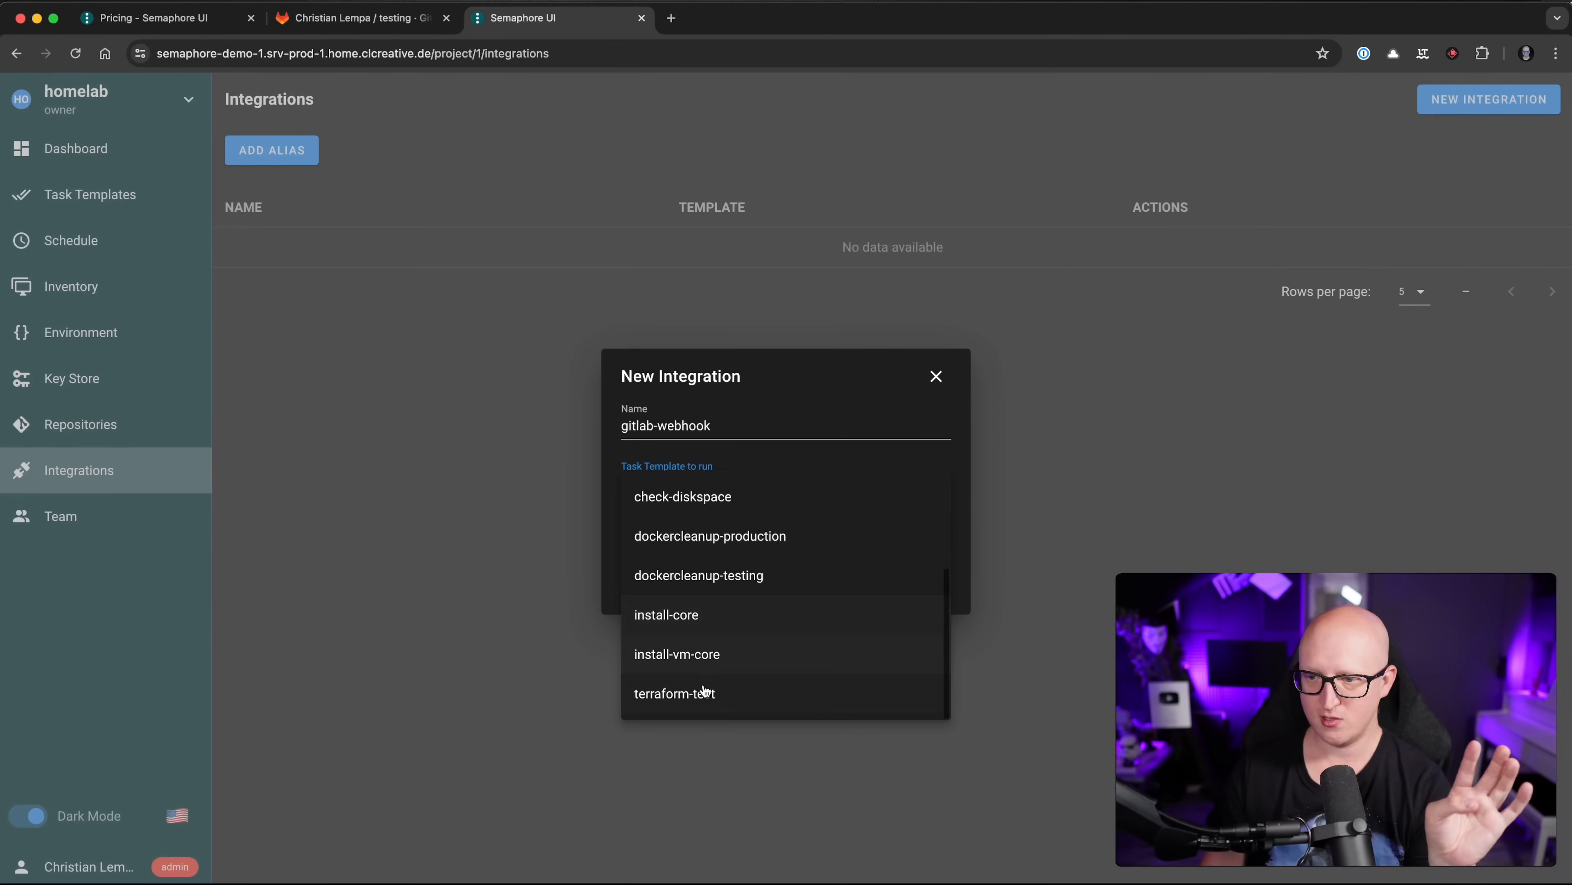
{"action": "left_click", "coordinate": [704, 693]}
{"action": "left_click", "coordinate": [699, 540]}
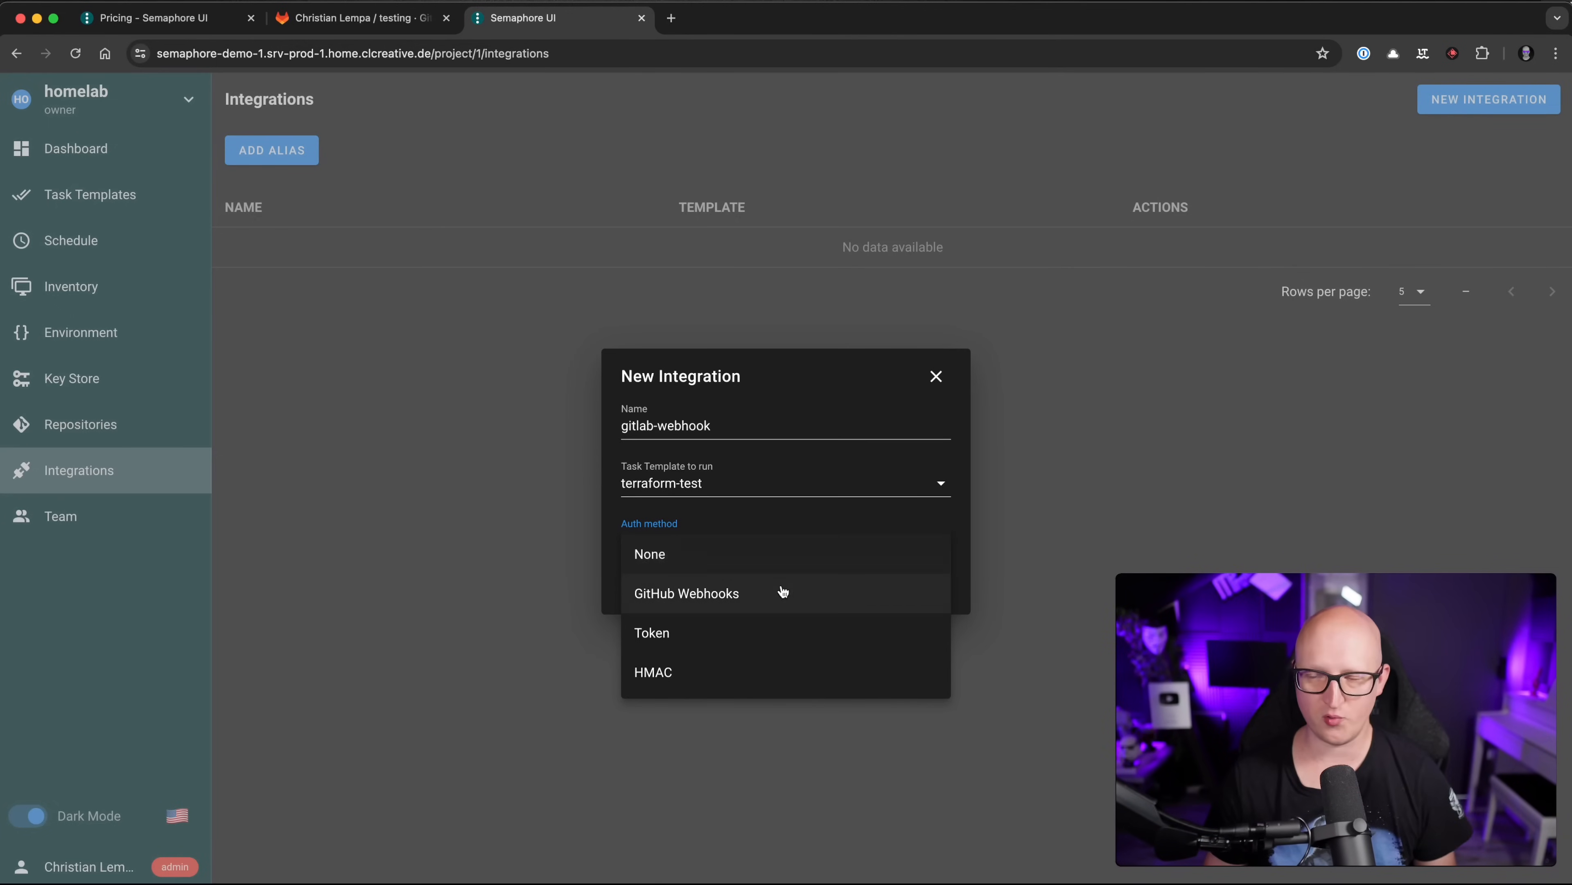
{"action": "left_click", "coordinate": [643, 555]}
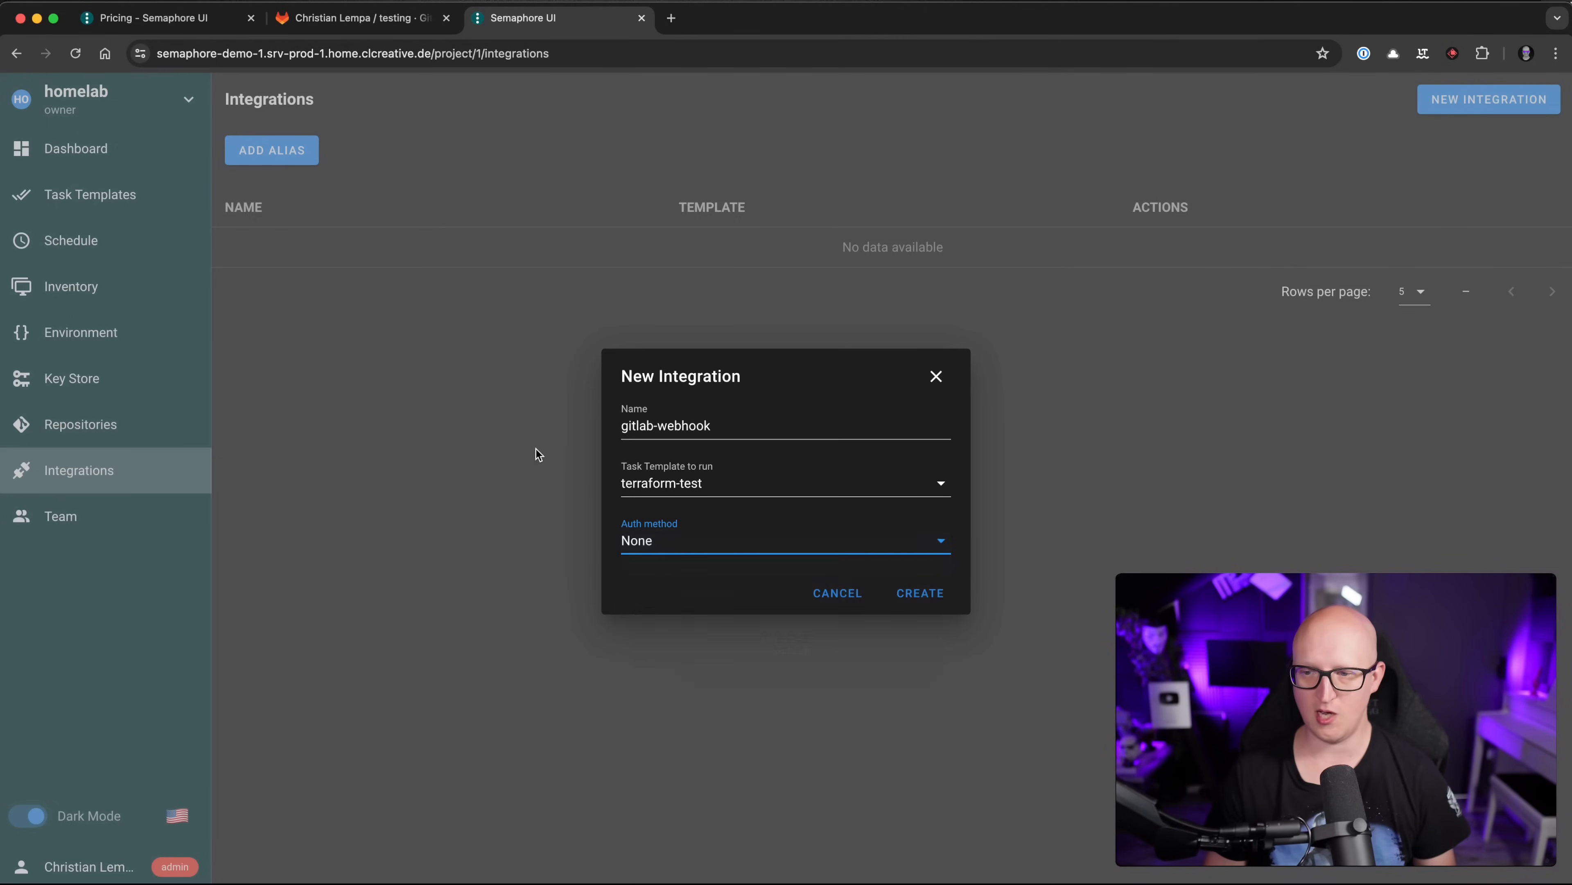
{"action": "left_click", "coordinate": [921, 593]}
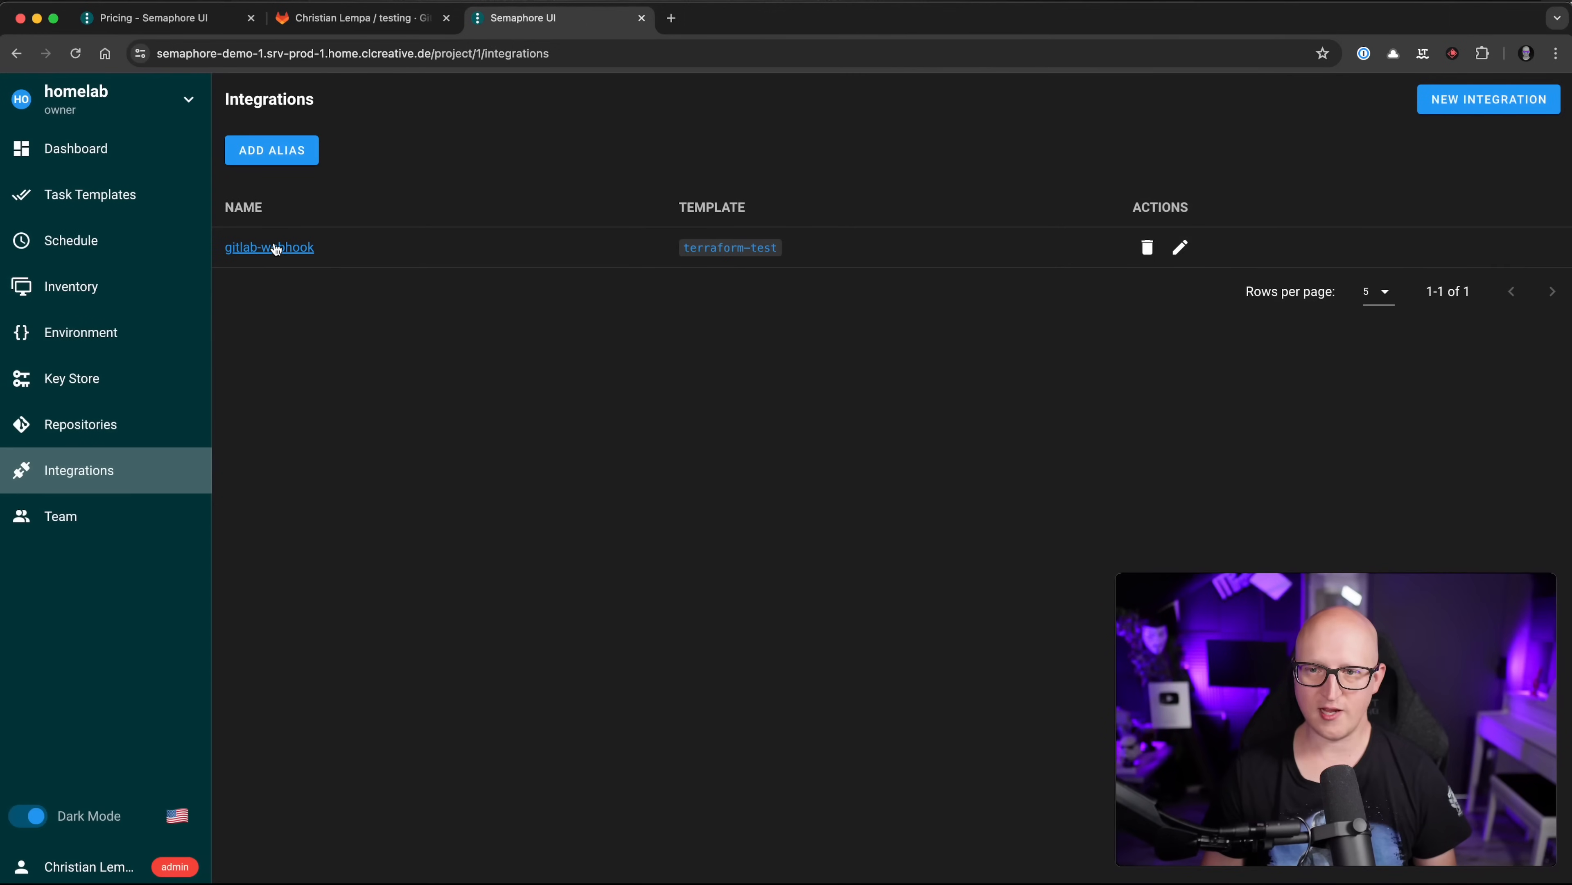
{"action": "left_click", "coordinate": [261, 251]}
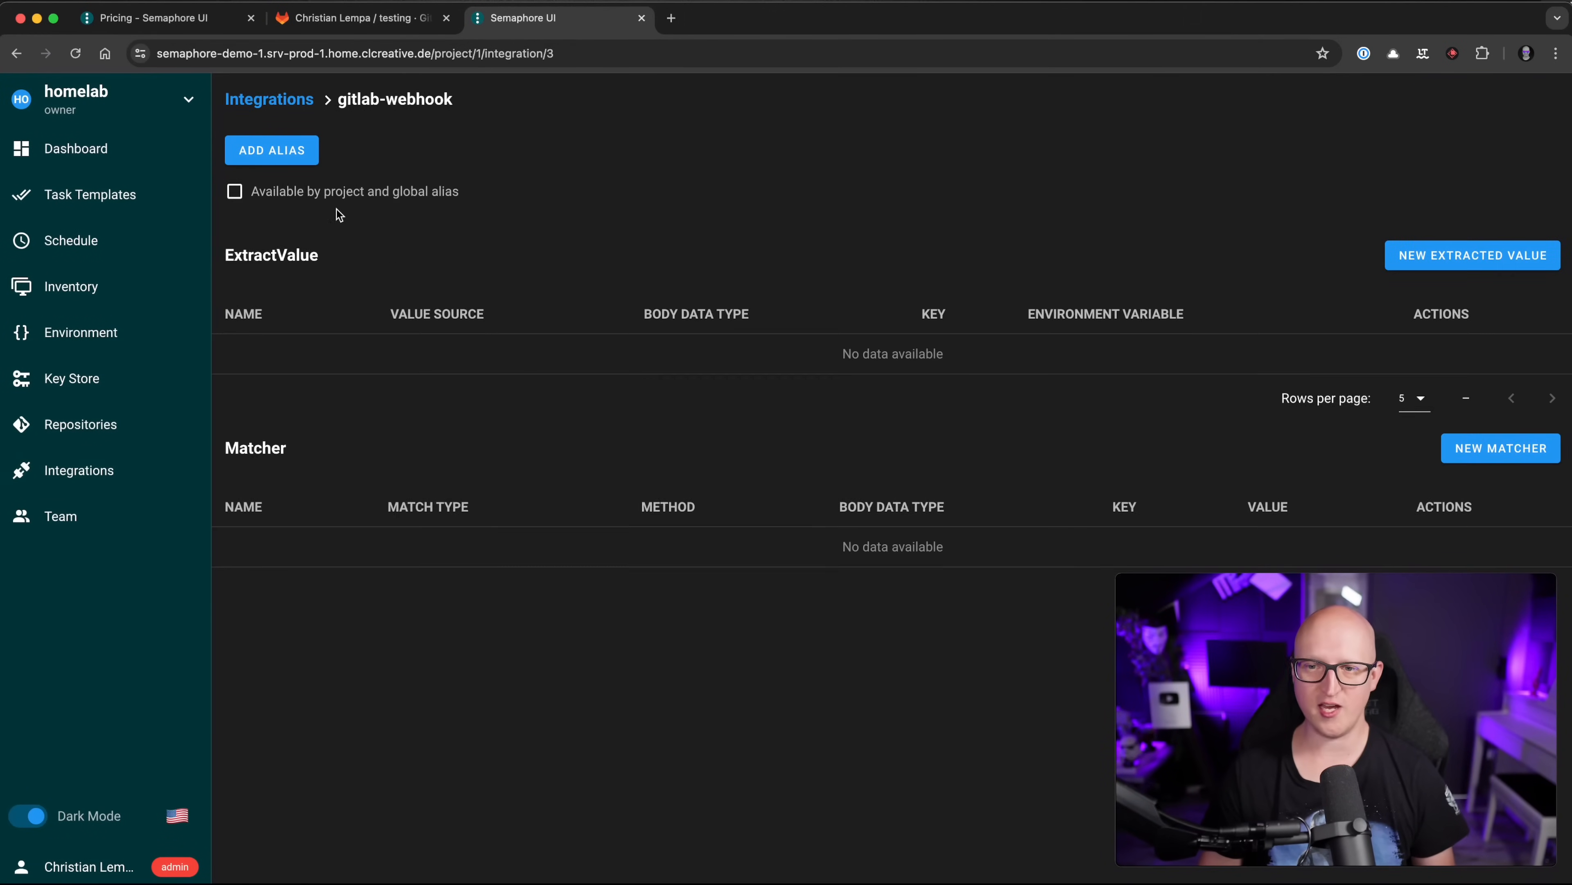
Step: Add an alias URL to the gitlab-webhook integration and select it to inspect
{"action": "left_click", "coordinate": [304, 154]}
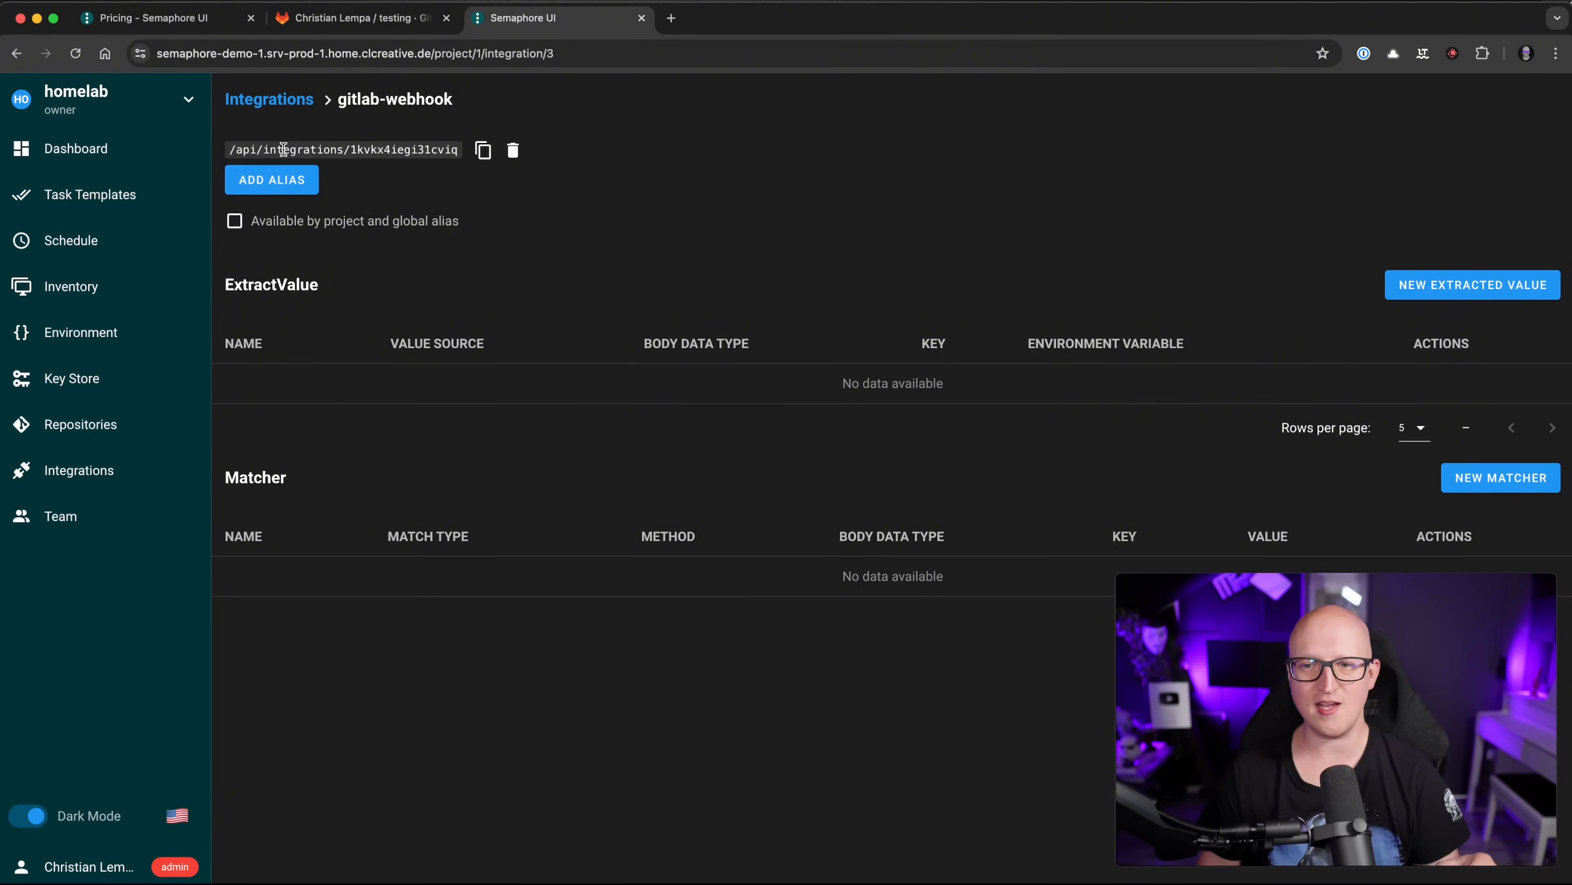
{"action": "left_click_drag", "start_coordinate": [284, 150], "coordinate": [405, 150]}
{"action": "double_click", "coordinate": [408, 149]}
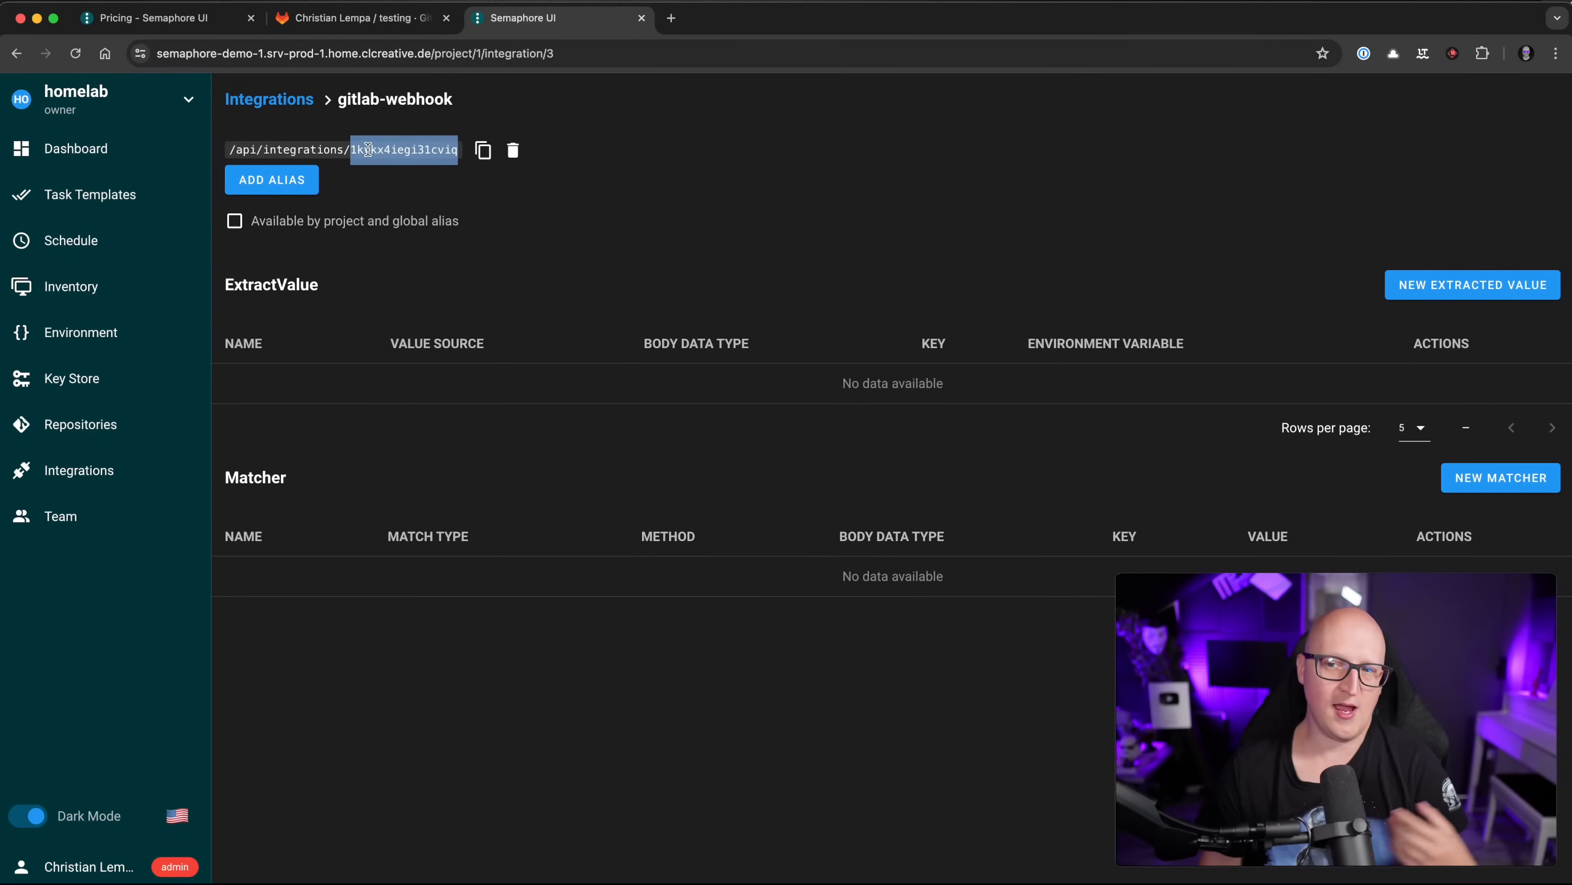
{"action": "left_click", "coordinate": [353, 152]}
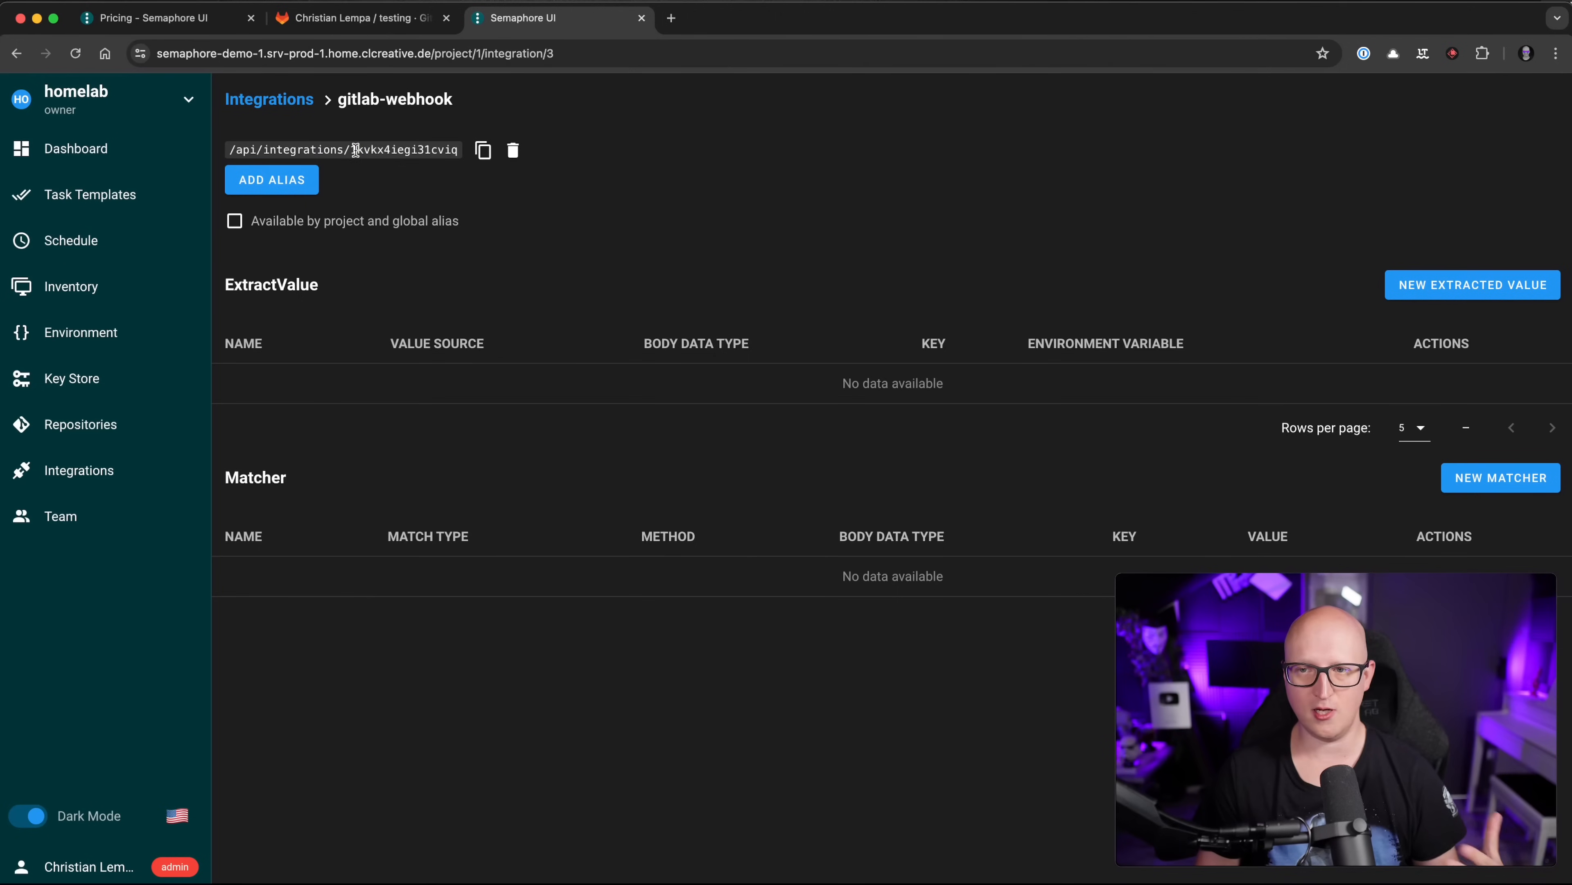
{"action": "left_click_drag", "start_coordinate": [356, 151], "coordinate": [427, 148]}
{"action": "triple_click", "coordinate": [425, 148]}
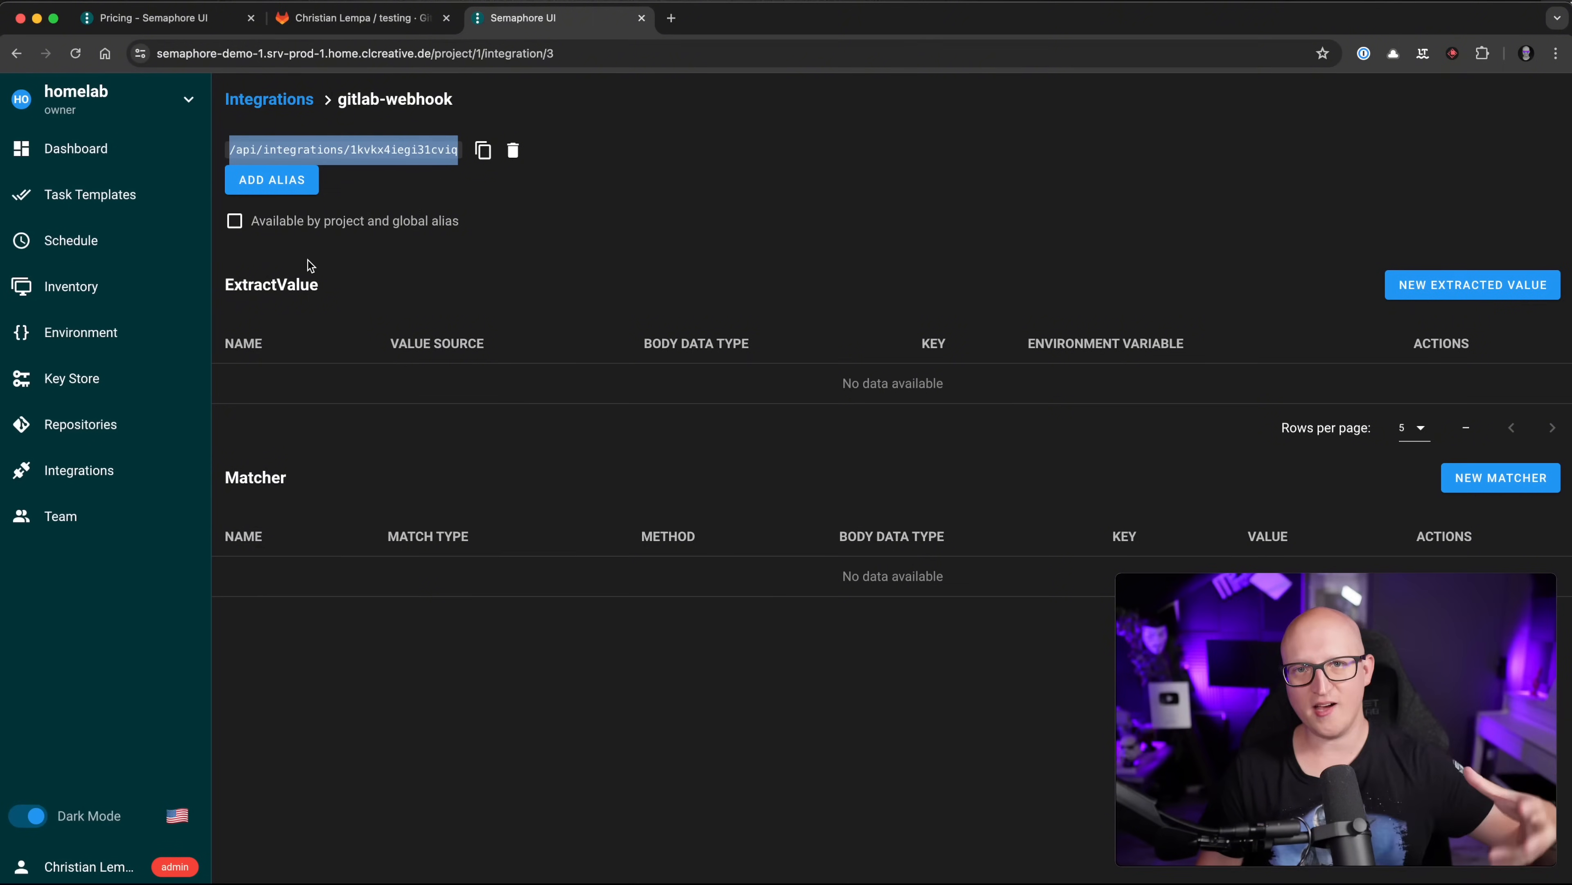
Step: Open a New Matcher dialog for the integration, ready for its name
{"action": "left_click", "coordinate": [479, 199]}
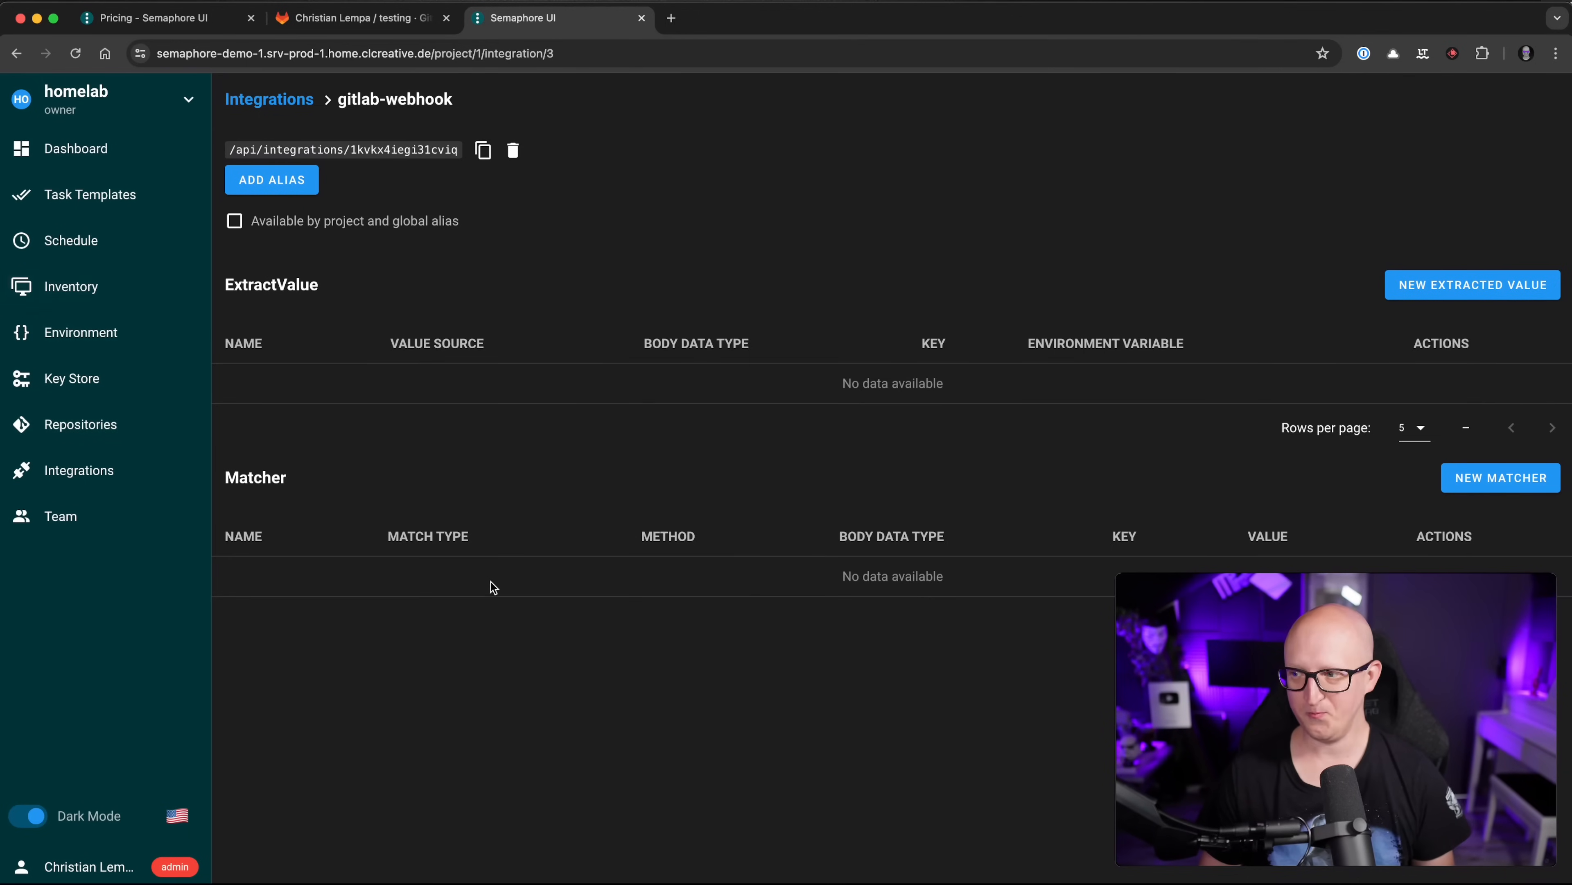
{"action": "left_click", "coordinate": [1452, 489]}
{"action": "left_click", "coordinate": [720, 372]}
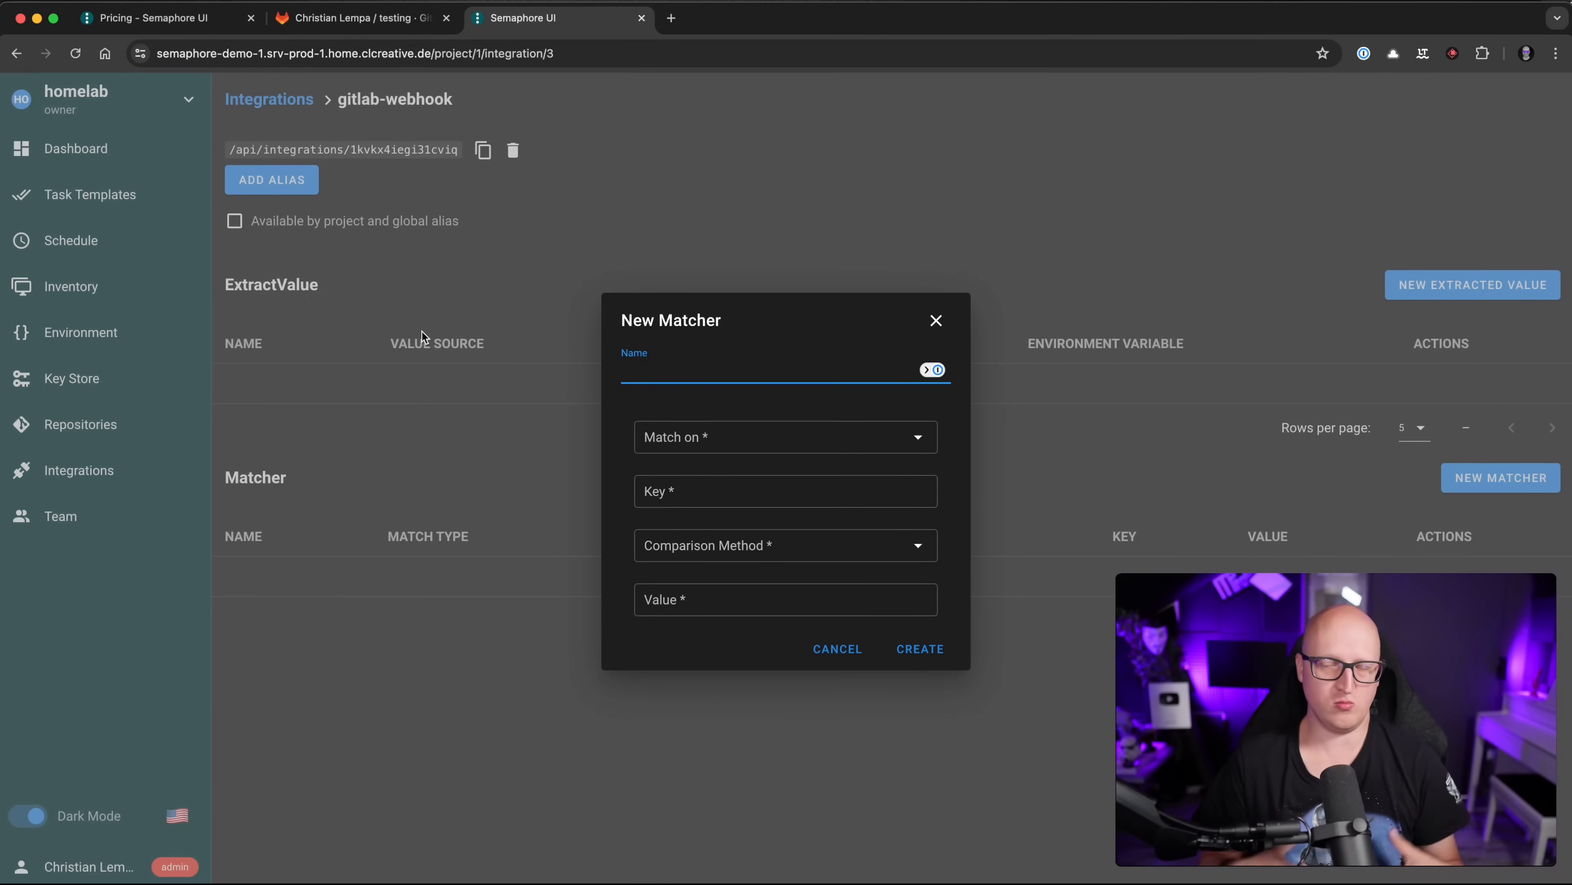
Step: Save matcher header-check matching on Header, key 'key' == 12345
{"action": "type", "text": "hea"}
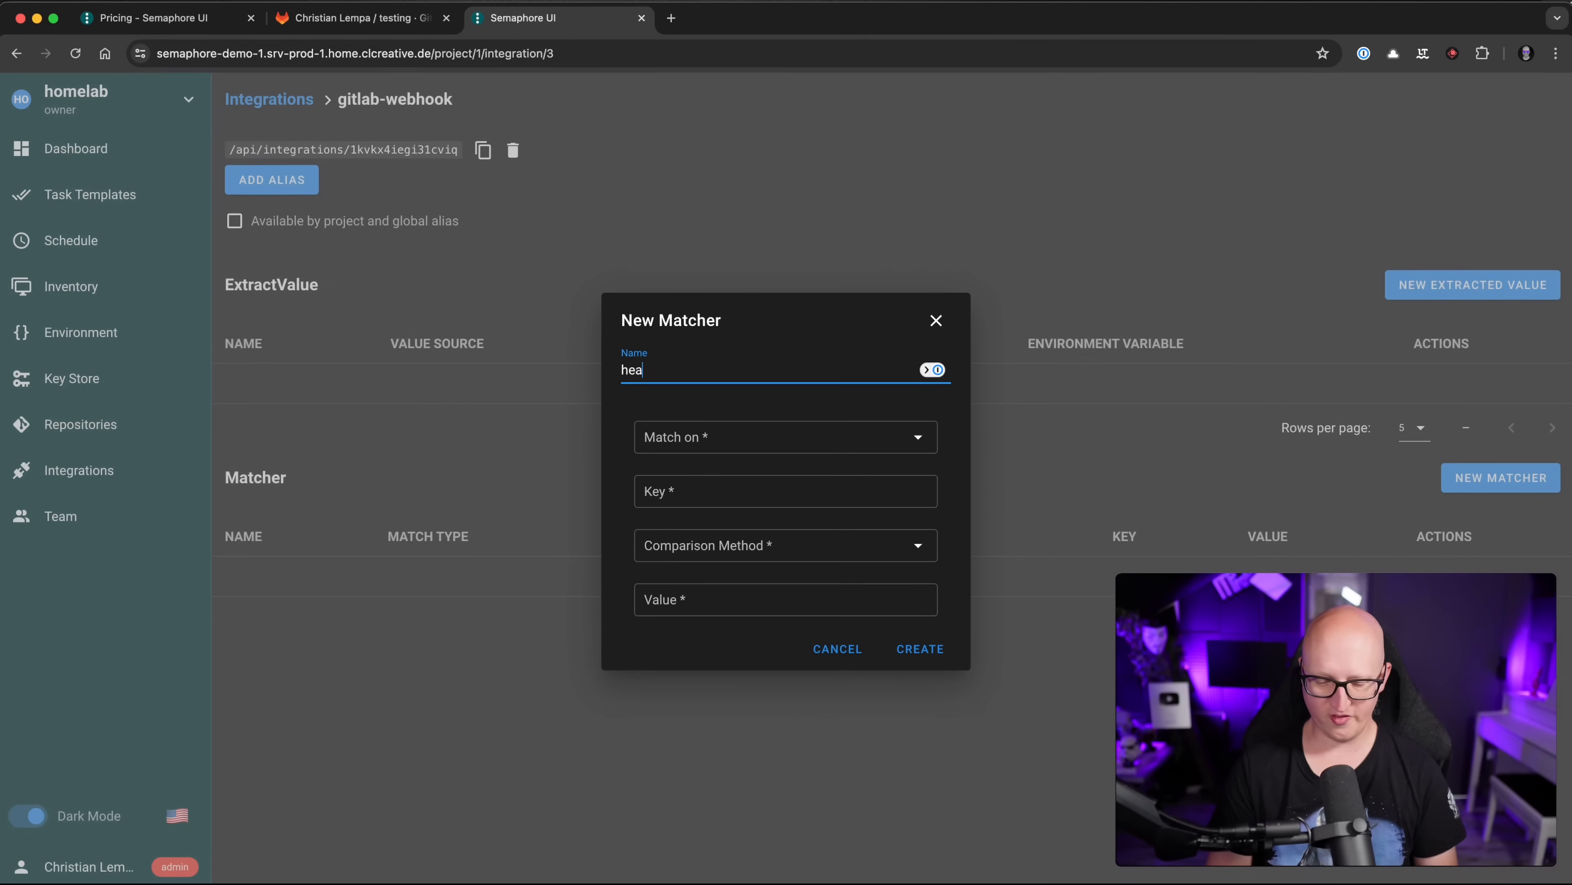
{"action": "type", "text": "der-check"}
{"action": "left_click", "coordinate": [706, 436]}
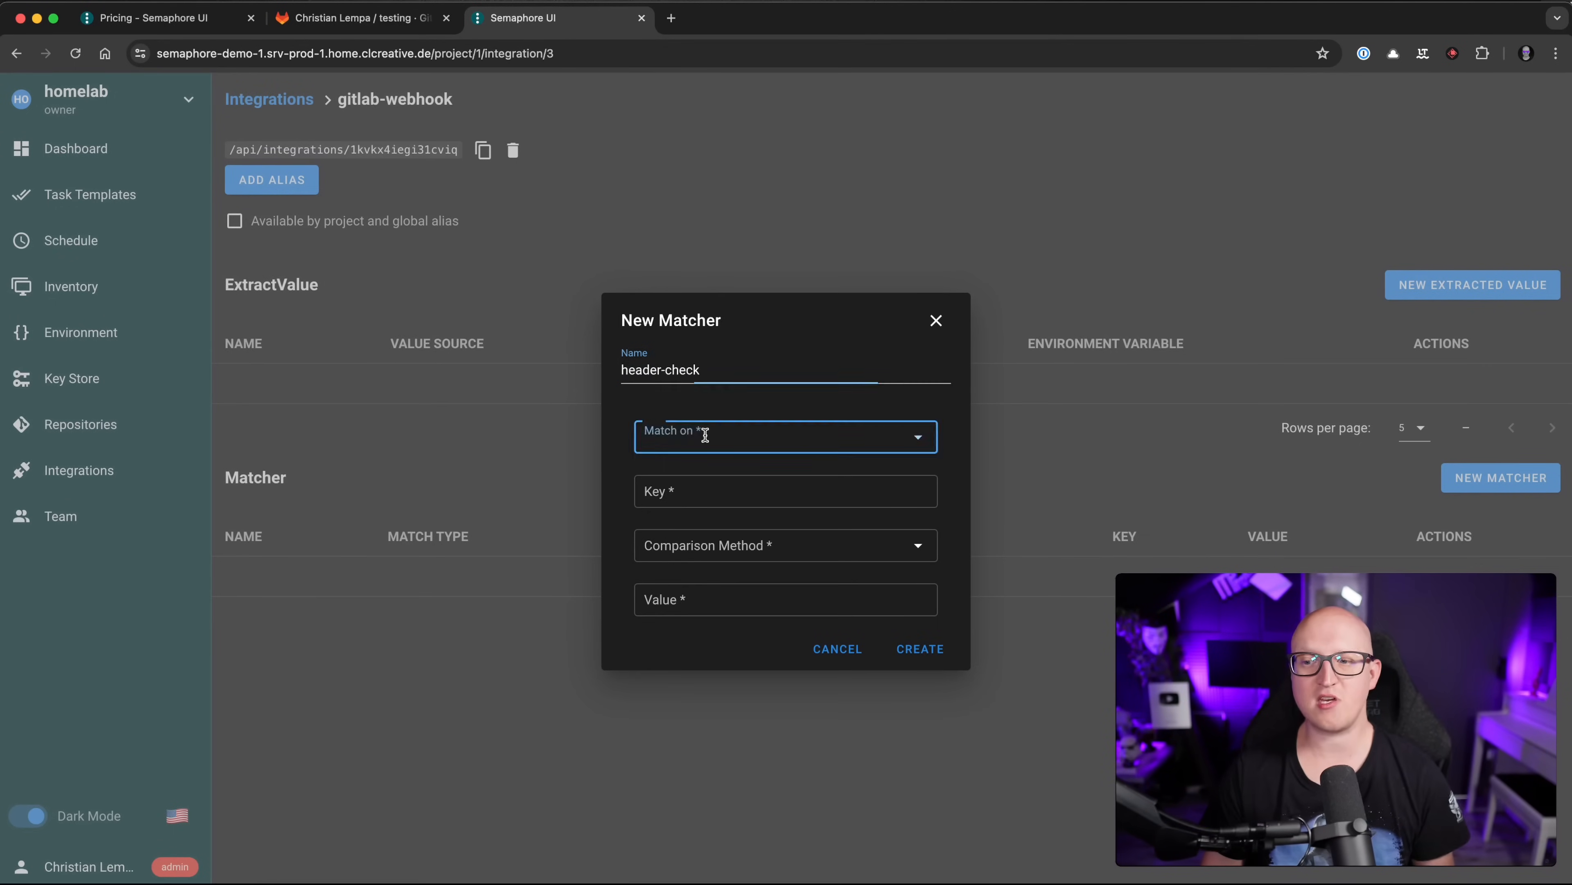
{"action": "left_click", "coordinate": [670, 477]}
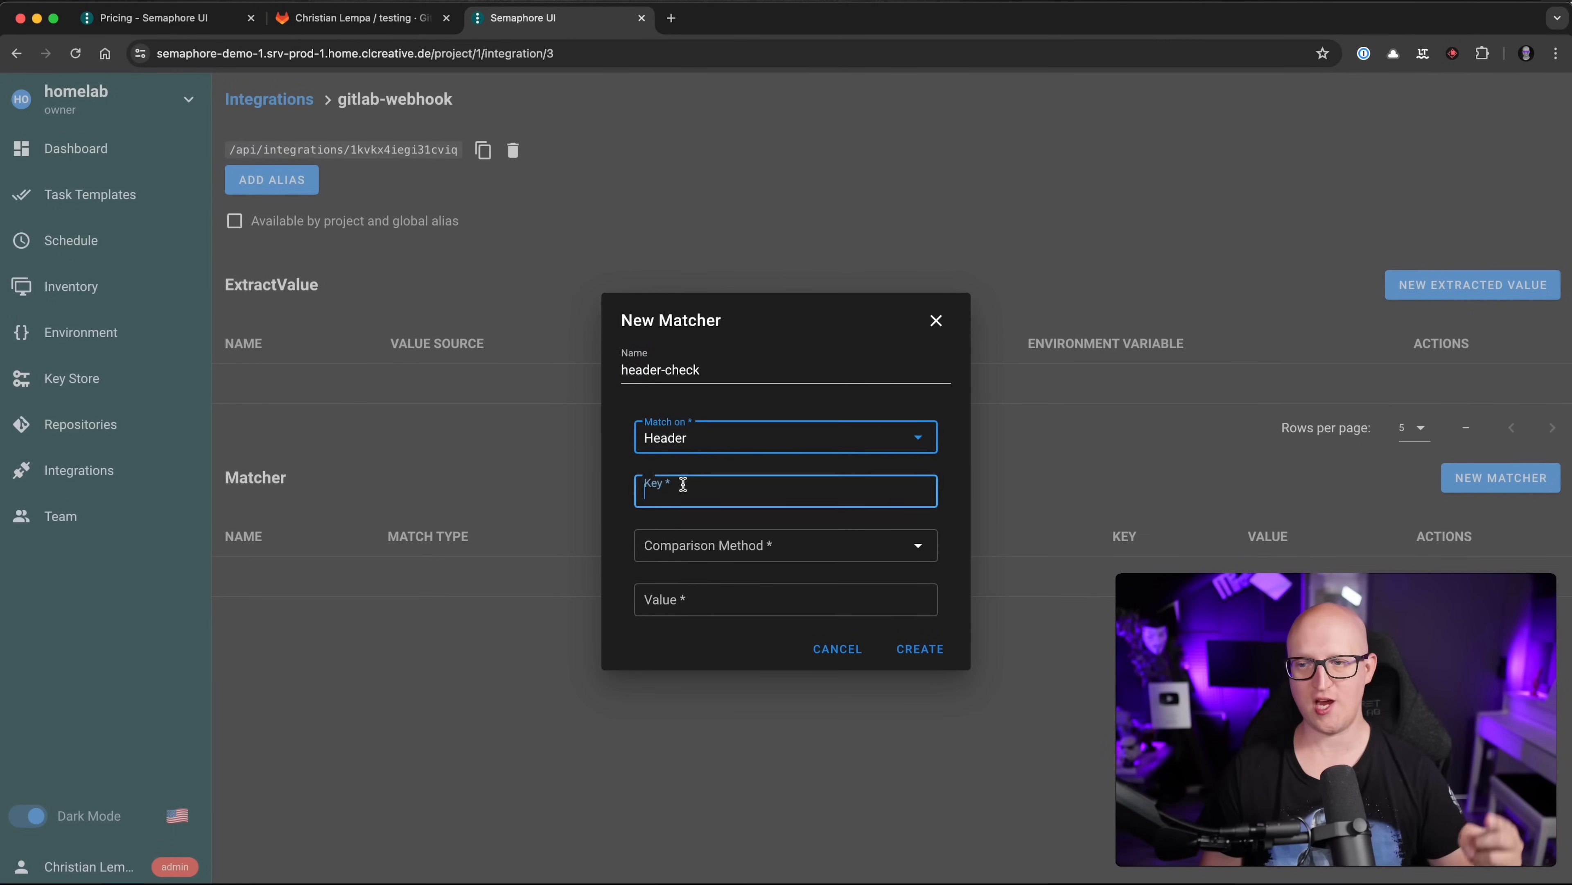
{"action": "left_click", "coordinate": [681, 484]}
{"action": "type", "text": "key"}
{"action": "key", "text": "Tab"}
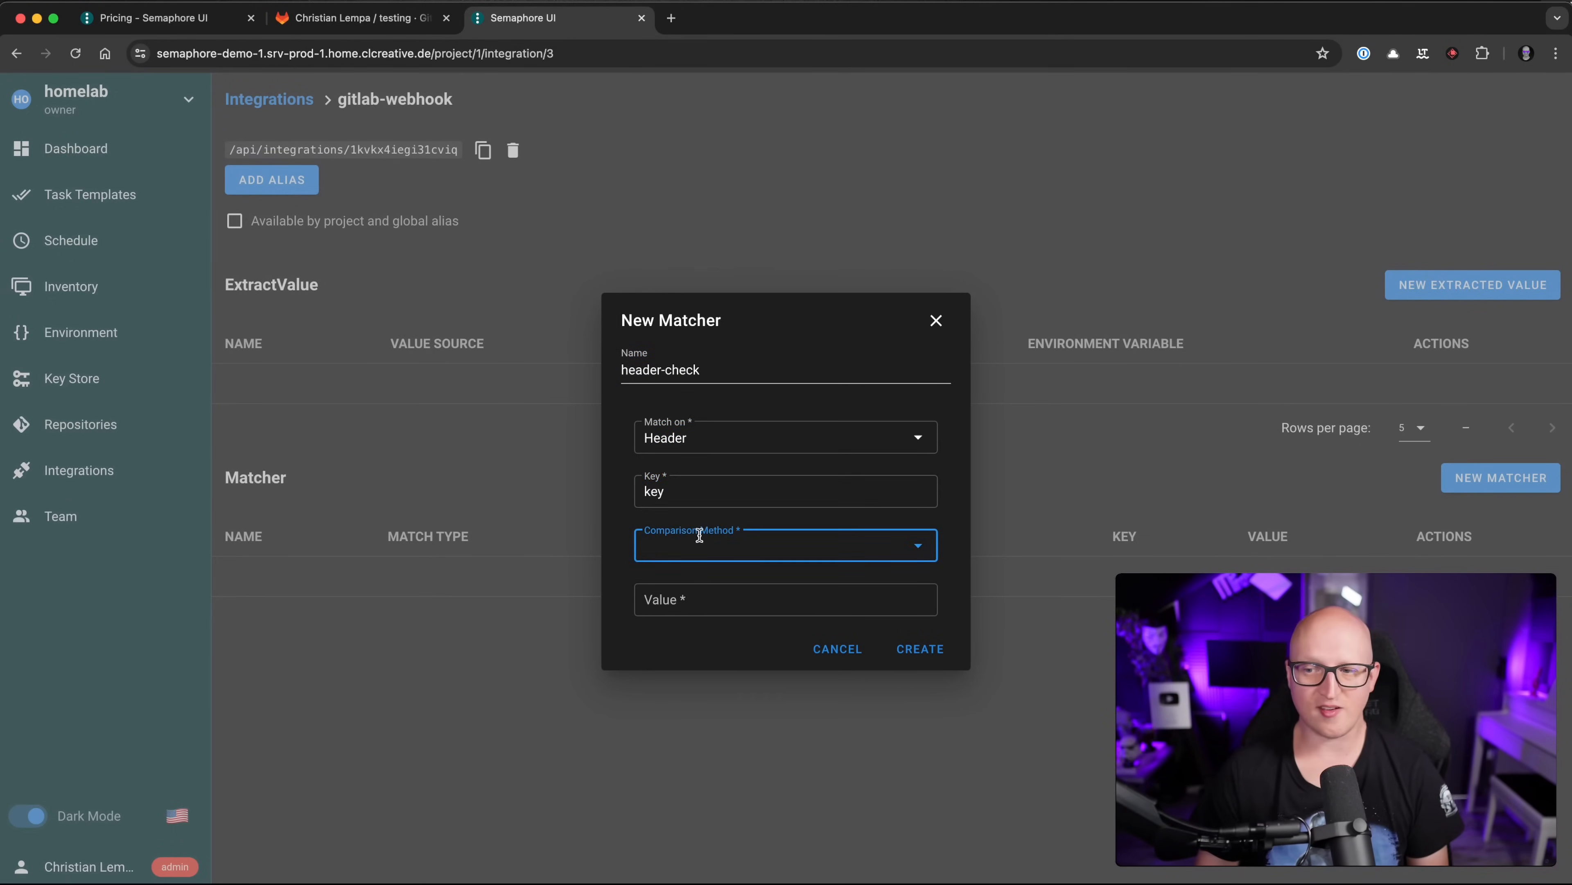
{"action": "left_click", "coordinate": [699, 539]}
{"action": "left_click", "coordinate": [701, 551]}
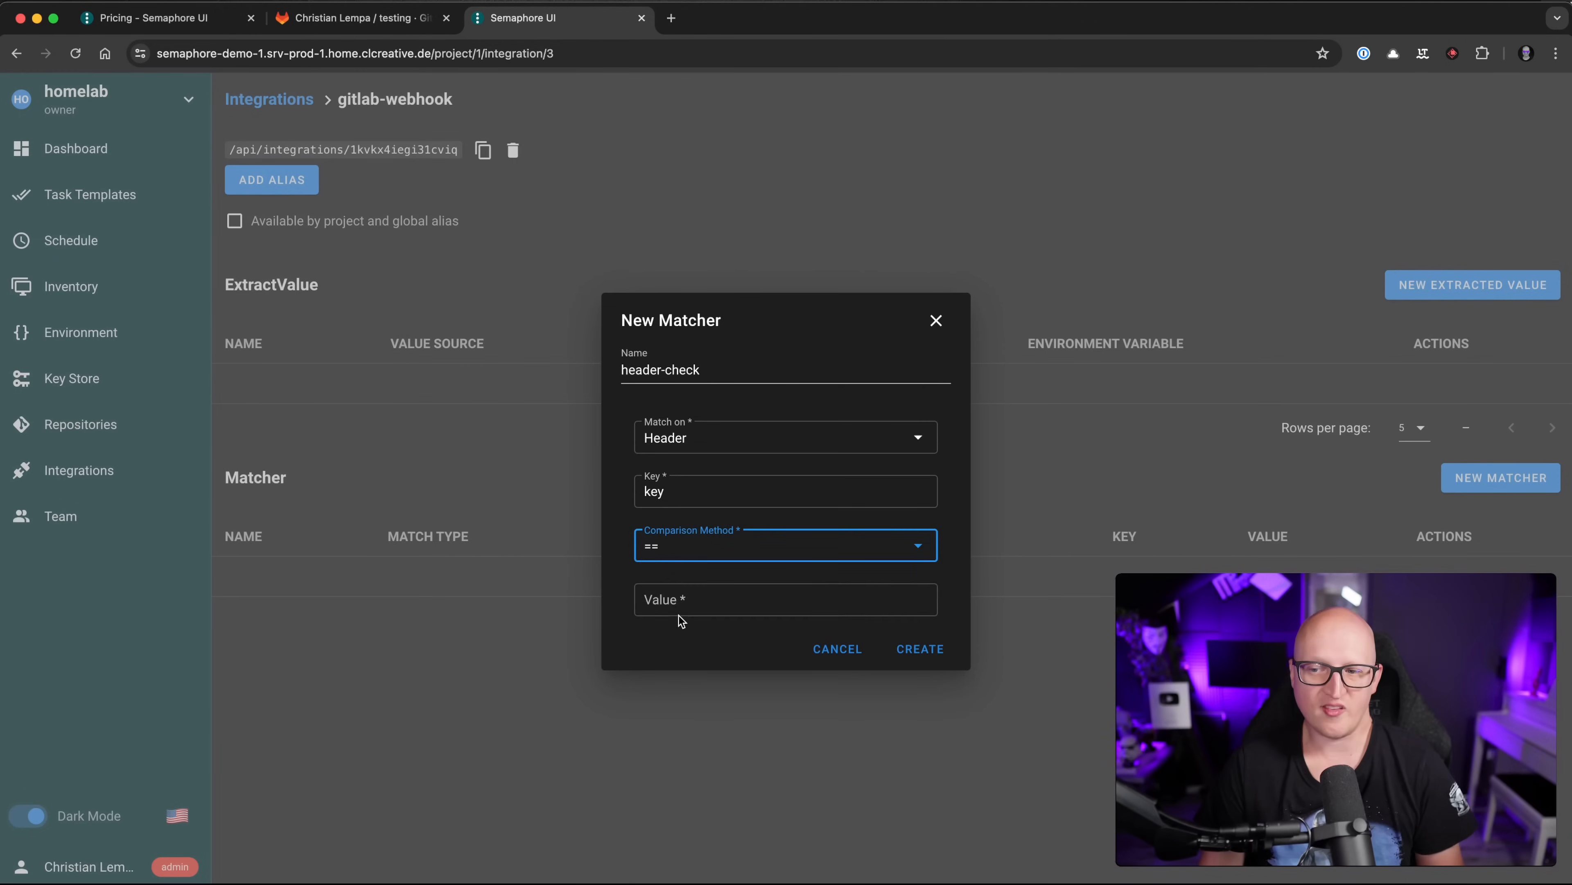
{"action": "left_click", "coordinate": [691, 599]}
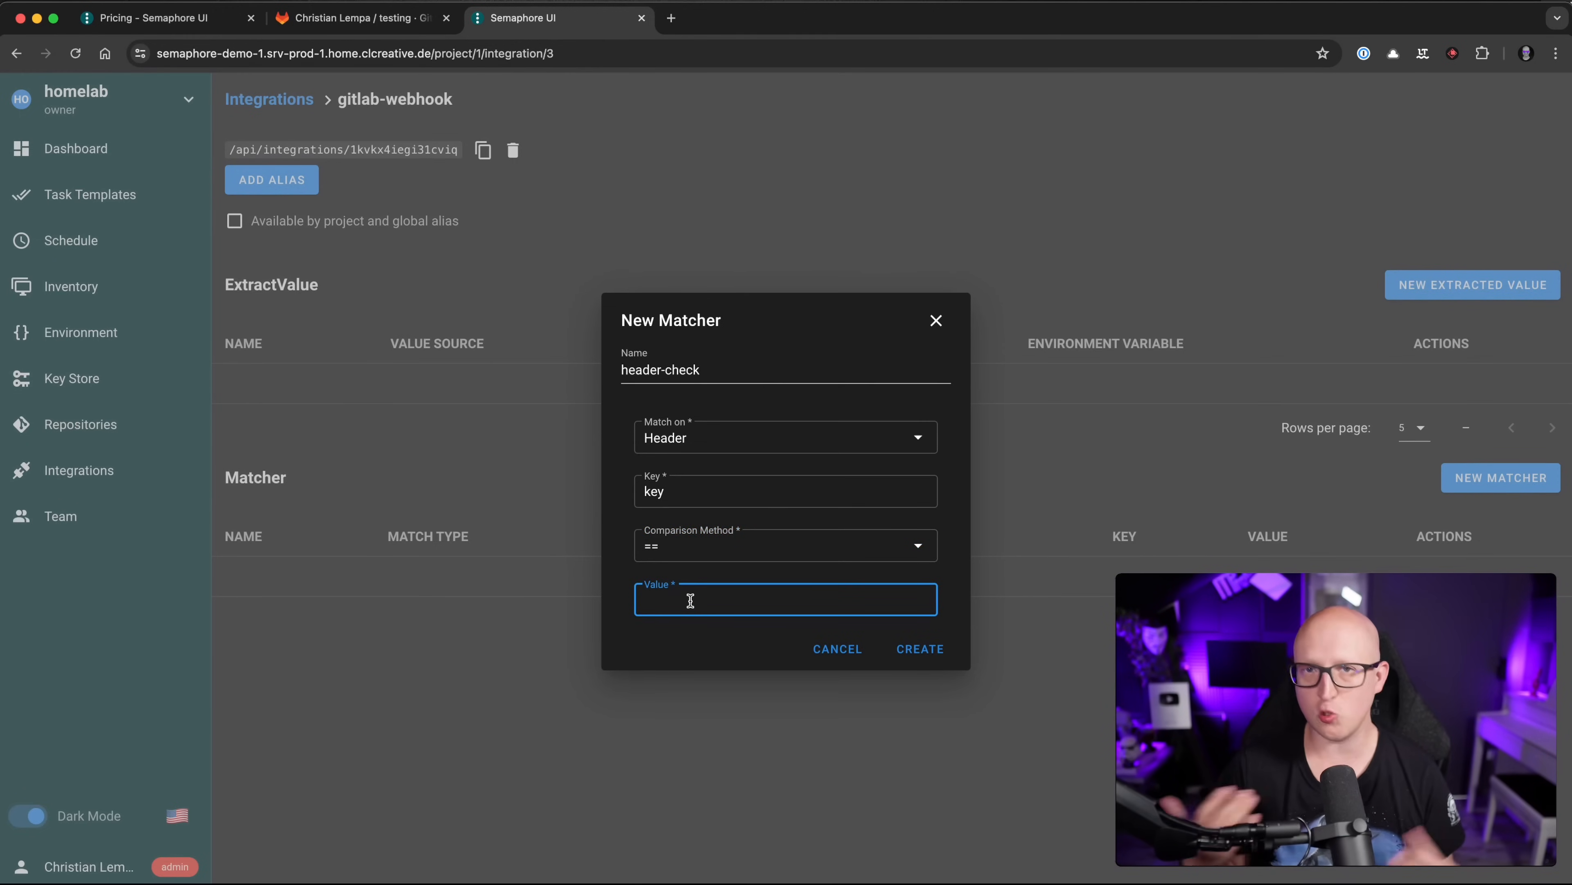
{"action": "type", "text": "12345"}
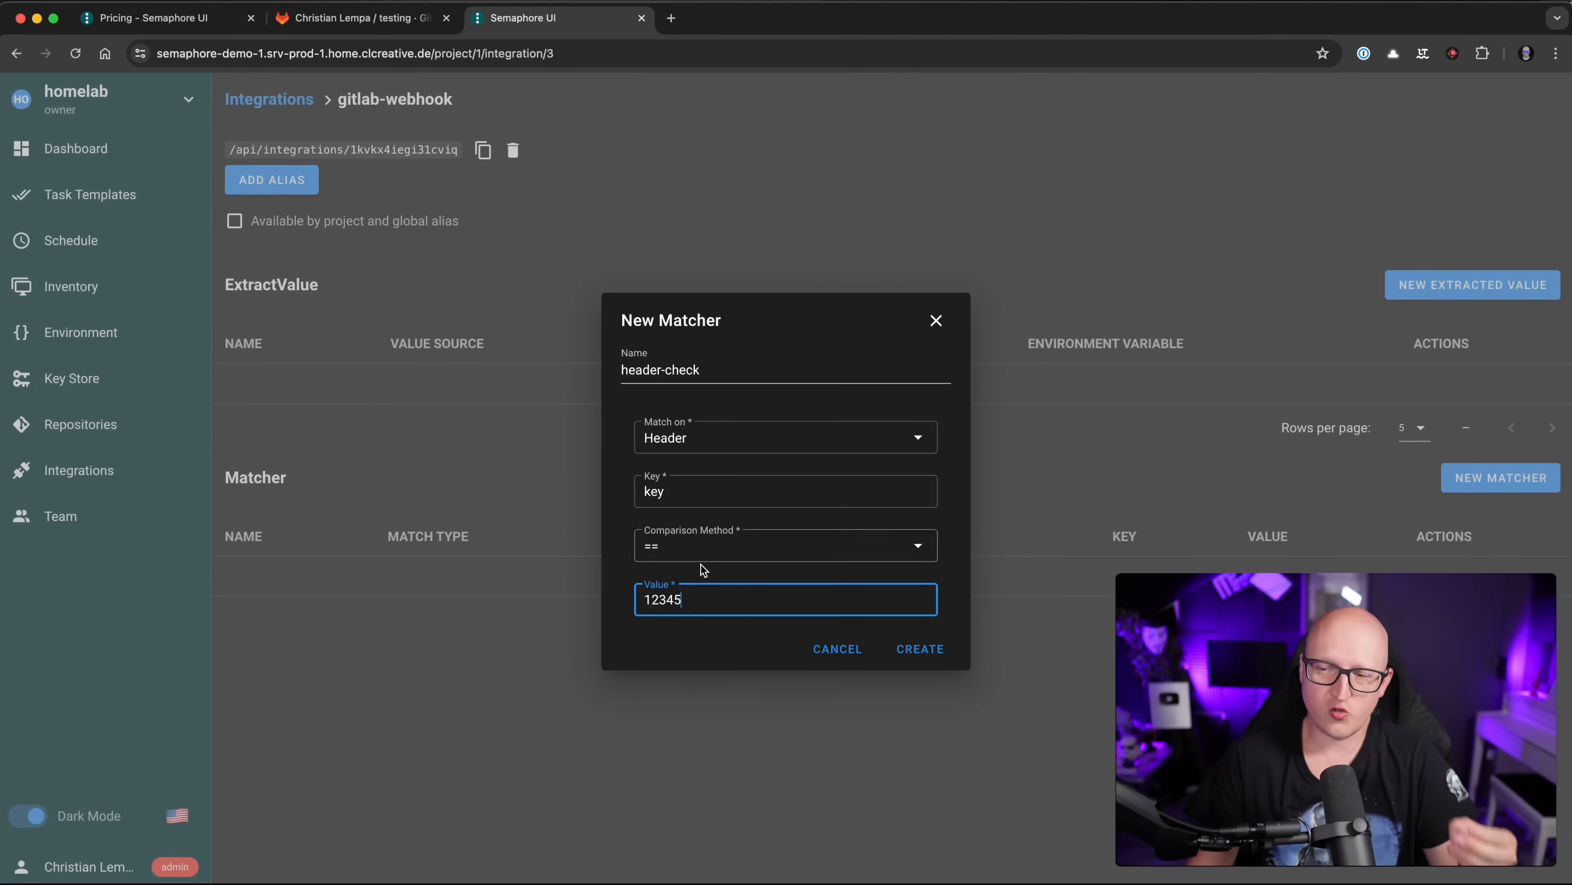
{"action": "left_click", "coordinate": [681, 640]}
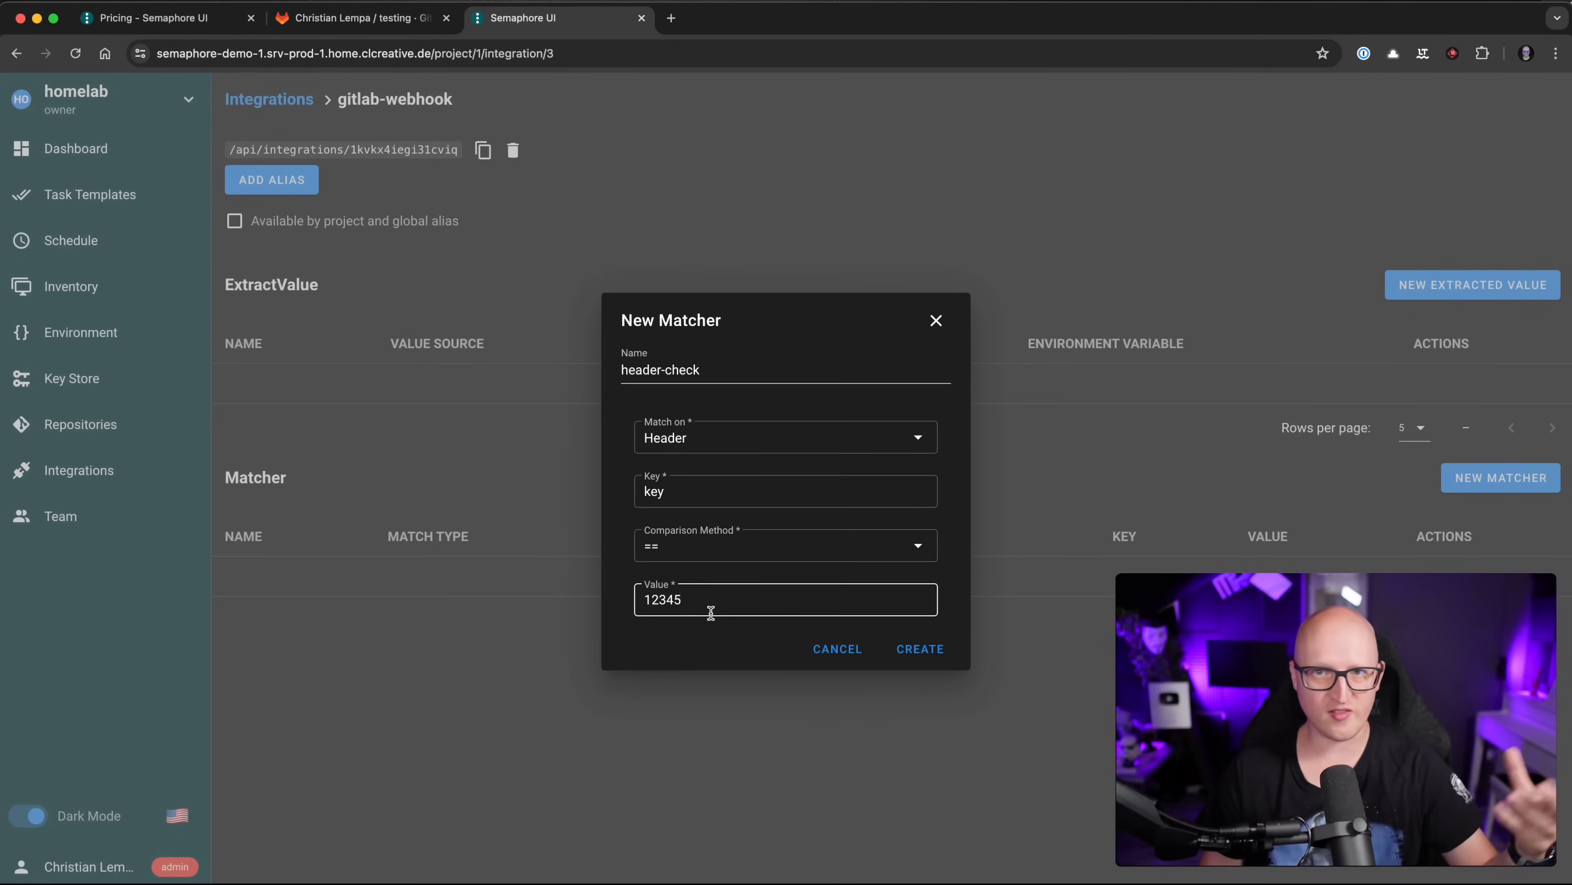
{"action": "key", "text": "Return"}
{"action": "left_click", "coordinate": [362, 17]}
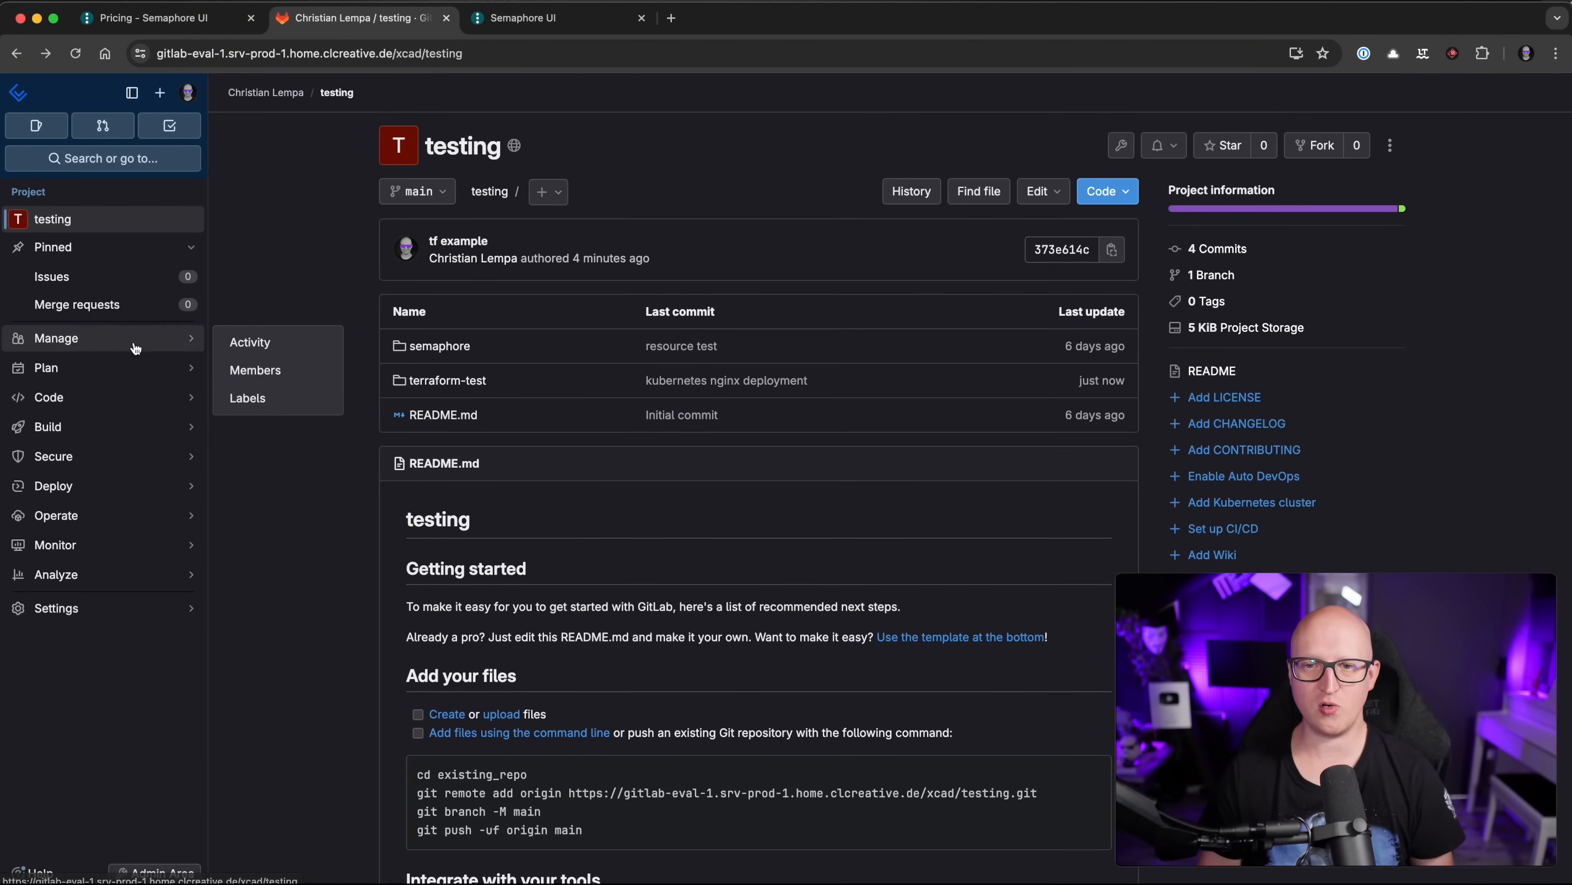
Step: Start a new GitLab project webhook and paste the Semaphore address into its URL
{"action": "left_click", "coordinate": [138, 608]}
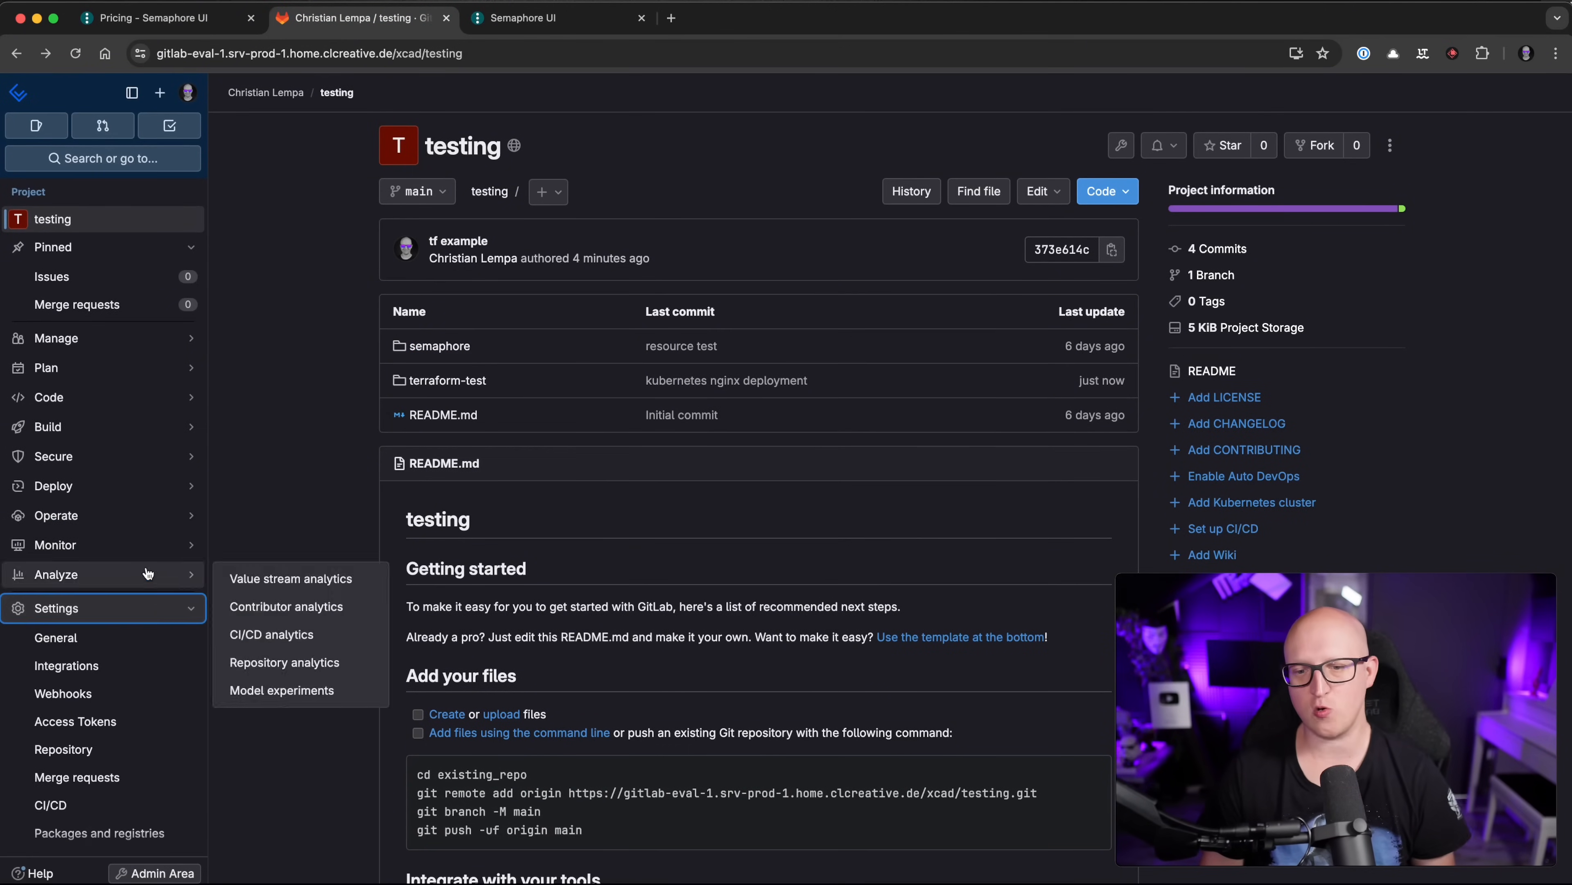
{"action": "left_click", "coordinate": [89, 651]}
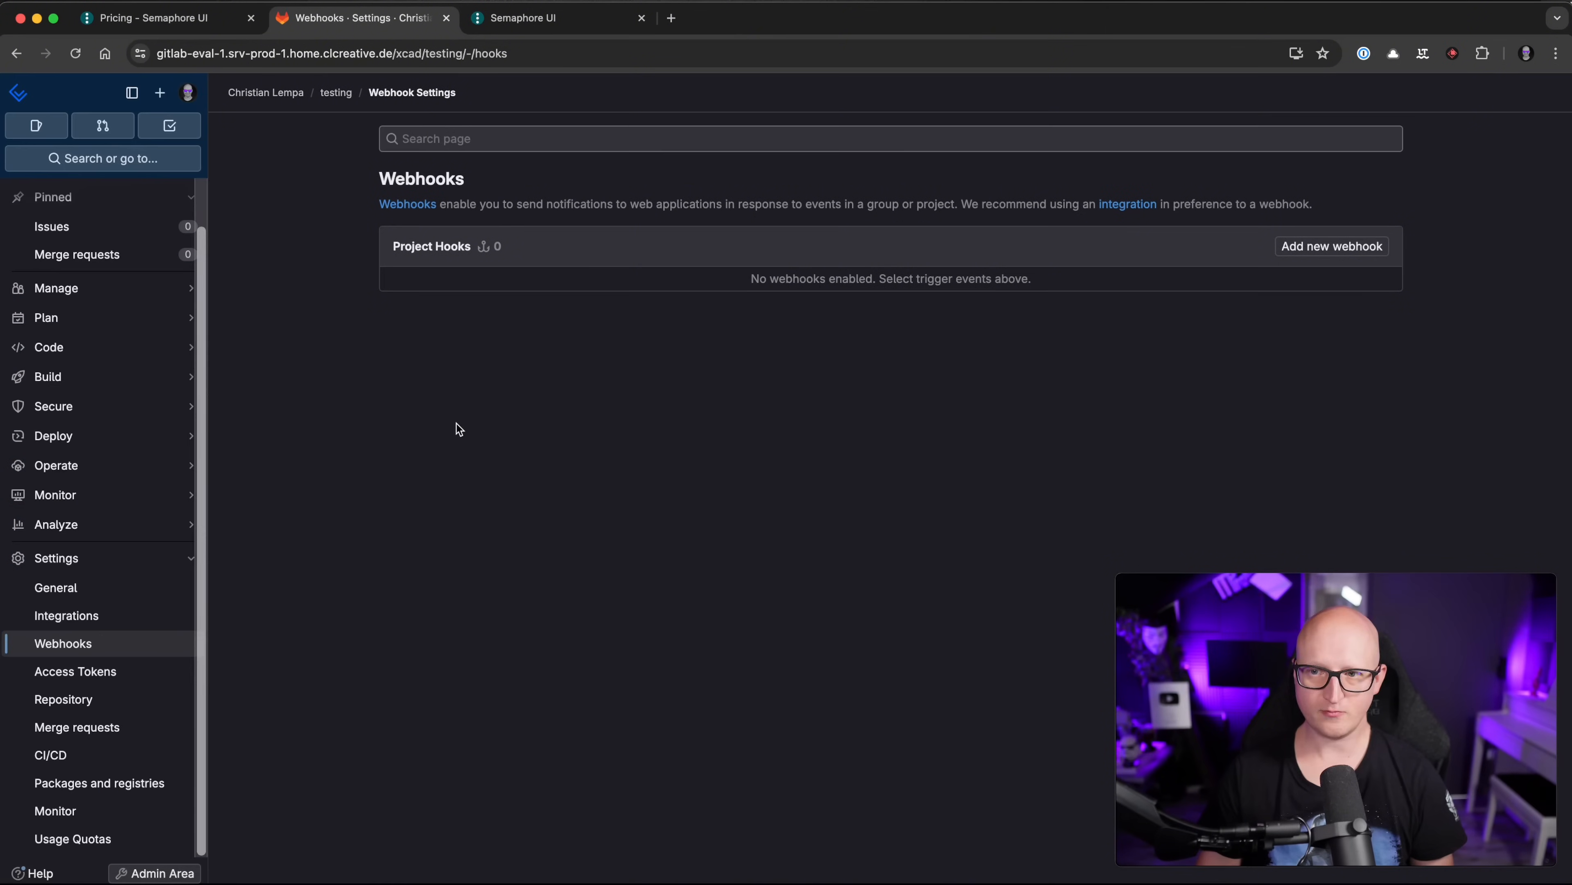
{"action": "left_click", "coordinate": [1330, 251]}
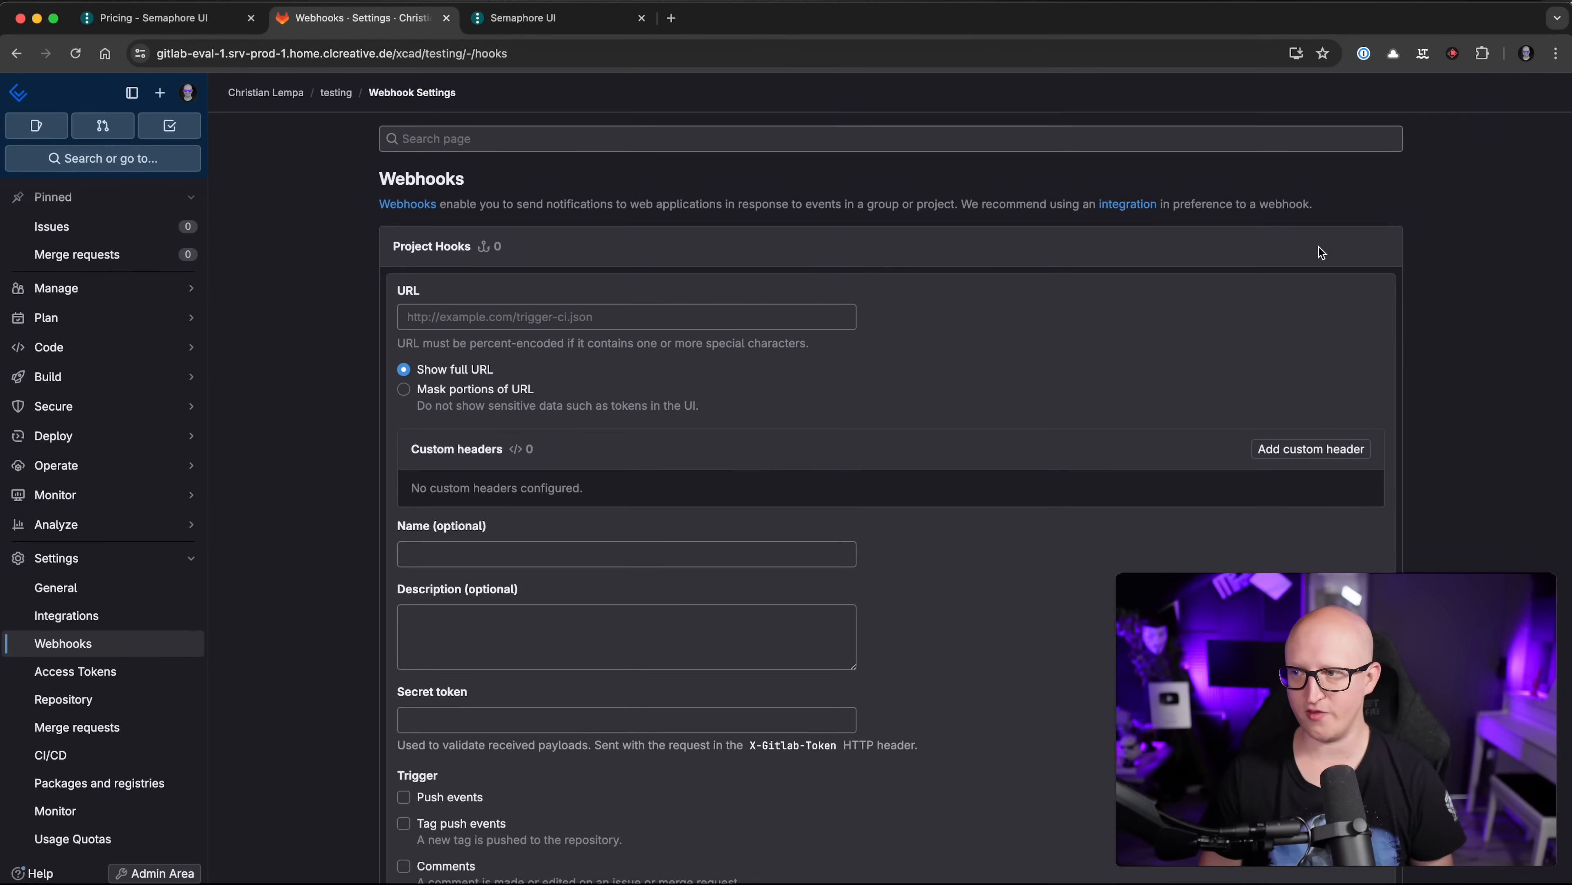
{"action": "left_click", "coordinate": [588, 19]}
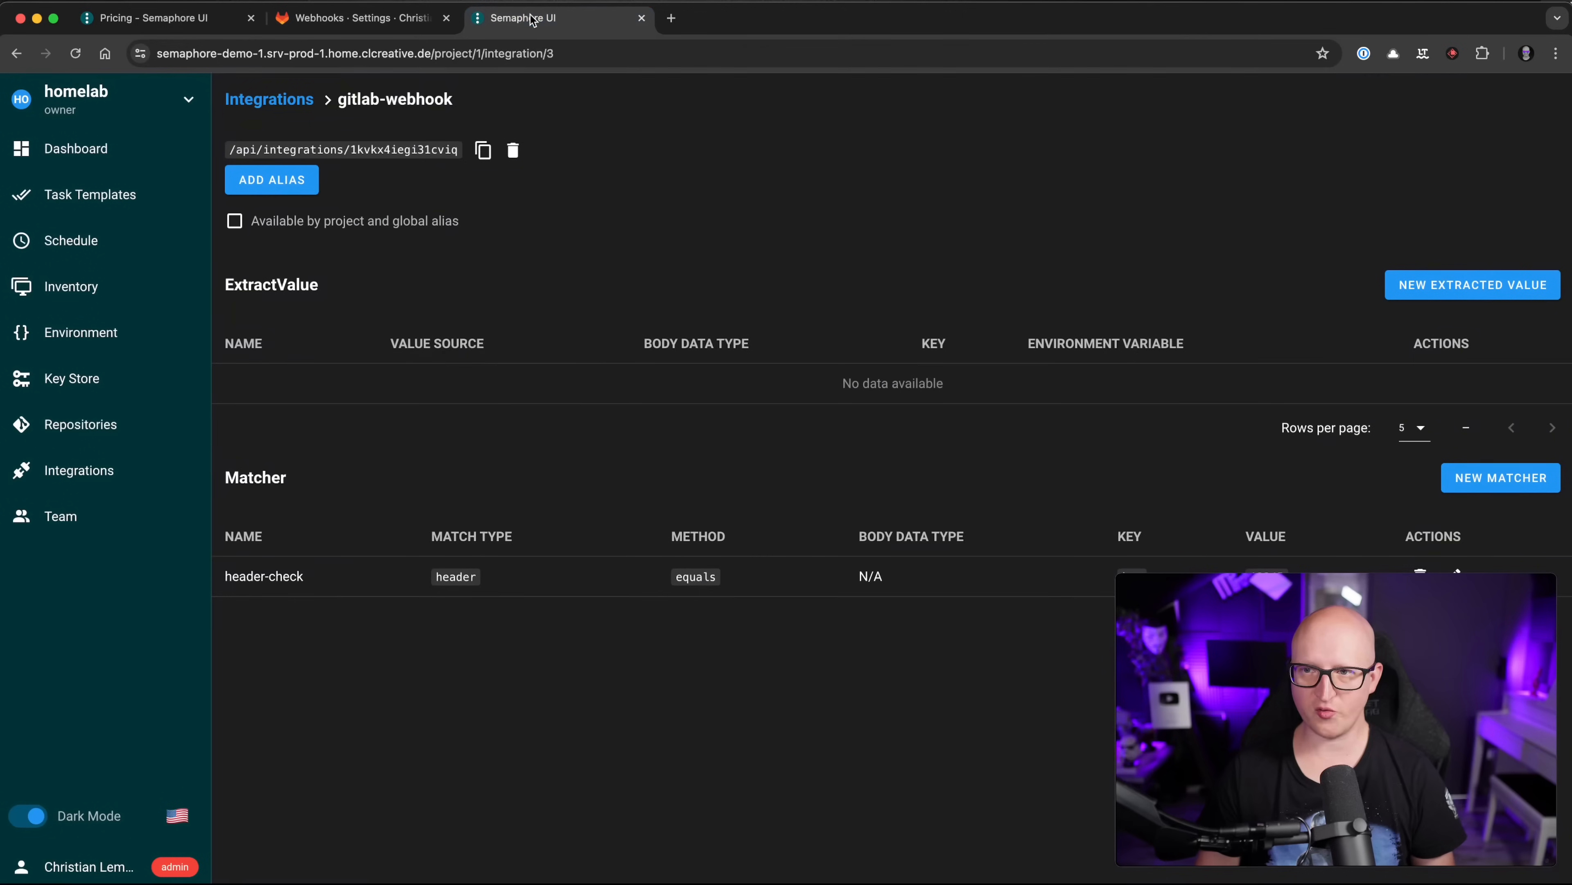
{"action": "left_click_drag", "start_coordinate": [158, 53], "coordinate": [415, 50]}
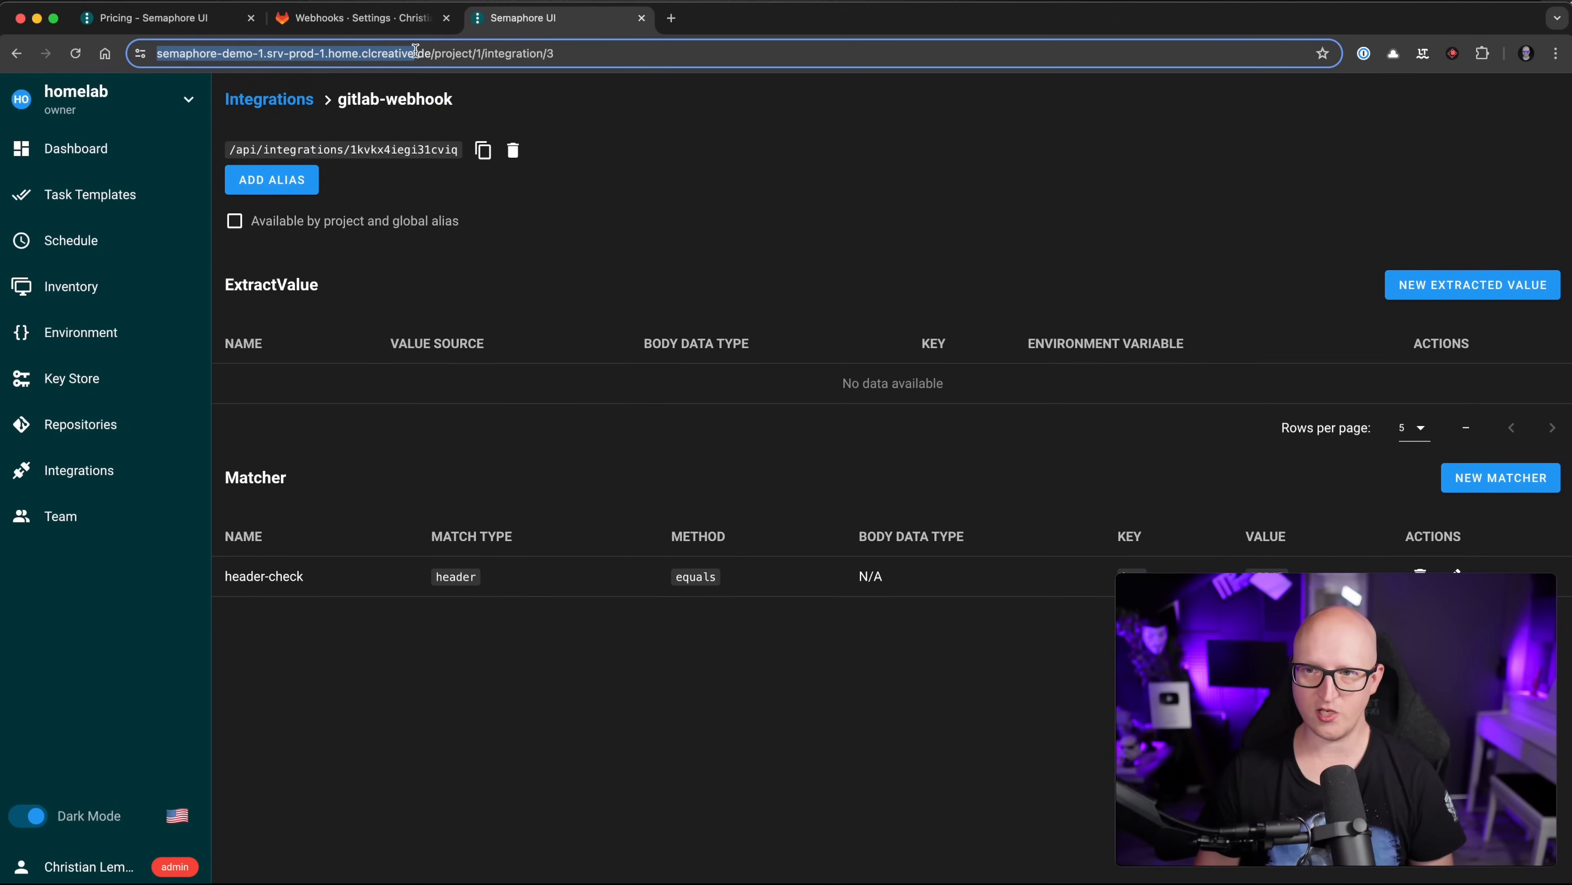
{"action": "left_click", "coordinate": [390, 22]}
{"action": "left_click", "coordinate": [548, 309]}
{"action": "key", "text": "ctrl+v"}
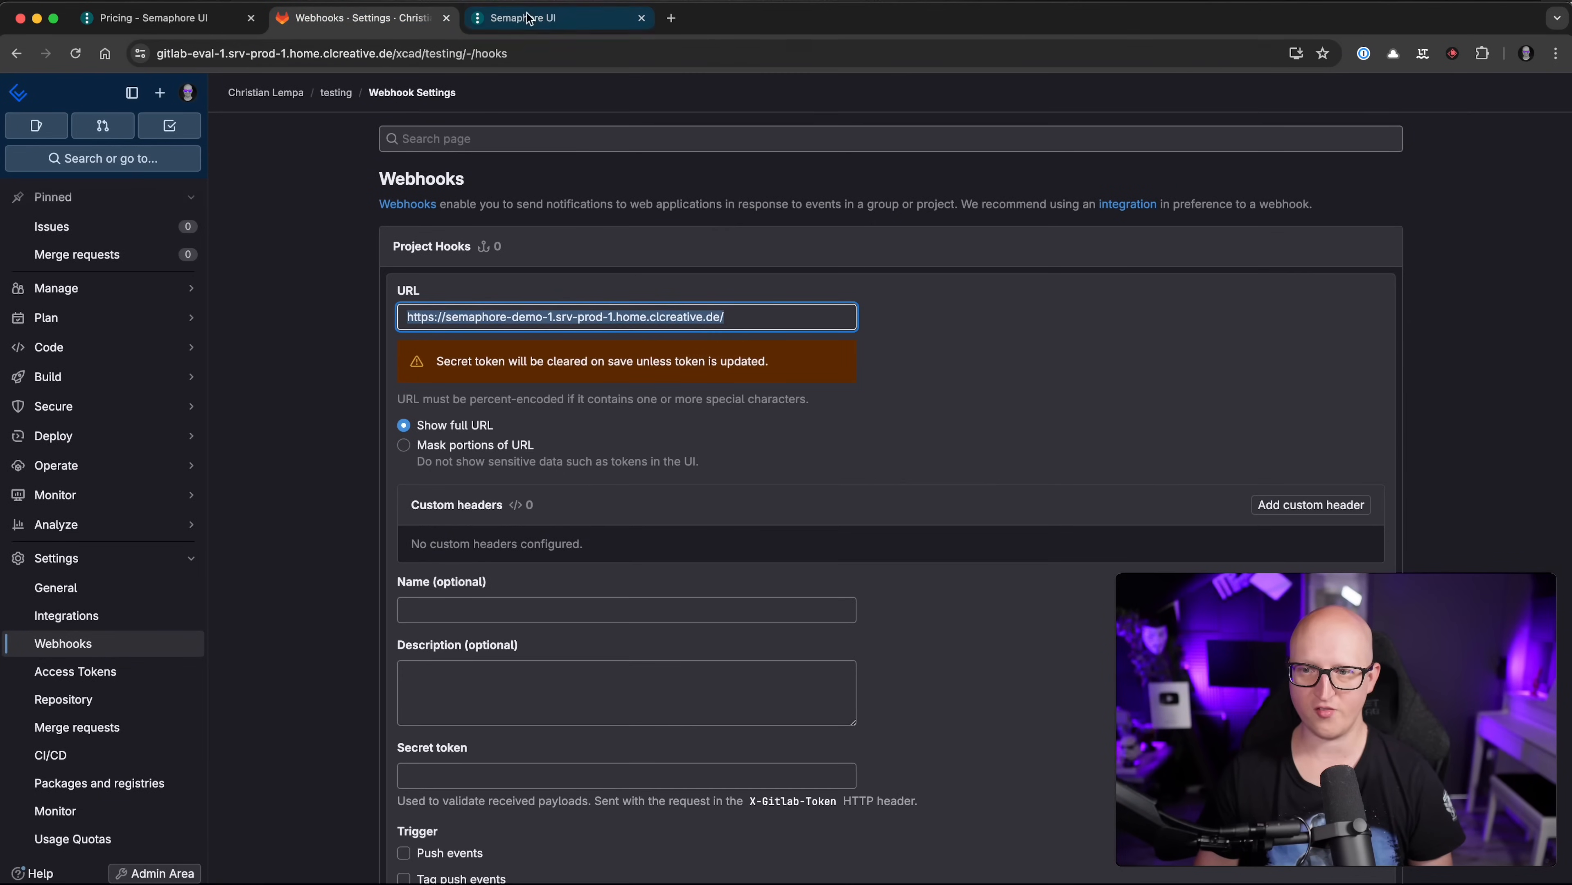
Step: Replace the webhook URL with the gitlab-webhook integration's alias URL
{"action": "left_click", "coordinate": [550, 22]}
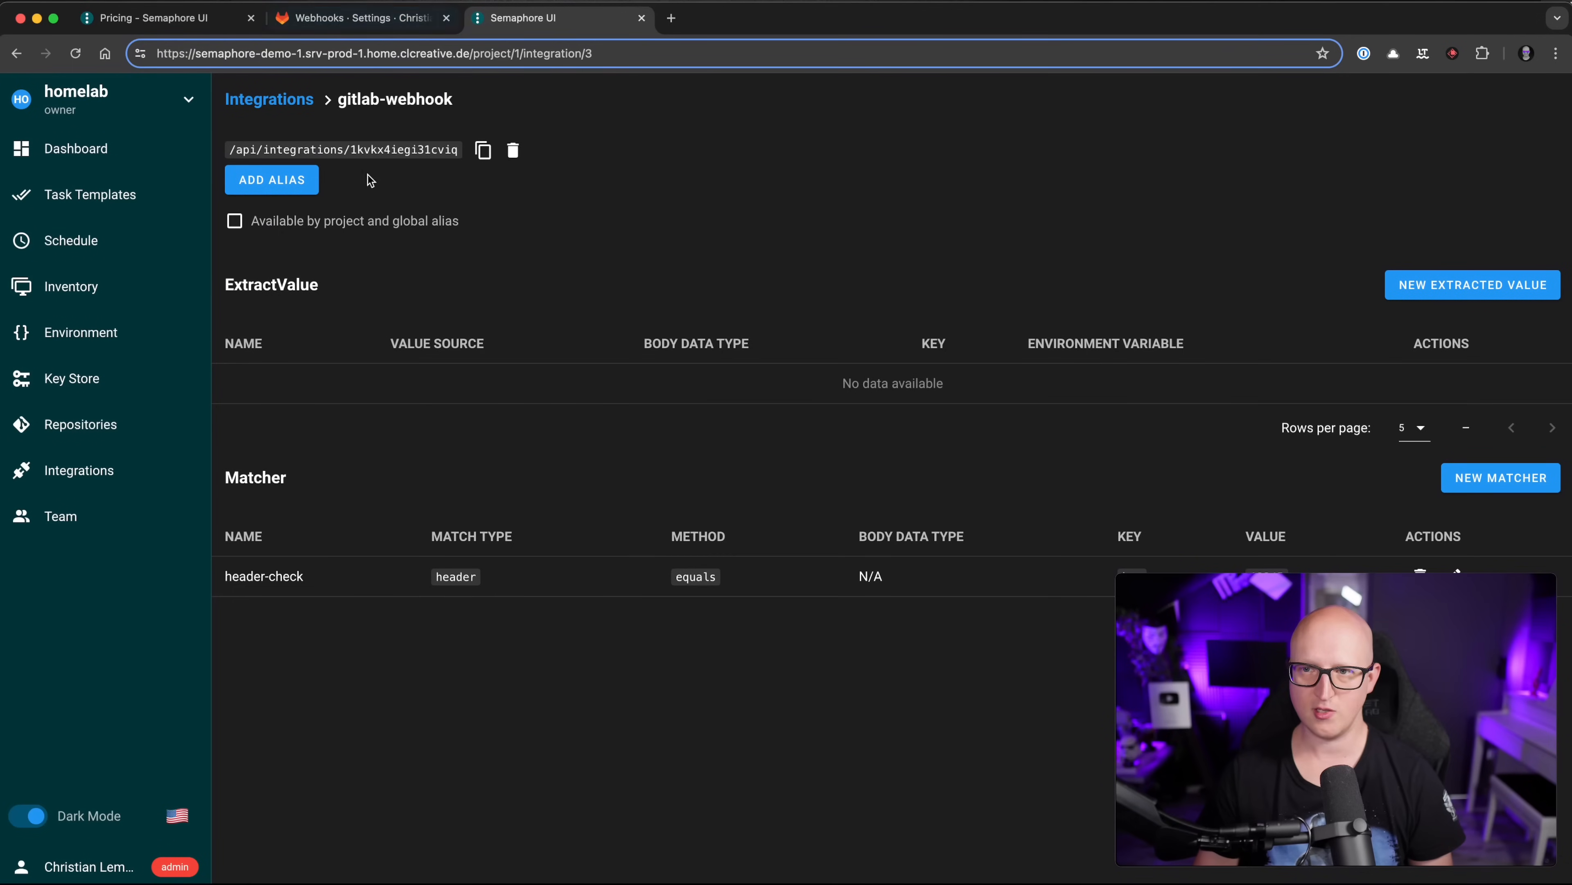
{"action": "left_click", "coordinate": [483, 152]}
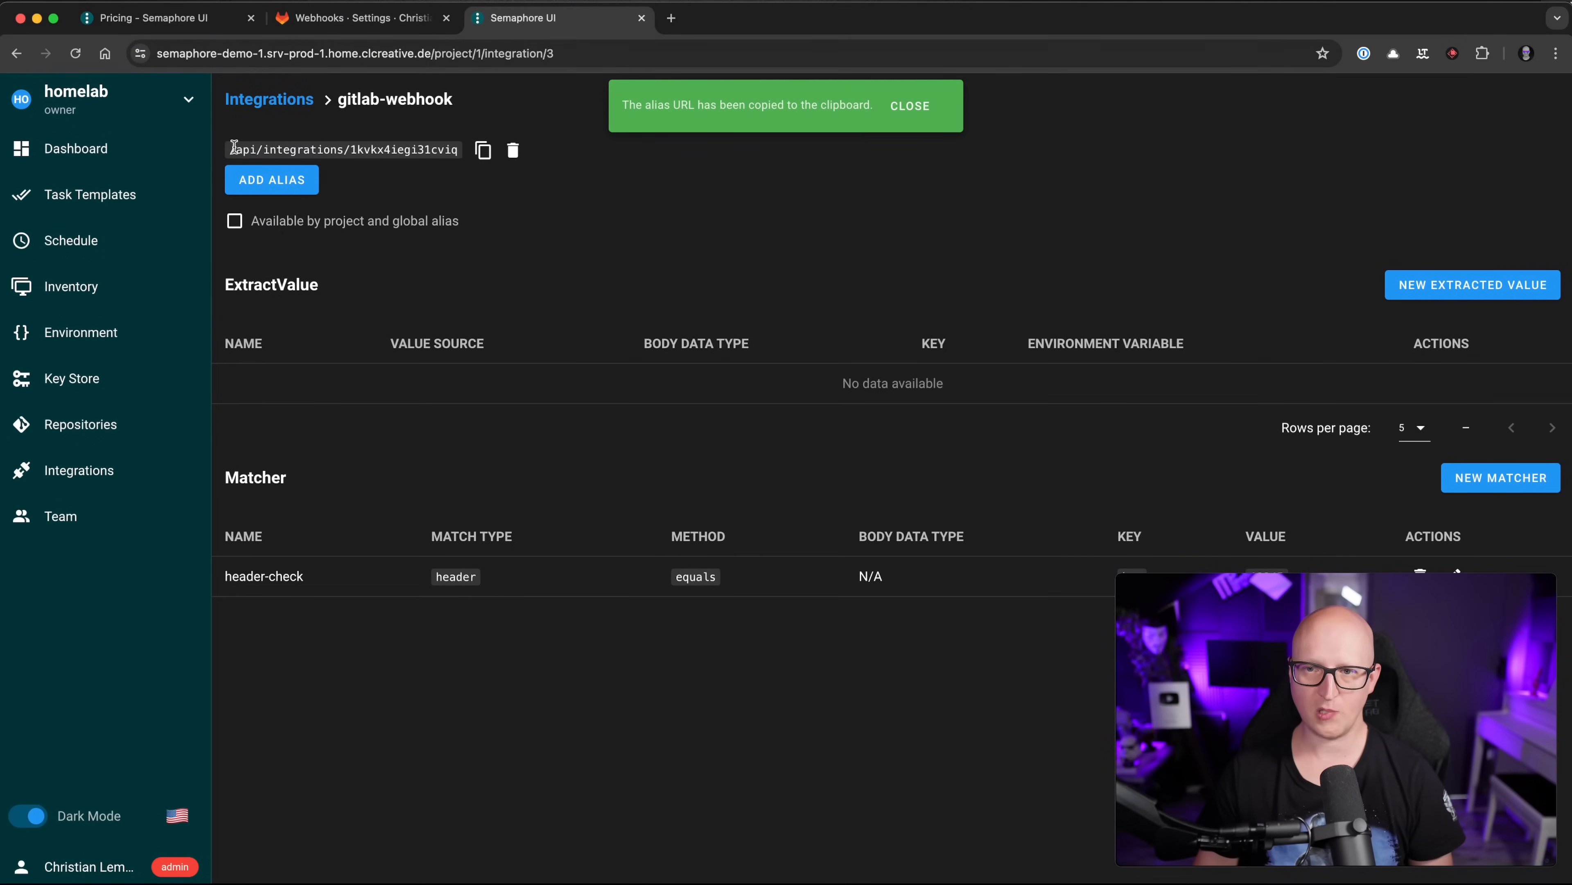
{"action": "left_click_drag", "start_coordinate": [234, 147], "coordinate": [458, 149]}
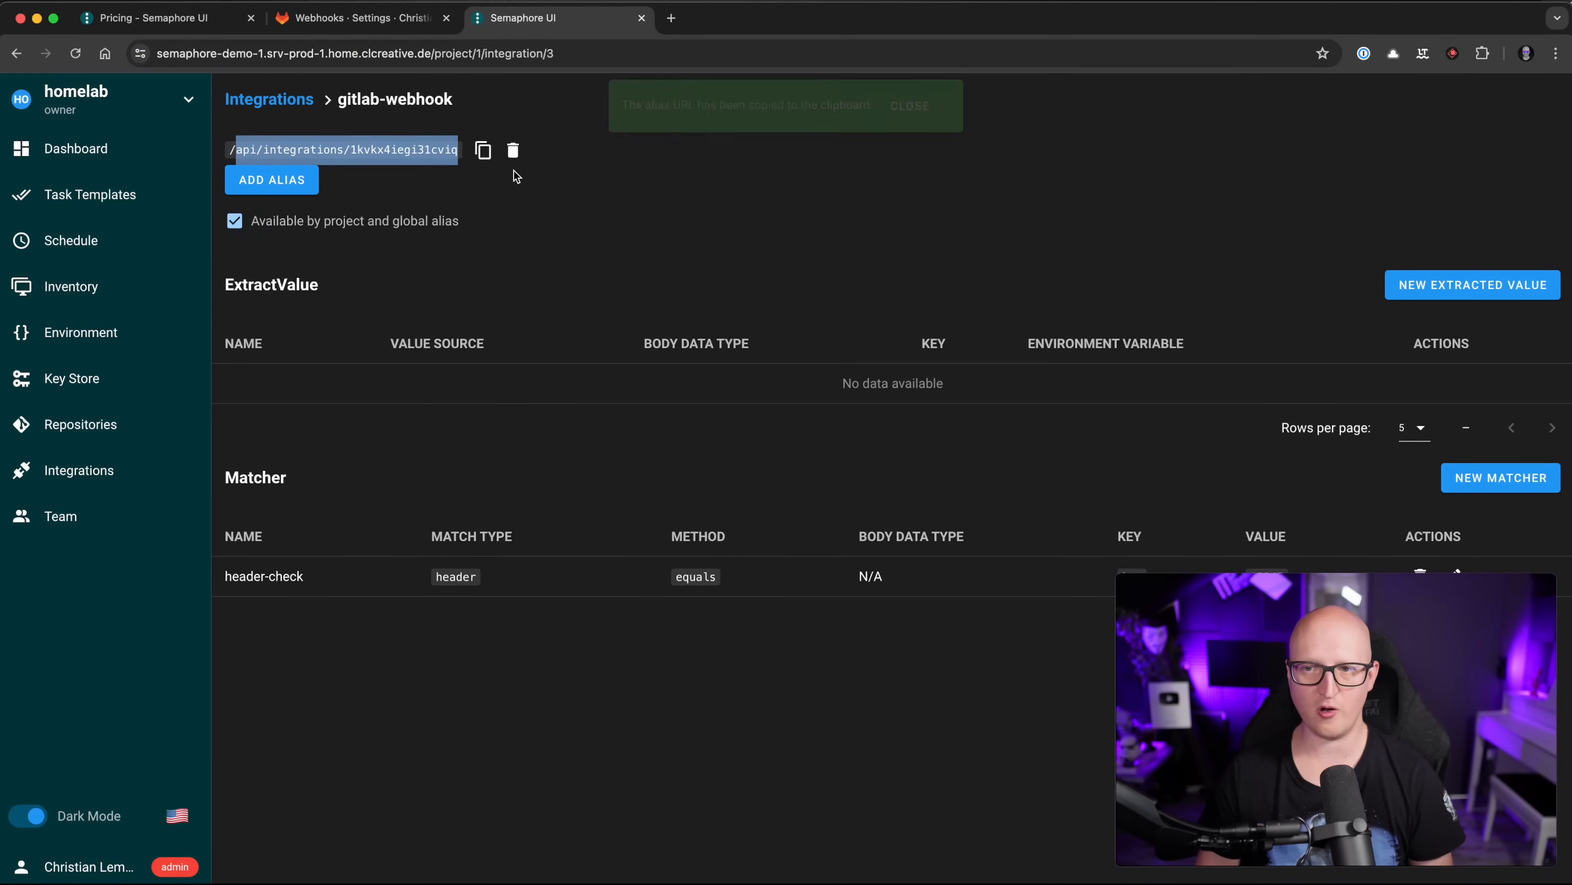
{"action": "left_click", "coordinate": [389, 180]}
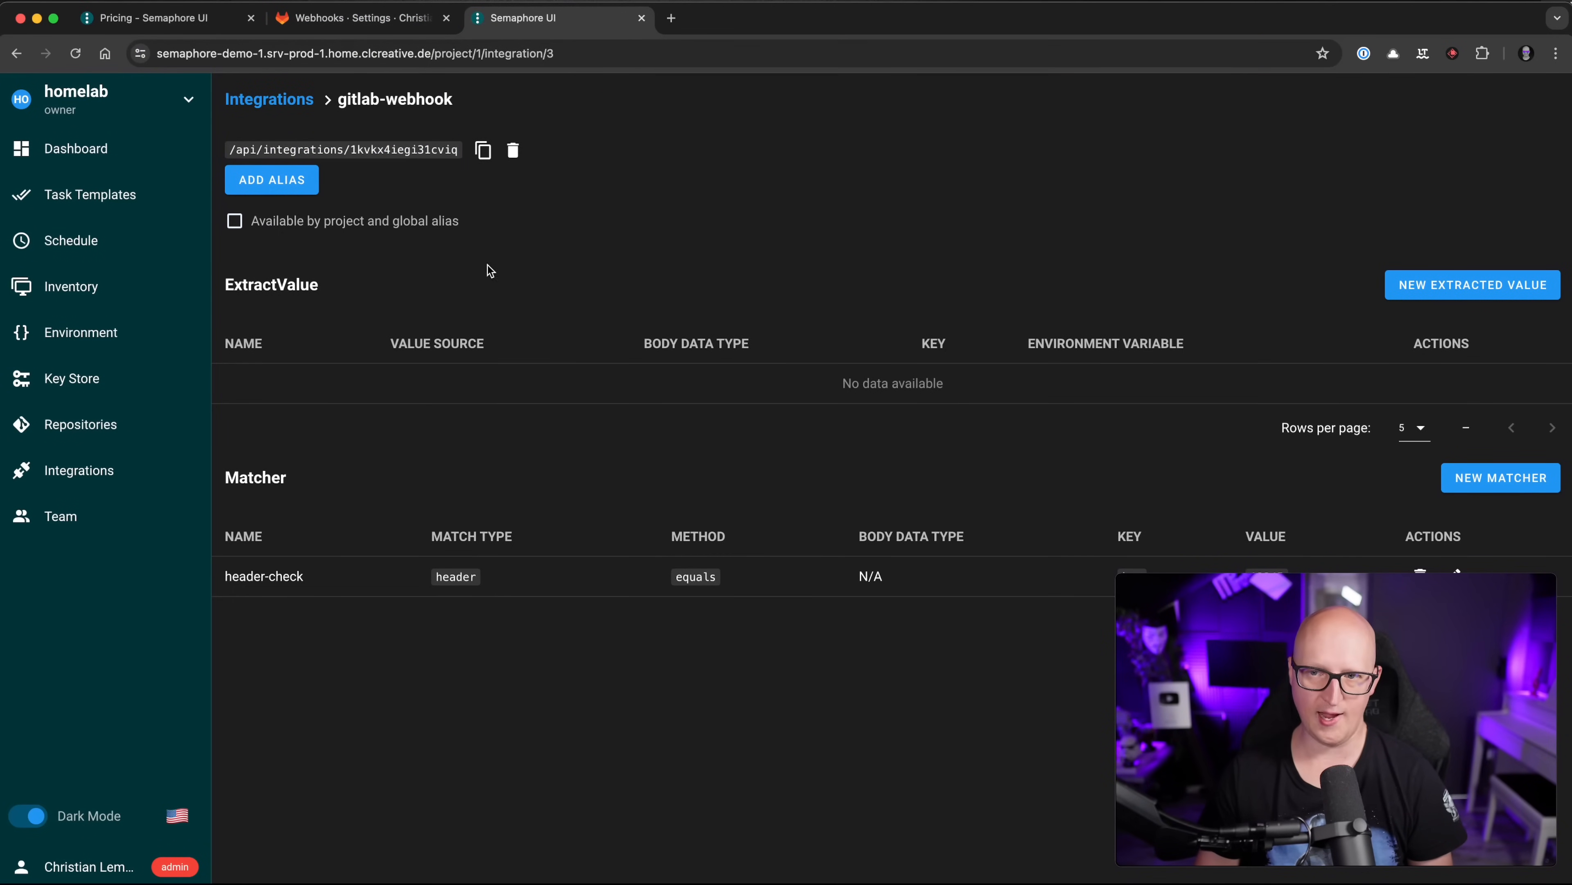
{"action": "left_click", "coordinate": [369, 17]}
{"action": "key", "text": "super+v"}
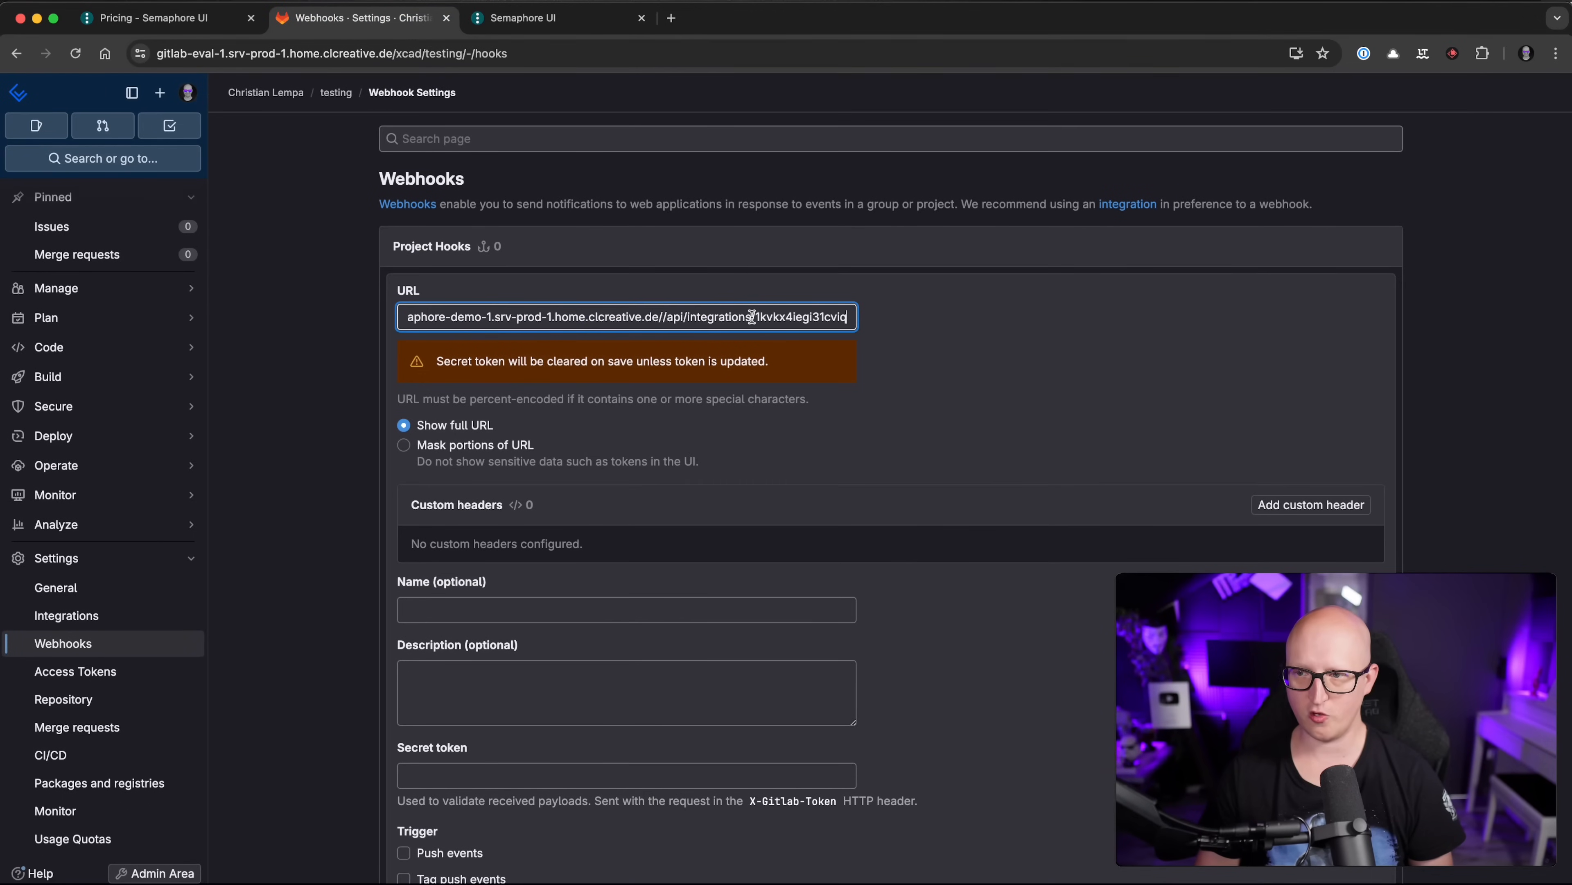
{"action": "left_click", "coordinate": [978, 395]}
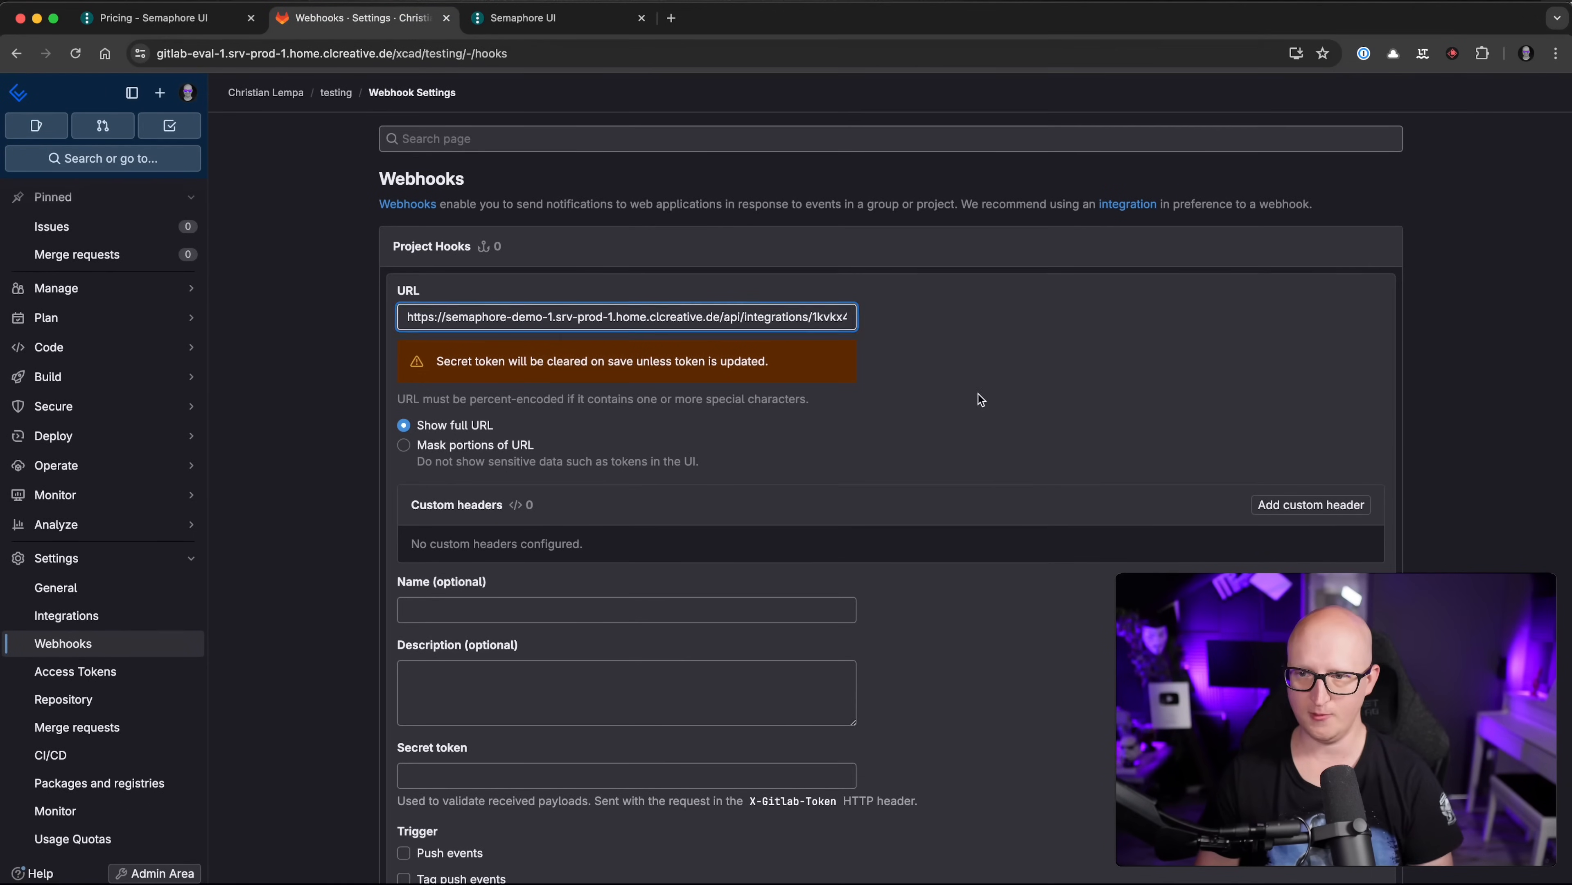
Step: Add a custom webhook header named 'key' with its token value
{"action": "scroll", "coordinate": [497, 395], "scroll_direction": "down", "scroll_amount": 5}
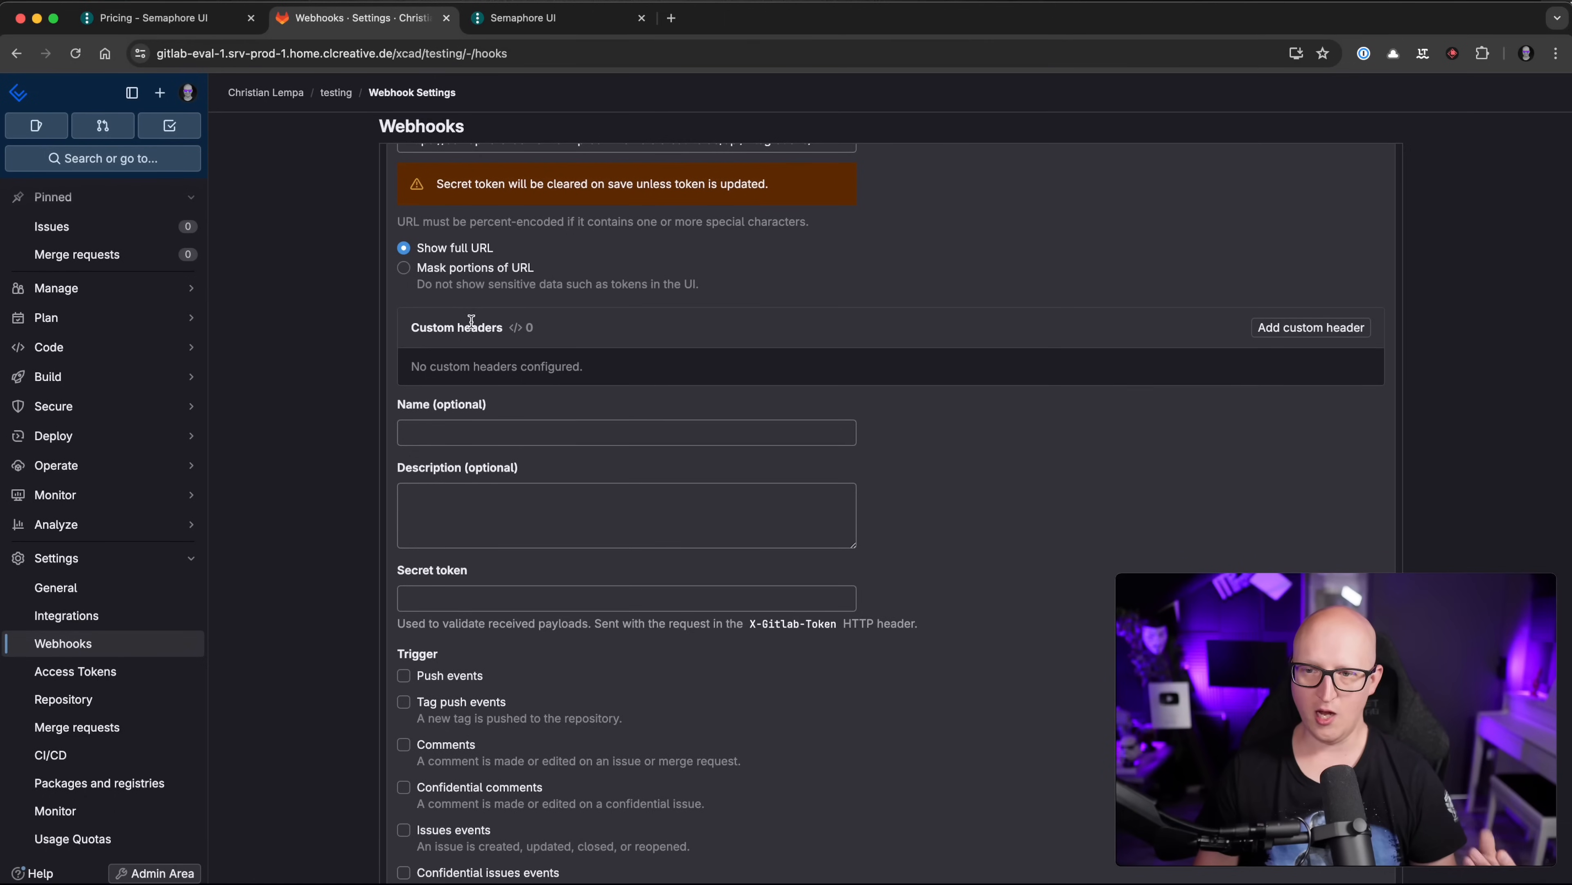
{"action": "left_click", "coordinate": [1298, 326]}
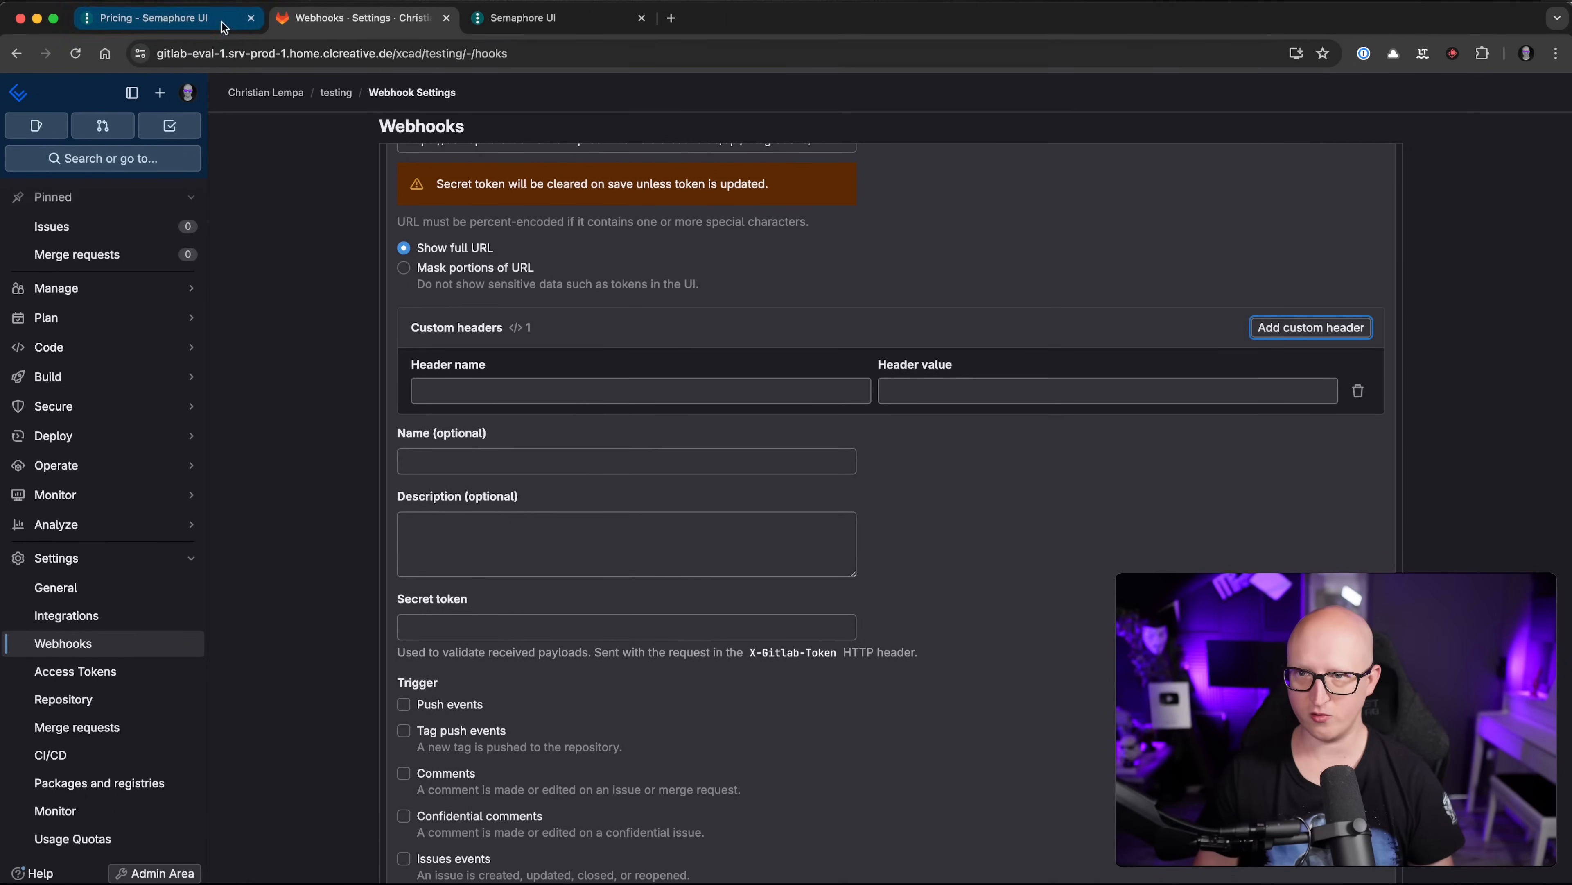
{"action": "left_click", "coordinate": [532, 18]}
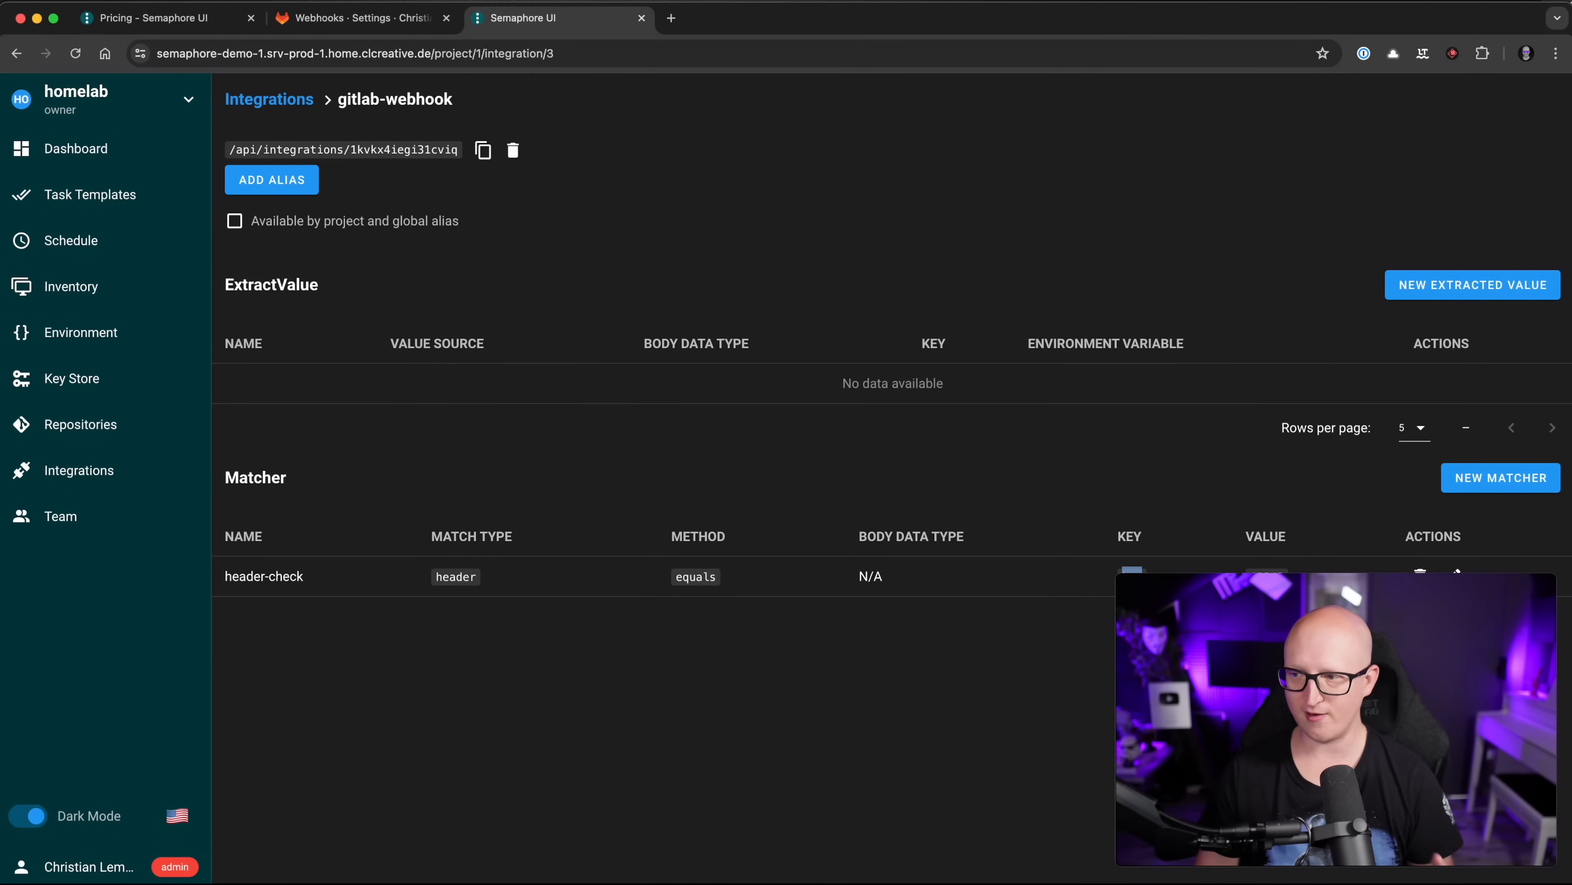
{"action": "left_click", "coordinate": [429, 21]}
{"action": "type", "text": "key"}
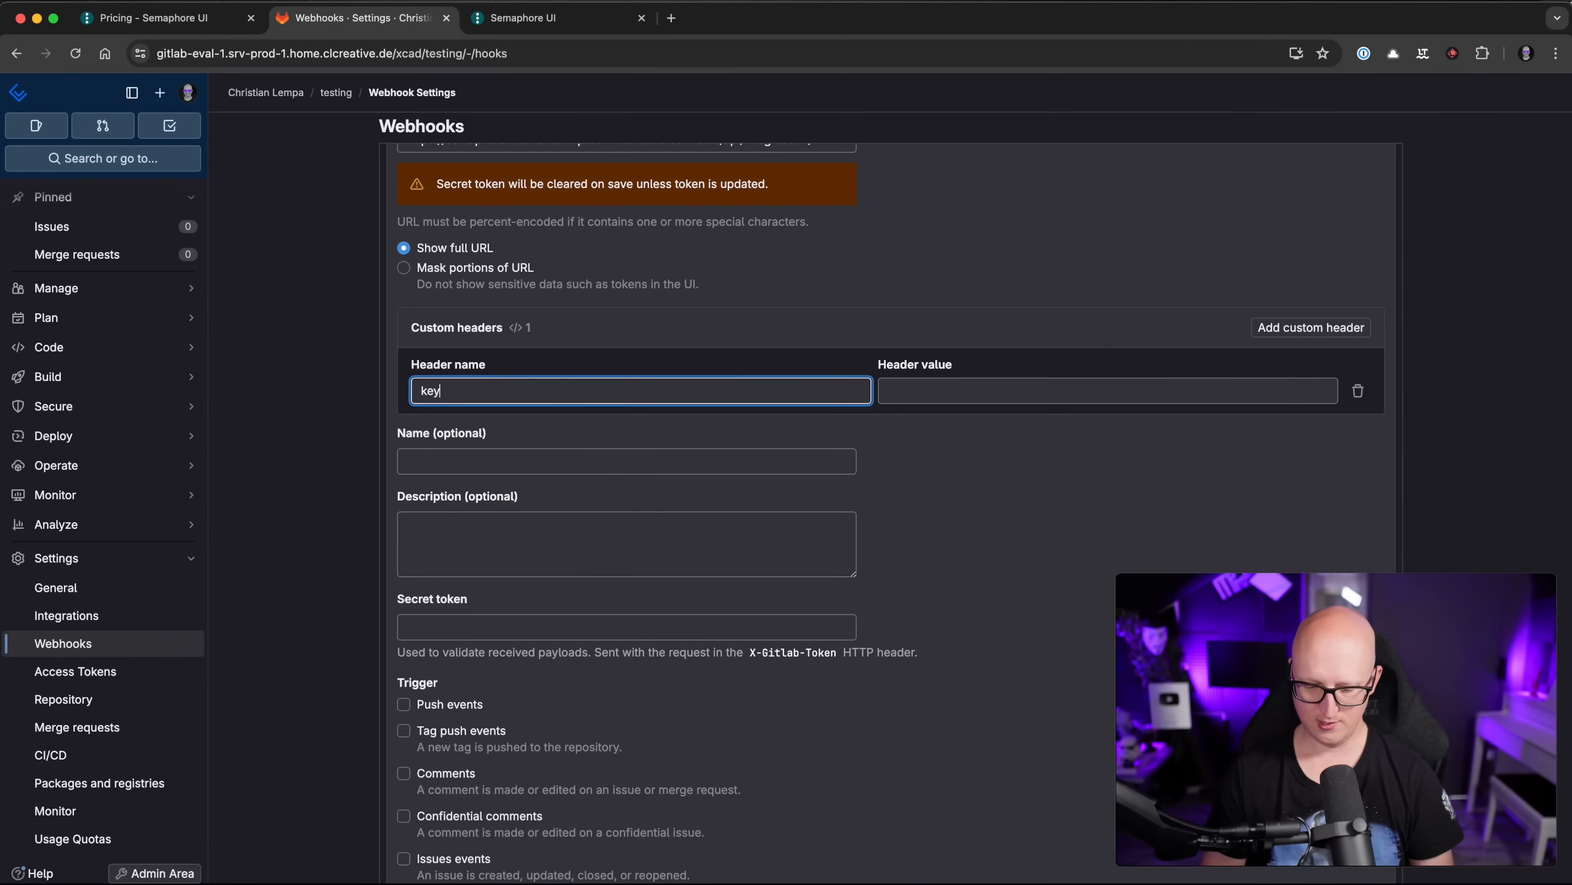
{"action": "key", "text": "Tab"}
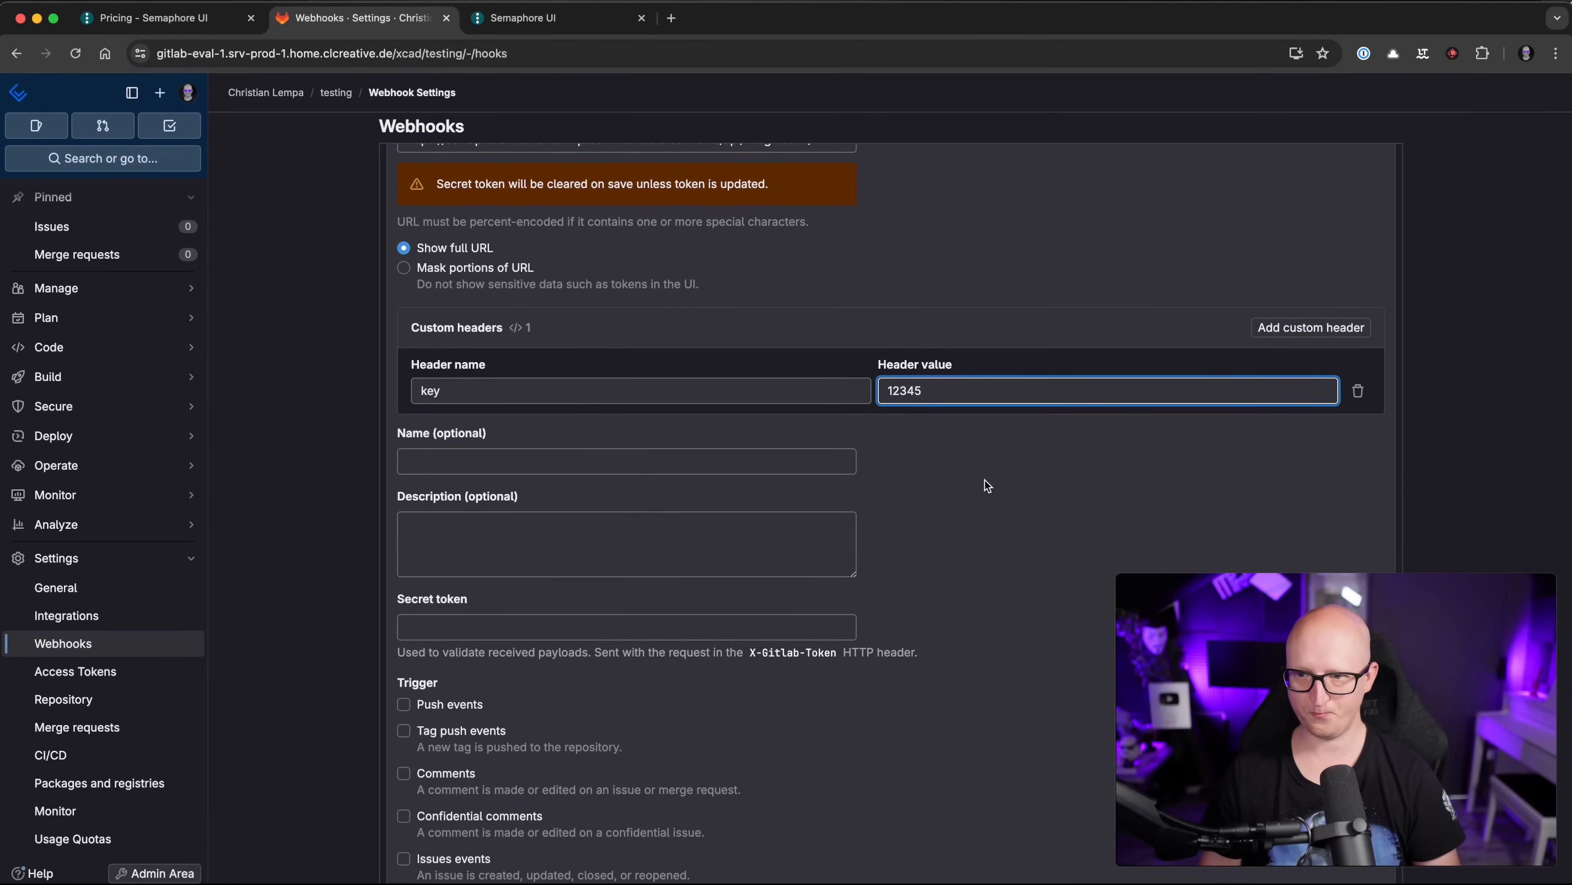
{"action": "left_click", "coordinate": [987, 485]}
Step: Trigger on Push events for all branches, disable SSL verification, and add the webhook
{"action": "scroll", "coordinate": [720, 513], "scroll_direction": "down", "scroll_amount": 5}
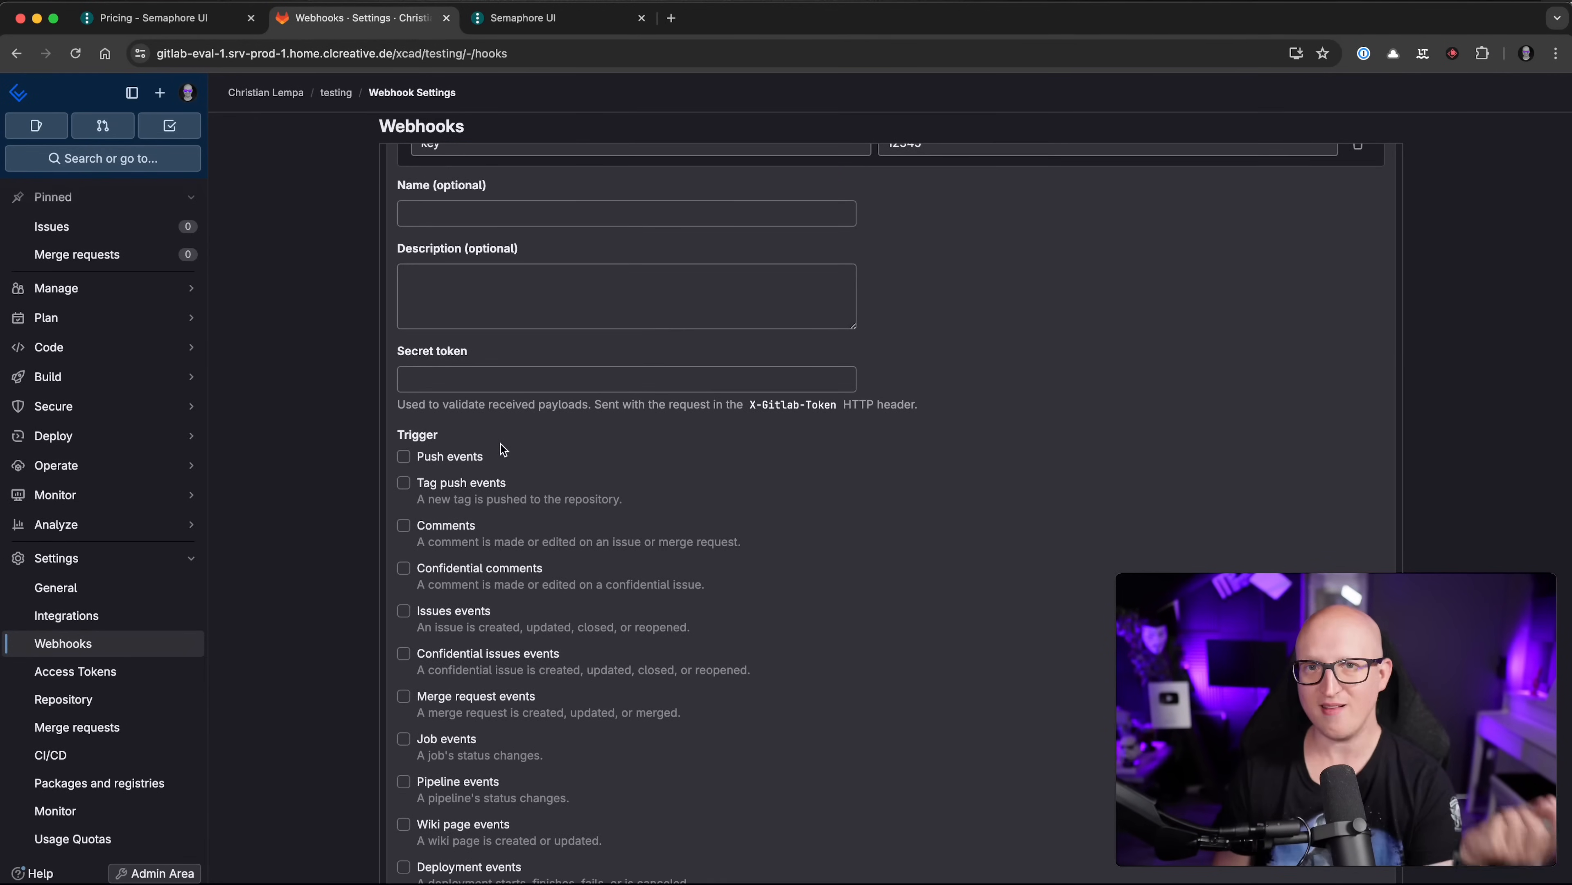
{"action": "left_click", "coordinate": [441, 457]}
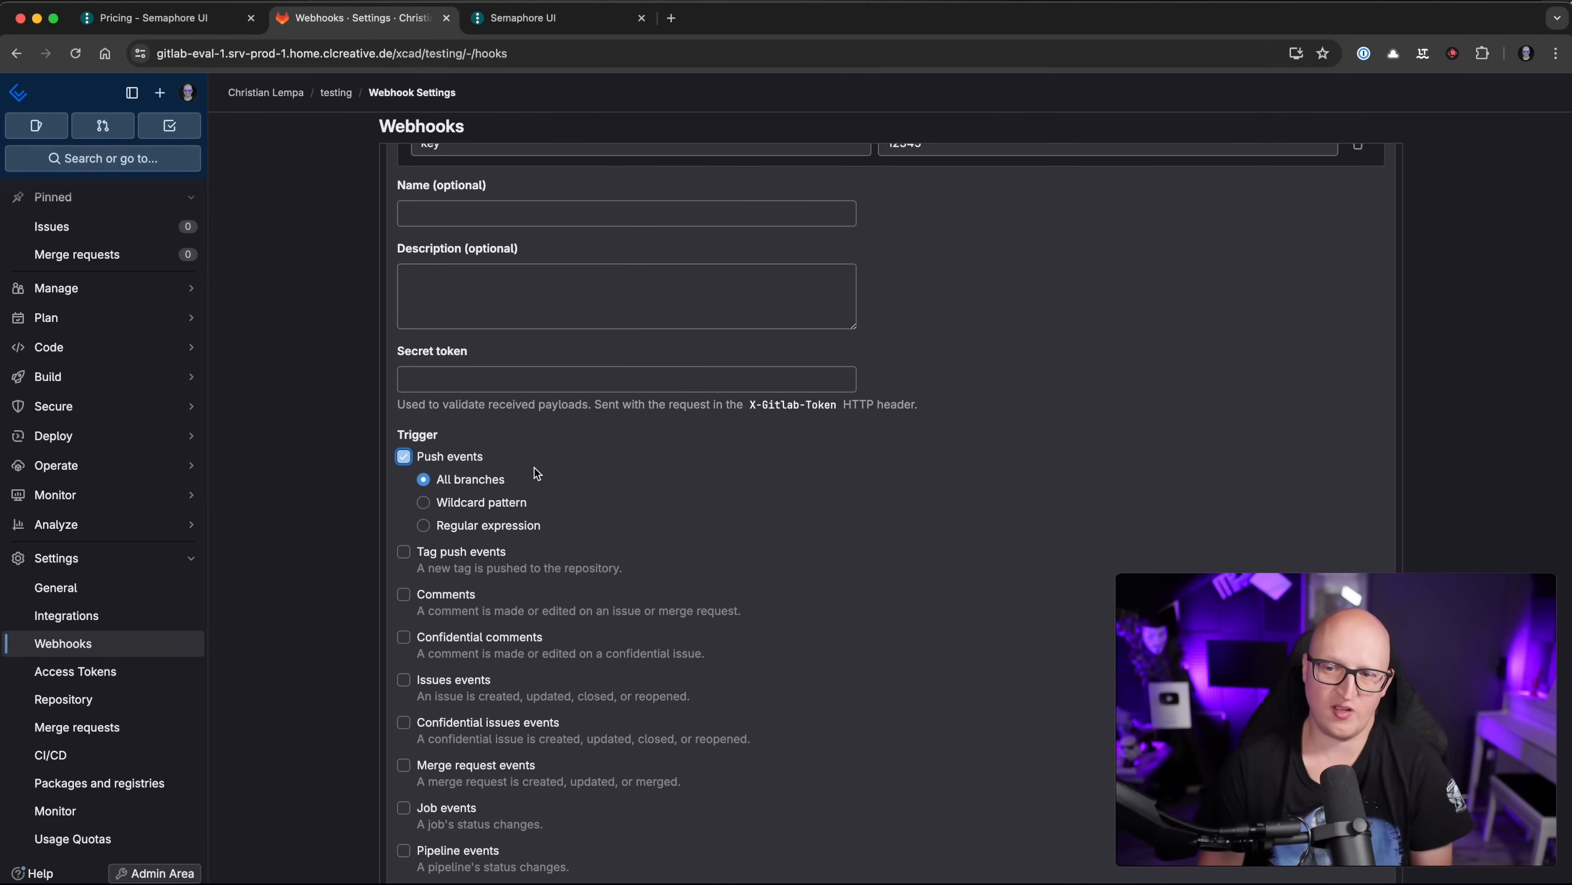
{"action": "scroll", "coordinate": [542, 471], "scroll_direction": "down", "scroll_amount": 5}
{"action": "left_click", "coordinate": [467, 263]}
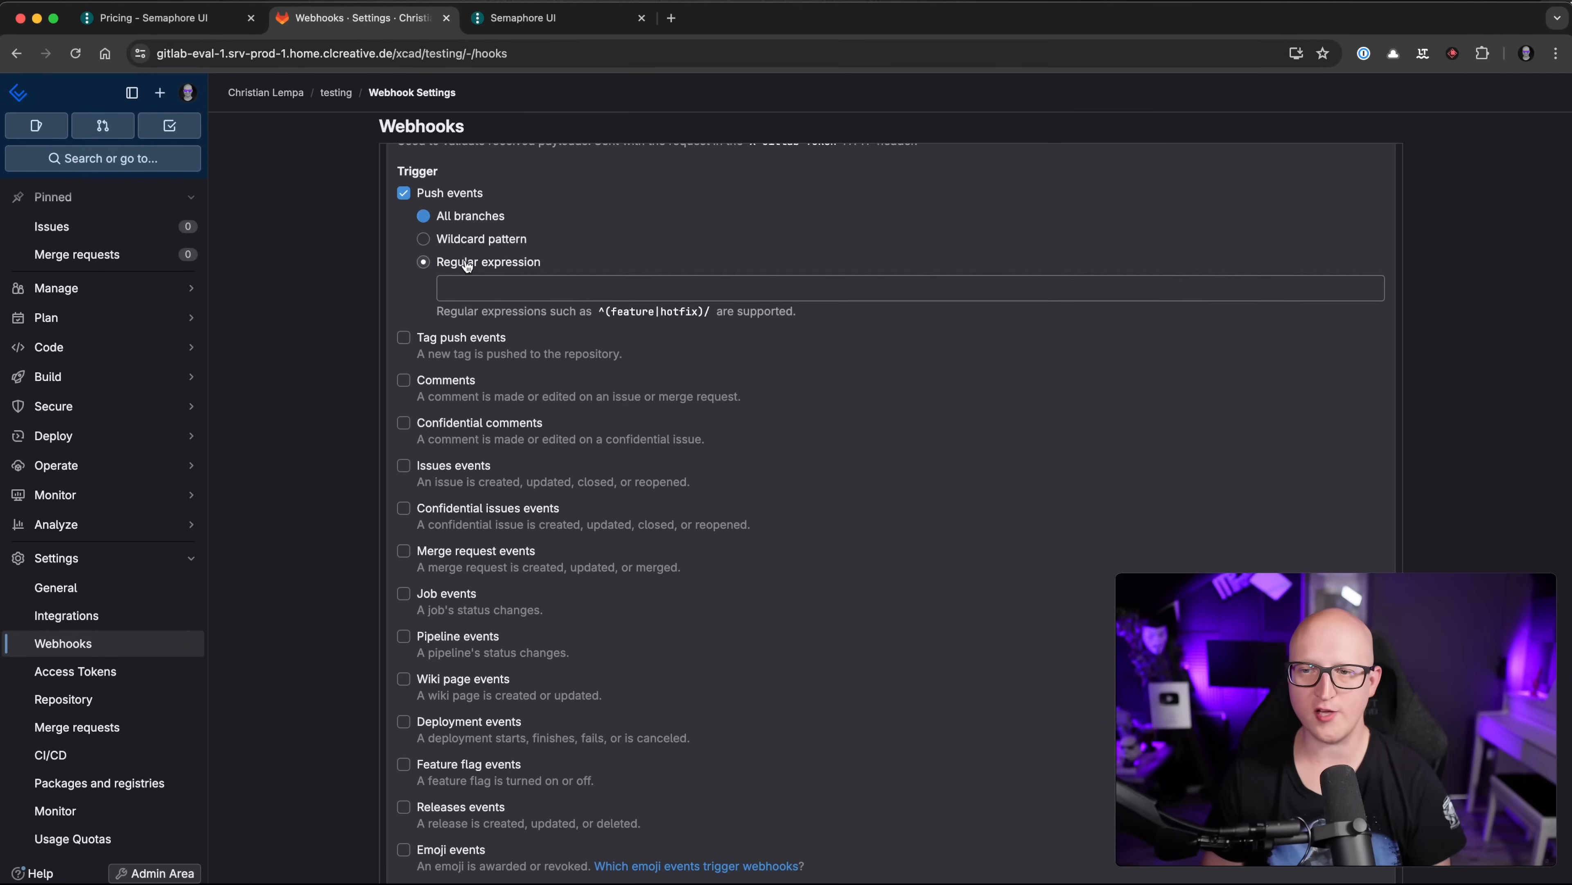
{"action": "left_click", "coordinate": [539, 288]}
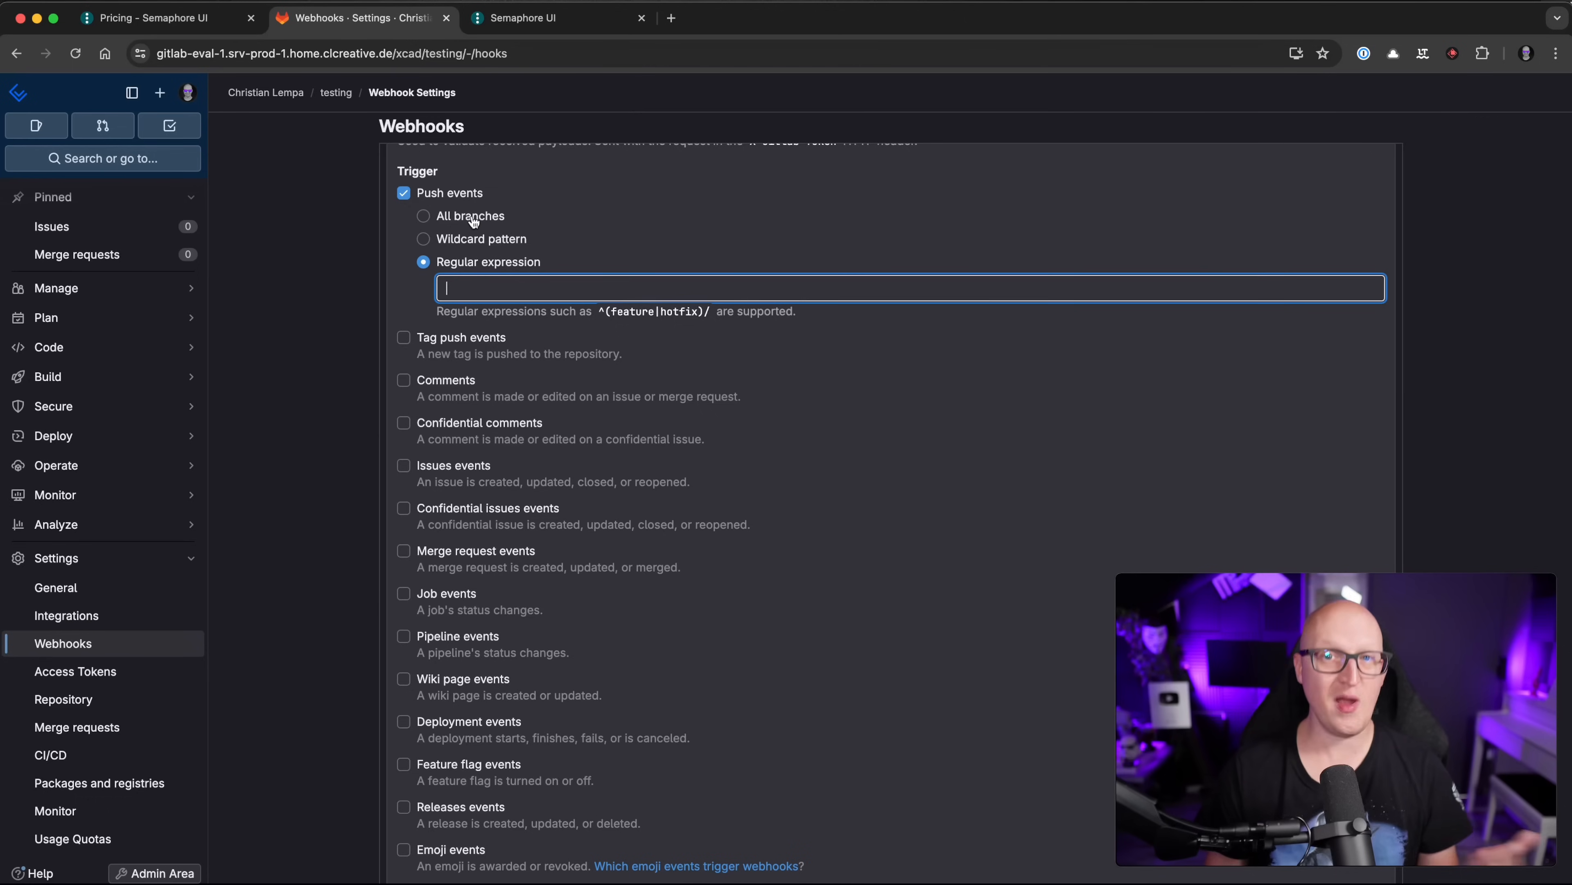
{"action": "left_click", "coordinate": [439, 216]}
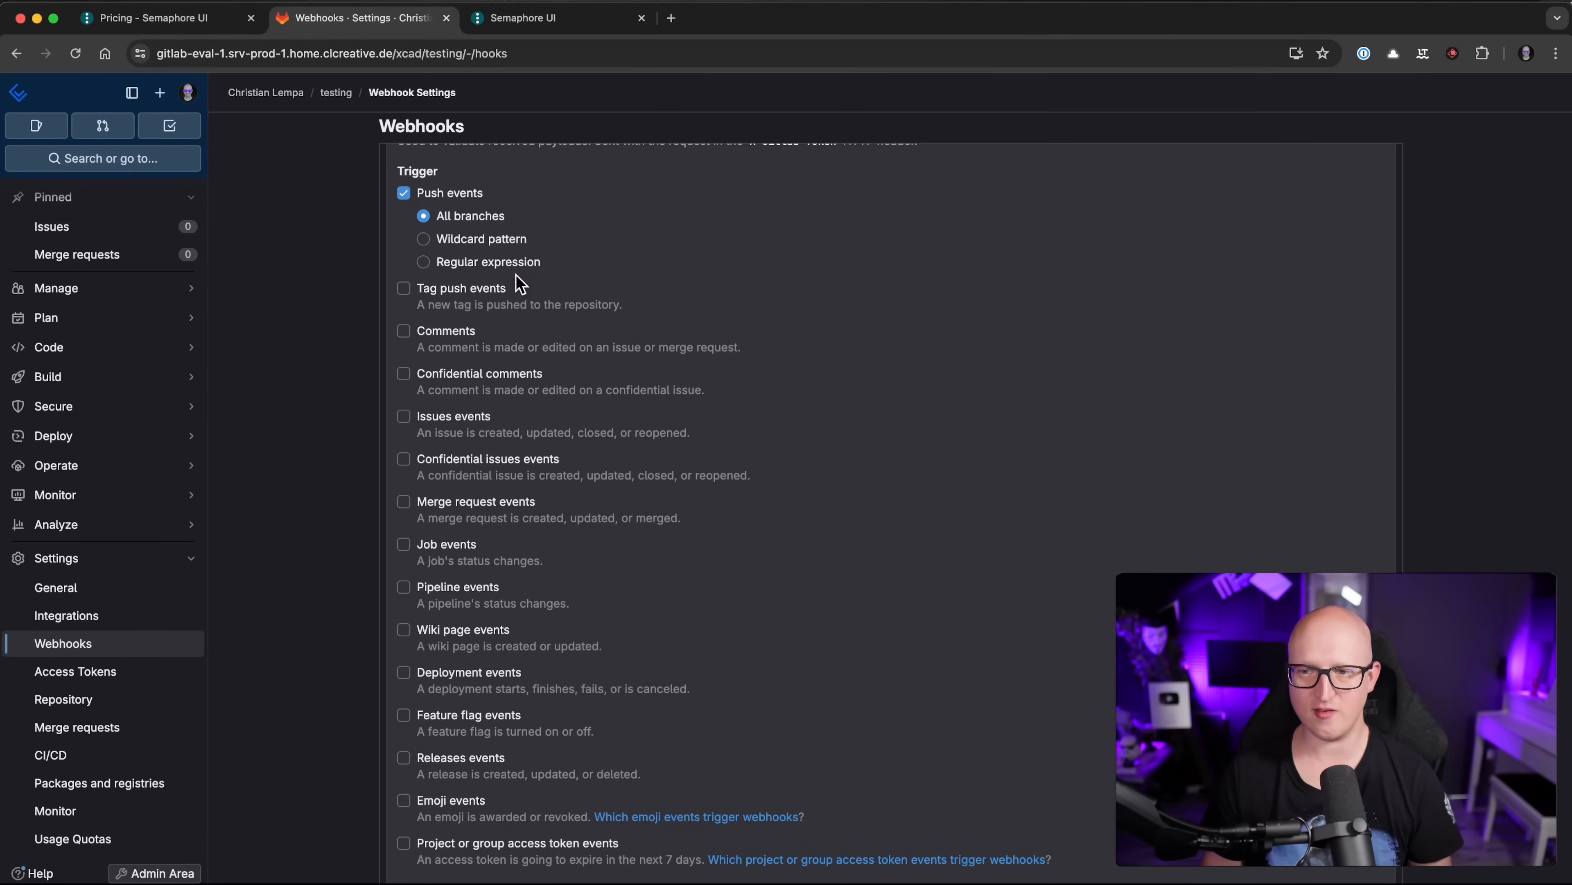
{"action": "scroll", "coordinate": [523, 279], "scroll_direction": "down", "scroll_amount": 6}
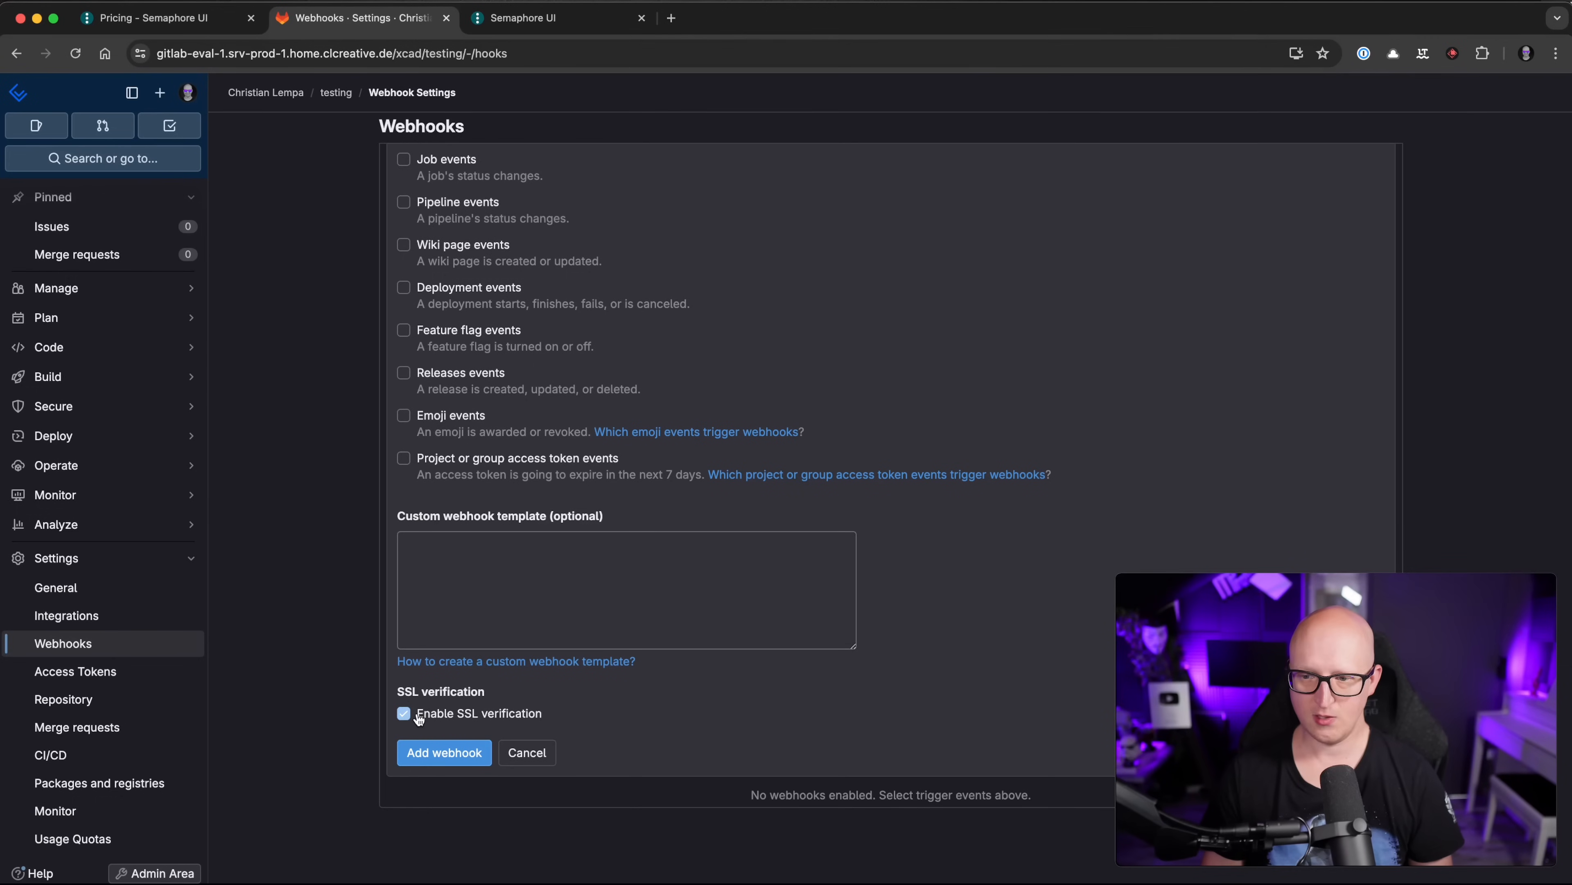
{"action": "scroll", "coordinate": [492, 580], "scroll_direction": "up", "scroll_amount": 10}
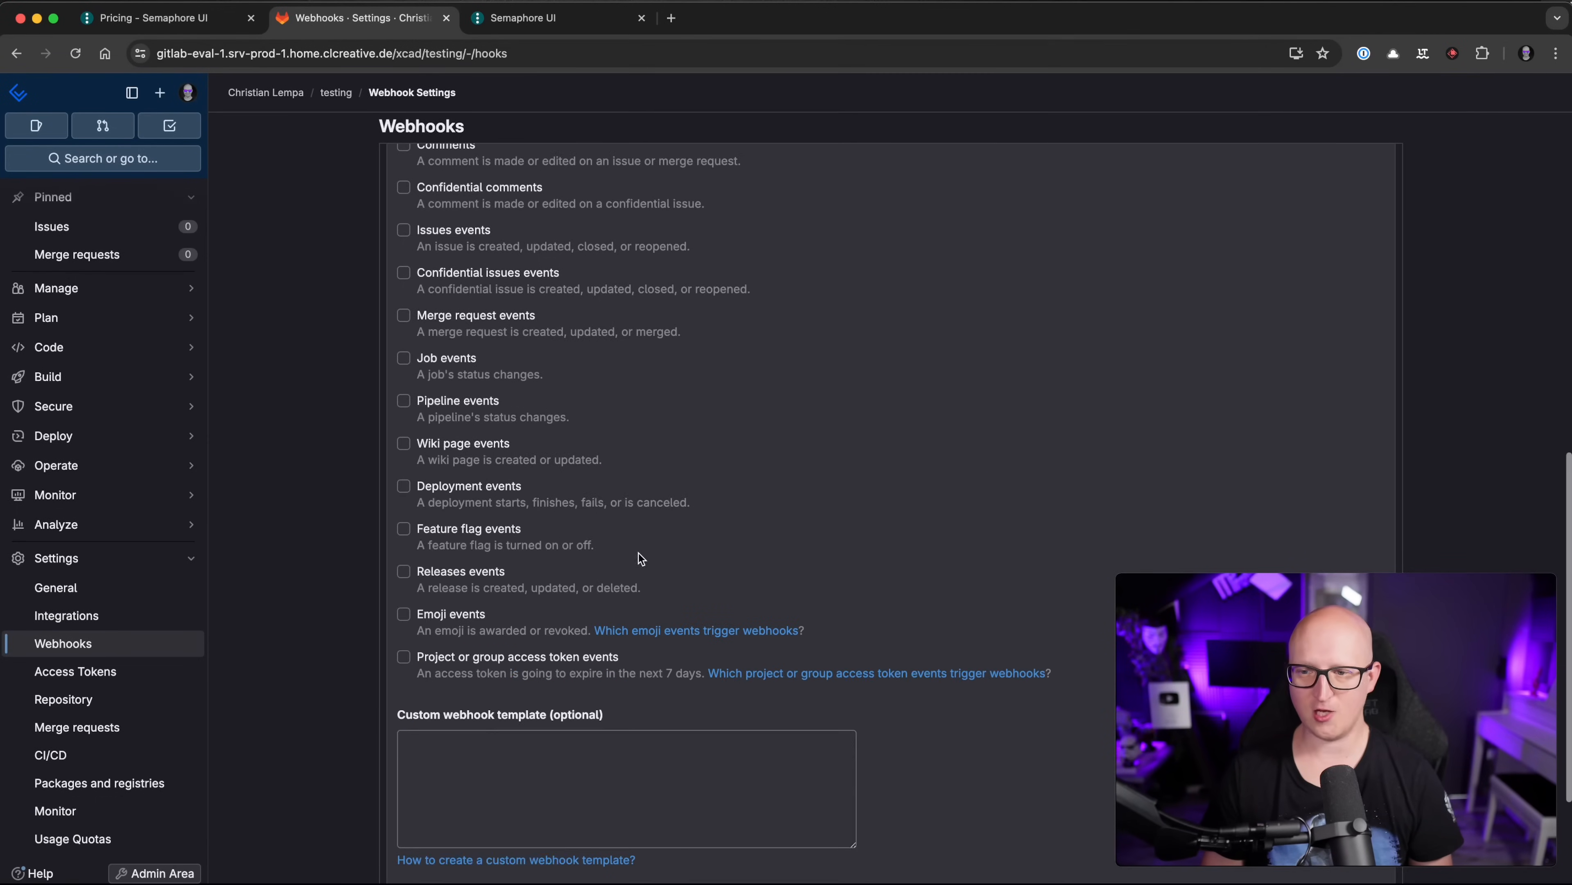
{"action": "scroll", "coordinate": [641, 559], "scroll_direction": "down", "scroll_amount": 10}
{"action": "left_click", "coordinate": [455, 757]}
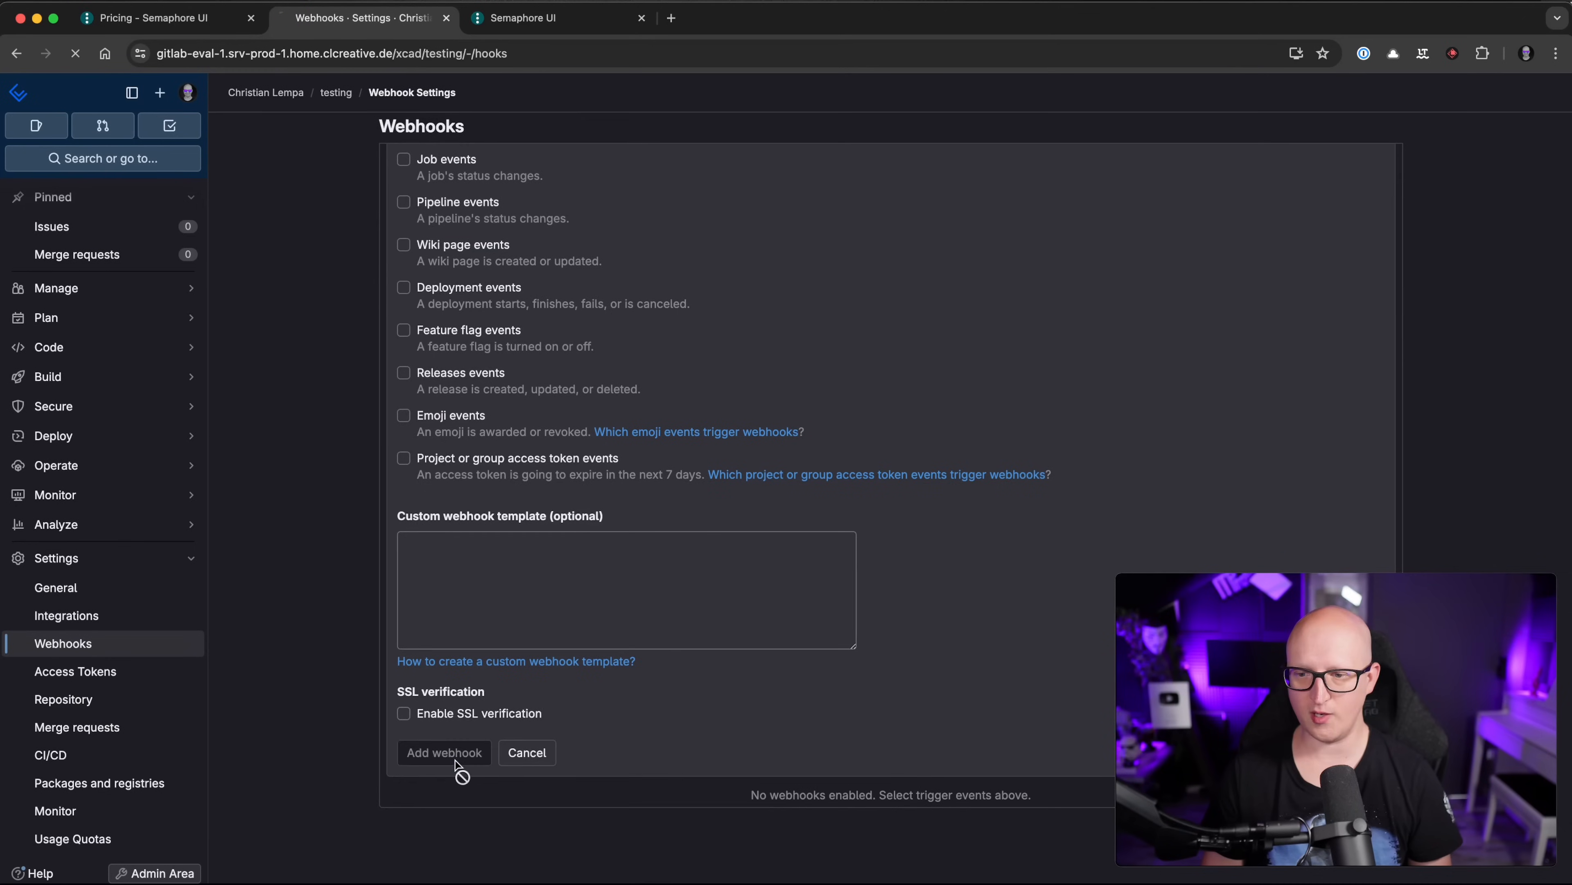
{"action": "left_click_drag", "start_coordinate": [405, 330], "coordinate": [737, 355]}
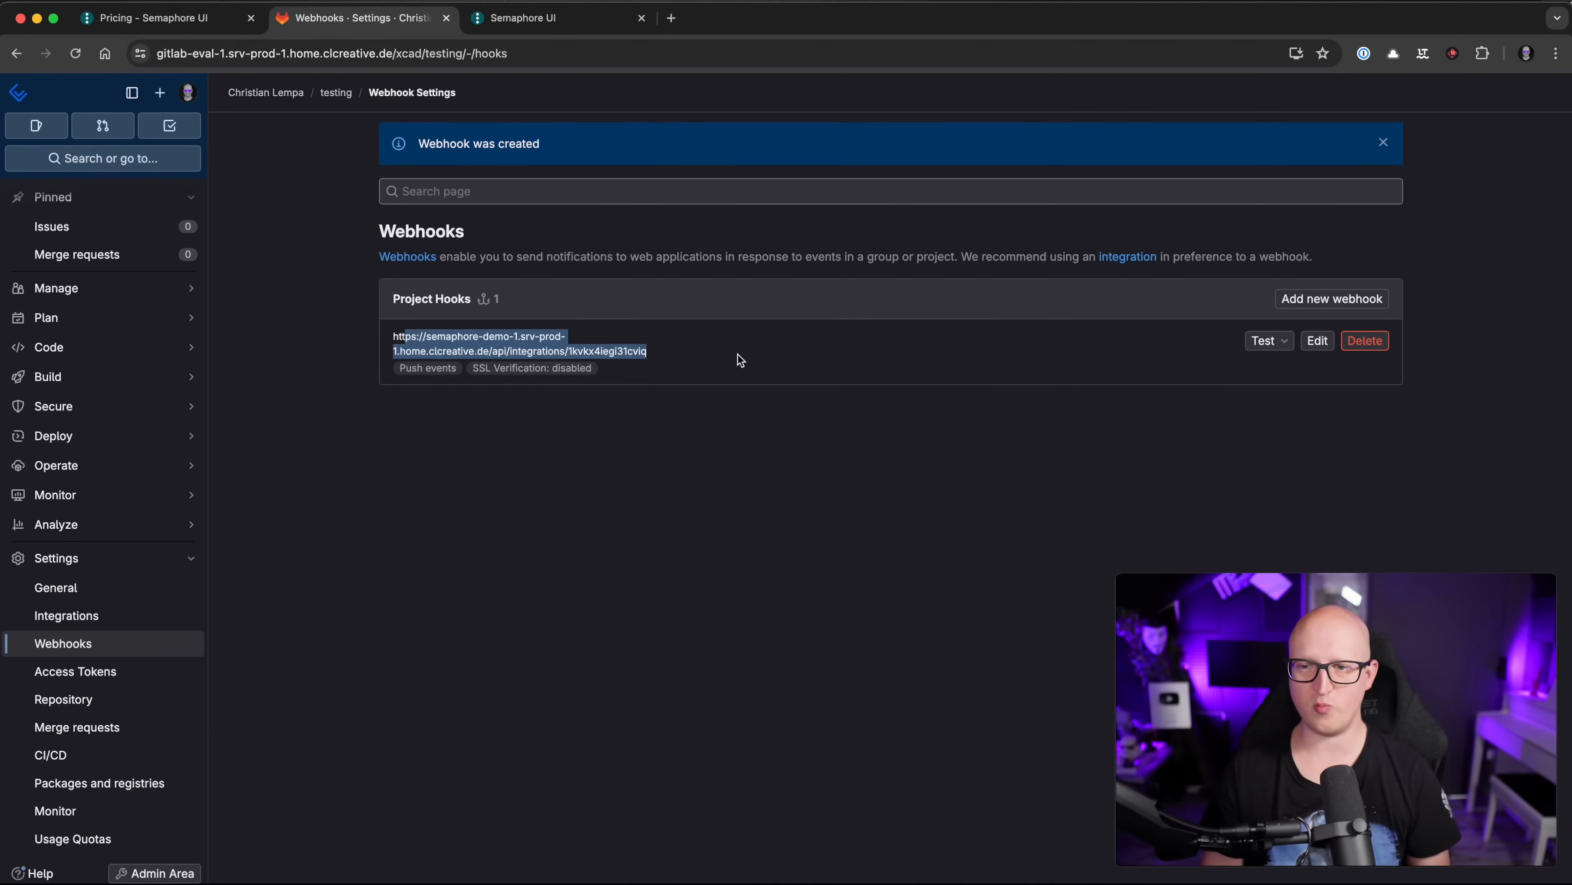
{"action": "left_click", "coordinate": [729, 520]}
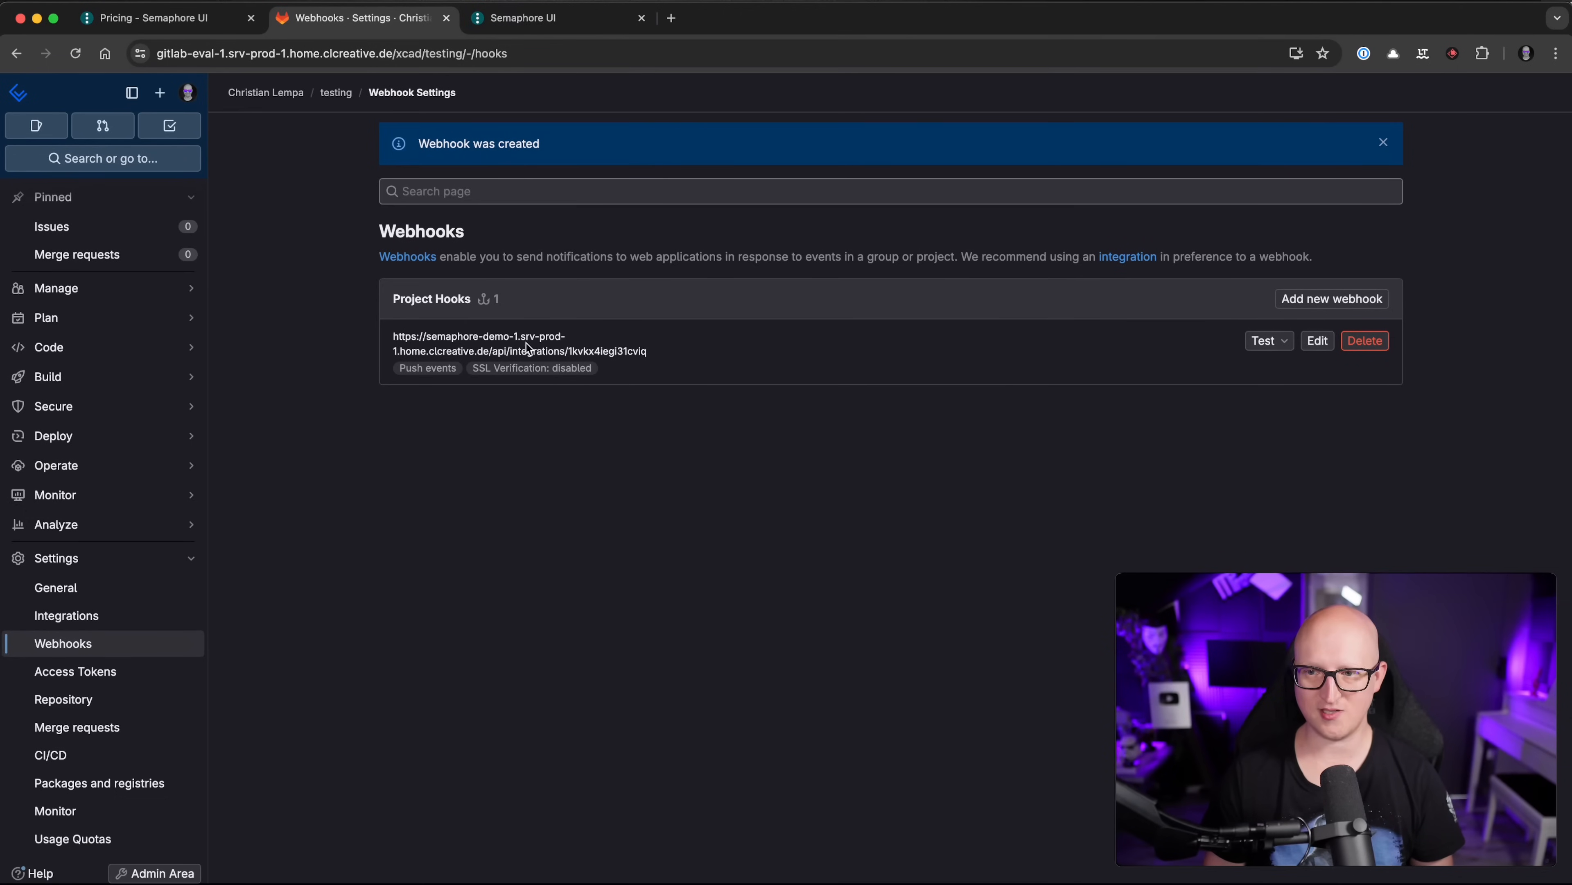
Step: Send a test Push event from the webhook and confirm 'Hook executed successfully: HTTP 204'
{"action": "left_click", "coordinate": [522, 19]}
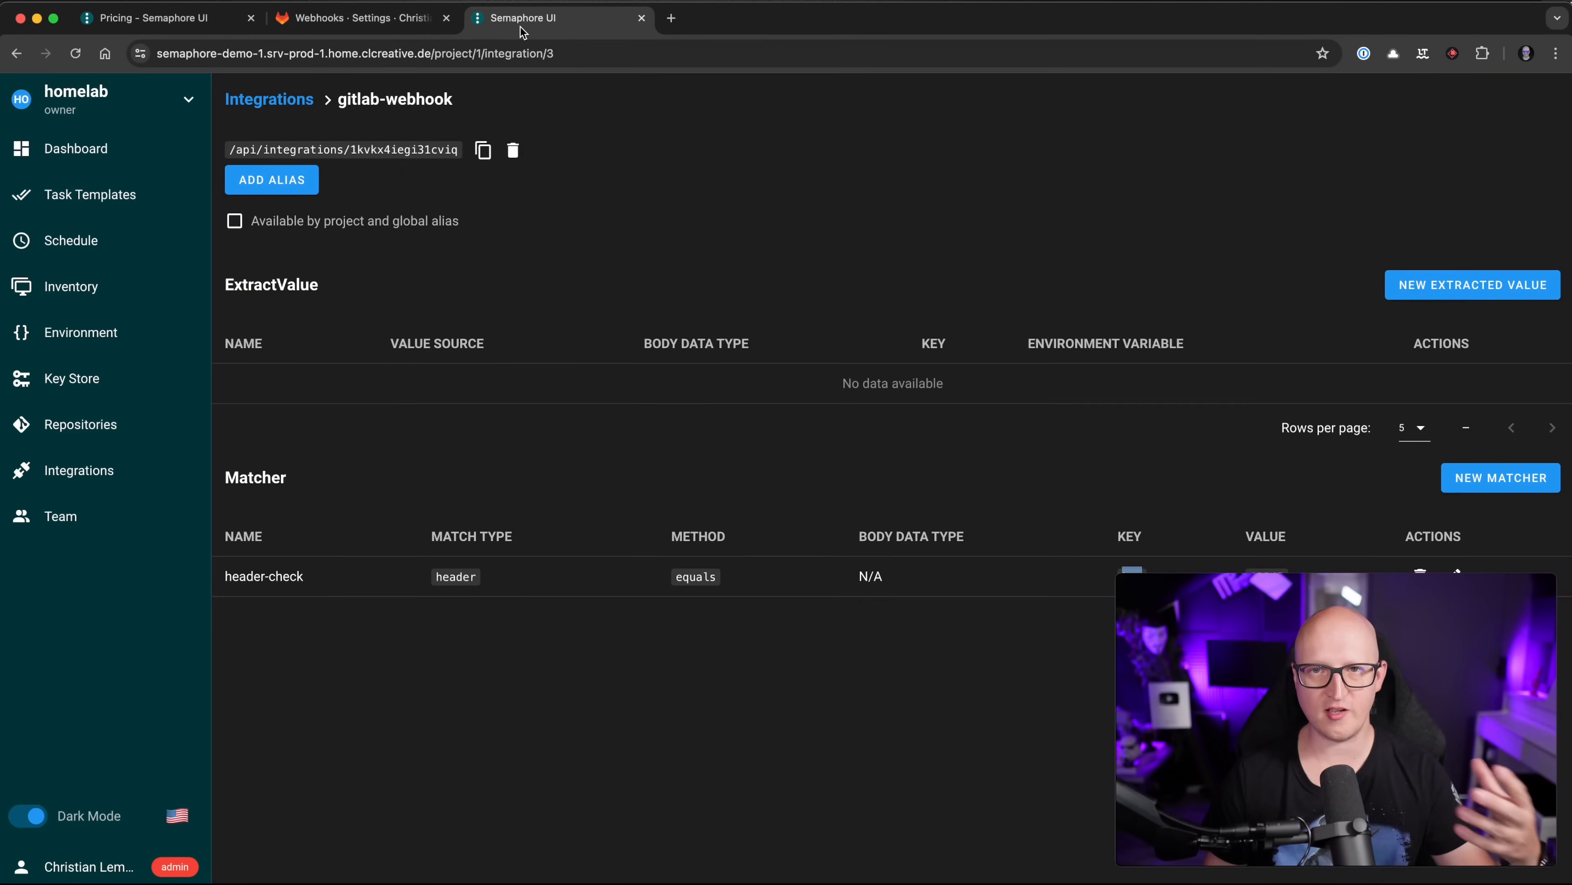
{"action": "left_click", "coordinate": [162, 194]}
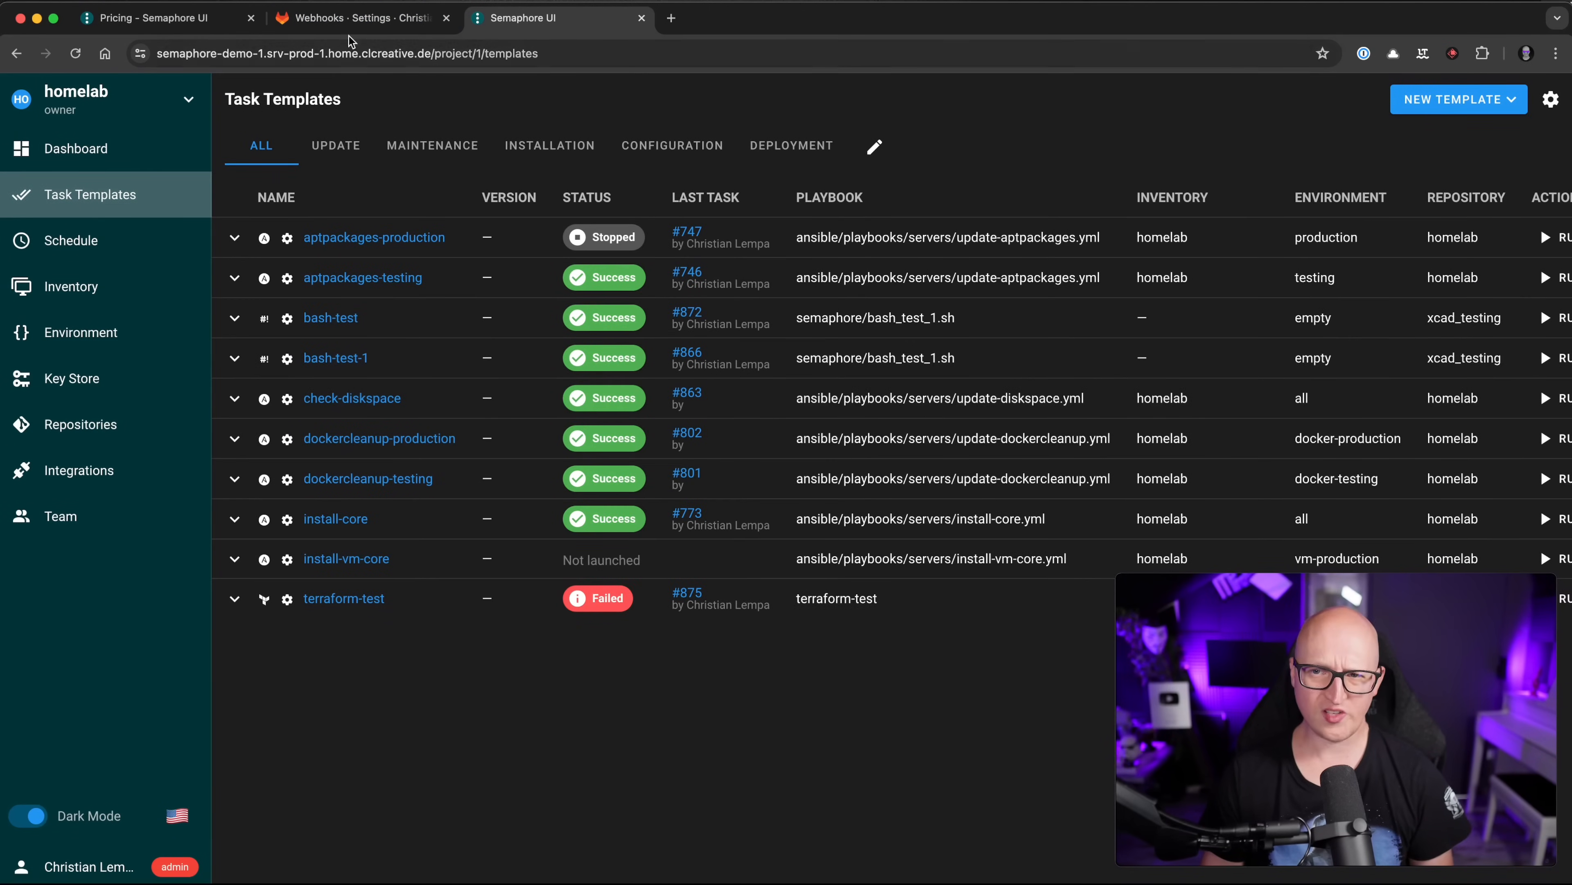
{"action": "left_click", "coordinate": [352, 20]}
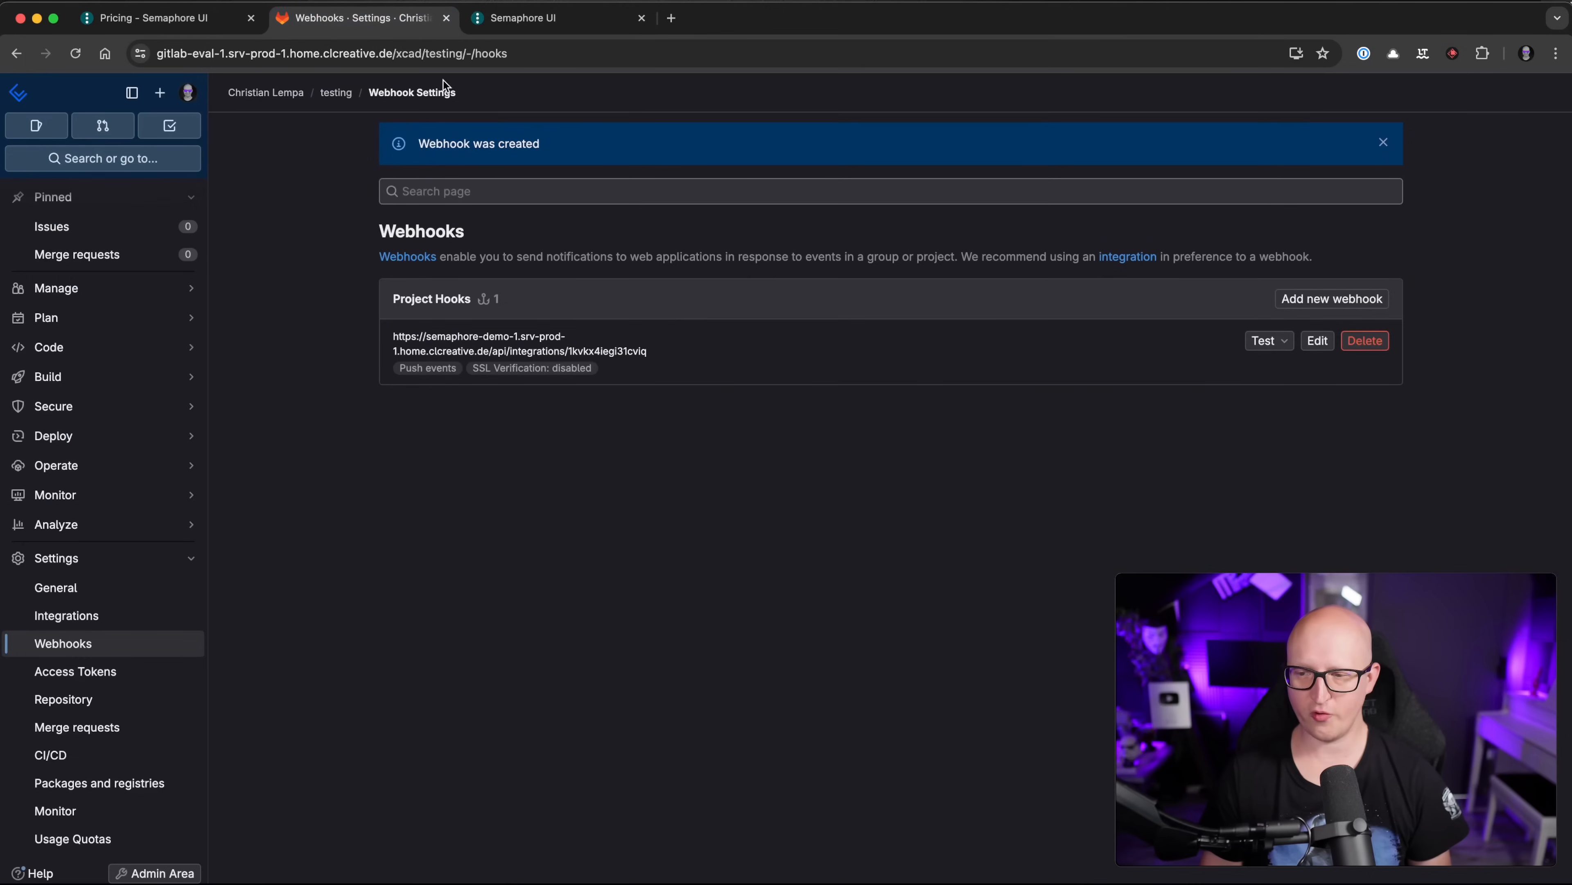
{"action": "left_click", "coordinate": [1271, 342]}
{"action": "left_click", "coordinate": [1150, 372]}
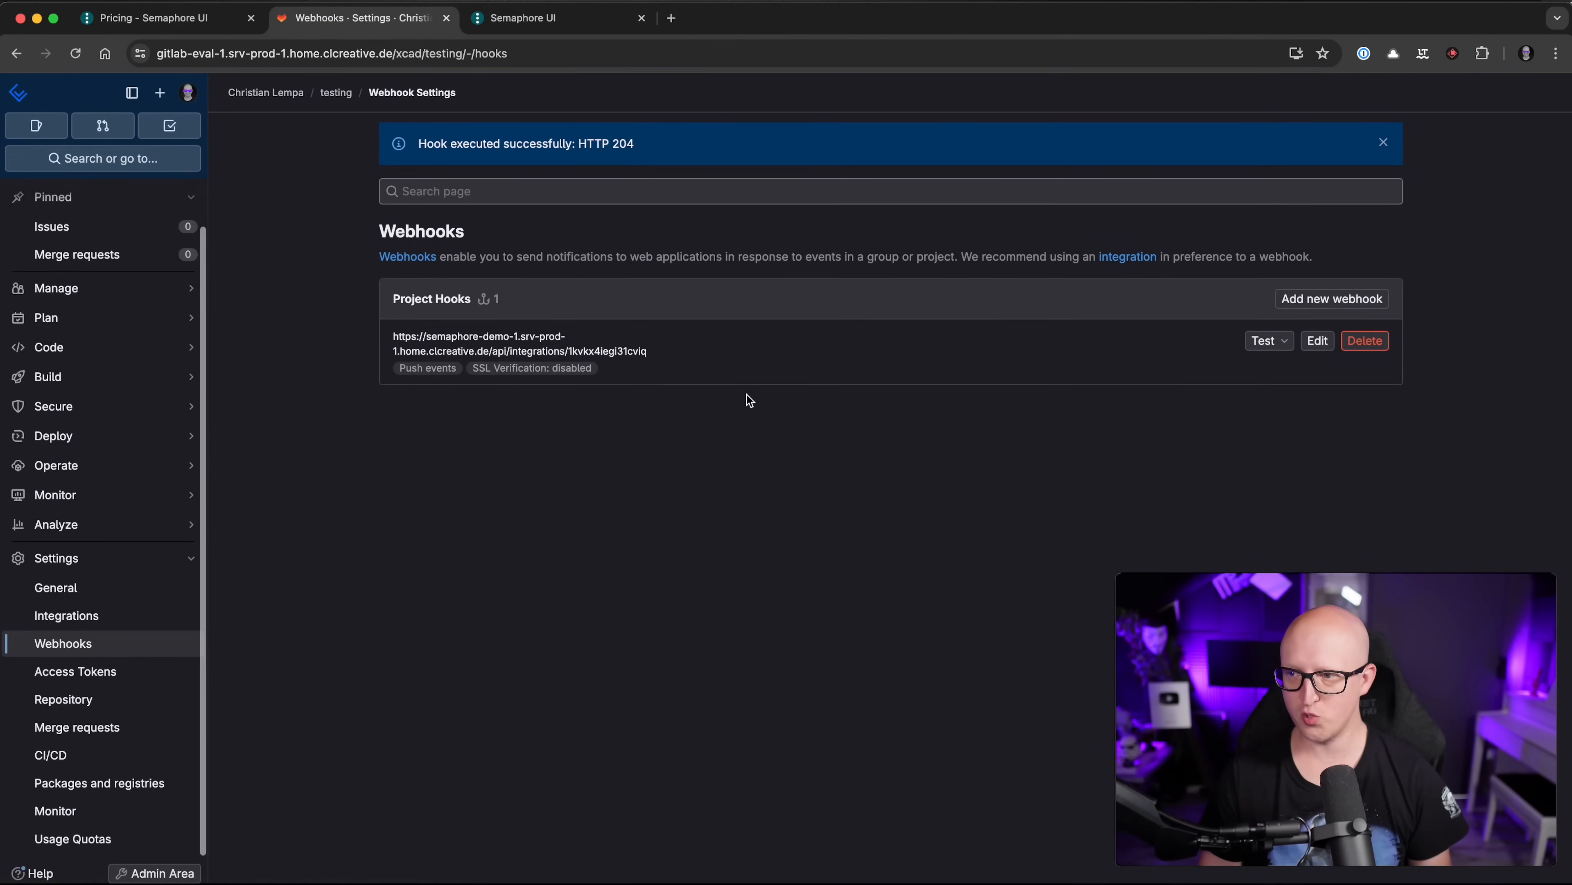
{"action": "left_click_drag", "start_coordinate": [427, 143], "coordinate": [638, 146]}
{"action": "left_click", "coordinate": [661, 469]}
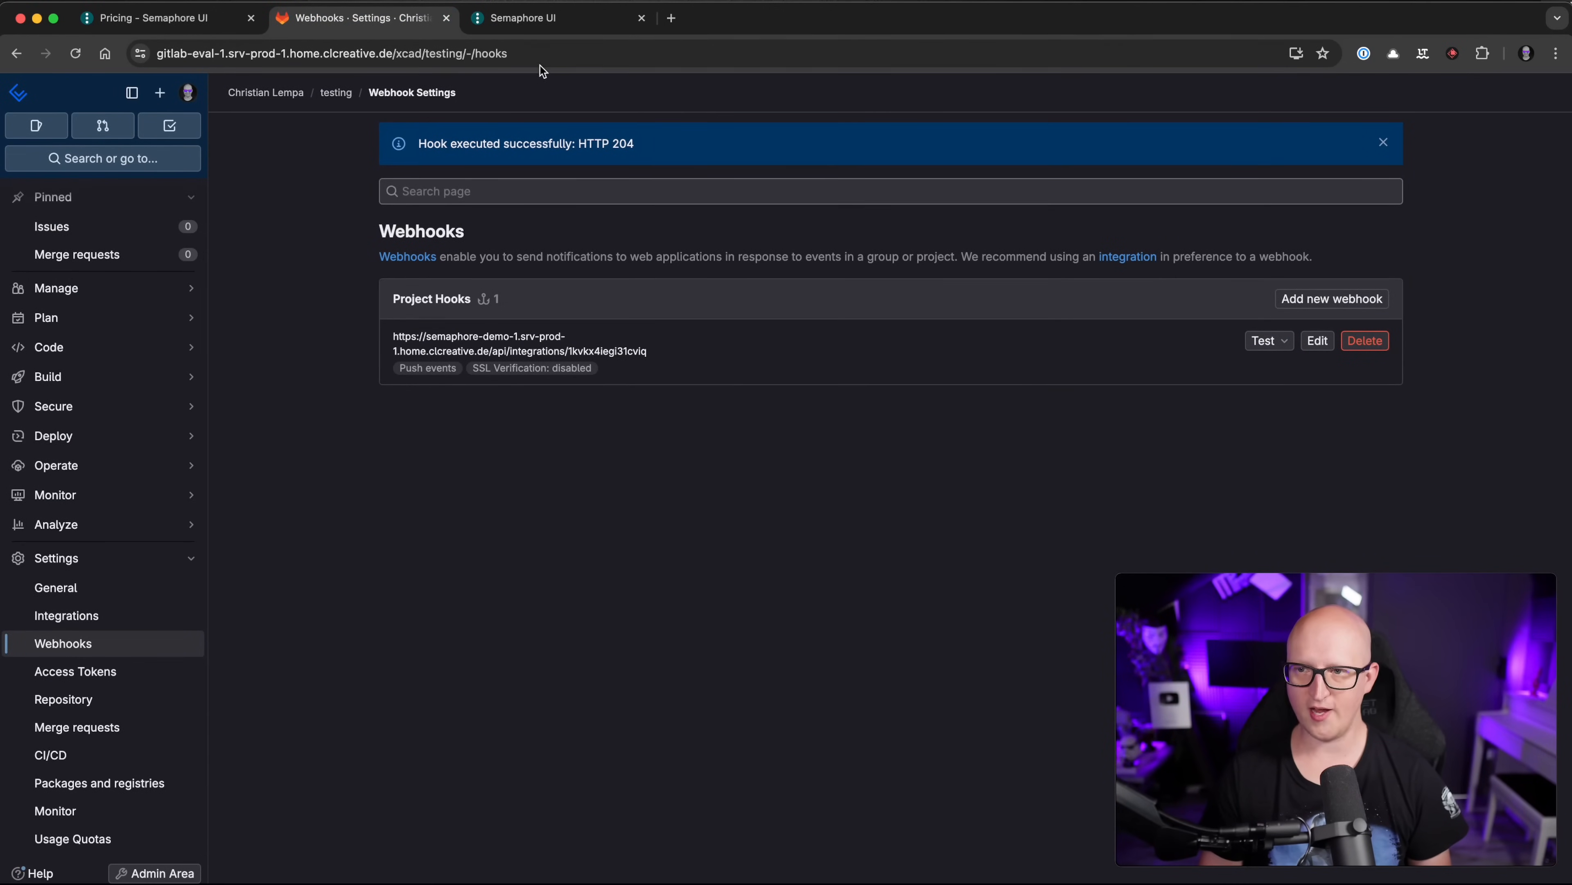
{"action": "left_click", "coordinate": [537, 22]}
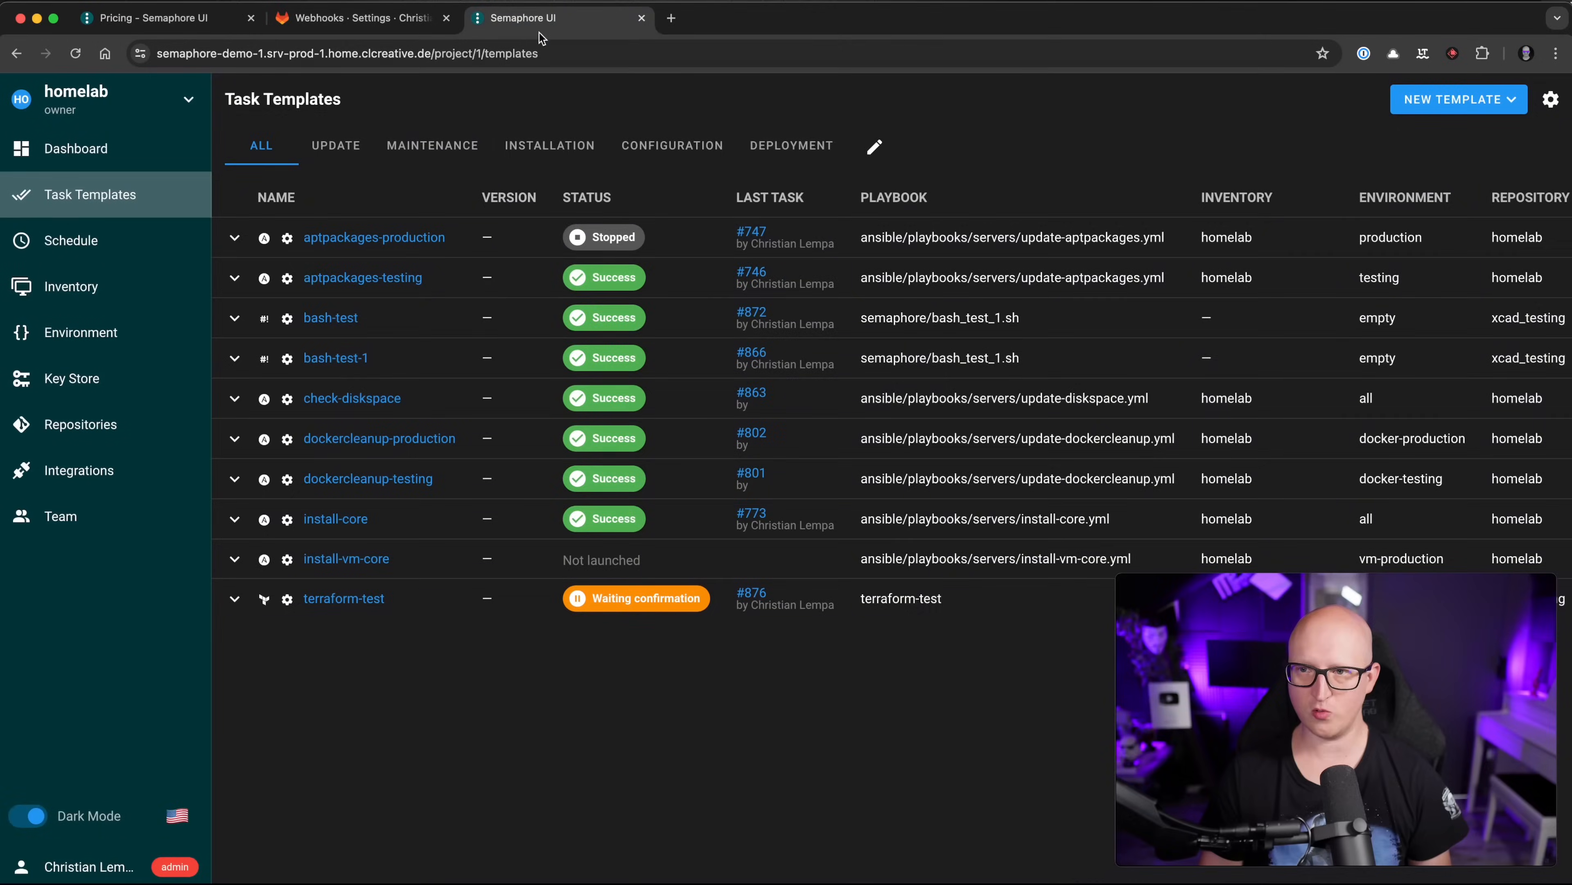
Step: Confirm terraform-test task #876 so Terraform applies 4 added resources, then return to Task Templates
{"action": "left_click", "coordinate": [364, 605]}
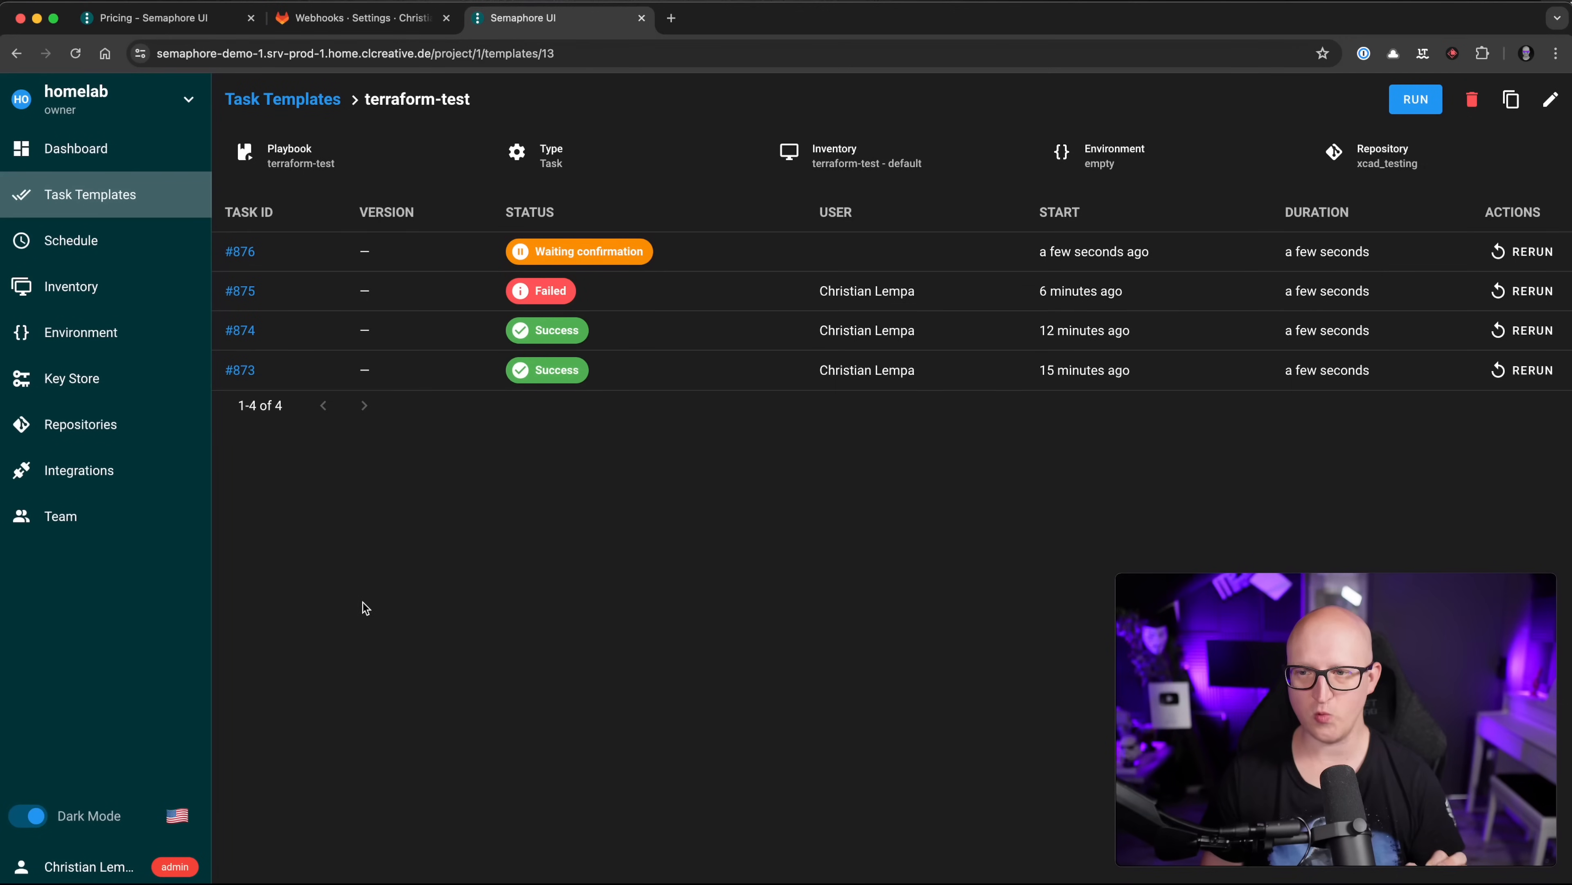
{"action": "left_click", "coordinate": [240, 251]}
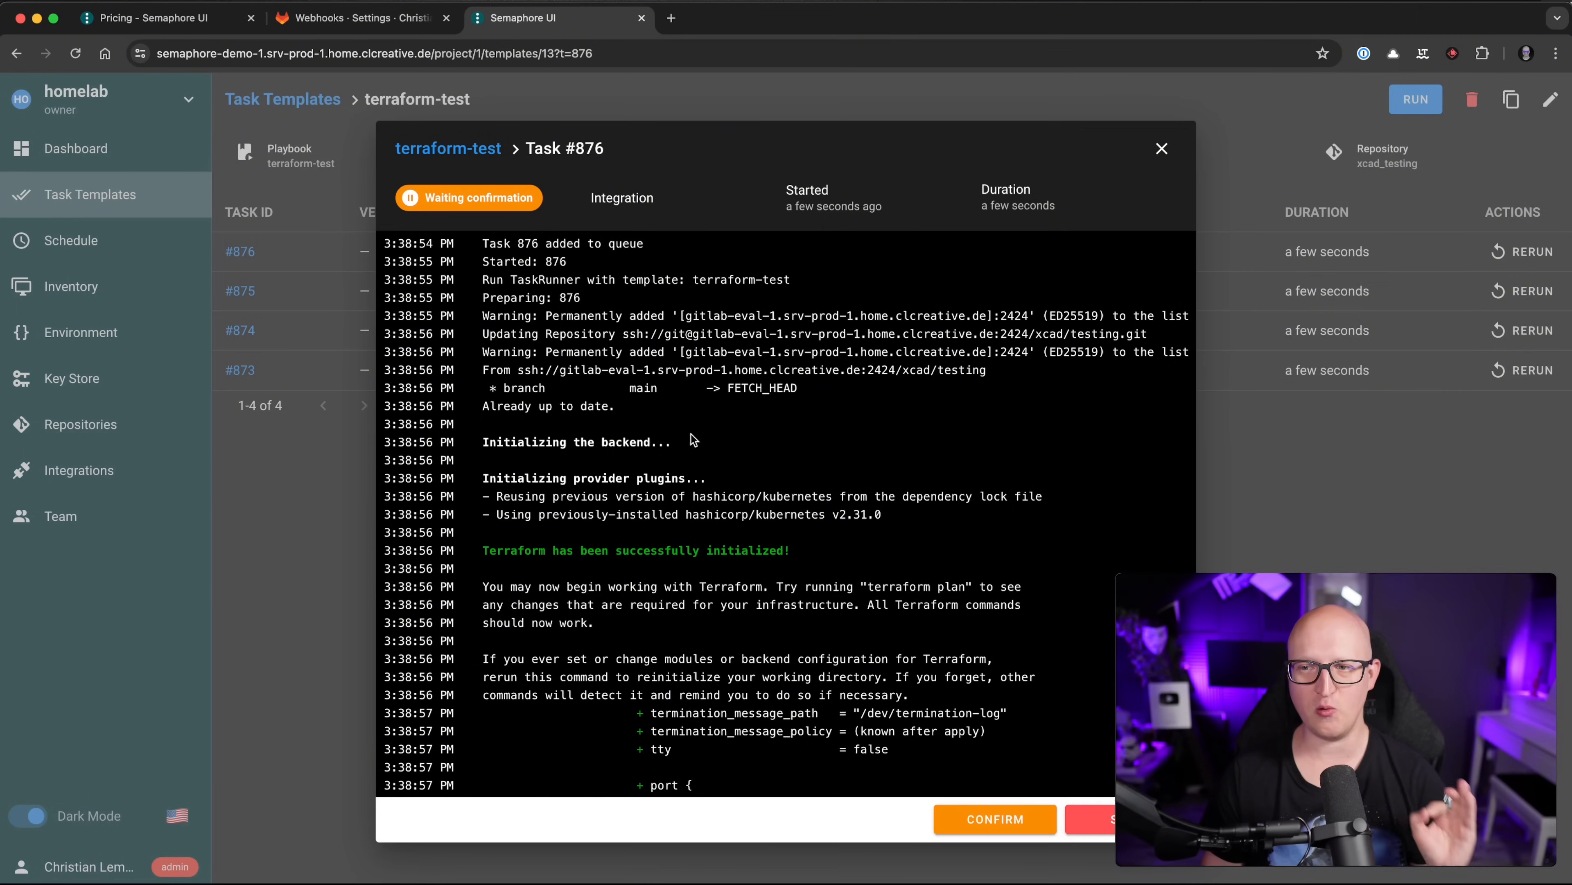
{"action": "scroll", "coordinate": [927, 733], "scroll_direction": "up", "scroll_amount": 10}
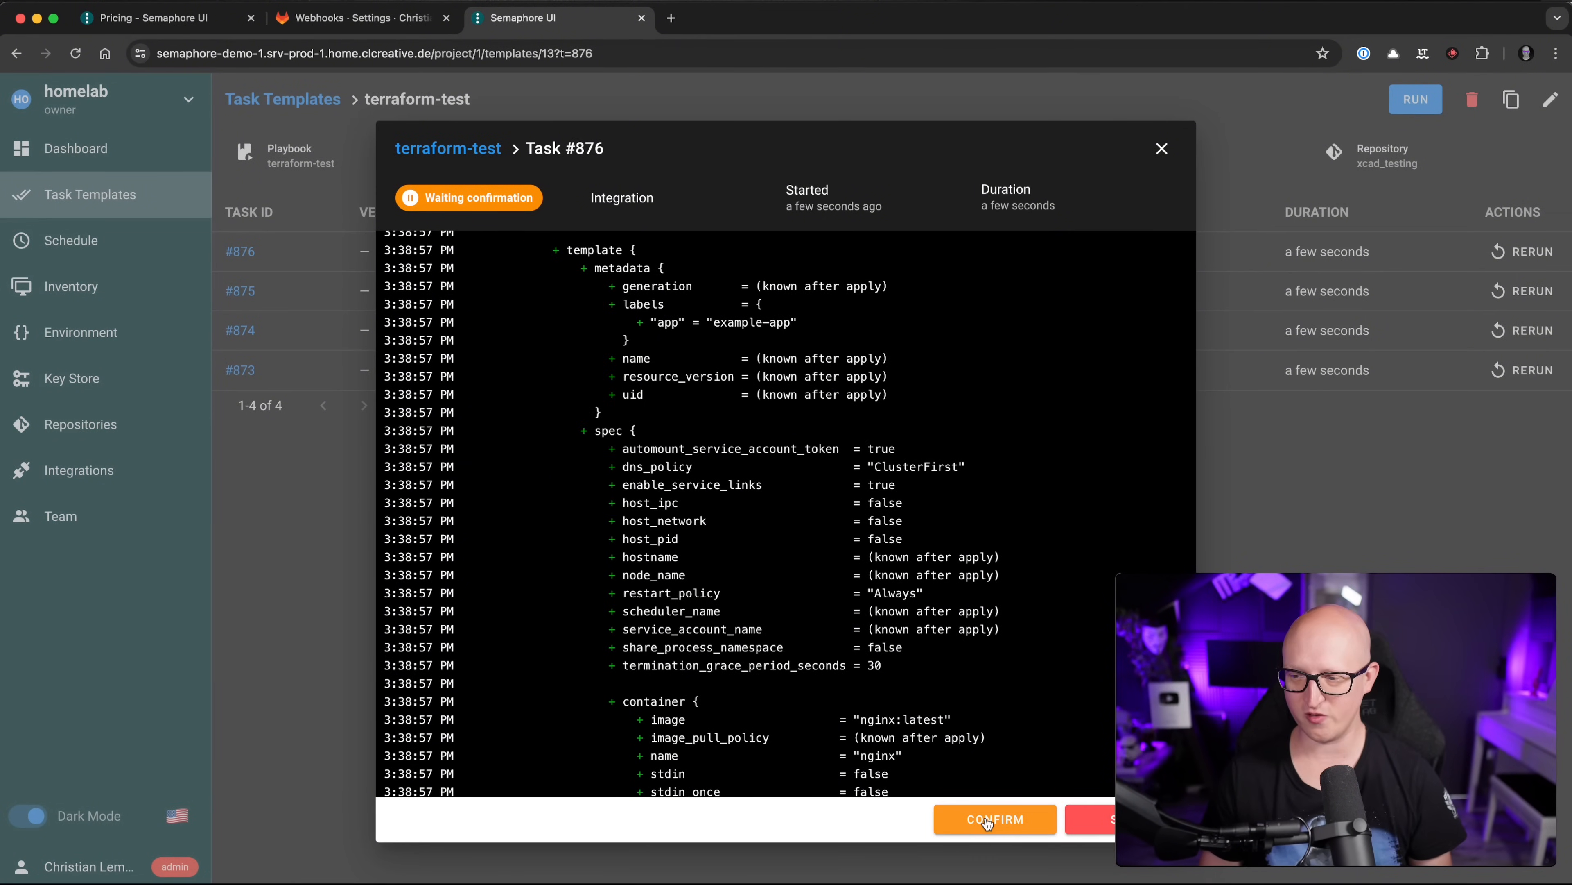
{"action": "left_click", "coordinate": [987, 821]}
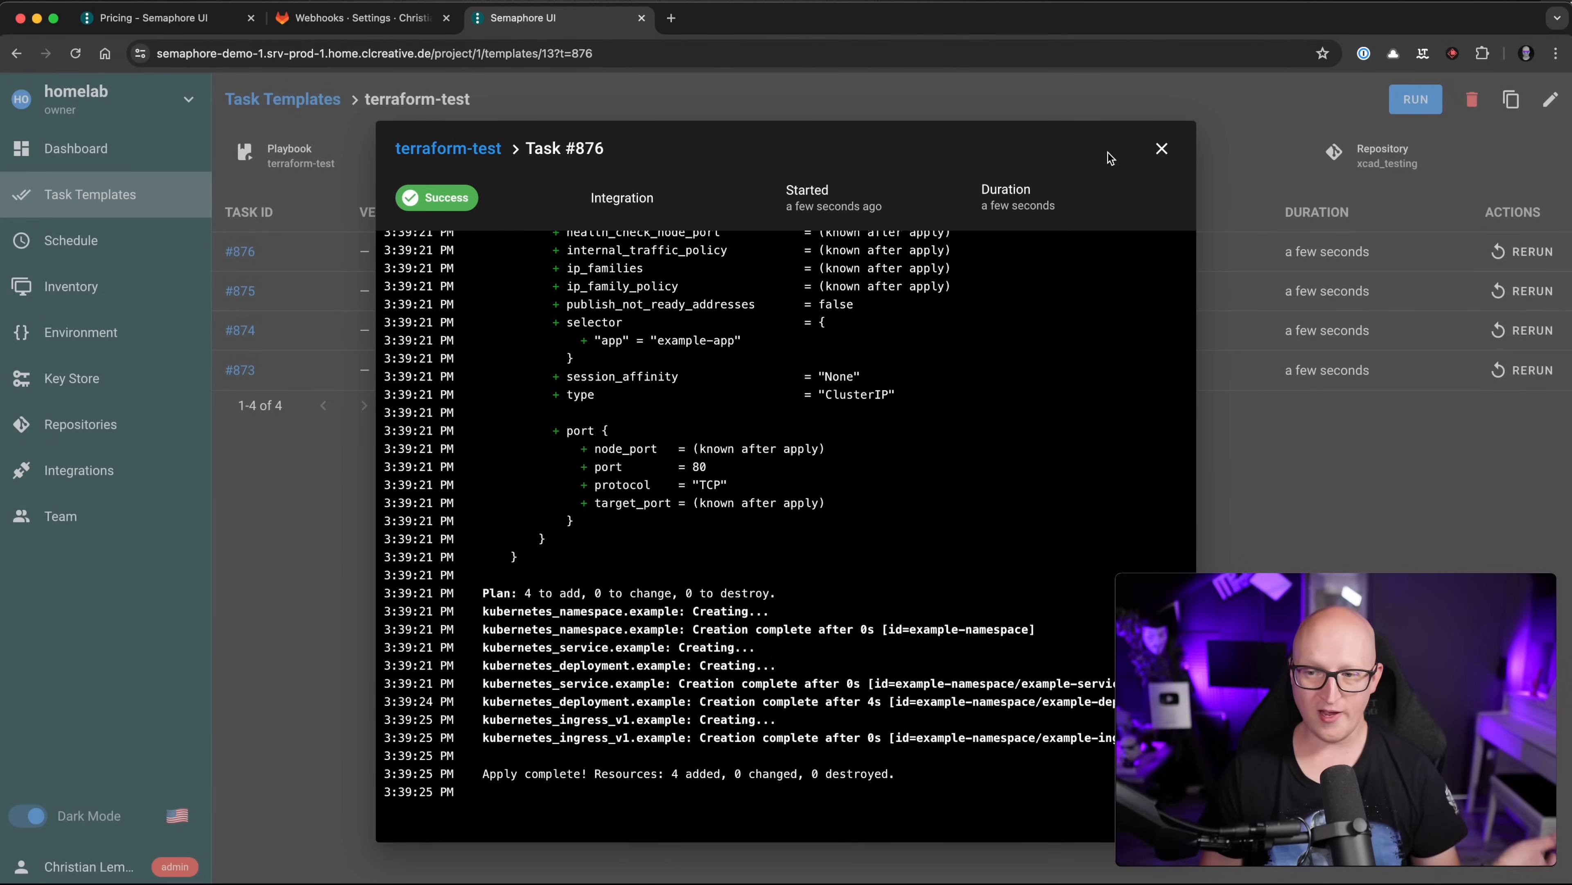
{"action": "left_click", "coordinate": [1162, 149]}
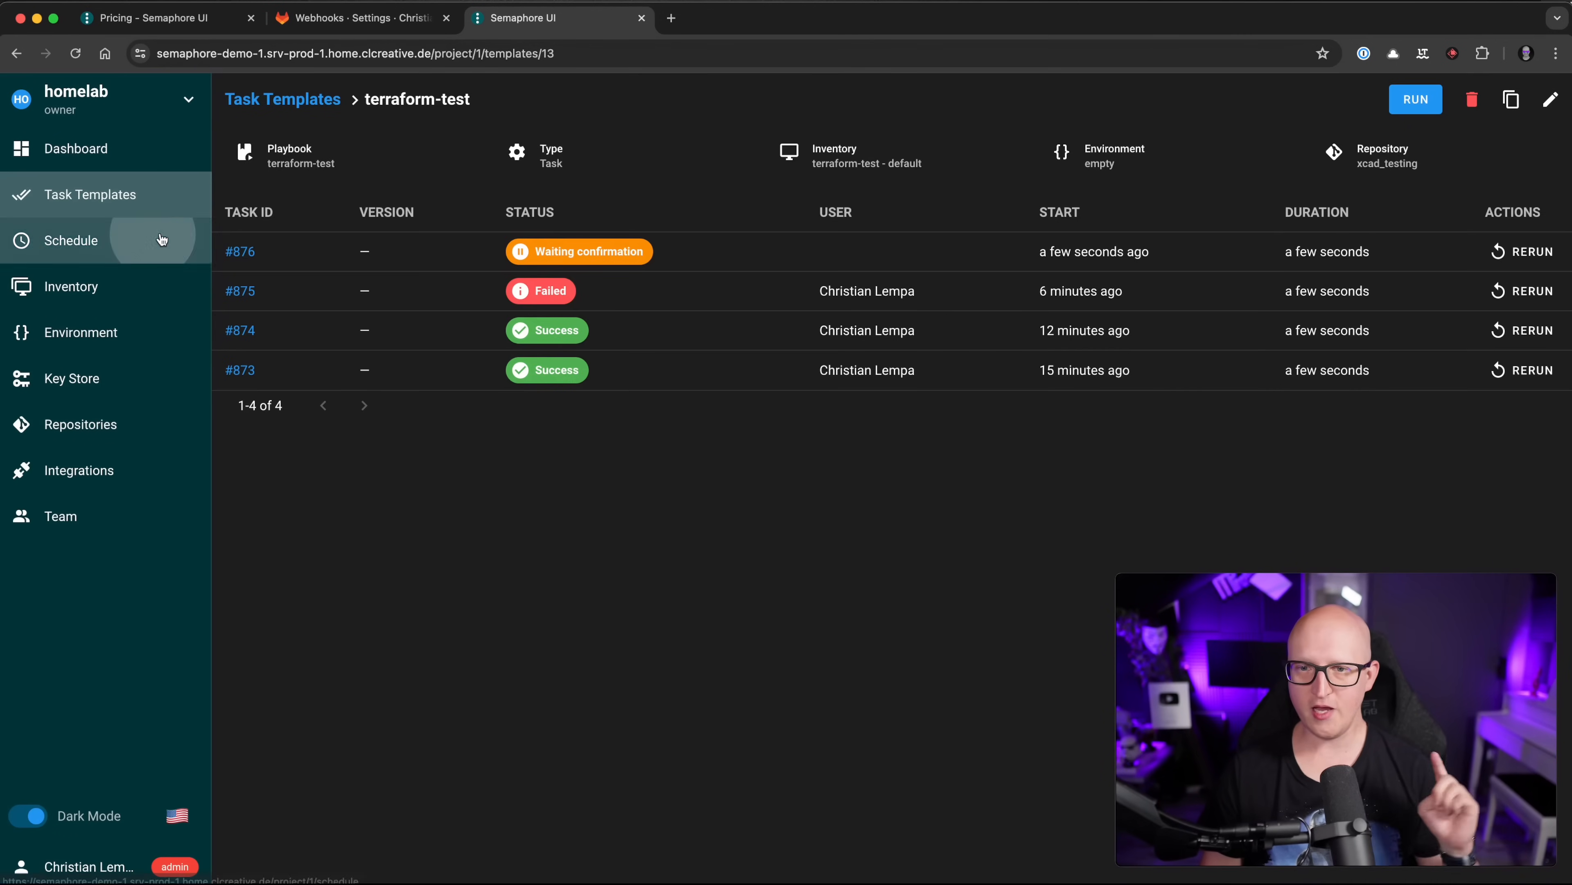
{"action": "left_click", "coordinate": [155, 197]}
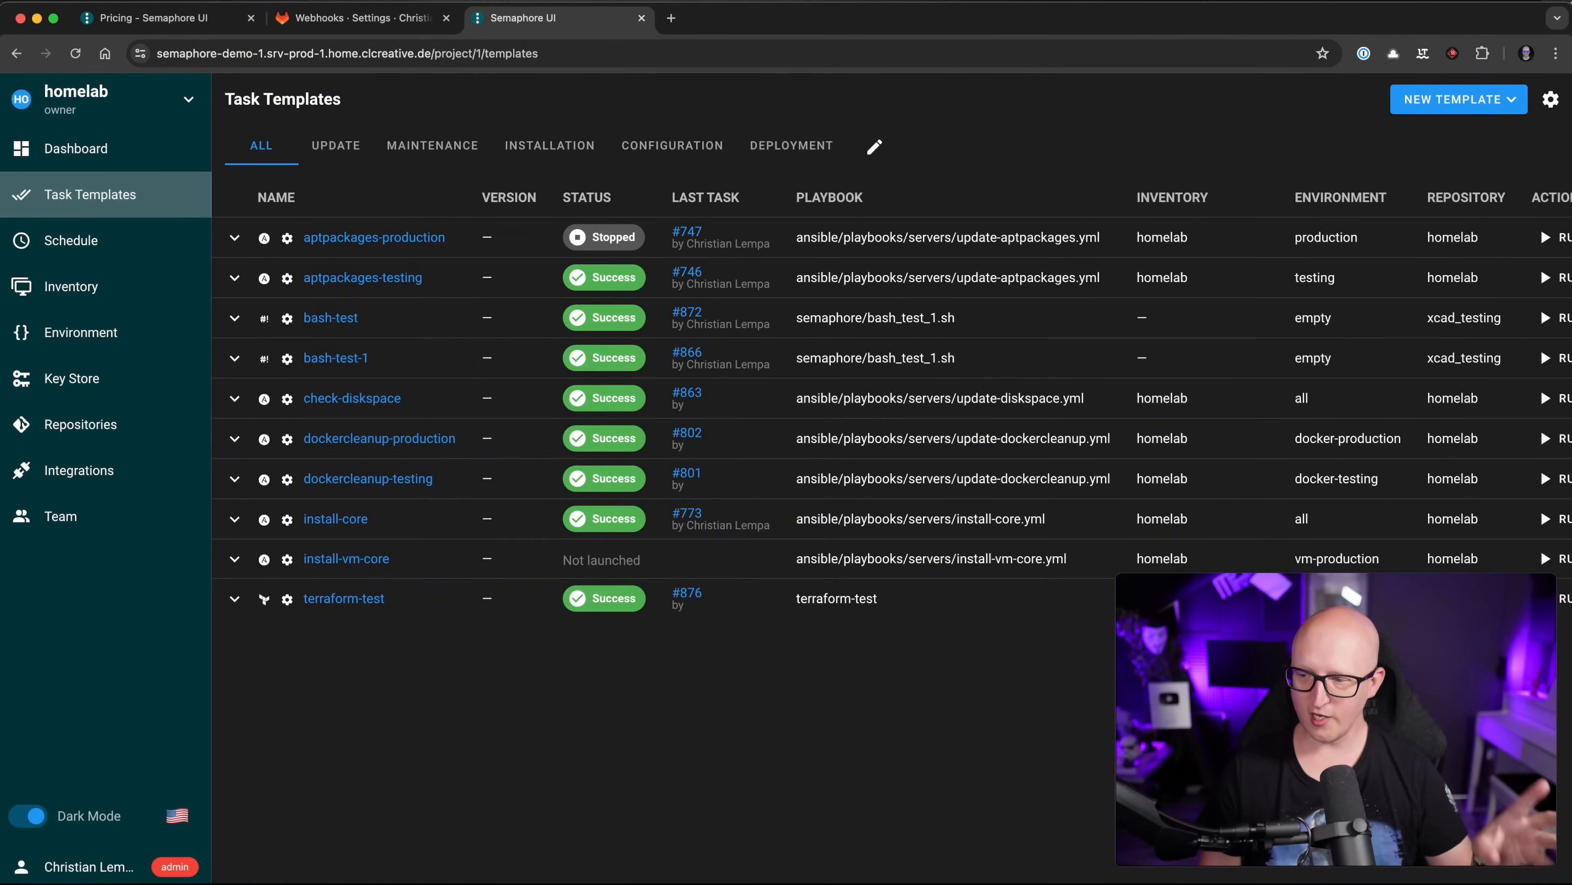
{"action": "key", "text": "super+Tab"}
Step: Duplicate the namespace block in resources.tf, renaming it example-2 with name example-namespace-2
{"action": "left_click", "coordinate": [147, 158]}
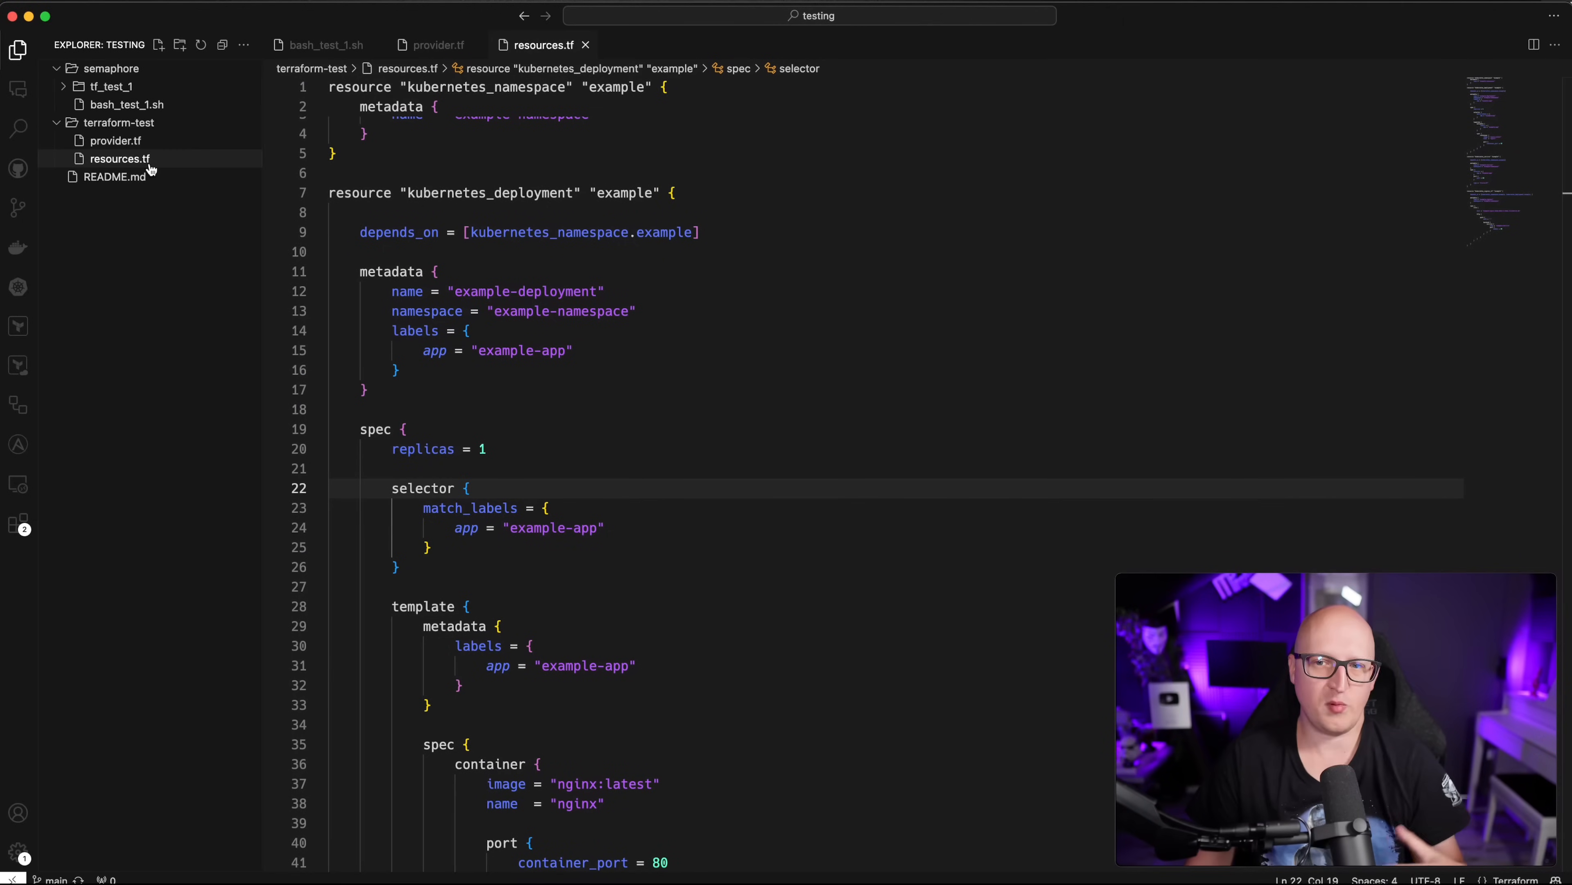
{"action": "scroll", "coordinate": [644, 507], "scroll_direction": "down", "scroll_amount": 12}
{"action": "scroll", "coordinate": [644, 506], "scroll_direction": "down", "scroll_amount": 15}
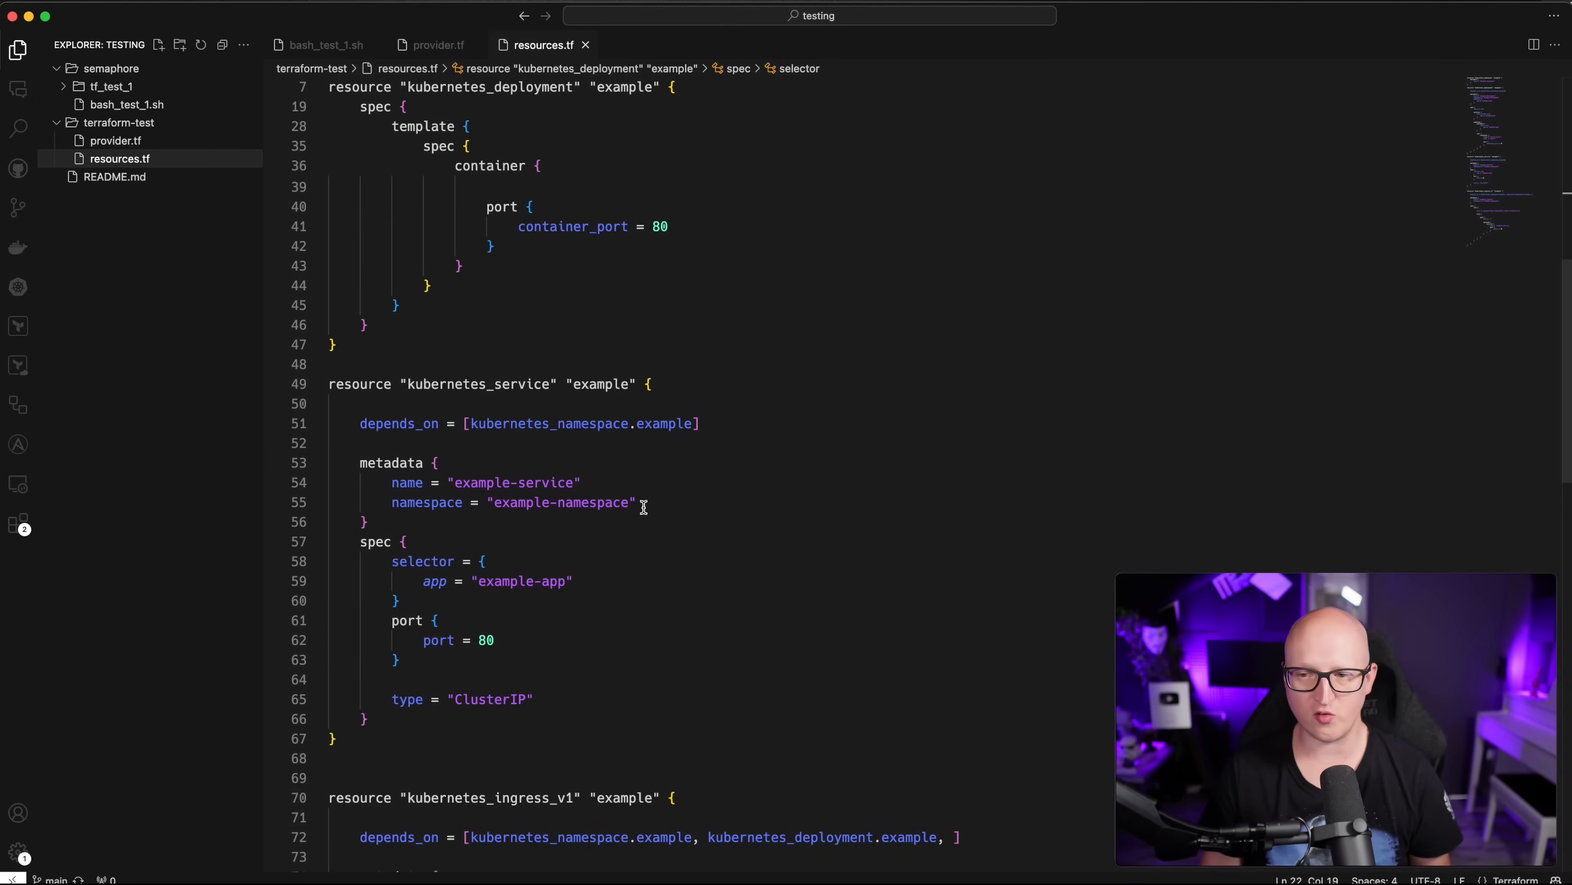
{"action": "left_click", "coordinate": [611, 515]}
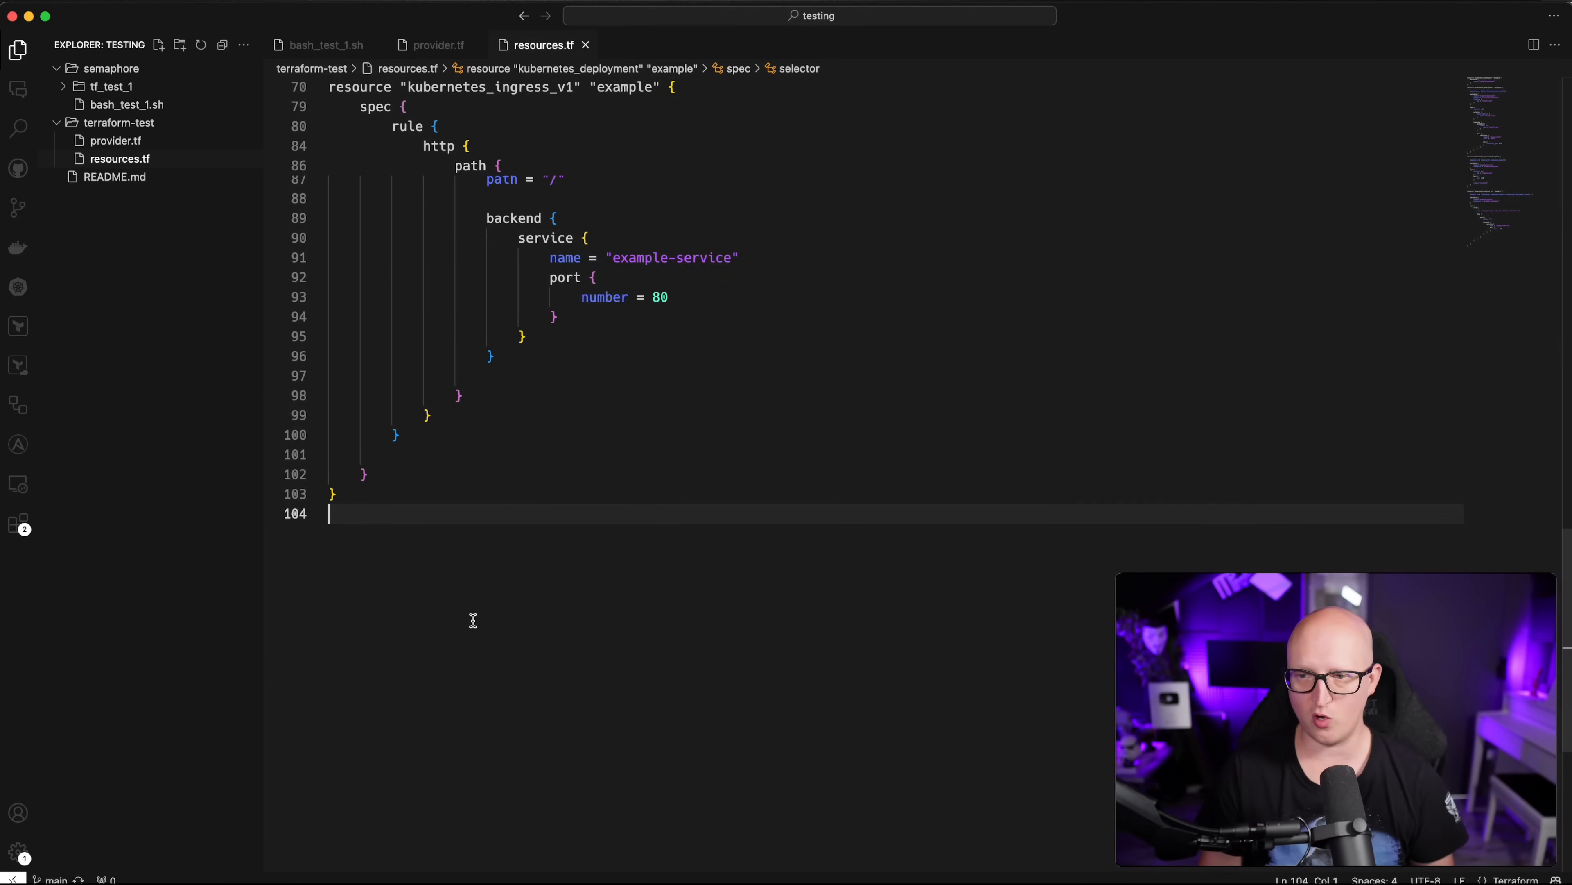
{"action": "scroll", "coordinate": [516, 555], "scroll_direction": "up", "scroll_amount": 20}
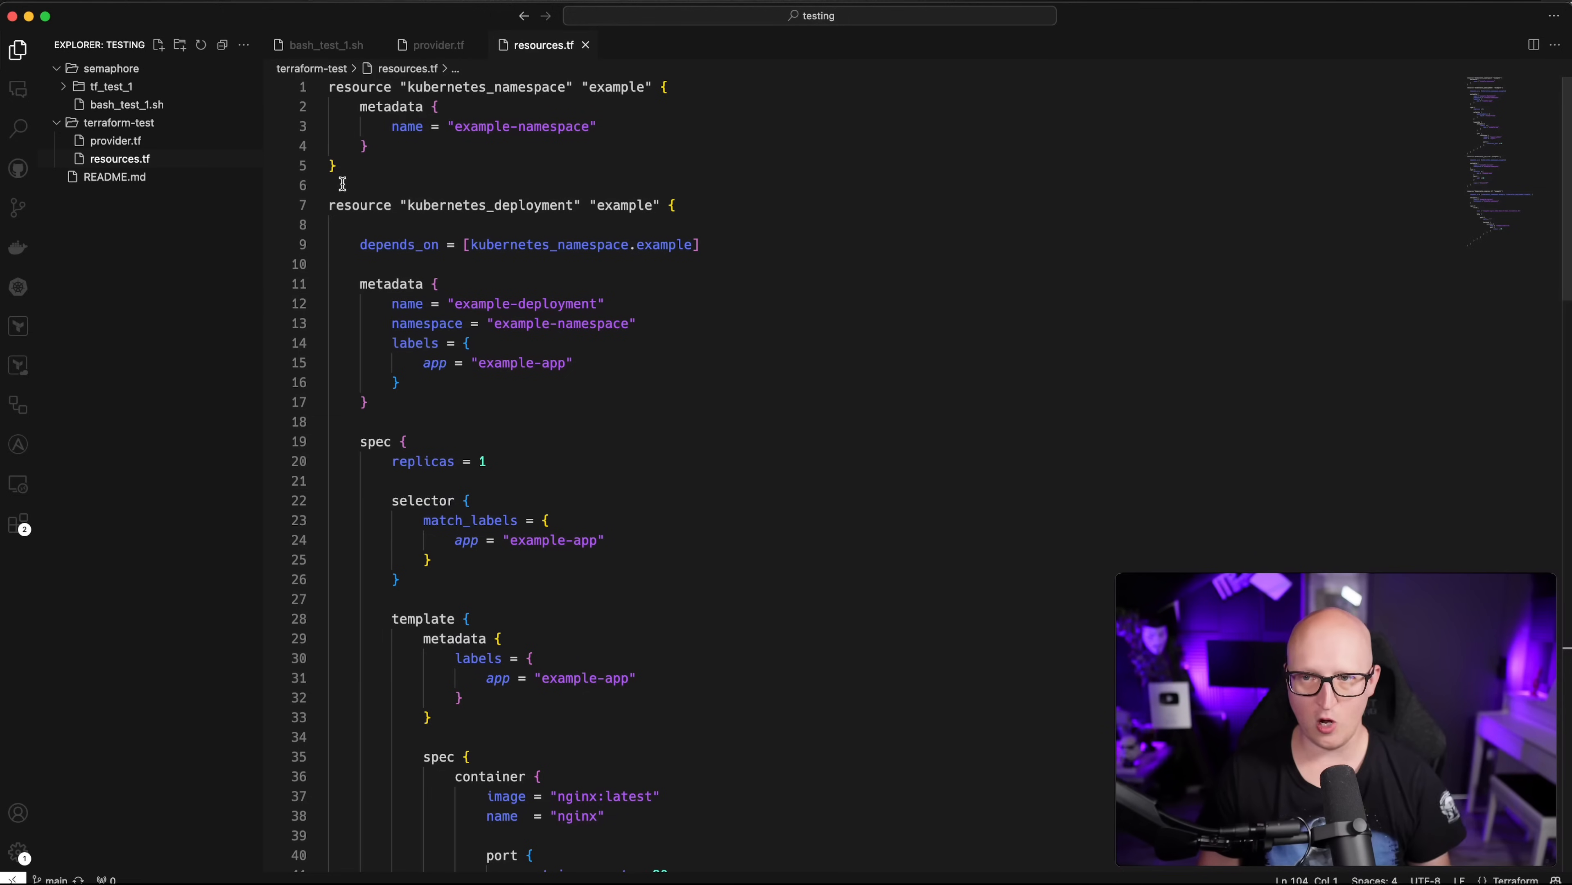
{"action": "left_click_drag", "start_coordinate": [340, 184], "coordinate": [293, 54]}
{"action": "key", "text": "ctrl+c"}
{"action": "left_click", "coordinate": [353, 173]}
{"action": "key", "text": "Return"}
{"action": "key", "text": "Return"}
{"action": "key", "text": "ctrl+v"}
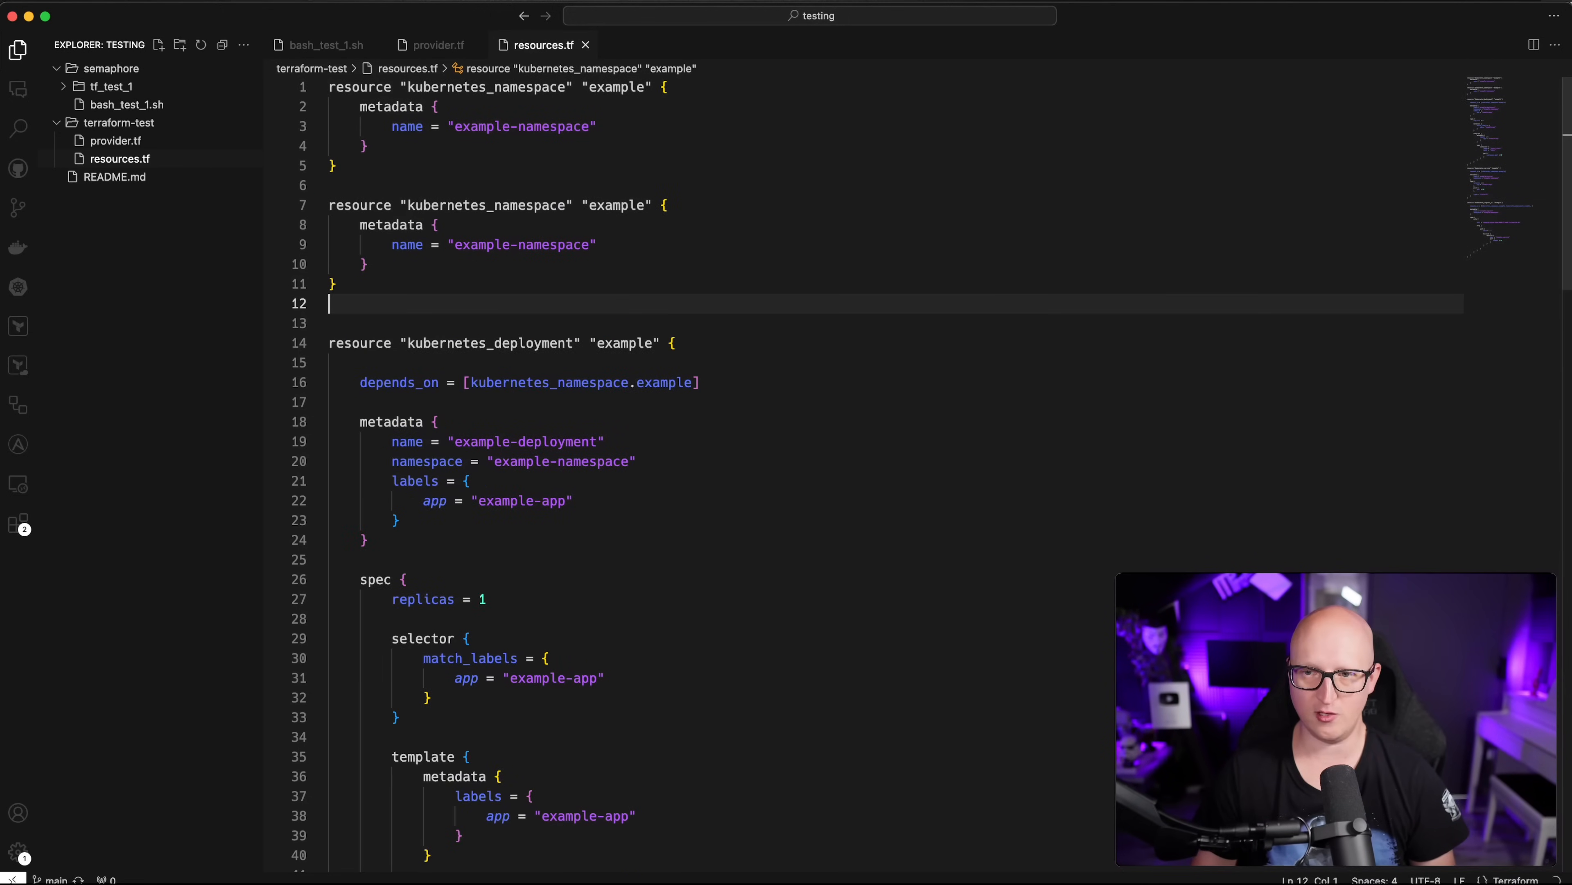
{"action": "left_click", "coordinate": [596, 244]}
{"action": "type", "text": "-2"}
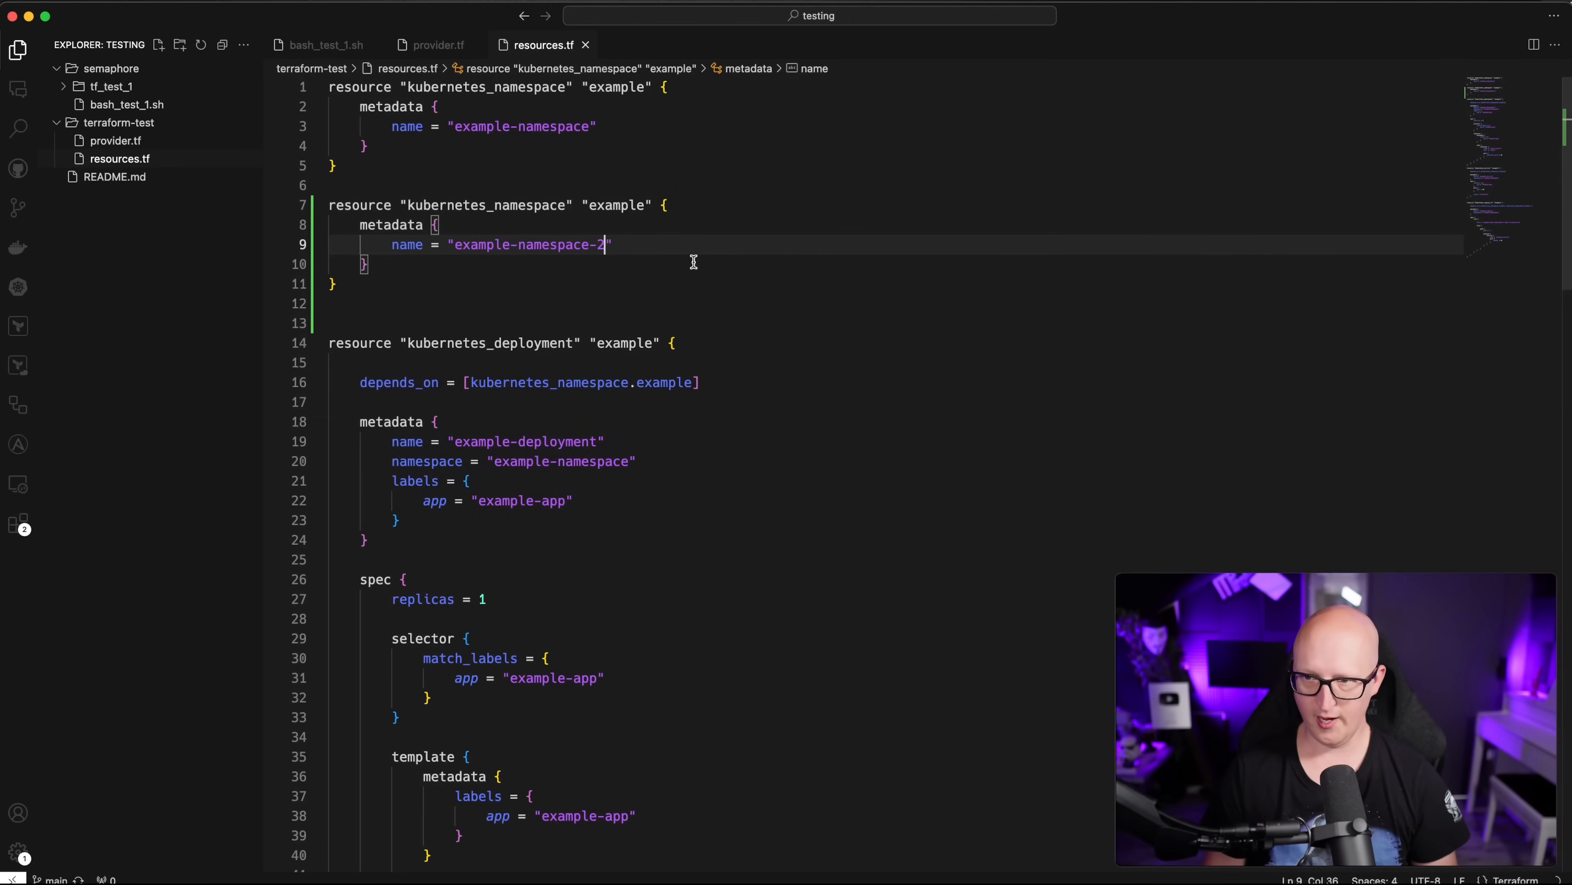
{"action": "left_click", "coordinate": [659, 205]}
{"action": "type", "text": "-2"}
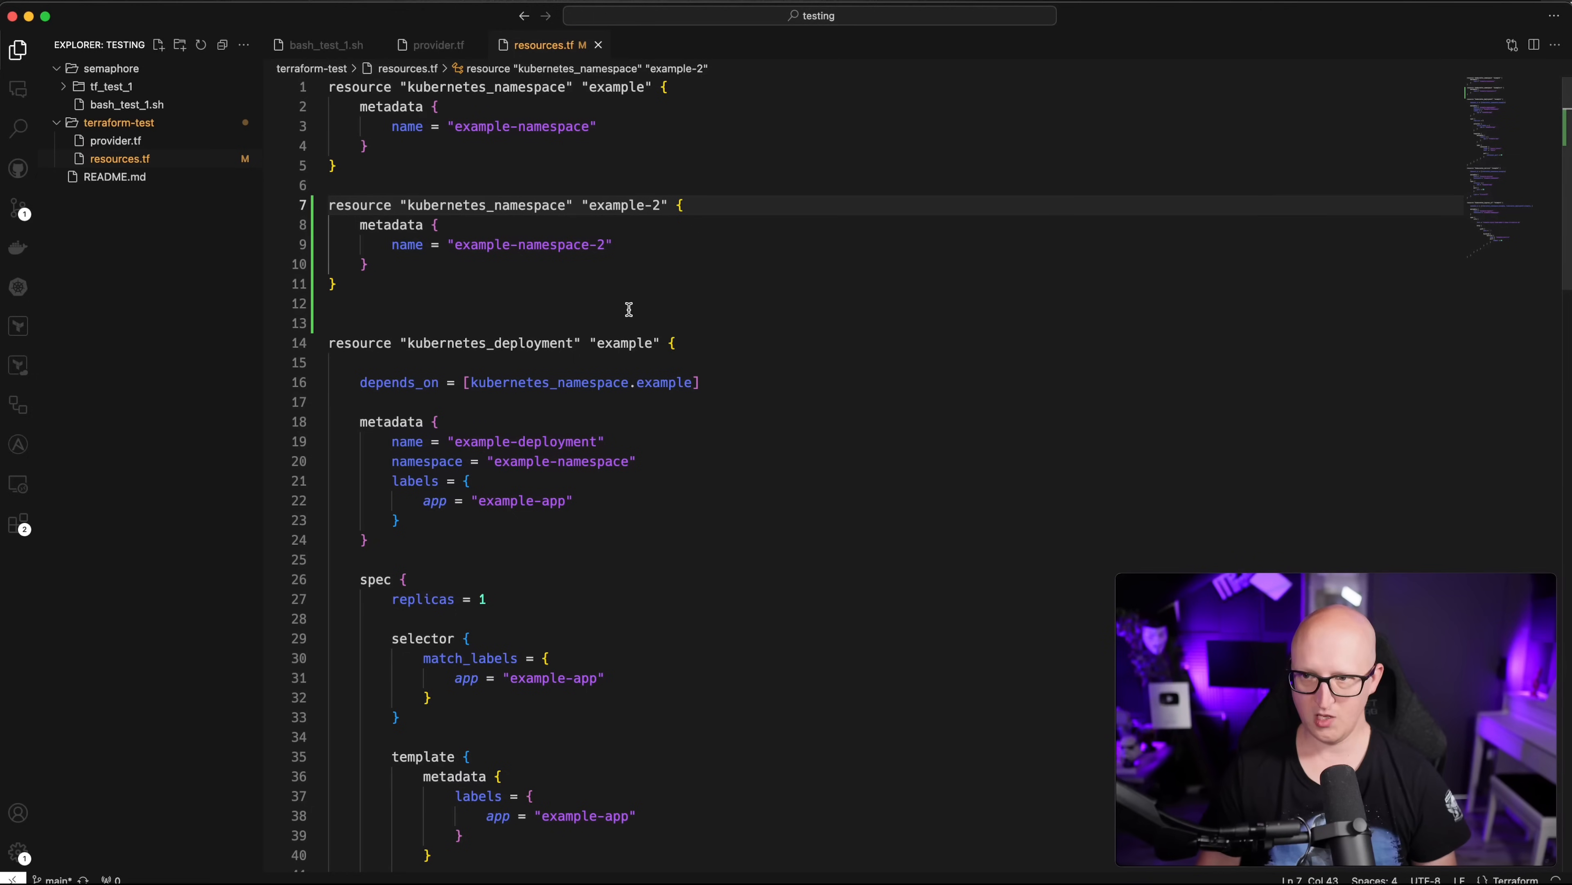
{"action": "left_click", "coordinate": [629, 309]}
Step: Commit the resources.tf change in Source Control with message 'test'
{"action": "left_click", "coordinate": [19, 208]}
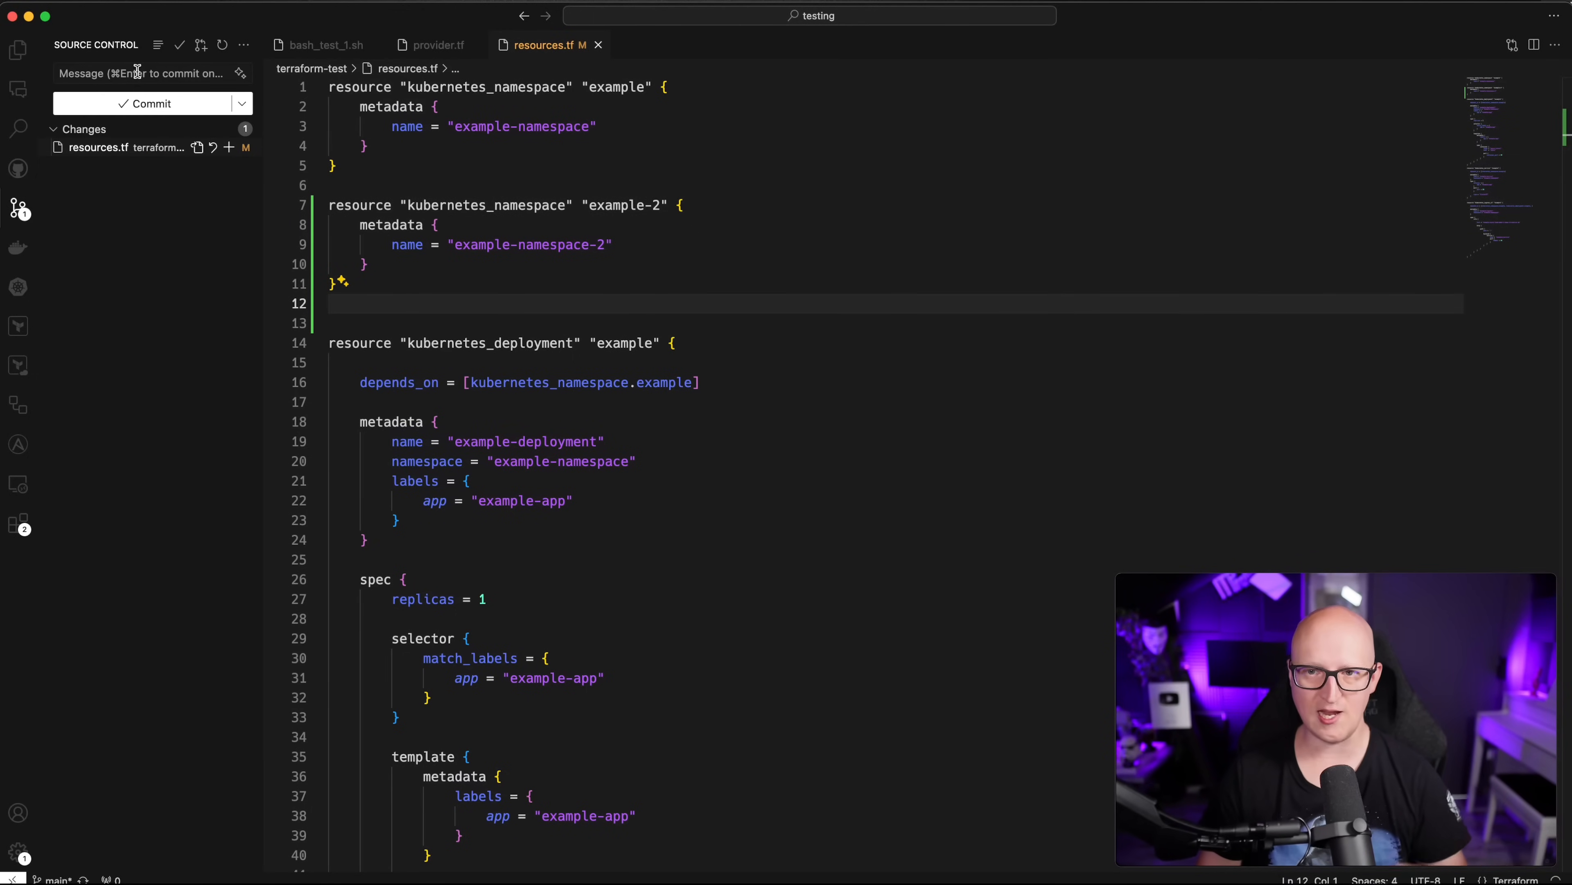
{"action": "type", "text": "test"}
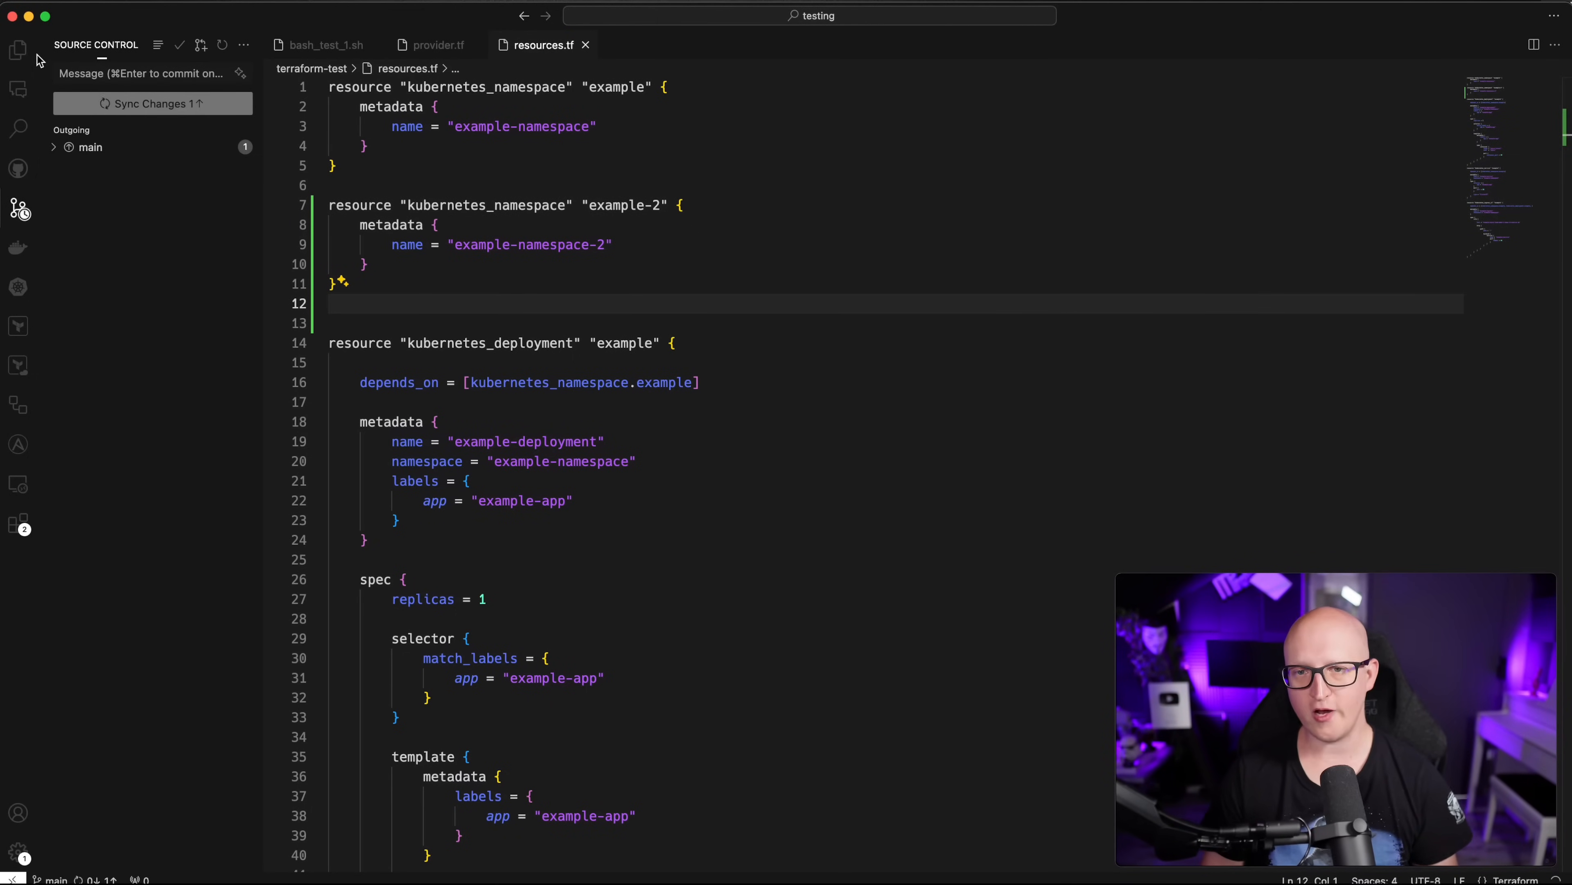
{"action": "left_click", "coordinate": [20, 51]}
{"action": "key", "text": "super+Tab"}
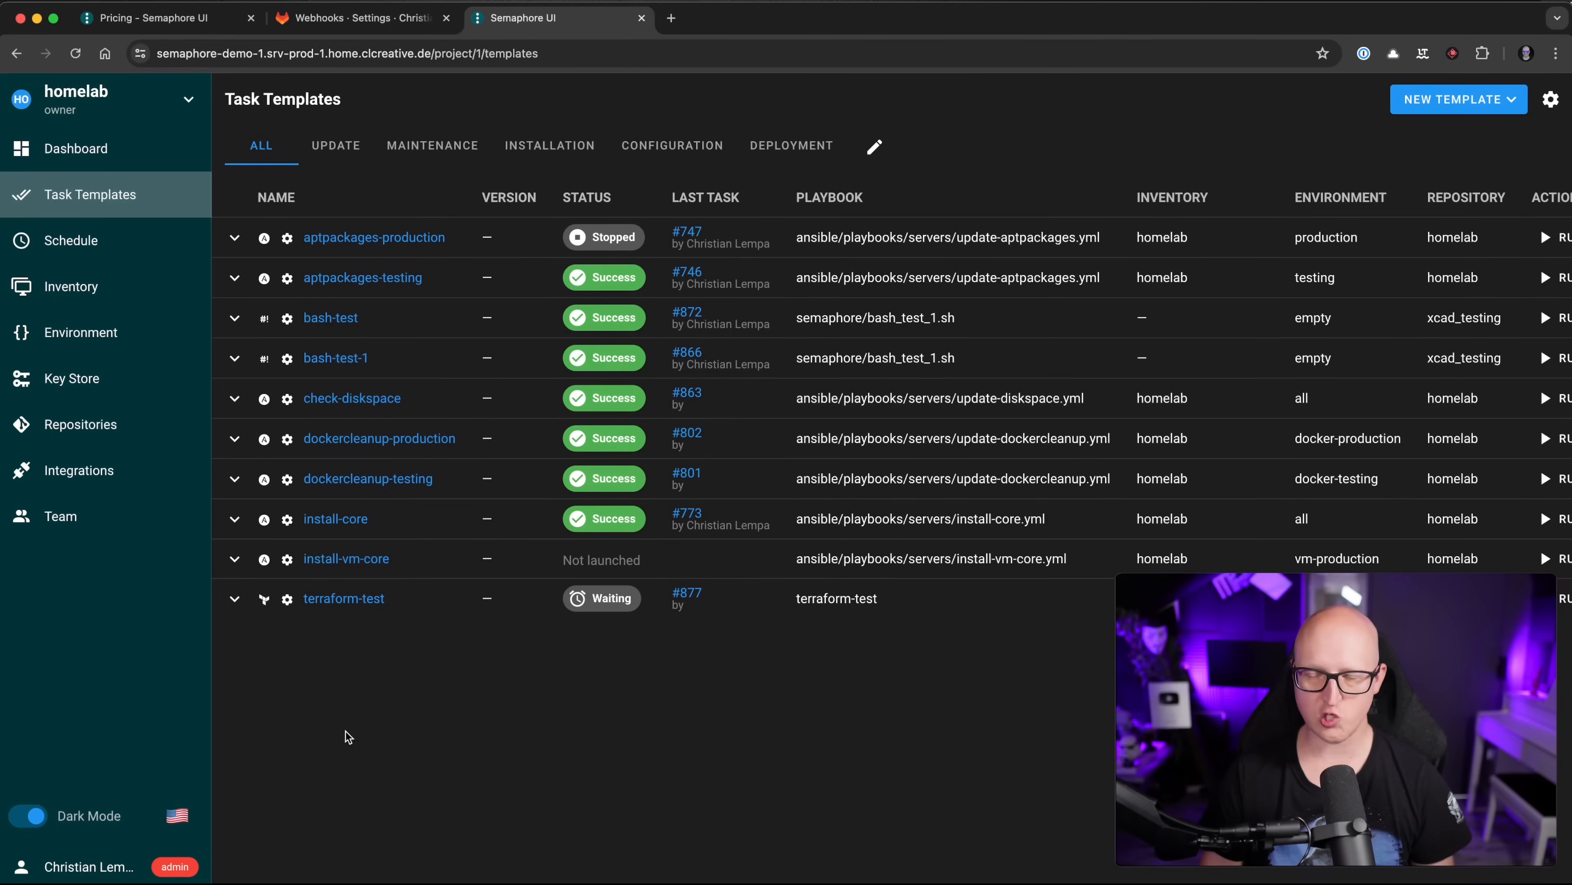
Step: Reload Task Templates and open the log of terraform-test task #877
{"action": "left_click", "coordinate": [489, 59]}
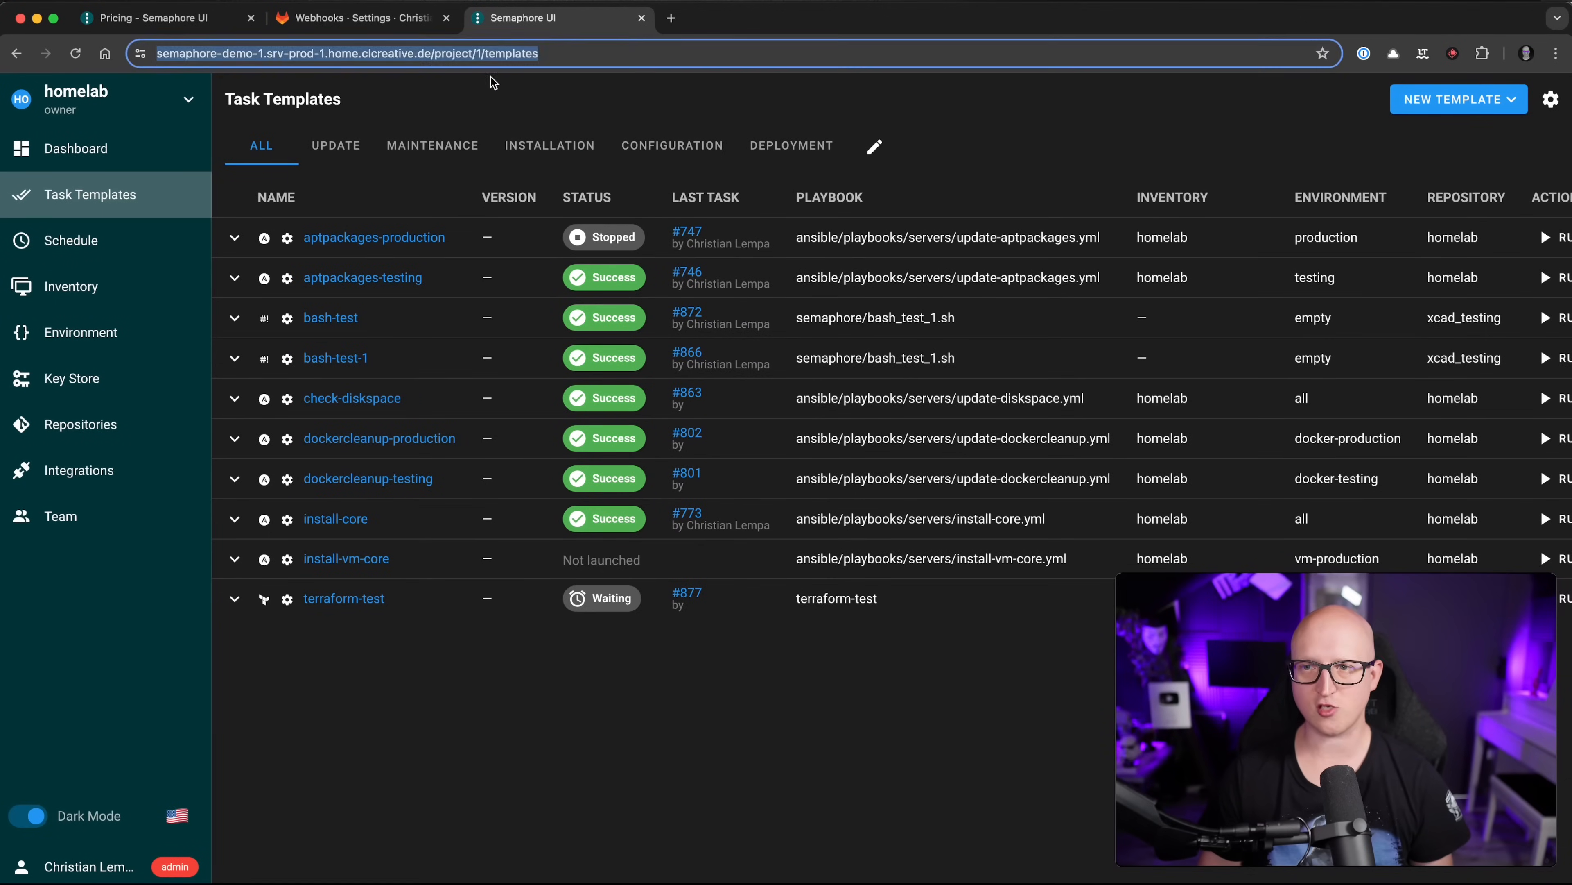
{"action": "key", "text": "Return"}
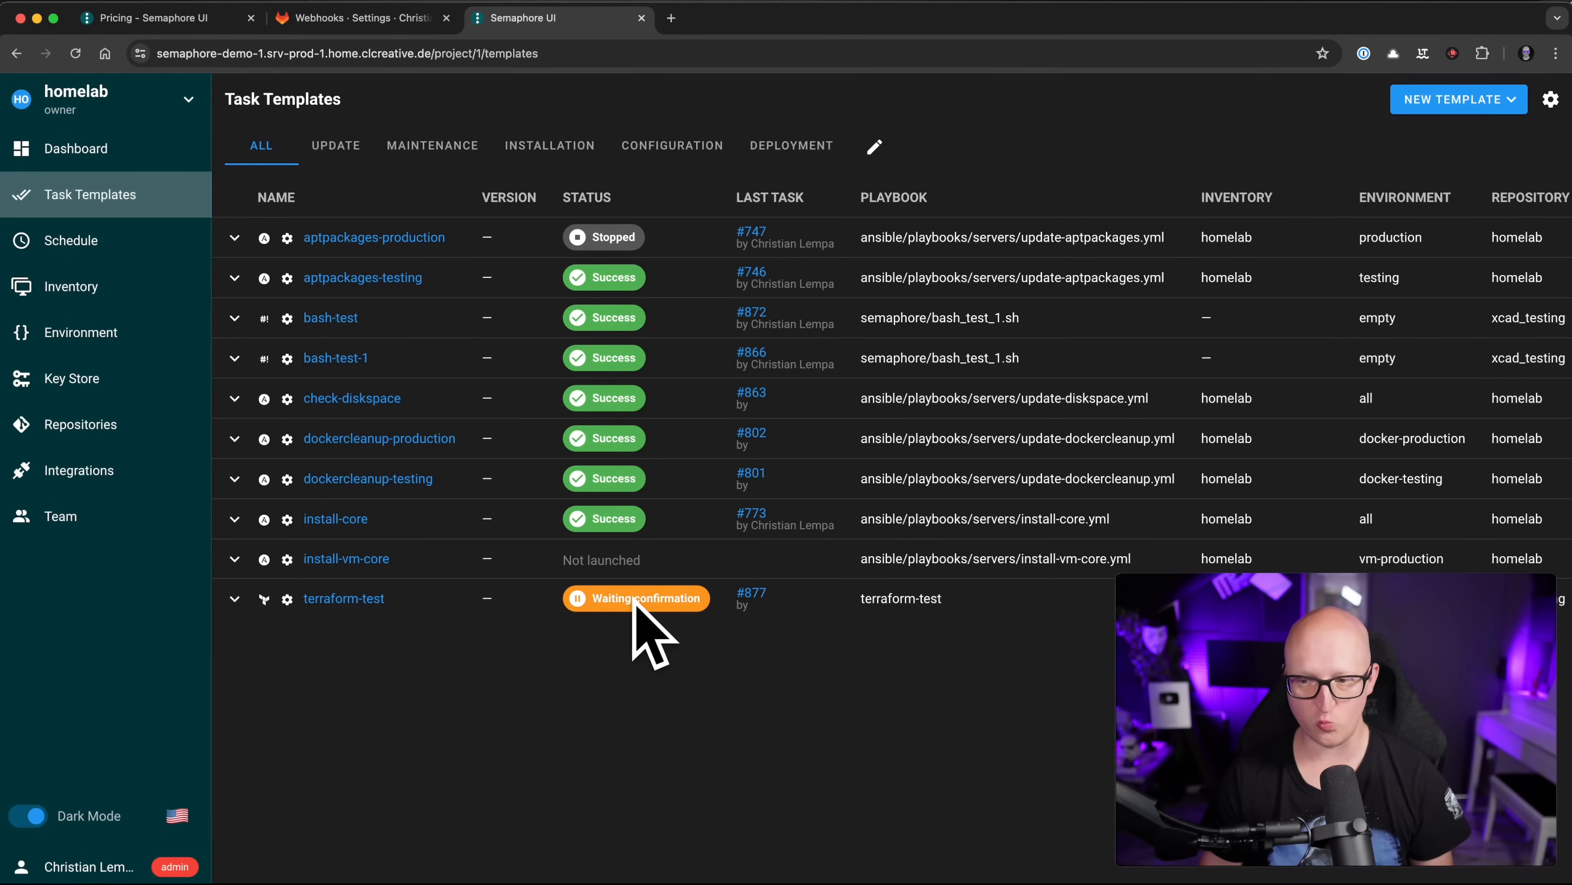
{"action": "left_click", "coordinate": [375, 600]}
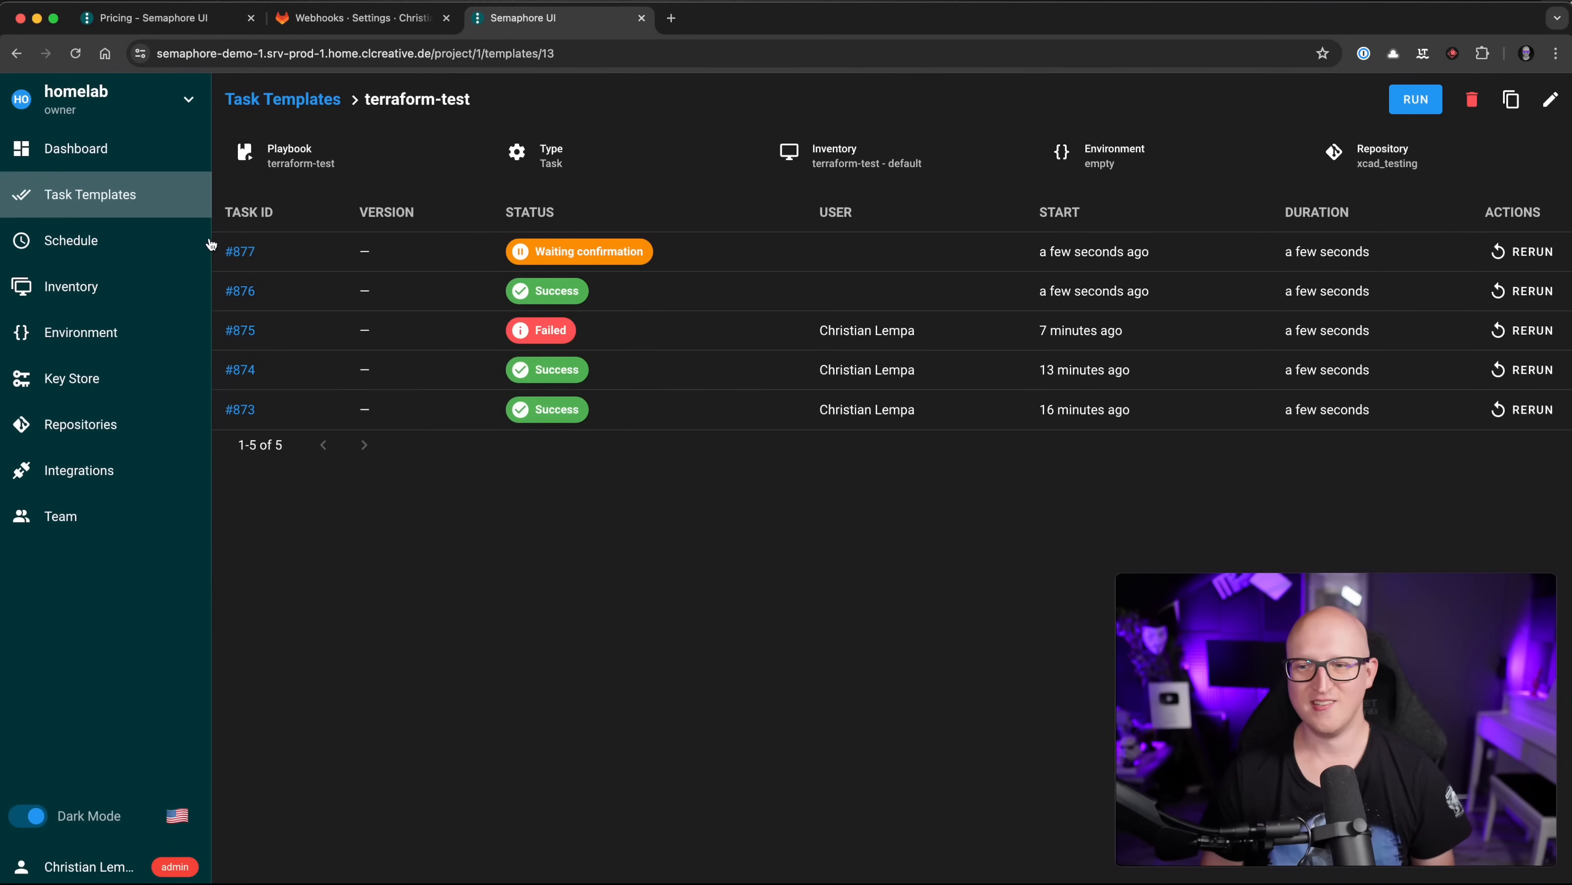
{"action": "left_click", "coordinate": [241, 251]}
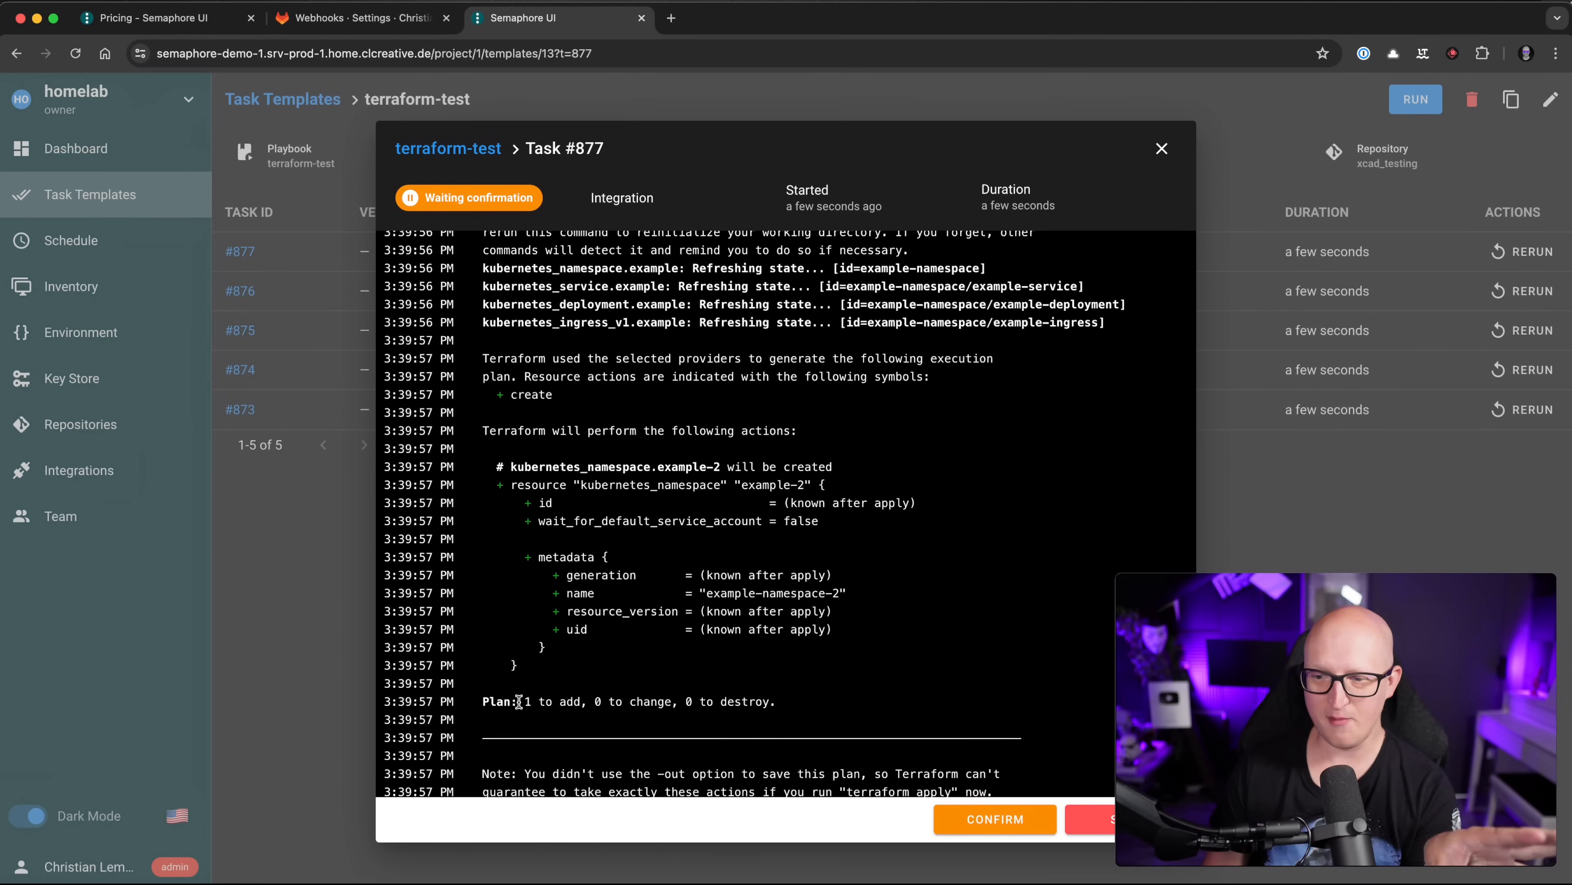
Step: Review the plan adding namespace example-namespace-2 and confirm it for applying
{"action": "left_click_drag", "start_coordinate": [517, 702], "coordinate": [486, 432]}
{"action": "scroll", "coordinate": [620, 440], "scroll_direction": "up", "scroll_amount": 8}
{"action": "scroll", "coordinate": [653, 443], "scroll_direction": "up", "scroll_amount": 2}
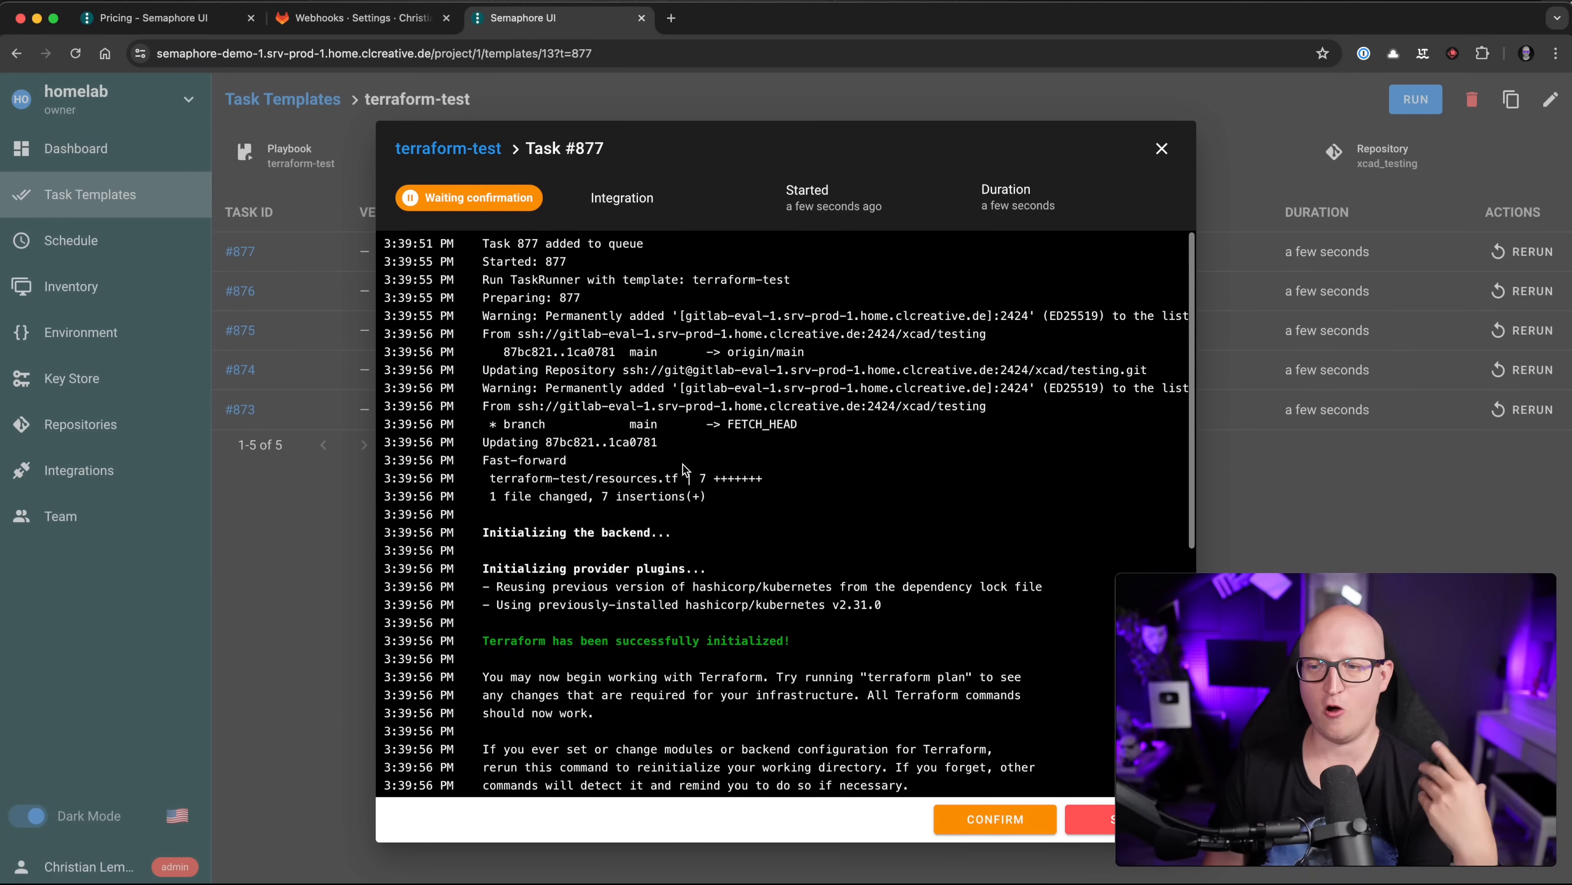
{"action": "scroll", "coordinate": [687, 470], "scroll_direction": "down", "scroll_amount": 4}
{"action": "left_click_drag", "start_coordinate": [674, 474], "coordinate": [666, 508]}
{"action": "left_click_drag", "start_coordinate": [651, 562], "coordinate": [769, 597]}
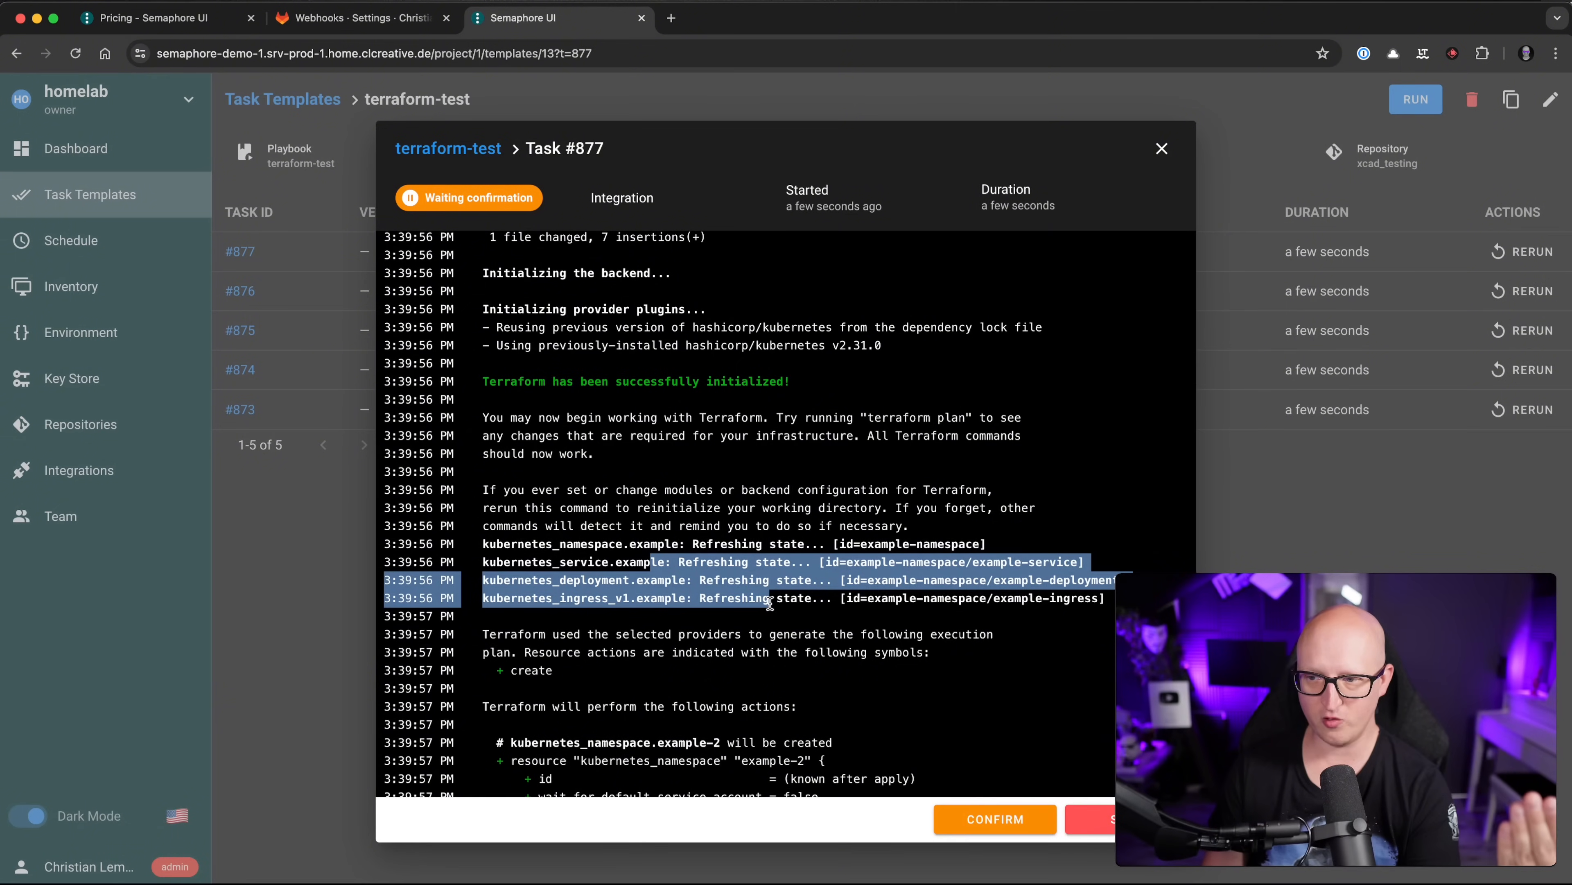
{"action": "scroll", "coordinate": [699, 551], "scroll_direction": "down", "scroll_amount": 3}
{"action": "left_click", "coordinate": [576, 404]}
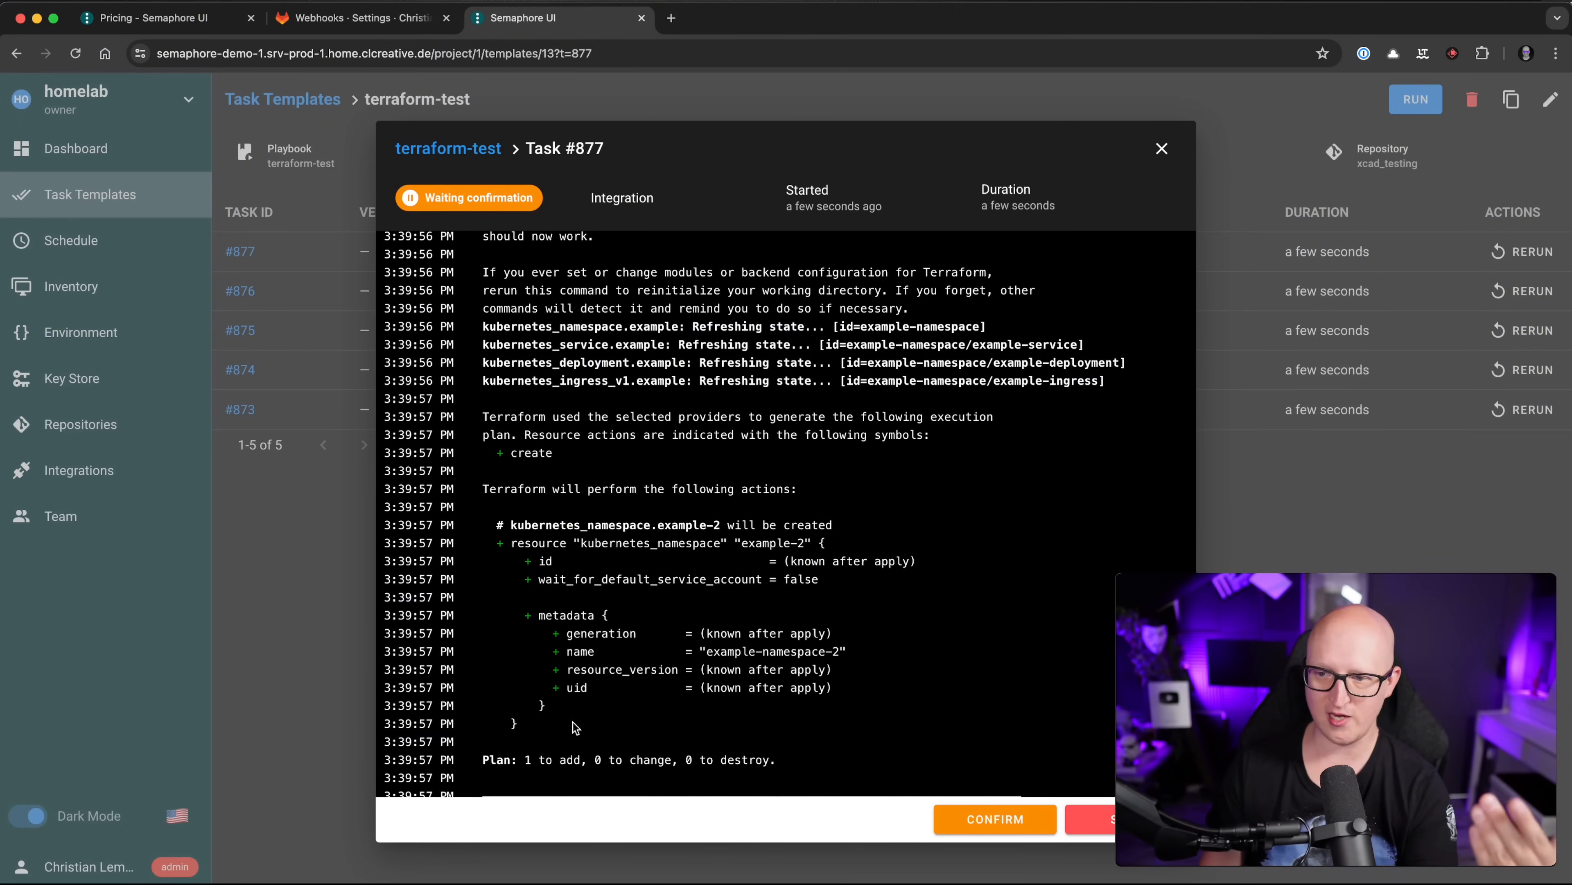
{"action": "left_click_drag", "start_coordinate": [576, 728], "coordinate": [490, 525]}
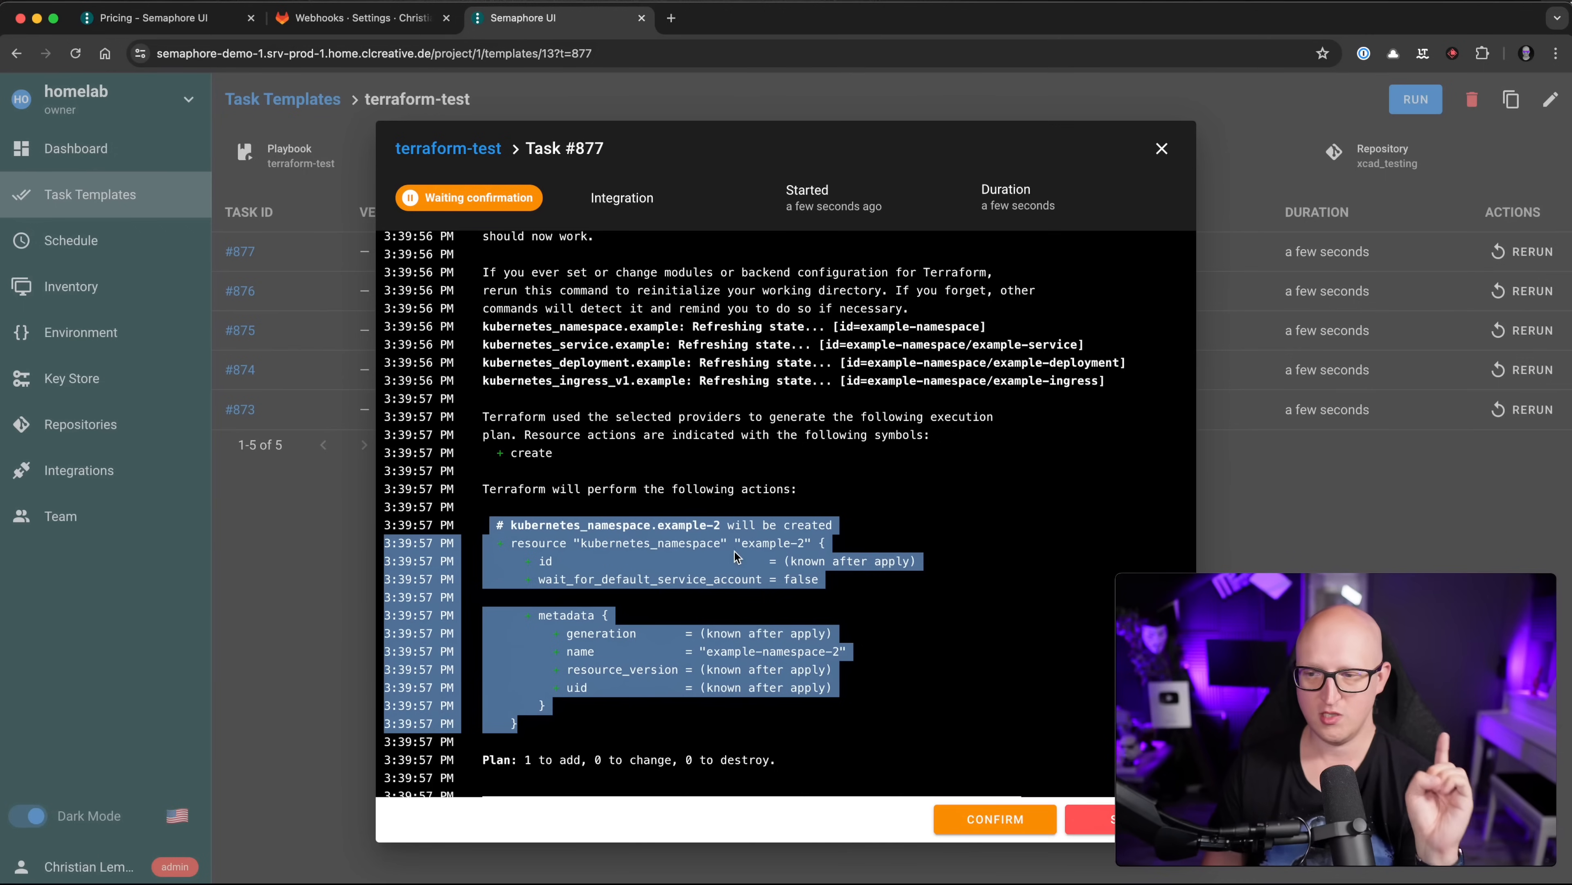
{"action": "left_click", "coordinate": [987, 815]}
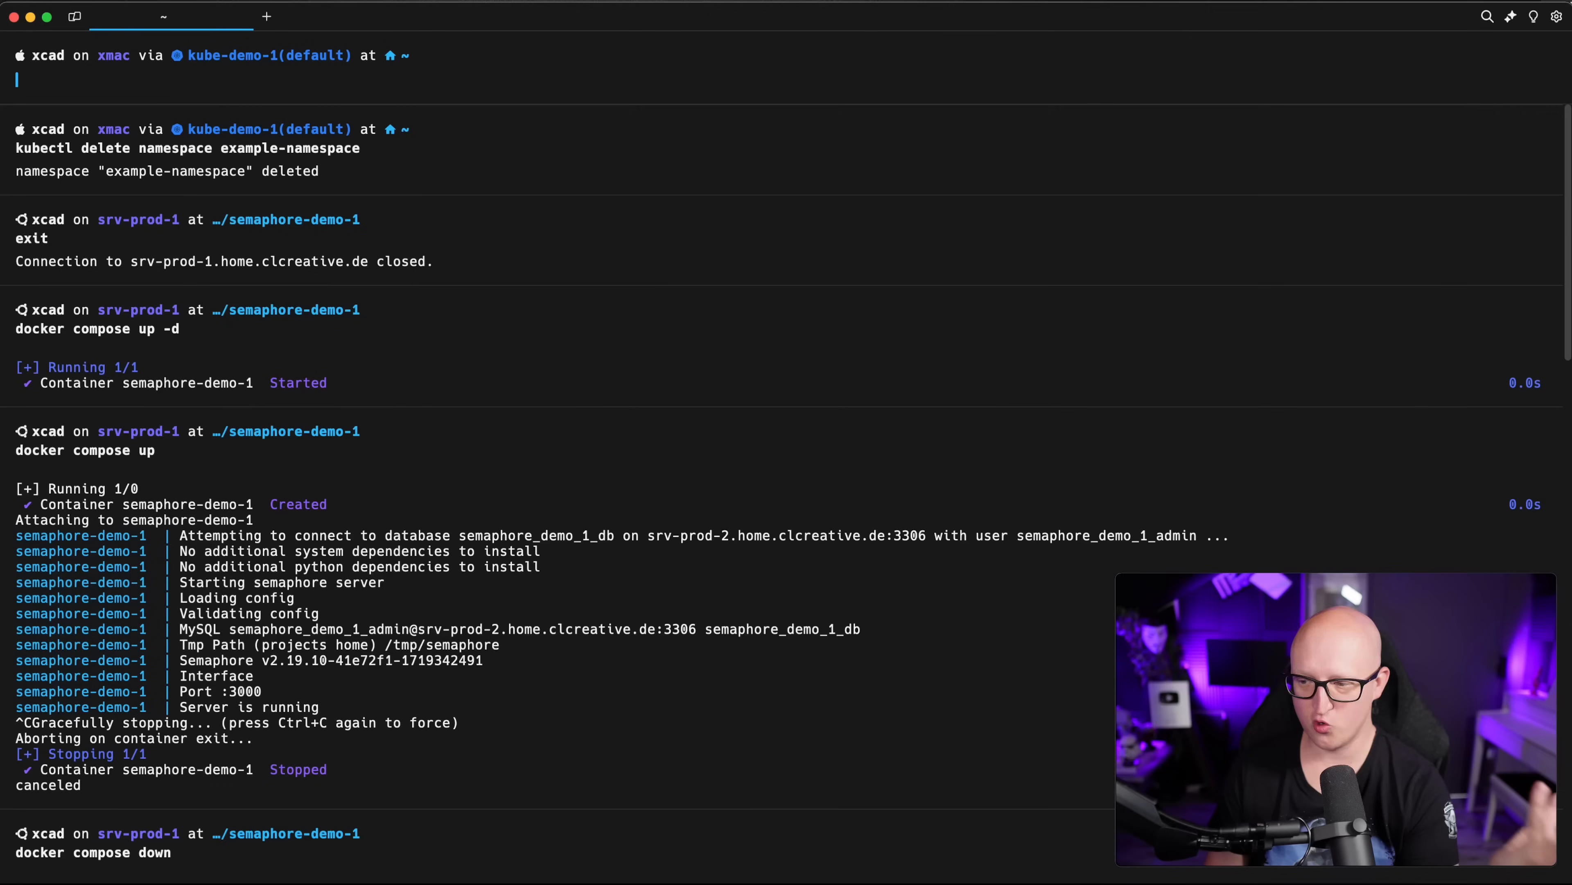
Step: Rerun kubectl get namespaces and check example-namespace and example-namespace-2 both appear
{"action": "key", "text": "Up"}
{"action": "key", "text": "Up"}
{"action": "key", "text": "Up"}
{"action": "key", "text": "Up"}
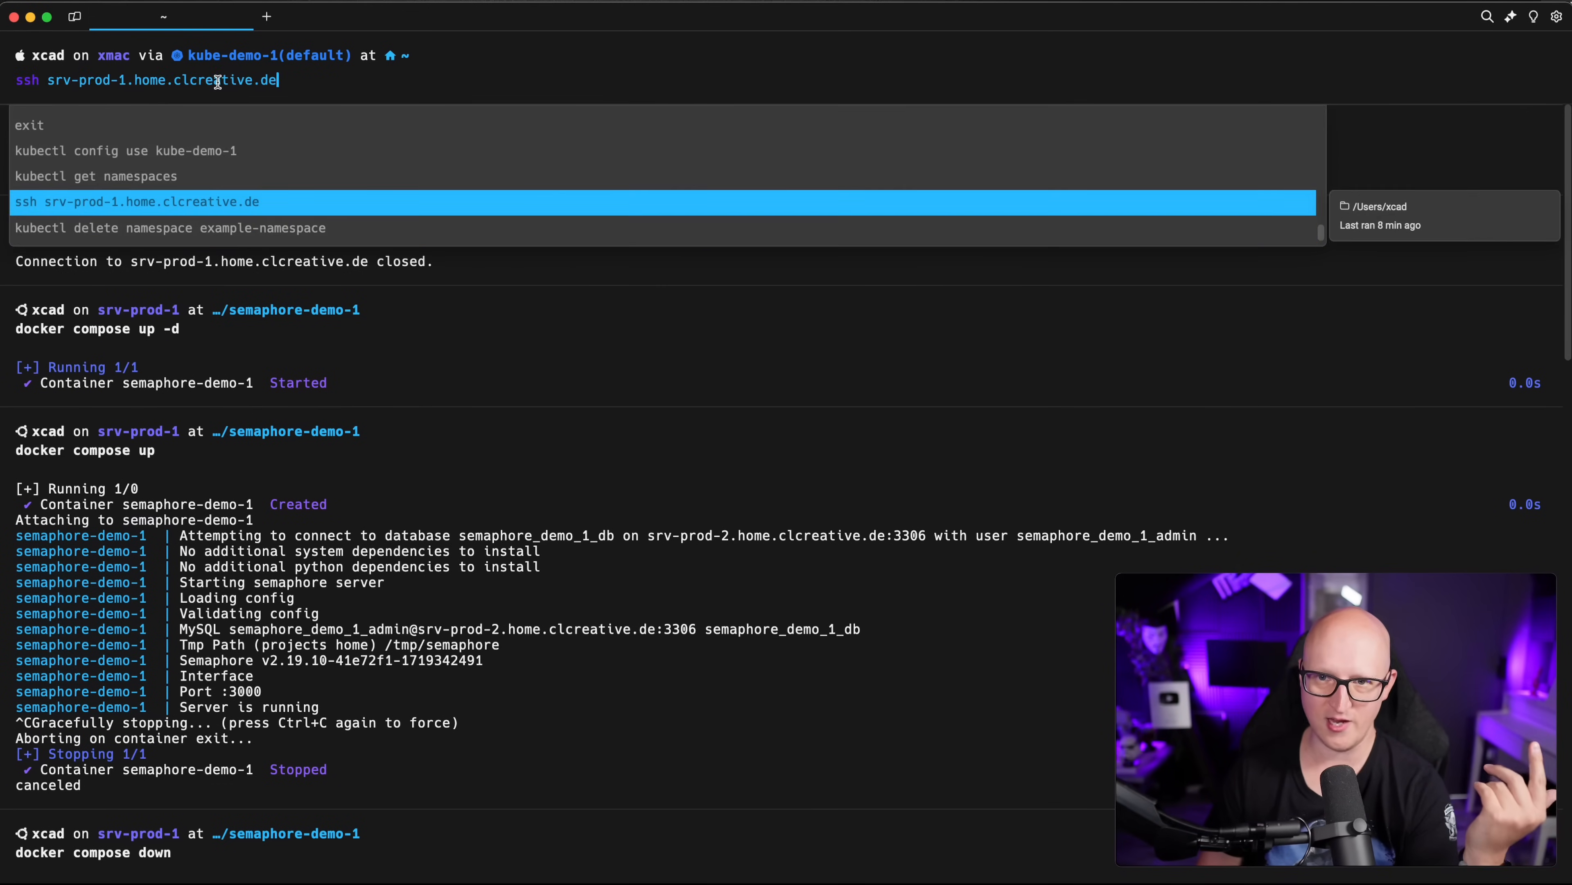
{"action": "key", "text": "Down"}
{"action": "key", "text": "Return"}
{"action": "left_click_drag", "start_coordinate": [16, 416], "coordinate": [372, 448]}
{"action": "left_click", "coordinate": [412, 454]}
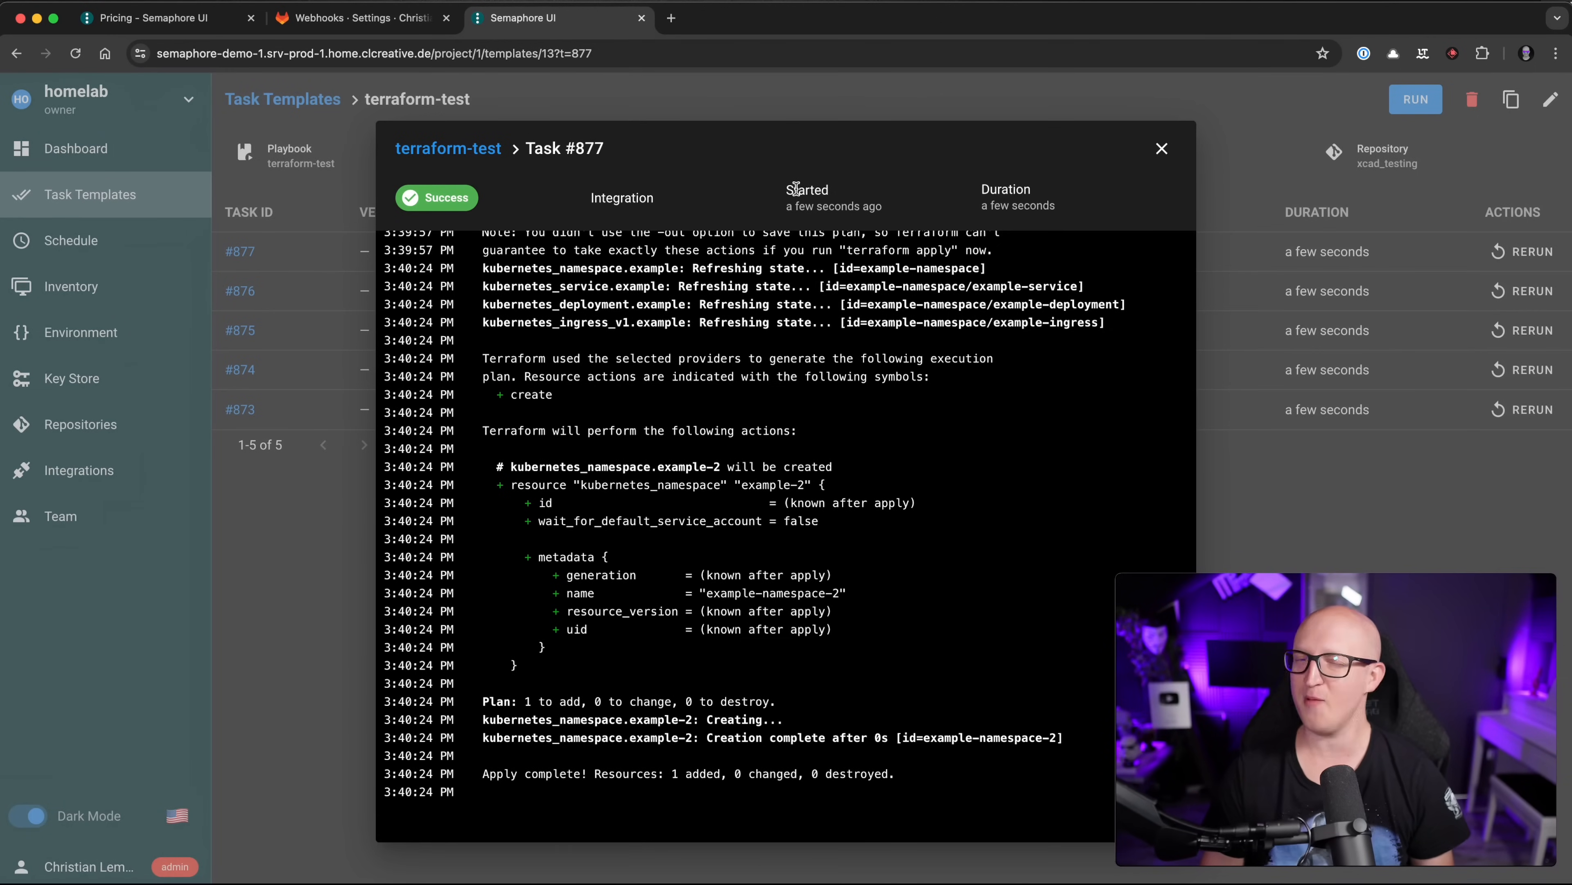
Step: Switch to the semaphoreui.com homepage and pick out Docker in its supported-tools list
{"action": "left_click", "coordinate": [155, 17]}
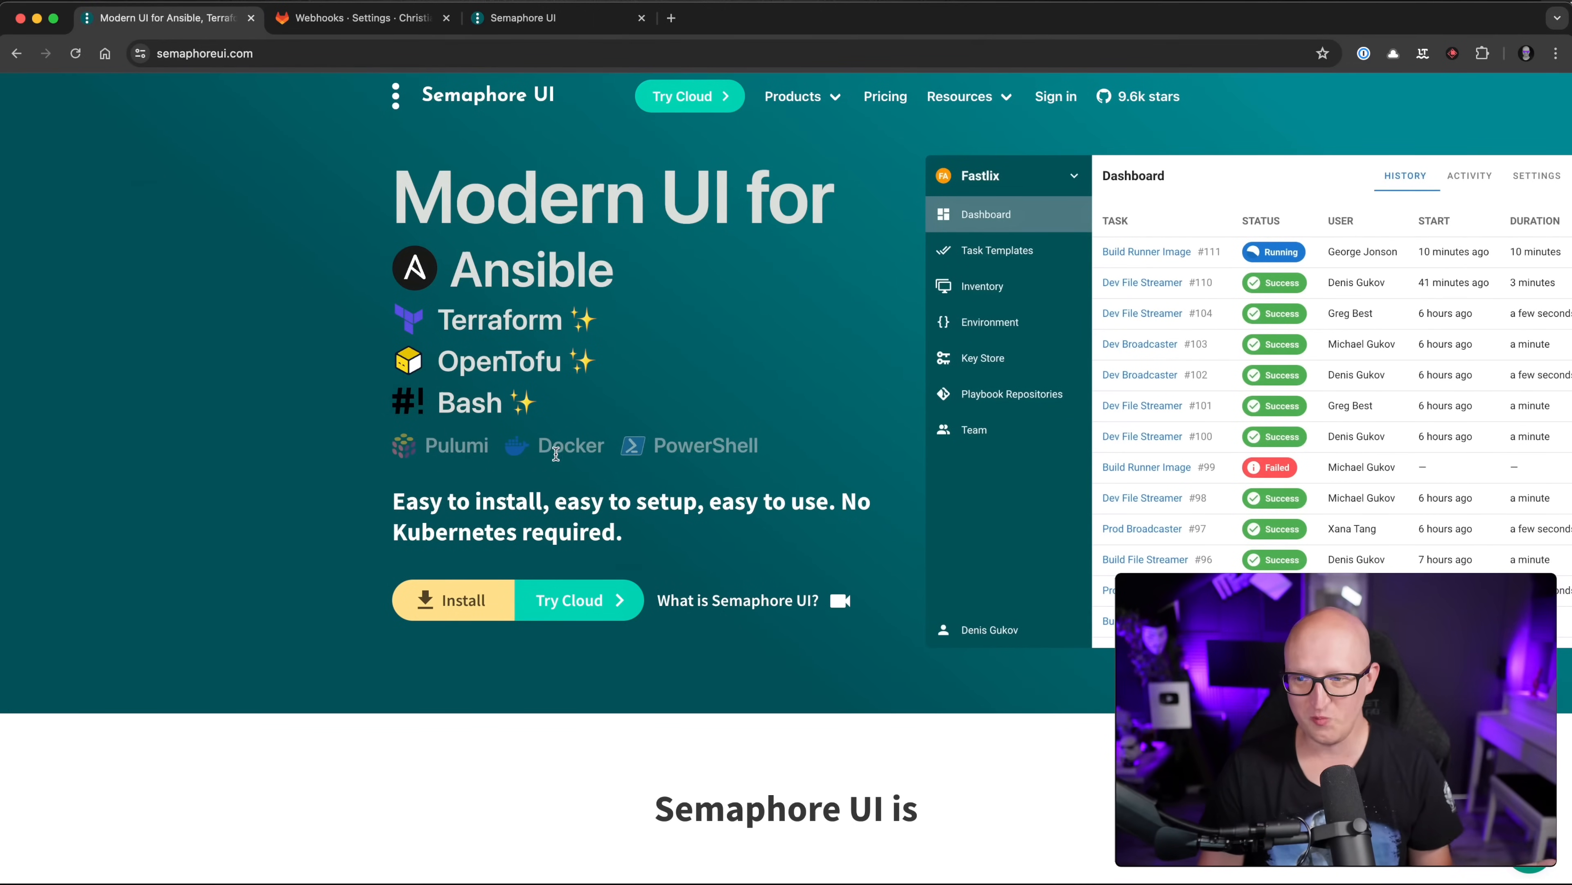
{"action": "double_click", "coordinate": [554, 451]}
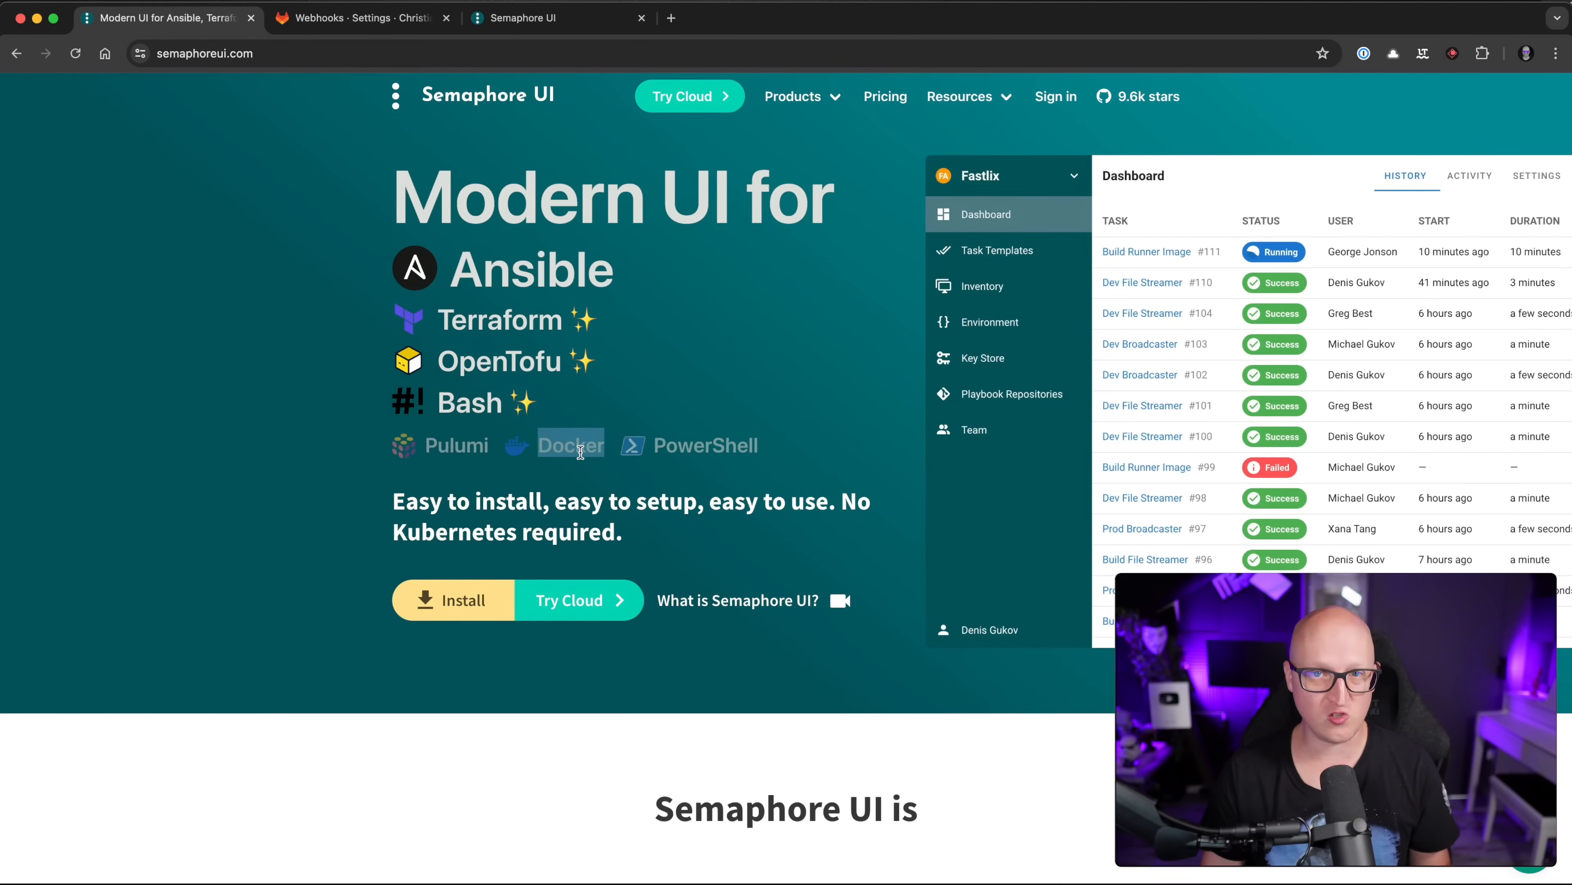
{"action": "left_click", "coordinate": [722, 474]}
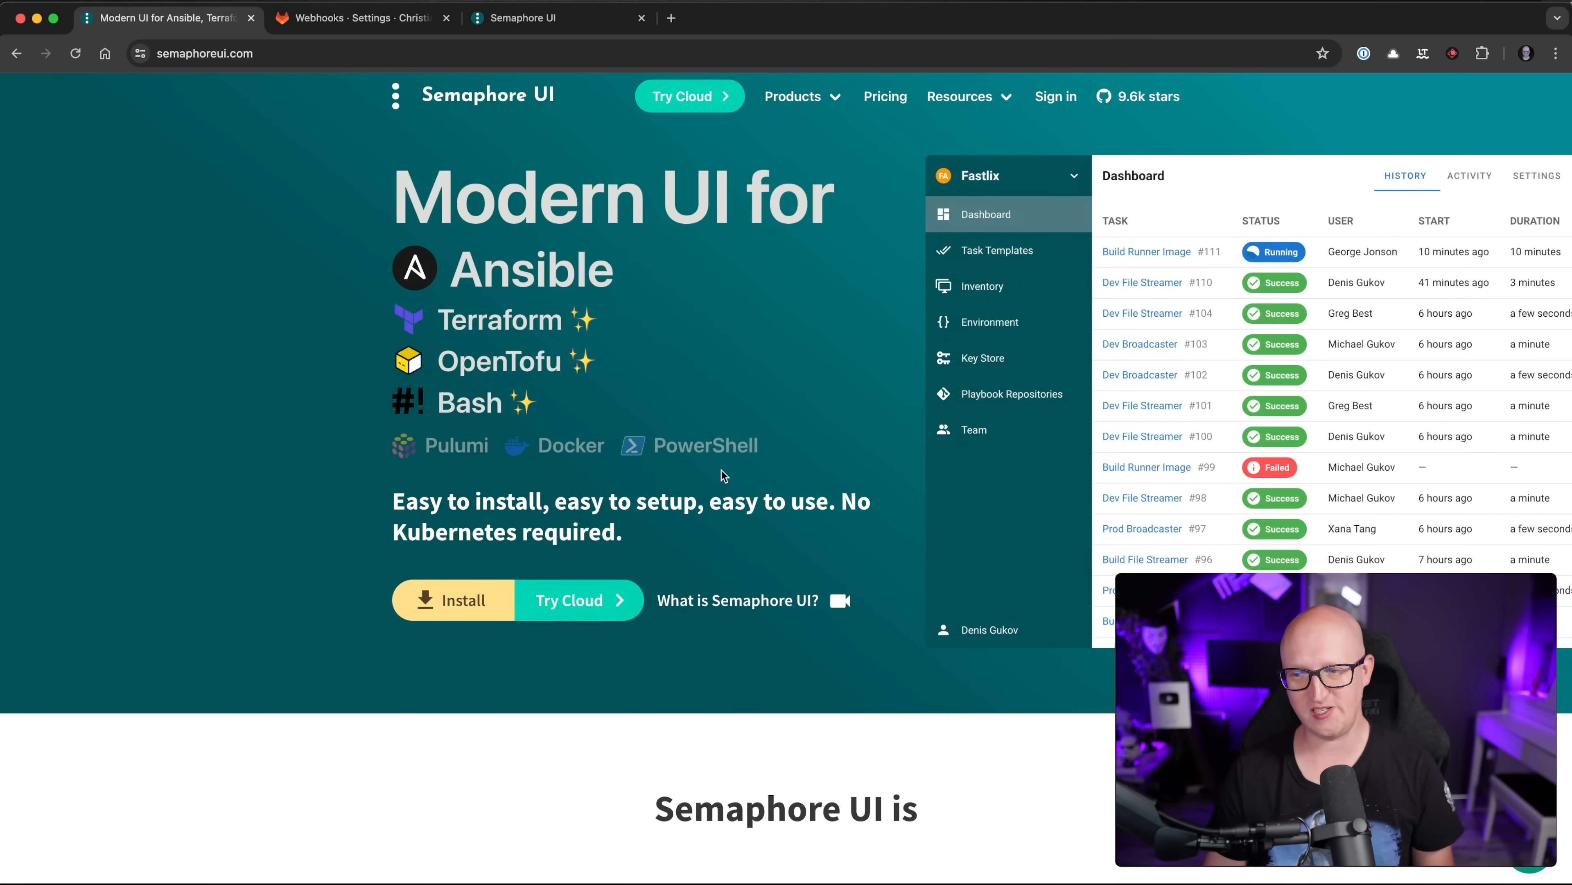